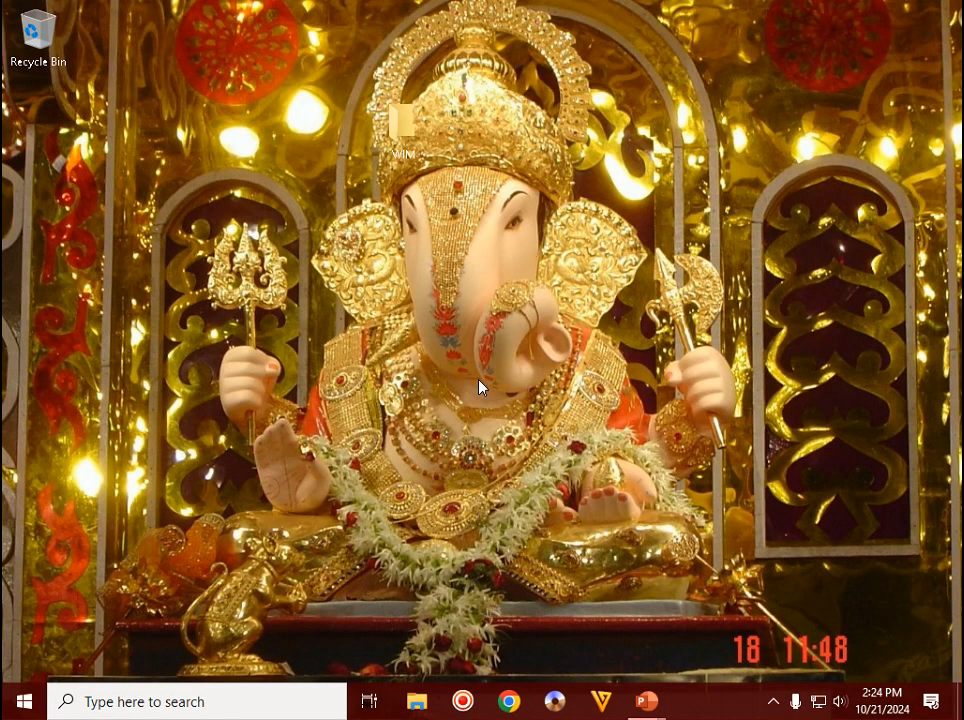
# - On the About page, highlight device name WIN2022BASE, 128 GB RAM and Windows Server 2022 Datacenter, then close Settings
pyautogui.press('super+Pause')
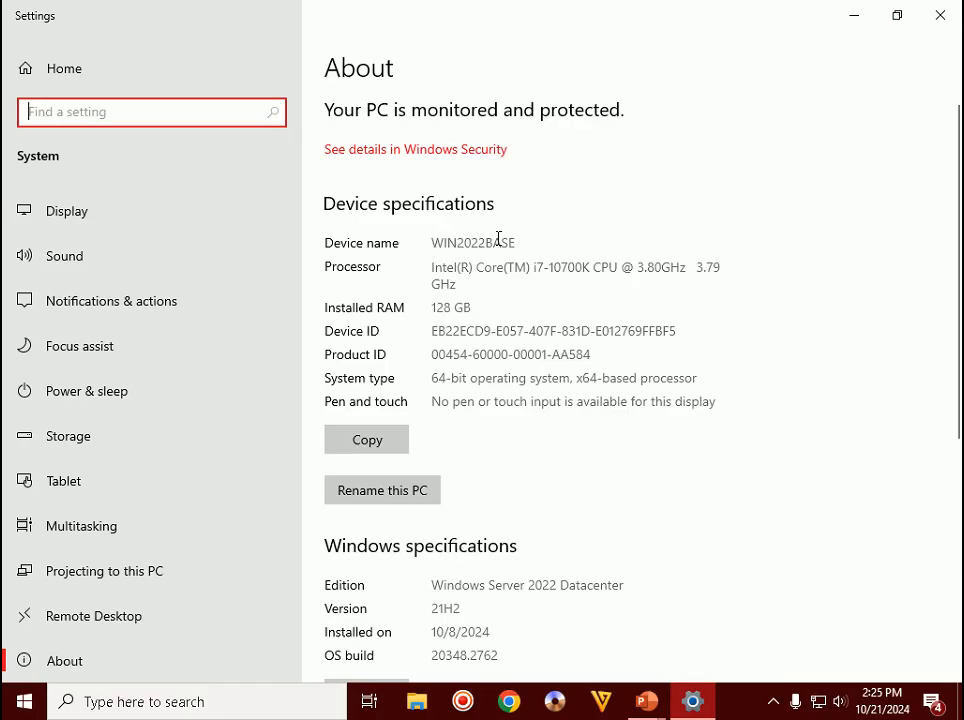
pyautogui.moveTo(435, 248); pyautogui.dragTo(518, 241)
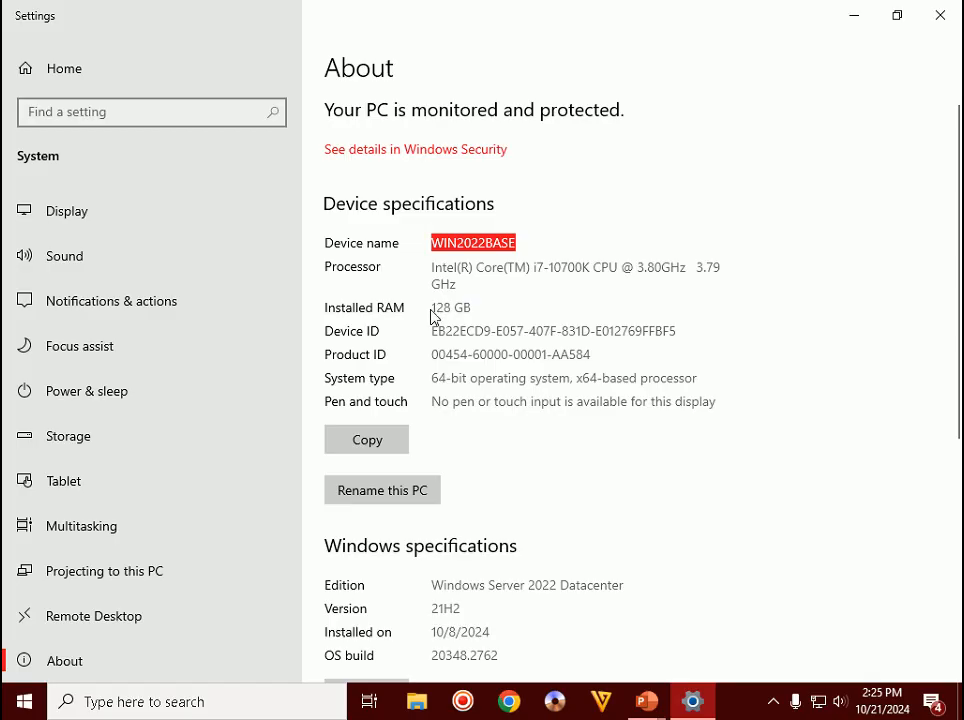
pyautogui.moveTo(470, 308); pyautogui.dragTo(412, 307)
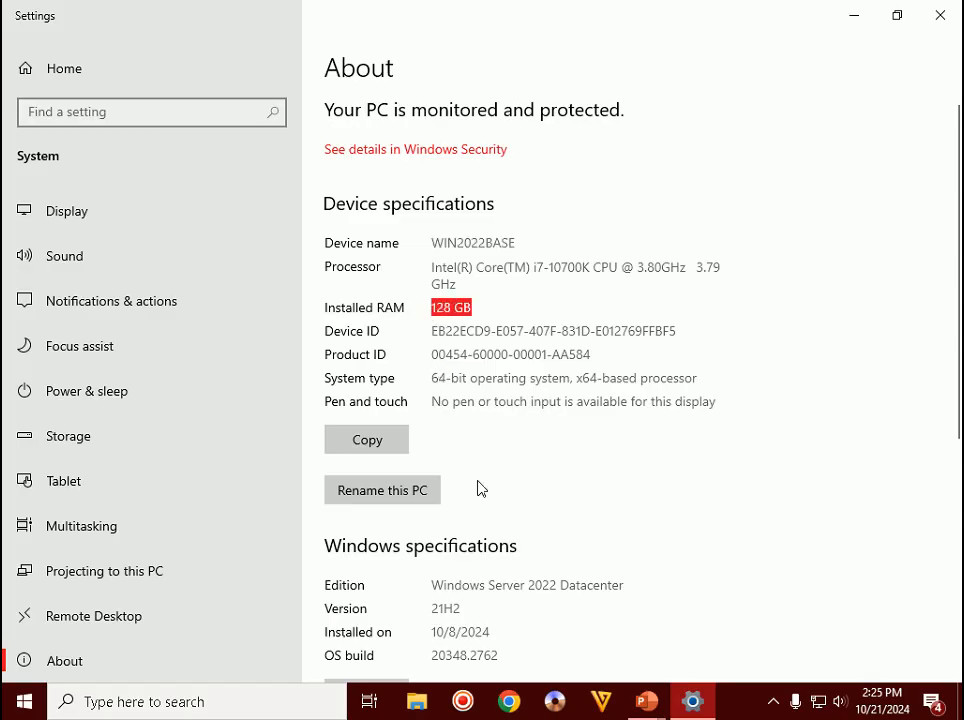
pyautogui.scroll(-1, 480, 488)
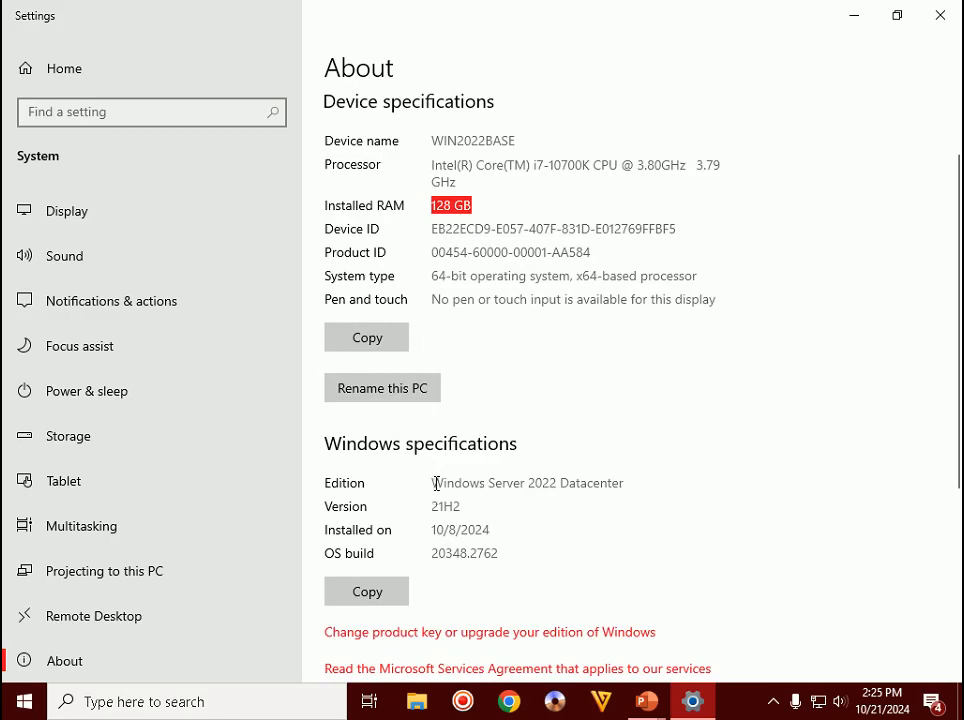
pyautogui.doubleClick(435, 484)
pyautogui.moveTo(499, 481); pyautogui.dragTo(643, 479)
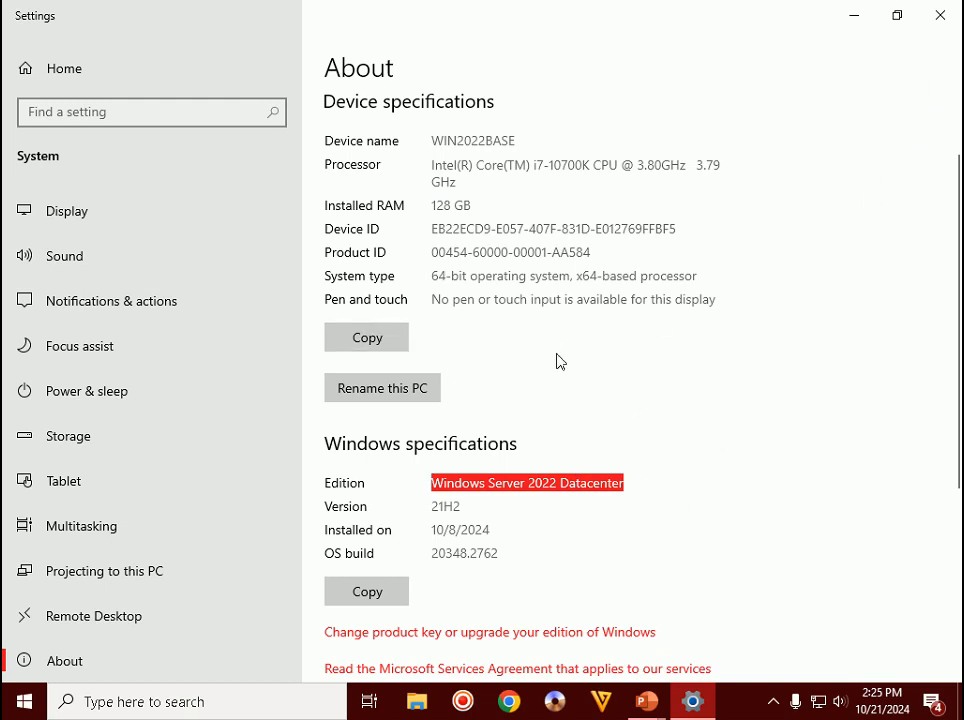
pyautogui.click(940, 16)
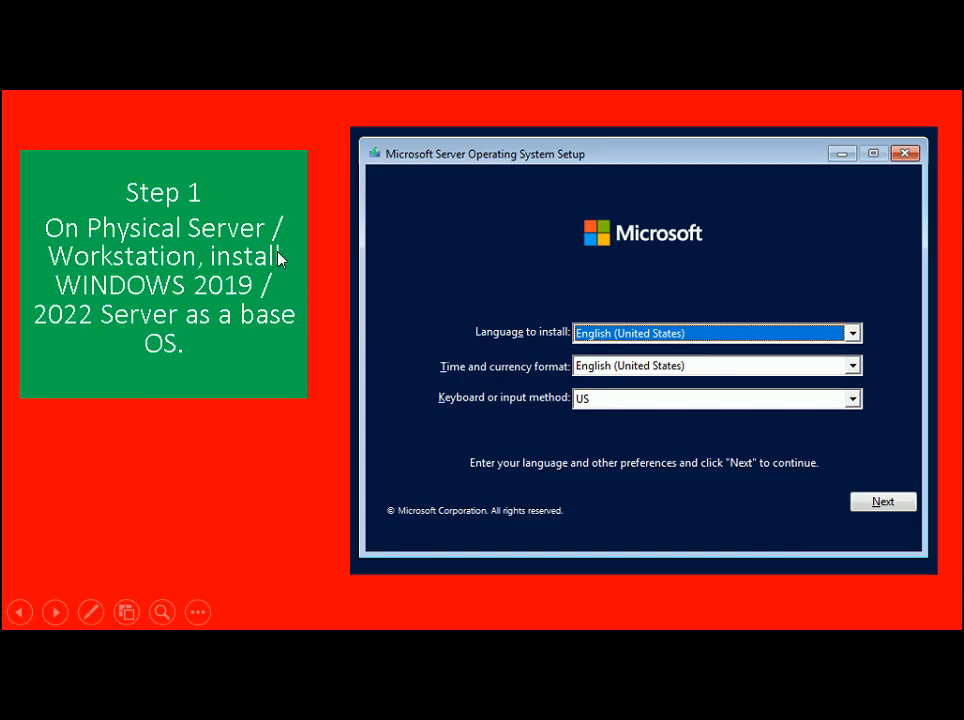
# - Advance the slideshow to the Step 2 slide on the WIN2022BASE hostname
pyautogui.click(388, 268)
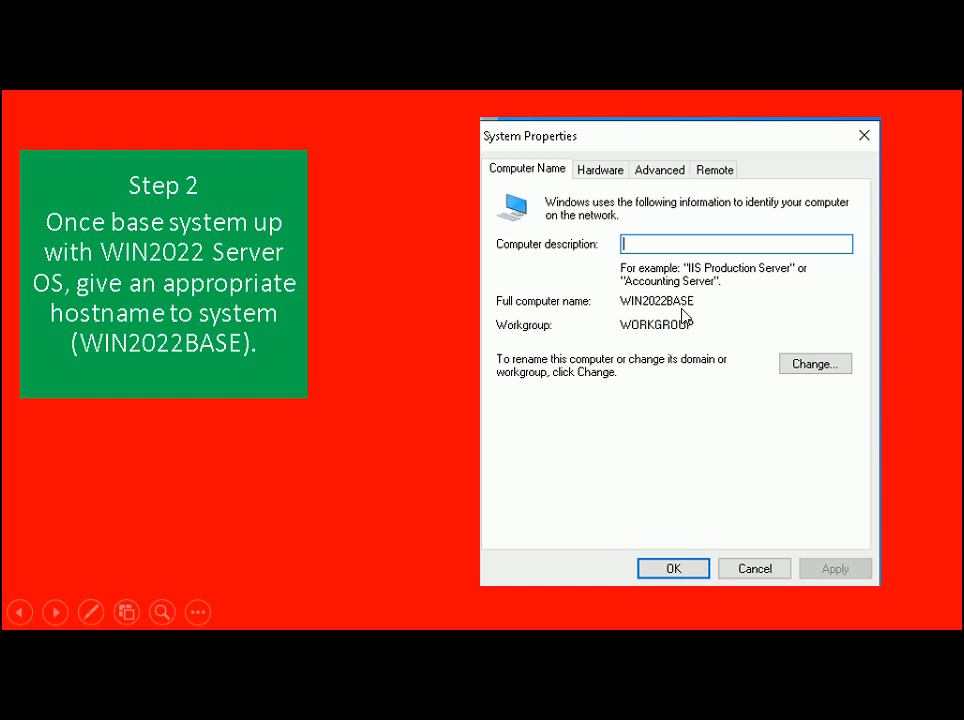
# - Run hostname in a cmd console, highlight the WIN2022BASE output, then close the console
pyautogui.press('super+r')
pyautogui.write('cmd')
pyautogui.press('Return')
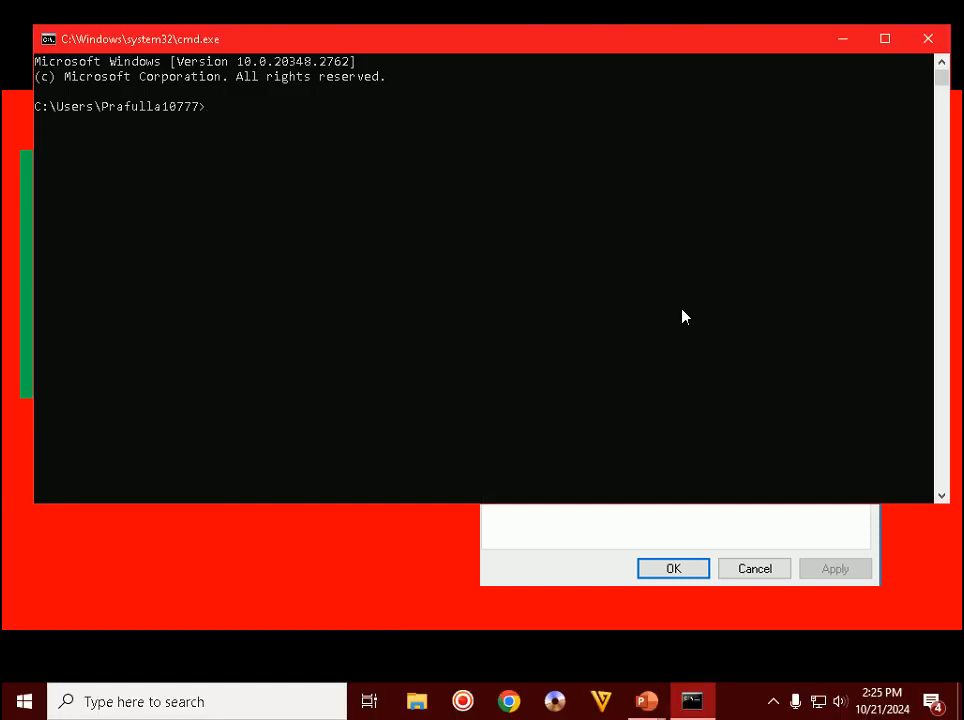
pyautogui.write('hos')
pyautogui.write('tnam')
pyautogui.write('e')
pyautogui.press('Return')
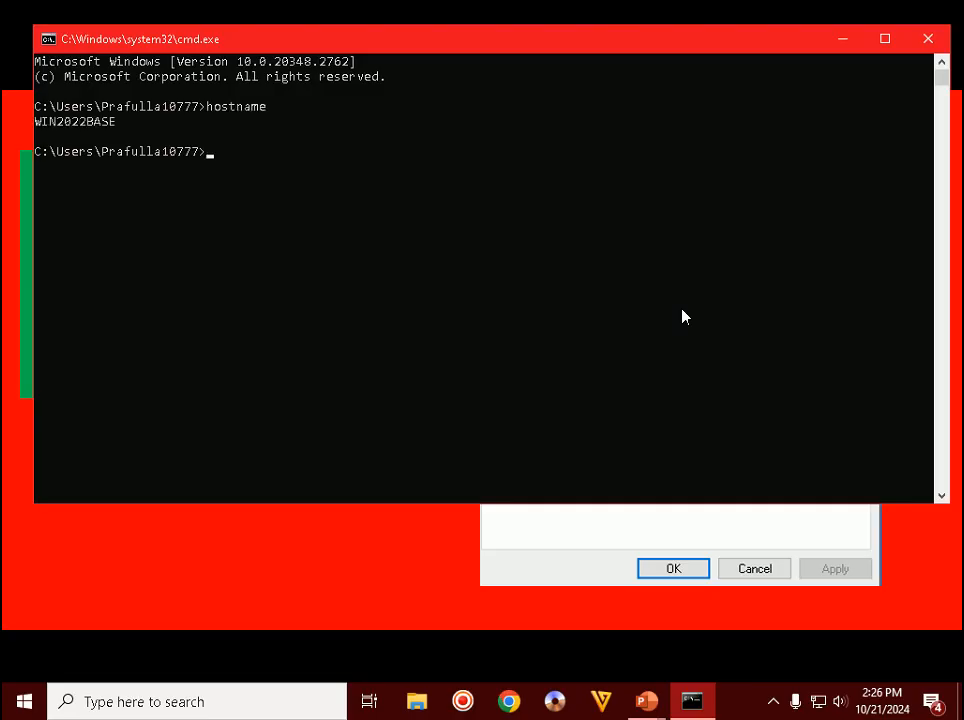
pyautogui.moveTo(121, 137); pyautogui.dragTo(44, 140)
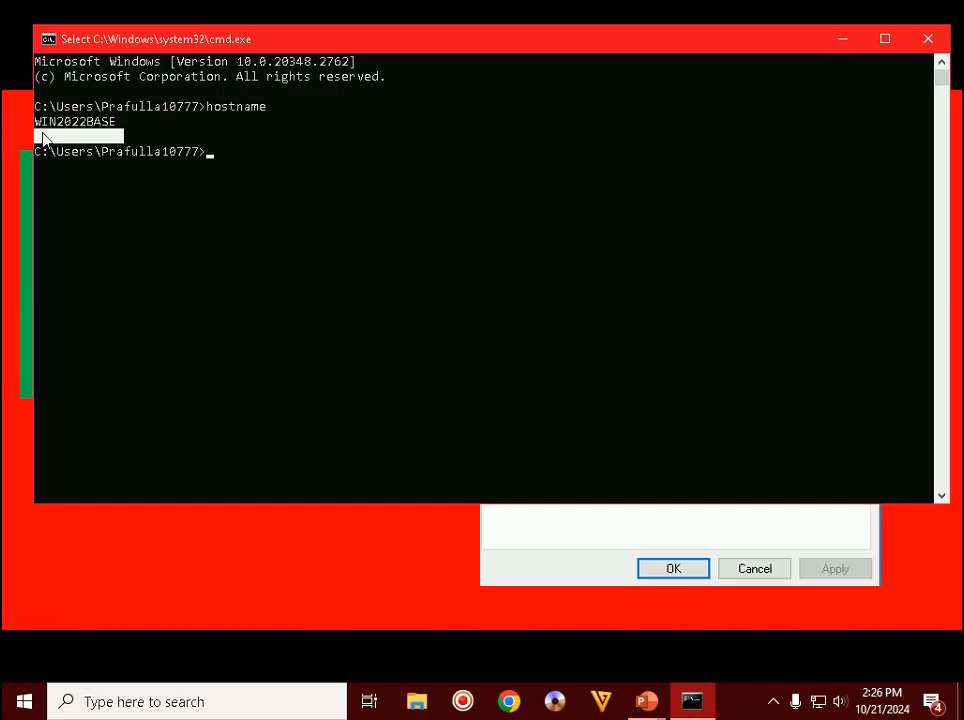
pyautogui.moveTo(115, 123); pyautogui.dragTo(36, 123)
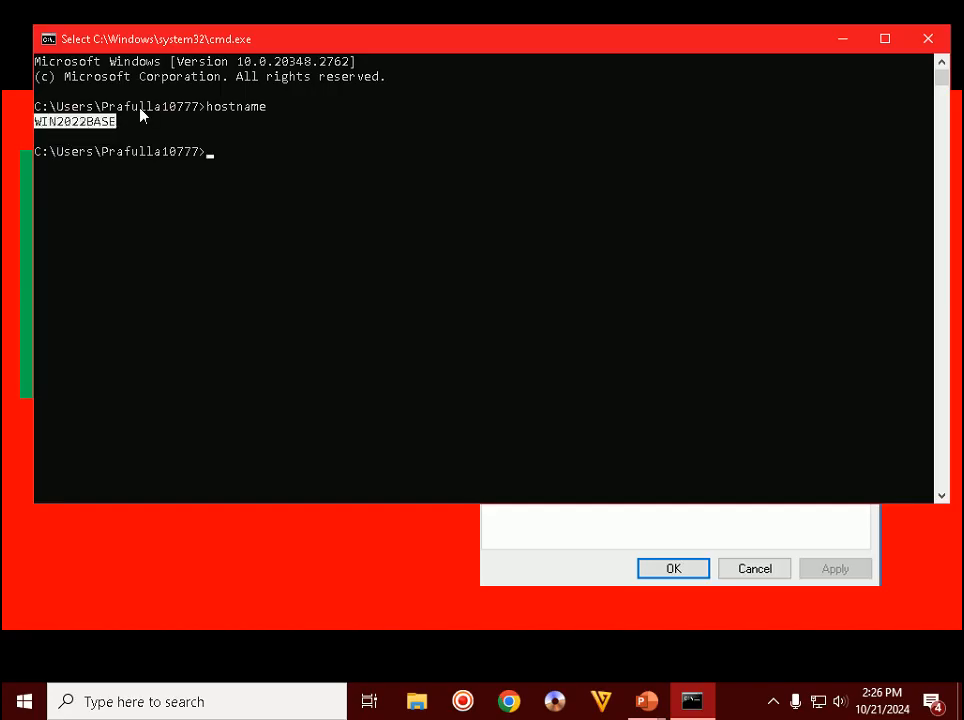
pyautogui.click(928, 39)
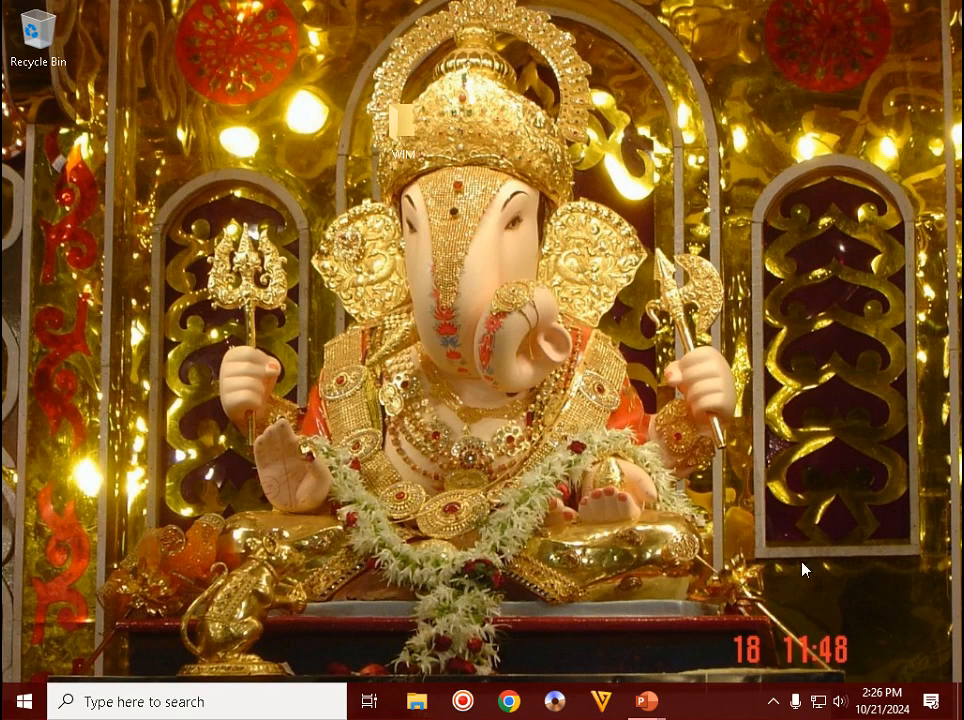
# - Launch Server Manager by running servermanager from the Run dialog
pyautogui.click(774, 702)
pyautogui.click(683, 577)
pyautogui.press('super+r')
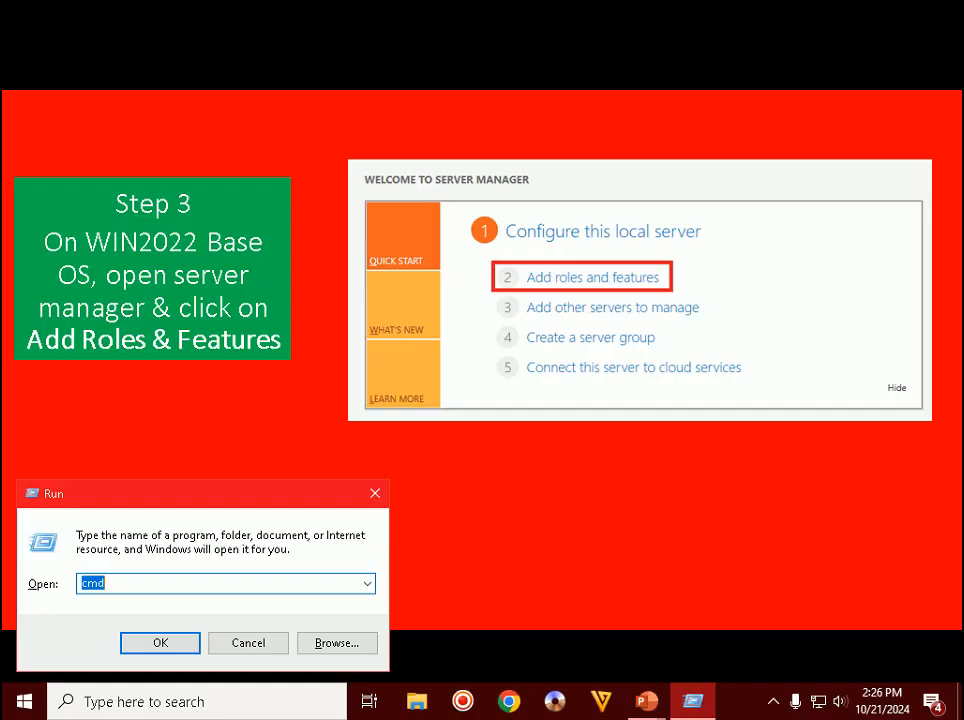
pyautogui.write('server')
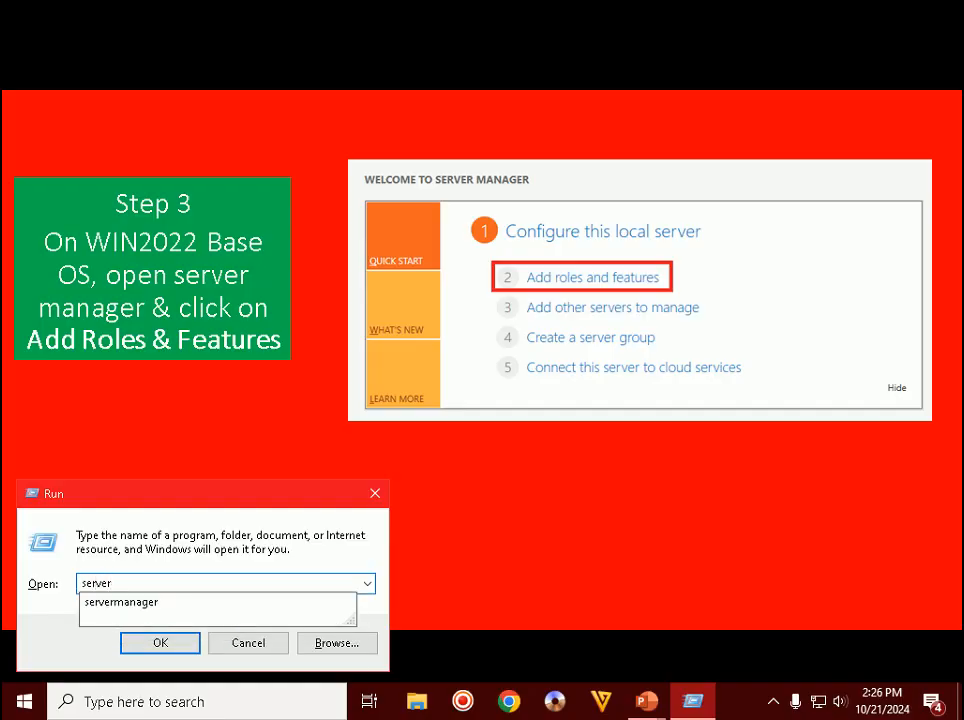
pyautogui.press('Down')
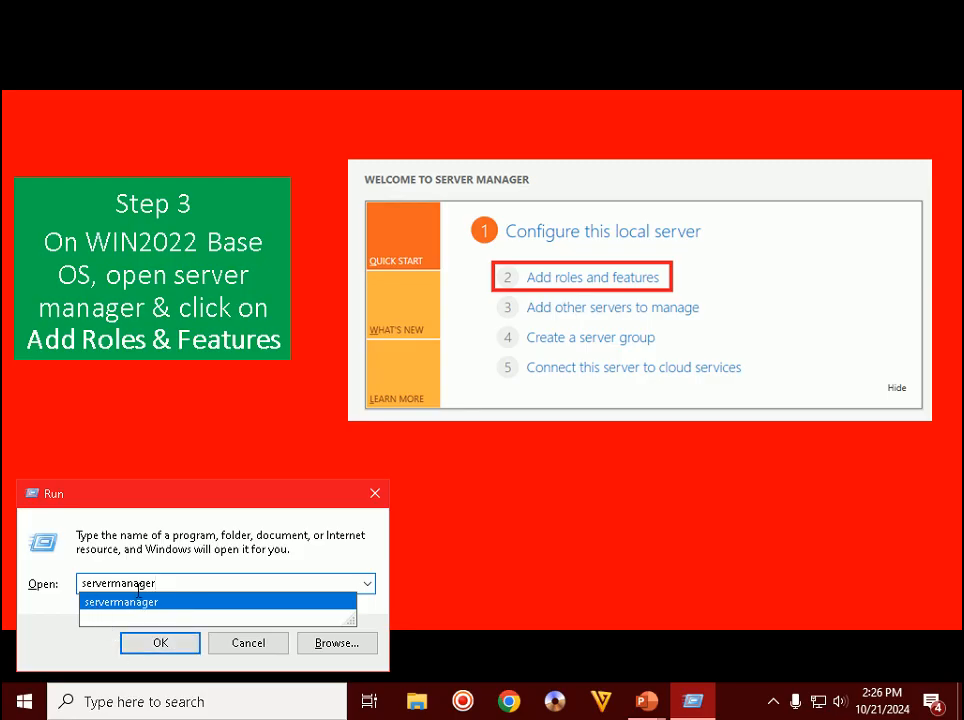
pyautogui.press('Return')
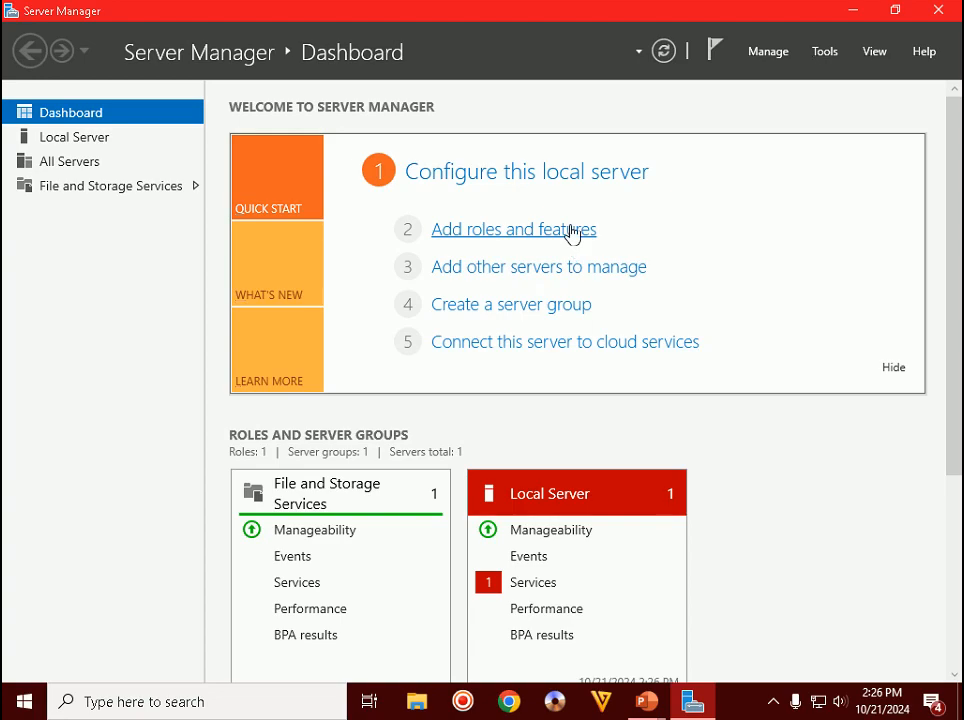
# - Start the Add Roles and Features wizard and advance the slide show to the next step
pyautogui.click(571, 230)
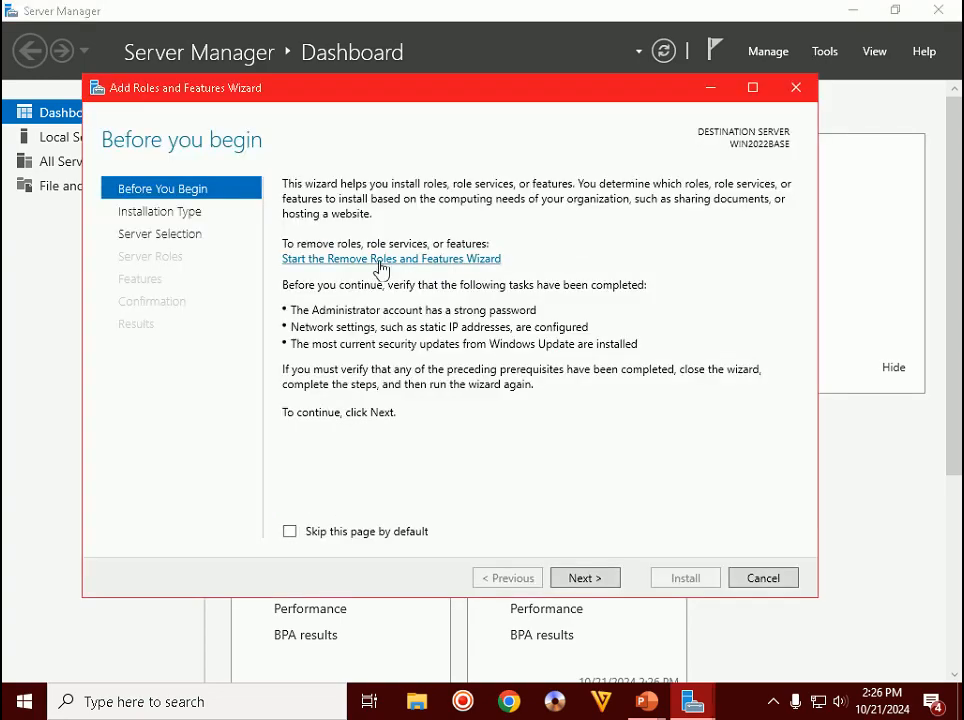
pyautogui.hotkey('alt', 'Tab')
pyautogui.press('Tab')
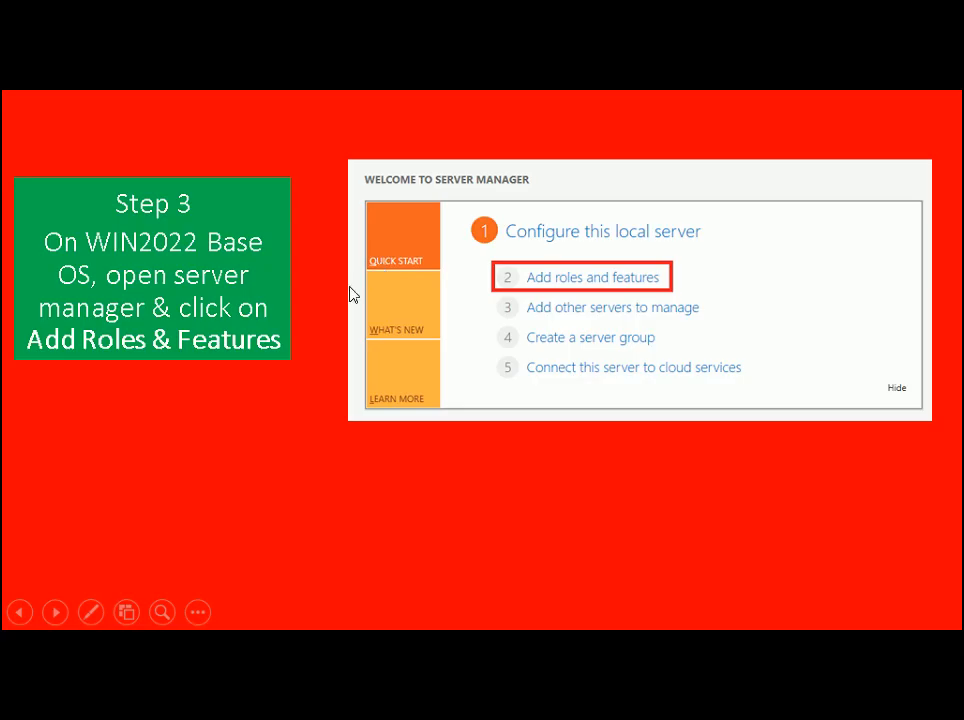
pyautogui.click(350, 288)
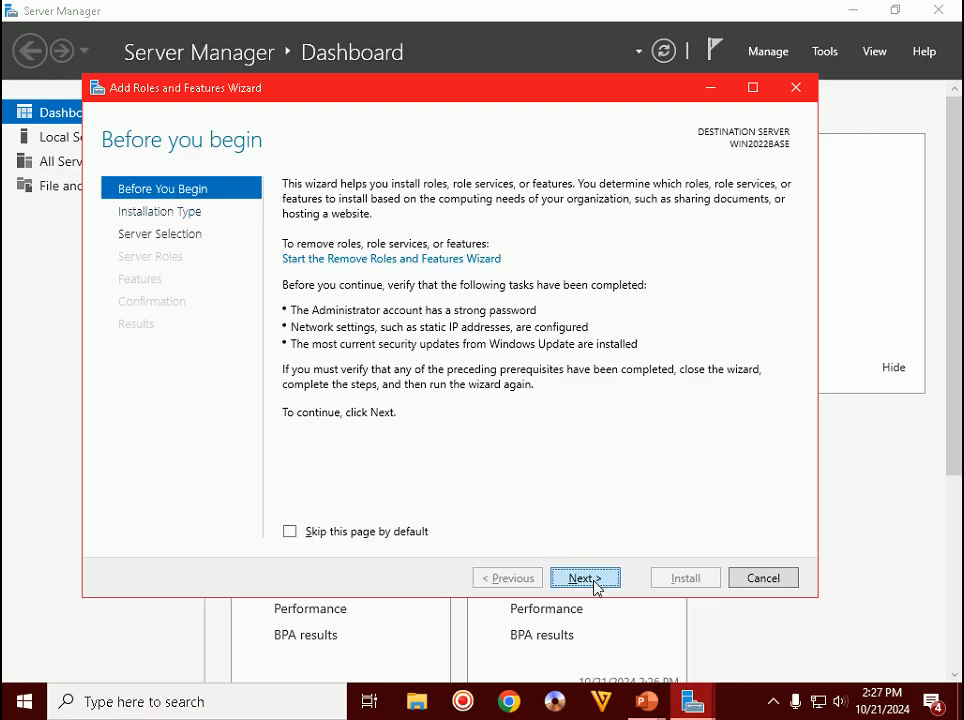
# - Keep role-based installation and reach Select destination server, then bring the slide show forward
pyautogui.click(599, 580)
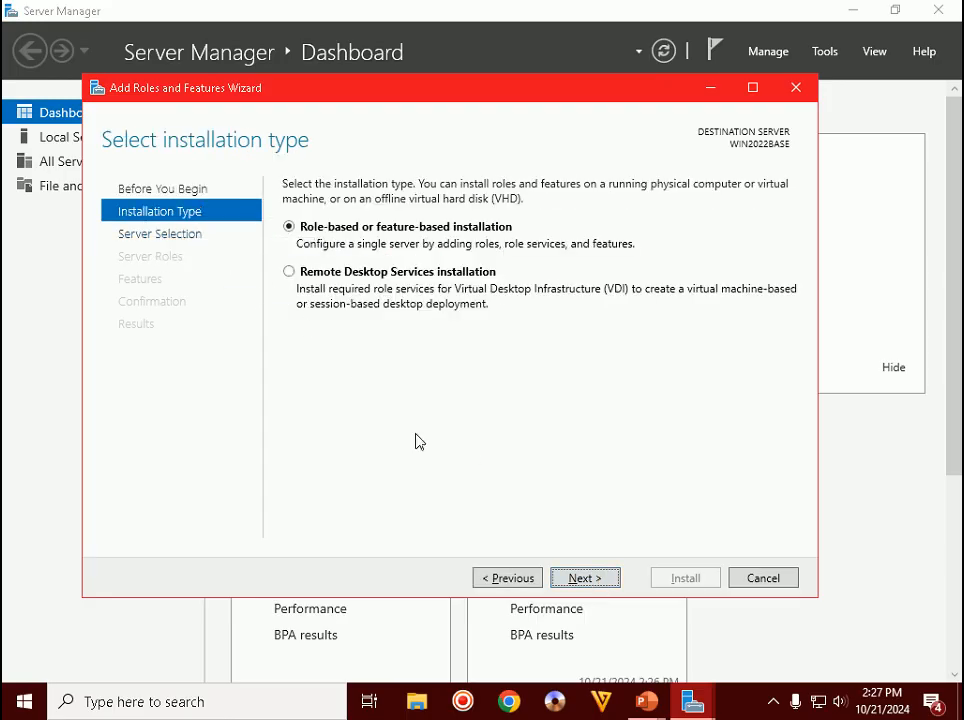
pyautogui.click(582, 578)
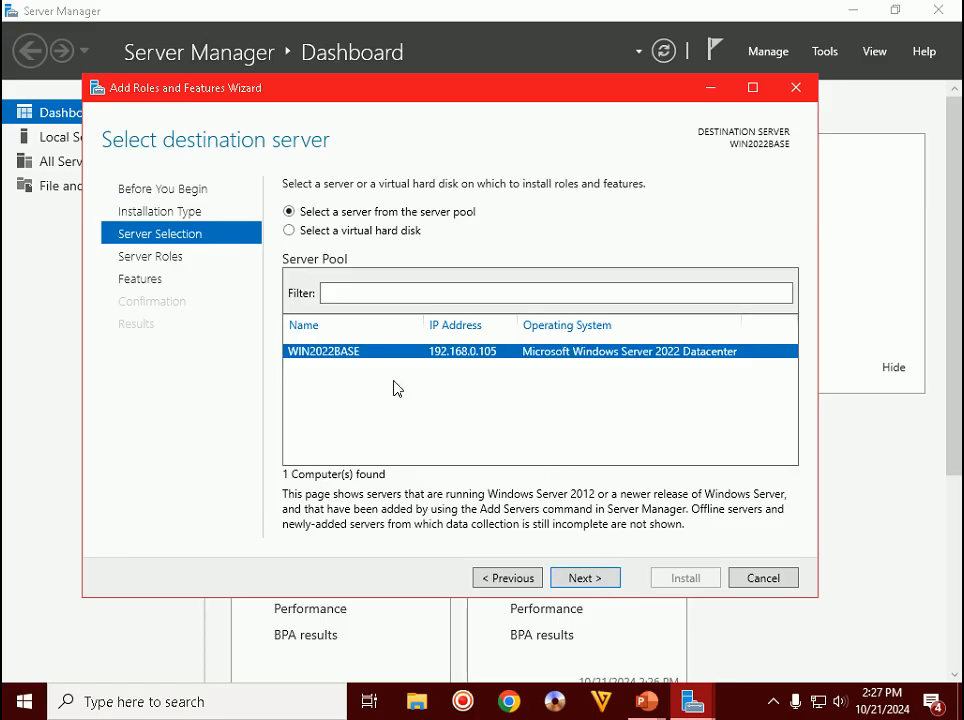
pyautogui.click(650, 705)
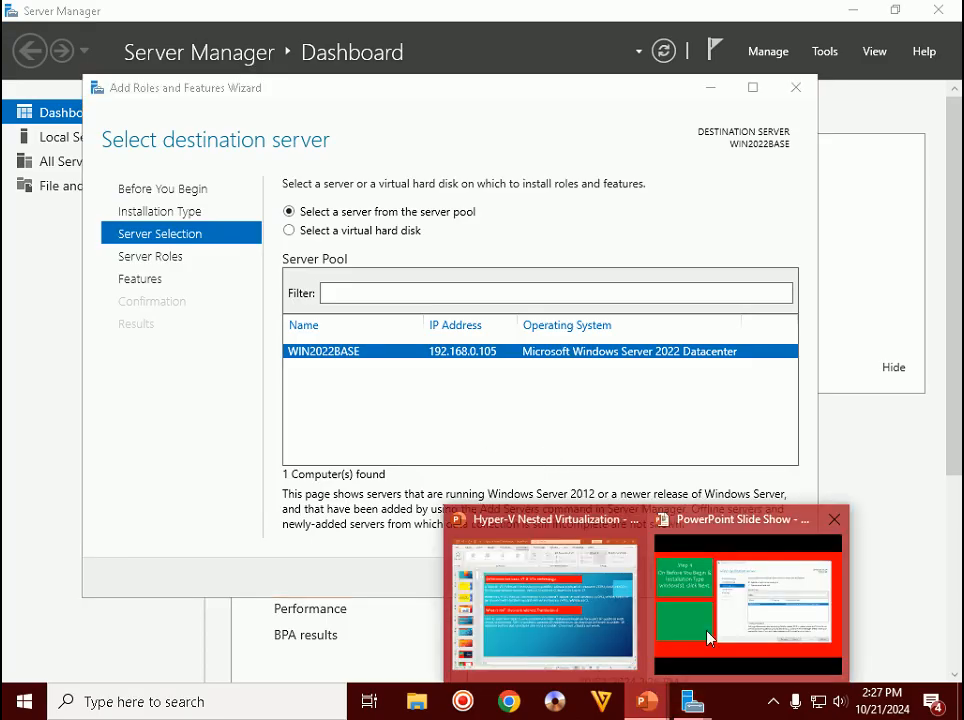
pyautogui.click(748, 600)
# - Reveal the Step 5 heading and the note on confirming the physical server's hostname
pyautogui.press('Right')
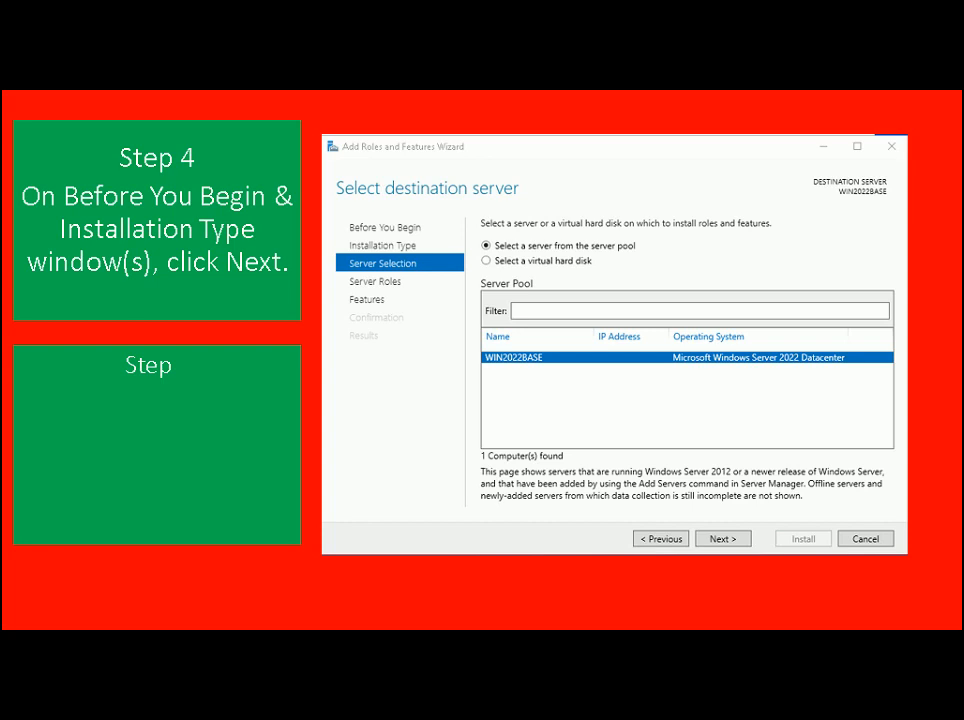
pyautogui.press('Right')
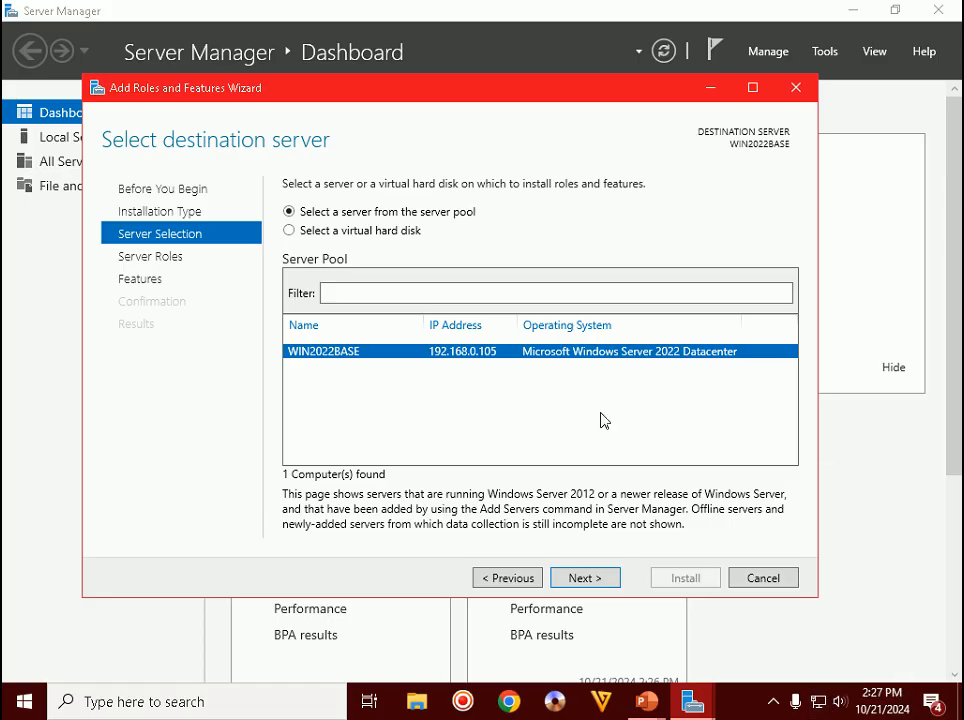
# - Move the wizard on to Server Roles and advance the slide show to Step 6
pyautogui.click(602, 577)
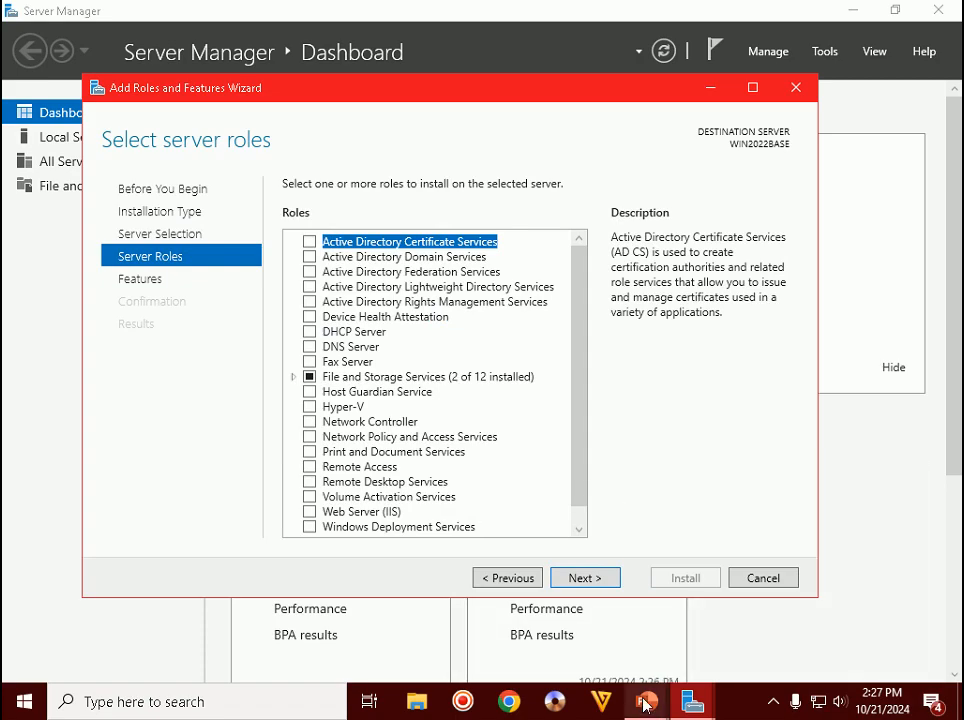
pyautogui.moveTo(646, 700)
pyautogui.click(674, 650)
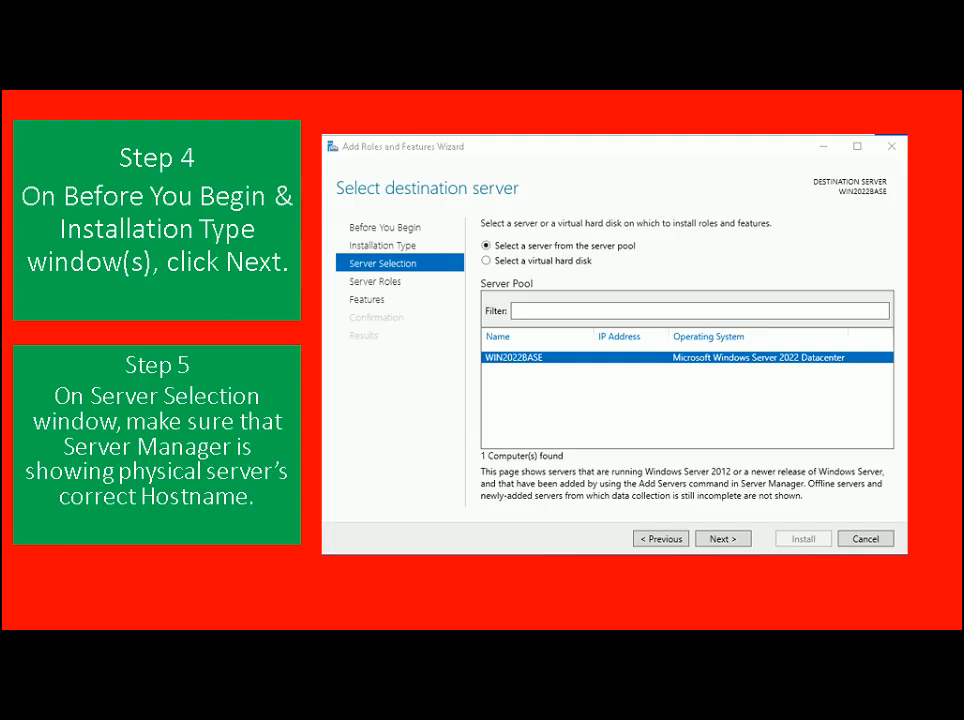
pyautogui.press('Right')
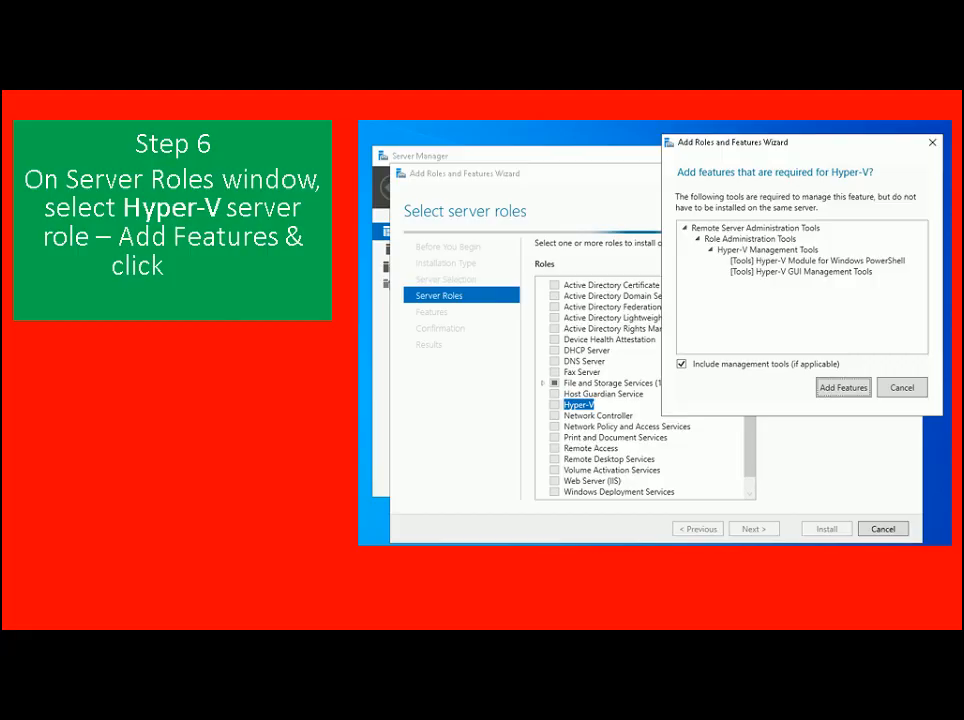
# - Select Hyper-V with its management tools, continue to Select features, and advance the slide to the features slide
pyautogui.hotkey('alt', 'Tab')
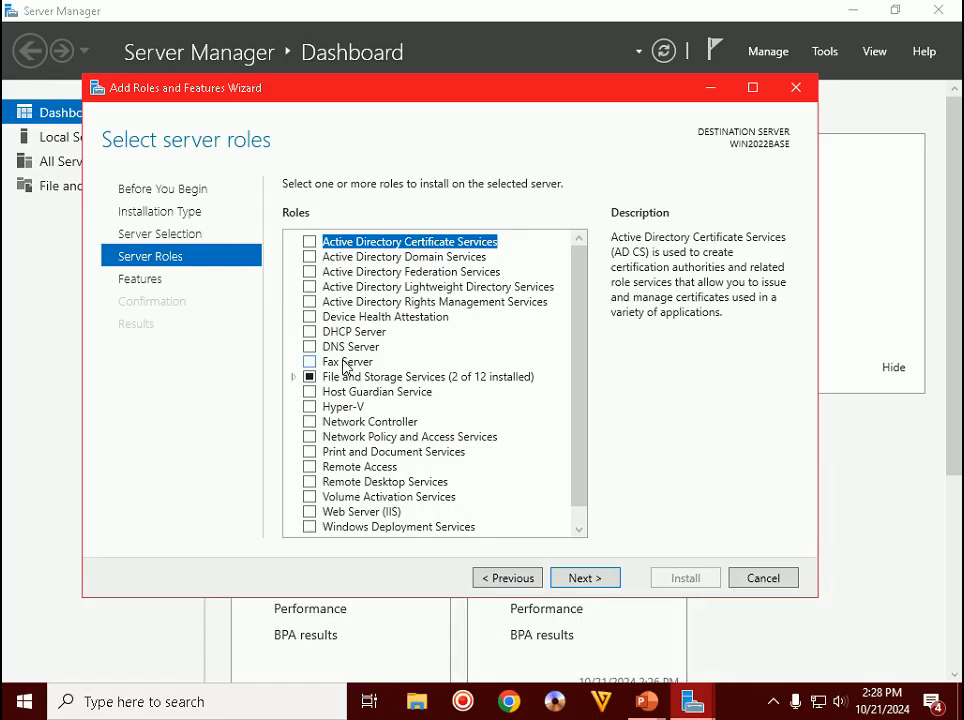
pyautogui.click(310, 407)
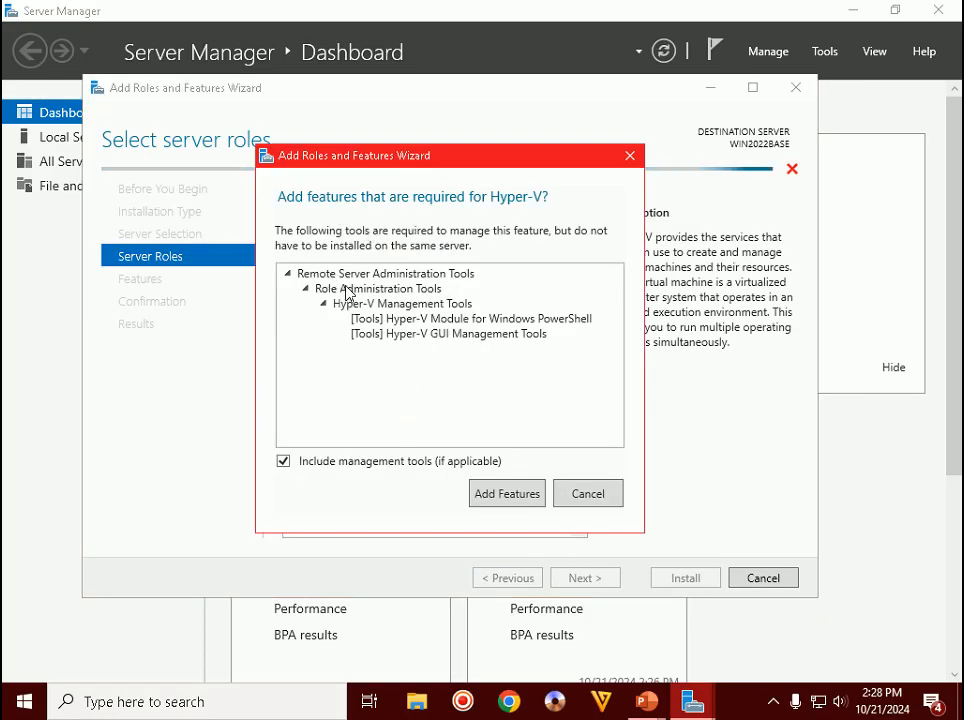
pyautogui.click(501, 494)
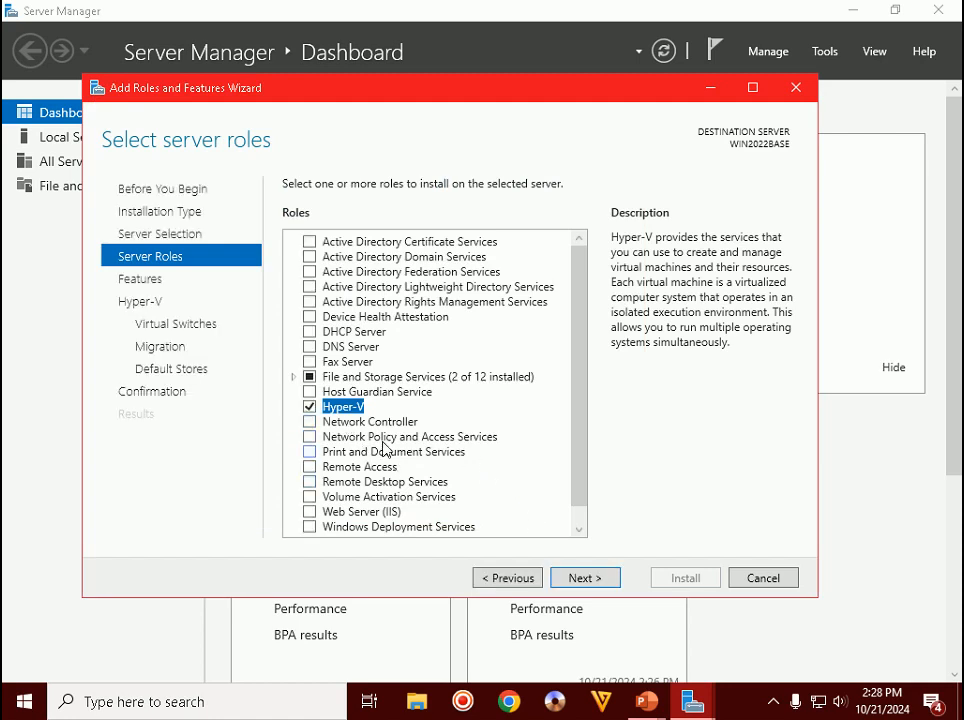
pyautogui.click(586, 577)
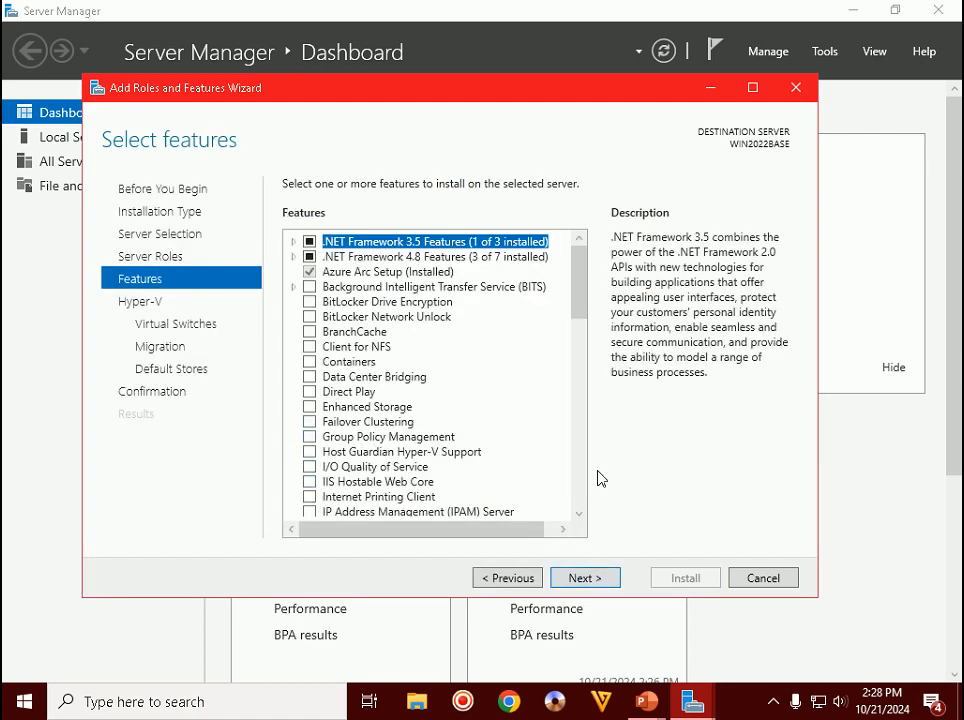
pyautogui.moveTo(648, 697)
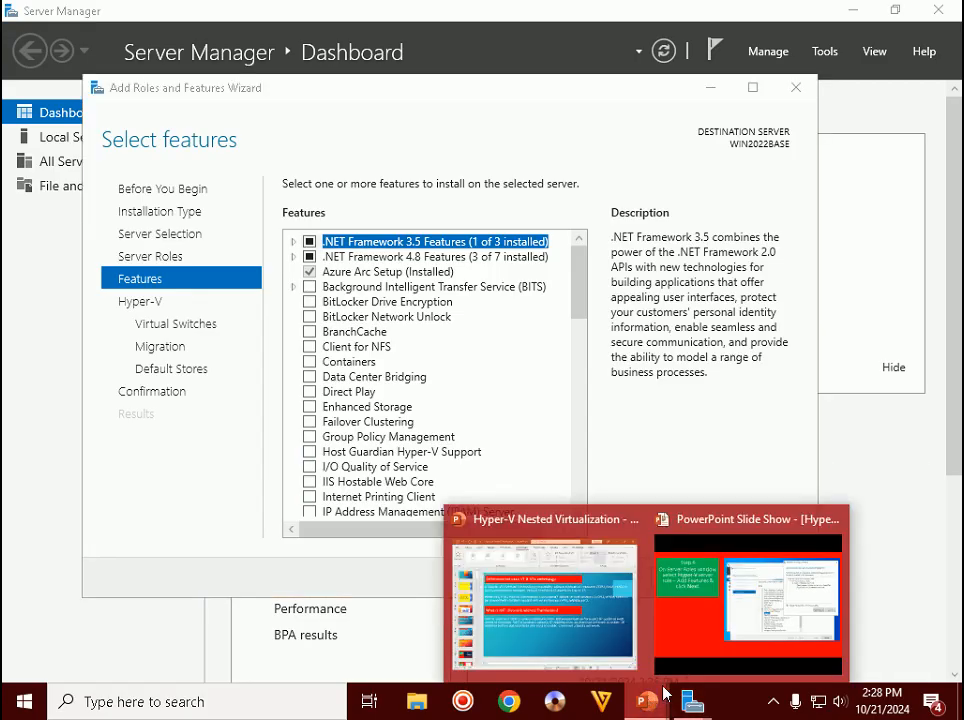
pyautogui.click(806, 580)
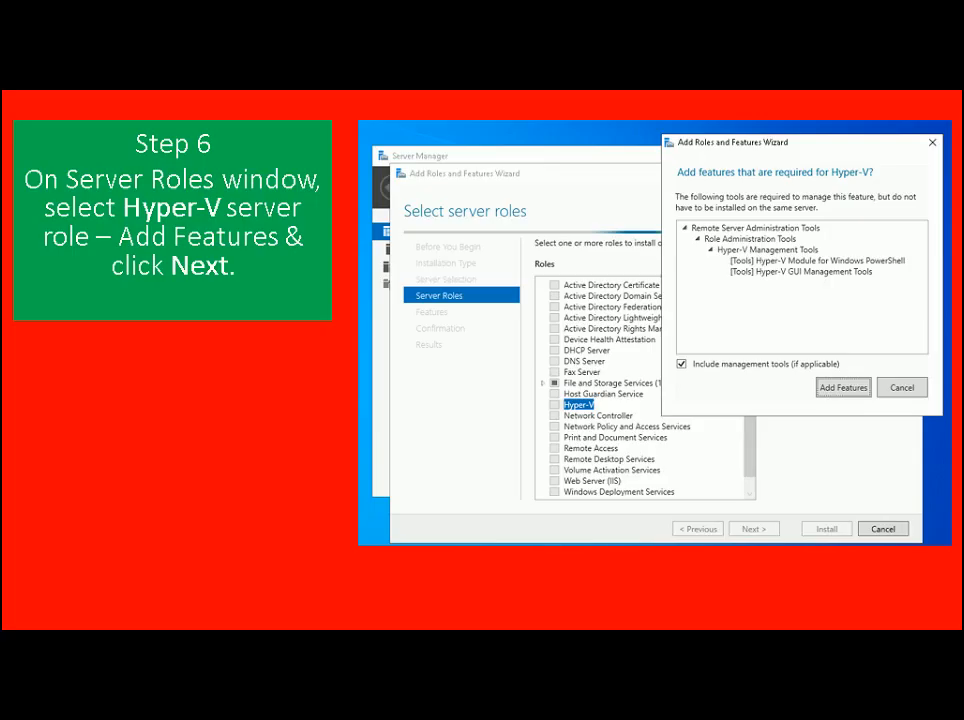
pyautogui.press('Right')
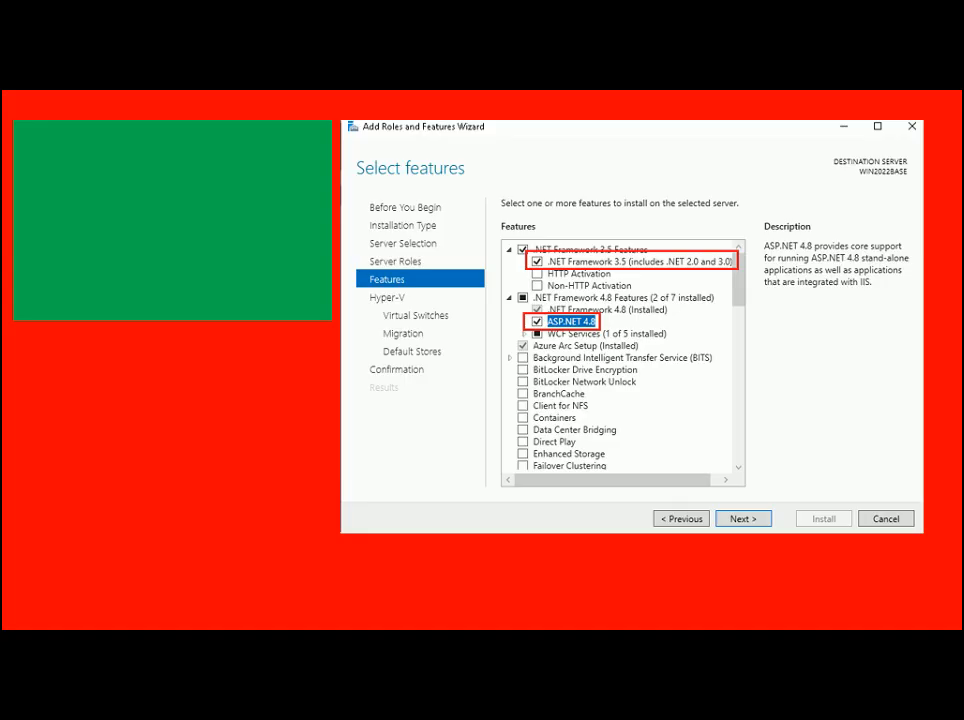
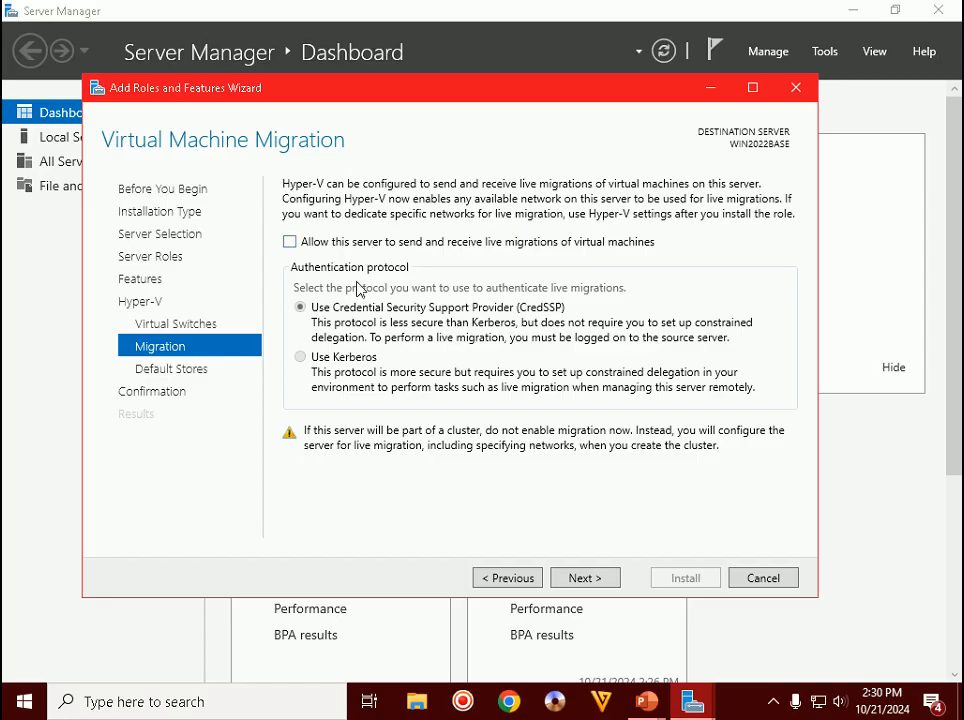
# - Skip past the live migration and default stores pages to reach Confirm installation selections
pyautogui.click(586, 577)
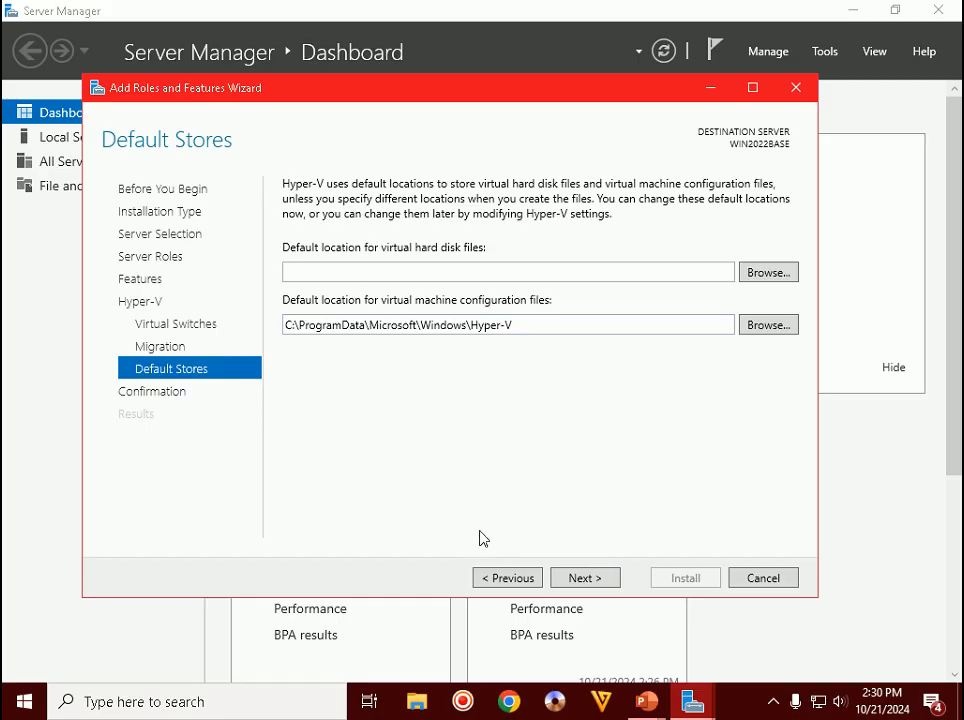
pyautogui.click(585, 578)
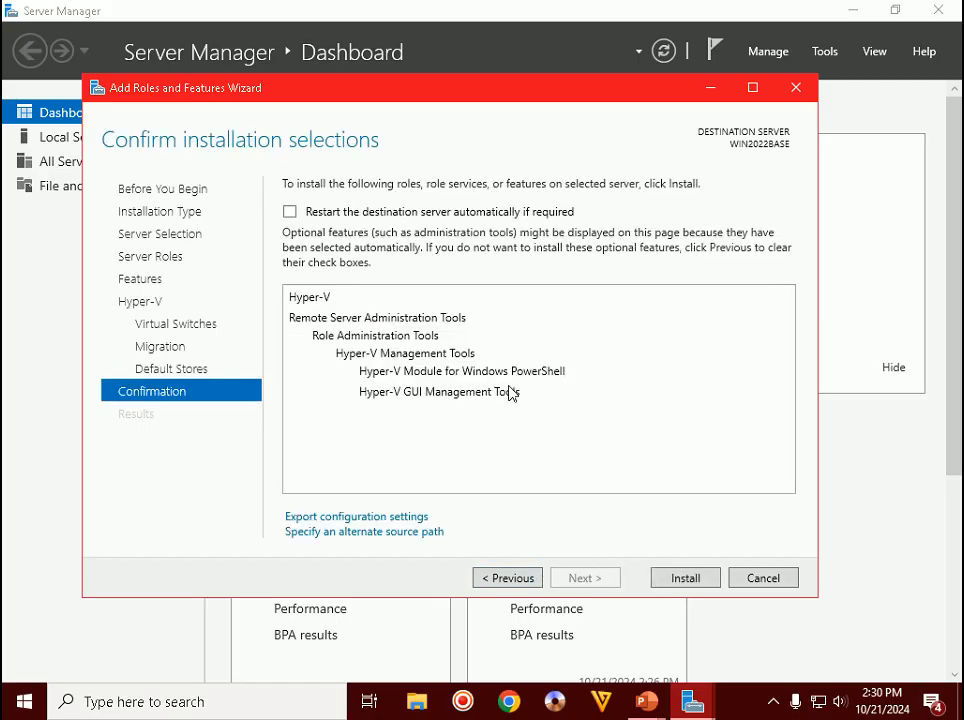
pyautogui.click(655, 704)
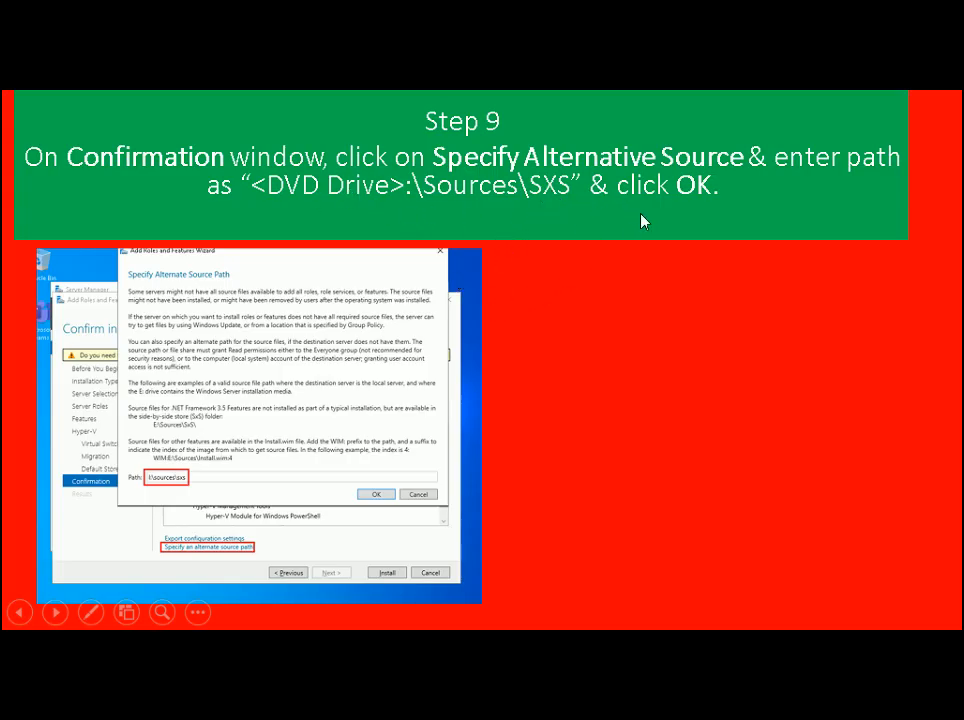
# - Leave the slide show for the wizard's Hyper-V confirmation page
pyautogui.hotkey('alt', 'Tab')
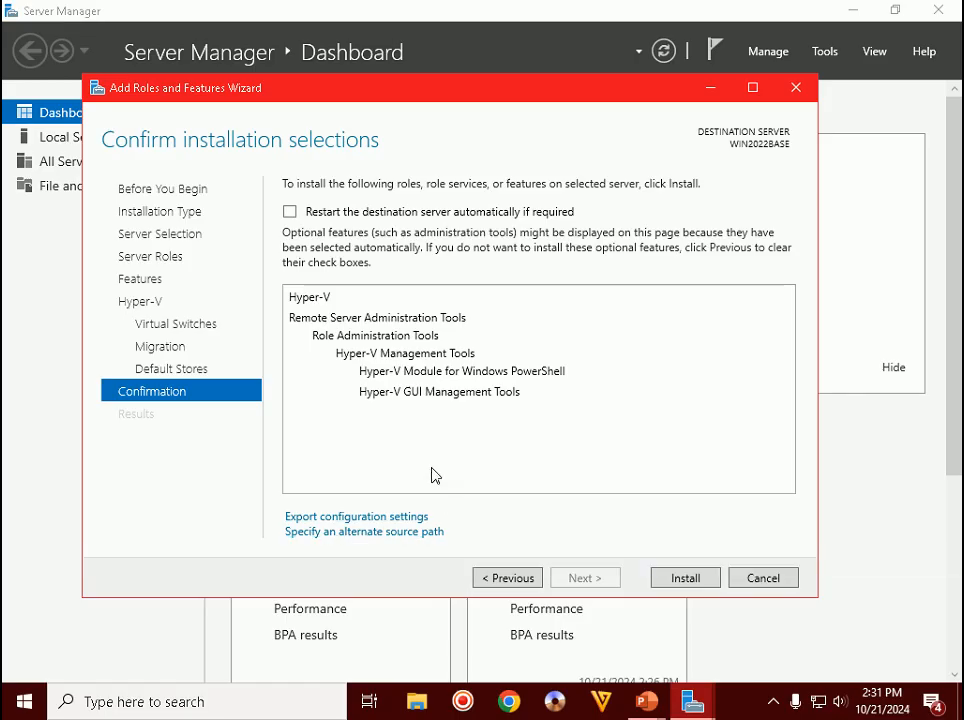
# - Start installing Hyper-V and its tools, following the slides until installation finishes
pyautogui.click(684, 579)
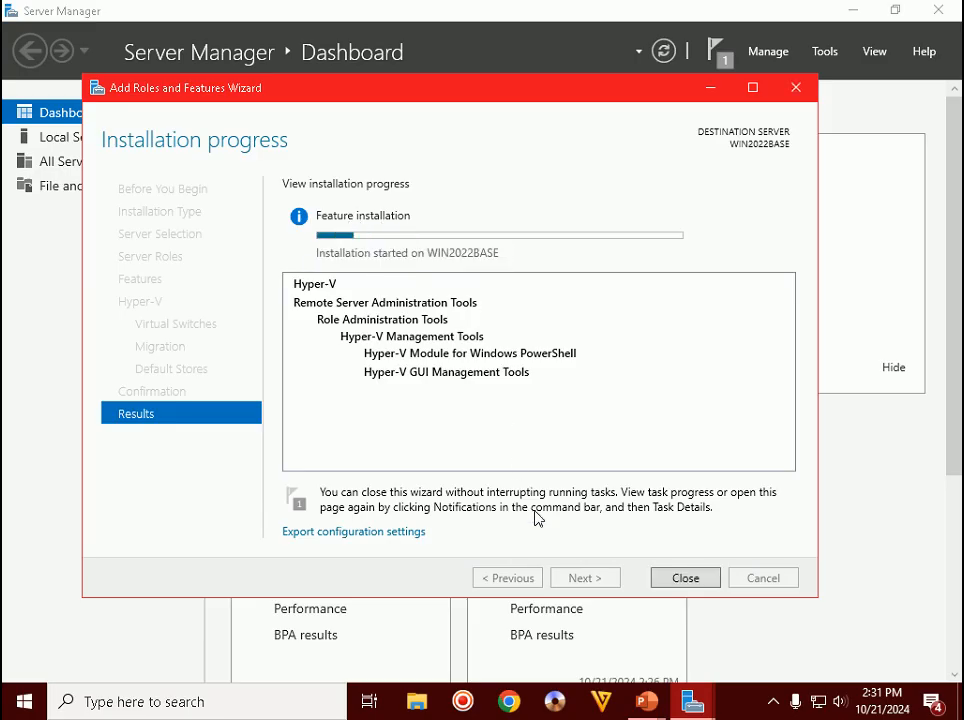
pyautogui.moveTo(646, 701)
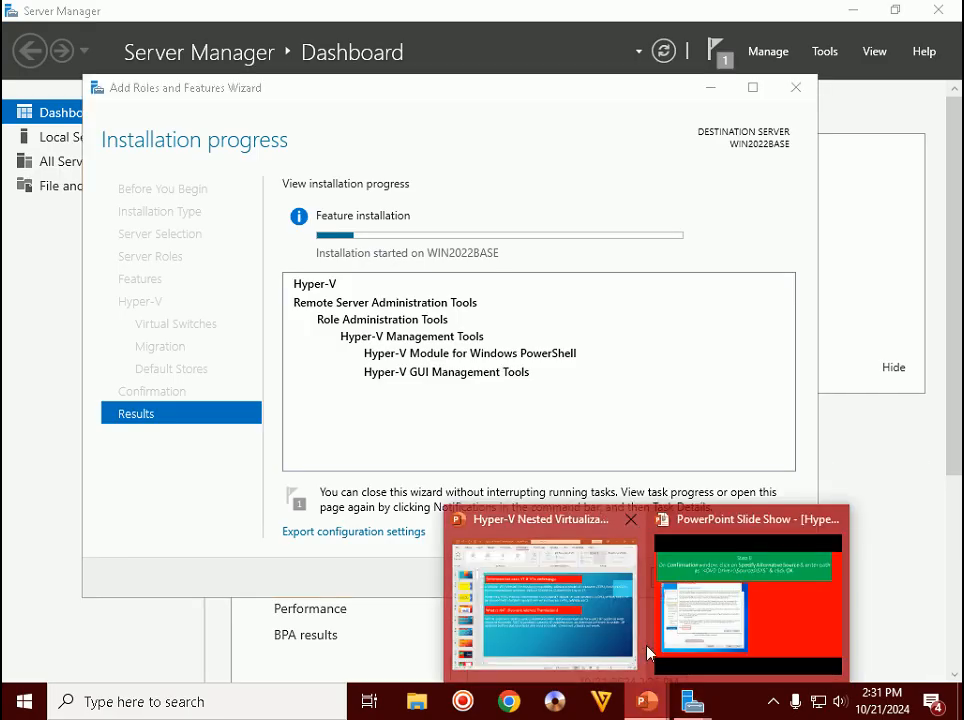
pyautogui.click(717, 605)
pyautogui.press('Right')
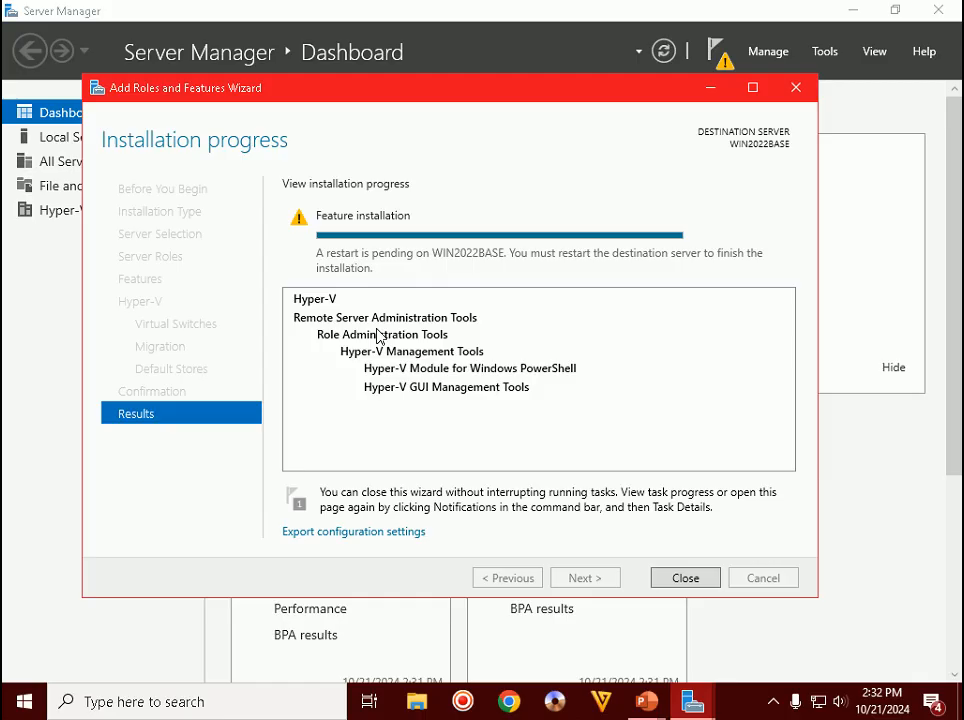
pyautogui.click(772, 702)
pyautogui.click(743, 709)
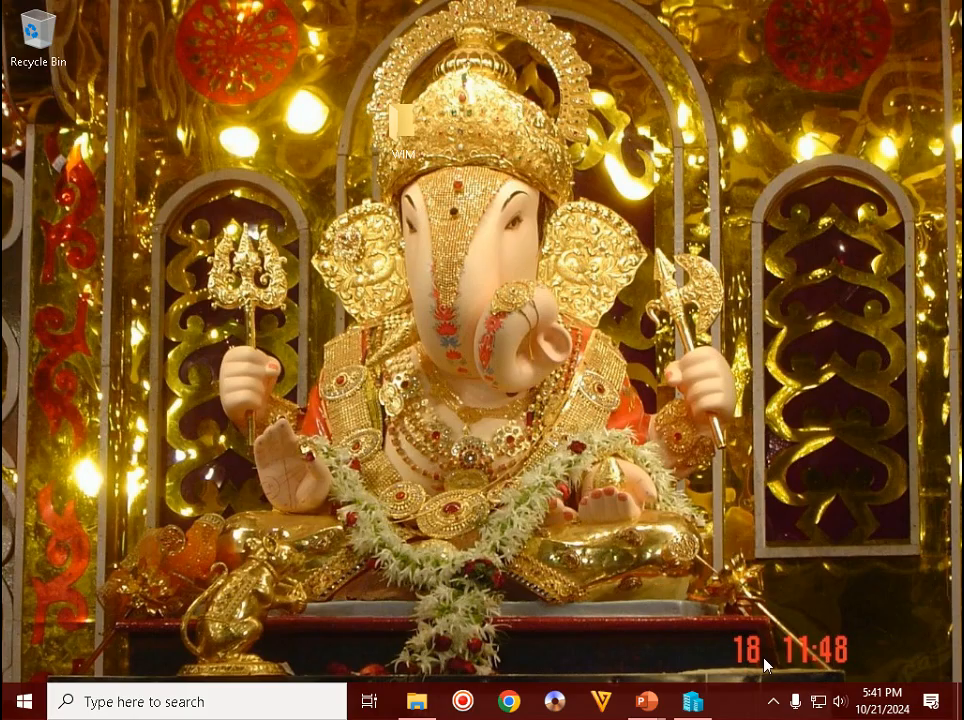
# - Bring the full-screen slide show back and advance it to the Step 12 slide
pyautogui.click(774, 703)
pyautogui.click(760, 496)
pyautogui.moveTo(646, 701)
pyautogui.click(750, 600)
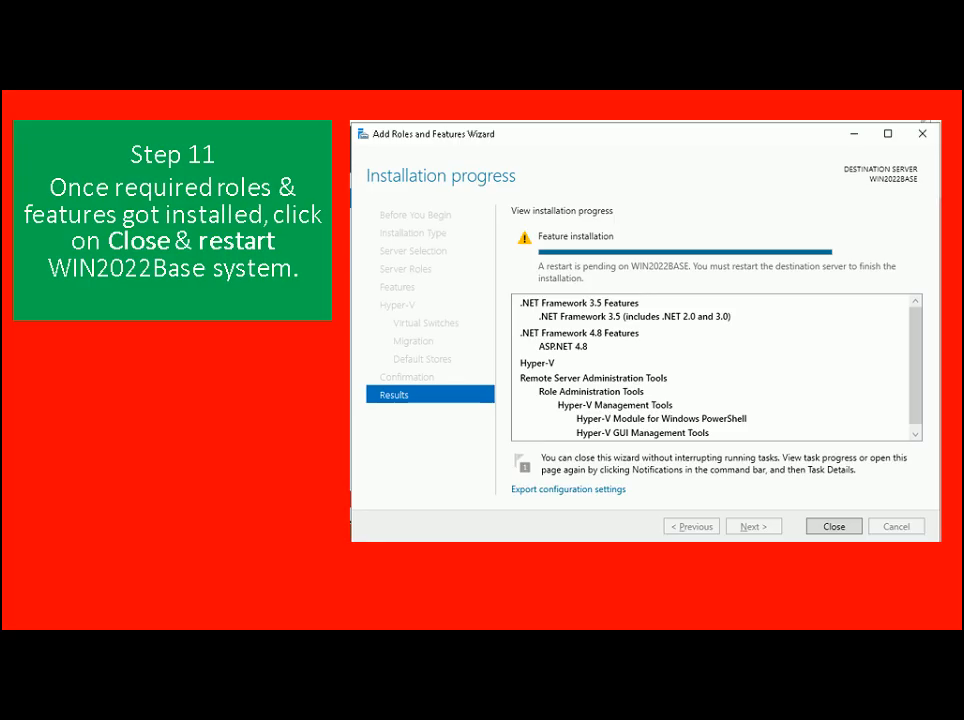
pyautogui.press('Right')
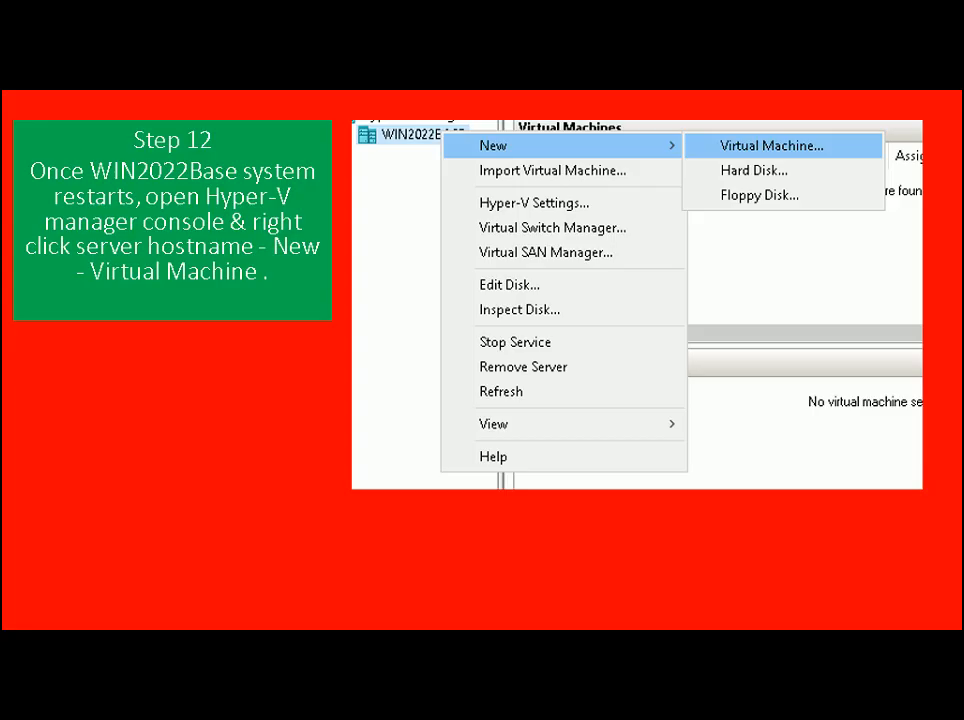
# - Switch to the existing Hyper-V Manager window, move it left, then close it
pyautogui.hotkey('alt', 'Tab')
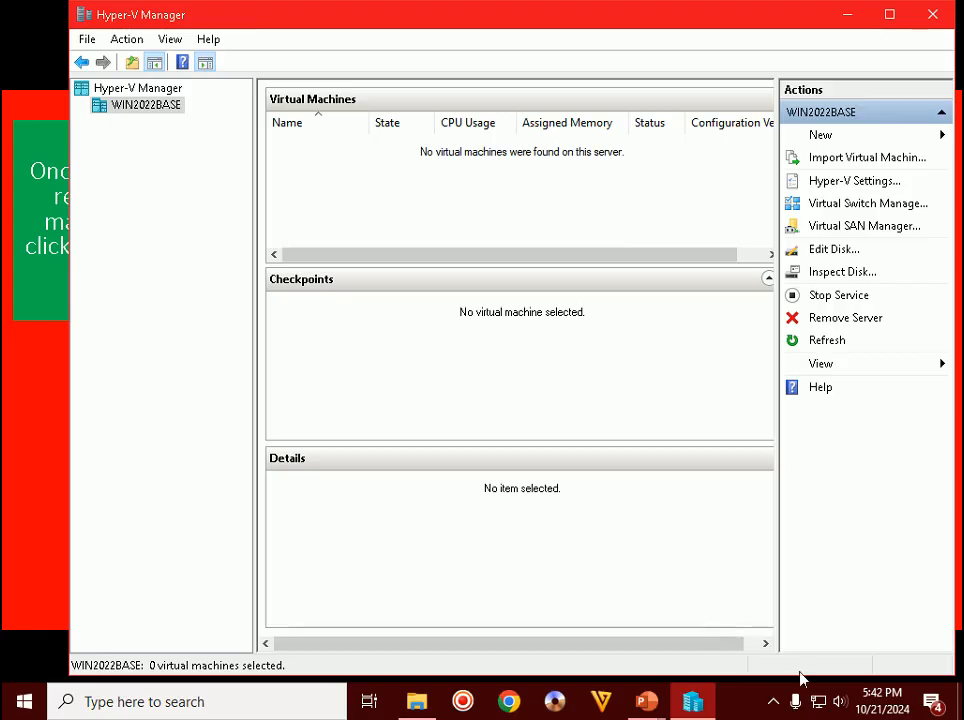
pyautogui.click(772, 703)
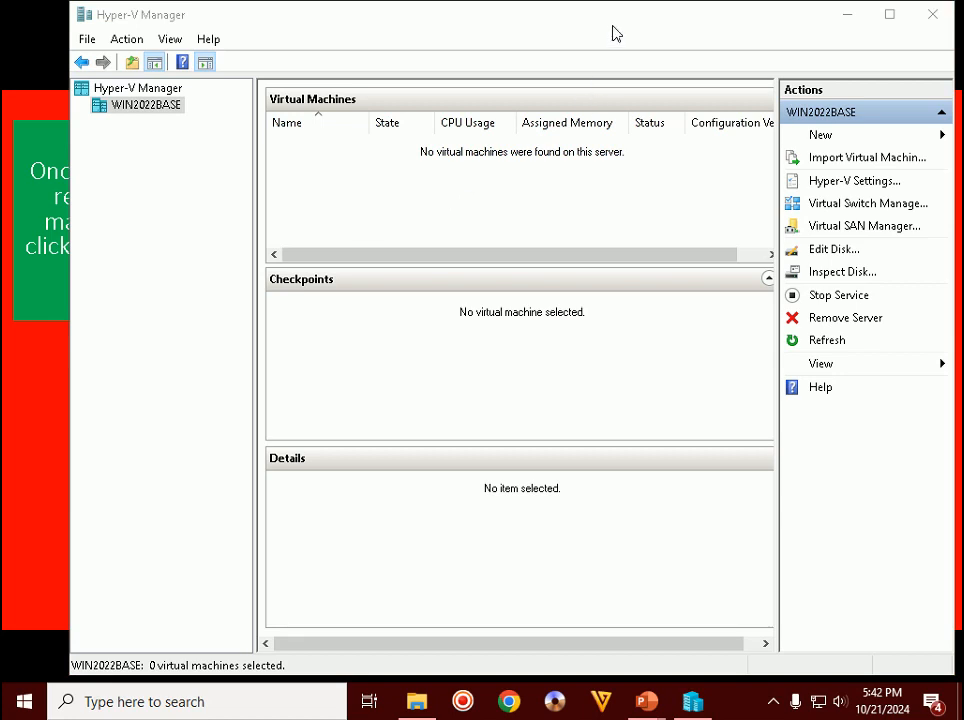
pyautogui.moveTo(616, 16); pyautogui.dragTo(580, 32)
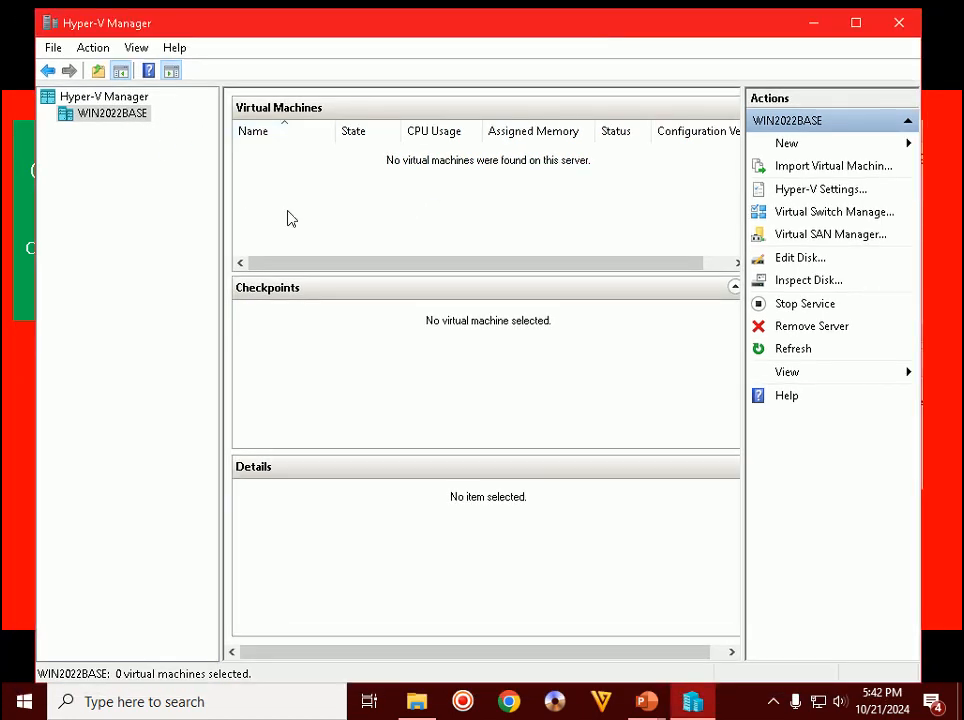
pyautogui.click(899, 22)
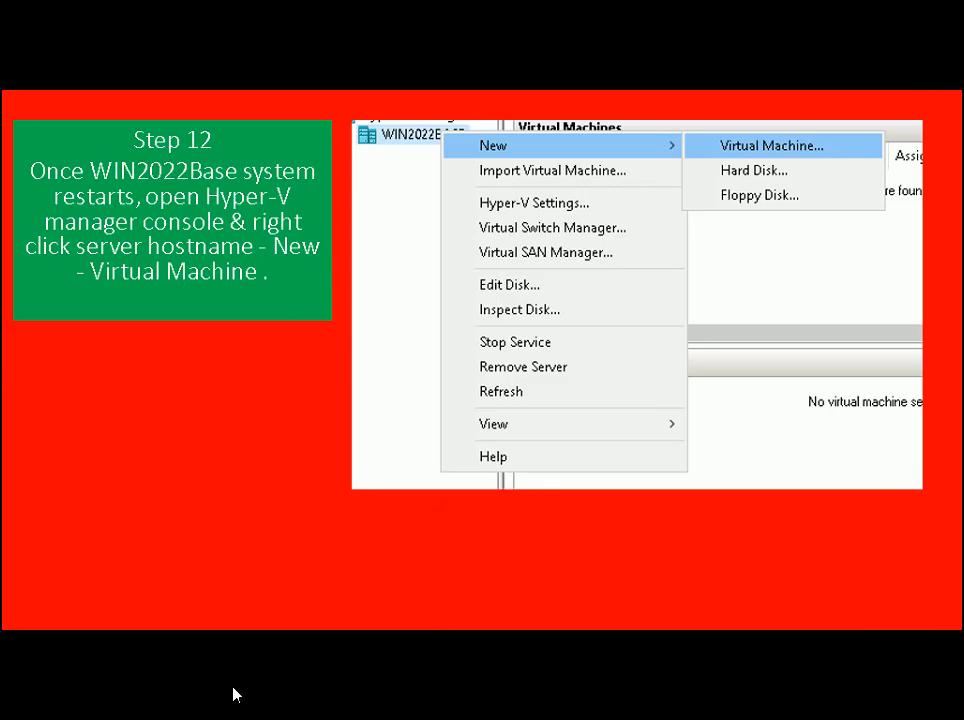
# - Relaunch Hyper-V Manager via 'hyper' search and start a New Virtual Machine on WIN2022BASE
pyautogui.click(228, 701)
pyautogui.write('hyper')
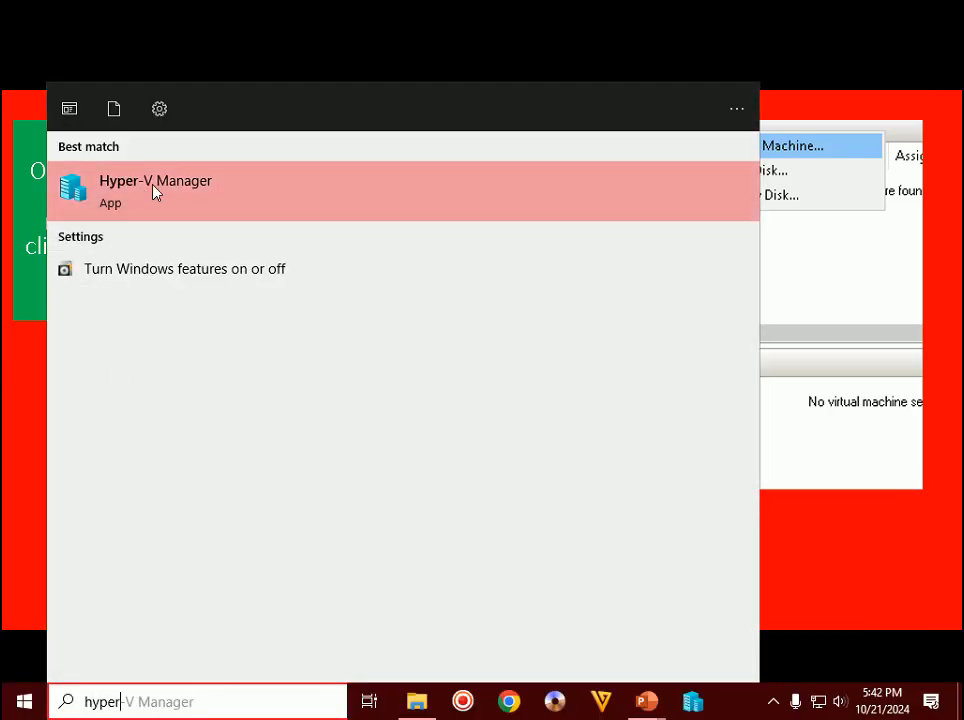
pyautogui.click(688, 704)
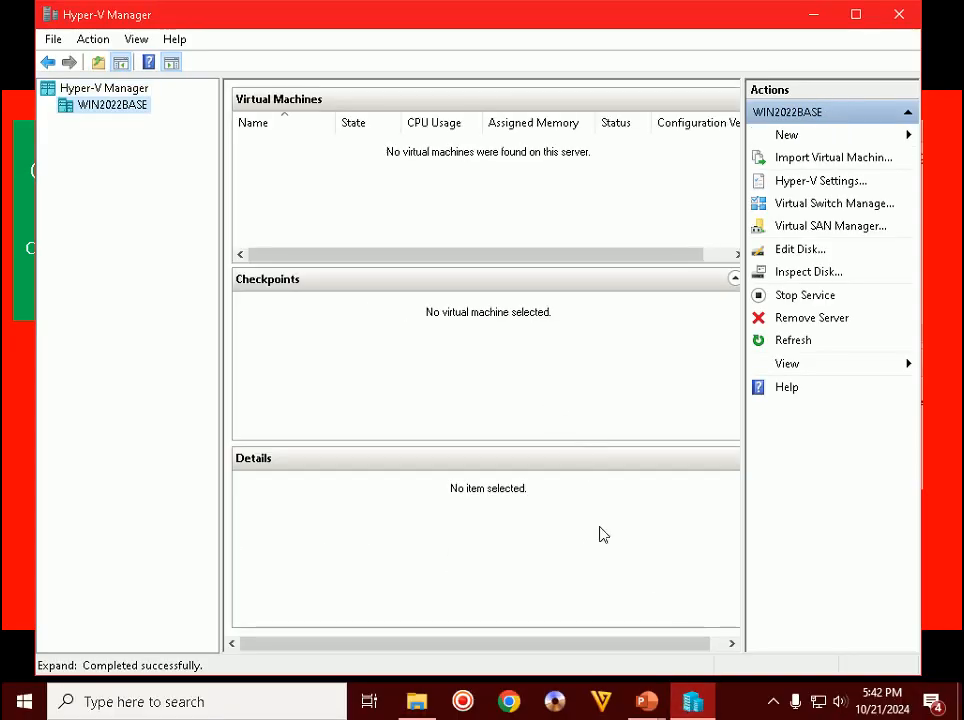
pyautogui.rightClick(100, 113)
pyautogui.moveTo(108, 120)
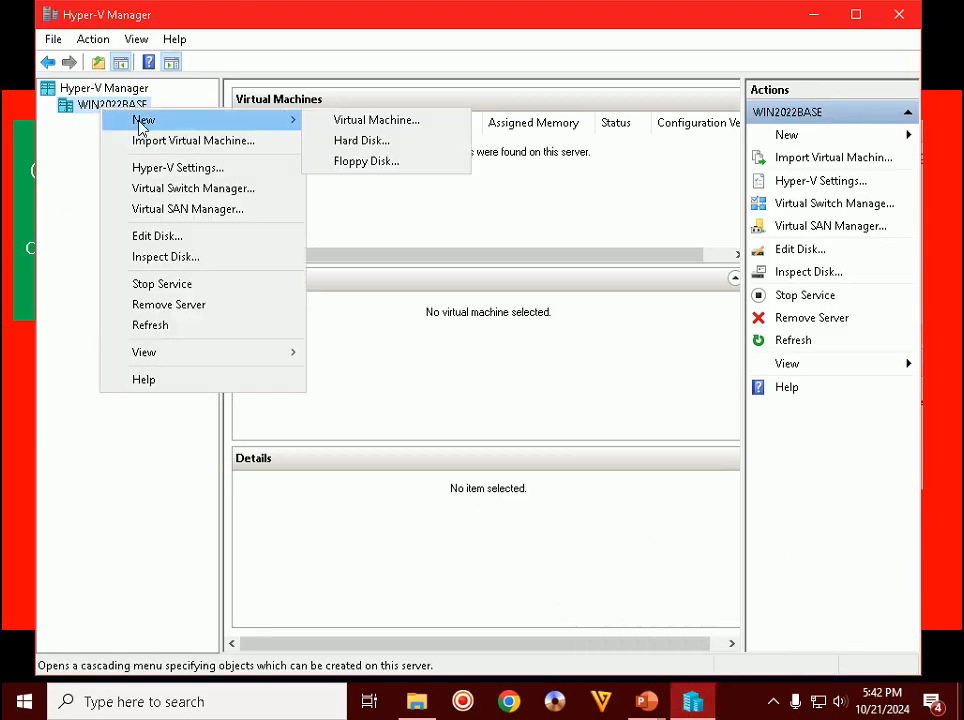
pyautogui.click(340, 120)
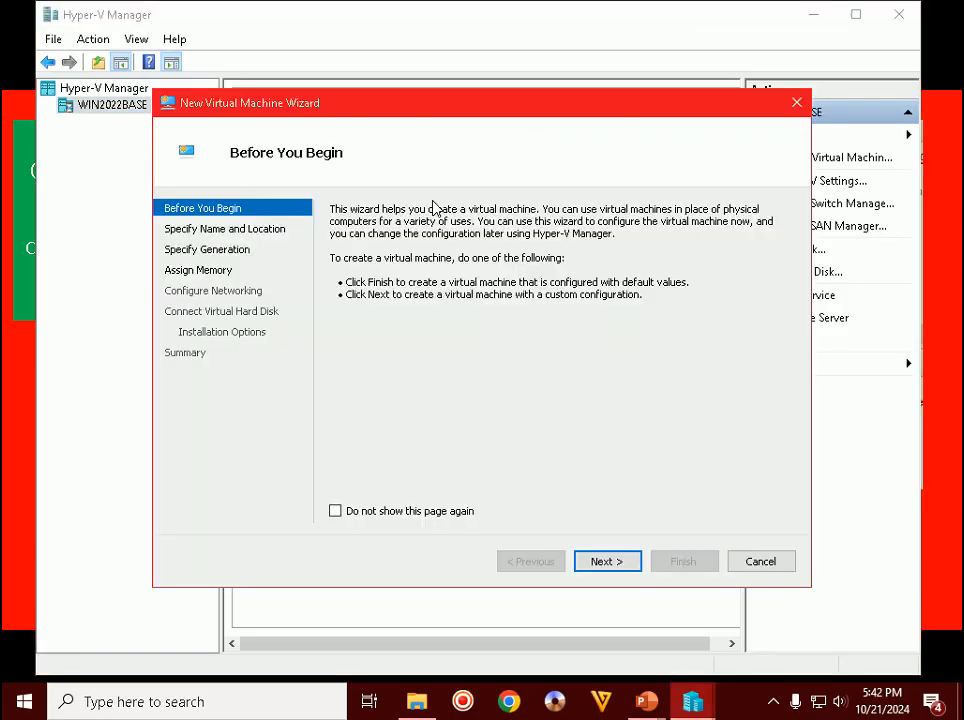
pyautogui.click(640, 703)
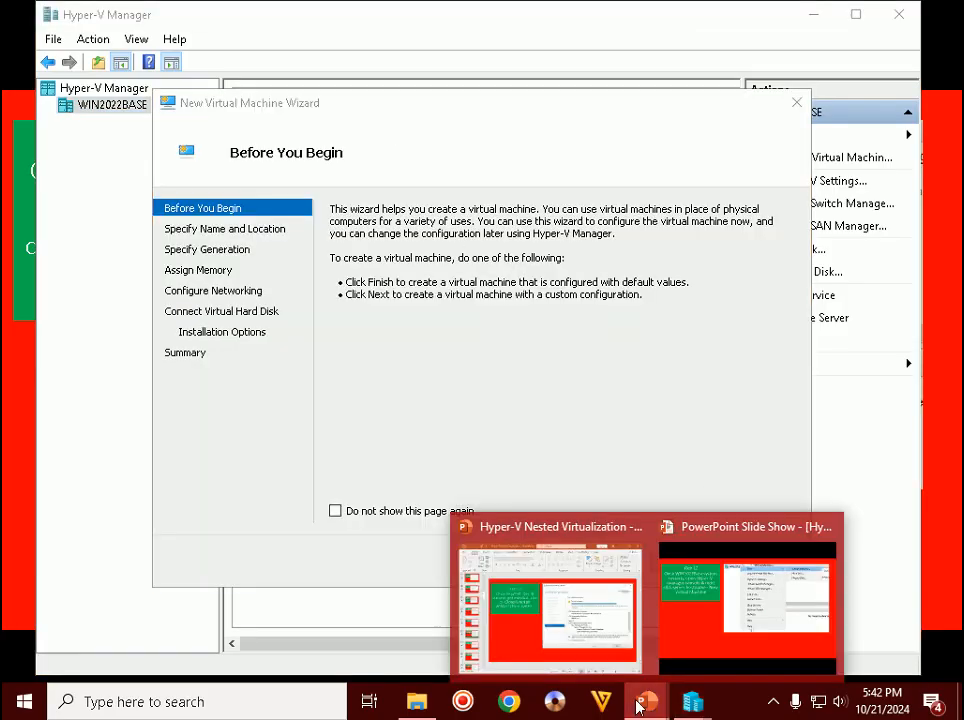
pyautogui.click(678, 628)
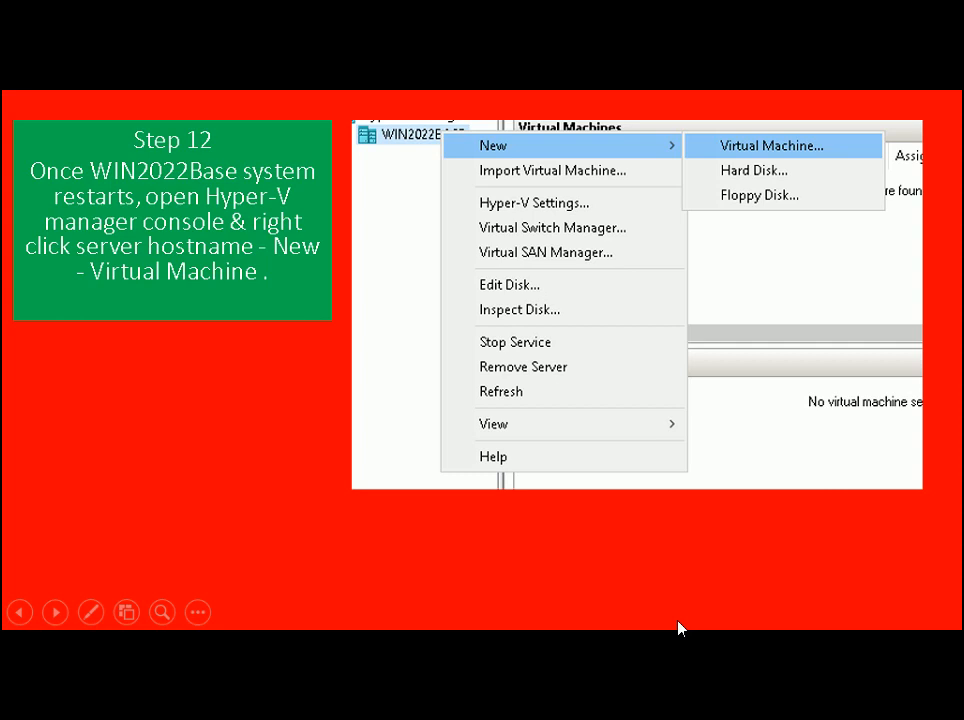
# - Show the Step 13 slide and move the wizard past Before You Begin
pyautogui.click(678, 628)
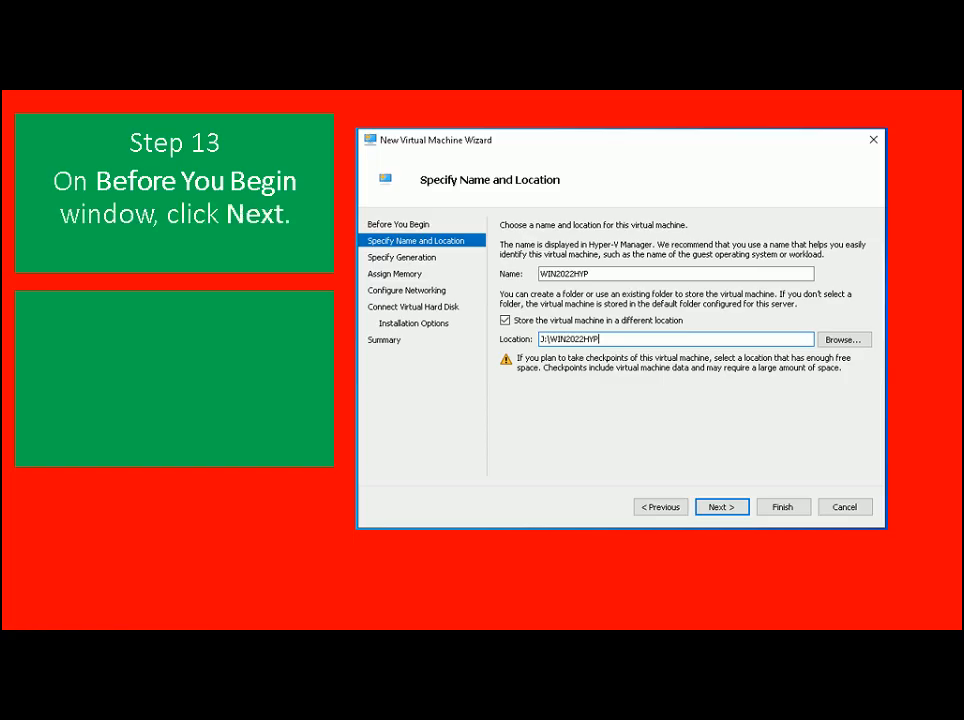
pyautogui.hotkey('alt', 'Tab')
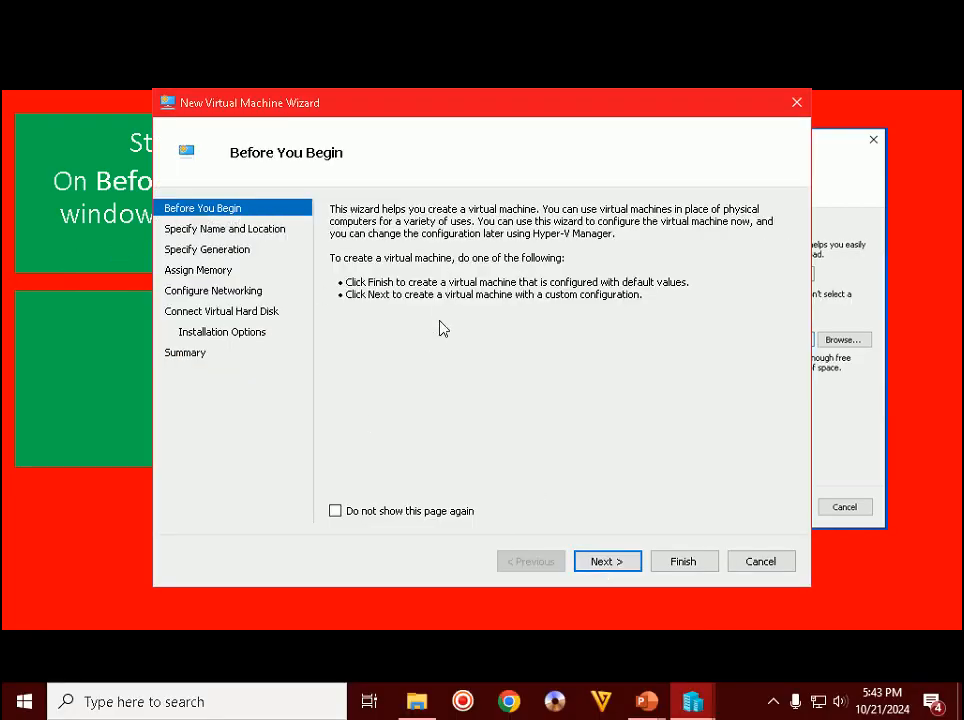
pyautogui.click(609, 560)
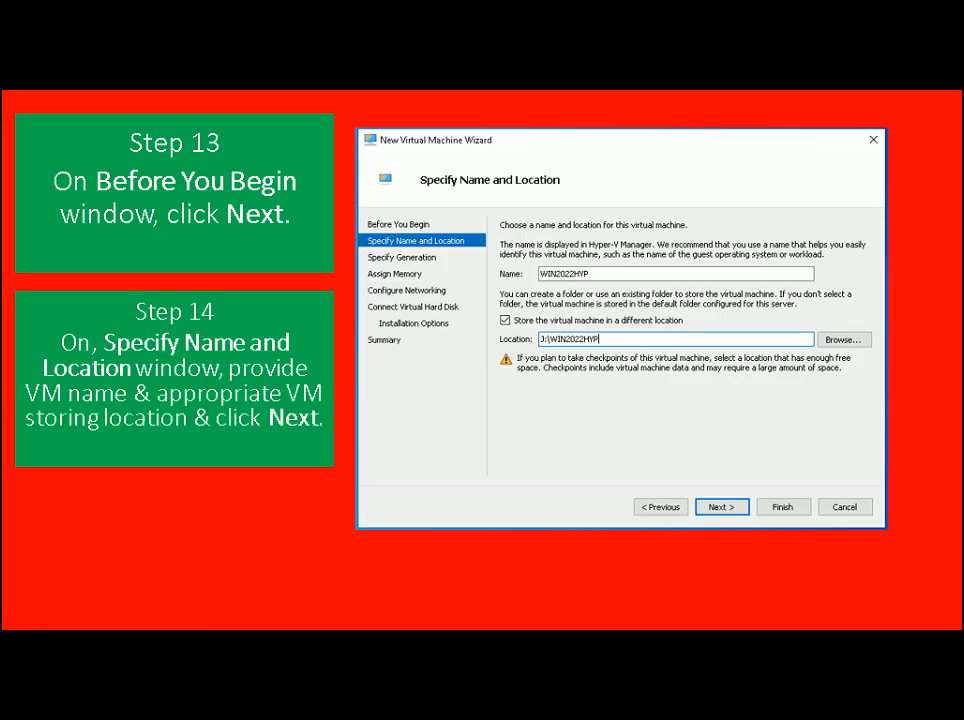
# - Name the virtual machine WIN2022HYP and opt to store it in a different location
pyautogui.hotkey('alt', 'Tab')
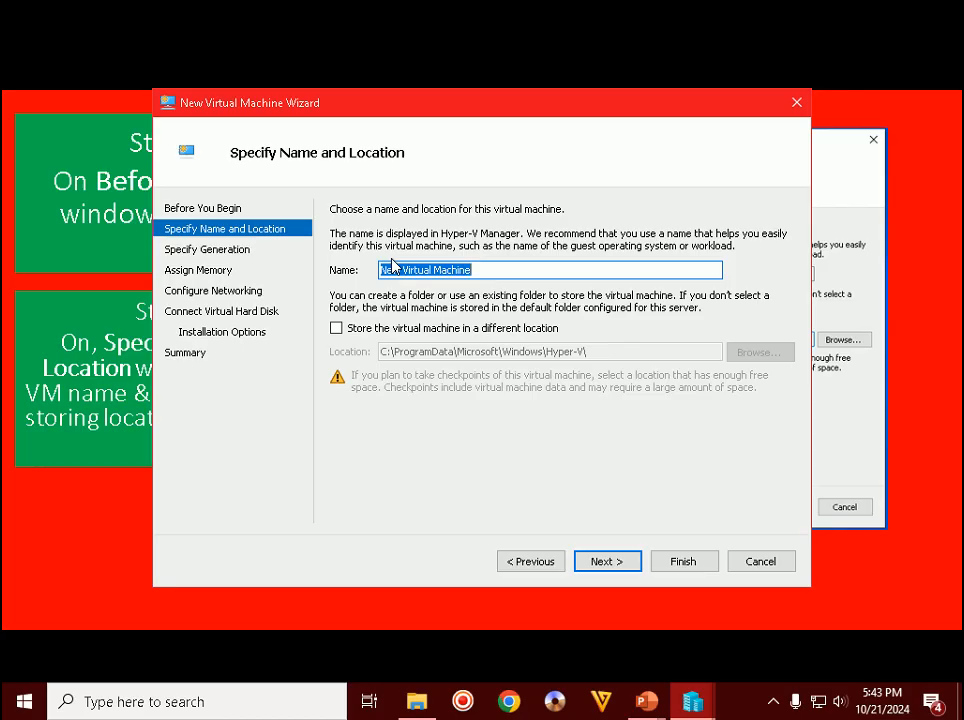
pyautogui.write('WIN2022HYP')
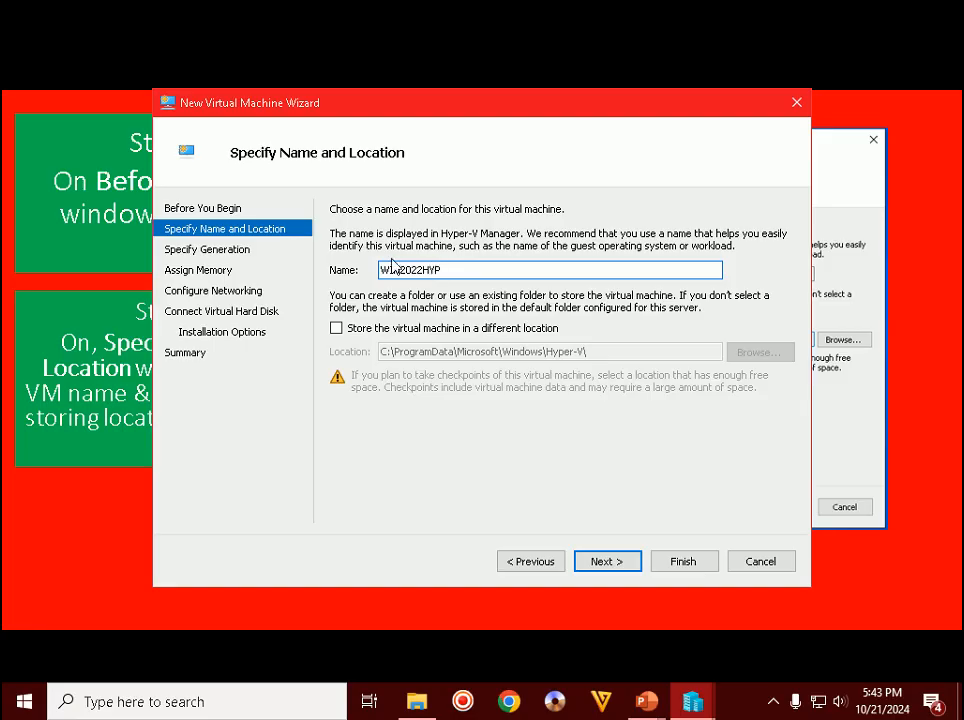
pyautogui.click(413, 333)
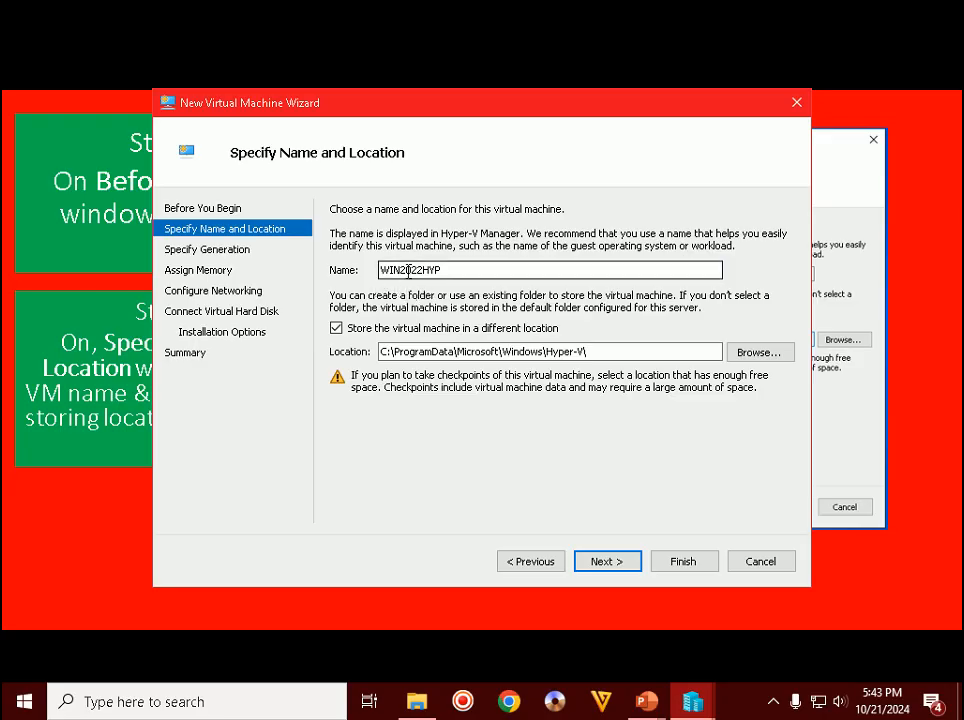
# - Create a WIN2022HYP folder on VMs (J:), select it as the location, and continue
pyautogui.click(745, 358)
pyautogui.scroll(-3, 291, 424)
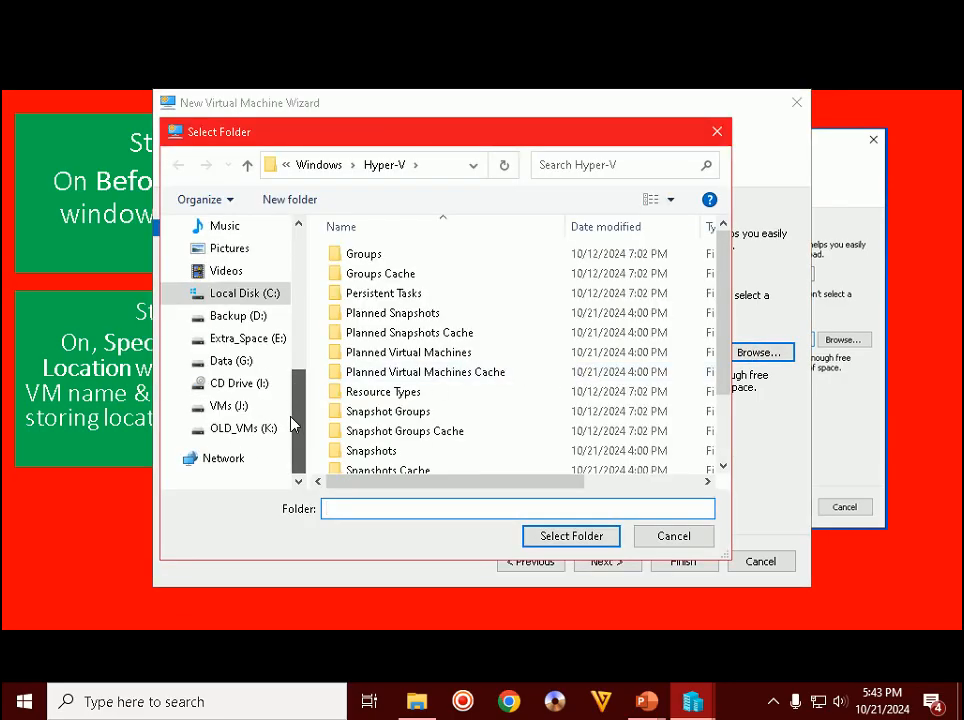
pyautogui.click(232, 405)
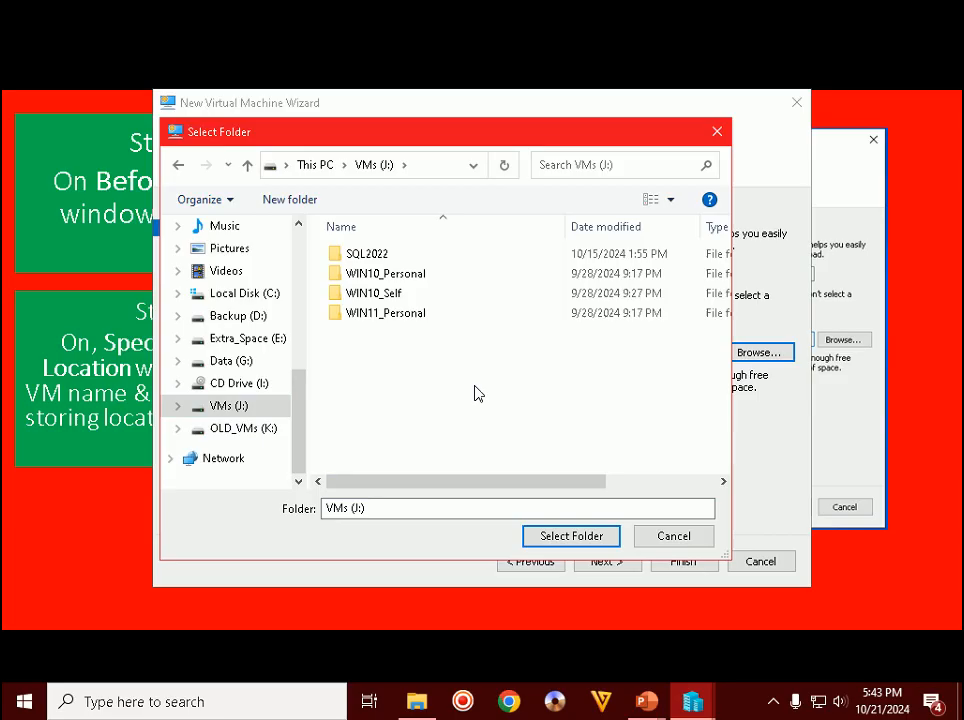
pyautogui.rightClick(475, 393)
pyautogui.moveTo(538, 567)
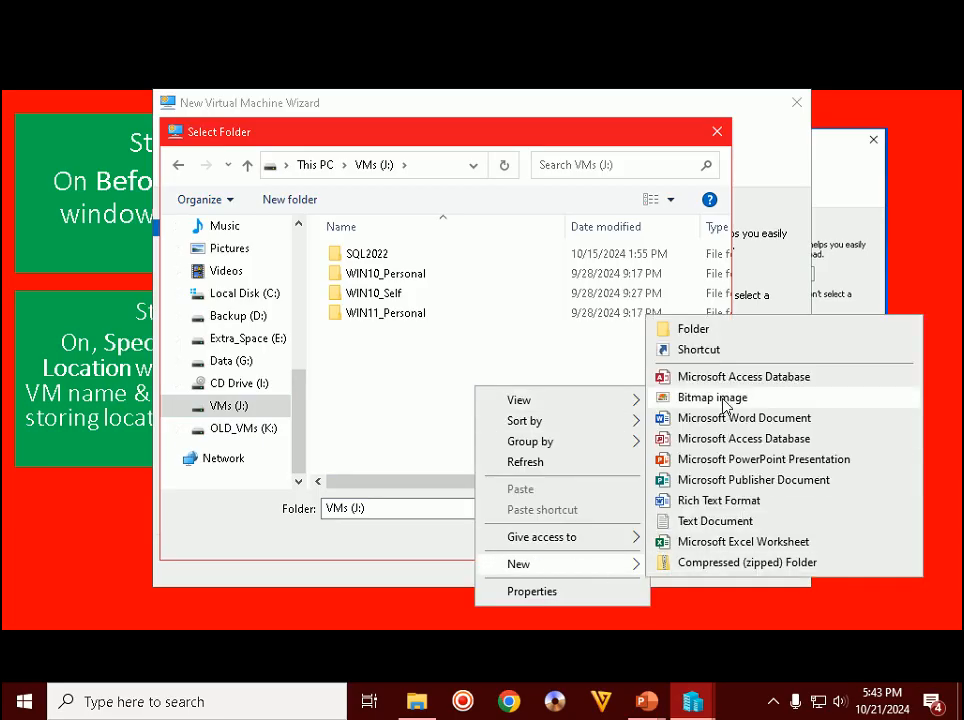
pyautogui.click(724, 331)
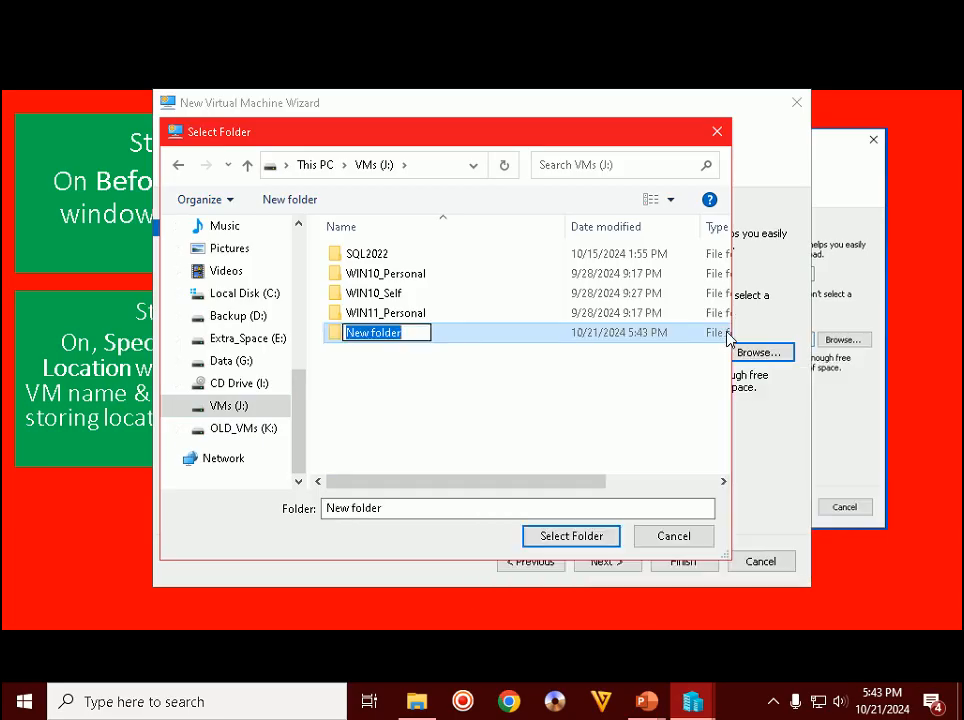
pyautogui.write('WIN2022HYP')
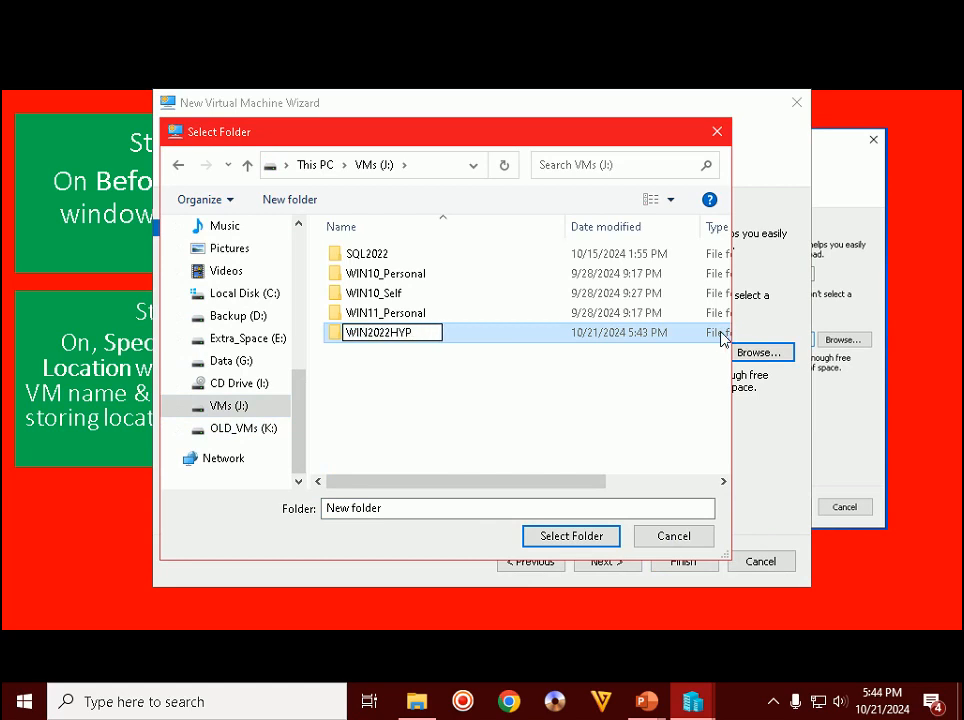
pyautogui.click(458, 419)
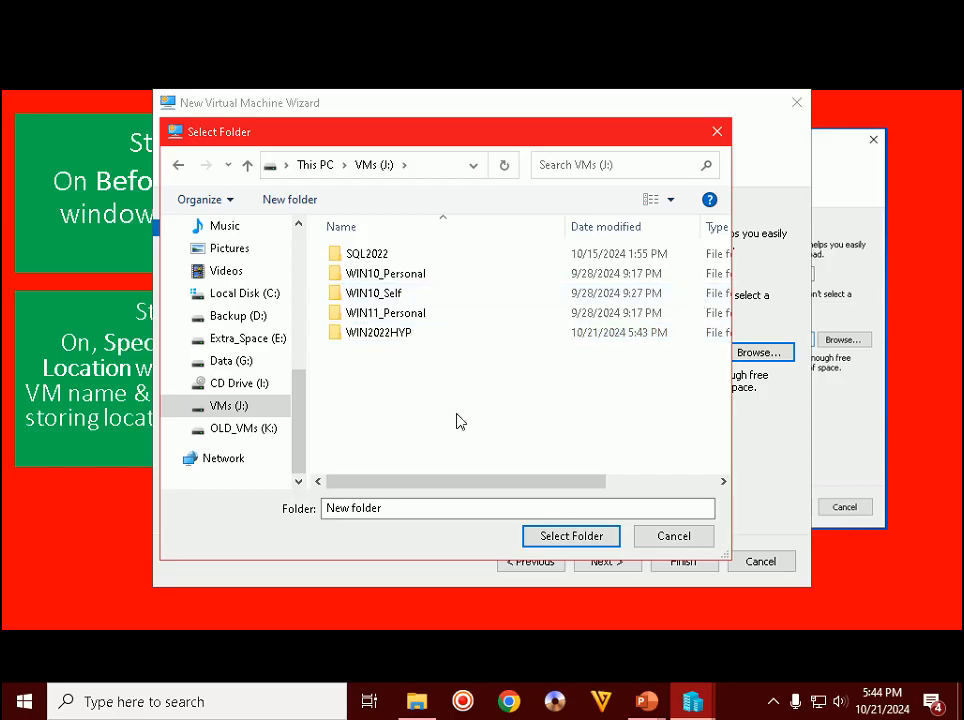
pyautogui.doubleClick(402, 337)
pyautogui.click(555, 536)
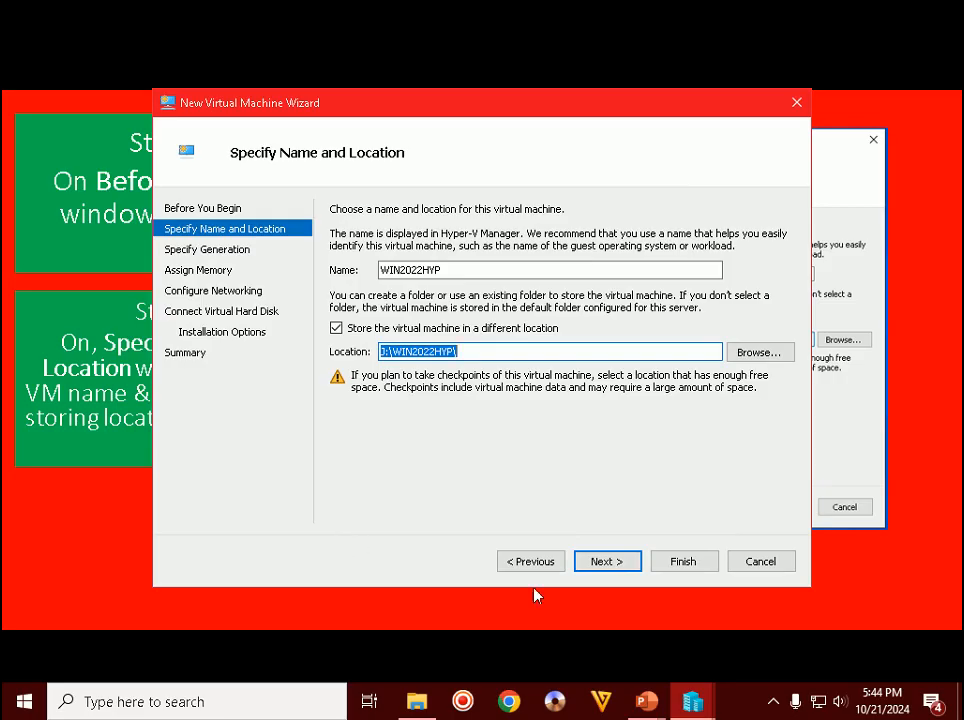
pyautogui.click(618, 563)
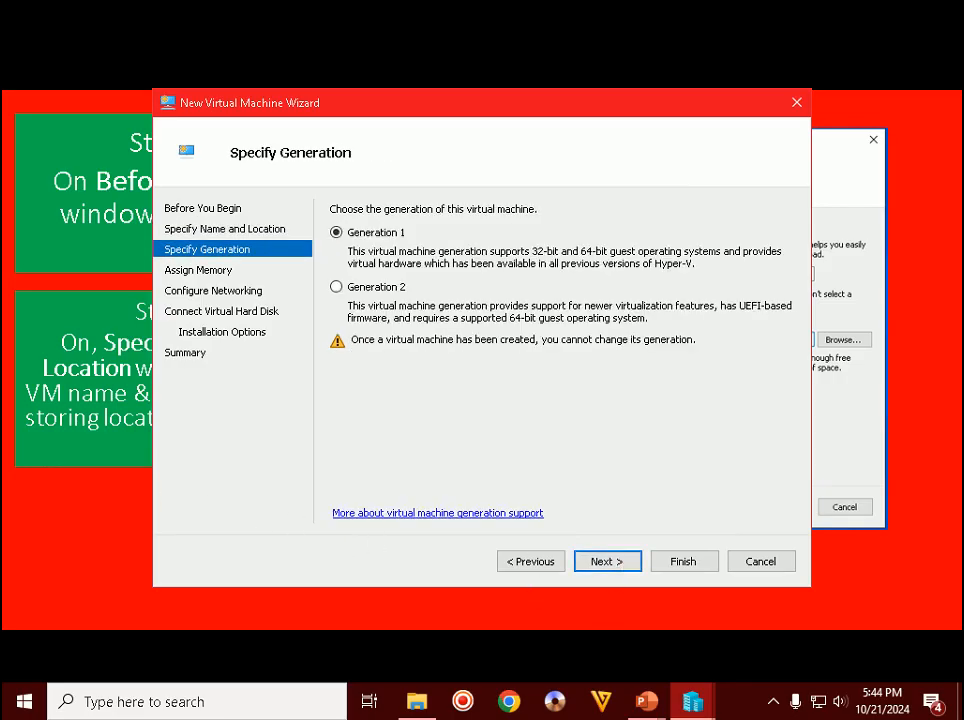
# - Advance the slides, then choose Generation 2 for WIN2022HYP and continue
pyautogui.click(59, 560)
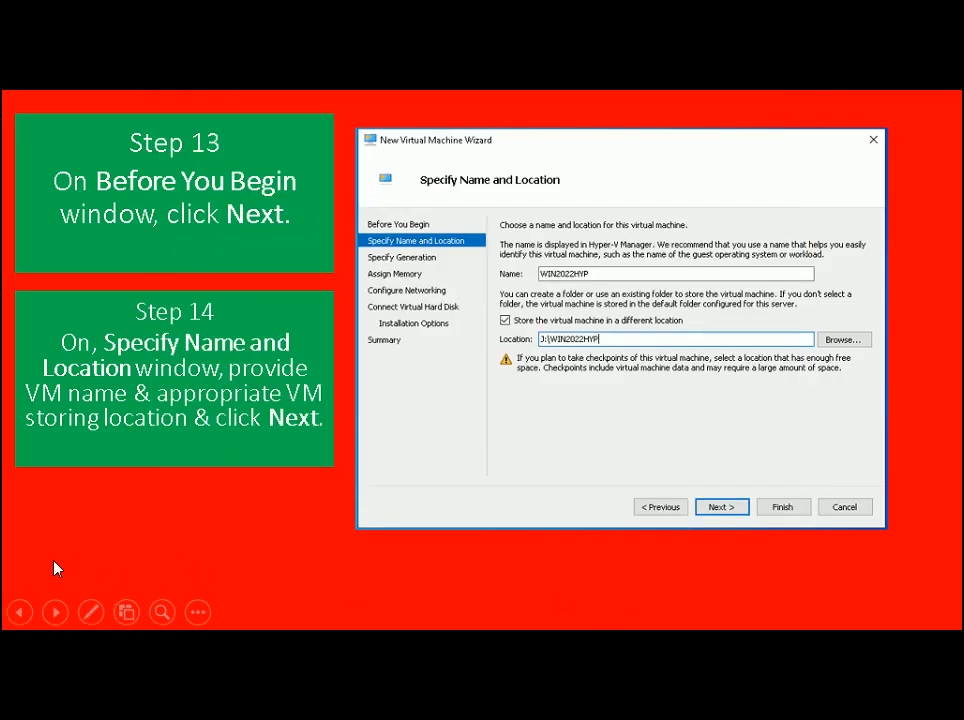
pyautogui.click(55, 568)
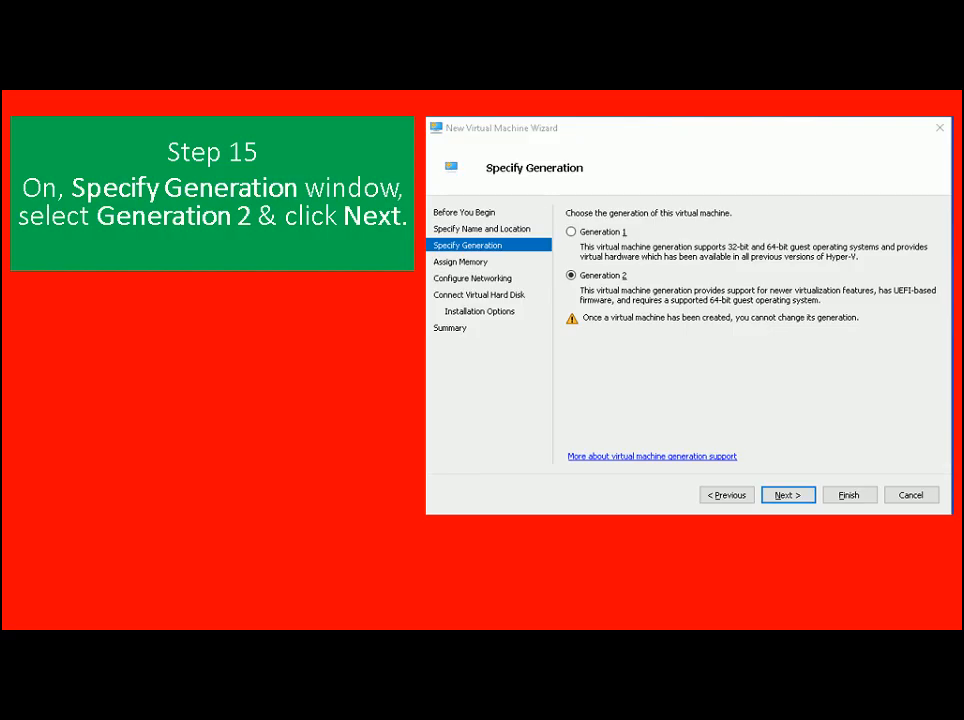
pyautogui.hotkey('alt', 'Tab')
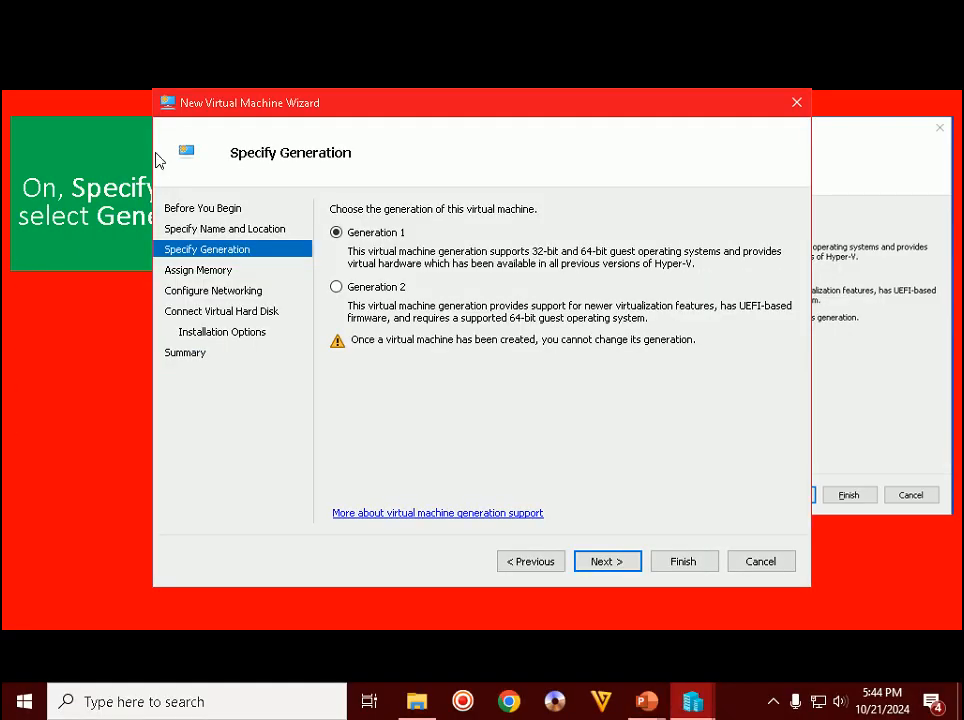
pyautogui.click(386, 288)
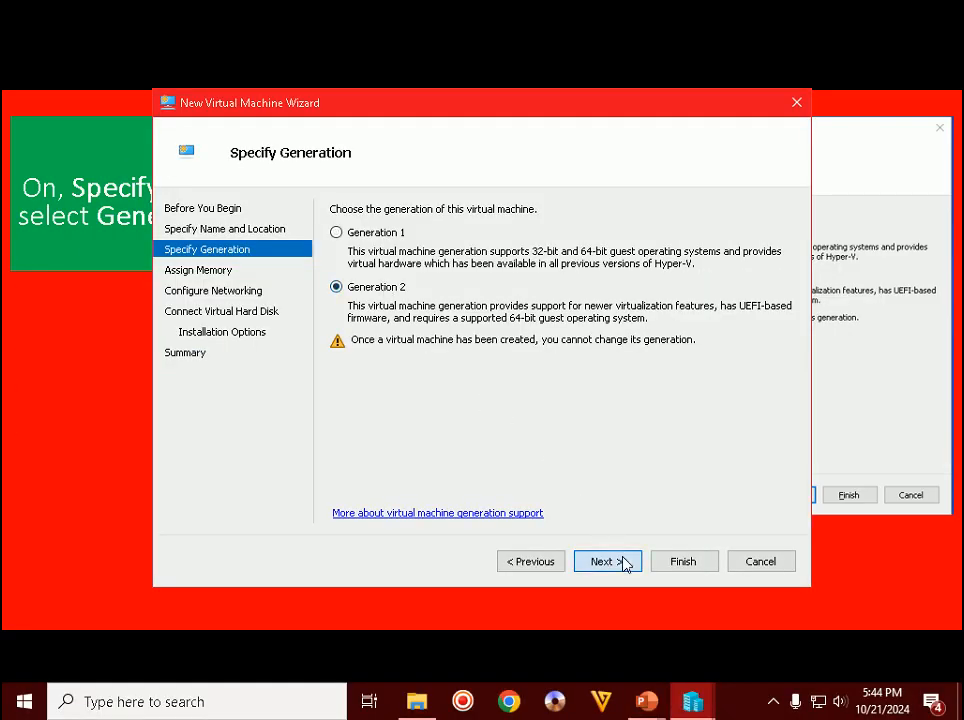
pyautogui.click(620, 562)
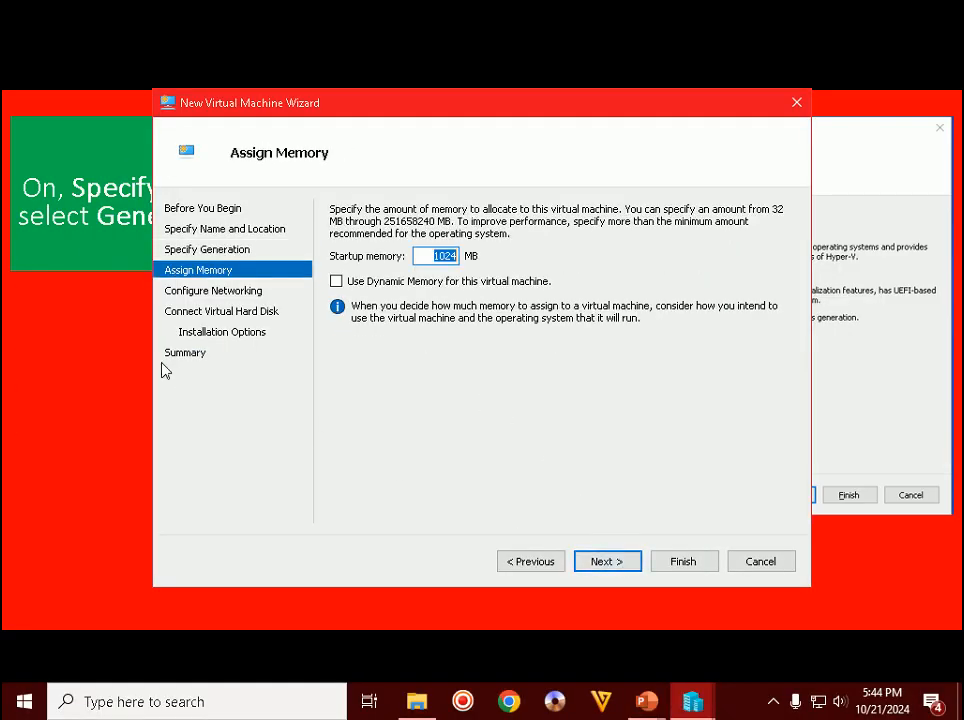
# - Advance the slides to the memory step and enter 98304 MB startup memory
pyautogui.hotkey('alt', 'Tab')
pyautogui.click(45, 330)
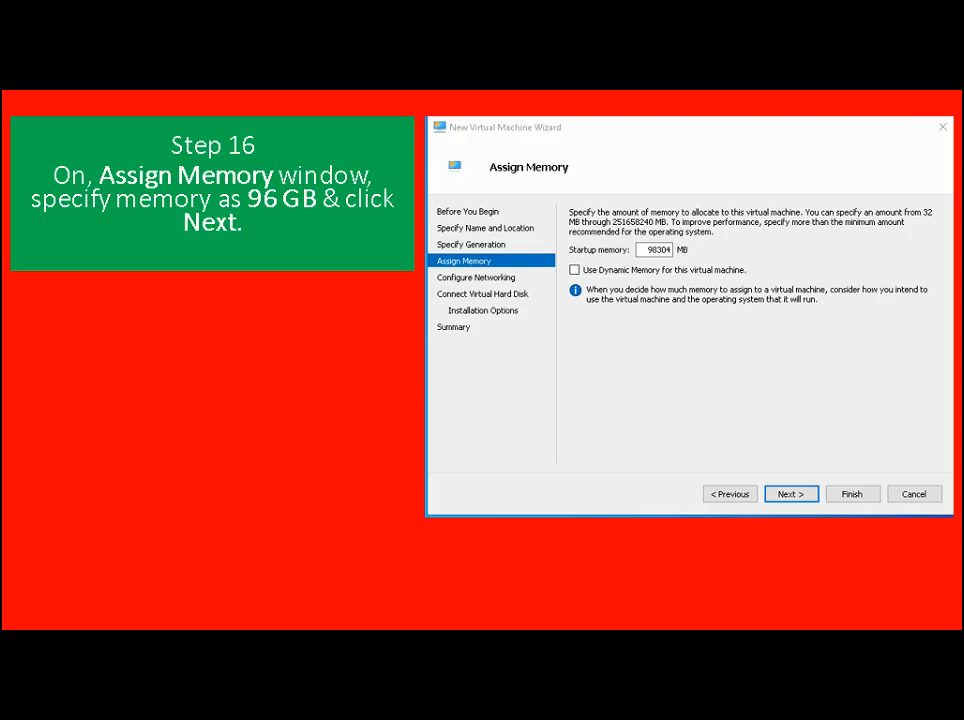
pyautogui.hotkey('alt', 'Tab')
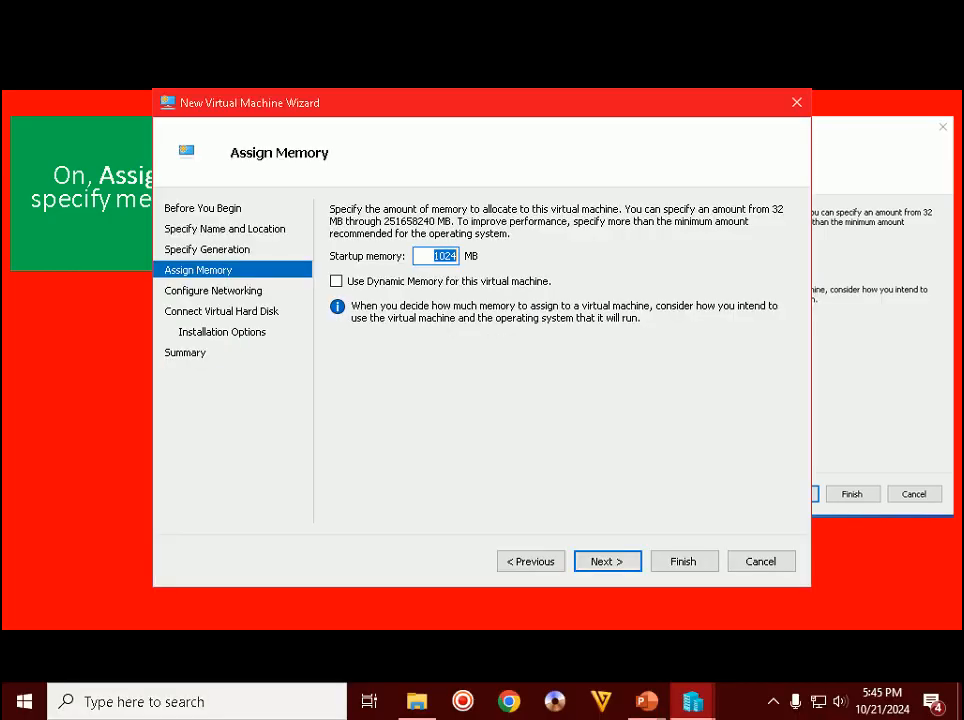
pyautogui.write('9830')
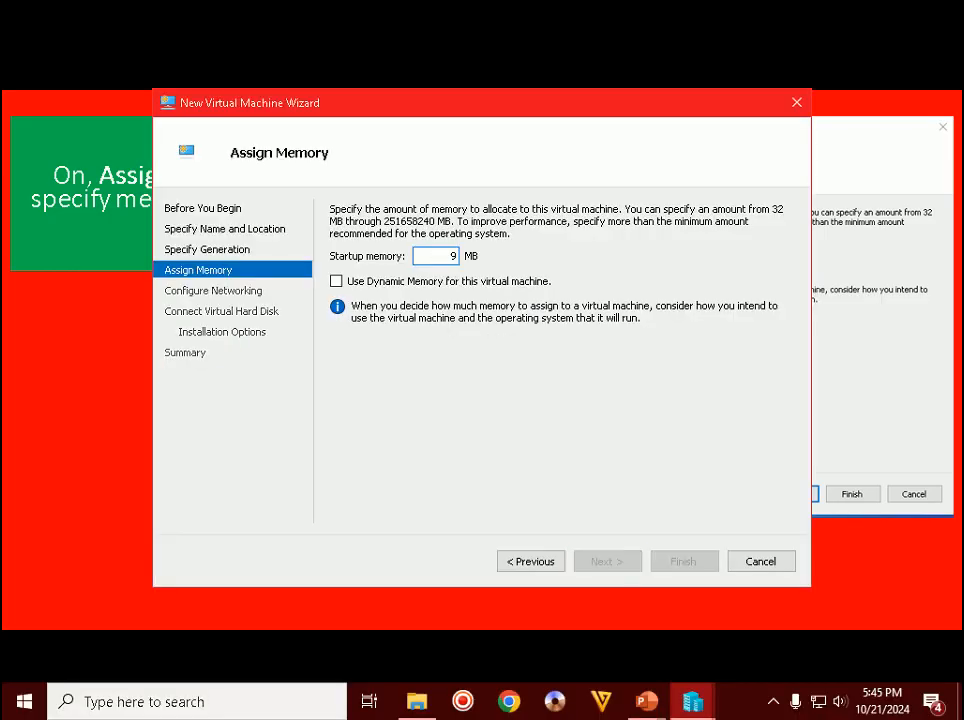
pyautogui.write('4')
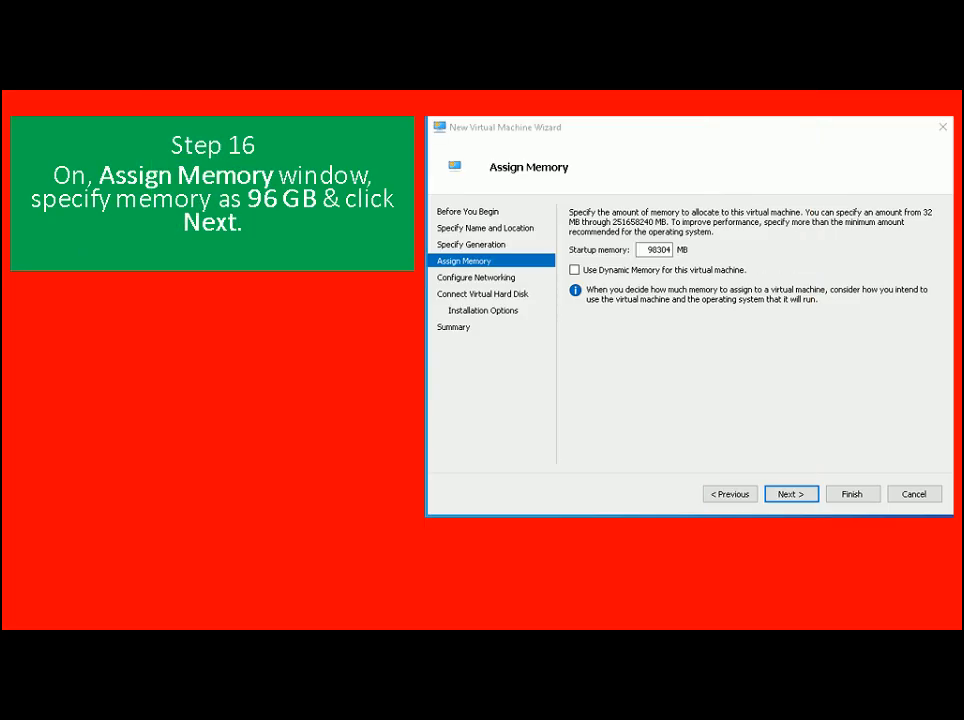
pyautogui.hotkey('alt', 'Tab')
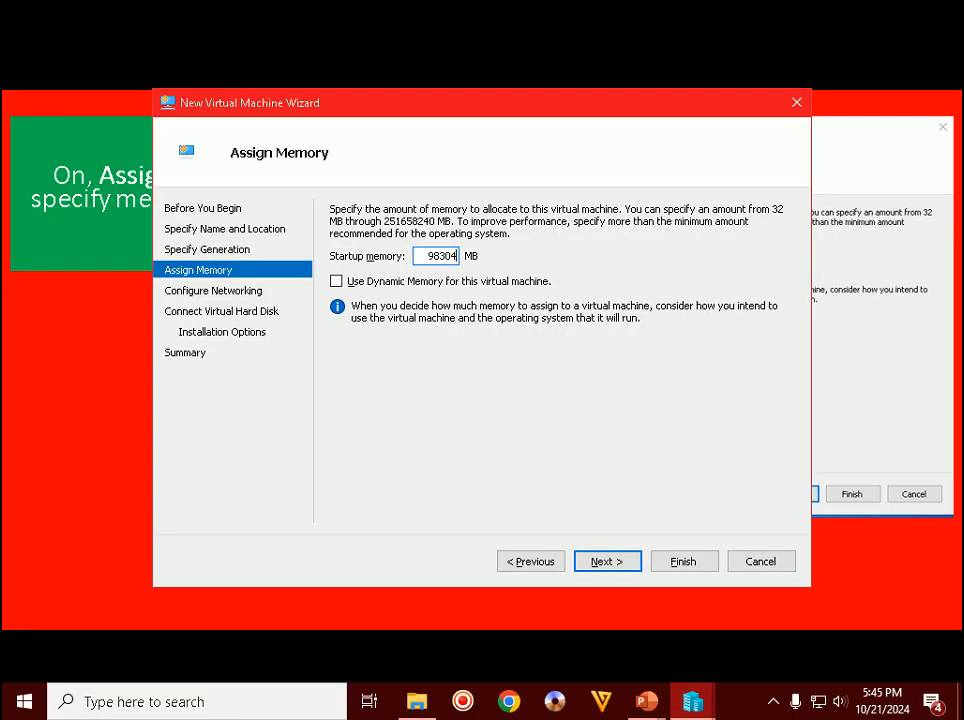
pyautogui.click(591, 562)
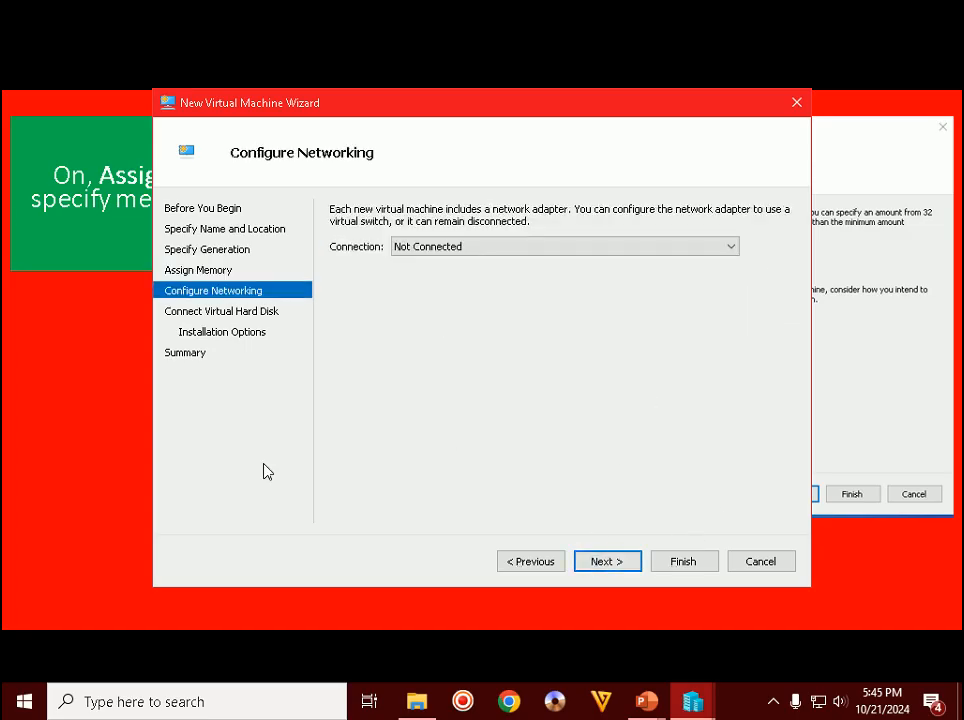
# - Advance the slides to the networking step and keep the connection Not Connected
pyautogui.click(100, 492)
pyautogui.press('Right')
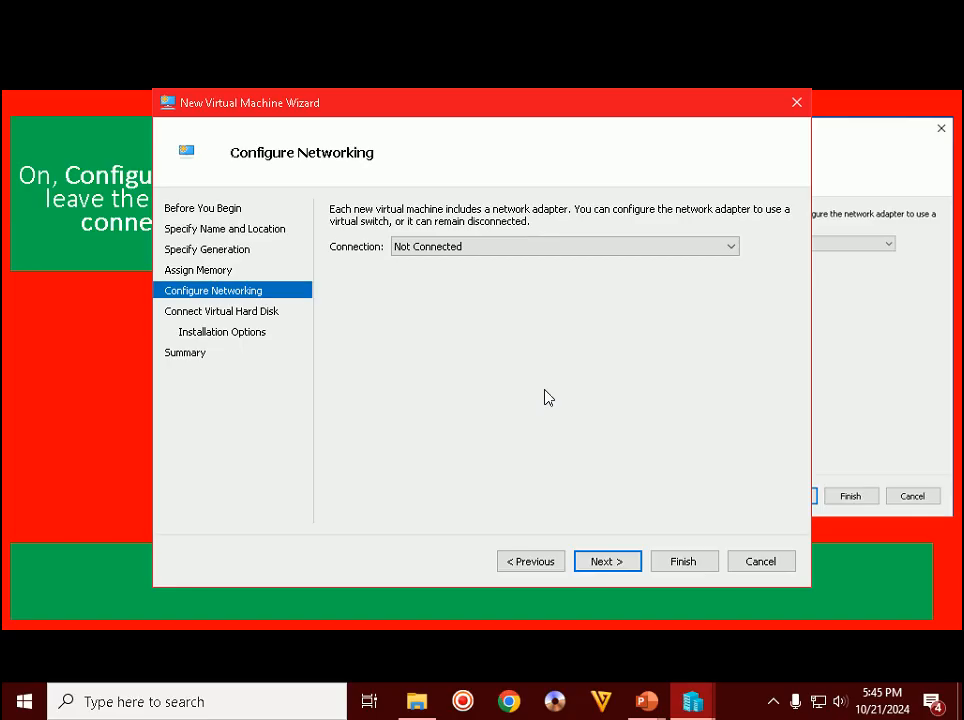
pyautogui.click(607, 561)
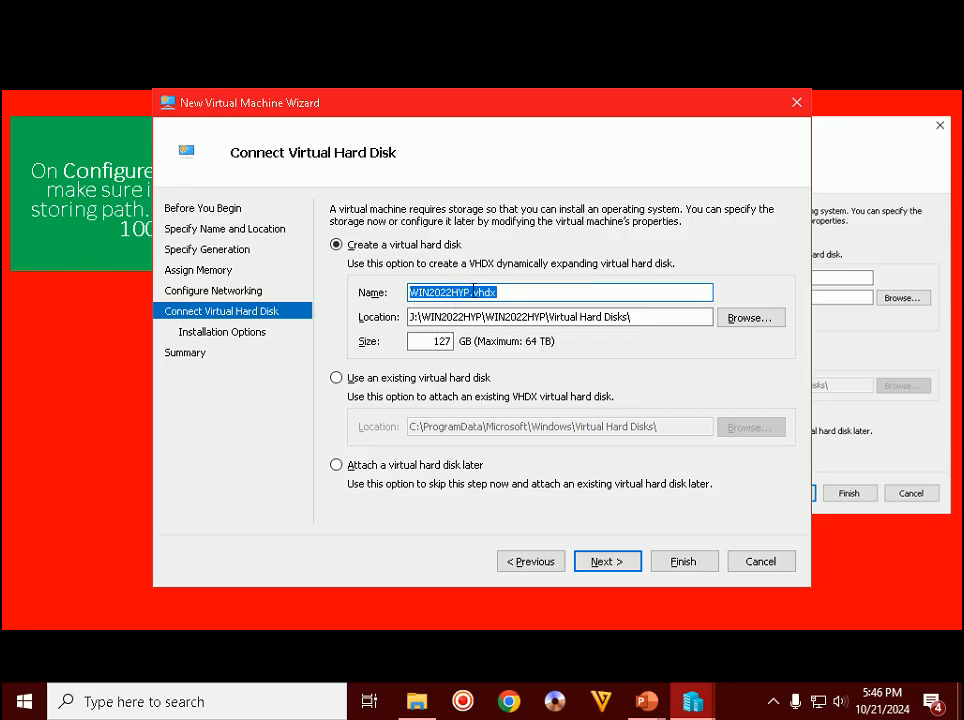
# - Resize WIN2022HYP.vhdx in J:\WIN2022HYP\Virtual Hard Disks from 127 to 100 GB and continue
pyautogui.doubleClick(424, 317)
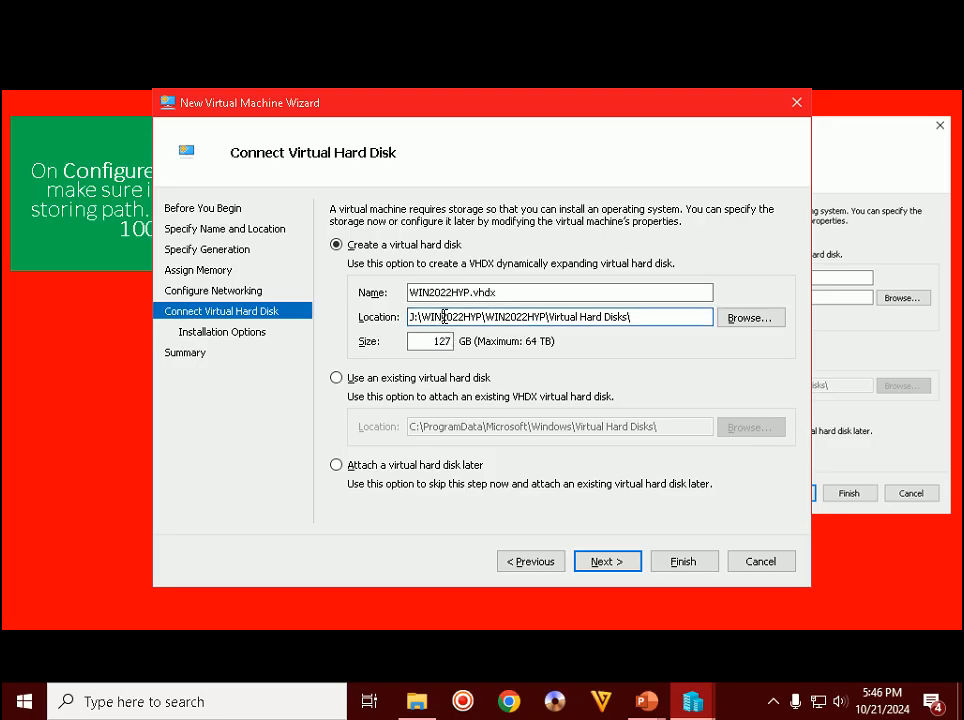
pyautogui.doubleClick(443, 342)
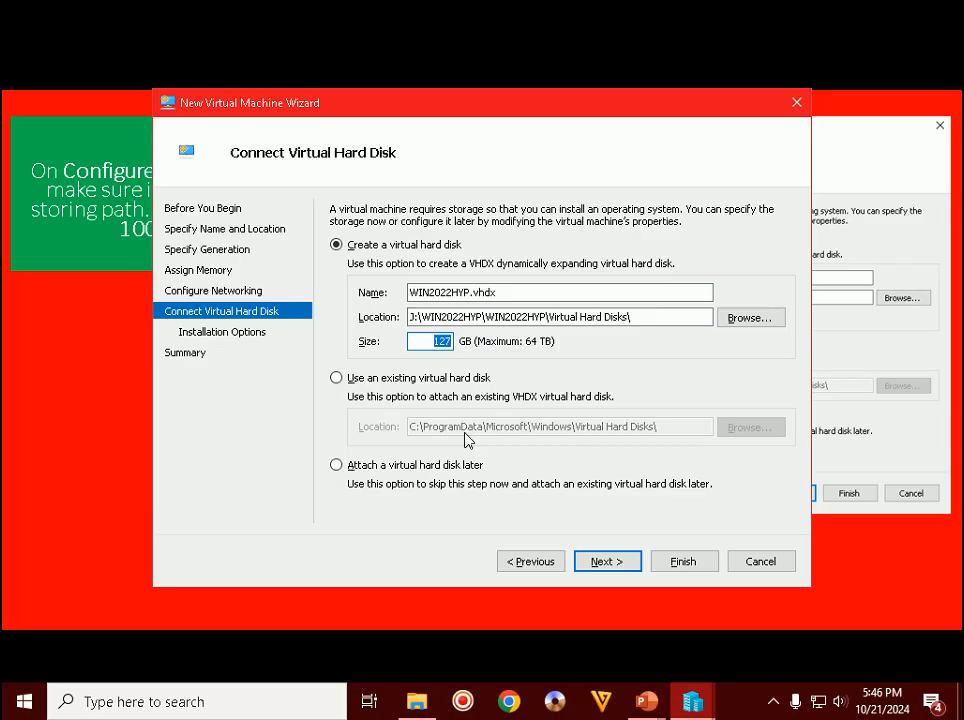
pyautogui.click(658, 322)
pyautogui.moveTo(658, 322); pyautogui.dragTo(402, 327)
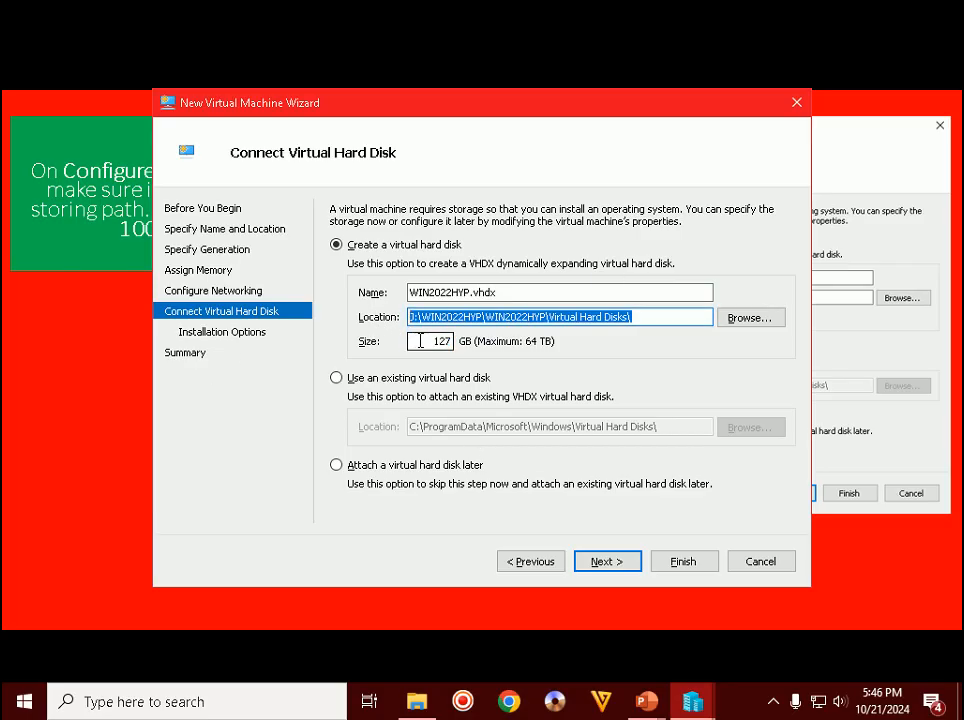
pyautogui.doubleClick(430, 341)
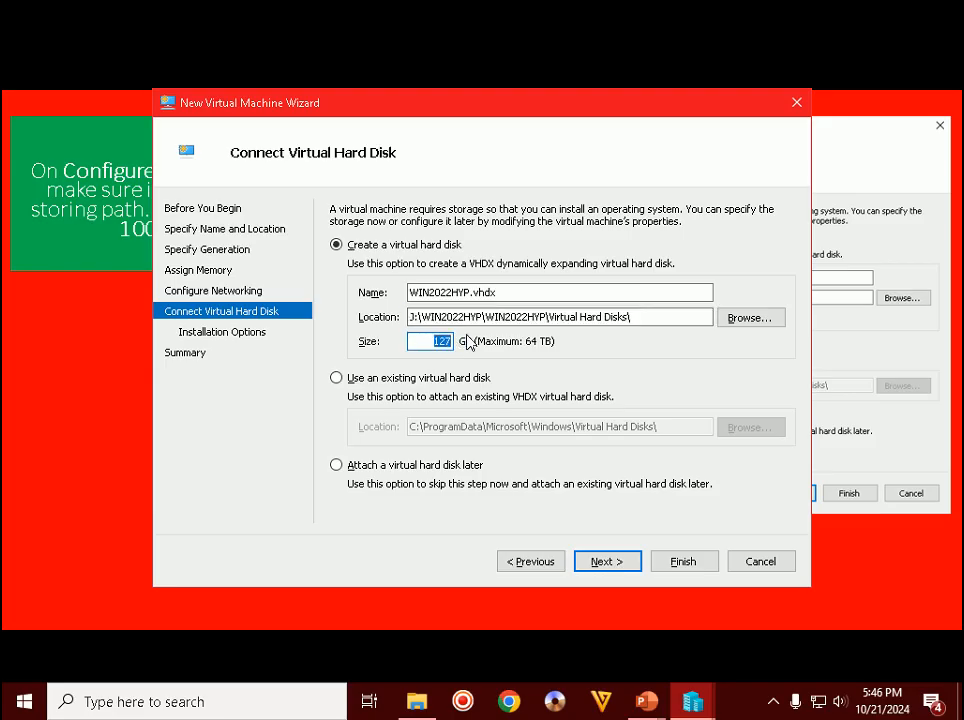
pyautogui.write('100')
pyautogui.click(619, 564)
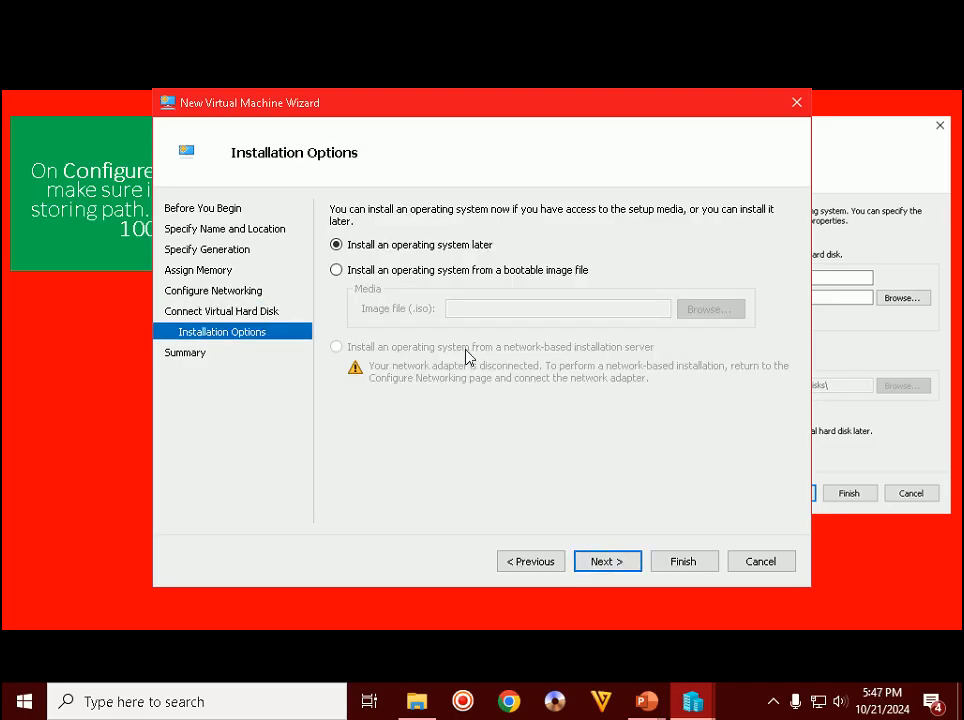
# - Keep 'Install an operating system later' selected and go on to the summary
pyautogui.click(8, 336)
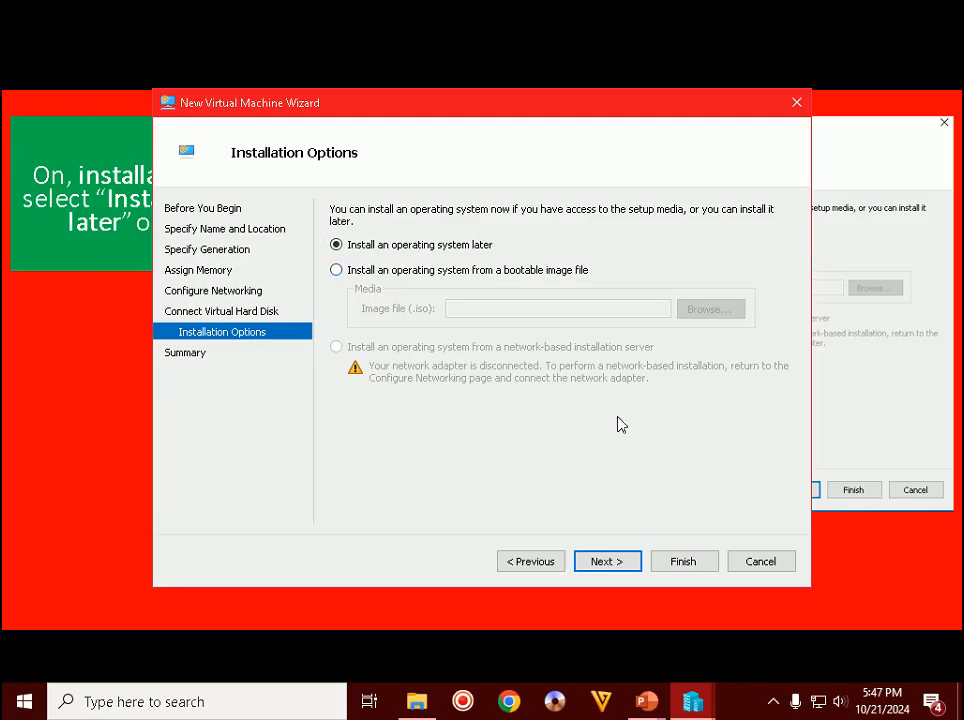
pyautogui.click(622, 561)
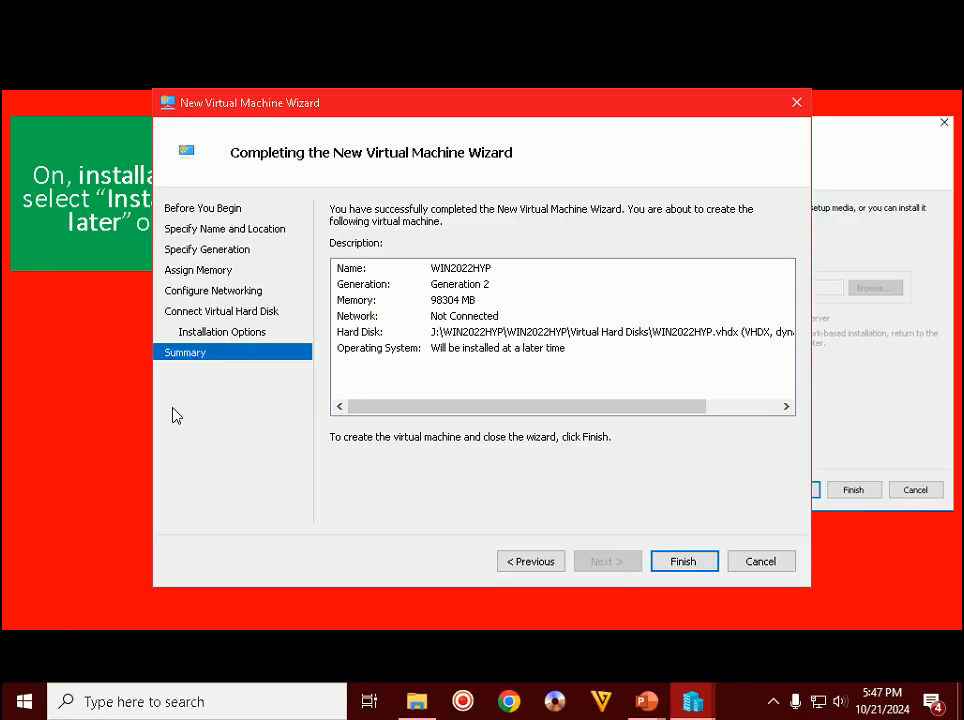
# - Advance the tutorial slideshow, then finish the wizard to create WIN2022HYP
pyautogui.click(44, 399)
pyautogui.click(62, 412)
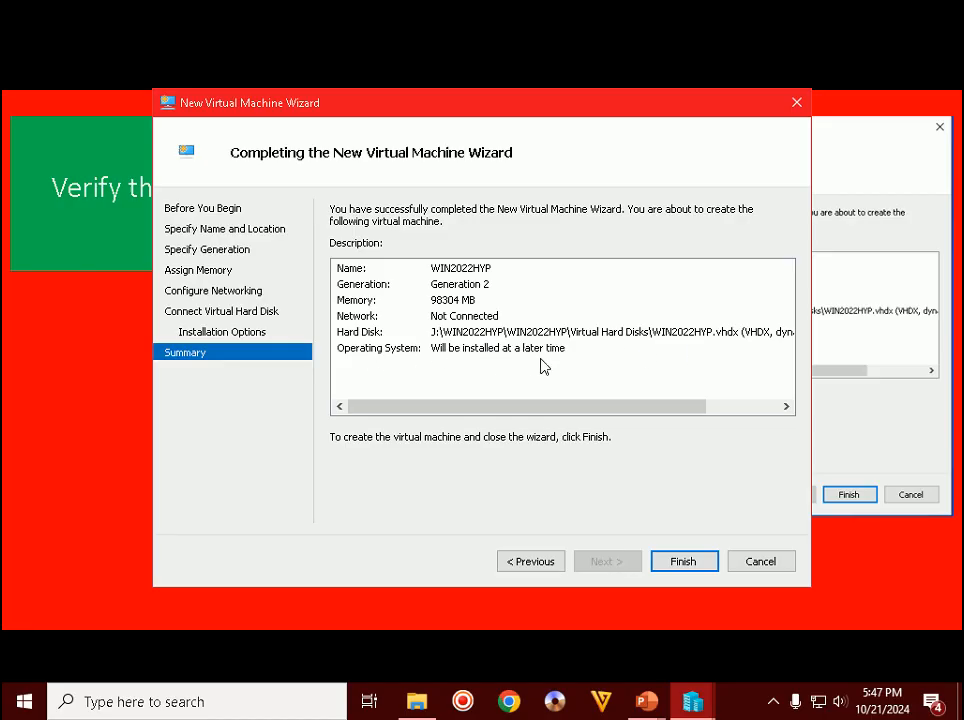
pyautogui.click(683, 561)
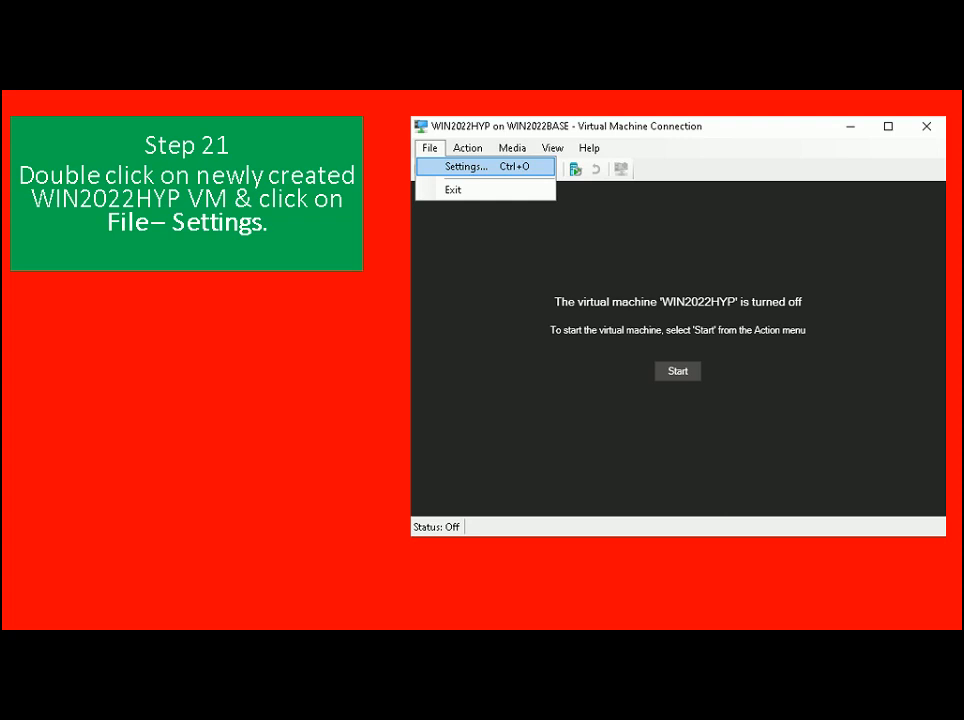
# - Open a Virtual Machine Connection to WIN2022HYP and its File > Settings
pyautogui.hotkey('alt', 'Tab')
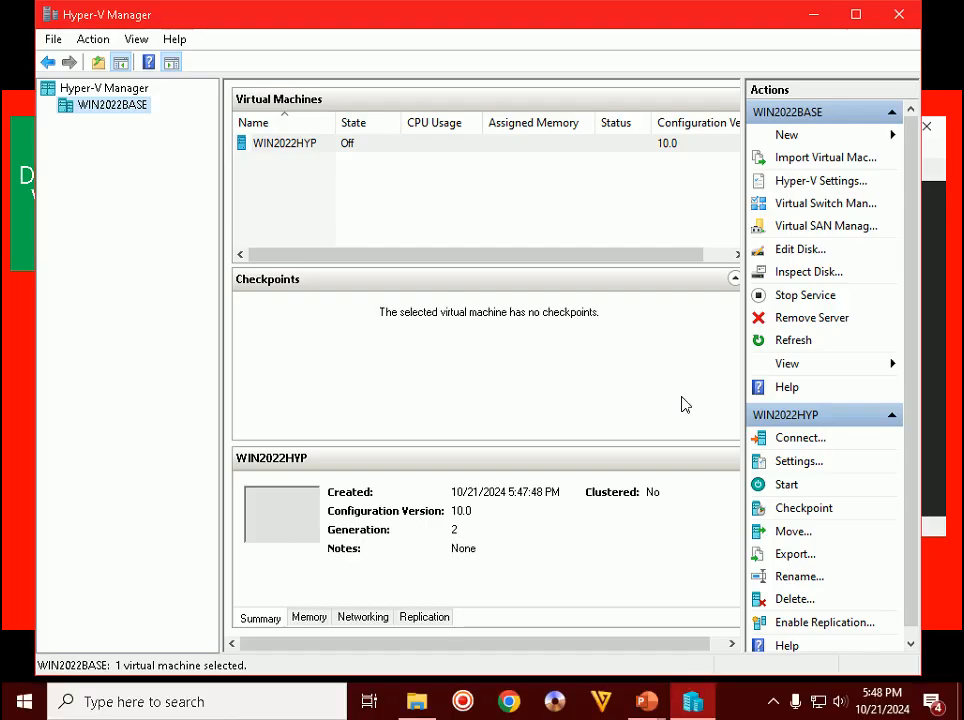
pyautogui.doubleClick(300, 146)
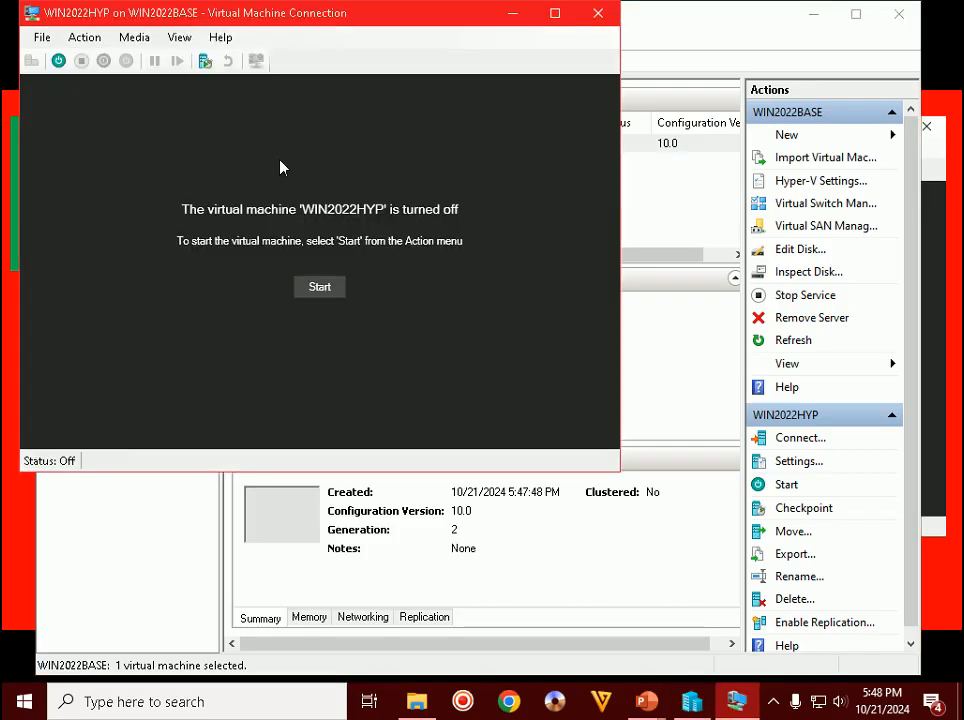
pyautogui.click(40, 38)
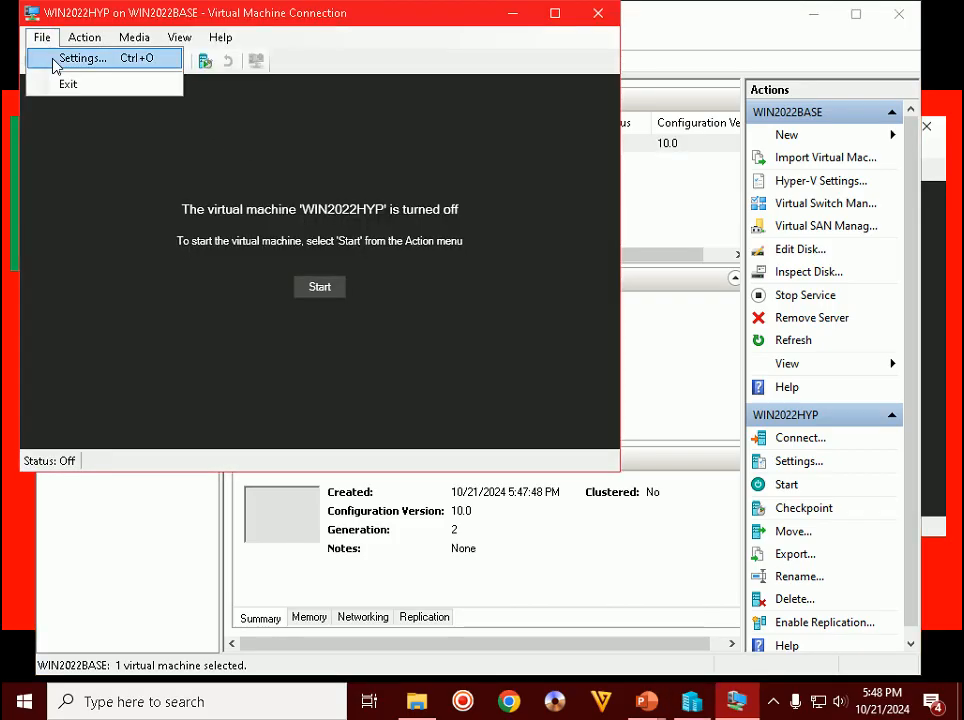
pyautogui.click(52, 58)
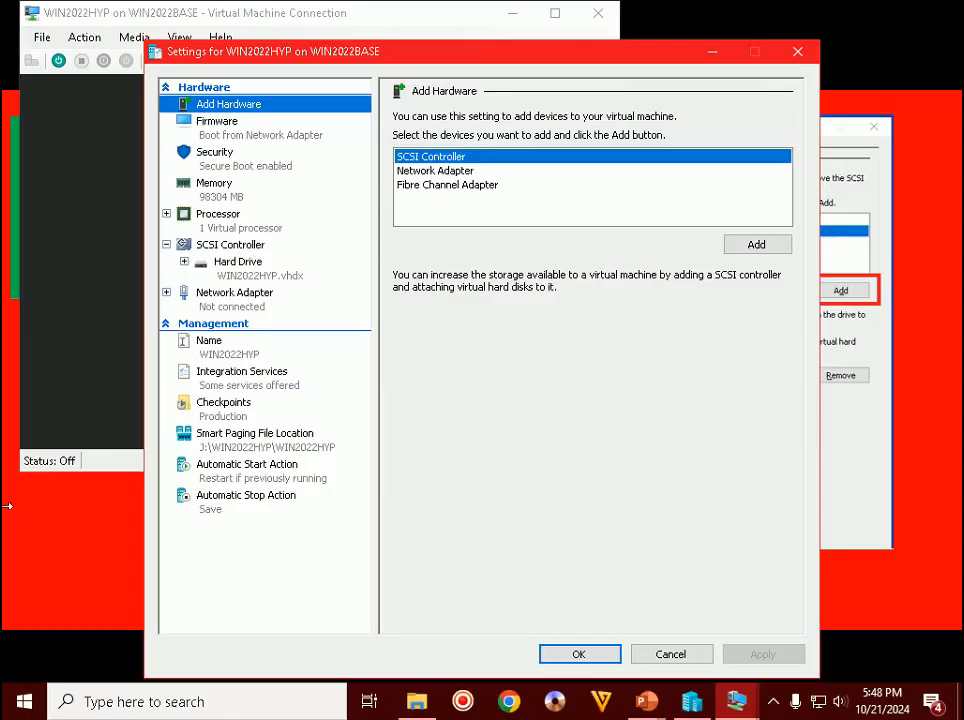
# - Add a DVD drive to WIN2022HYP's SCSI controller
pyautogui.click(265, 246)
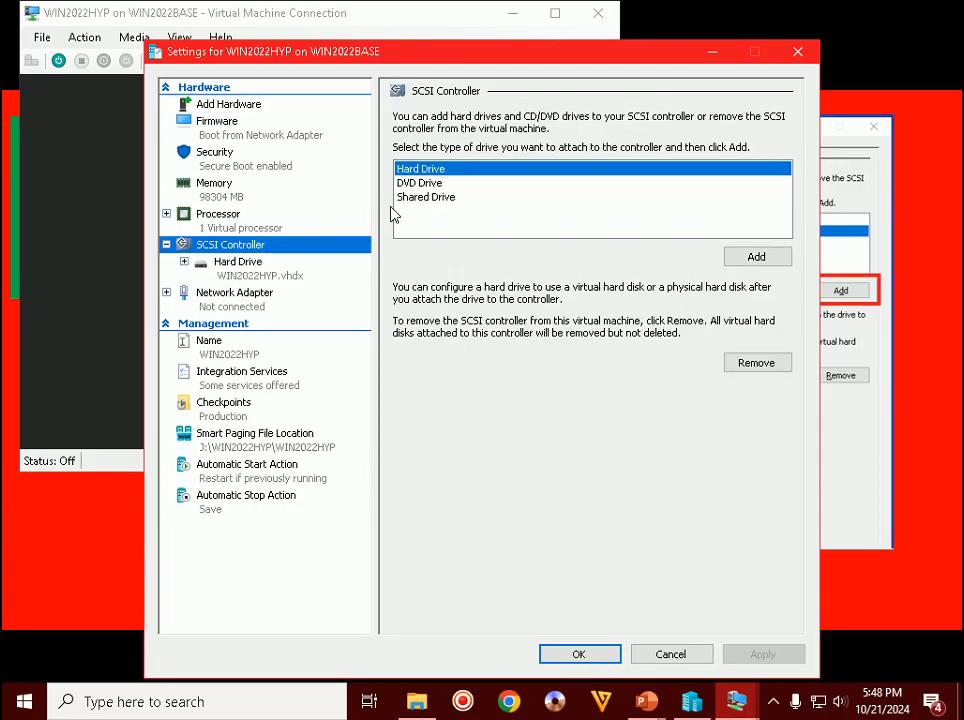
pyautogui.click(424, 185)
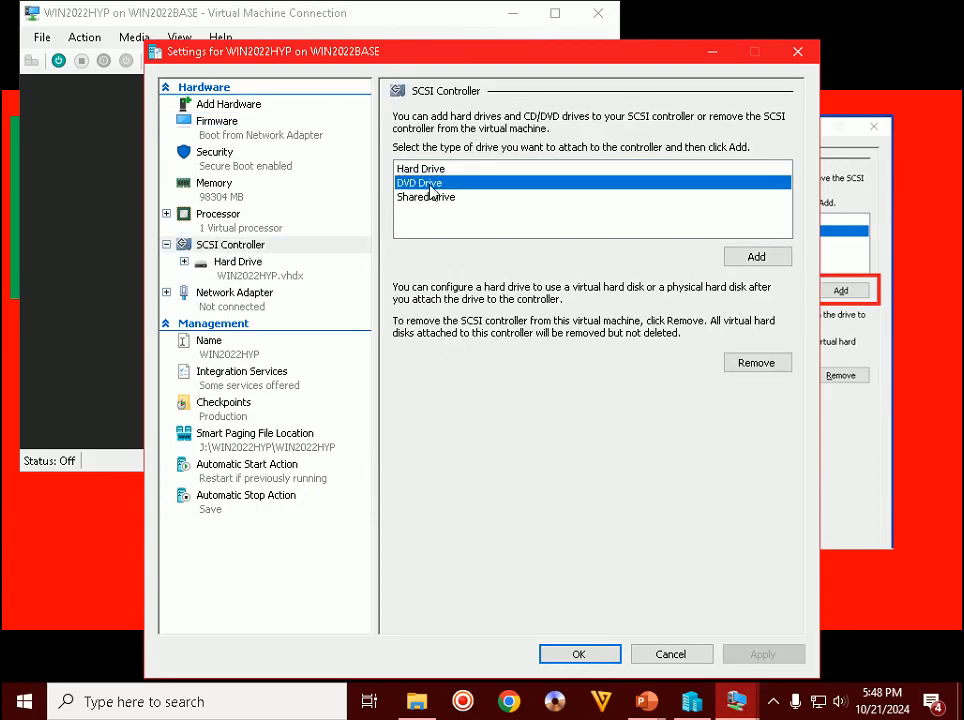
pyautogui.click(754, 258)
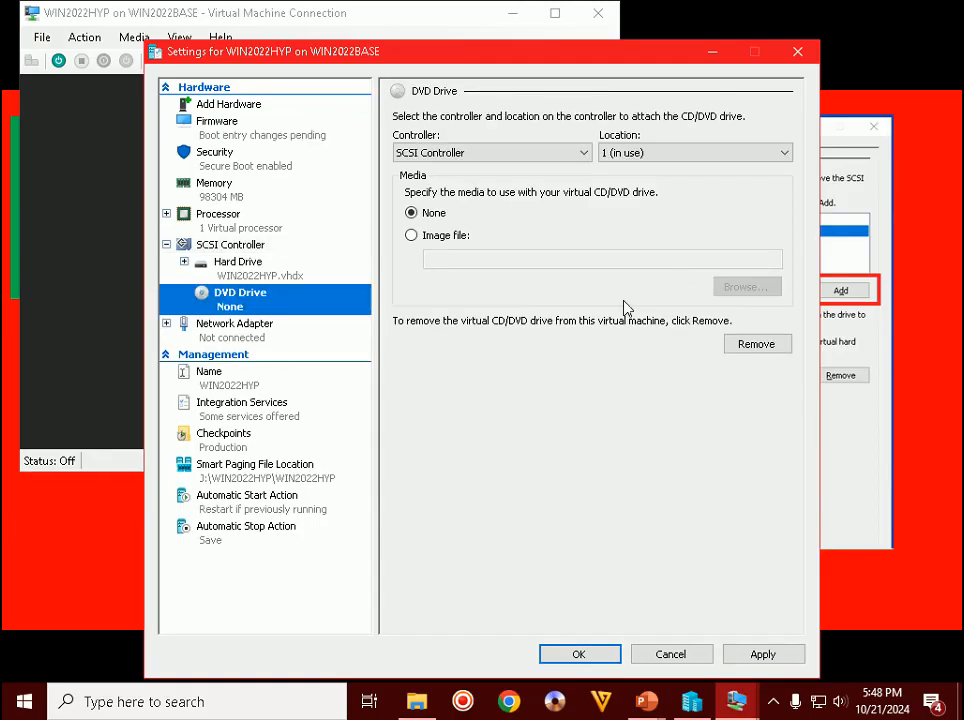
# - Advance the tutorial to Step 23 and return to the VM settings window
pyautogui.click(955, 608)
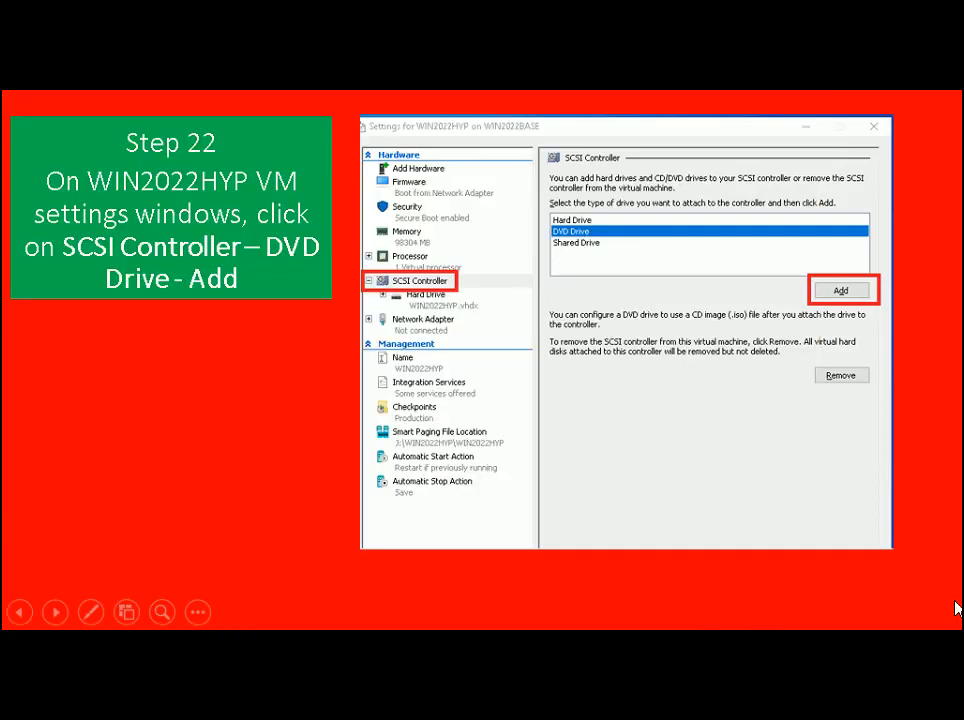
pyautogui.click(955, 608)
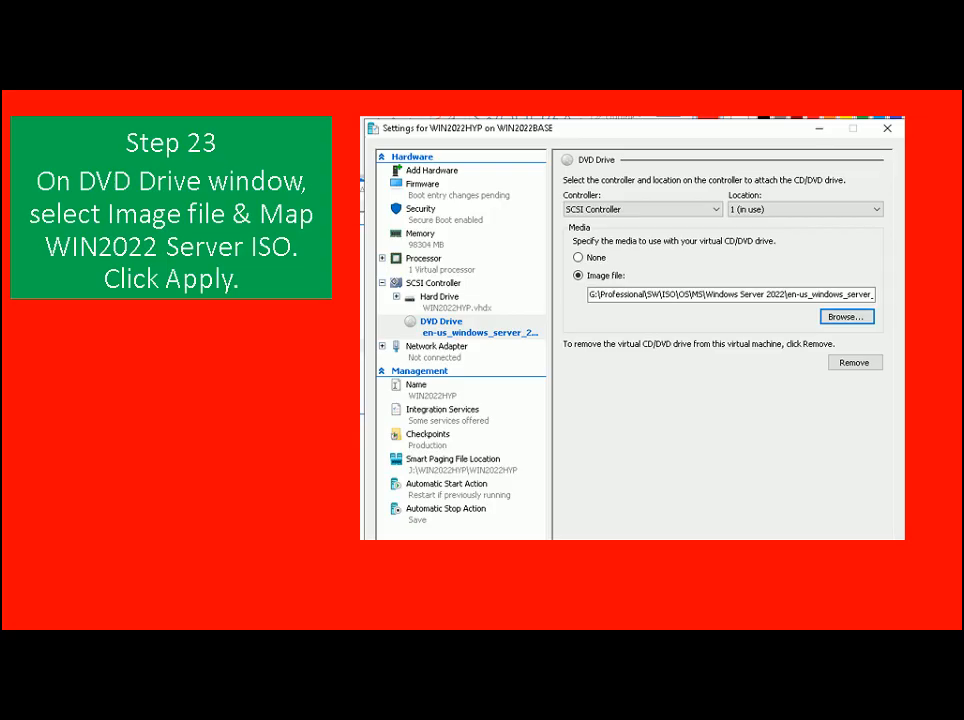
pyautogui.hotkey('alt', 'Tab')
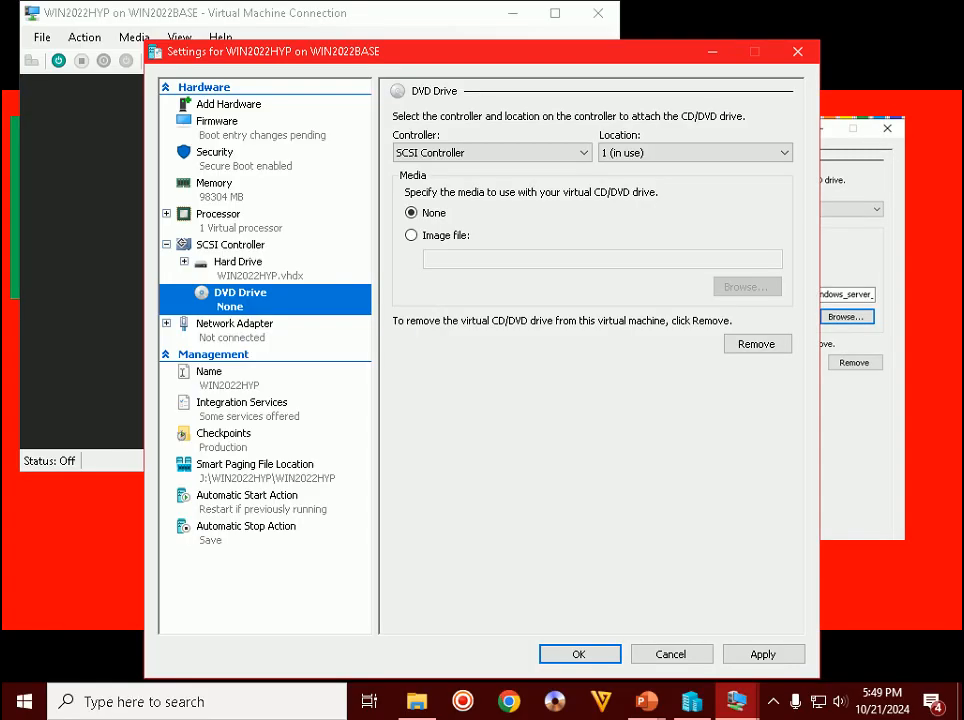
# - Choose Image file media and browse to G:\Professional\SW\ISO\OS\MS\Windows Server 2022
pyautogui.click(448, 237)
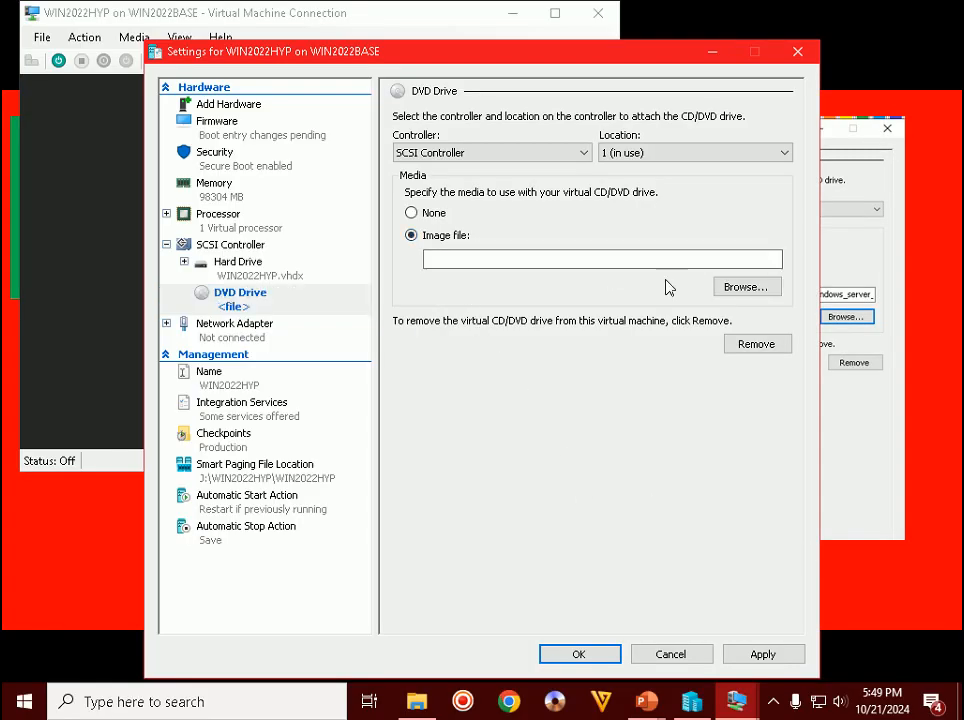
pyautogui.click(745, 286)
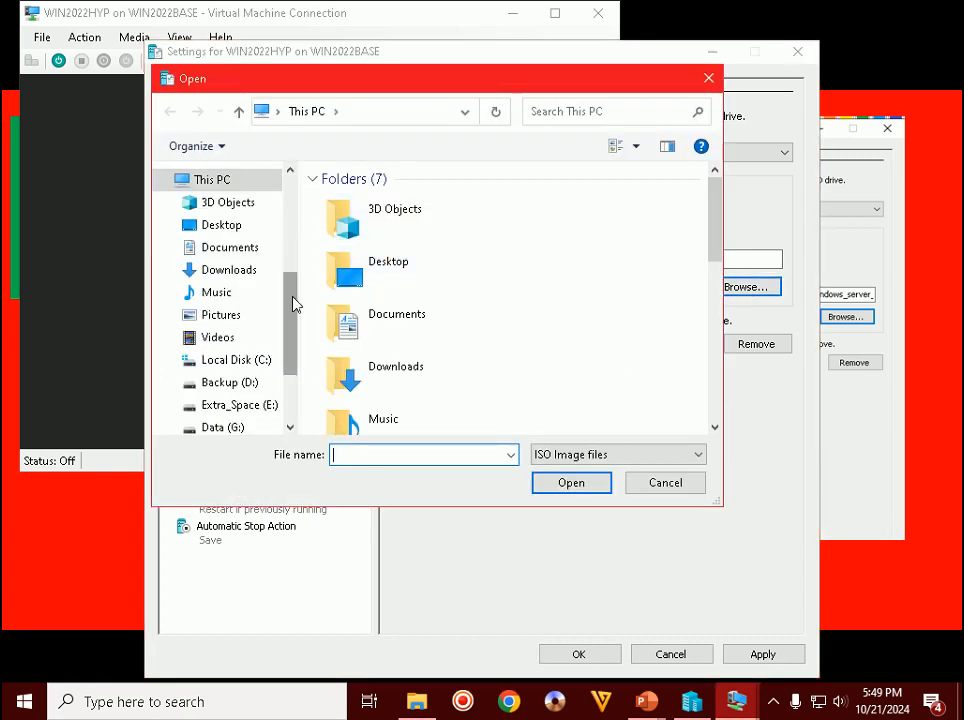
pyautogui.moveTo(292, 303); pyautogui.dragTo(289, 370)
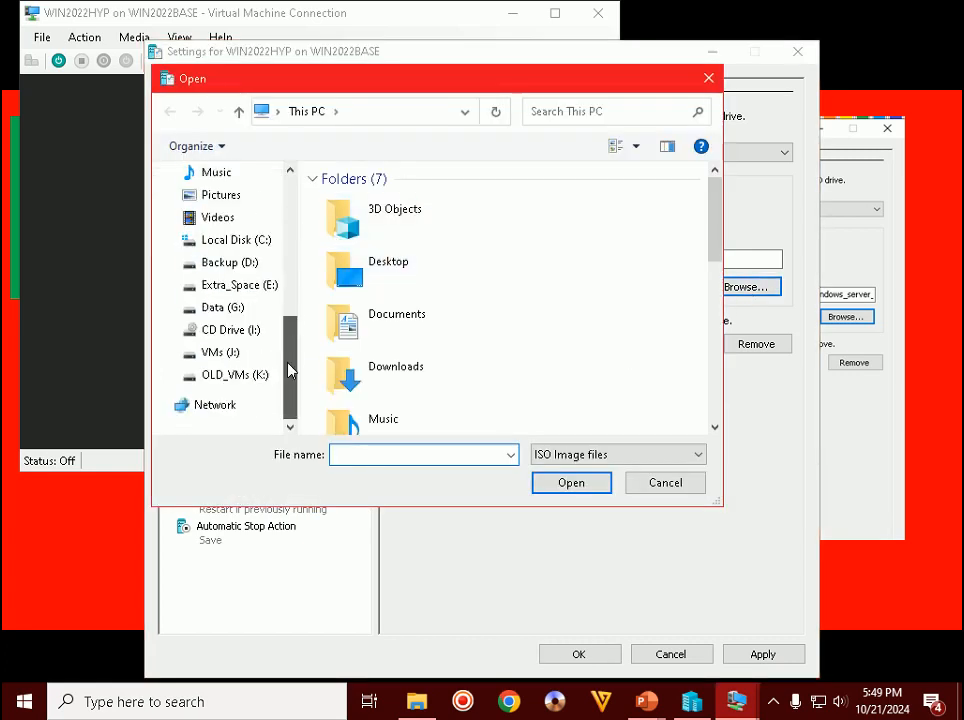
pyautogui.click(228, 308)
pyautogui.doubleClick(368, 221)
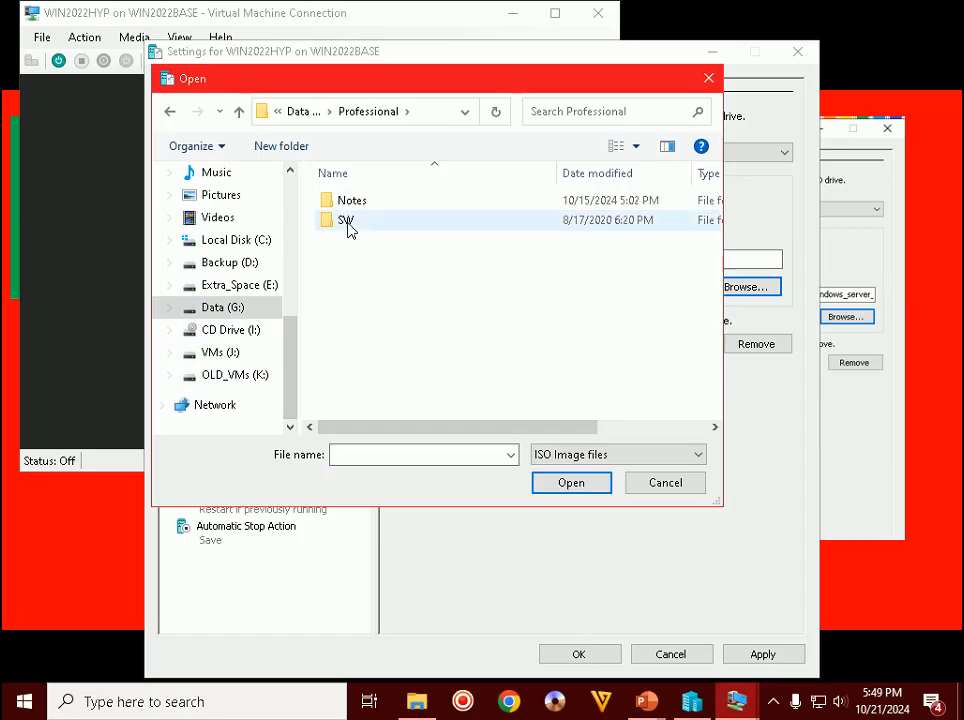
pyautogui.doubleClick(346, 221)
pyautogui.doubleClick(346, 221)
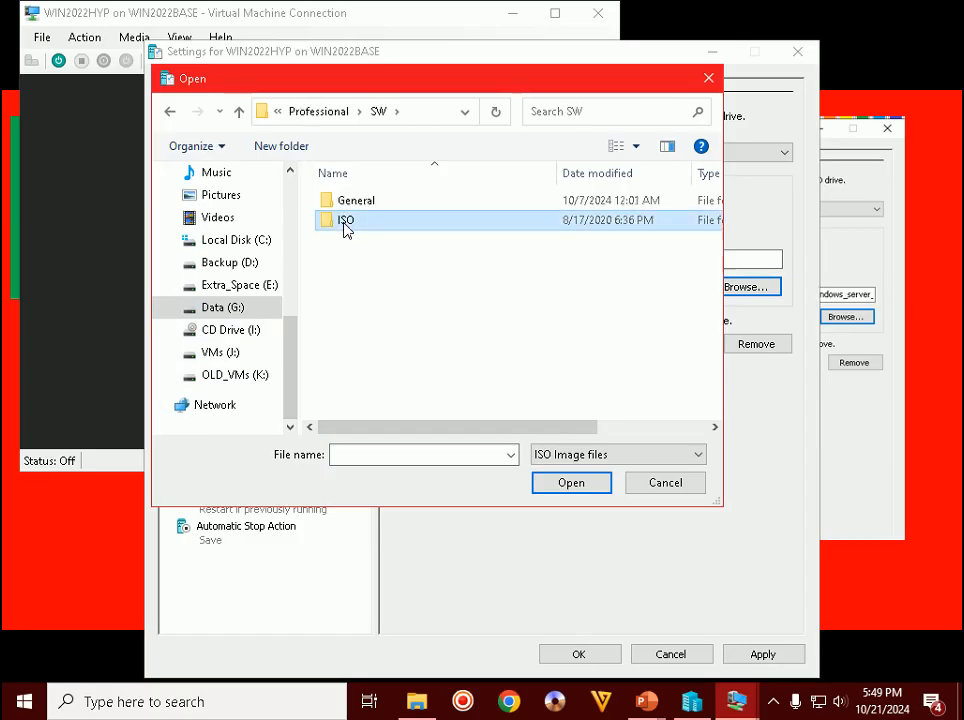
pyautogui.doubleClick(346, 224)
pyautogui.doubleClick(350, 206)
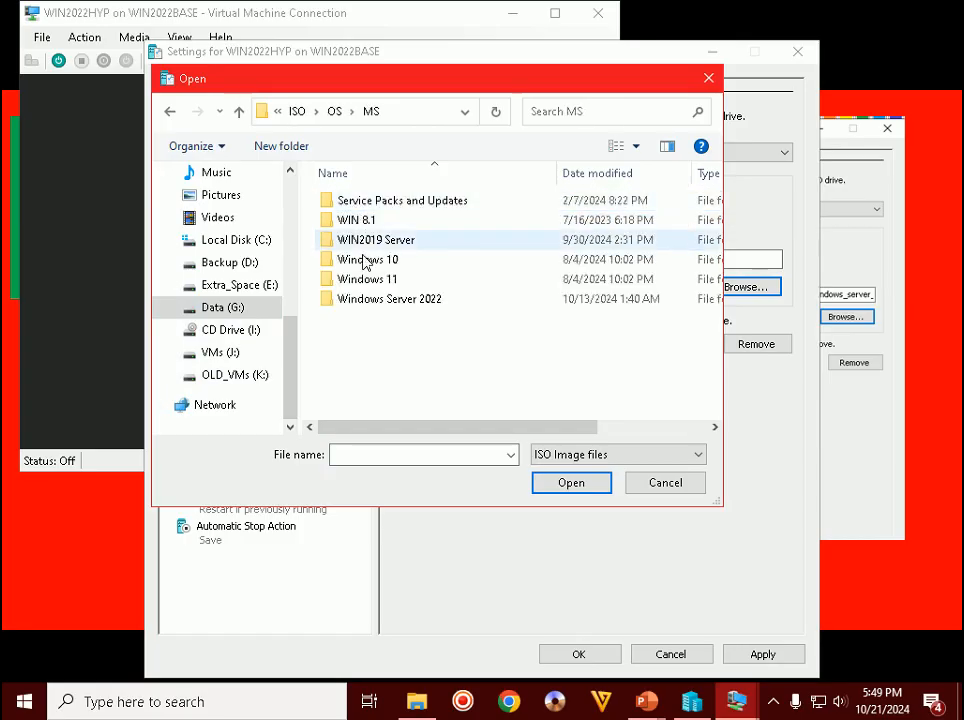
pyautogui.doubleClick(400, 299)
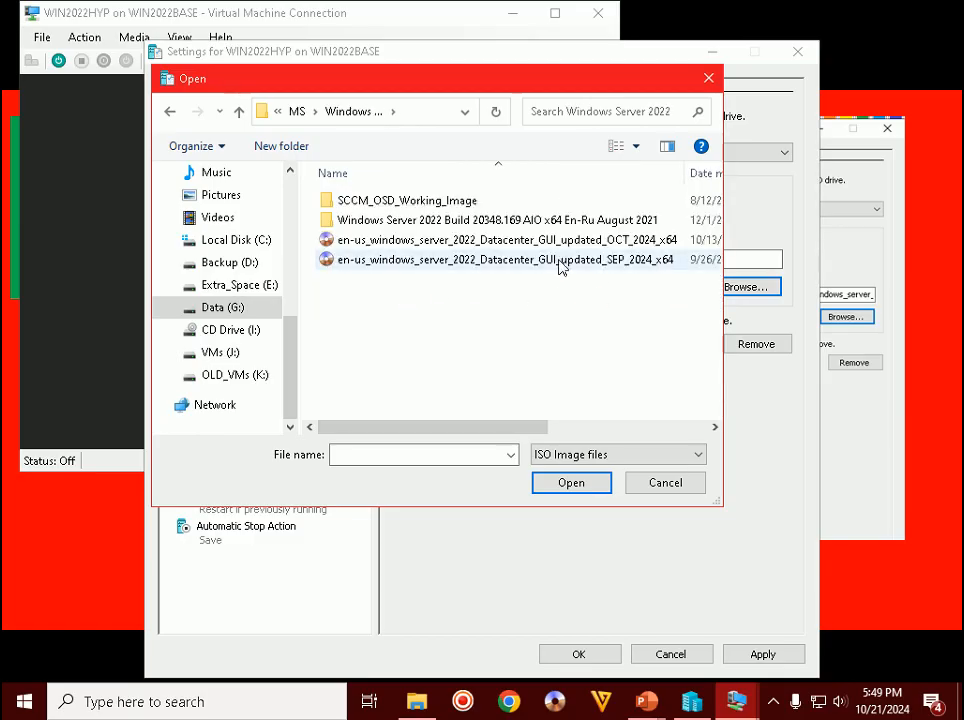
# - Select the OCT 2024 Datacenter ISO and apply the DVD drive change
pyautogui.doubleClick(642, 246)
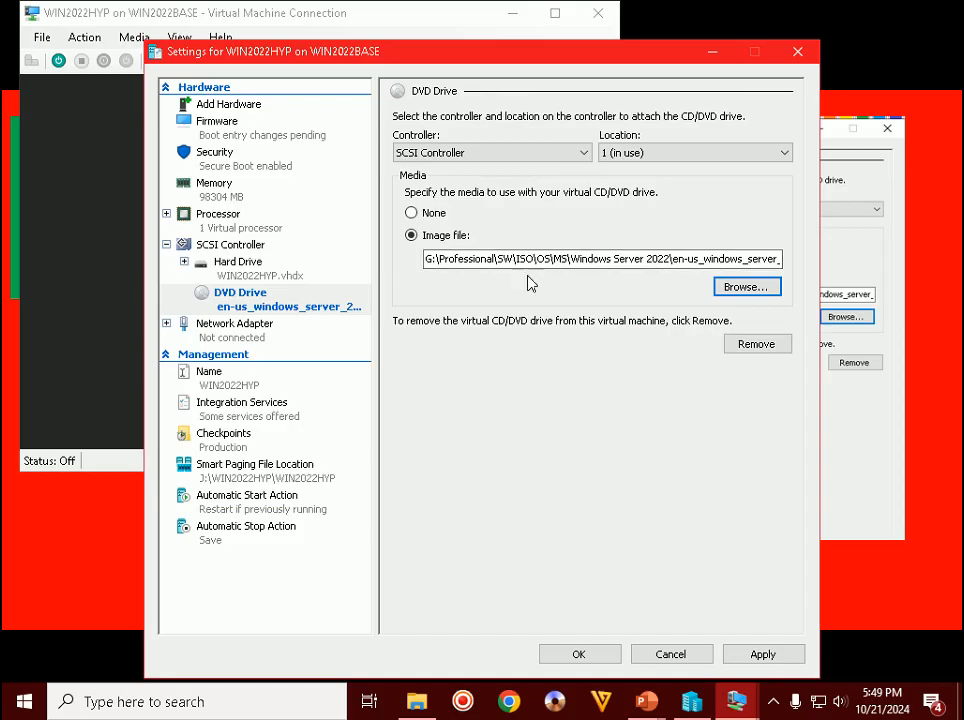
pyautogui.click(765, 655)
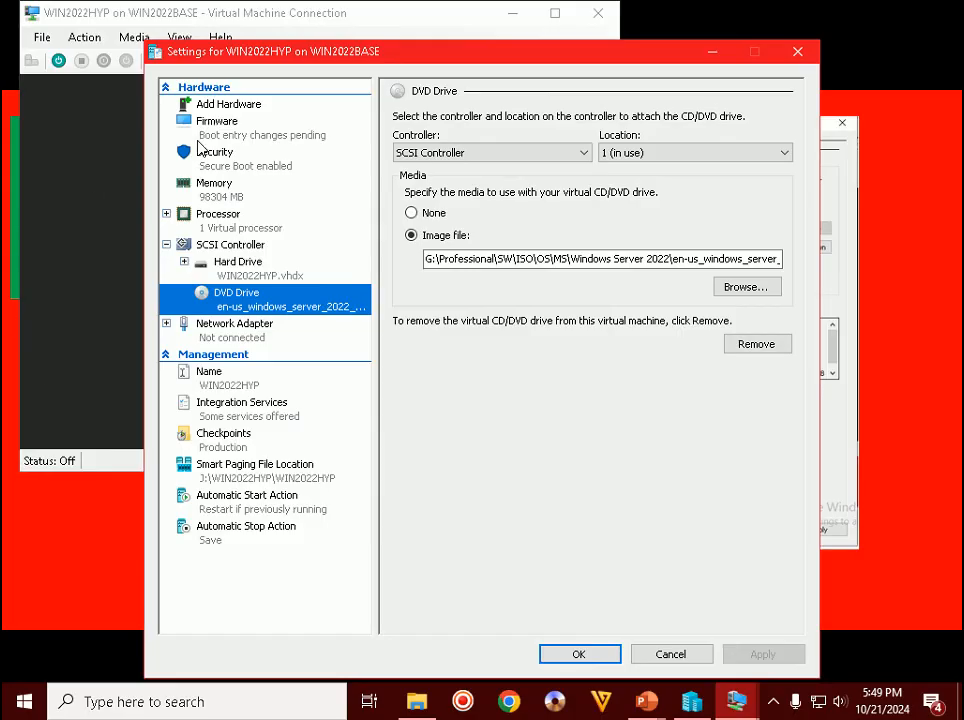
pyautogui.click(211, 131)
# - Move DVD Drive to the top of the firmware boot order and save the settings
pyautogui.click(478, 210)
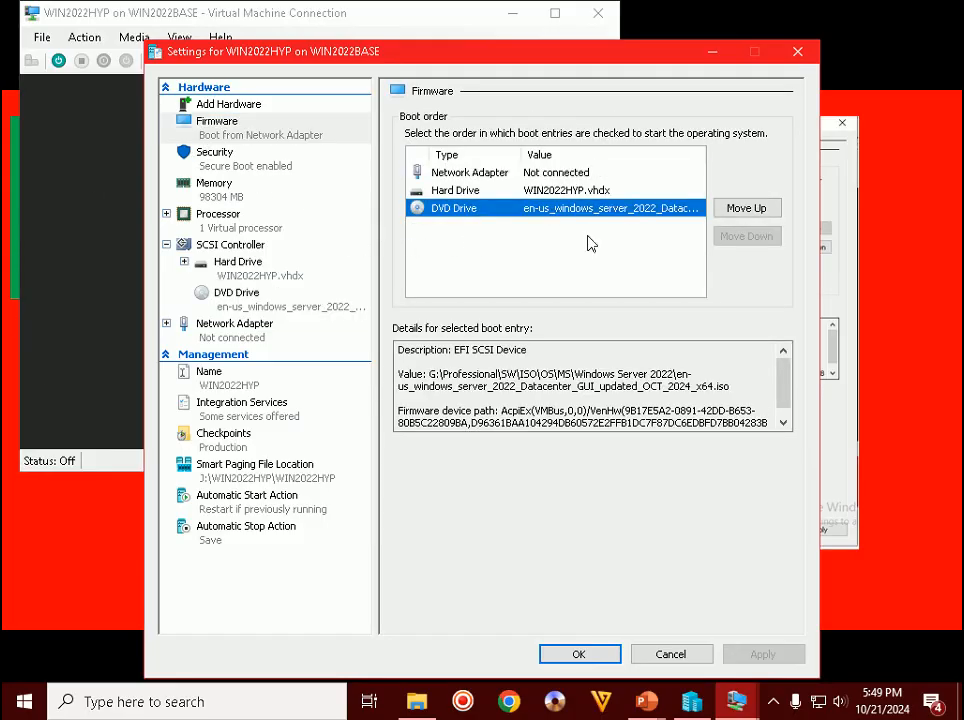
pyautogui.click(746, 208)
pyautogui.click(746, 208)
pyautogui.click(786, 656)
pyautogui.click(594, 652)
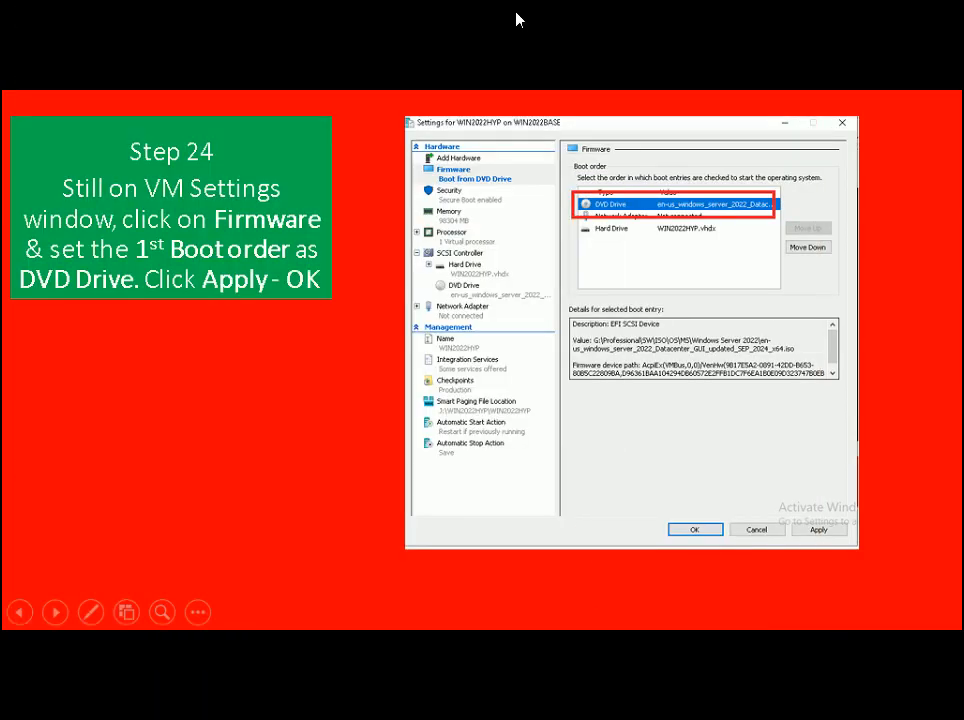
pyautogui.click(516, 20)
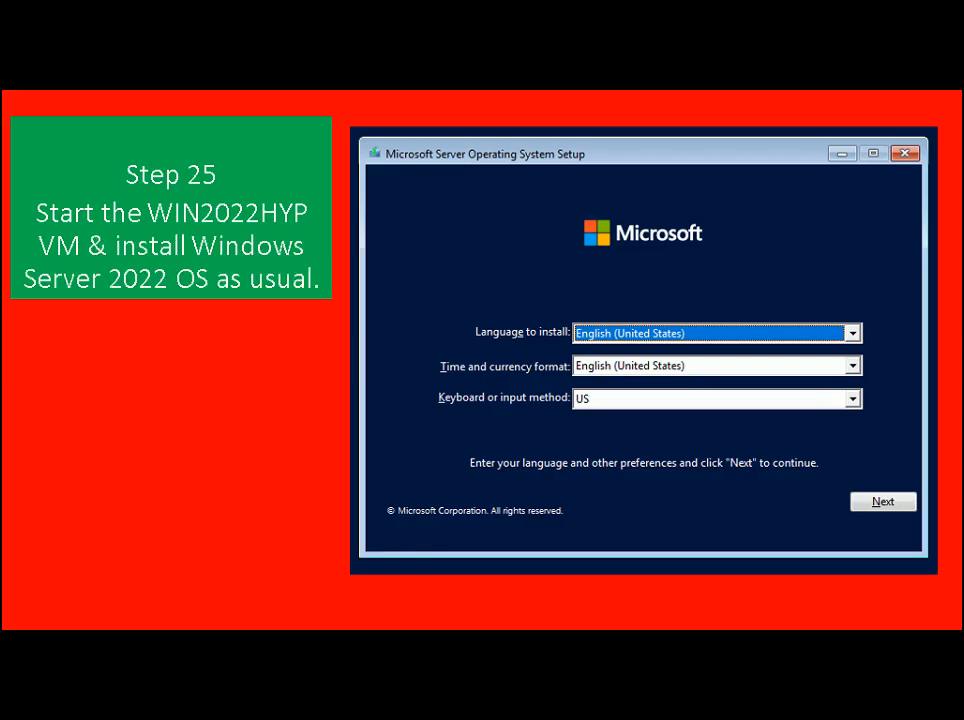
# - Start WIN2022HYP and boot it from the Windows Server DVD
pyautogui.hotkey('alt', 'Tab')
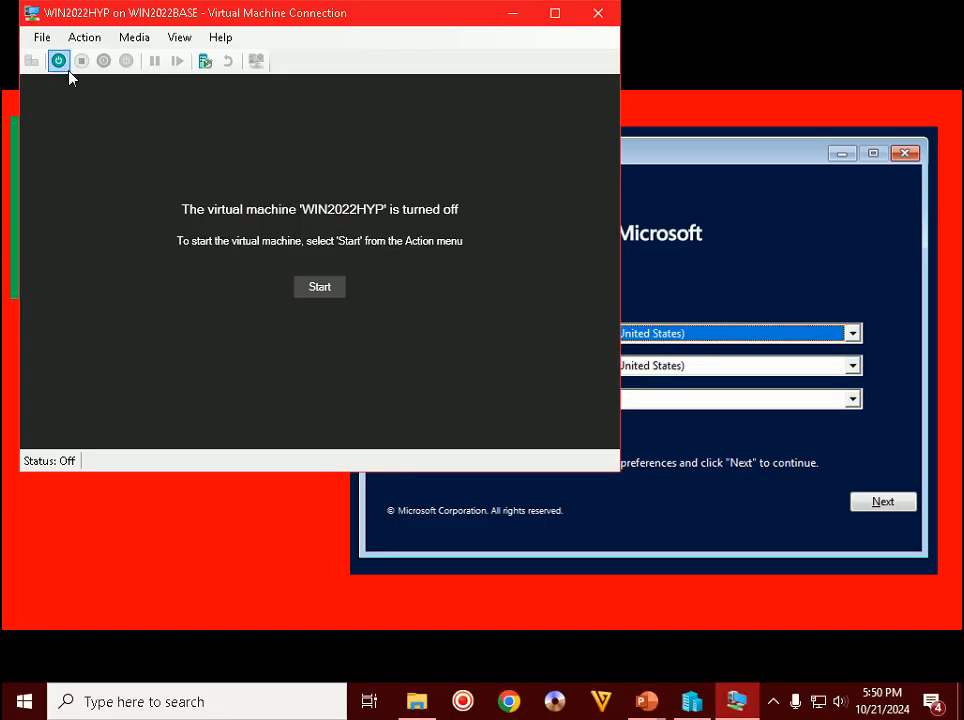
pyautogui.click(58, 61)
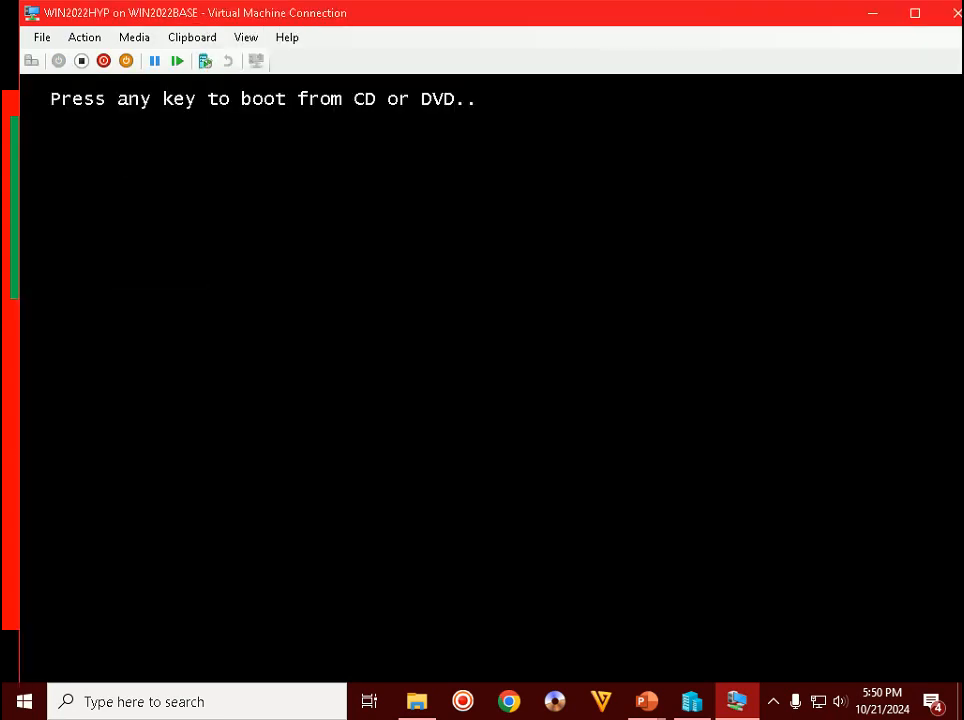
pyautogui.press('Return')
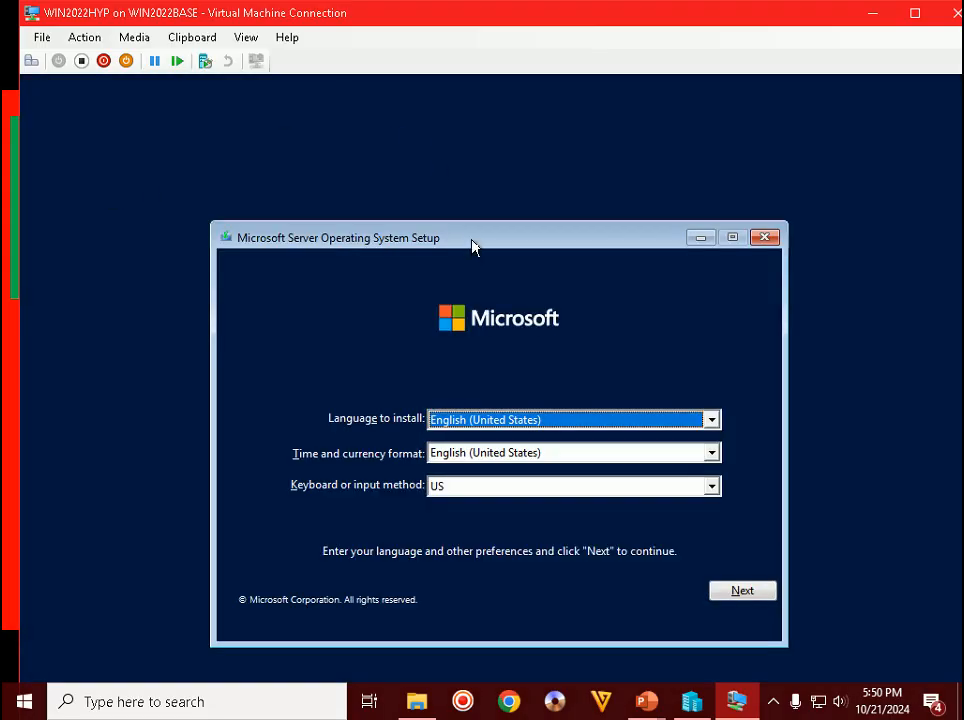
# - Keep default language settings, skip the product key and accept the license terms
pyautogui.moveTo(473, 243); pyautogui.dragTo(454, 164)
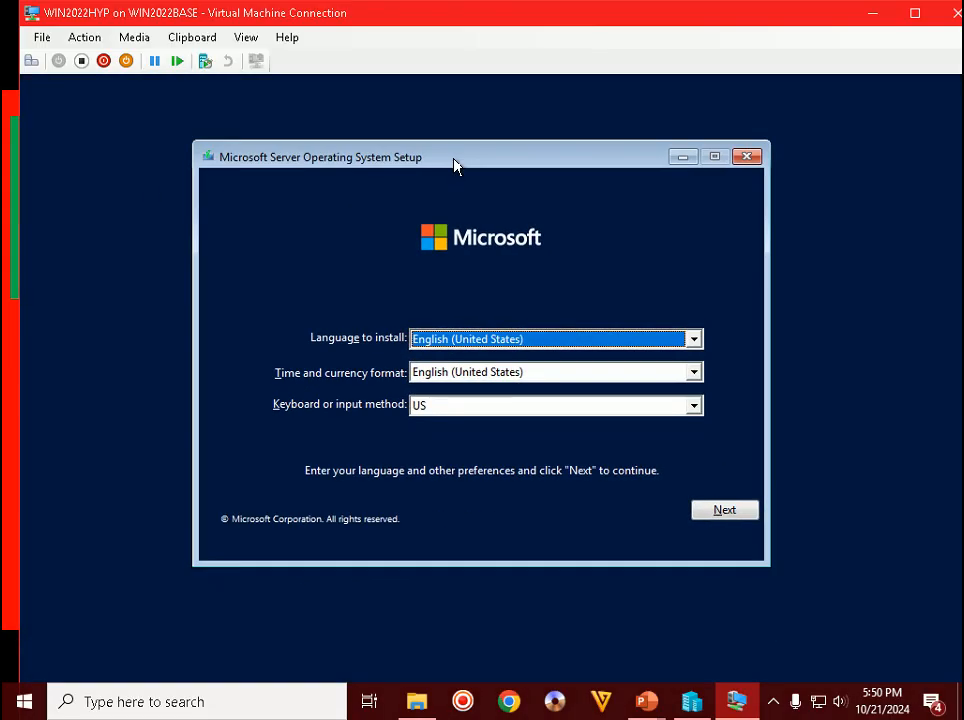
pyautogui.click(725, 511)
pyautogui.click(514, 370)
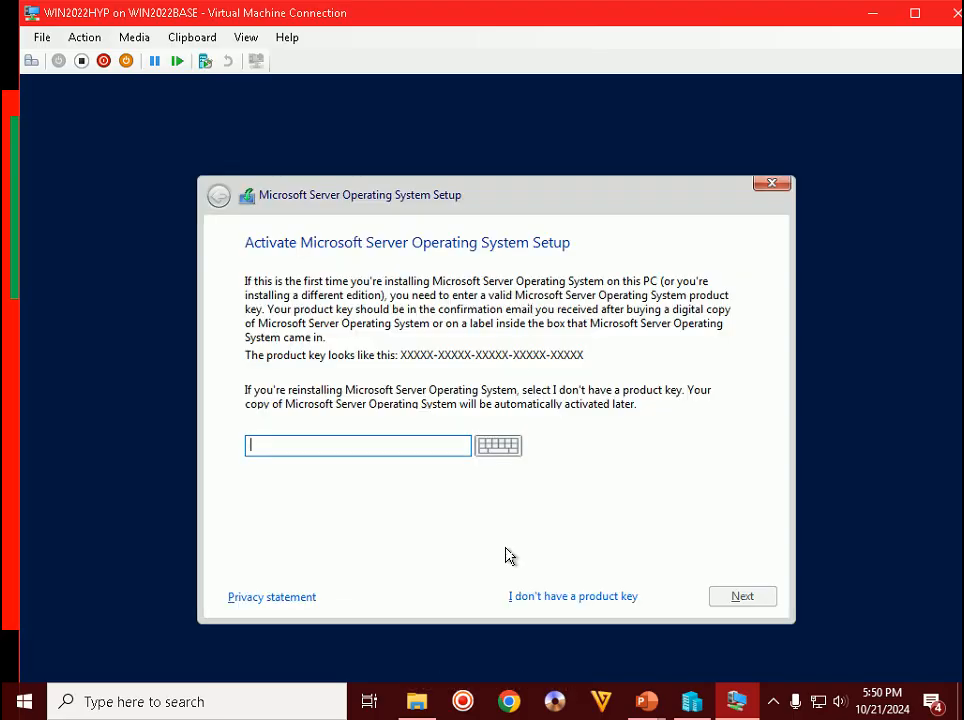
pyautogui.click(570, 597)
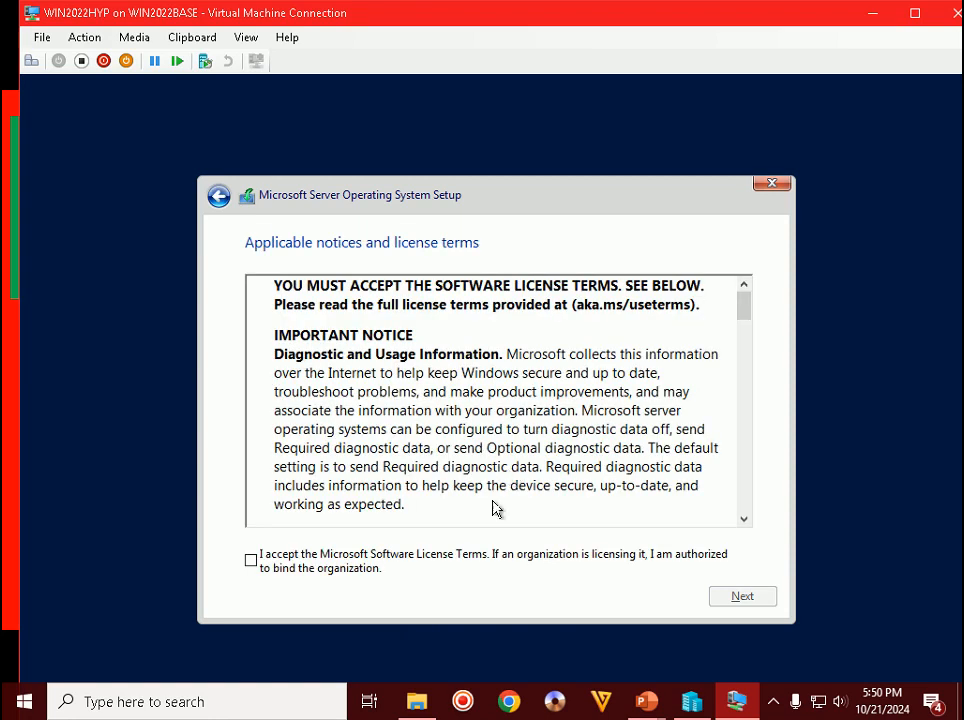
pyautogui.click(366, 566)
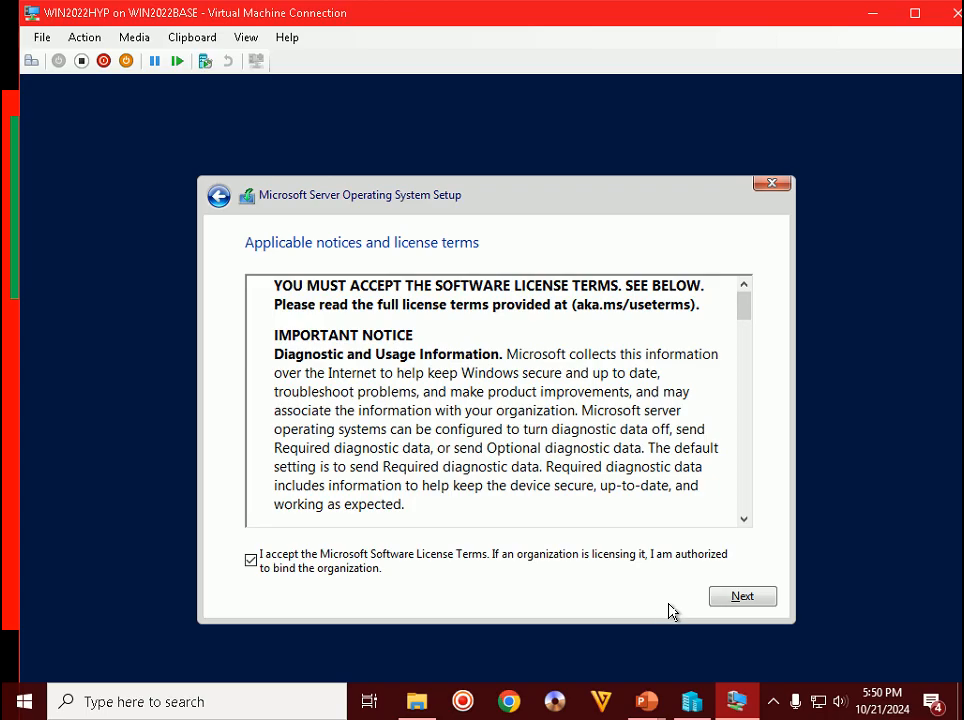
# - Choose the Custom install and install onto the unallocated 100 GB drive
pyautogui.click(739, 598)
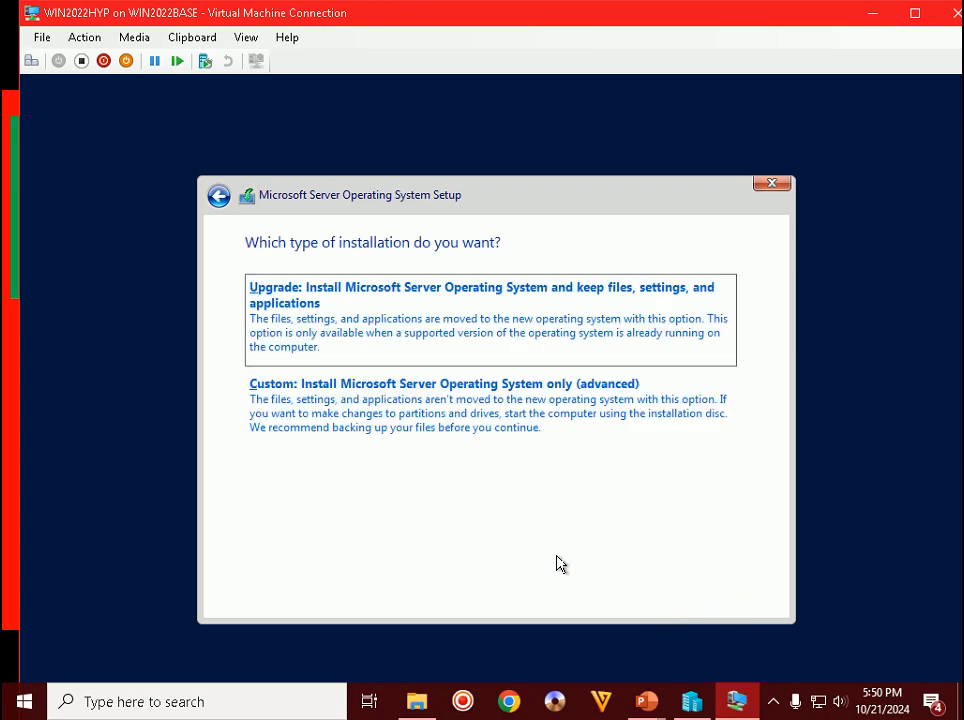
pyautogui.click(344, 415)
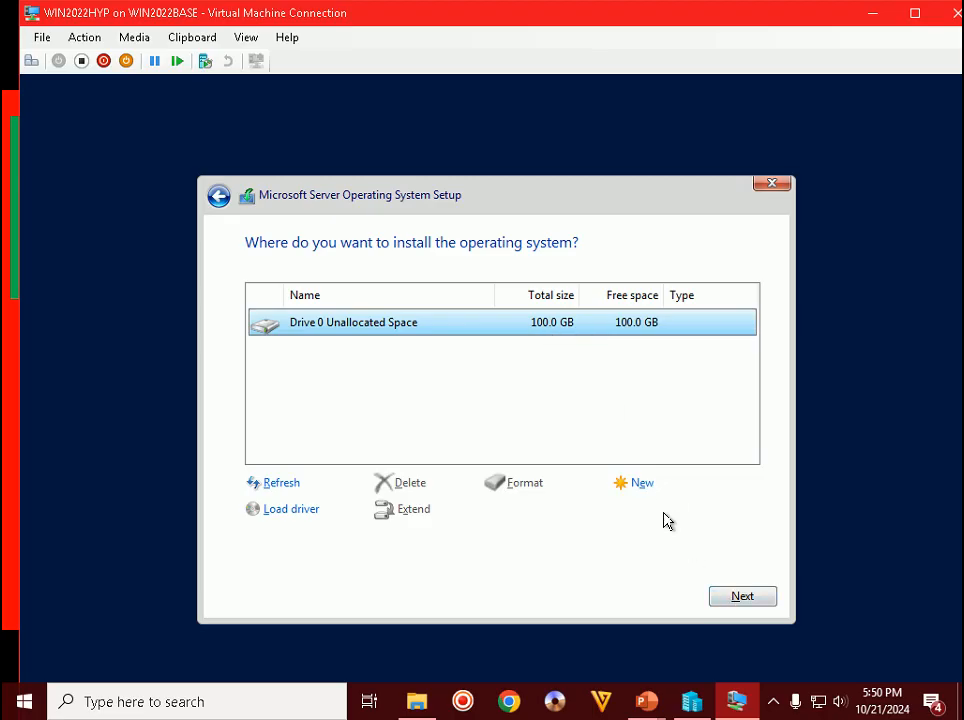
pyautogui.click(742, 597)
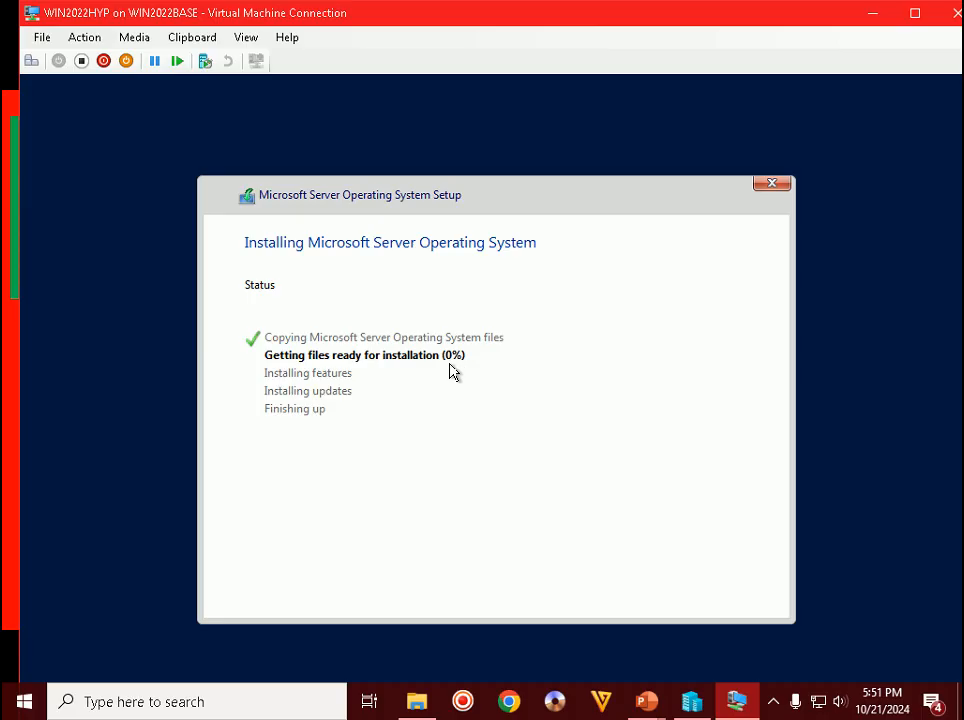
# - Toggle the hidden notification-area icons and return focus to the VM screen
pyautogui.click(773, 705)
pyautogui.click(773, 706)
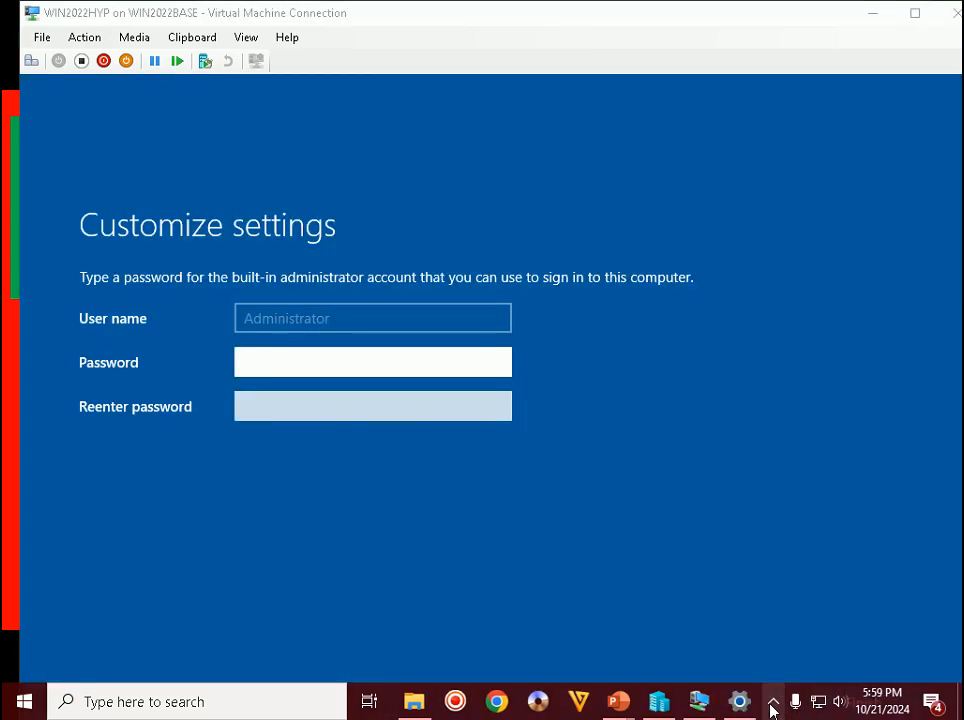
pyautogui.click(773, 708)
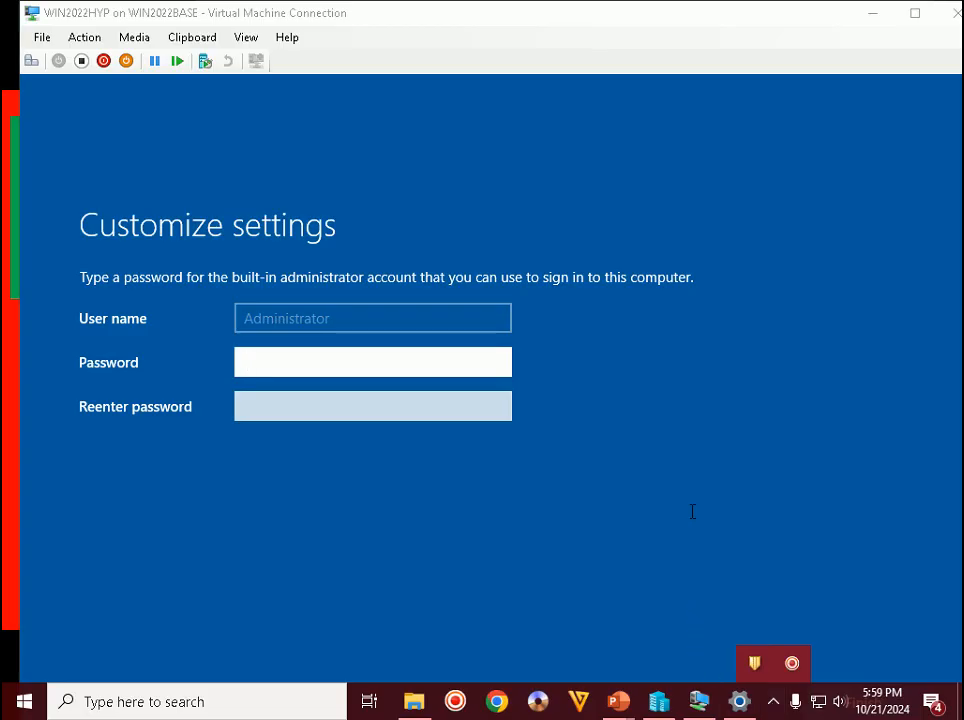
pyautogui.click(707, 458)
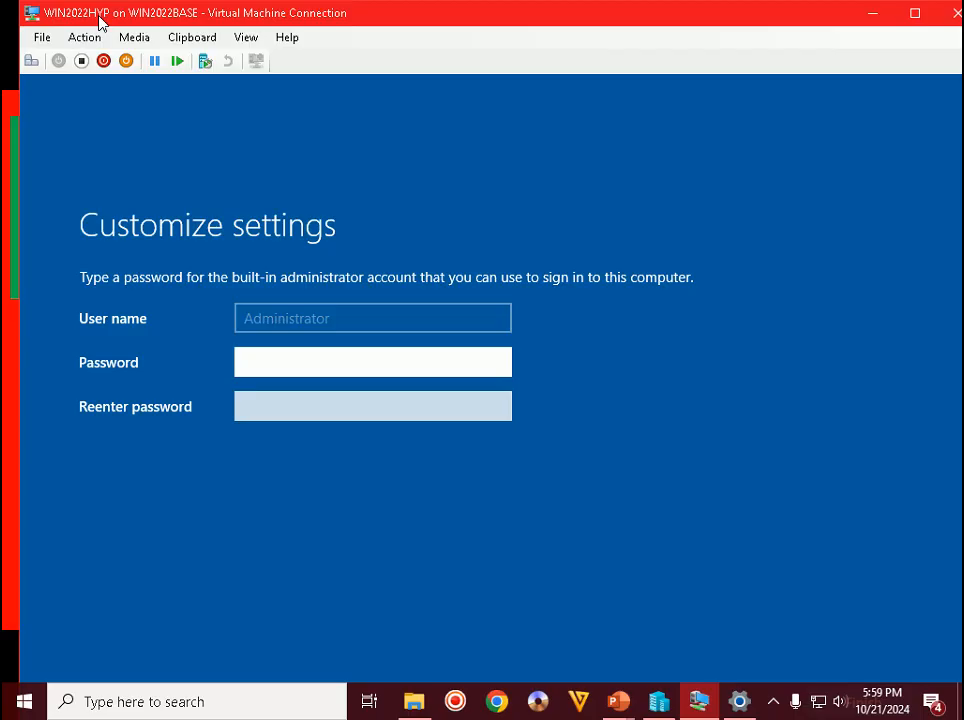
pyautogui.click(775, 707)
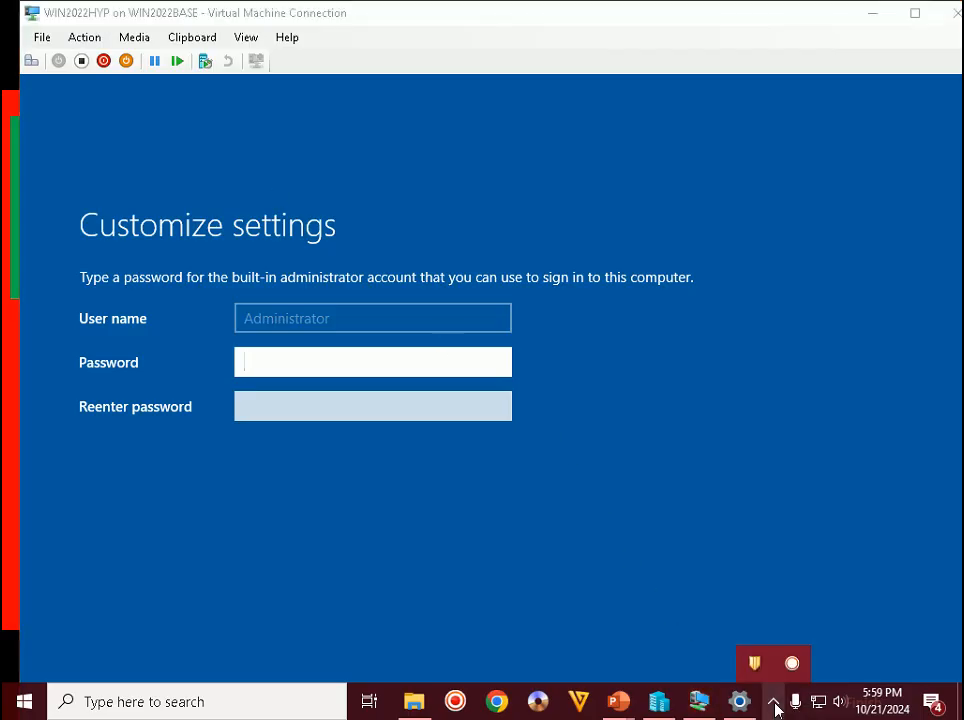
# - Enter and confirm the Administrator password, then finish setup
pyautogui.click(346, 361)
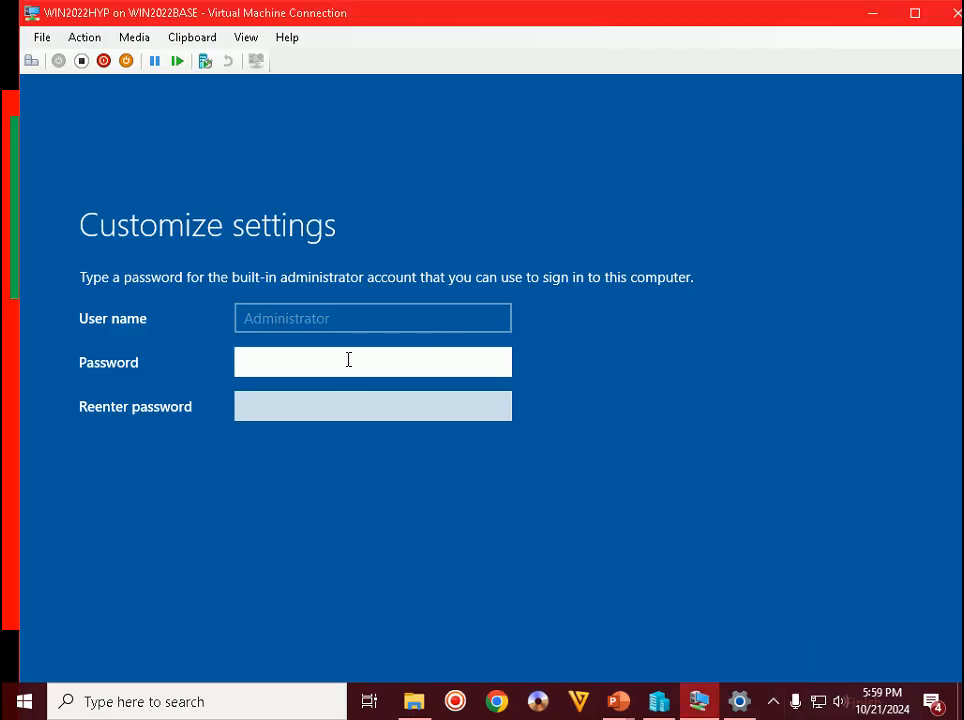
pyautogui.write('********')
pyautogui.press('Tab')
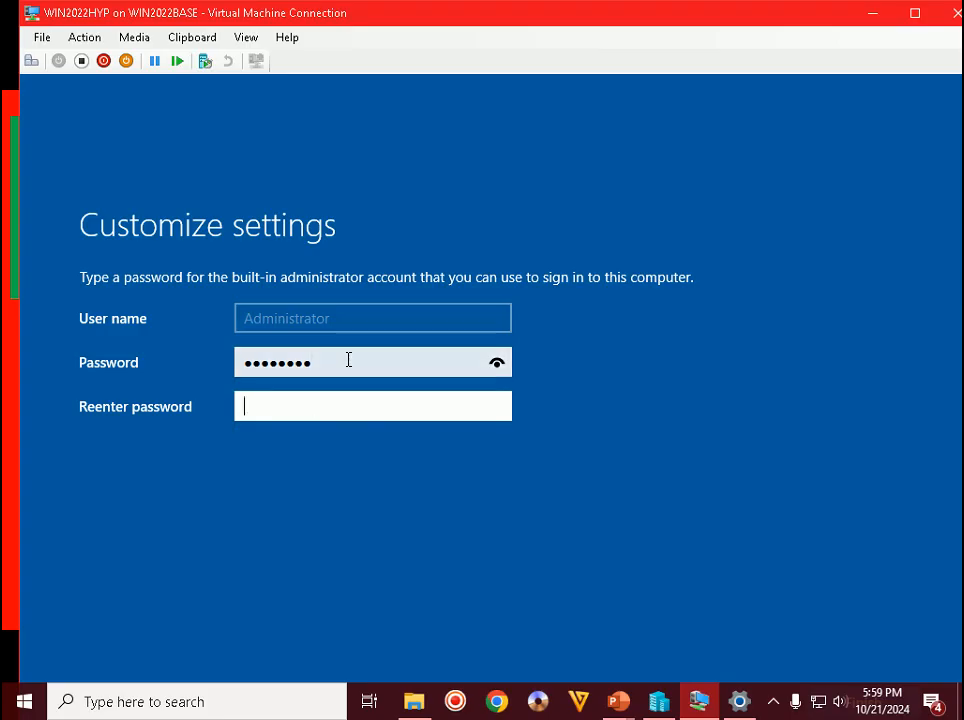
pyautogui.write('********')
pyautogui.press('Return')
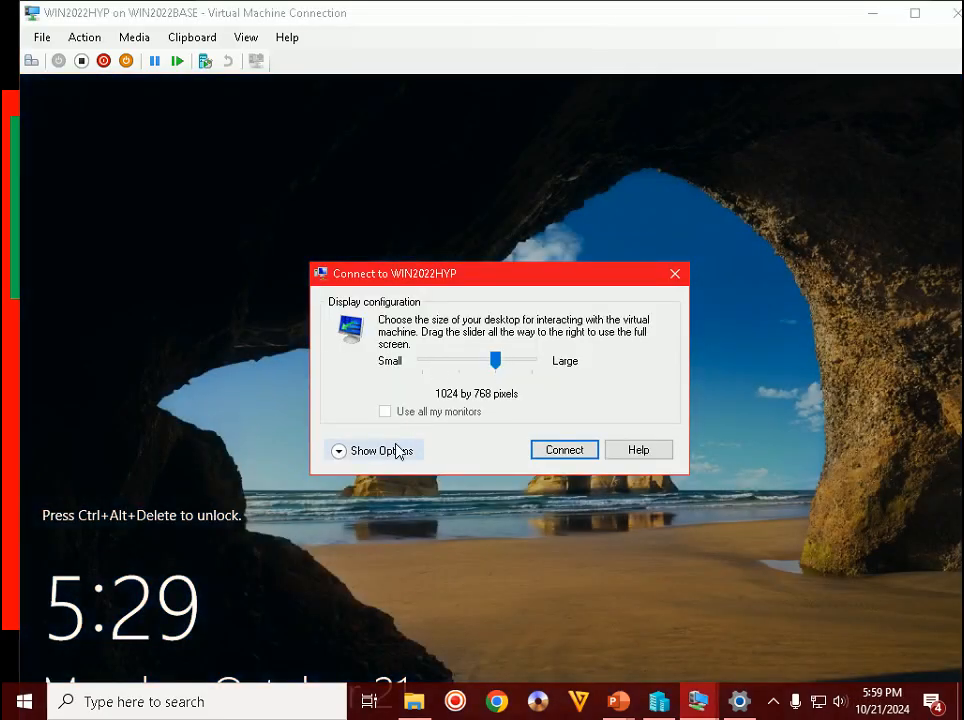
# - Connect to WIN2022HYP with saved settings, sign in with the Administrator password, and bring up Hyper-V Manager
pyautogui.click(396, 449)
pyautogui.click(368, 505)
pyautogui.click(536, 540)
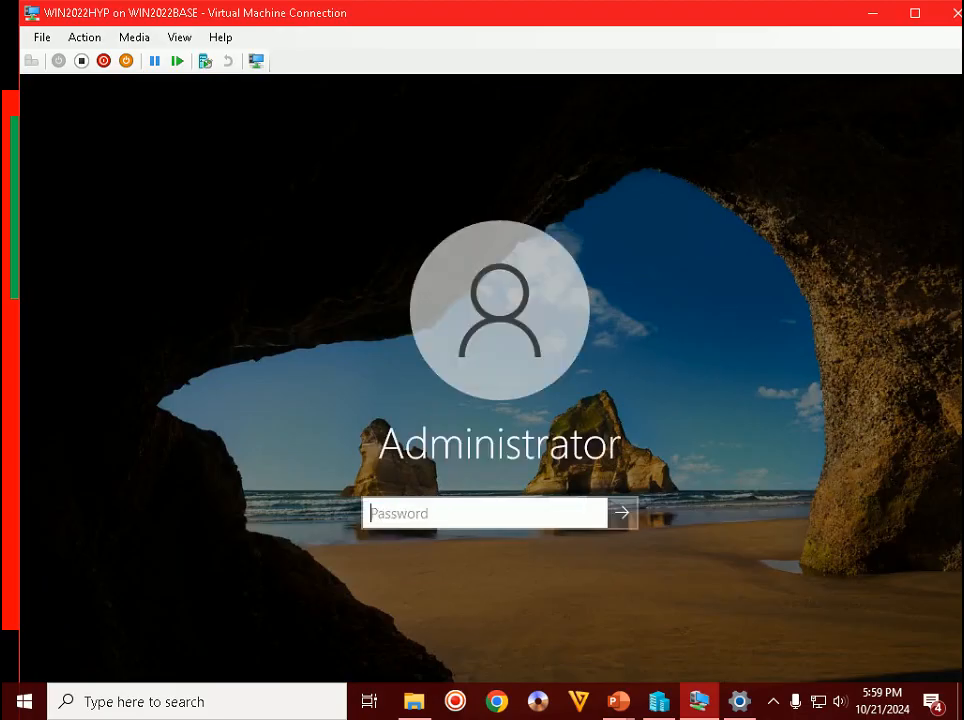
pyautogui.write('P')
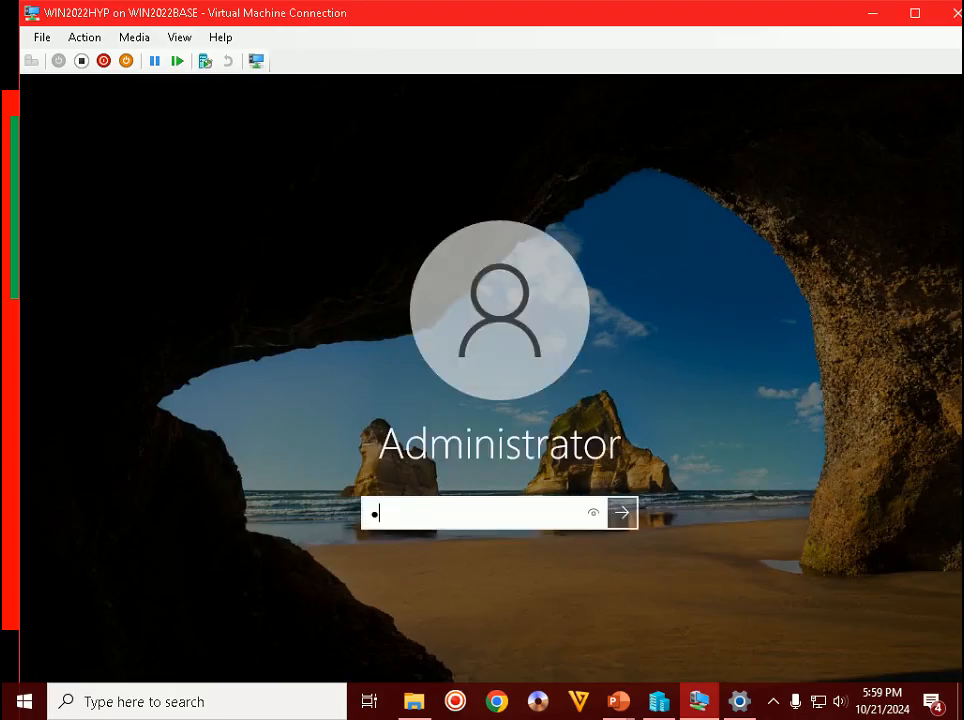
pyautogui.write('a$$w0rd')
pyautogui.press('Return')
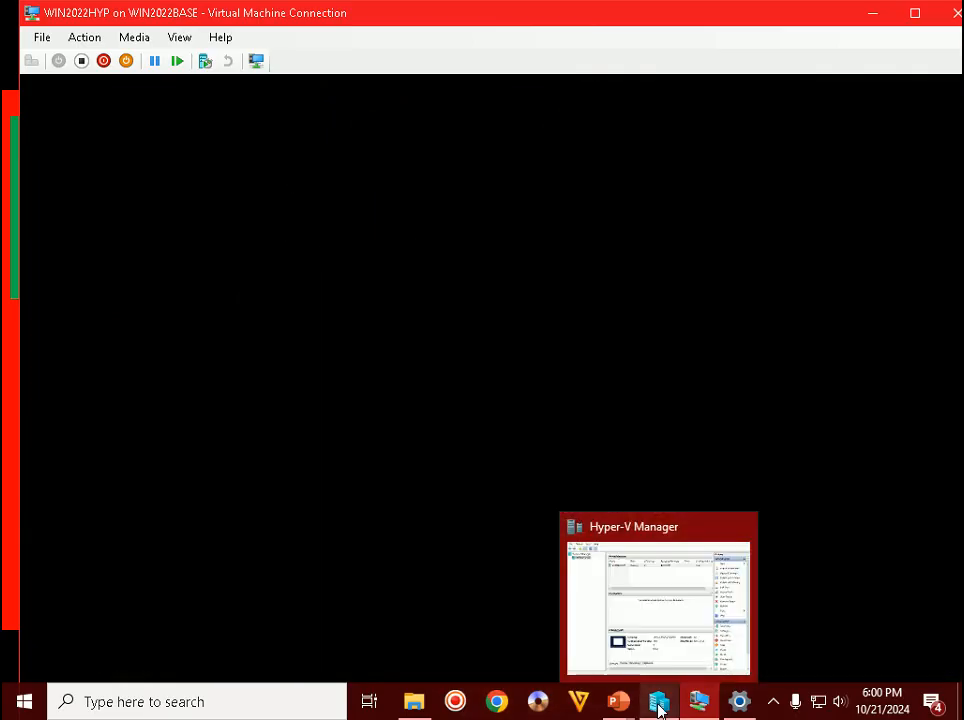
pyautogui.click(661, 705)
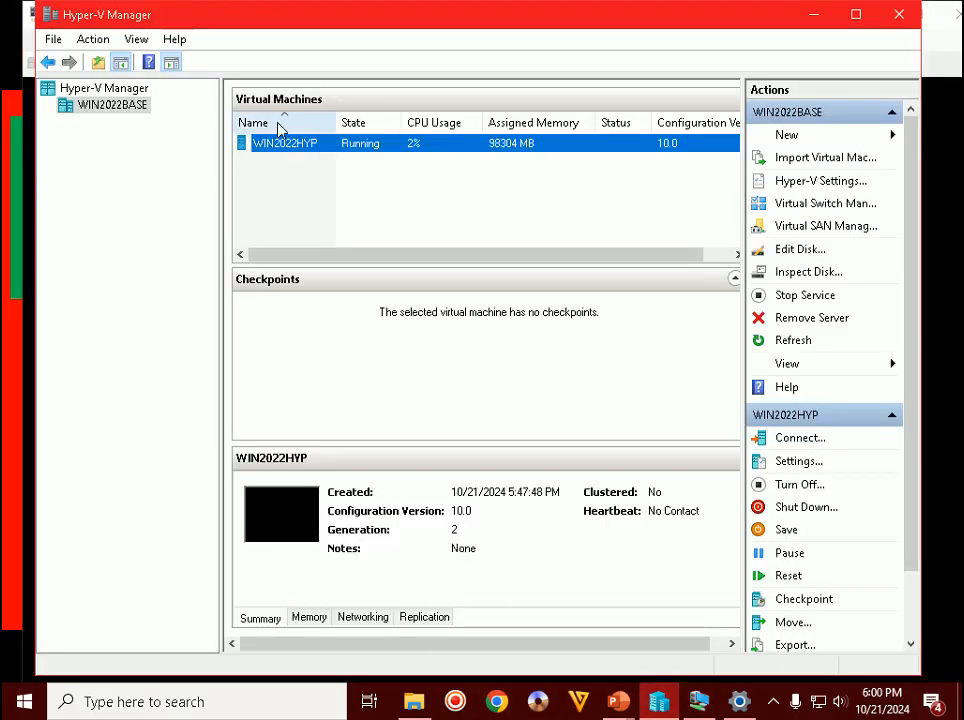
# - Minimize Hyper-V Manager to reveal the WIN2022HYP connection window
pyautogui.click(812, 18)
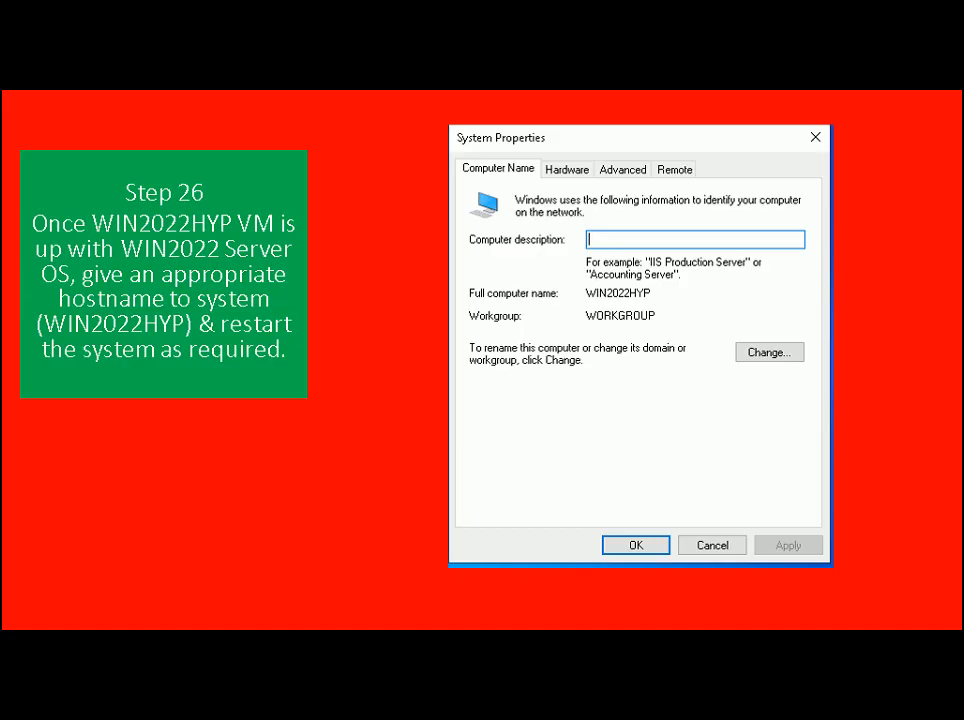
# - Show the WIN2022HYP connection full screen and permanently dismiss the Windows Admin Center prompt
pyautogui.hotkey('alt', 'Tab')
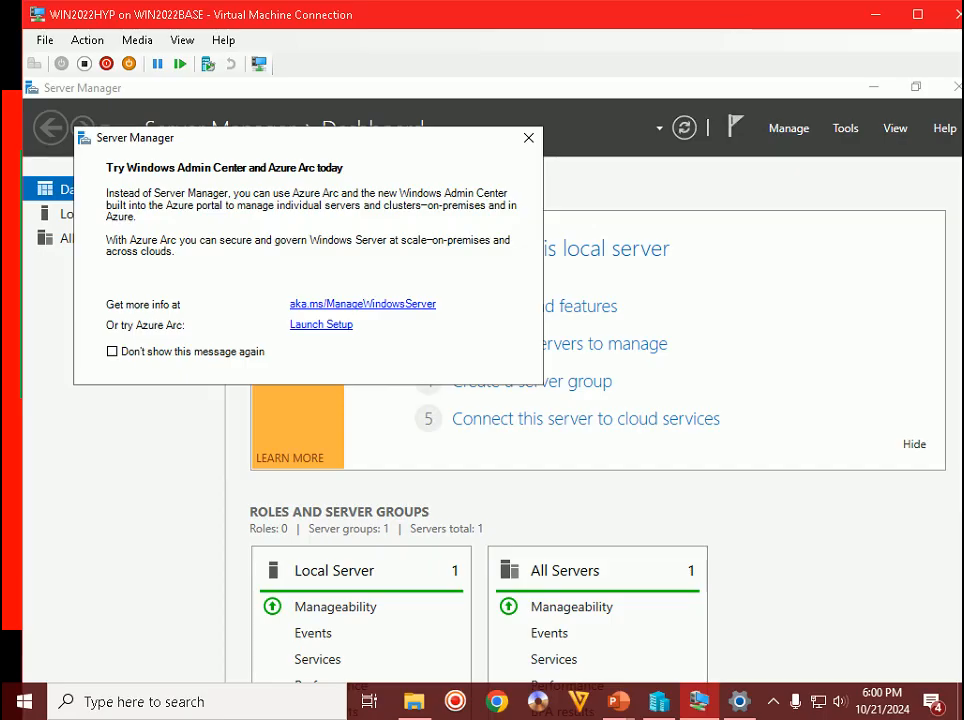
pyautogui.click(912, 15)
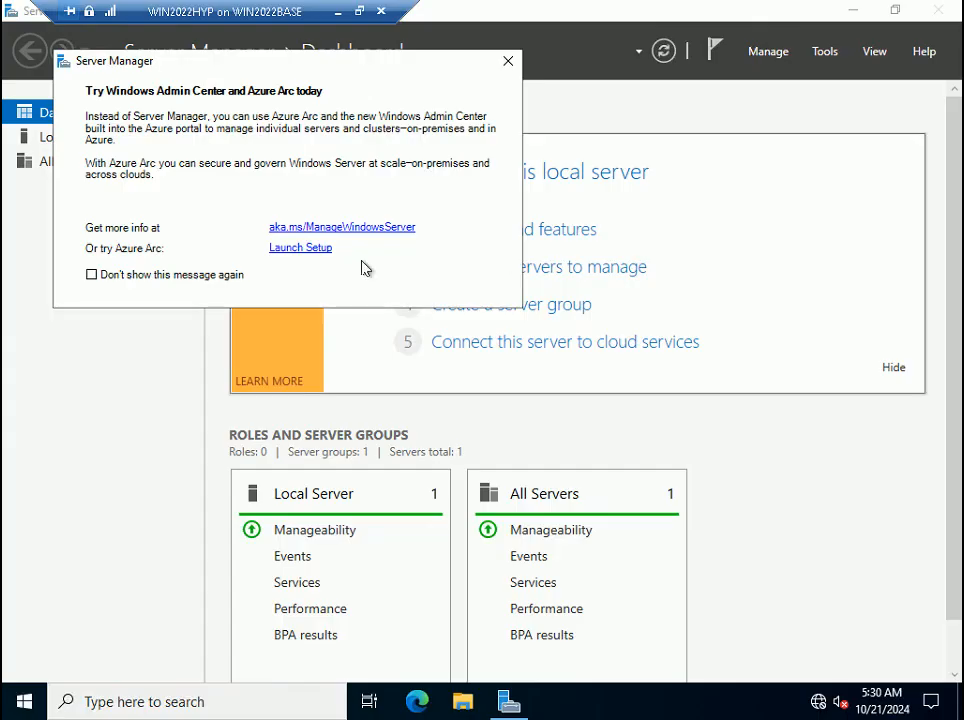
pyautogui.click(177, 279)
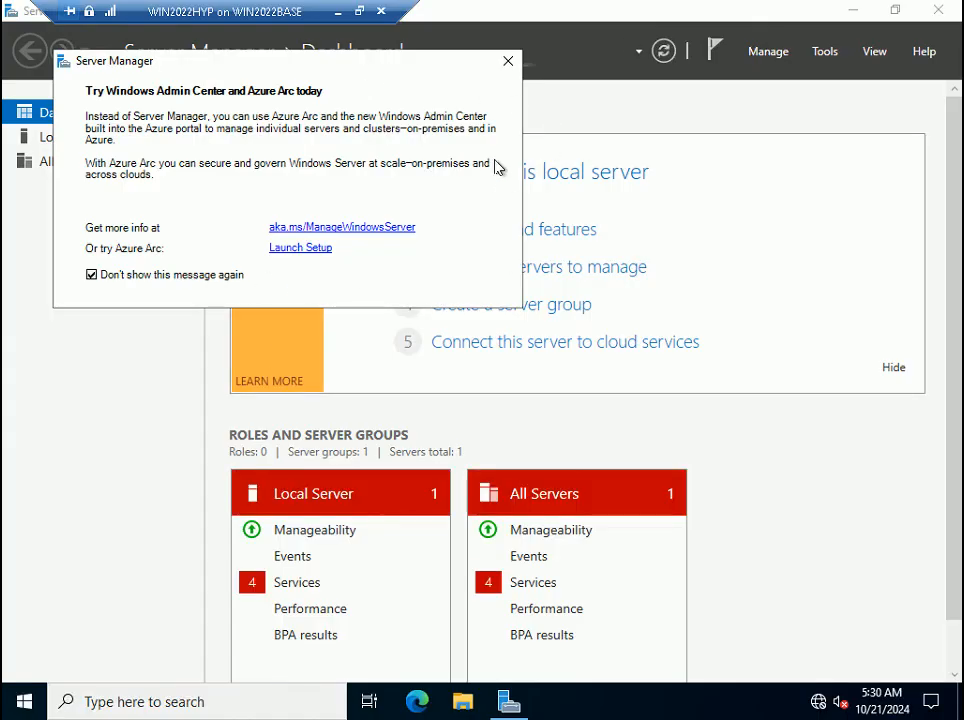
pyautogui.click(508, 62)
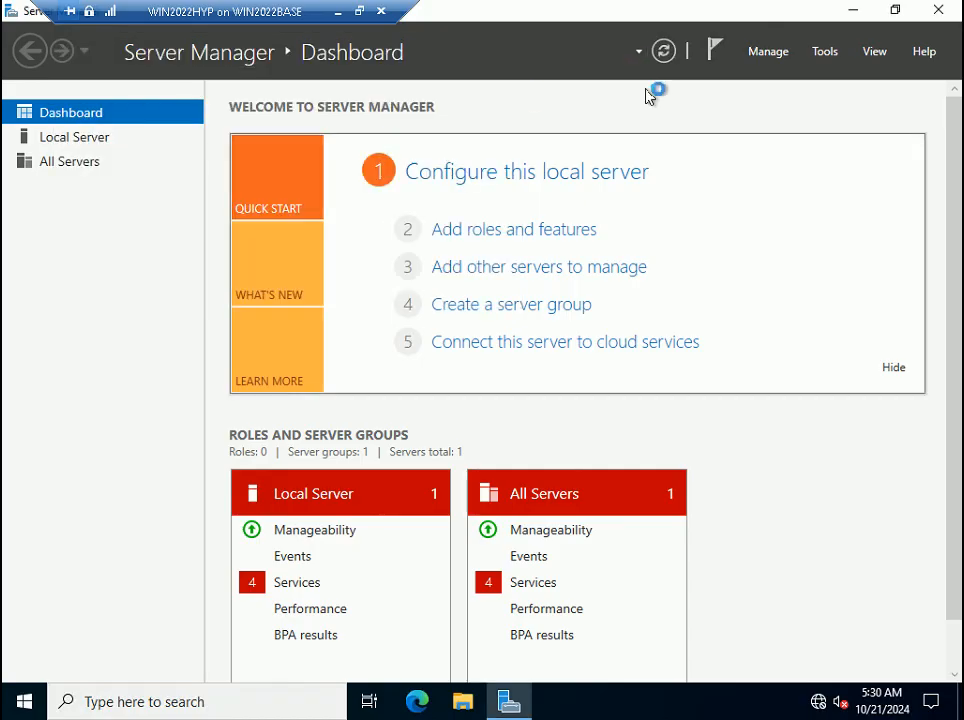
# - Set Server Manager properties to 'Do not start at logon' and close Server Manager
pyautogui.click(779, 59)
pyautogui.click(795, 170)
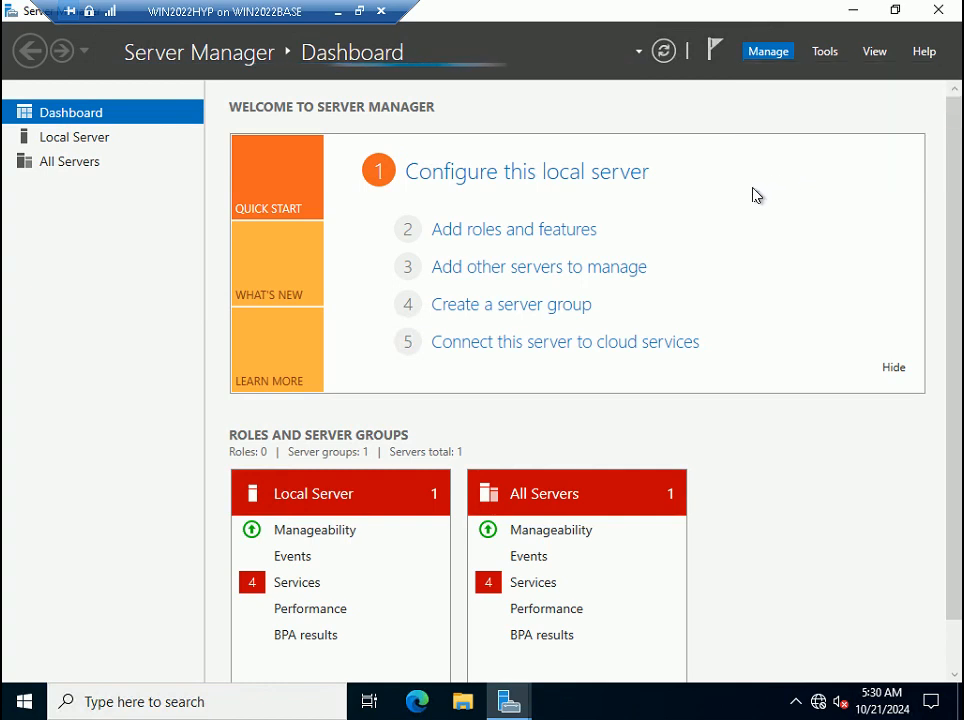
pyautogui.click(283, 392)
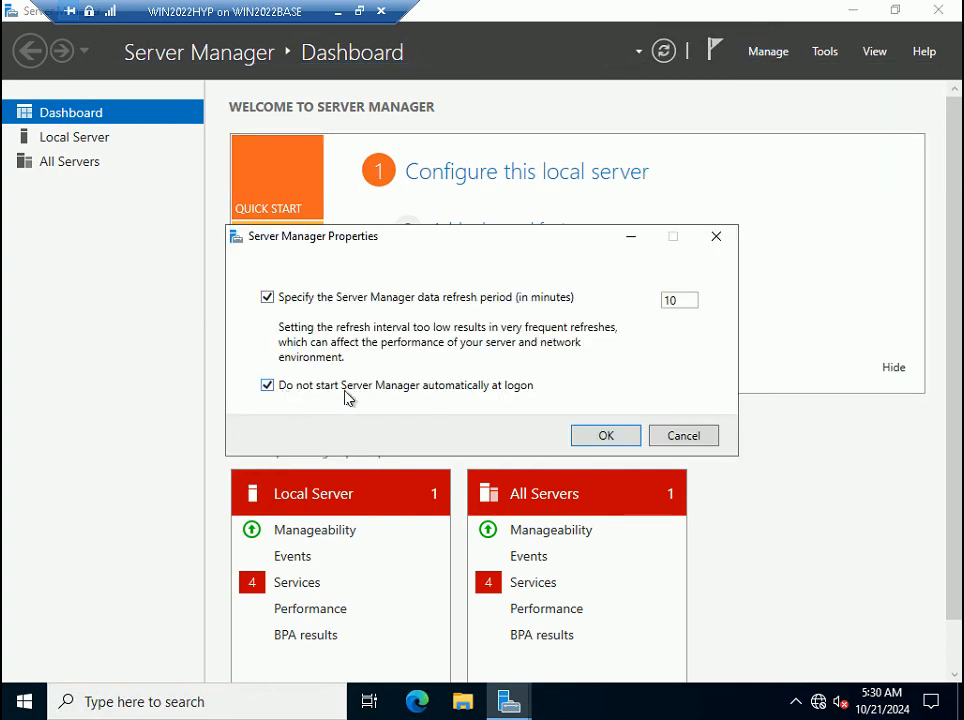
pyautogui.click(612, 437)
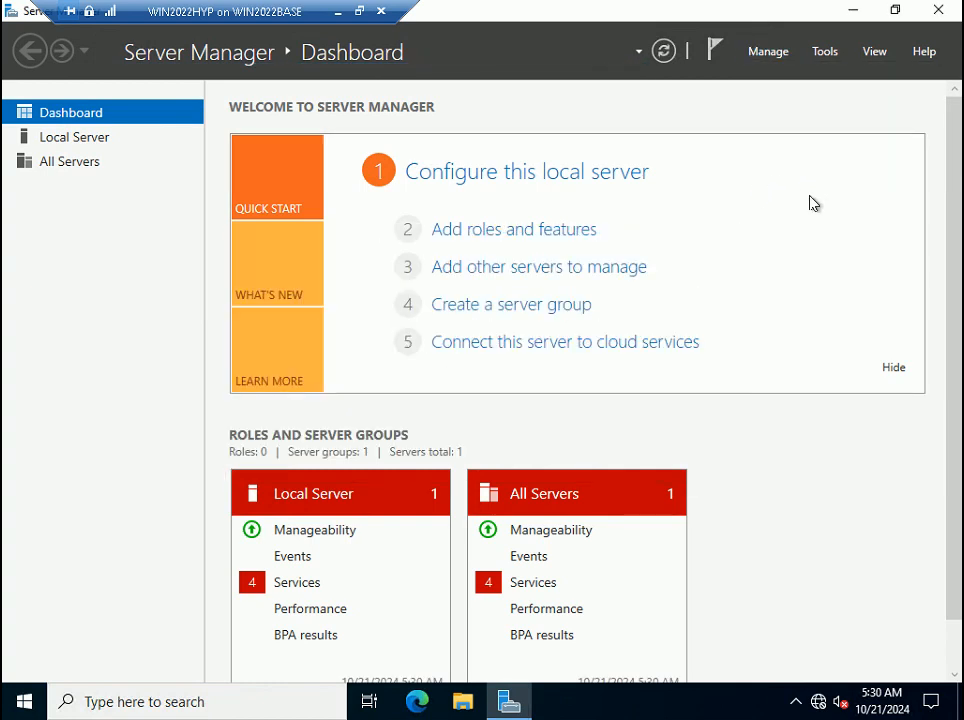
pyautogui.click(940, 11)
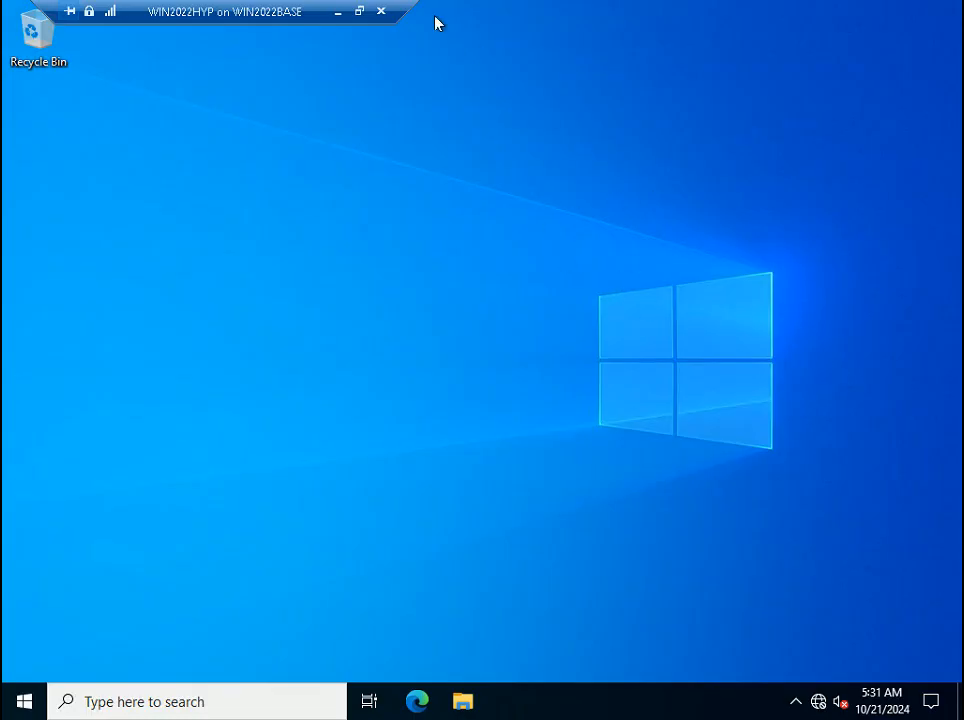
# - Open Date & time settings from the taskbar clock and expand the time zone list
pyautogui.moveTo(222, 11); pyautogui.dragTo(489, 8)
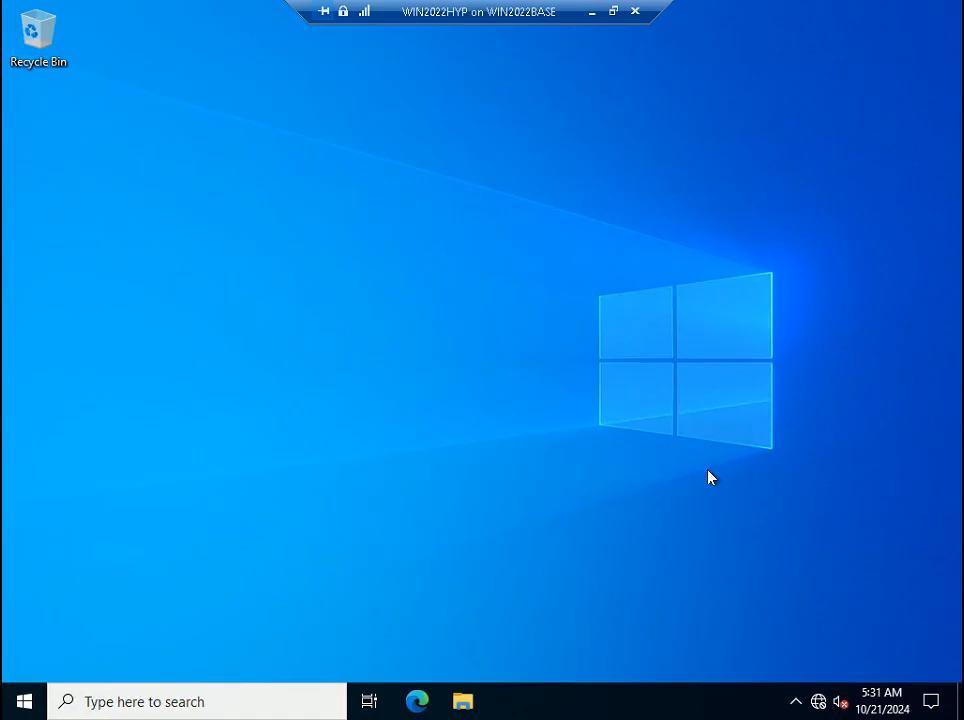
pyautogui.click(876, 710)
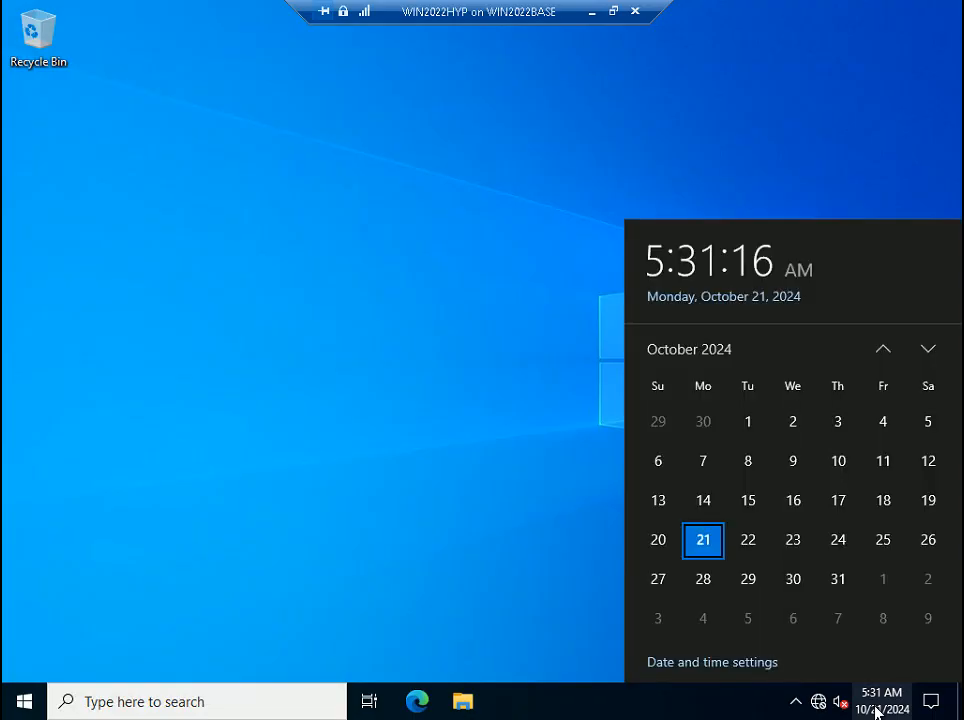
pyautogui.click(678, 664)
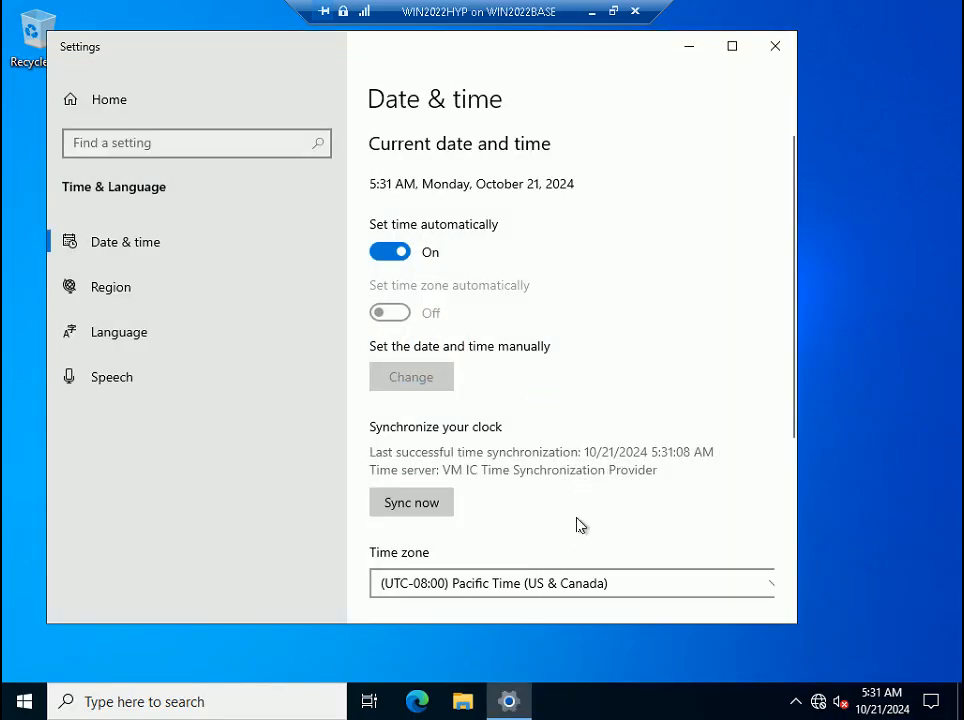
pyautogui.click(576, 599)
# - Browse the time zones, close Date & time settings, and open the Windows search panel
pyautogui.scroll(-7, 546, 473)
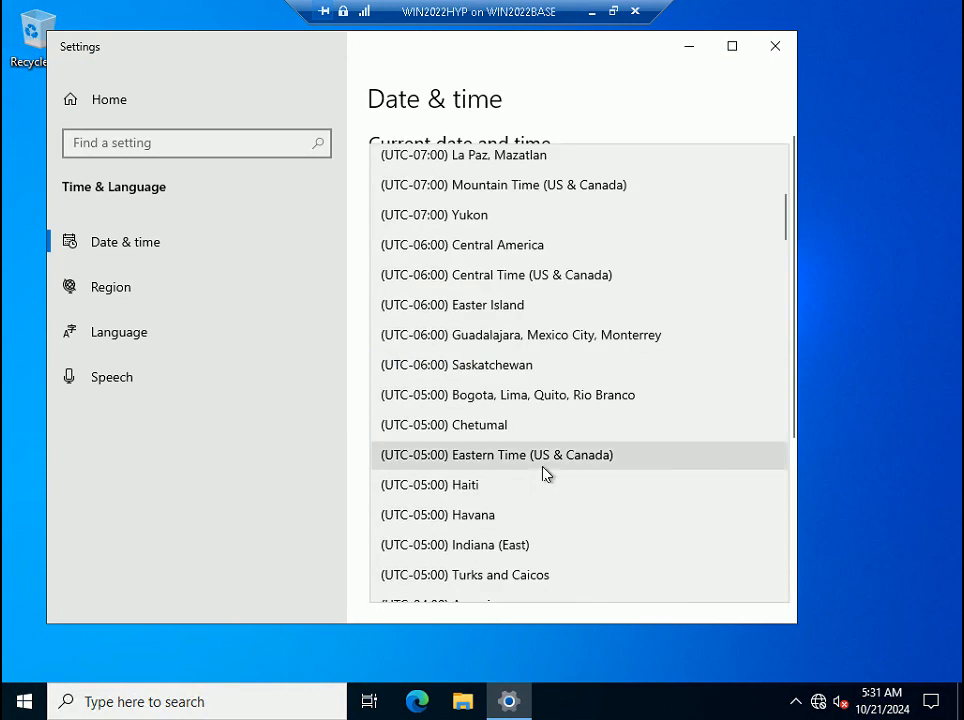
pyautogui.scroll(-4, 482, 470)
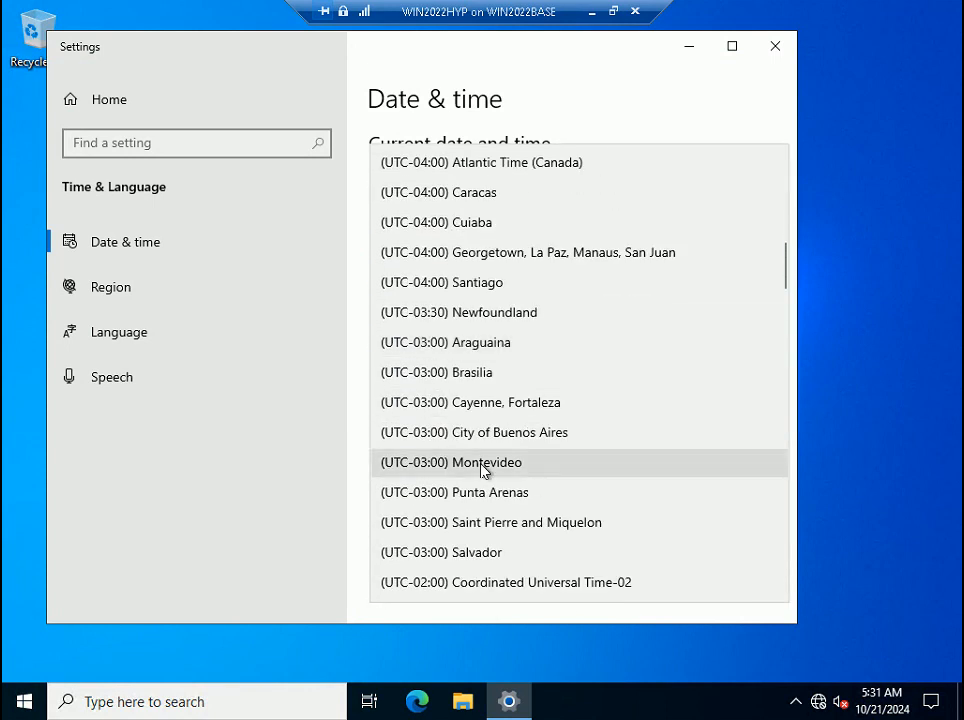
pyautogui.scroll(6, 482, 470)
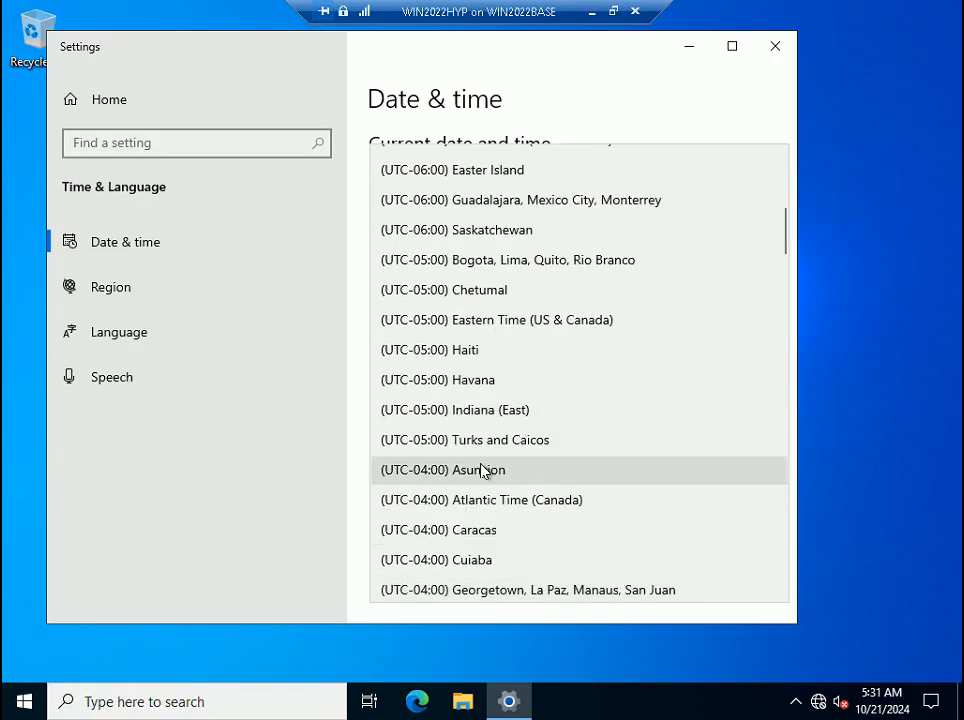
pyautogui.scroll(-20, 482, 470)
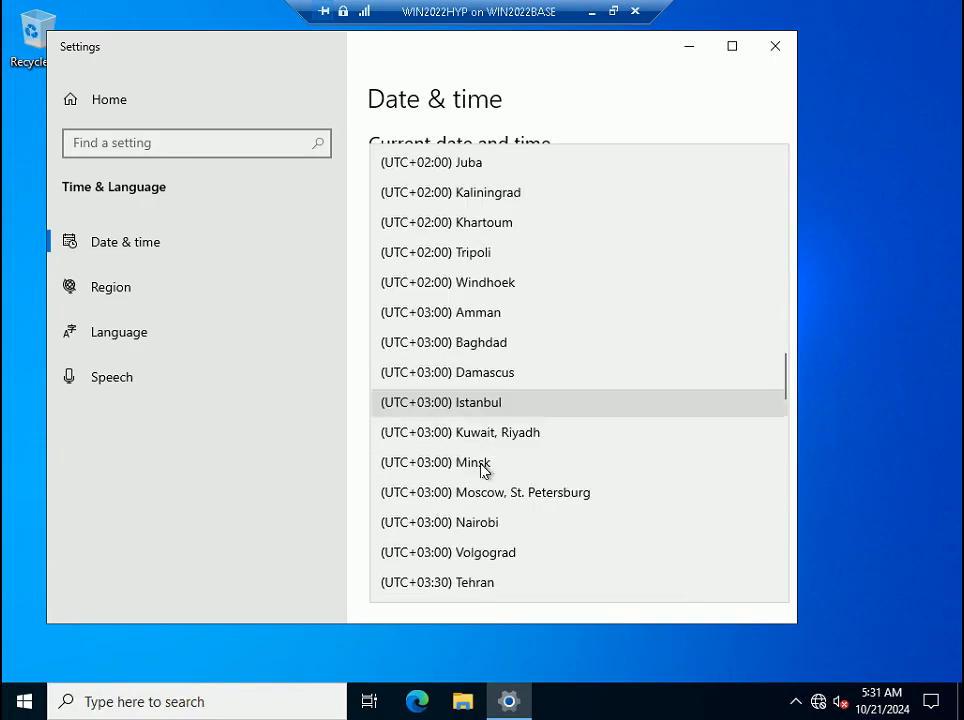
pyautogui.scroll(-2, 482, 470)
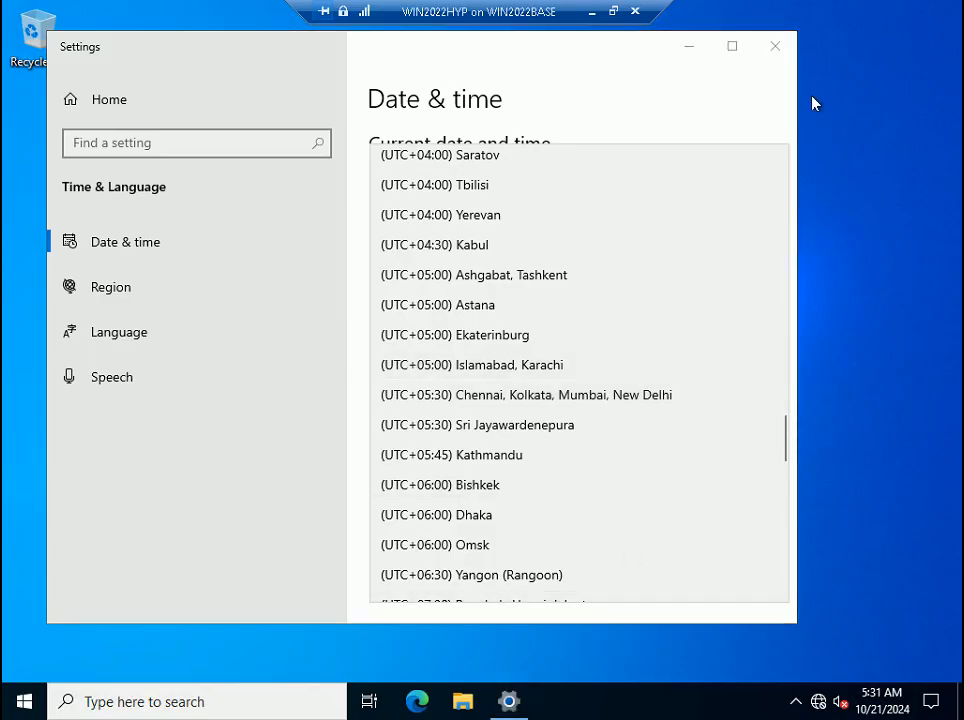
pyautogui.click(773, 50)
pyautogui.click(150, 702)
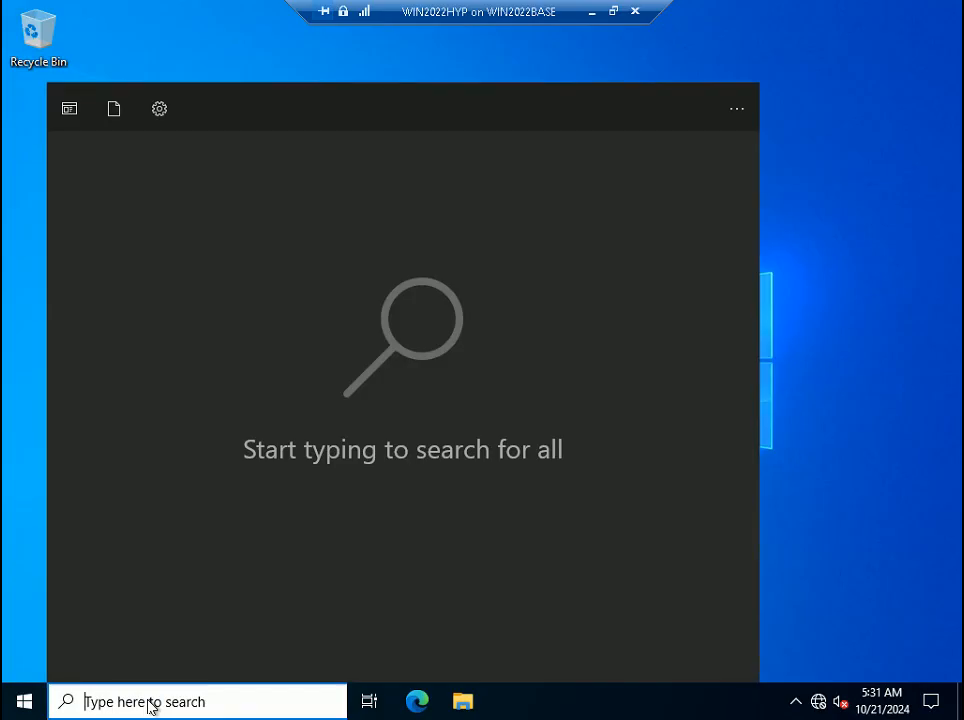
# - Launch PowerShell ISE from search and run Set-TimeZone "india standard time"
pyautogui.write('power')
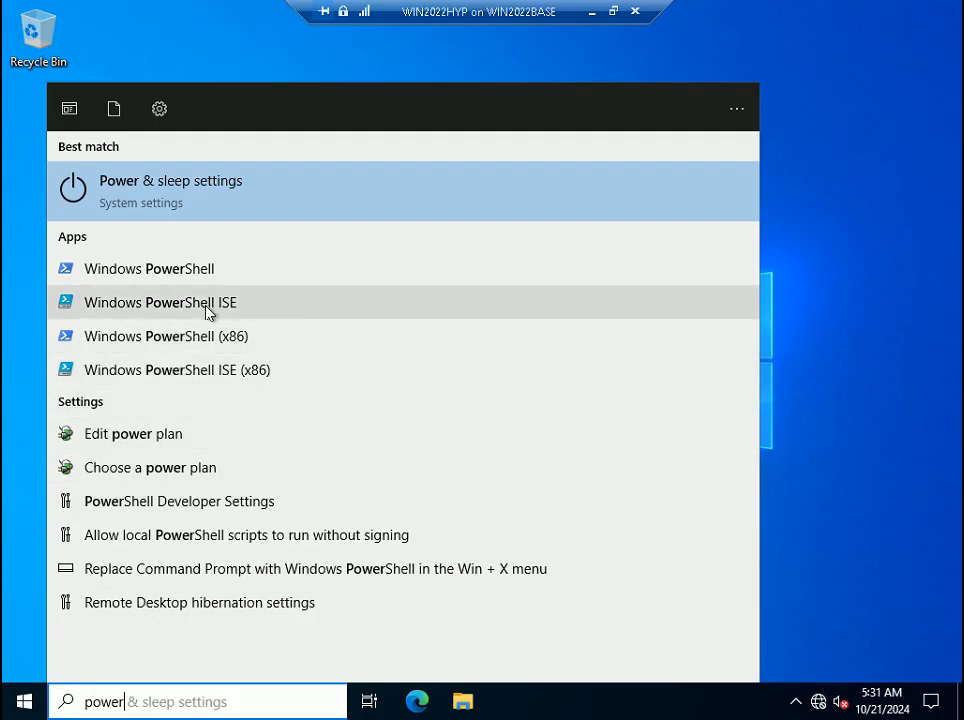
pyautogui.click(208, 308)
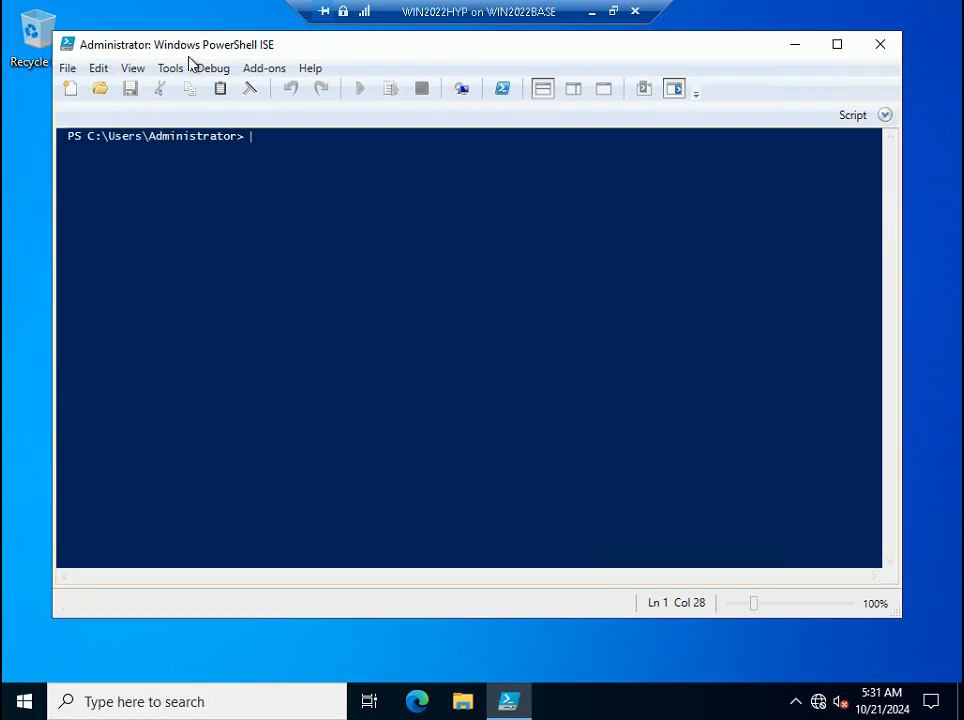
pyautogui.write('set-tim')
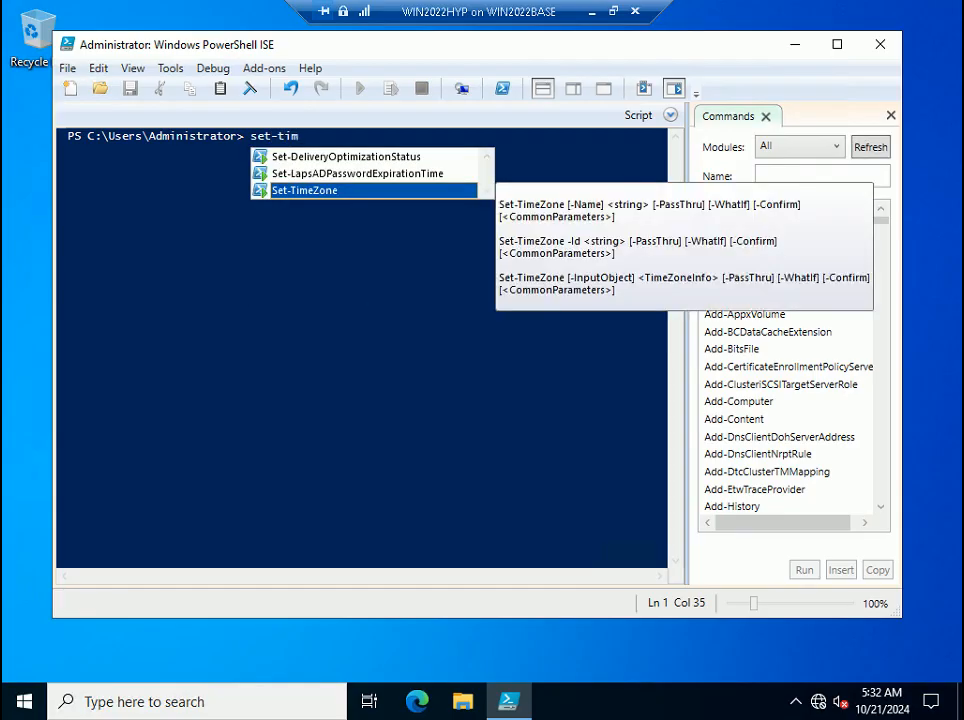
pyautogui.doubleClick(273, 189)
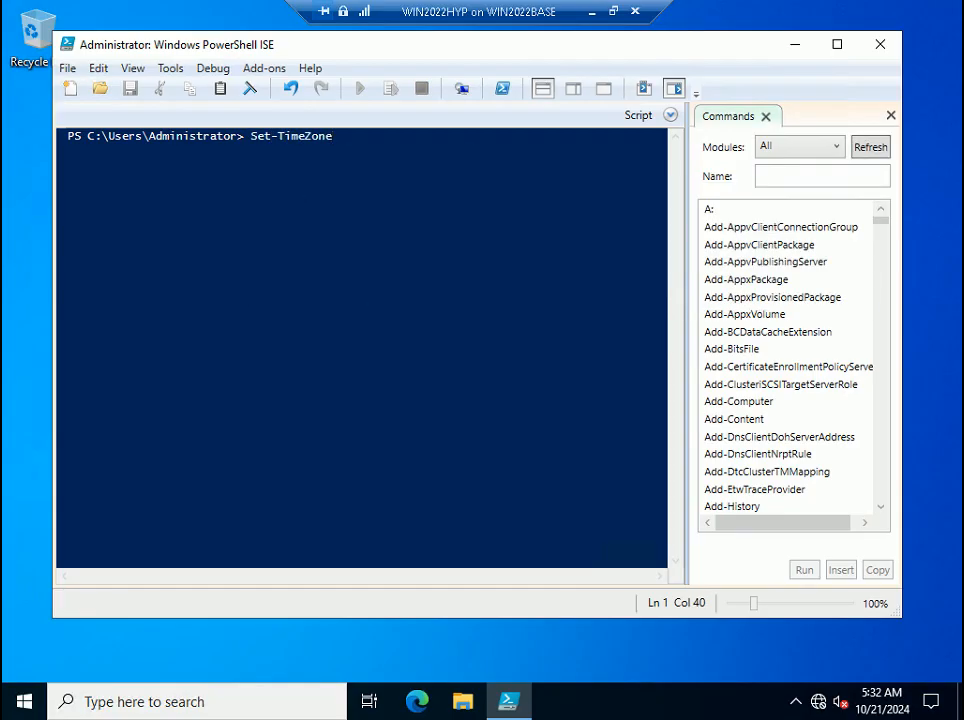
pyautogui.write('"india standar')
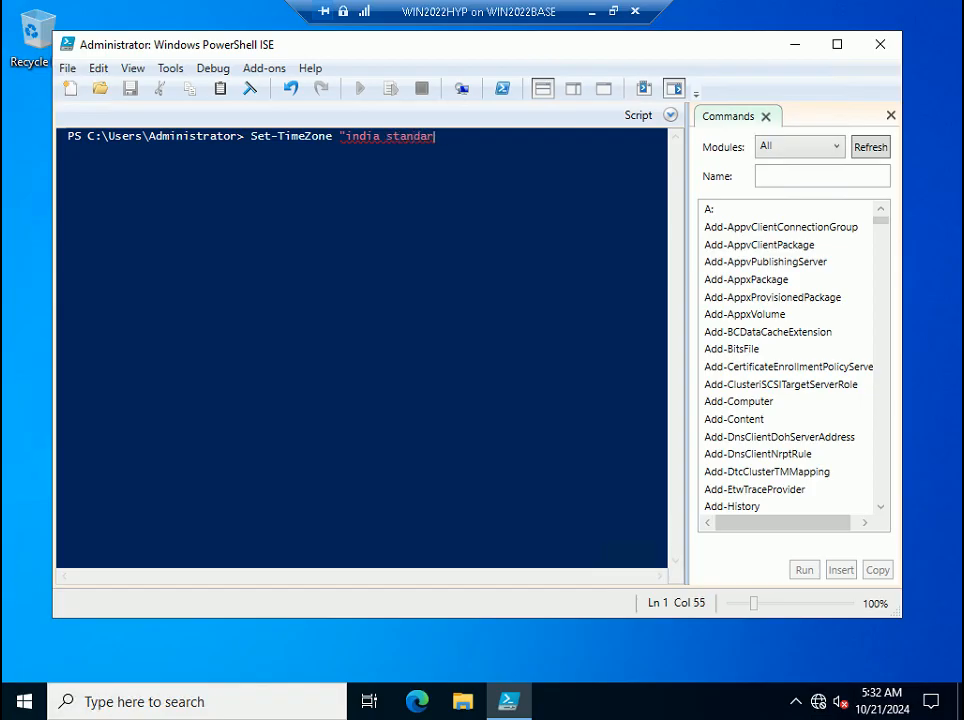
pyautogui.write('d time"')
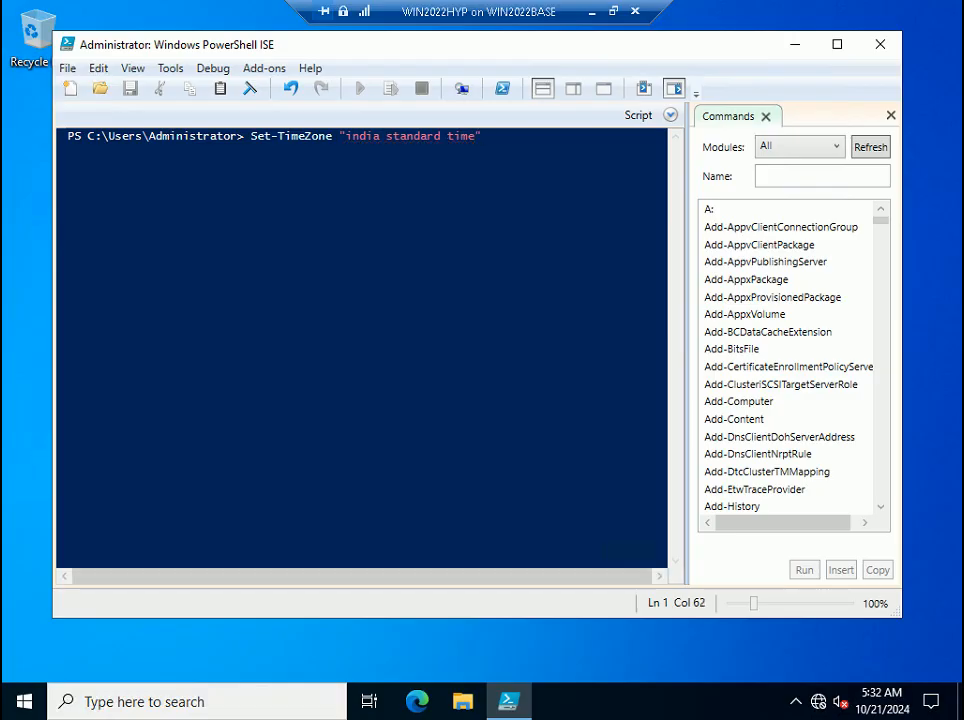
pyautogui.press('Return')
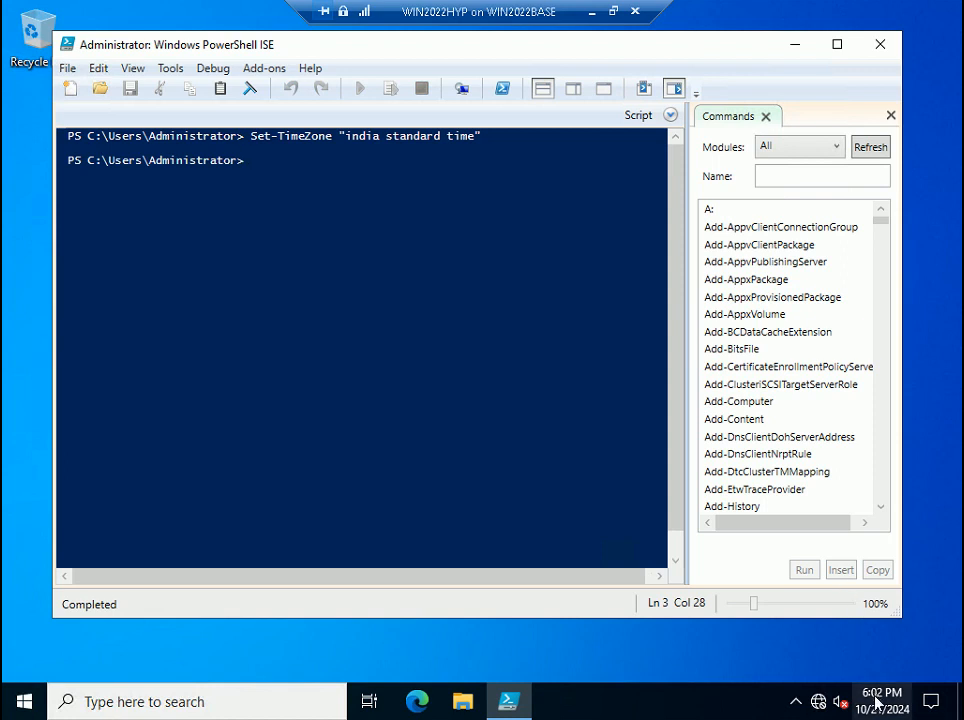
pyautogui.moveTo(878, 704)
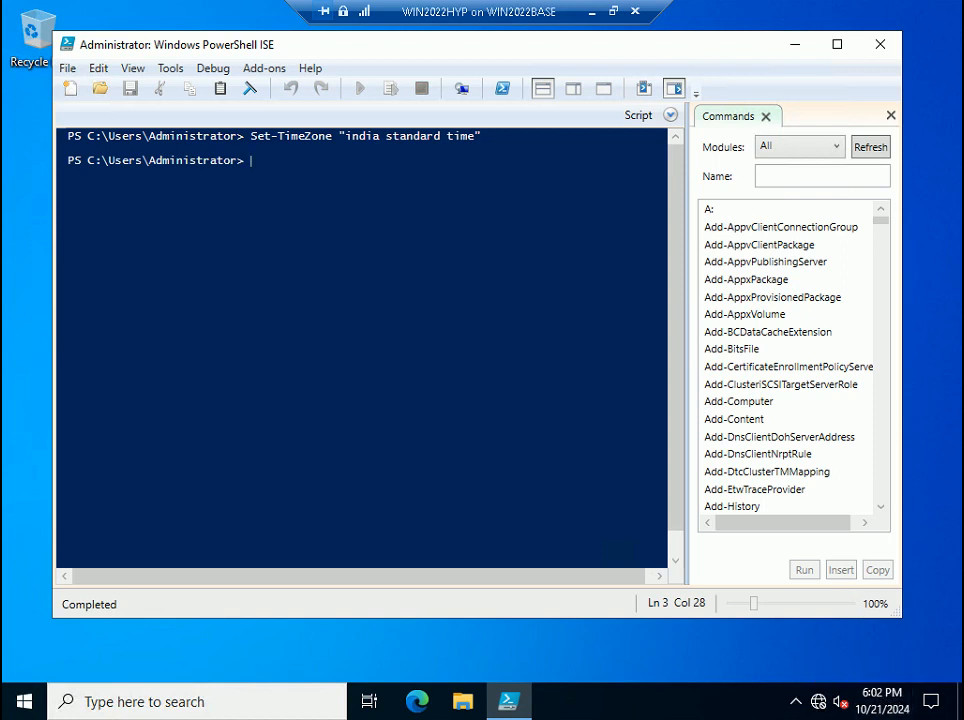
# - Close PowerShell ISE and open Advanced system settings from the About page
pyautogui.click(886, 56)
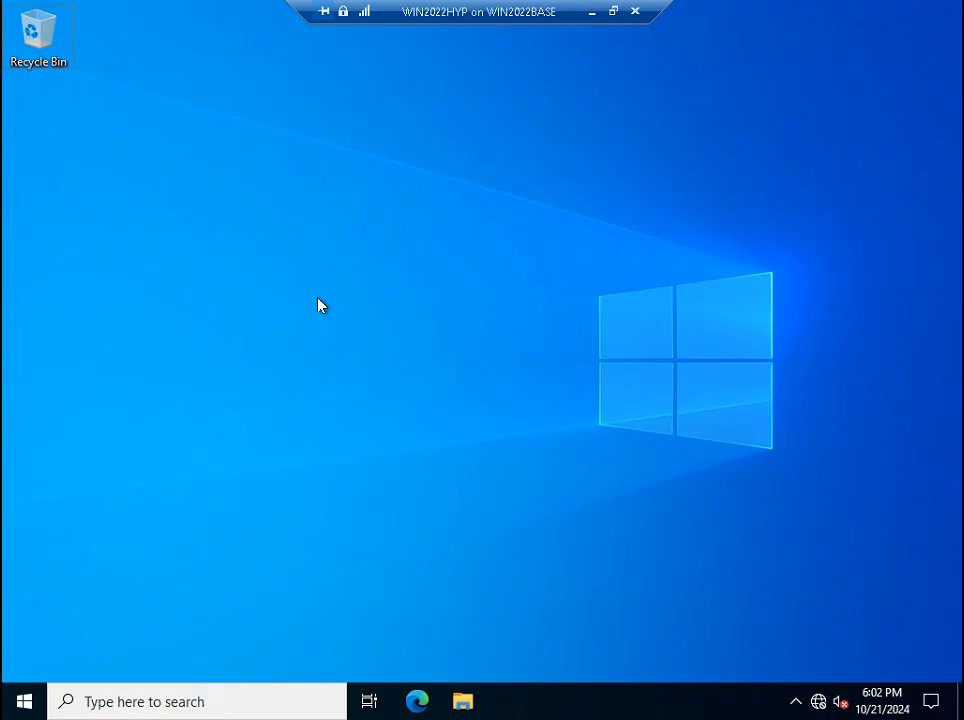
pyautogui.press('super+Pause')
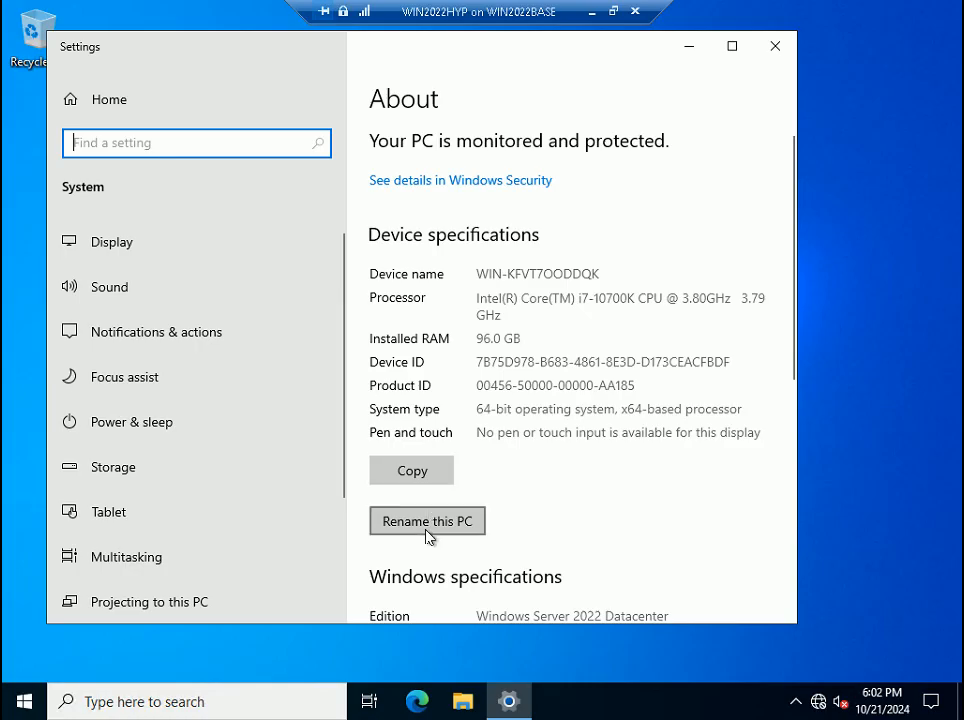
pyautogui.click(732, 47)
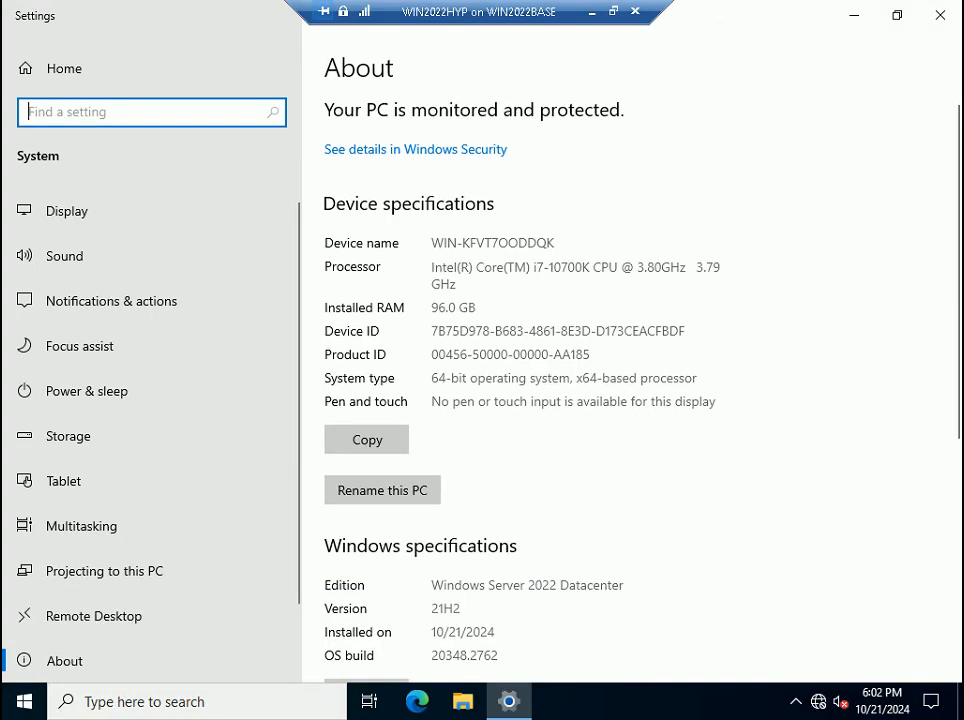
pyautogui.scroll(-5, 575, 398)
pyautogui.click(391, 535)
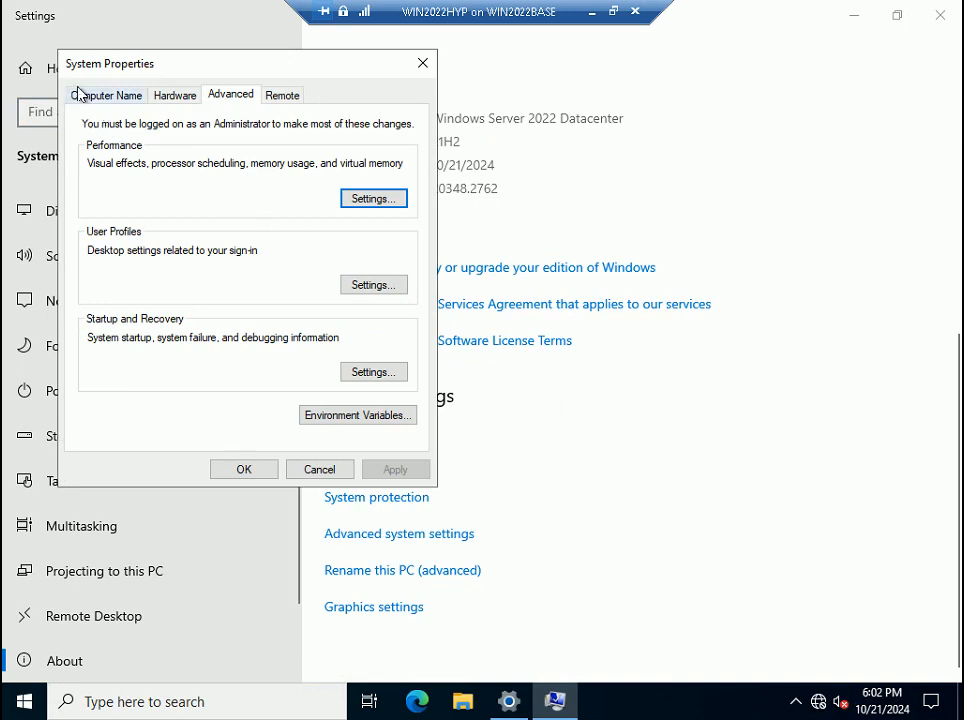
# - Change the computer name to WIN2022HYP, acknowledge the restart notice, and close the windows
pyautogui.click(117, 96)
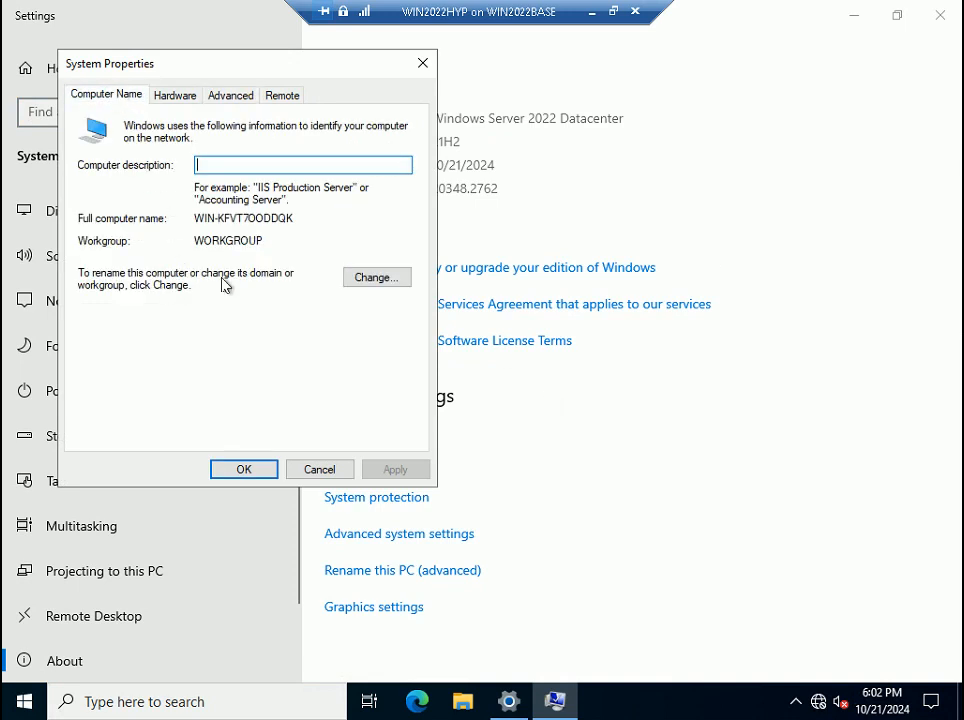
pyautogui.click(378, 279)
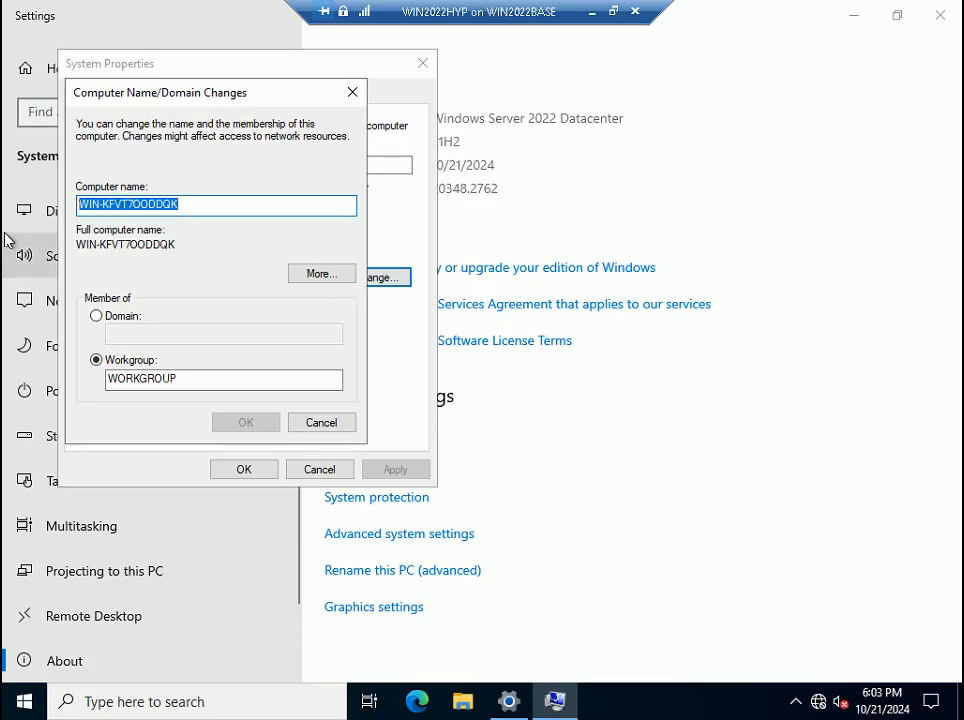
pyautogui.write('WIN')
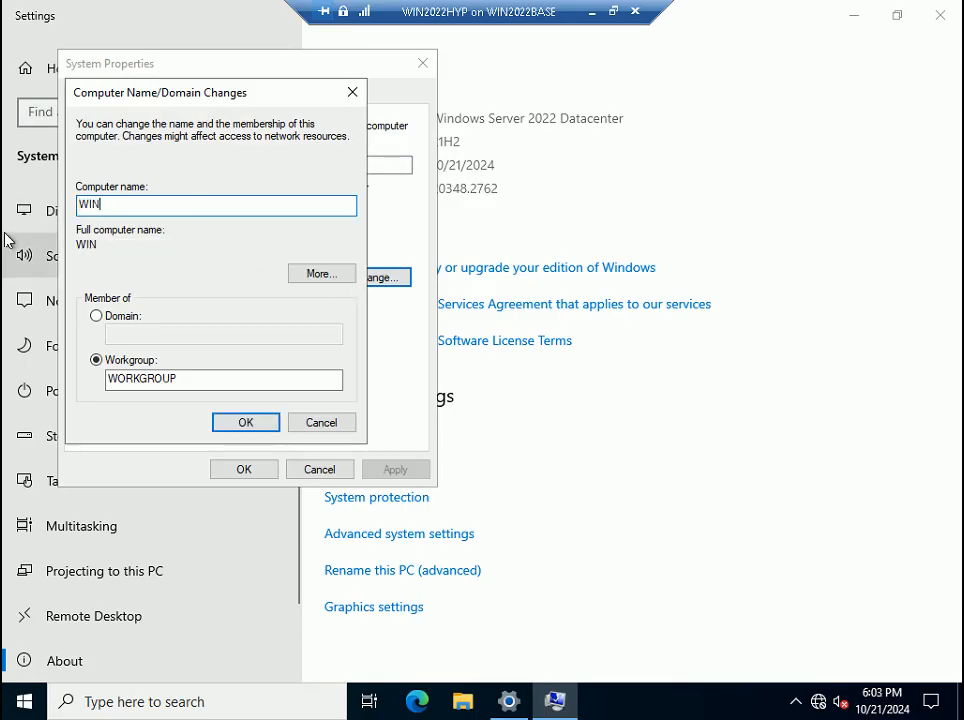
pyautogui.write('2022HYP')
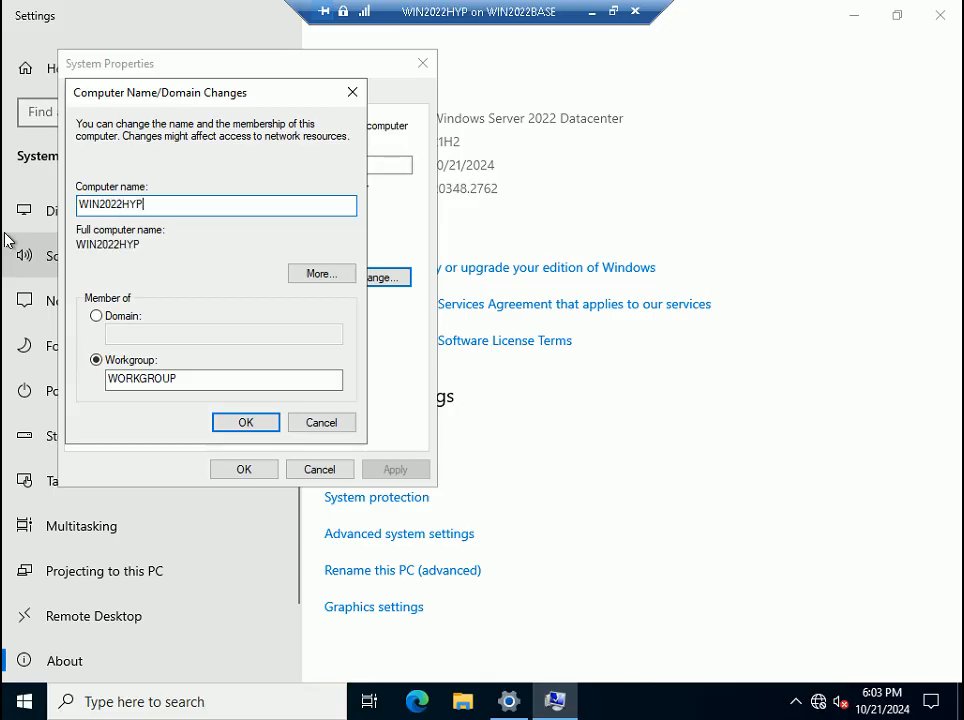
pyautogui.click(250, 423)
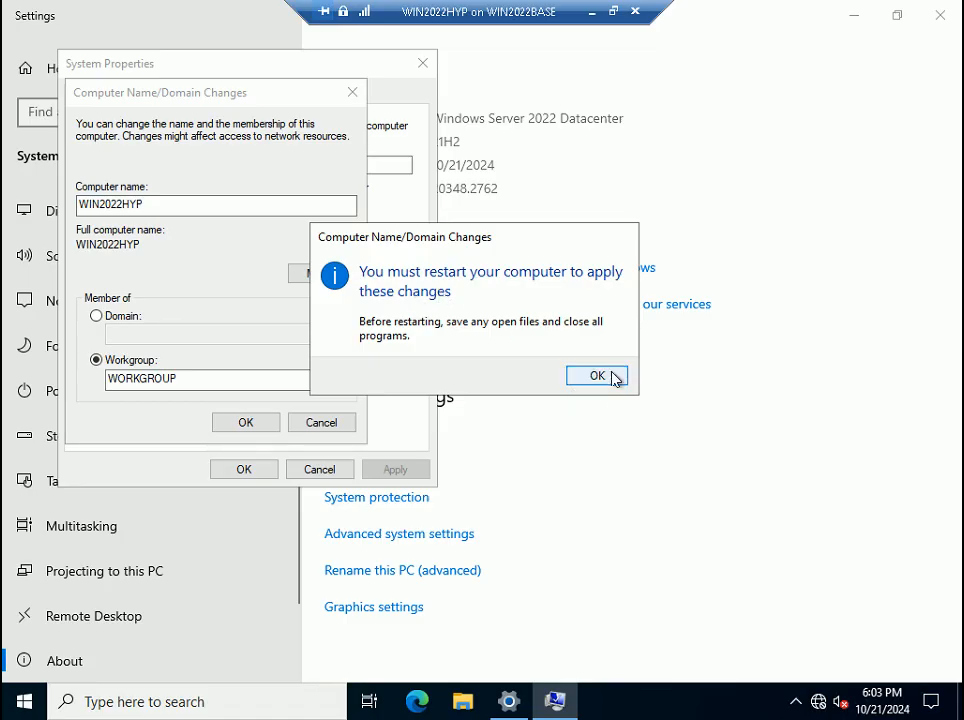
pyautogui.click(597, 376)
pyautogui.click(255, 470)
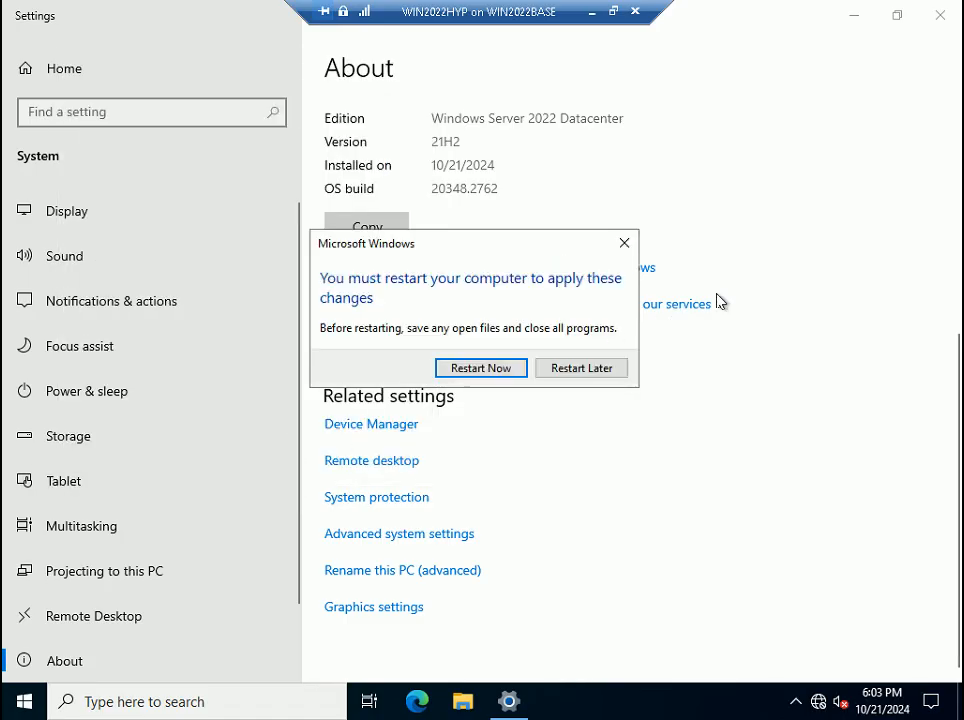
pyautogui.click(932, 17)
# - Restart the VM now and sign back in with the administrator password
pyautogui.click(486, 369)
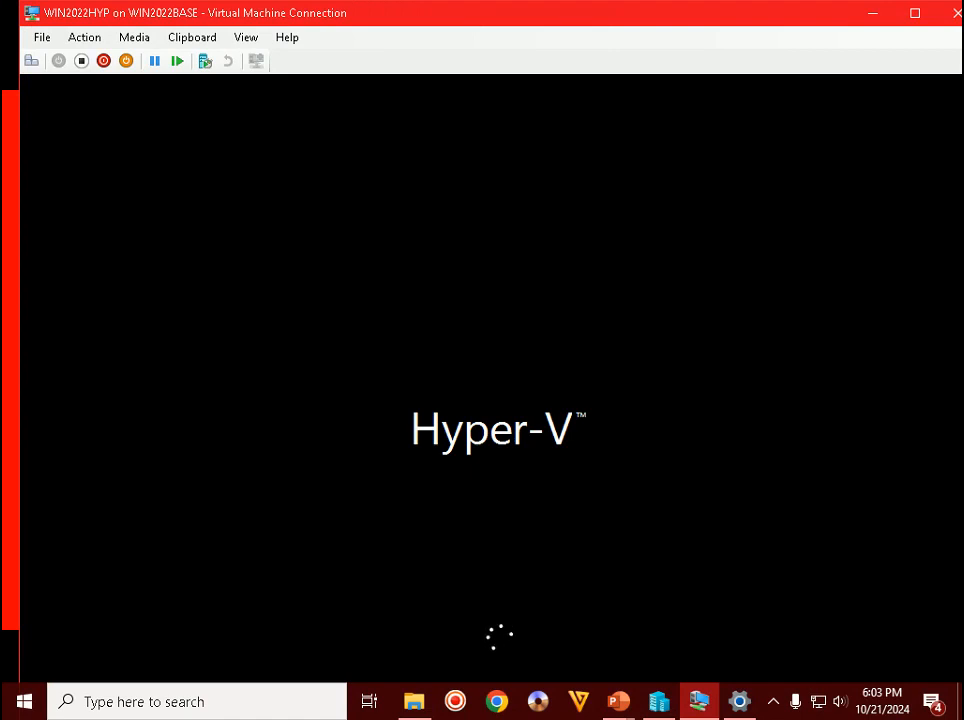
pyautogui.click(773, 701)
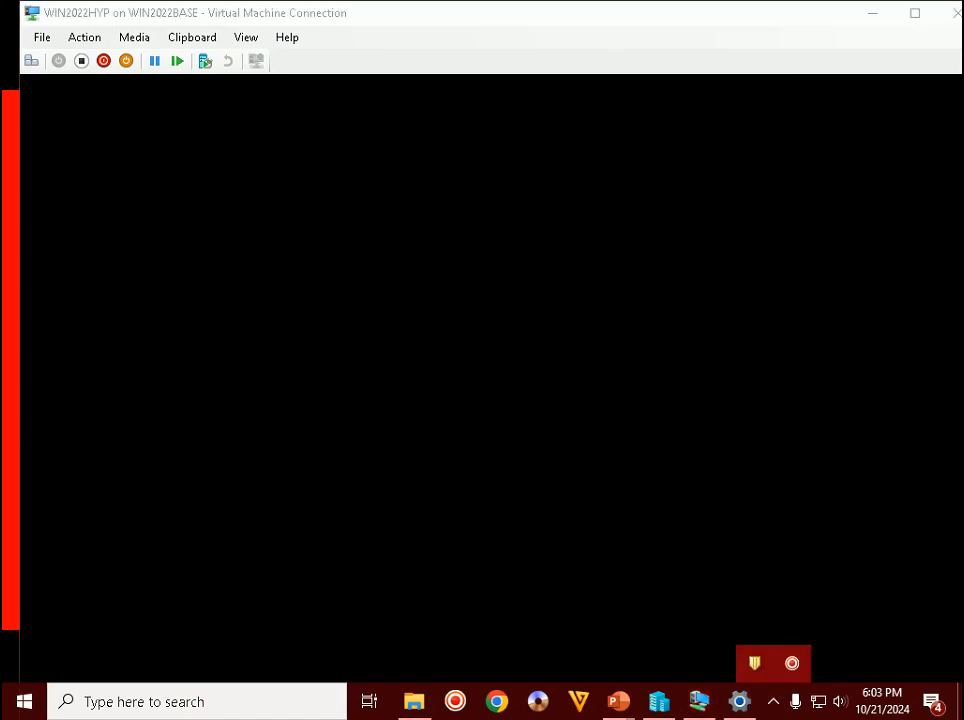
pyautogui.doubleClick(686, 15)
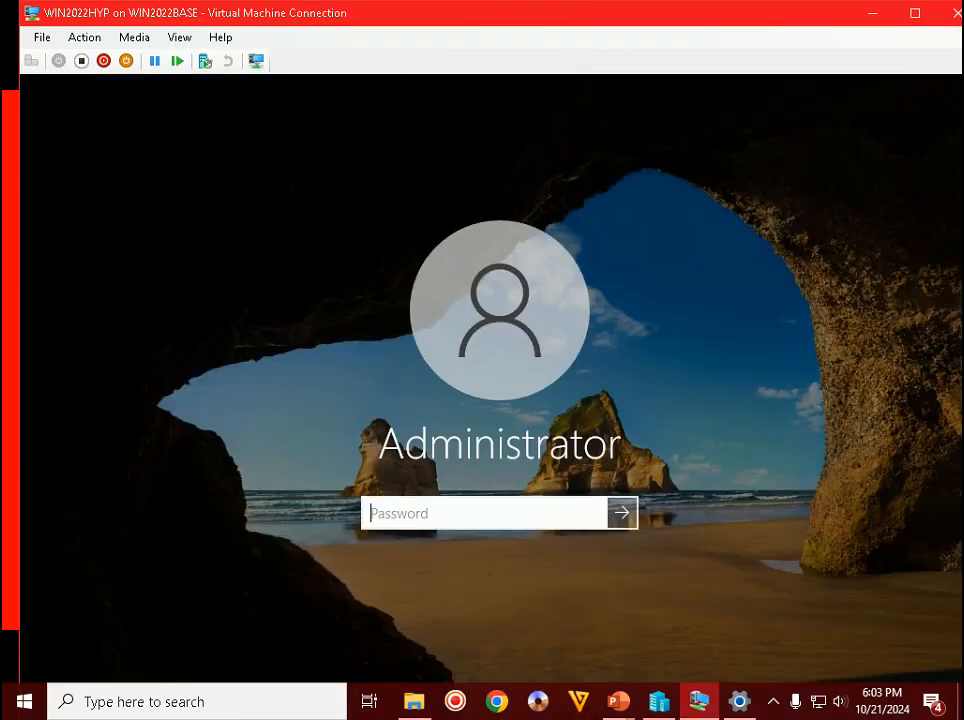
pyautogui.write('********')
pyautogui.press('Return')
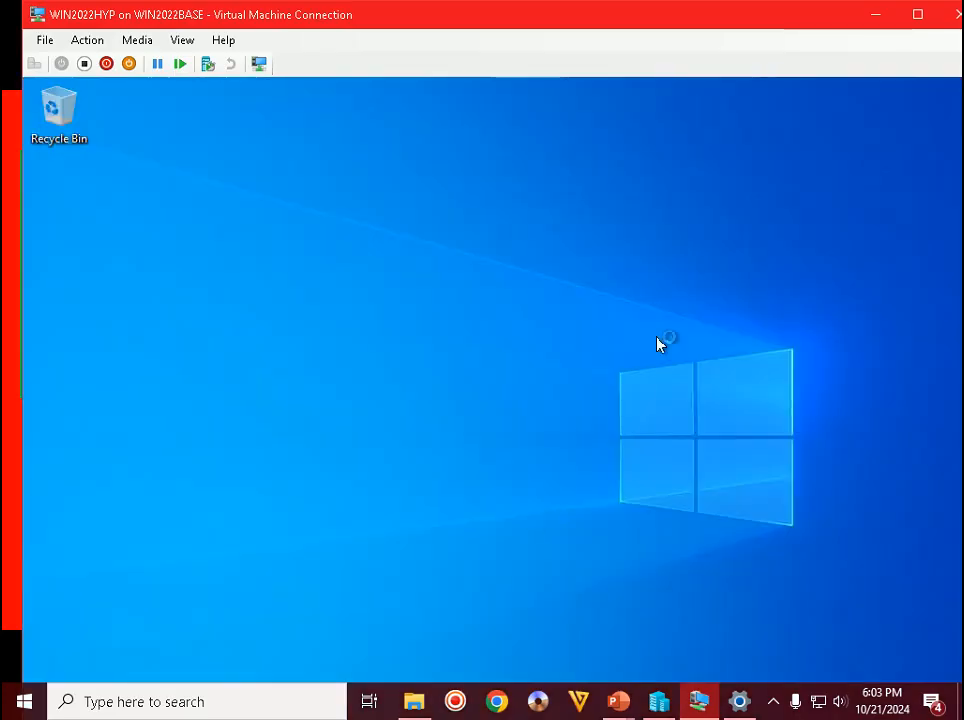
# - In full screen, check the About page shows device name WIN2022HYP, then close Settings
pyautogui.doubleClick(674, 26)
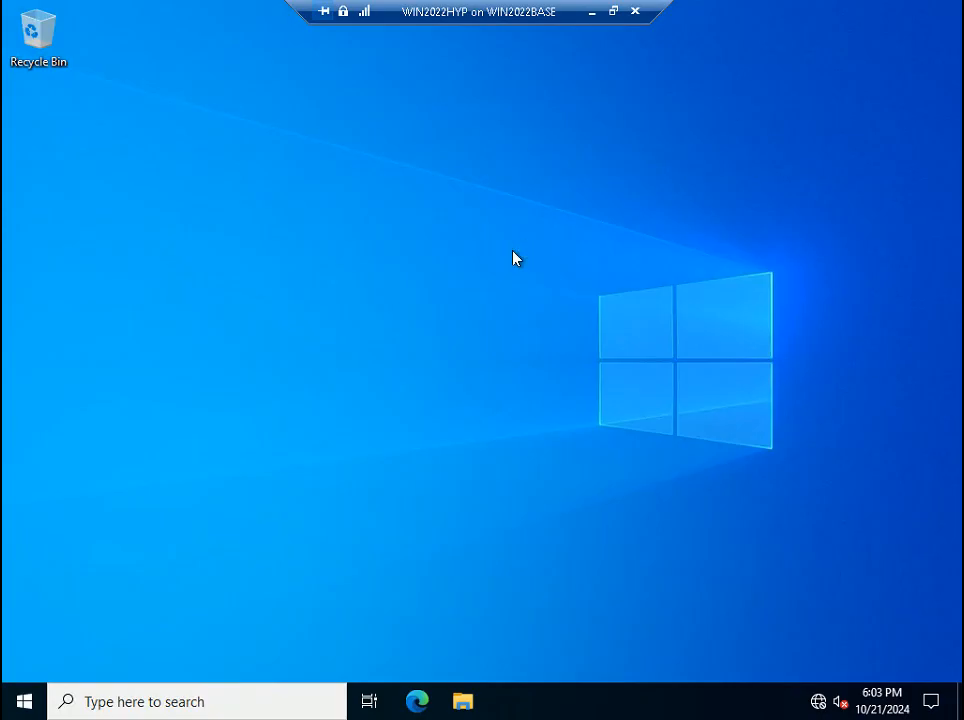
pyautogui.press('super+i')
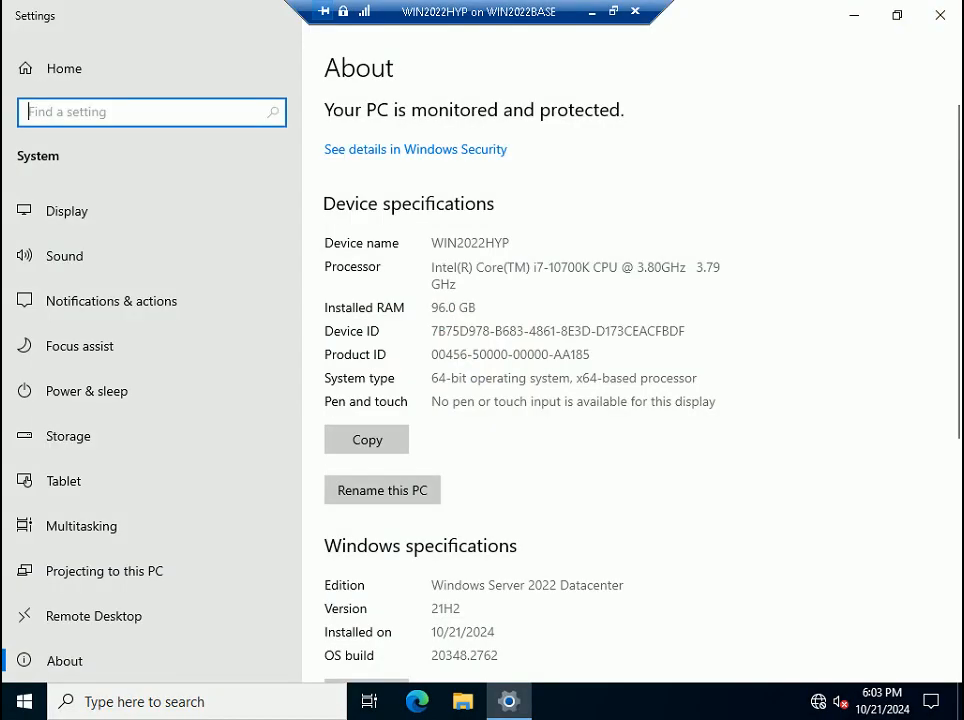
pyautogui.moveTo(431, 243); pyautogui.dragTo(509, 243)
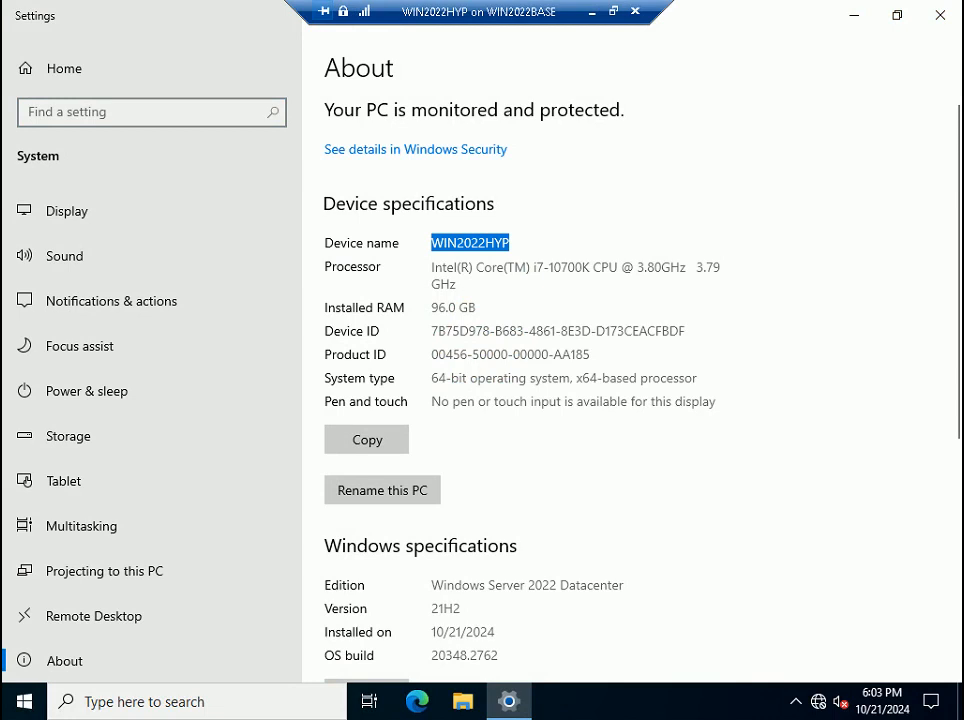
pyautogui.click(937, 15)
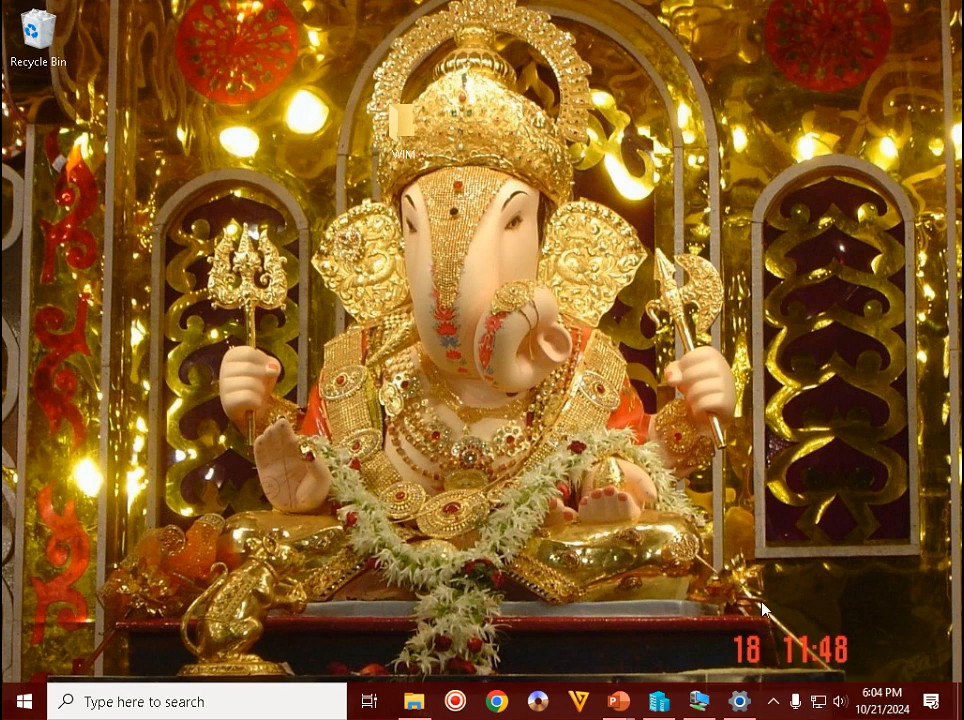
# - Advance the tutorial slide show to the Step 28 slide and switch back to Hyper-V Manager
pyautogui.moveTo(619, 702)
pyautogui.click(682, 624)
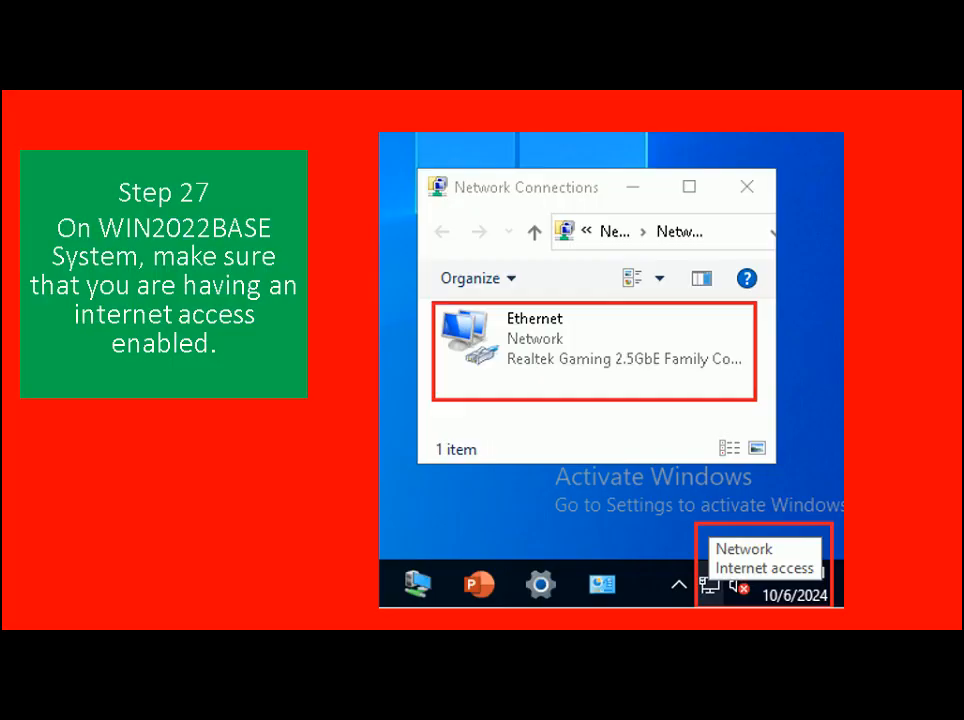
pyautogui.press('Right')
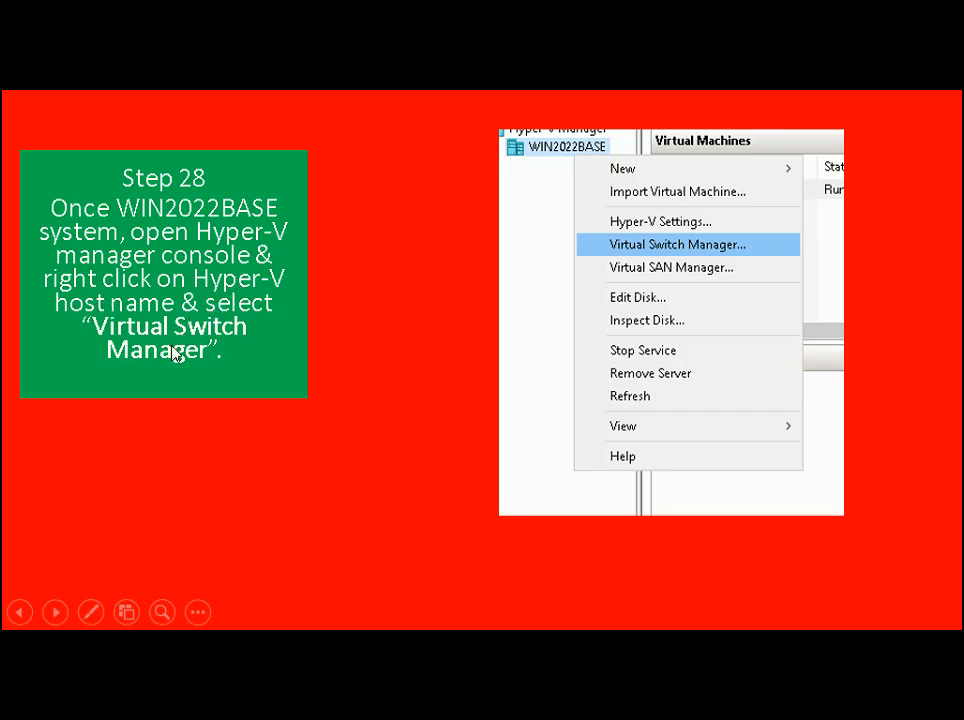
pyautogui.hotkey('alt', 'Tab')
pyautogui.hotkey('alt', 'Tab')
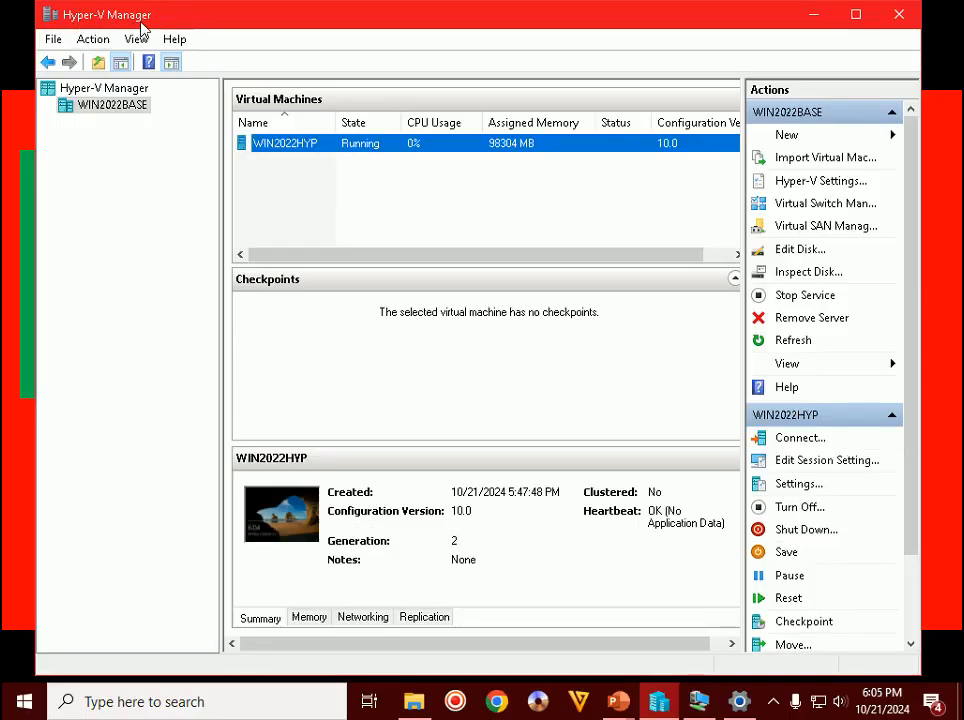
# - Open Virtual Switch Manager on WIN2022BASE, create an External virtual switch, and advance the tutorial slide
pyautogui.rightClick(122, 111)
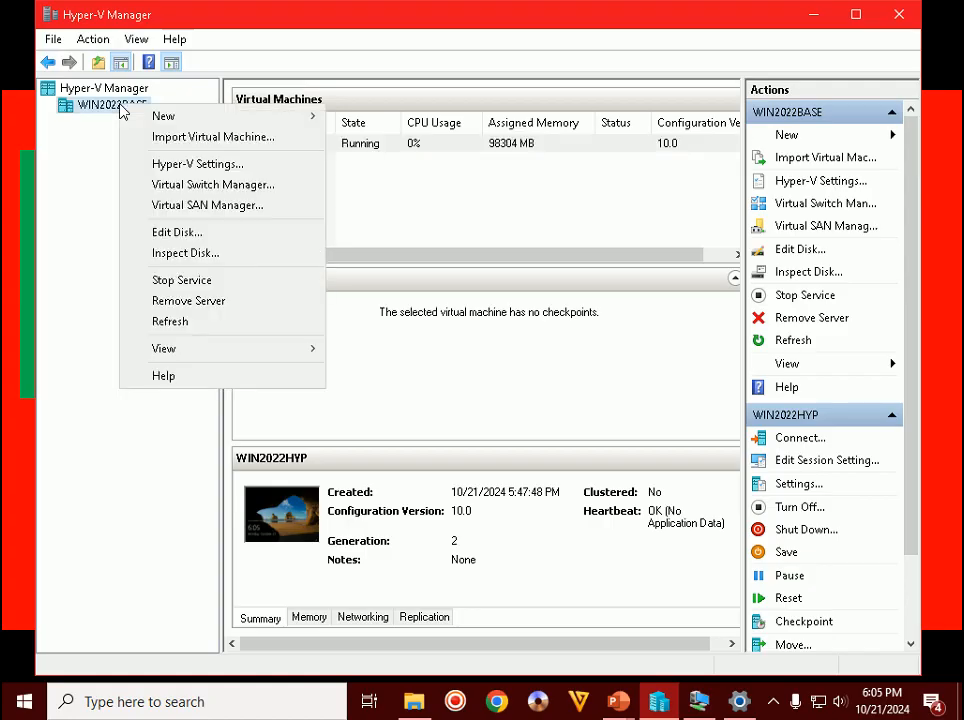
pyautogui.click(216, 186)
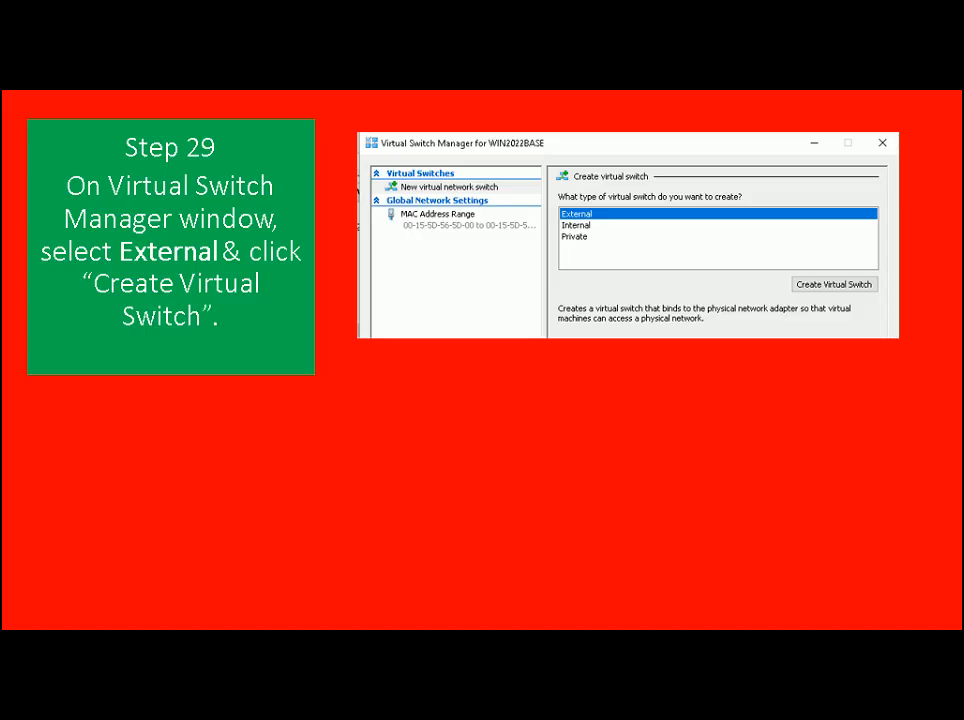
pyautogui.hotkey('alt', 'Tab')
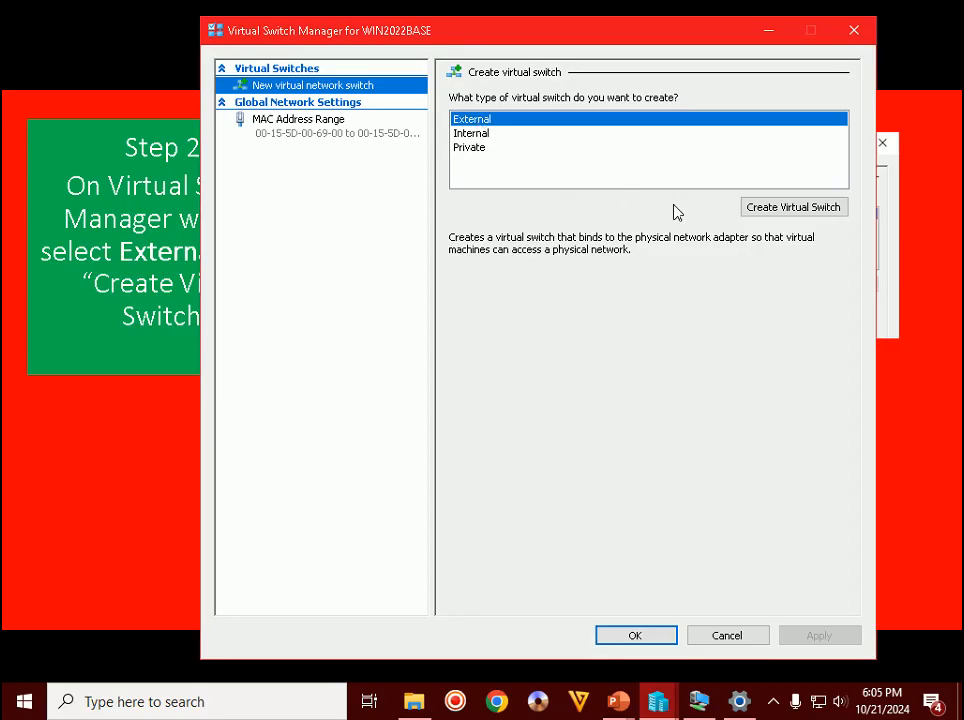
pyautogui.click(786, 208)
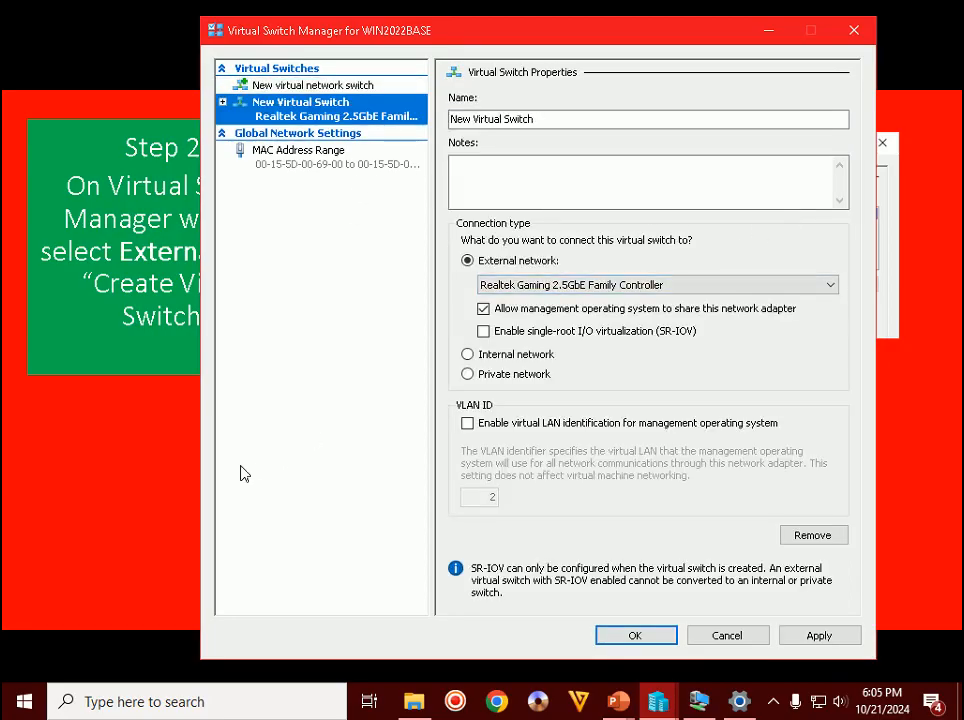
pyautogui.hotkey('alt', 'Tab')
pyautogui.press('Right')
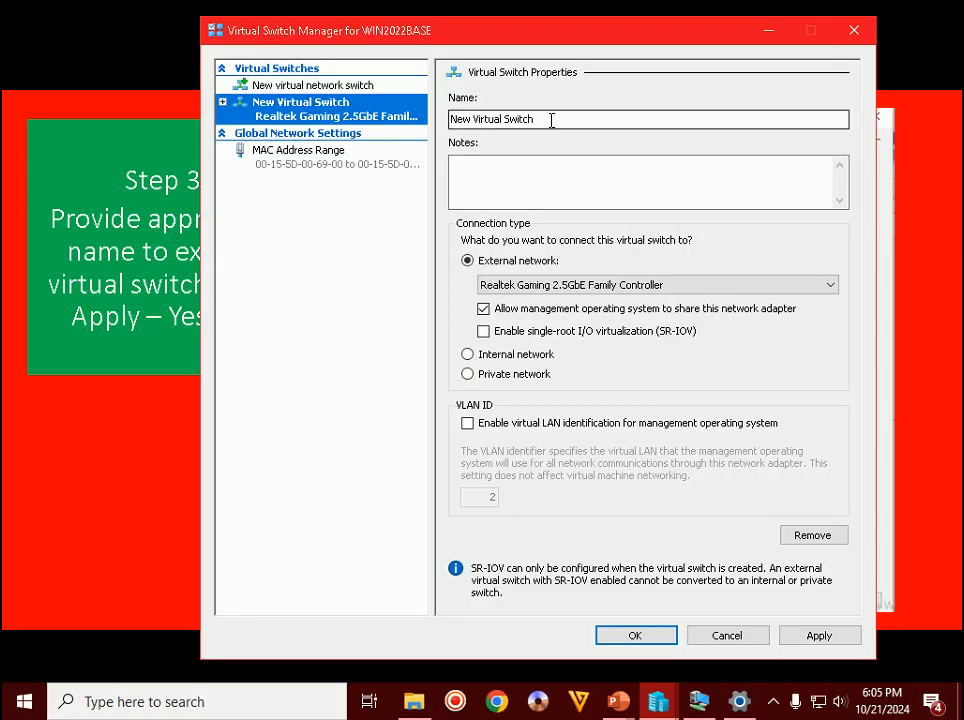
# - Name the switch EXT, apply it, accept the network disruption warning, and return to the slide show
pyautogui.moveTo(553, 118); pyautogui.dragTo(6, 73)
pyautogui.write('EXT')
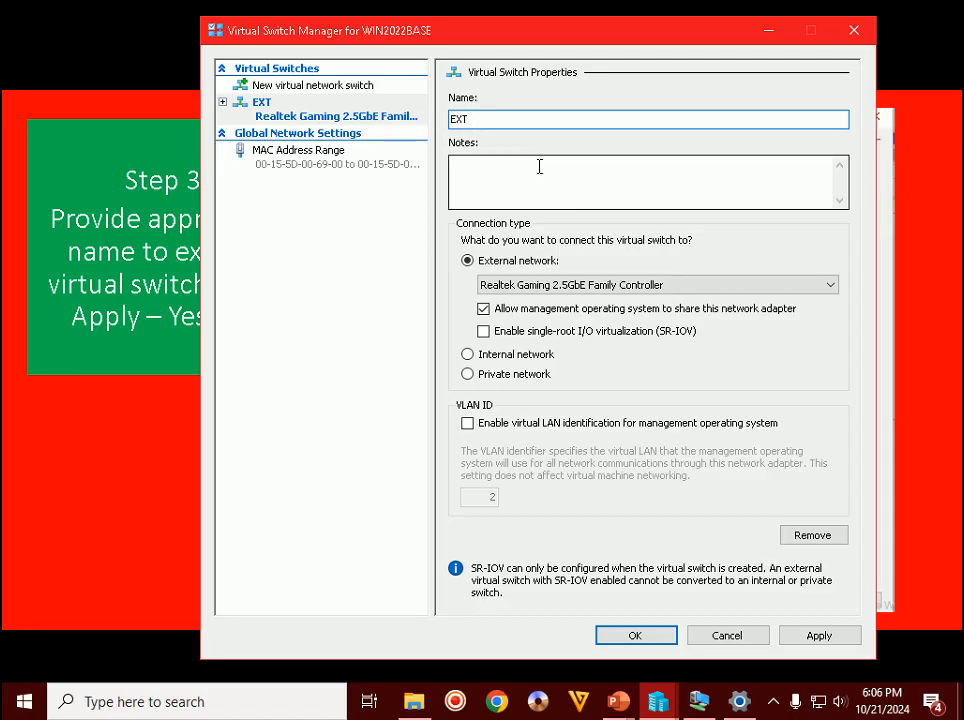
pyautogui.click(818, 636)
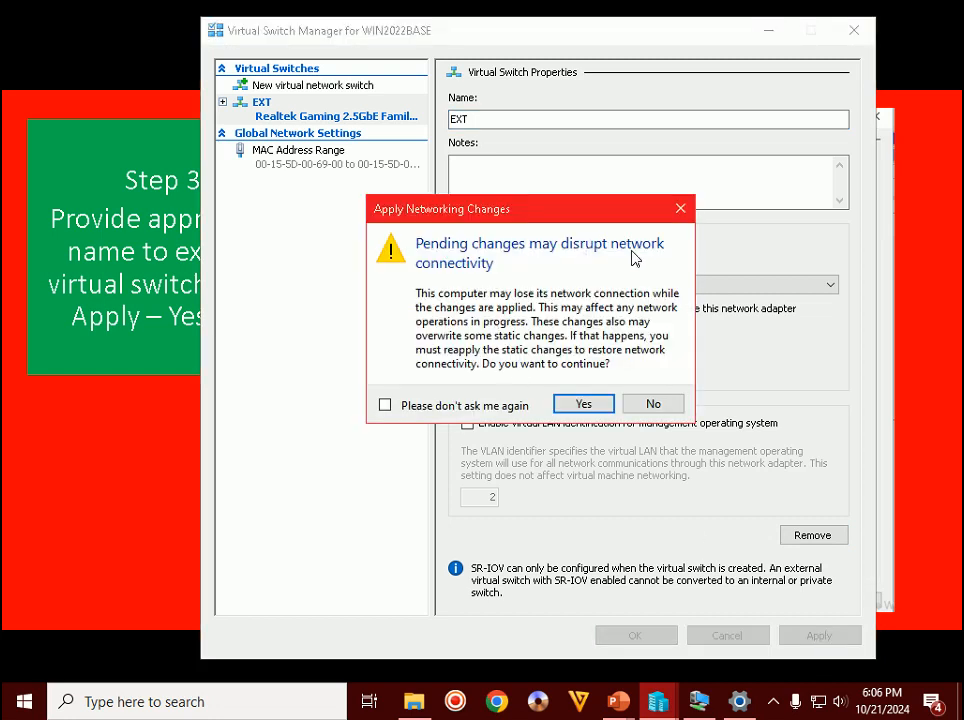
pyautogui.click(592, 410)
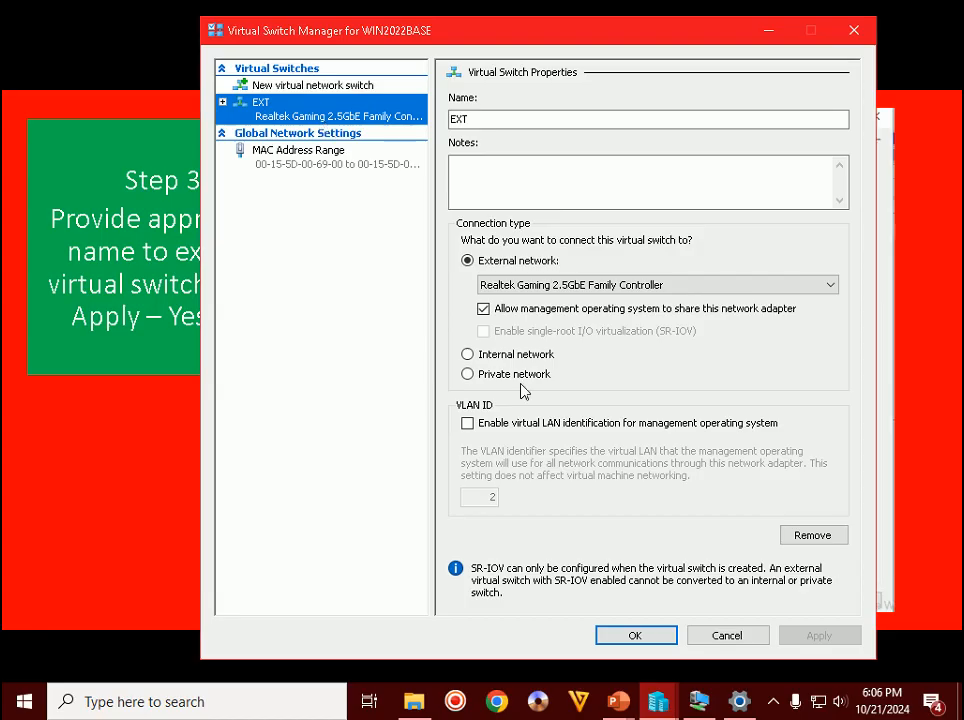
pyautogui.click(632, 636)
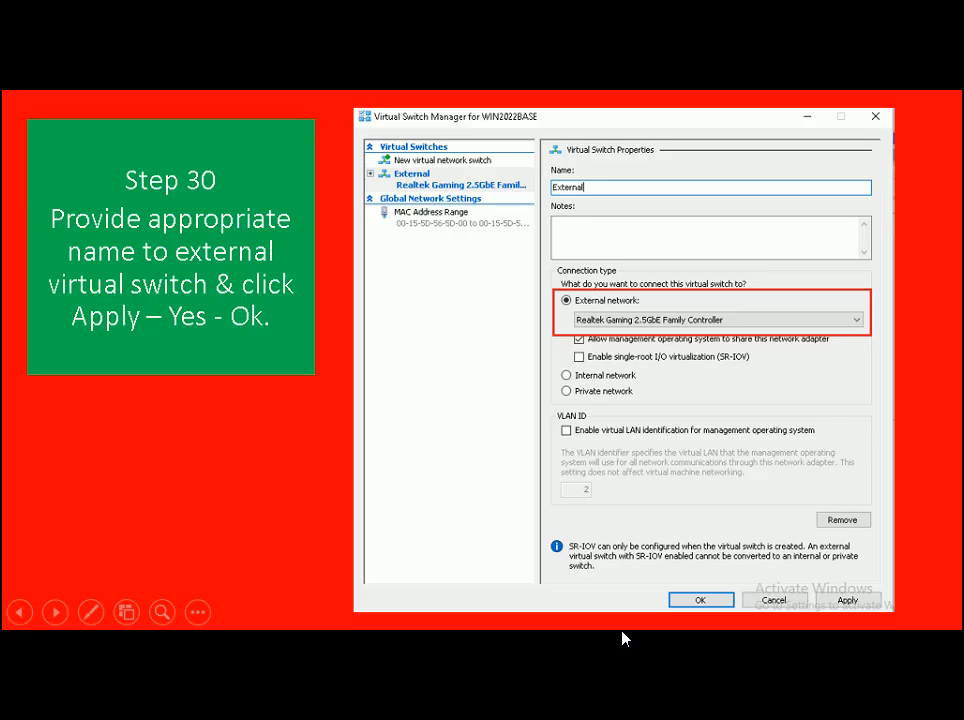
# - Advance the tutorial to the Step 31 network-adapter slide and return to Hyper-V Manager
pyautogui.click(622, 637)
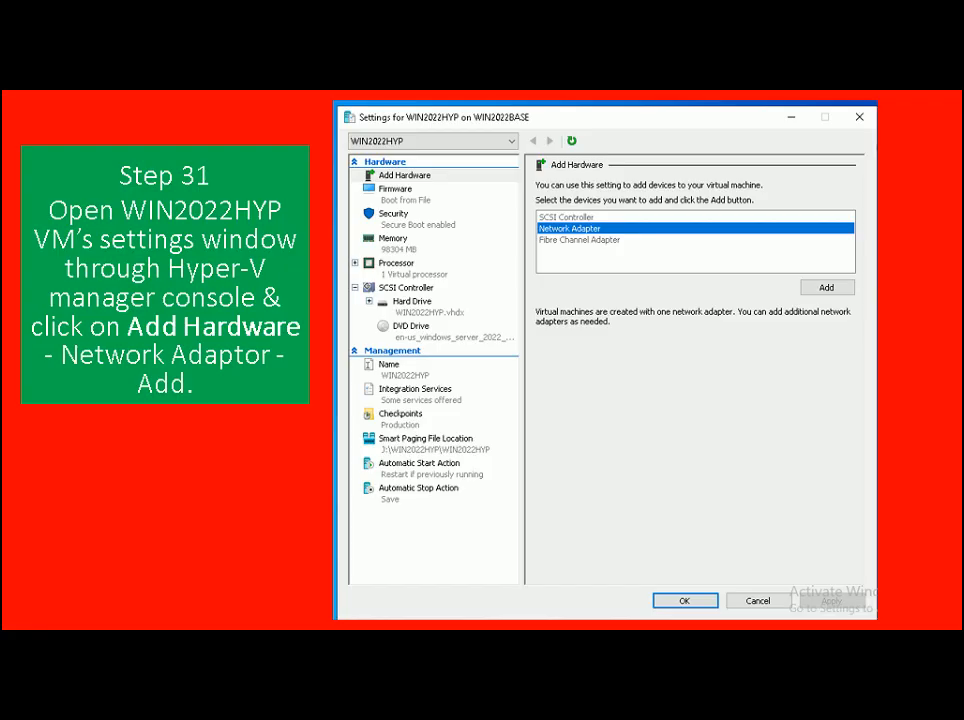
pyautogui.hotkey('alt', 'Tab')
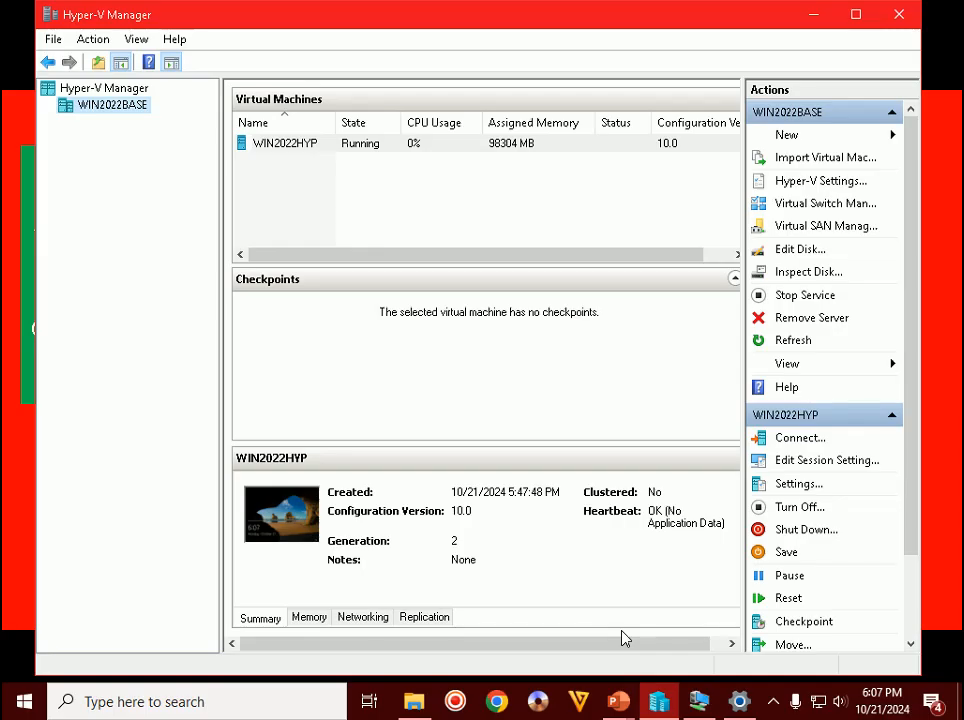
# - In WIN2022HYP's Settings, connect the Network Adapter to the EXT virtual switch and apply
pyautogui.rightClick(297, 147)
pyautogui.click(322, 204)
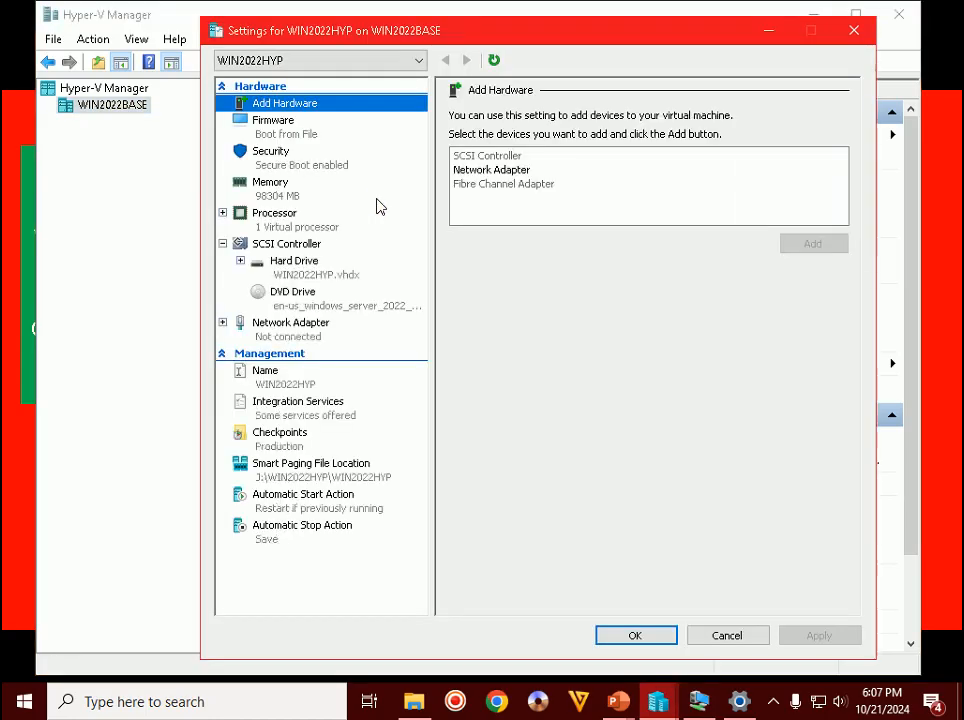
pyautogui.click(295, 338)
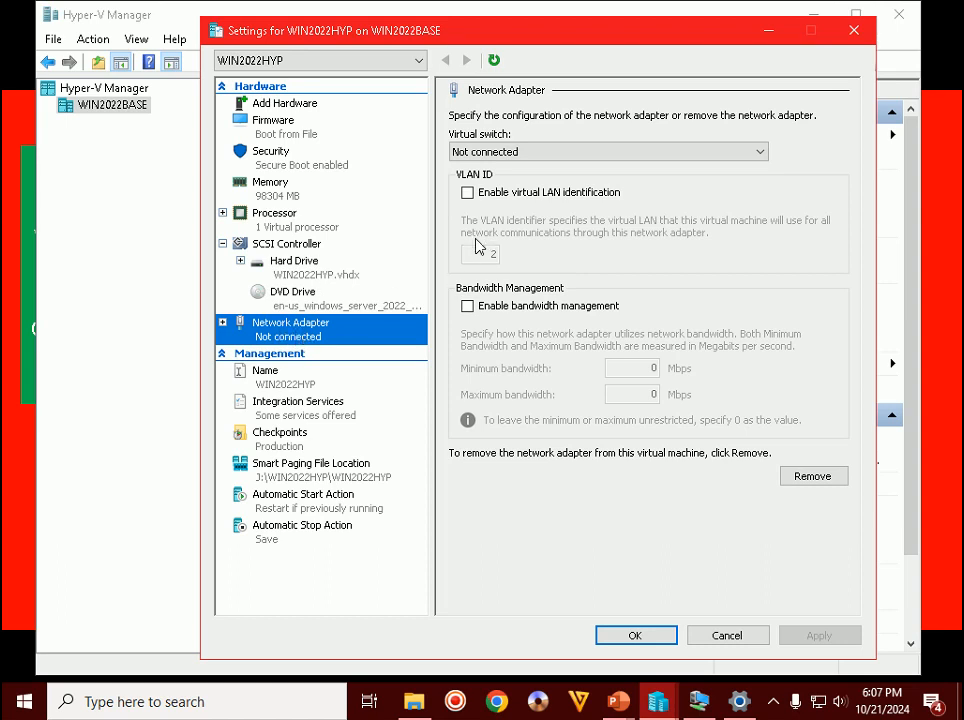
pyautogui.click(538, 153)
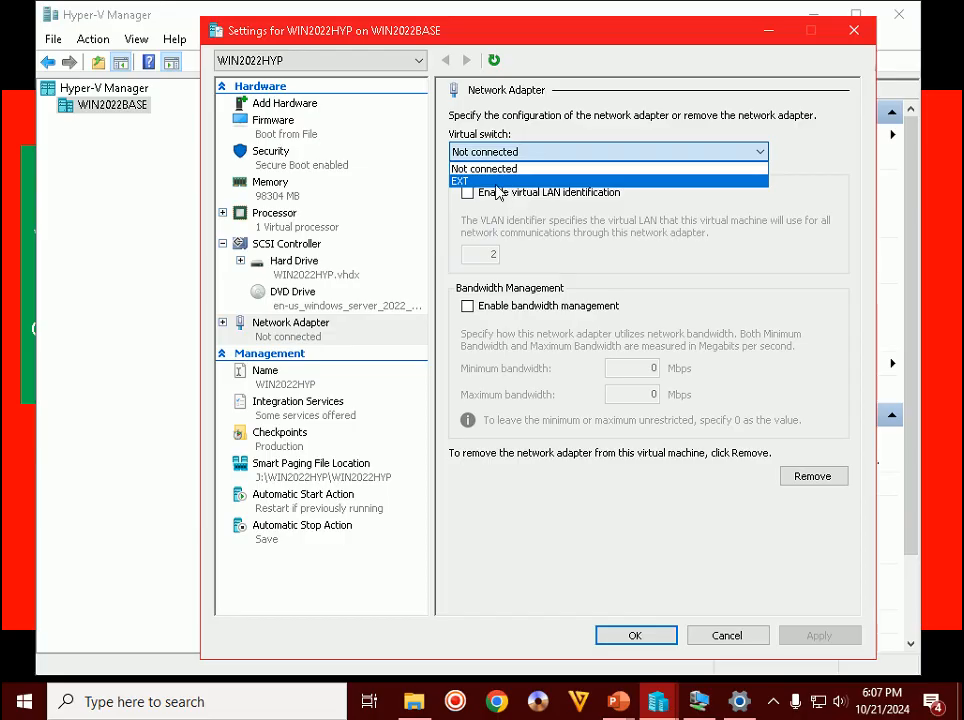
pyautogui.click(468, 181)
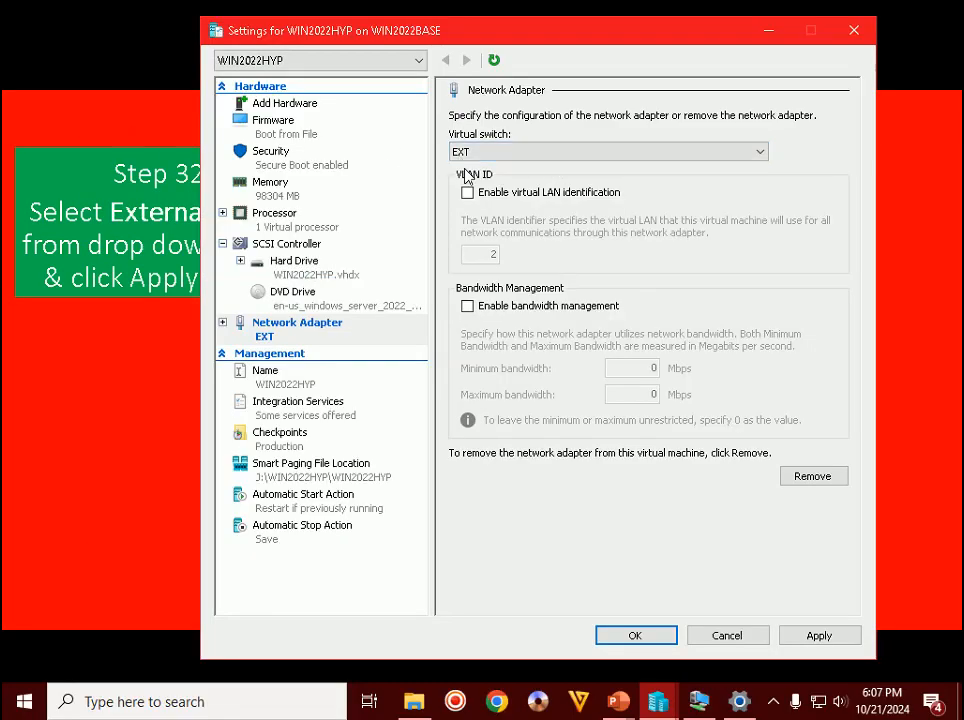
pyautogui.click(815, 636)
pyautogui.click(638, 640)
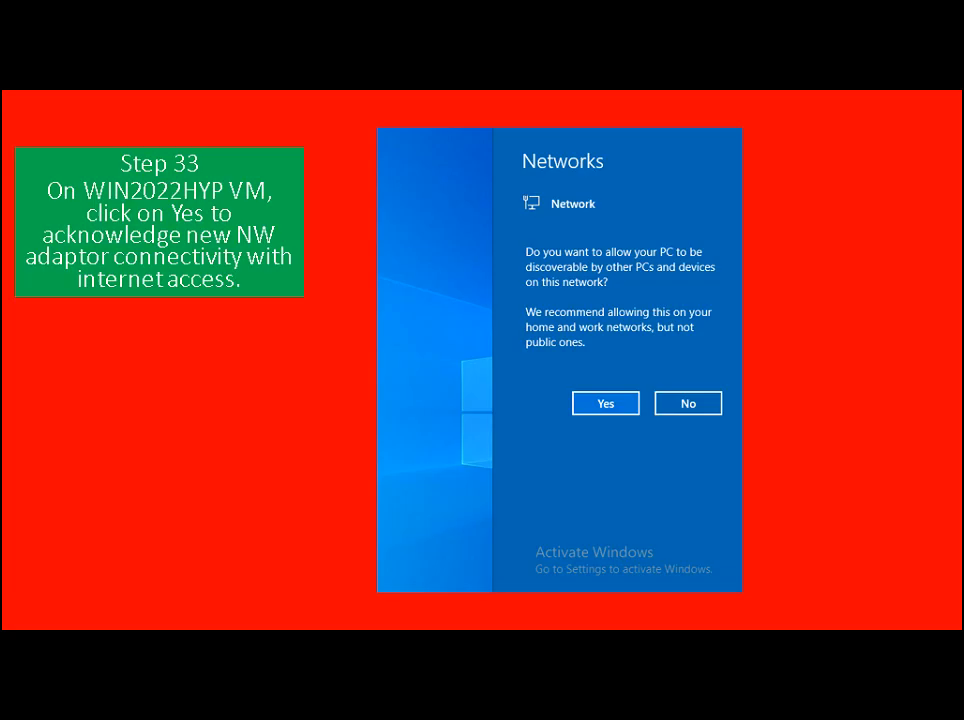
# - Switch from the Step 33 slide to the WIN2022HYP Virtual Machine Connection window
pyautogui.hotkey('alt', 'Tab')
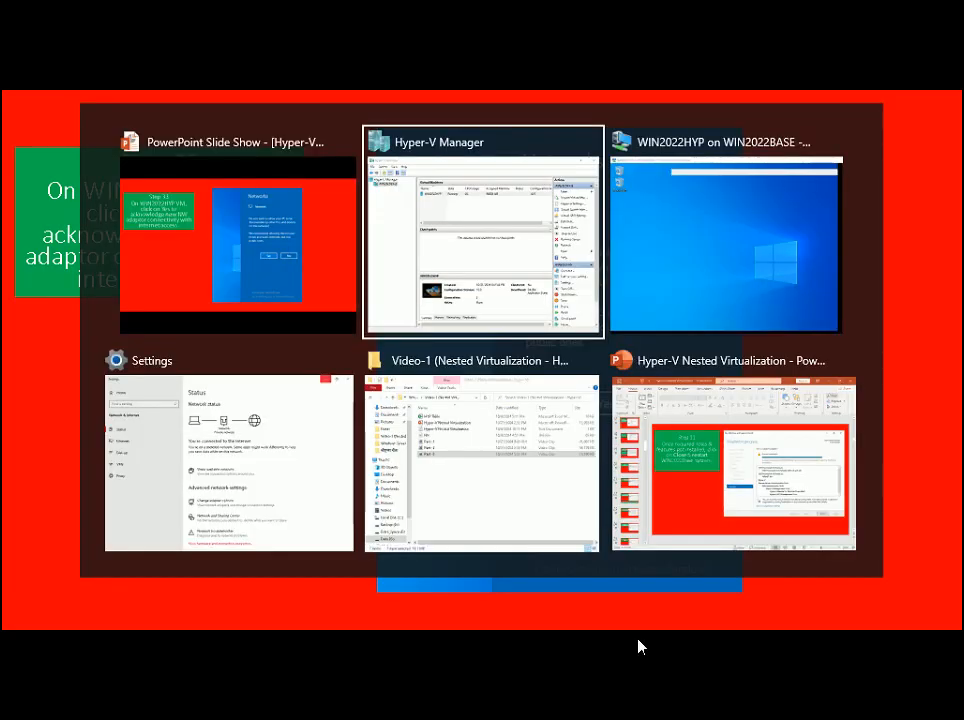
pyautogui.hotkey('alt', 'Tab')
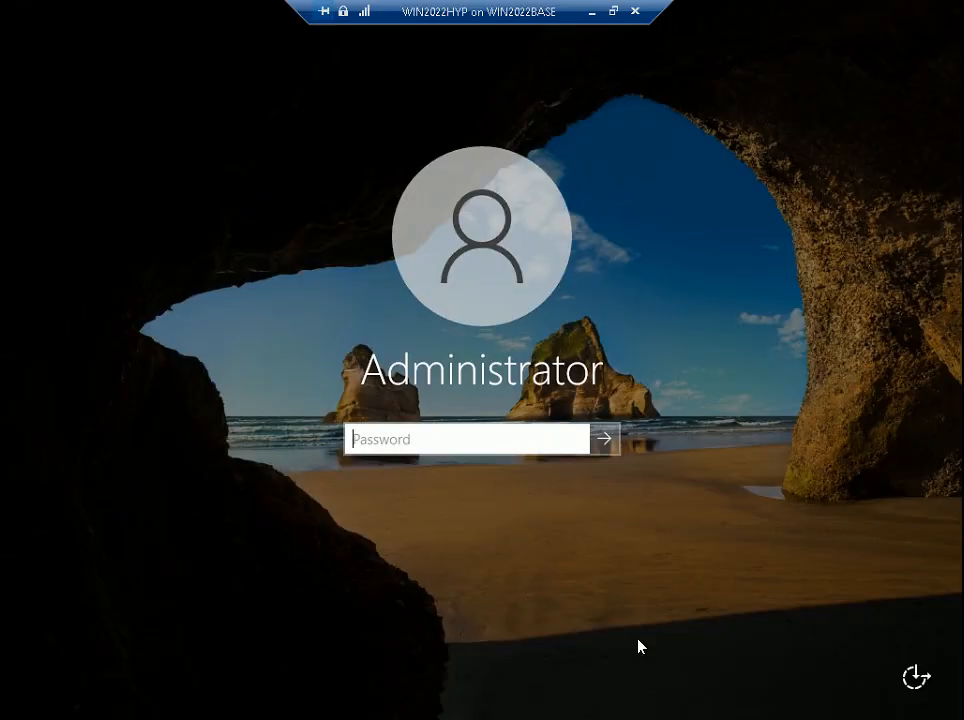
# - Sign in to WIN2022HYP as Administrator with the account password
pyautogui.write('********')
pyautogui.press('Return')
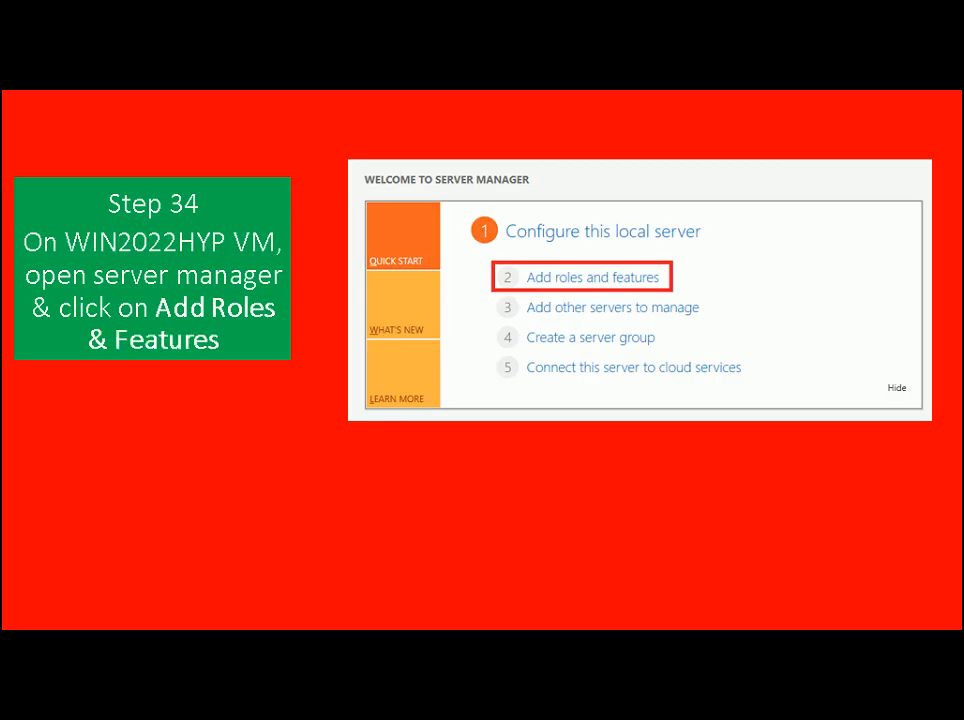
# - Bring the WIN2022HYP VM window forward and launch Server Manager by running 'servermanager'
pyautogui.hotkey('alt', 'Tab')
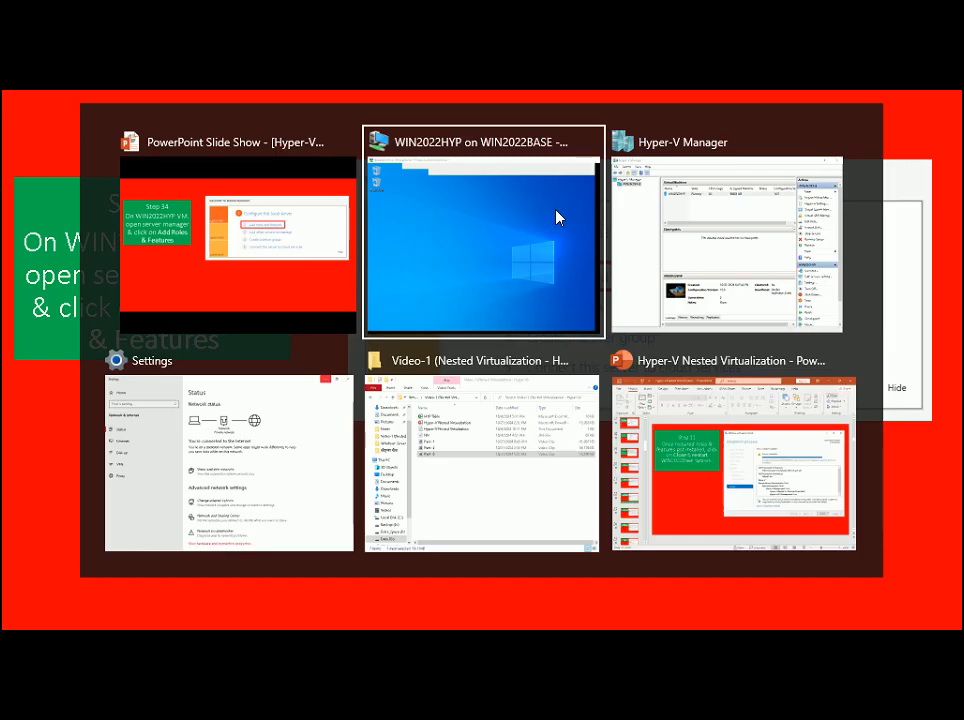
pyautogui.click(558, 217)
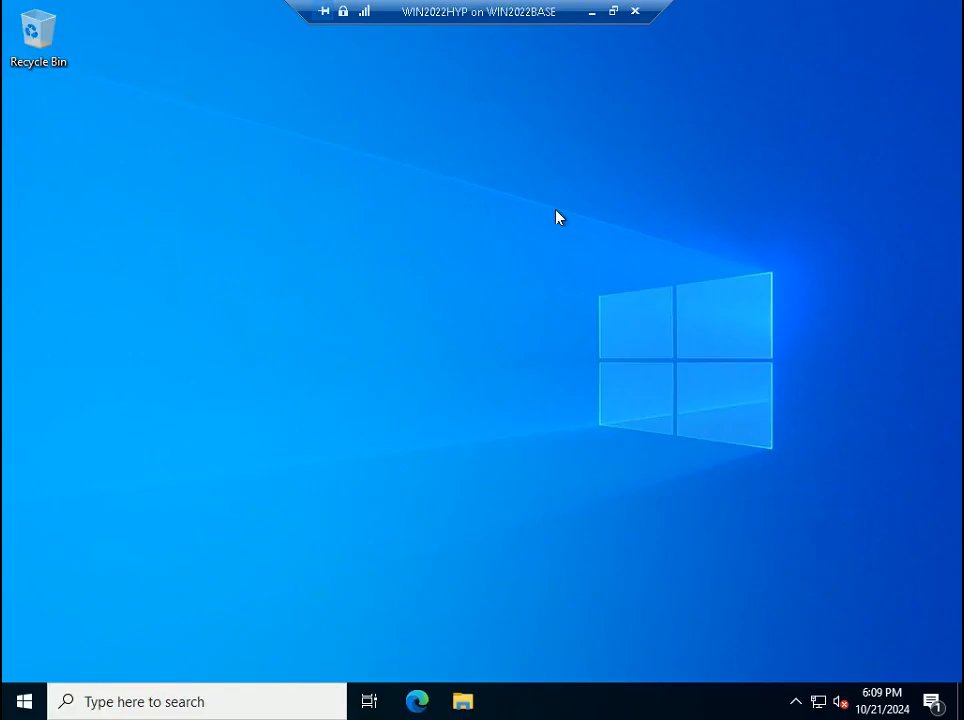
pyautogui.press('super+r')
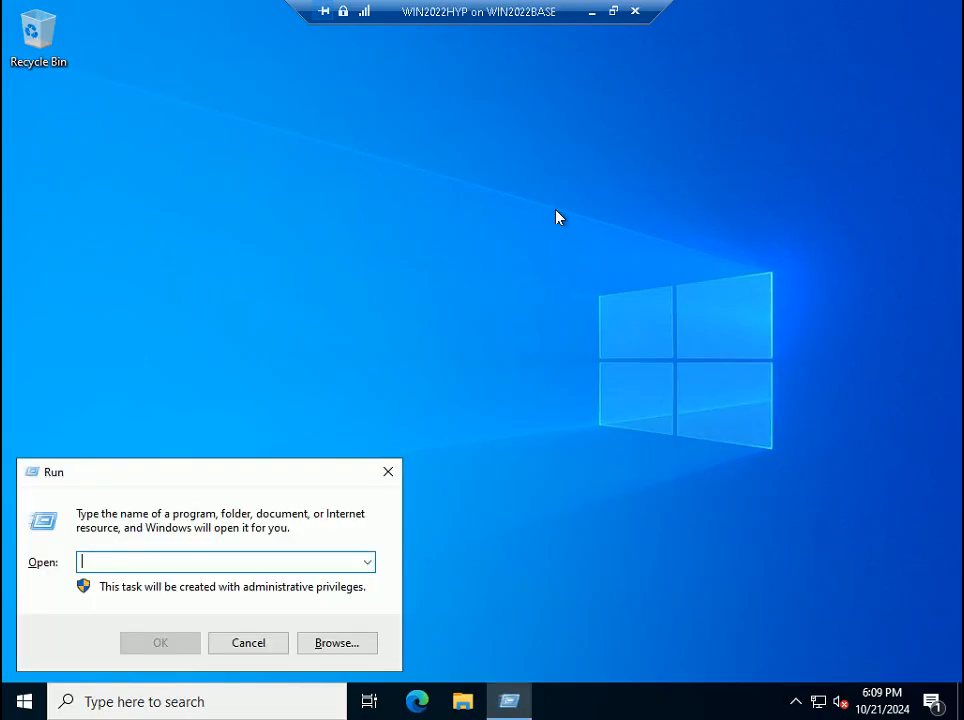
pyautogui.write('serve')
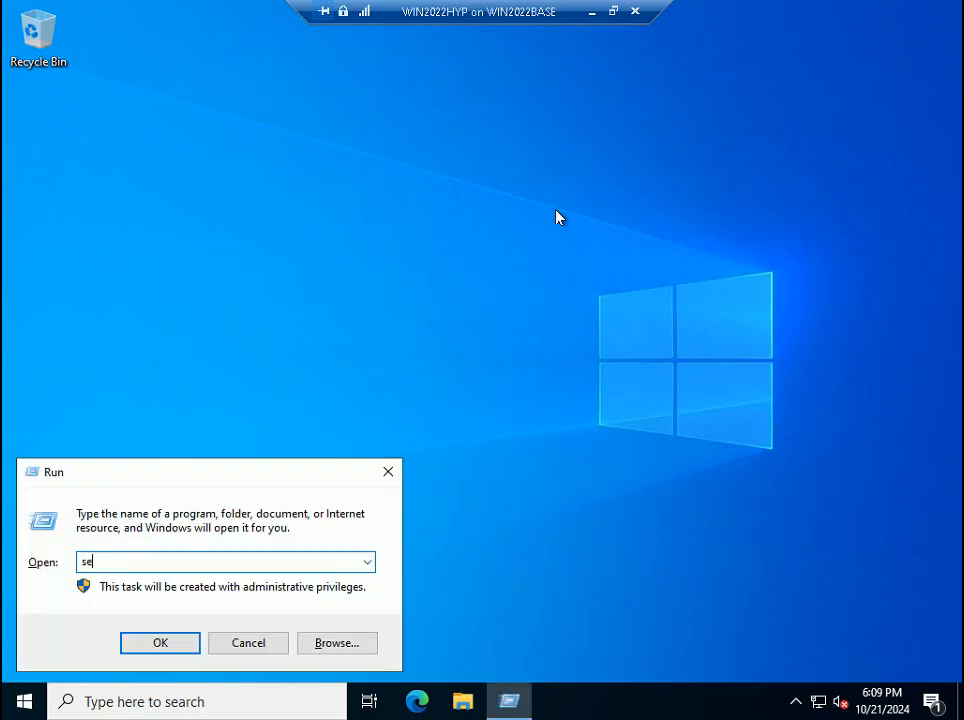
pyautogui.write('rmanager')
pyautogui.press('Return')
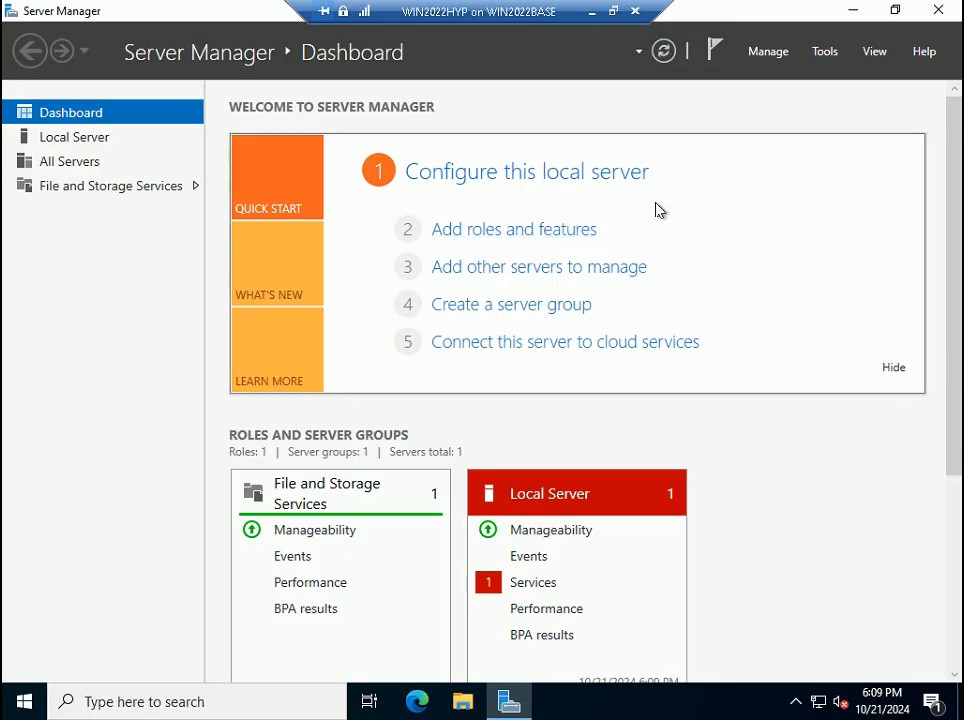
# - Launch Add roles and features from the Dashboard, glance at the next tutorial slide, and return to the VM
pyautogui.click(558, 232)
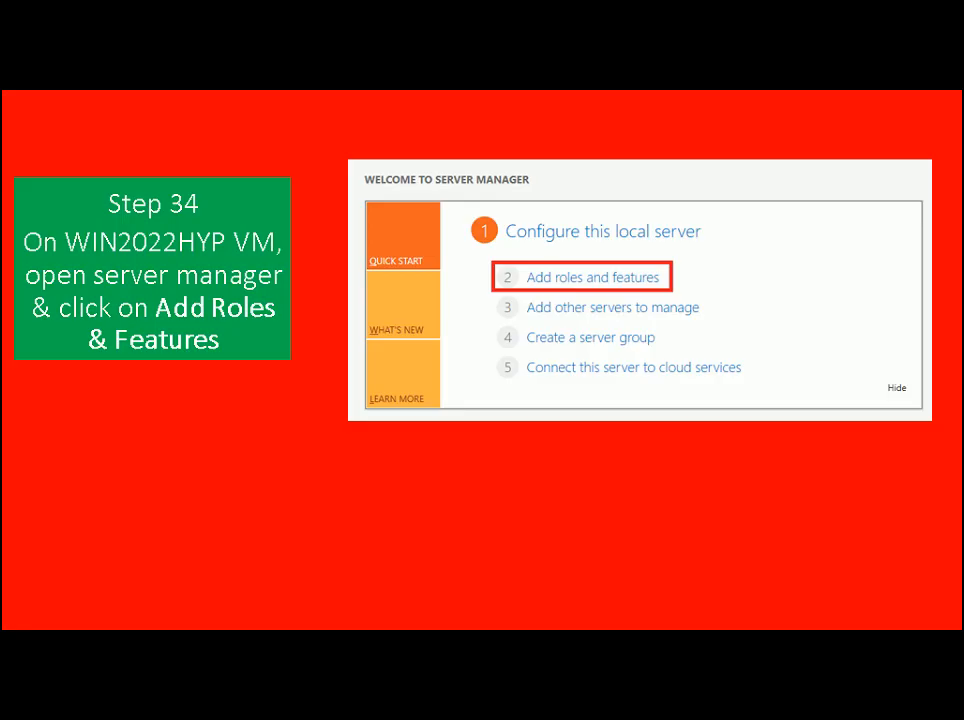
pyautogui.press('Right')
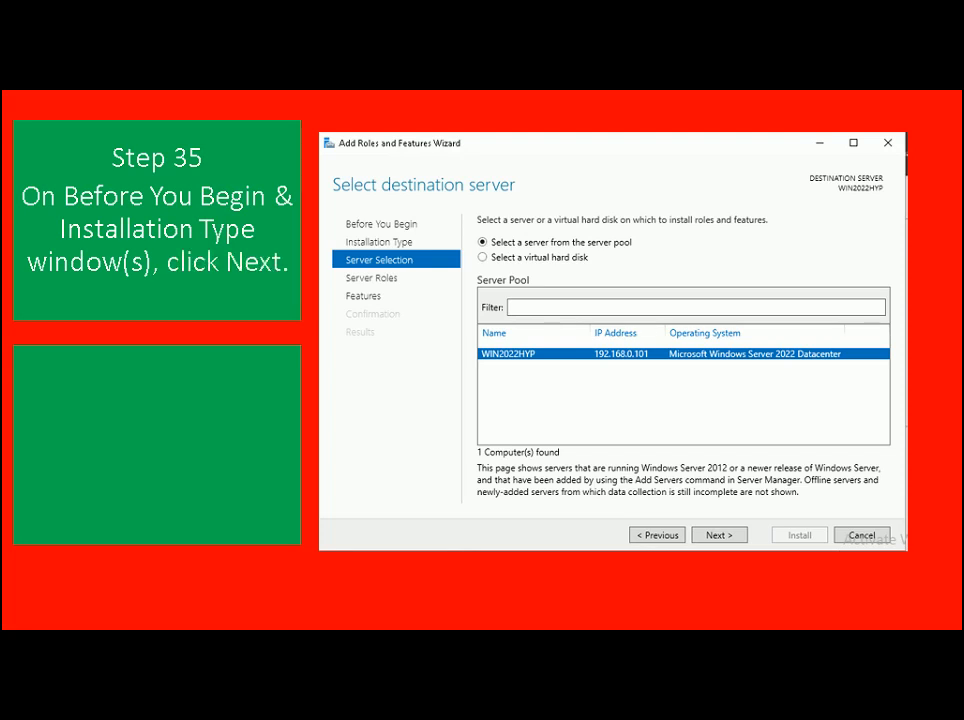
pyautogui.hotkey('alt', 'Tab')
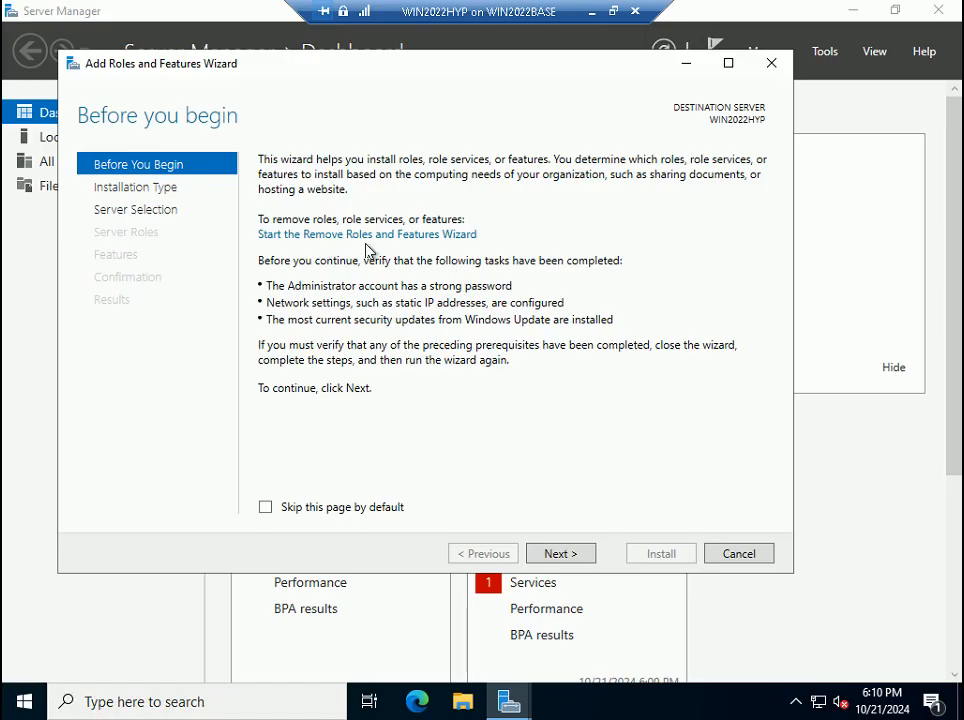
# - Advance the wizard past Before You Begin, role-based installation, and WIN2022HYP server selection
pyautogui.click(566, 556)
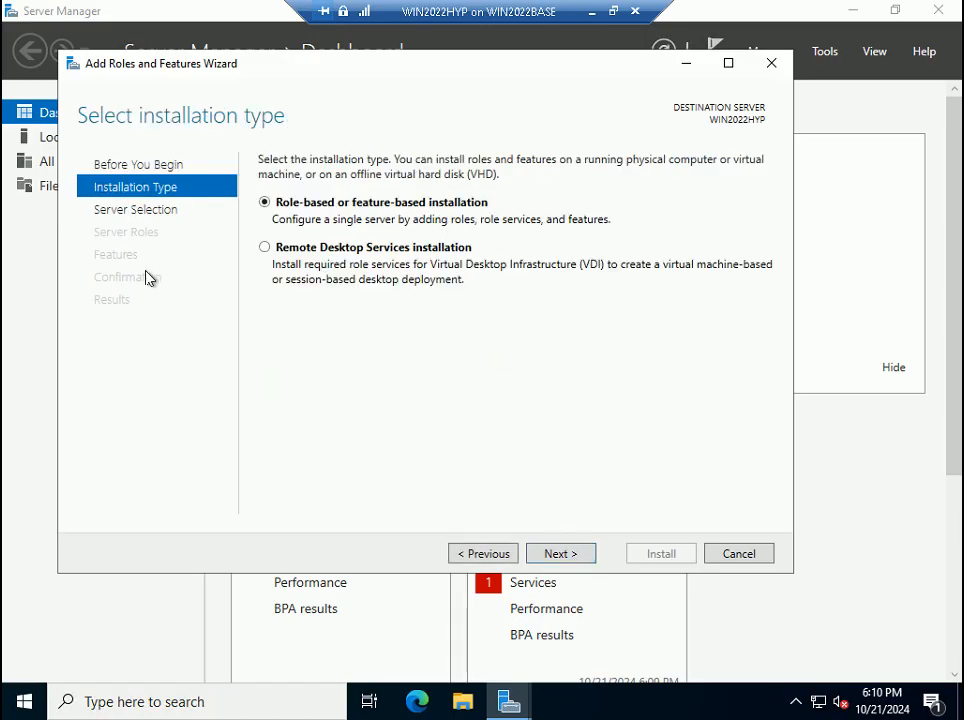
pyautogui.click(558, 556)
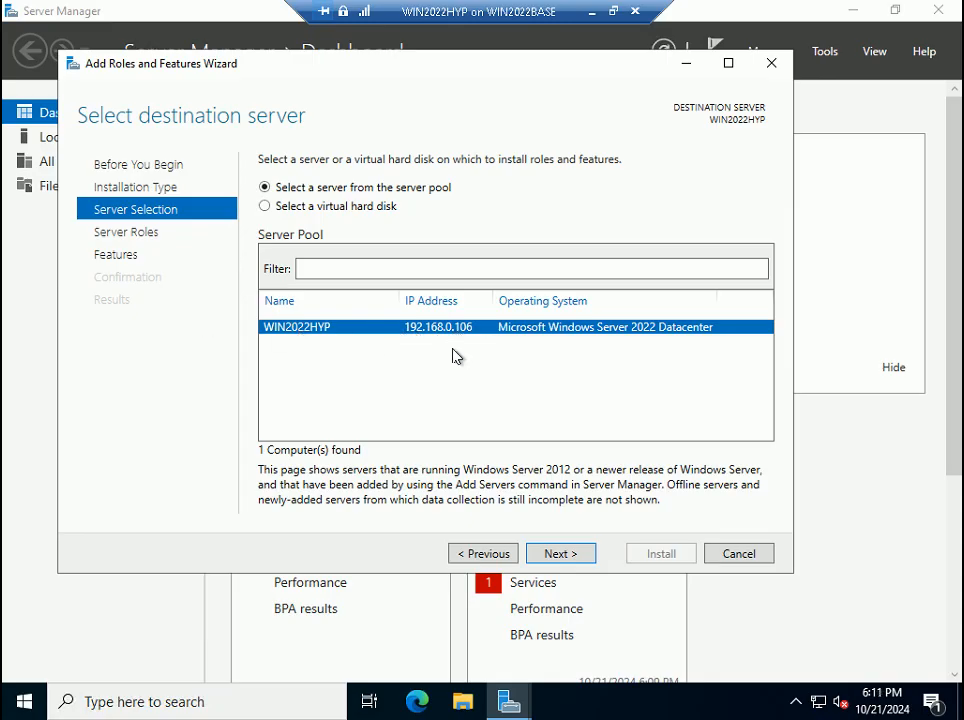
pyautogui.click(557, 555)
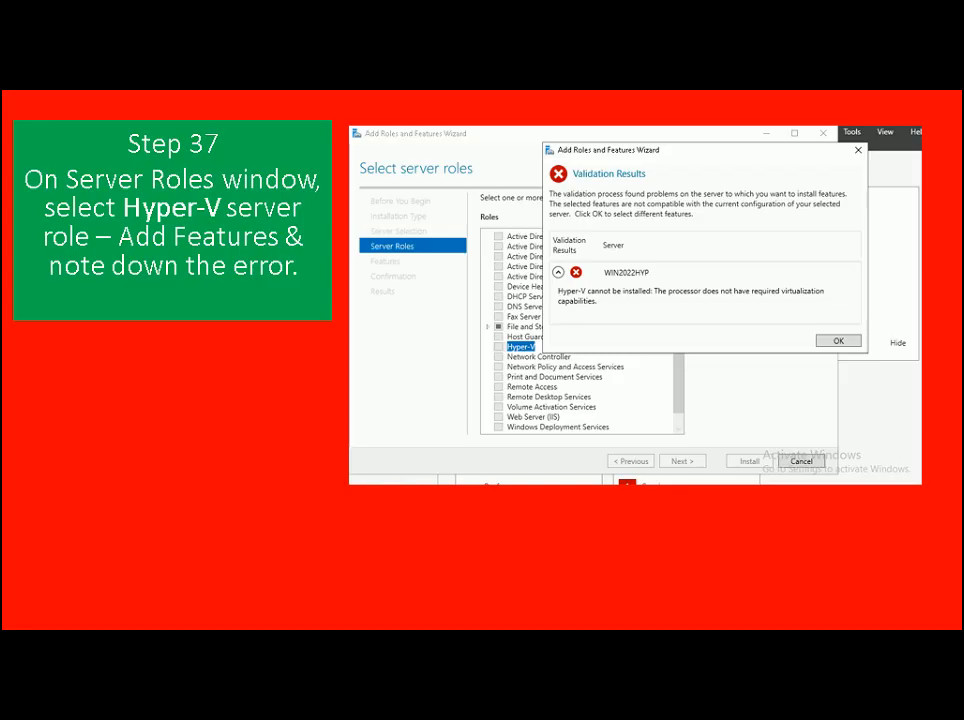
# - Tick Hyper-V, accept its management tools, and dismiss the processor-virtualization validation error
pyautogui.hotkey('alt', 'Tab')
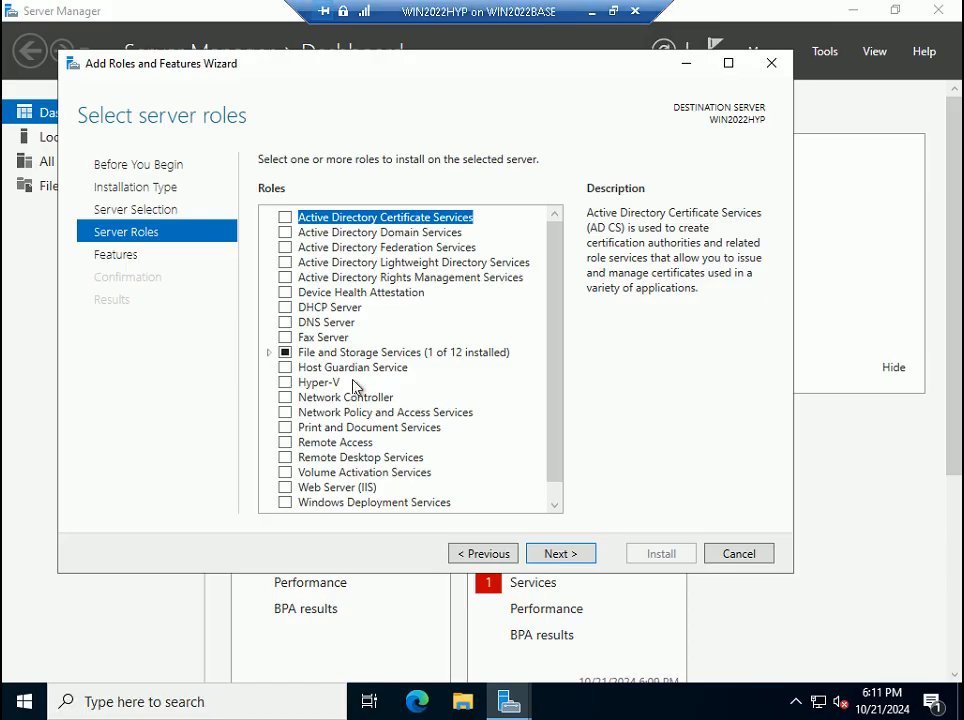
pyautogui.click(285, 384)
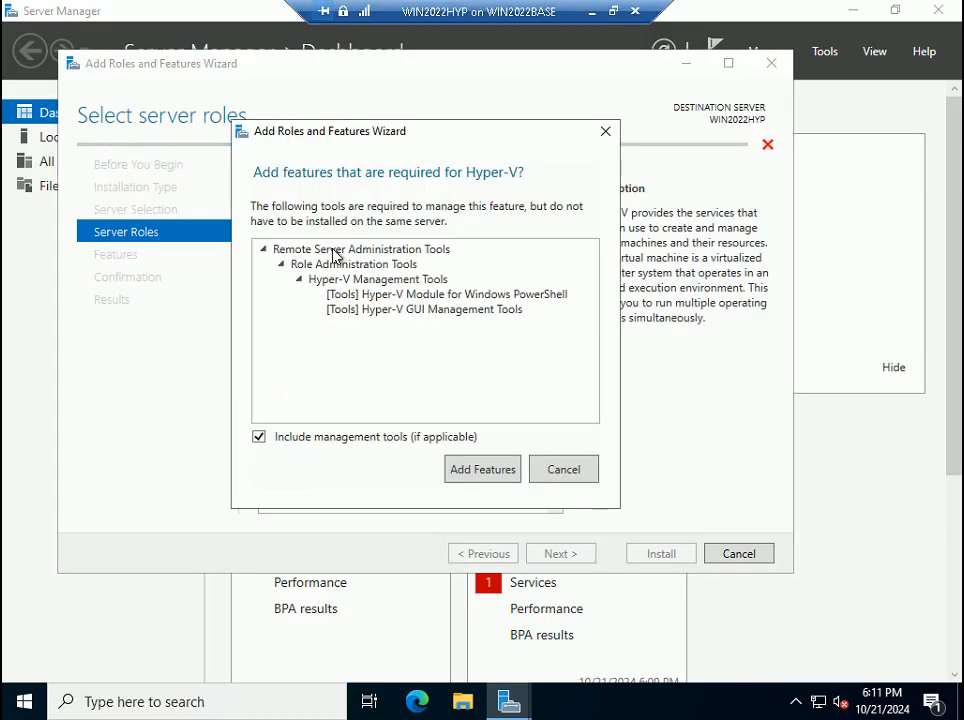
pyautogui.click(500, 468)
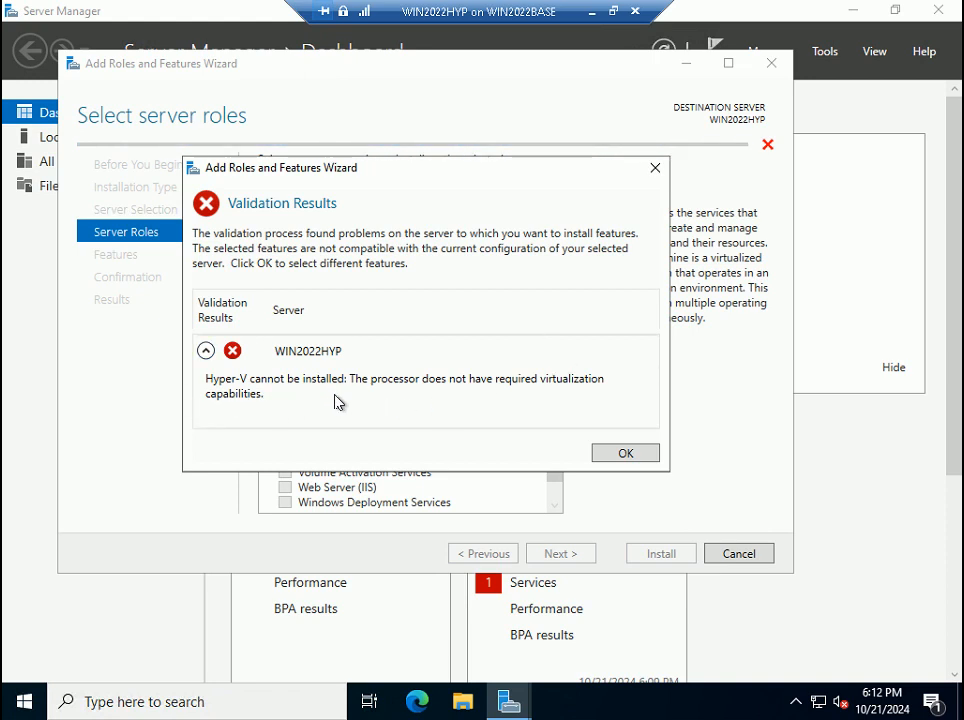
pyautogui.click(622, 458)
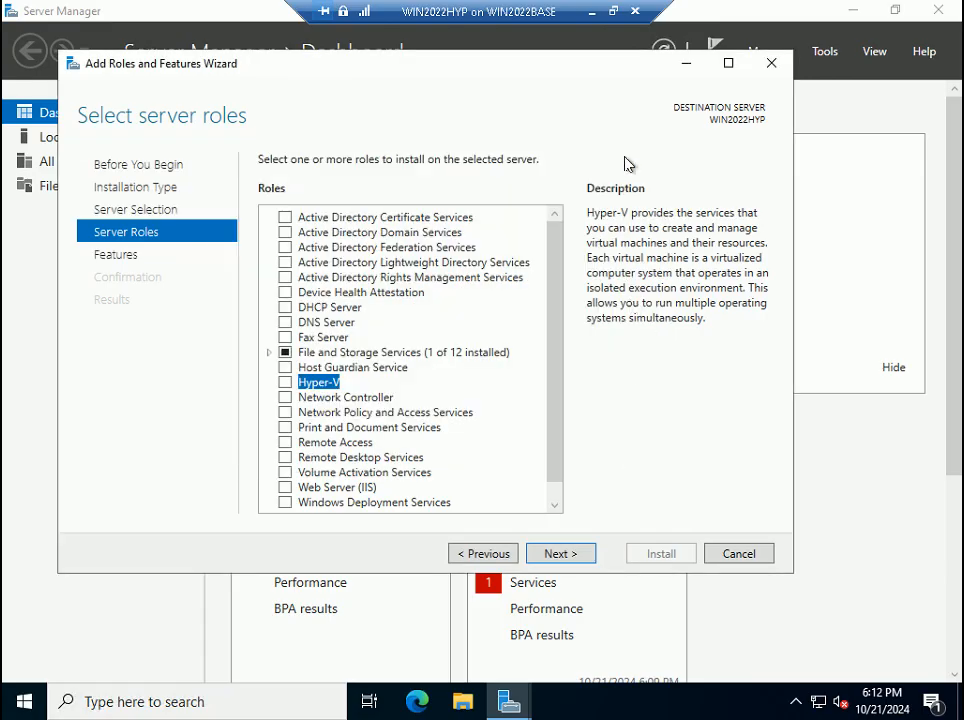
pyautogui.click(614, 12)
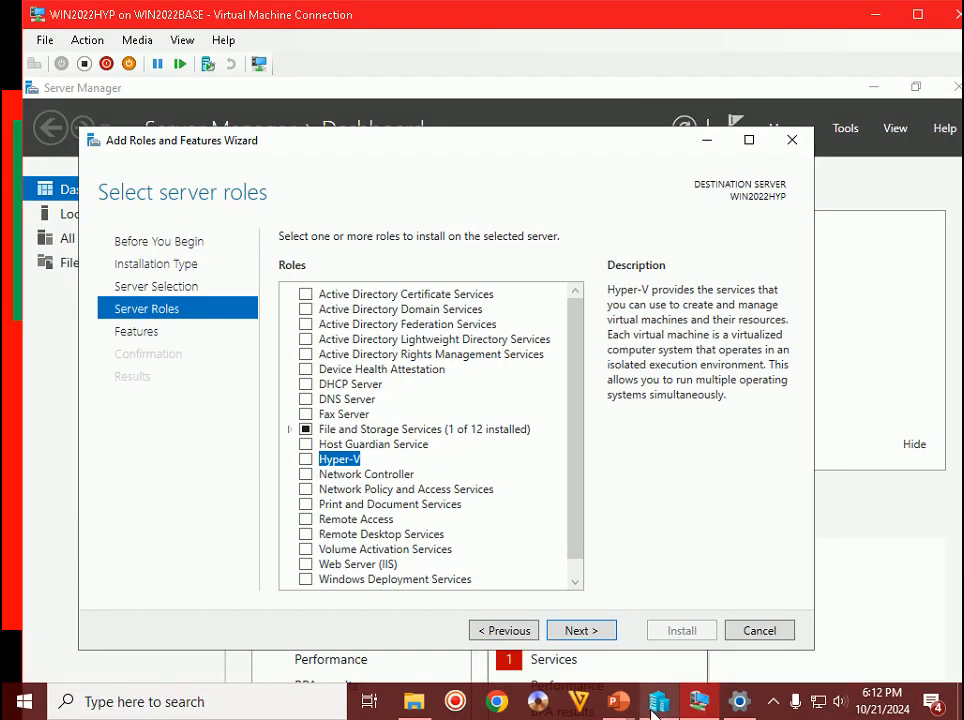
# - Show the Step 38 slide, then cancel the roles wizard and close Server Manager
pyautogui.moveTo(624, 710)
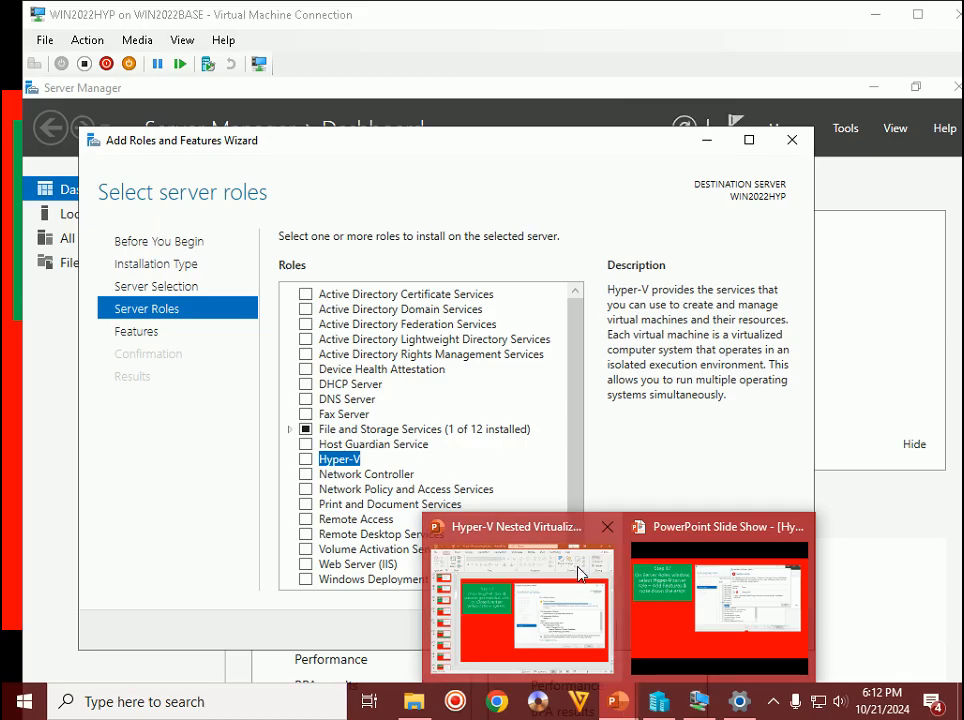
pyautogui.click(720, 600)
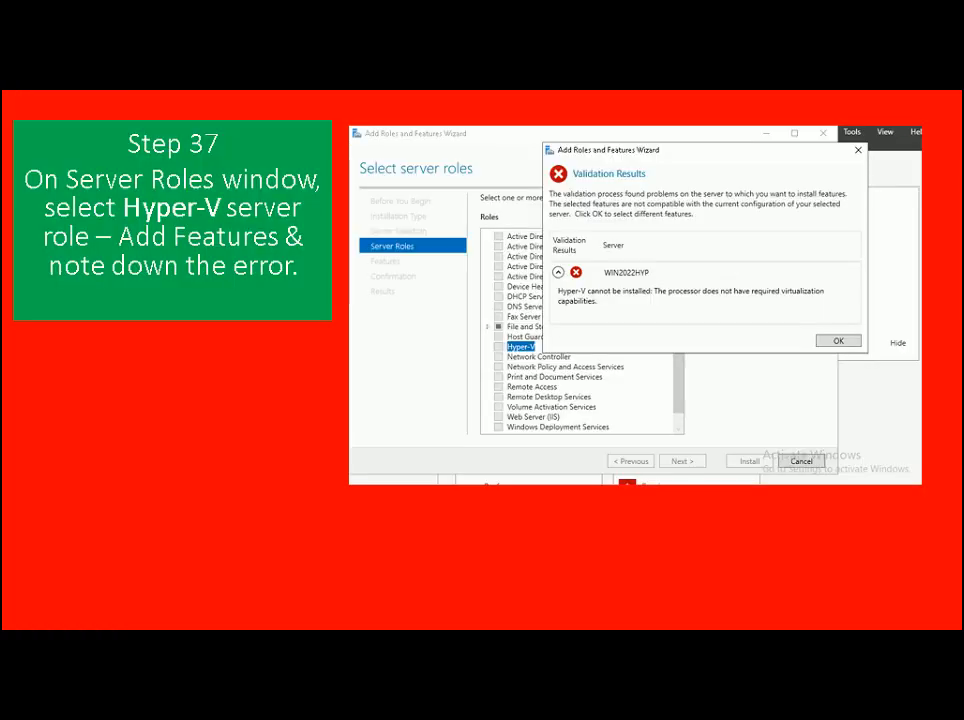
pyautogui.press('Right')
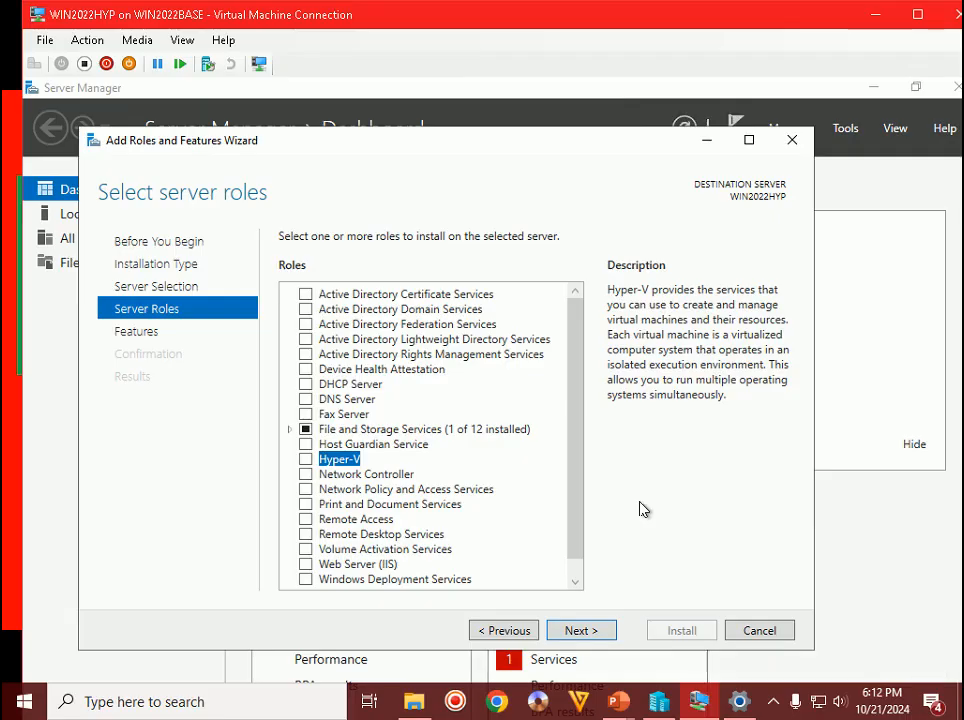
pyautogui.click(757, 632)
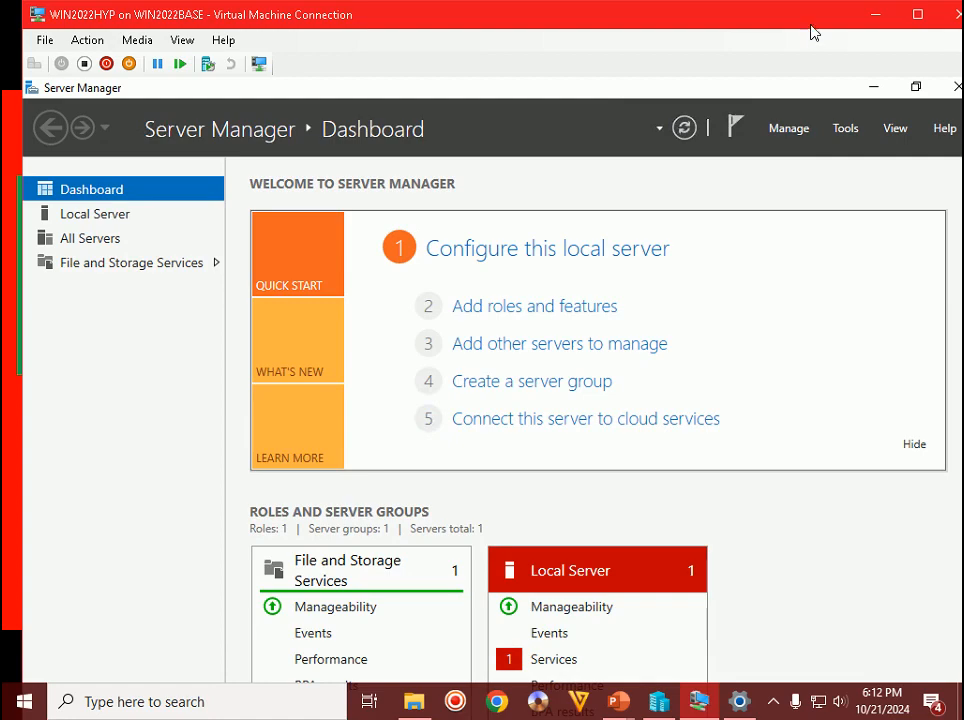
pyautogui.click(922, 17)
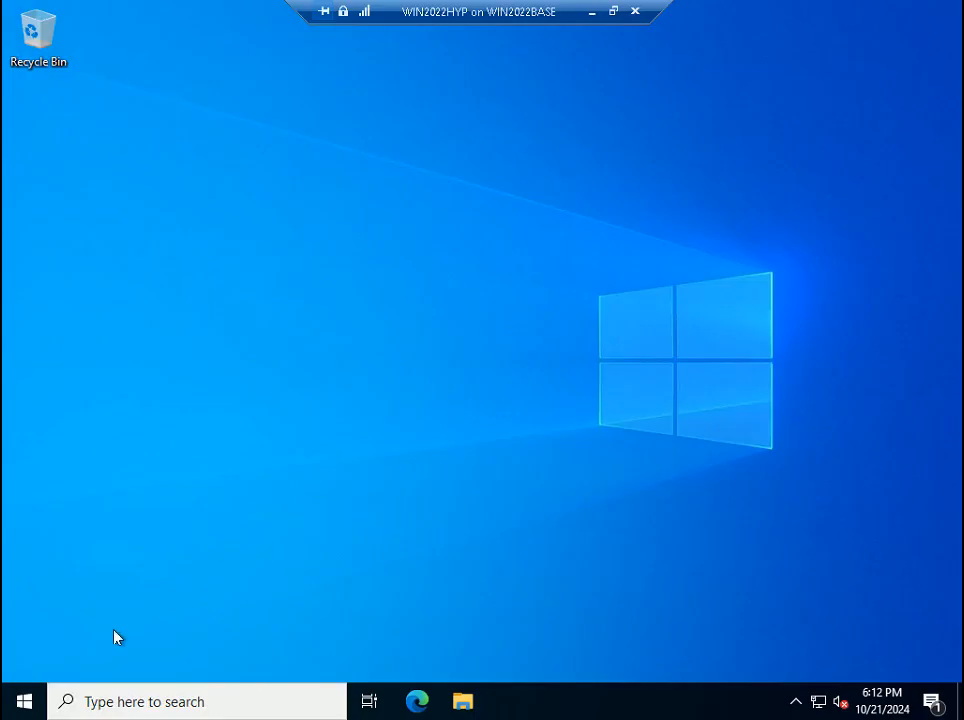
# - Shut down WIN2022HYP from the Start quick menu, exit the disconnect dialog, and return to Hyper-V Manager
pyautogui.rightClick(24, 702)
pyautogui.moveTo(128, 650)
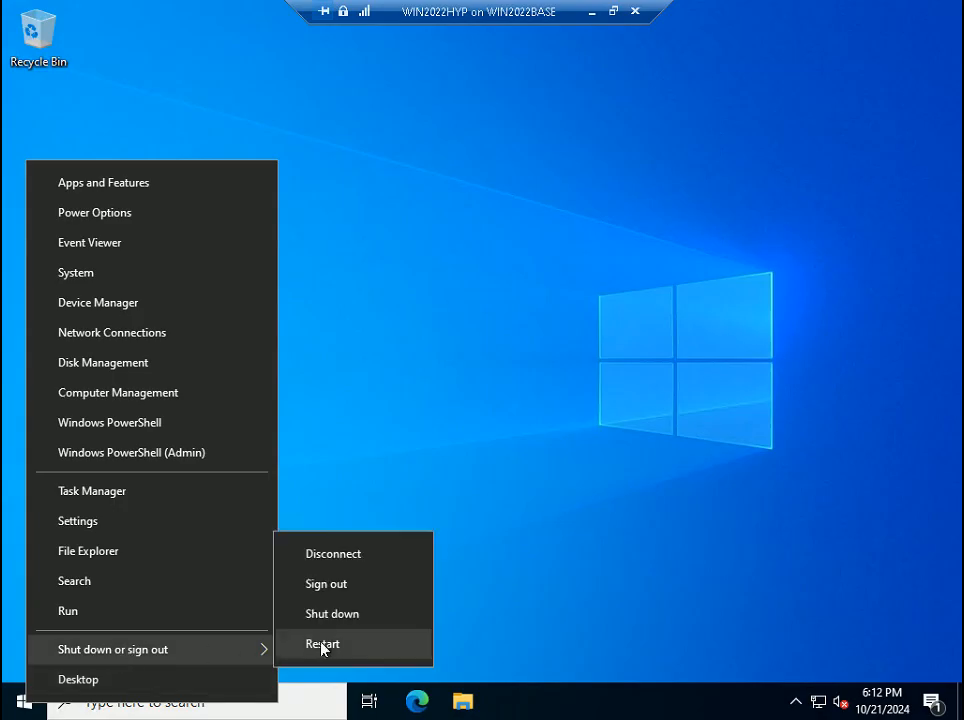
pyautogui.click(374, 620)
pyautogui.press('Return')
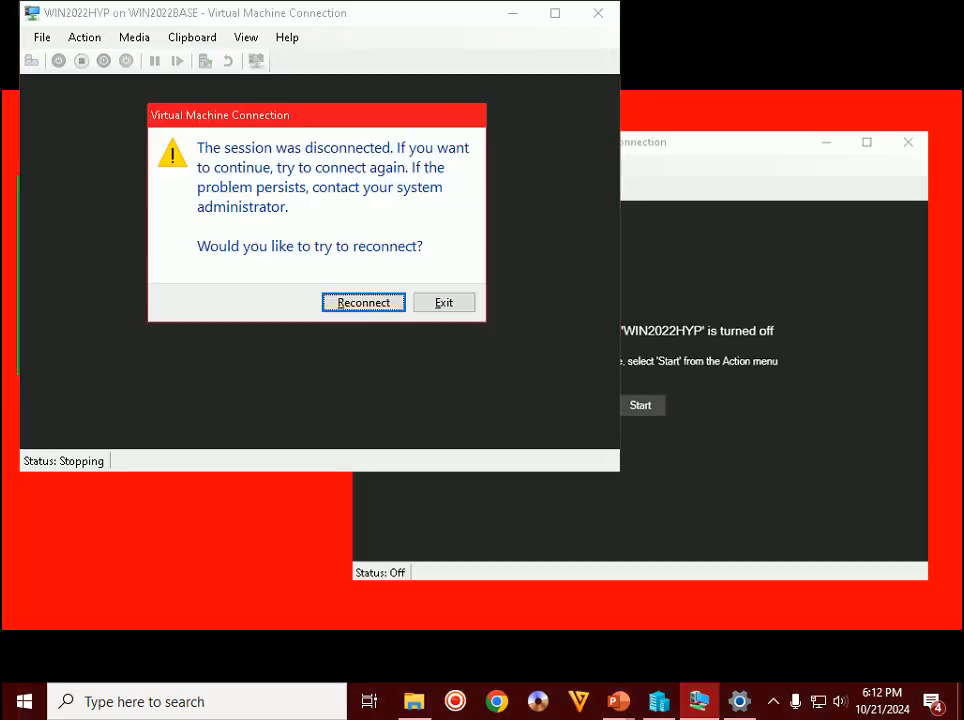
pyautogui.click(445, 306)
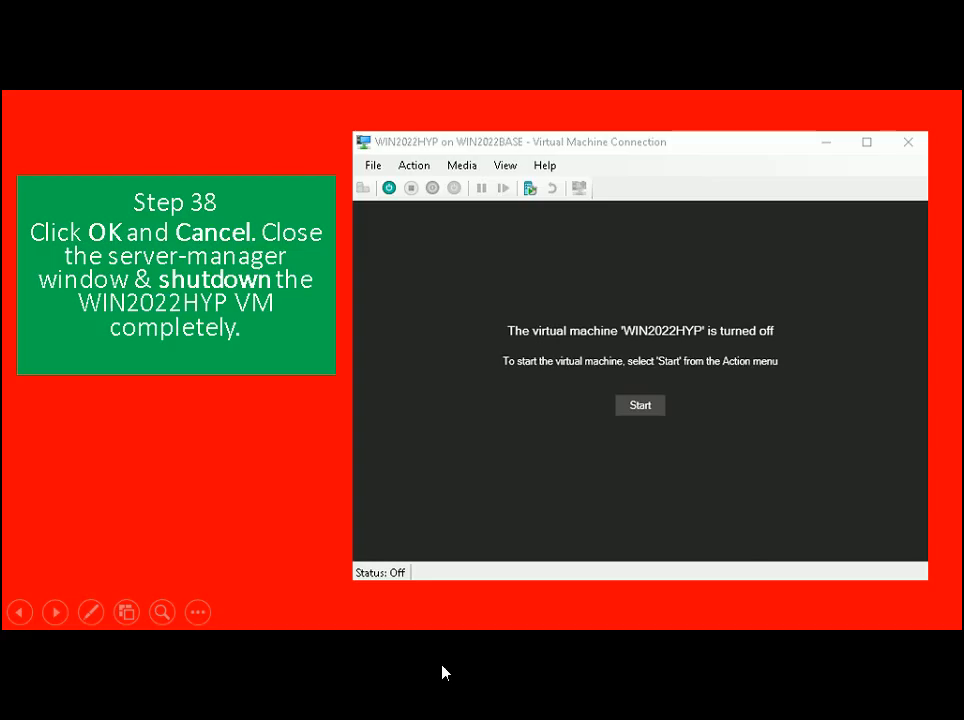
pyautogui.hotkey('alt', 'Tab')
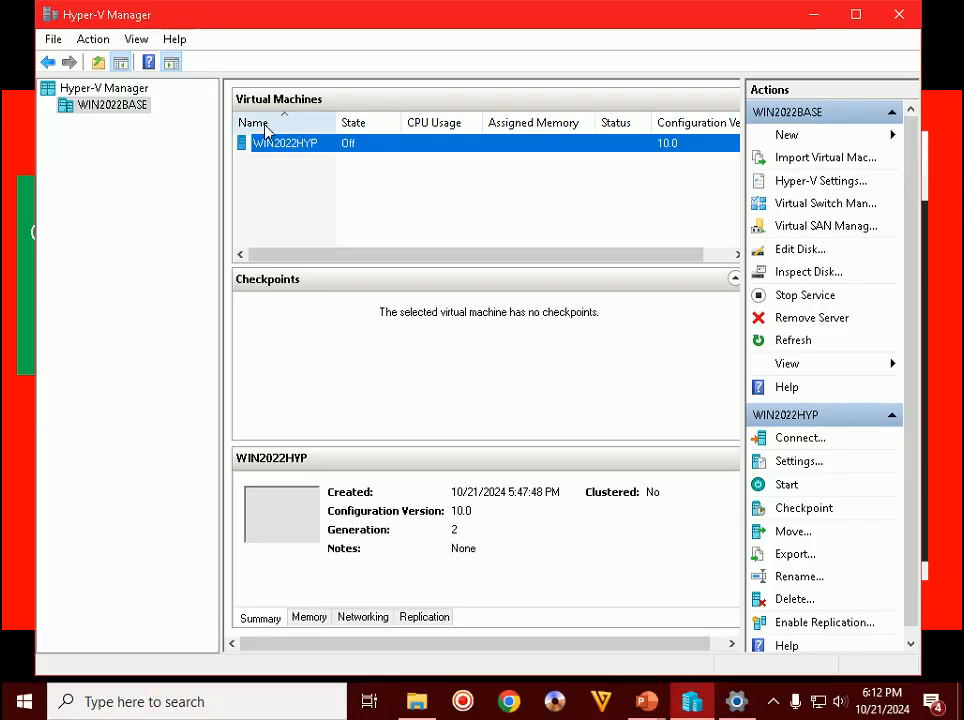
# - Check that WIN2022HYP is turned off, then return to the slide show at Step 39
pyautogui.doubleClick(300, 146)
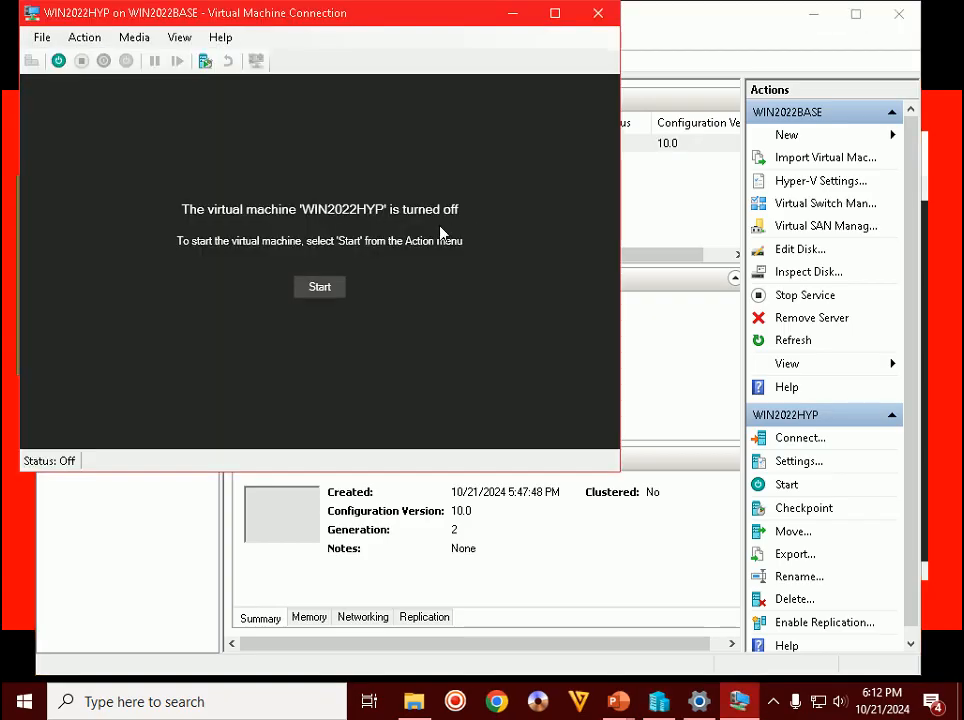
pyautogui.click(512, 13)
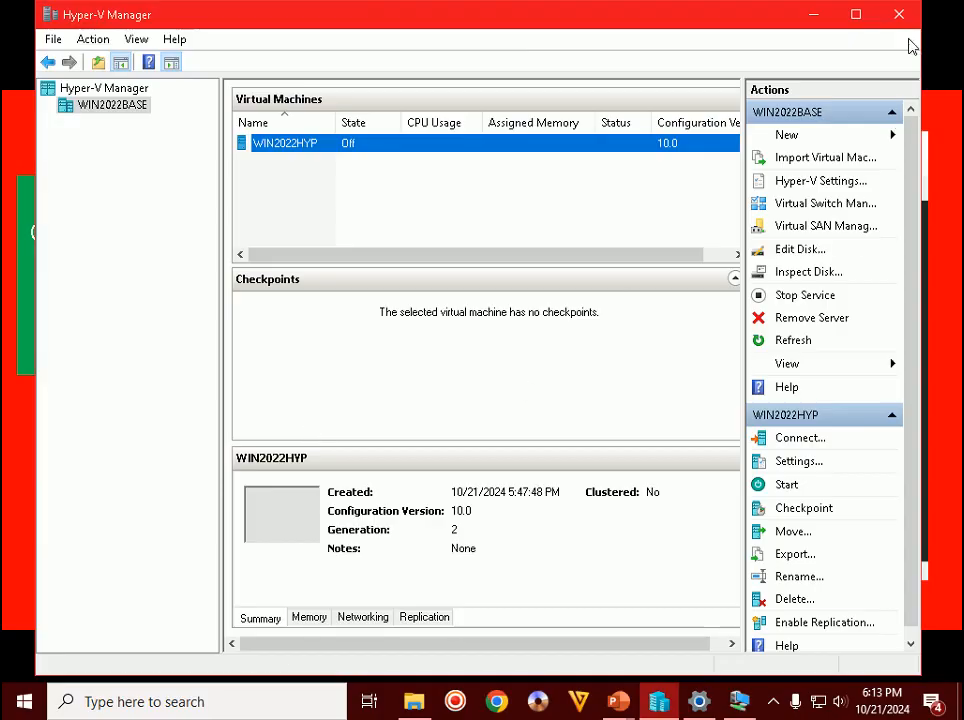
pyautogui.click(813, 16)
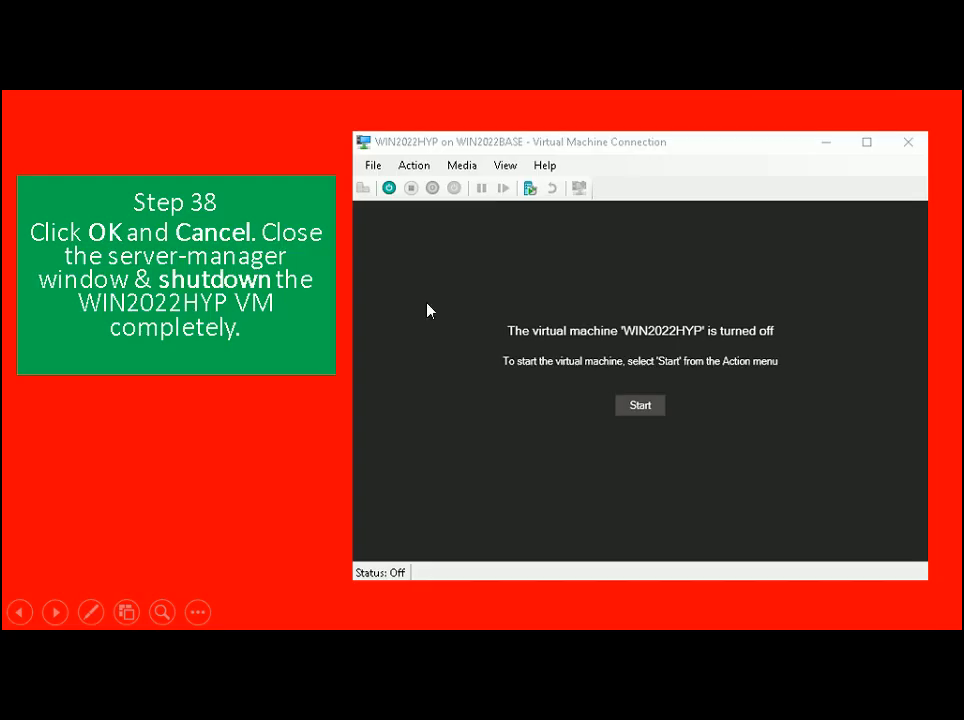
pyautogui.click(166, 515)
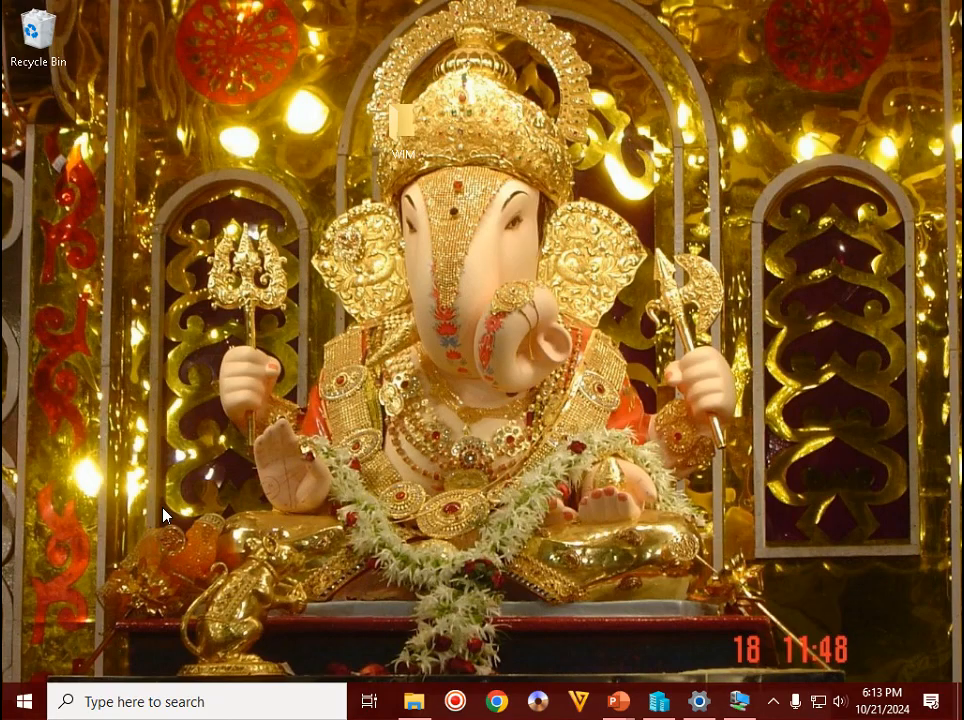
# - Search Windows for 'power' and bring up the launch options for Windows PowerShell ISE
pyautogui.click(224, 704)
pyautogui.write('power')
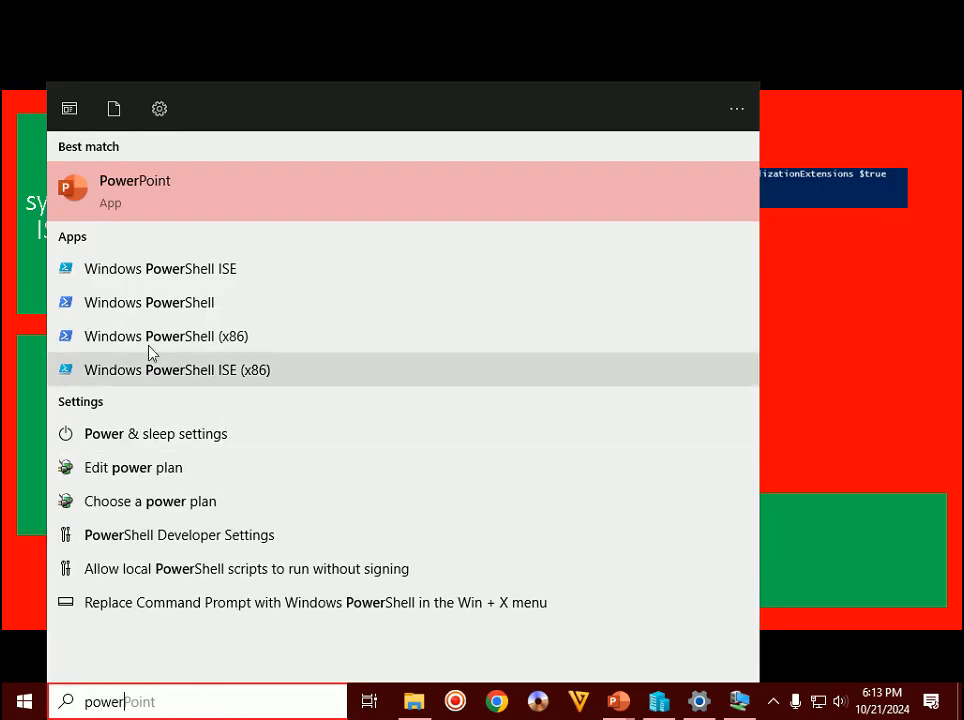
pyautogui.rightClick(198, 264)
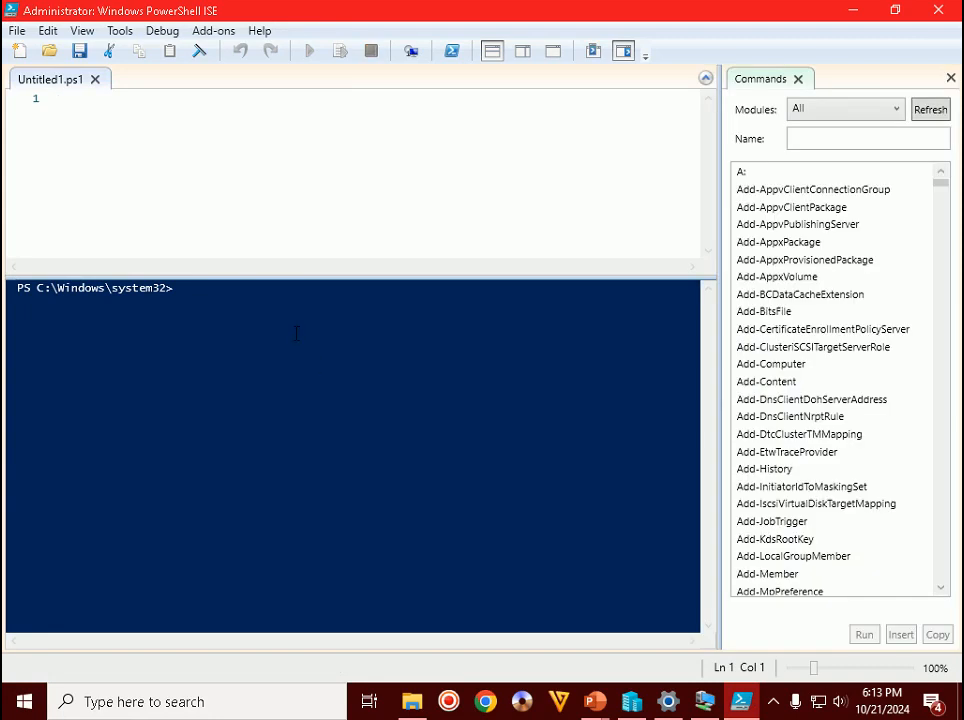
# - Focus the console pane of the administrator PowerShell ISE, then bring the slide show forward
pyautogui.click(224, 240)
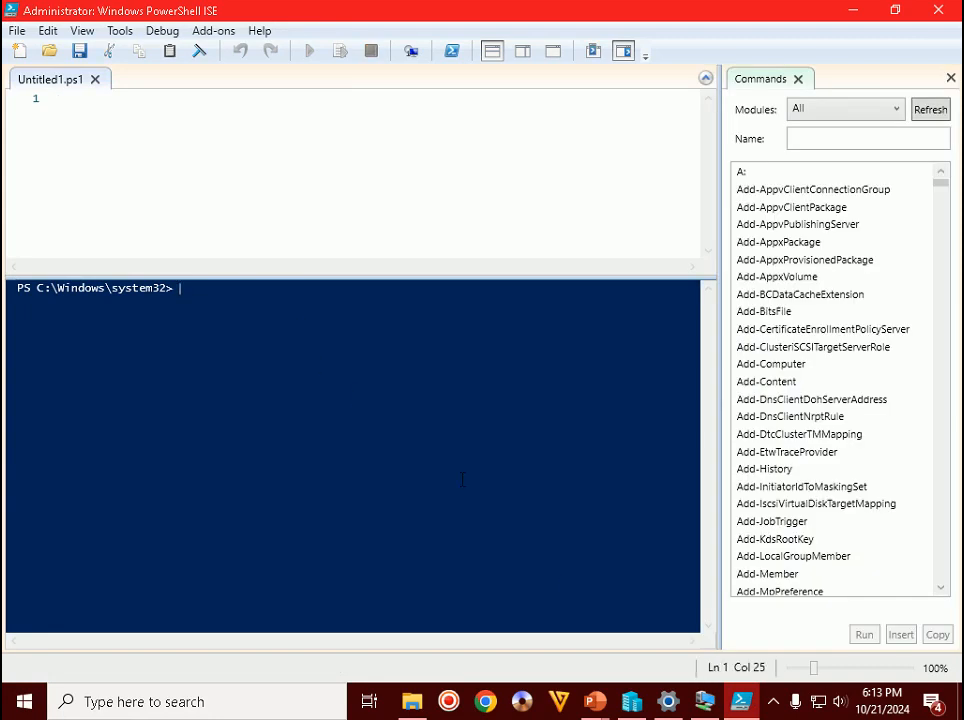
pyautogui.click(595, 703)
# - Copy the Set-VMProcessor command from the slide's Command box and switch back to PowerShell ISE
pyautogui.click(699, 585)
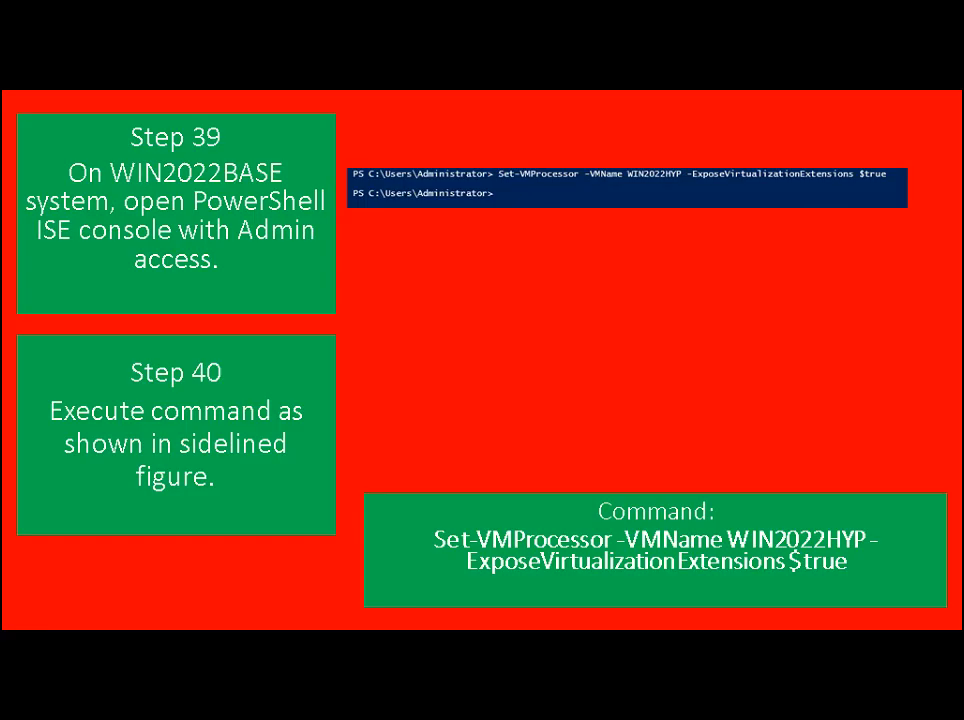
pyautogui.hotkey('alt', 'Tab')
pyautogui.hotkey('alt', 'Tab')
pyautogui.hotkey('alt', 'Tab')
pyautogui.hotkey('alt', 'Tab')
pyautogui.hotkey('alt', 'Tab')
pyautogui.hotkey('alt', 'Tab')
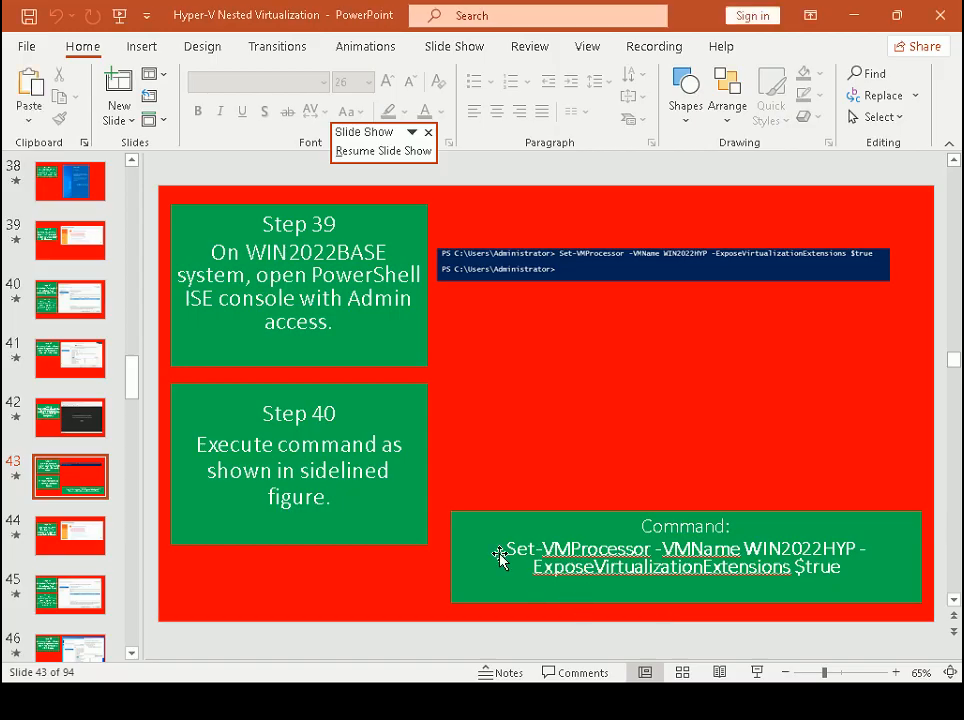
pyautogui.moveTo(500, 556); pyautogui.dragTo(838, 575)
pyautogui.rightClick(835, 577)
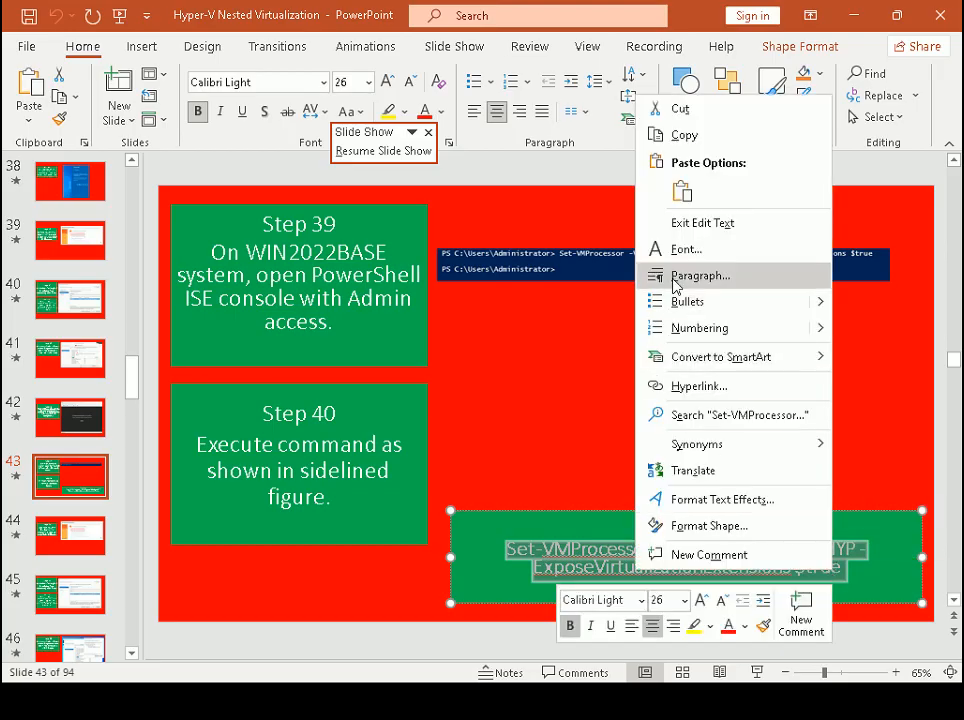
pyautogui.click(684, 138)
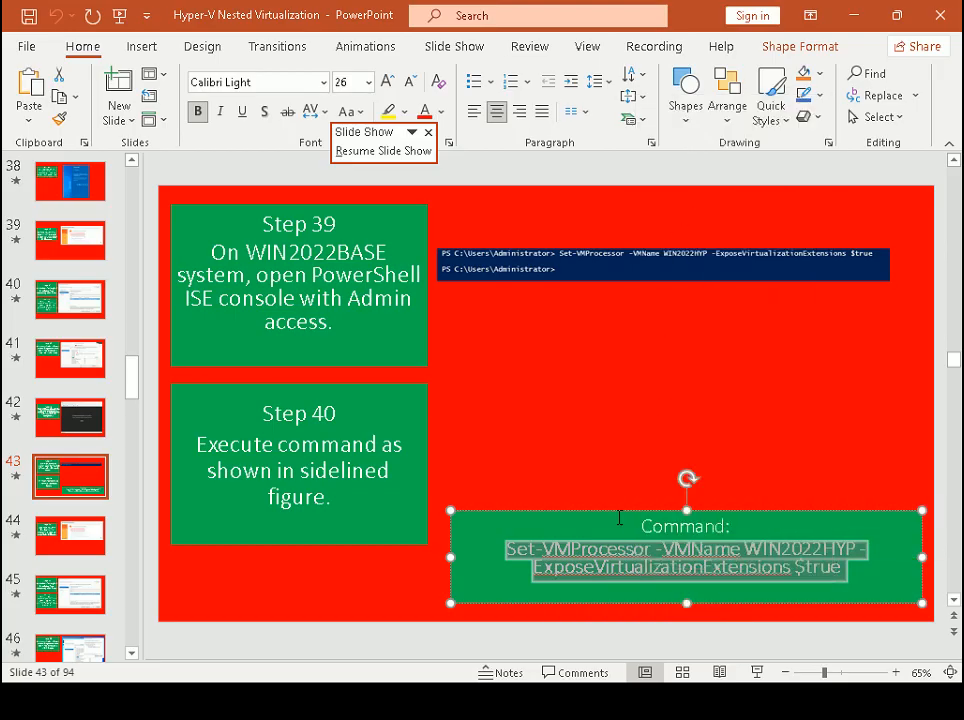
pyautogui.hotkey('alt', 'Tab')
pyautogui.press('Tab')
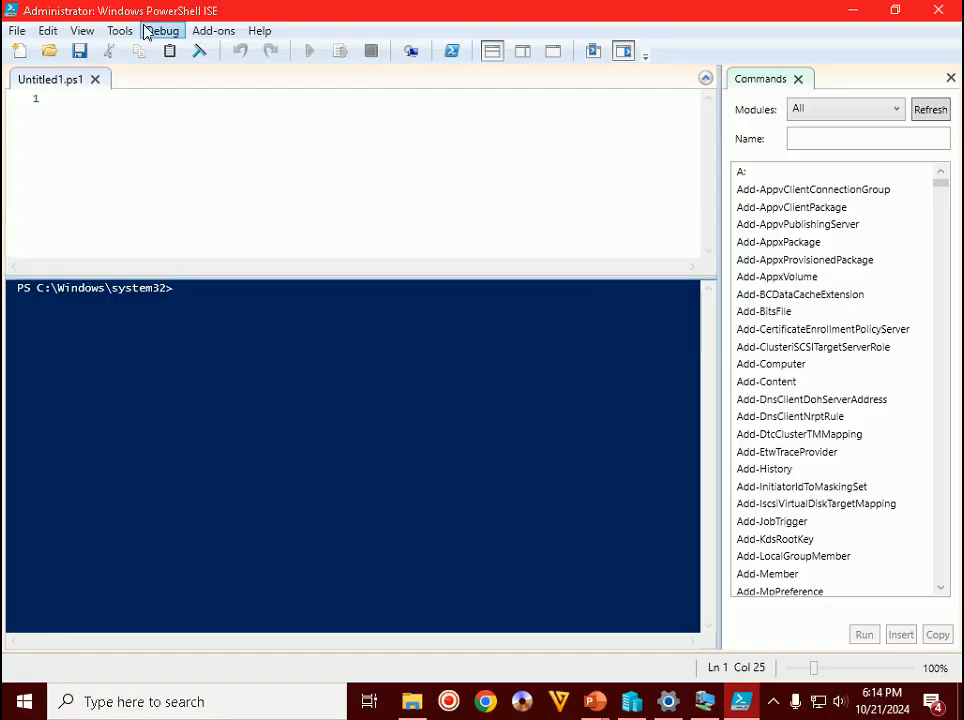
# - Paste and run Set-VMProcessor -VMName WIN2022HYP -ExposeVirtualizationExtensions $true in the console
pyautogui.rightClick(233, 302)
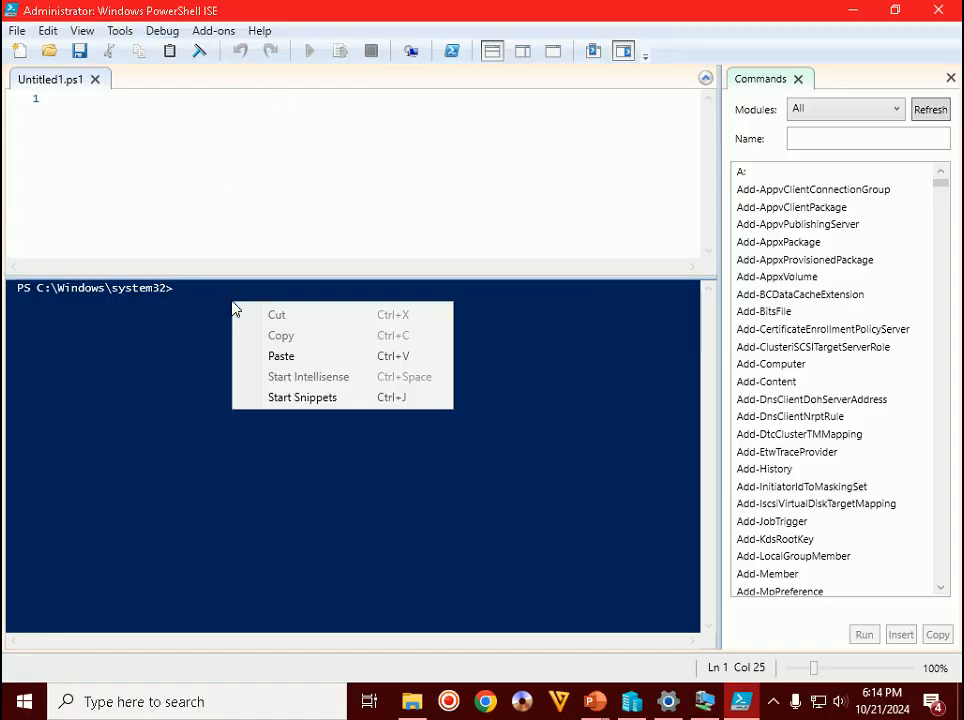
pyautogui.click(273, 356)
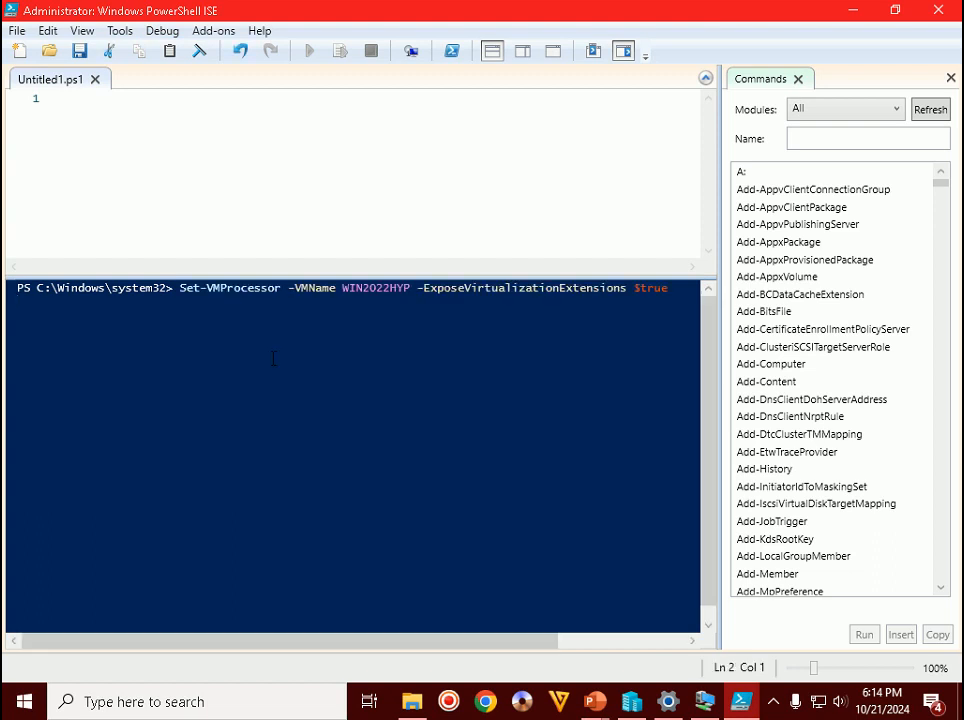
pyautogui.press('BackSpace')
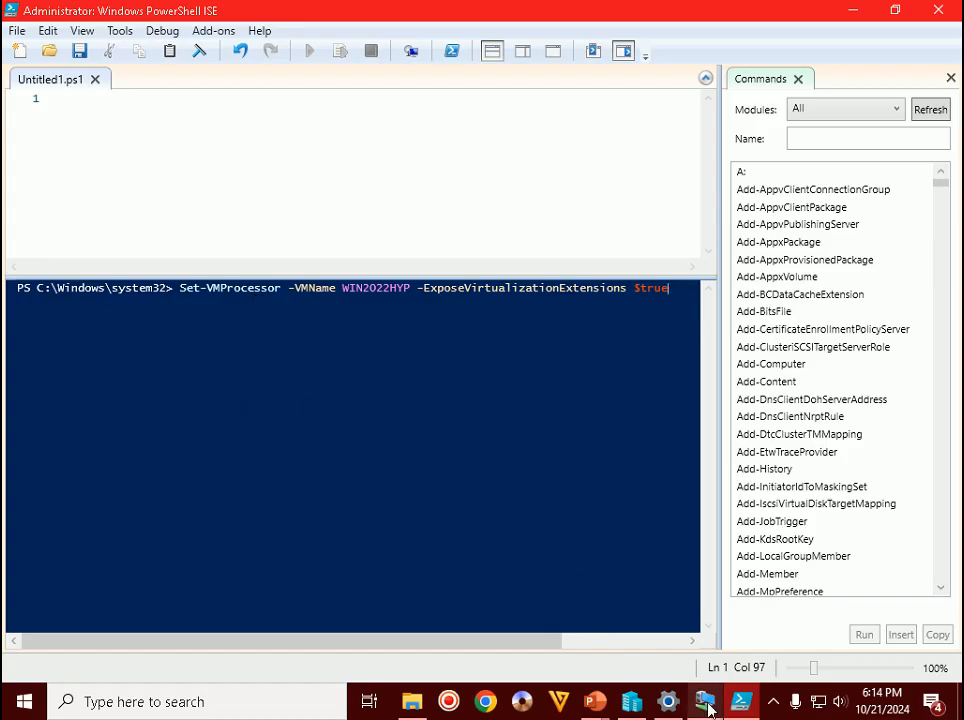
pyautogui.click(775, 705)
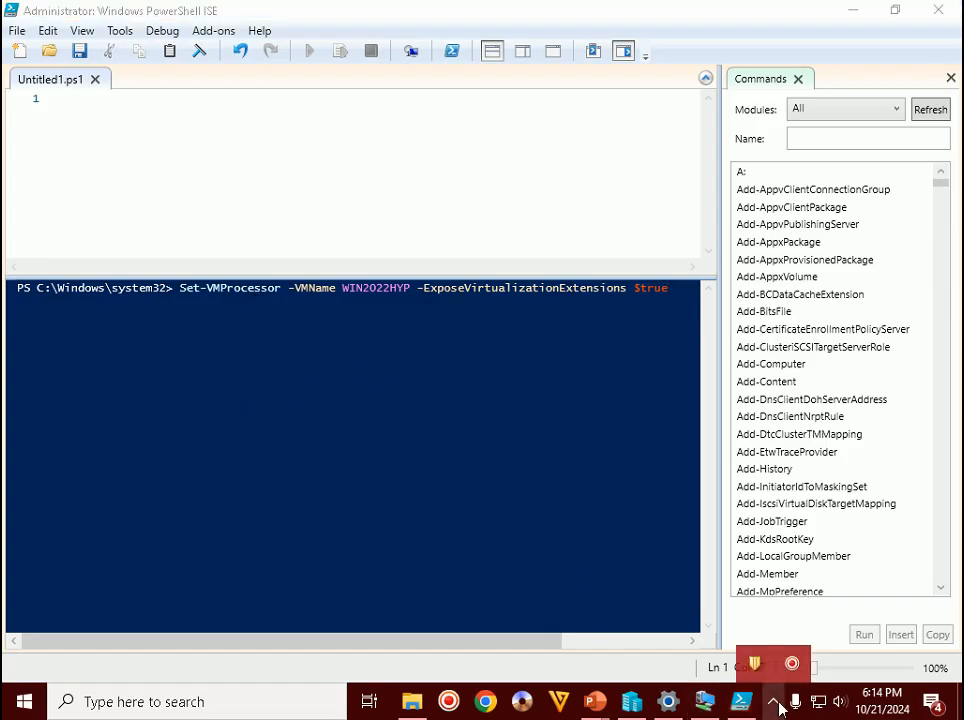
pyautogui.click(775, 705)
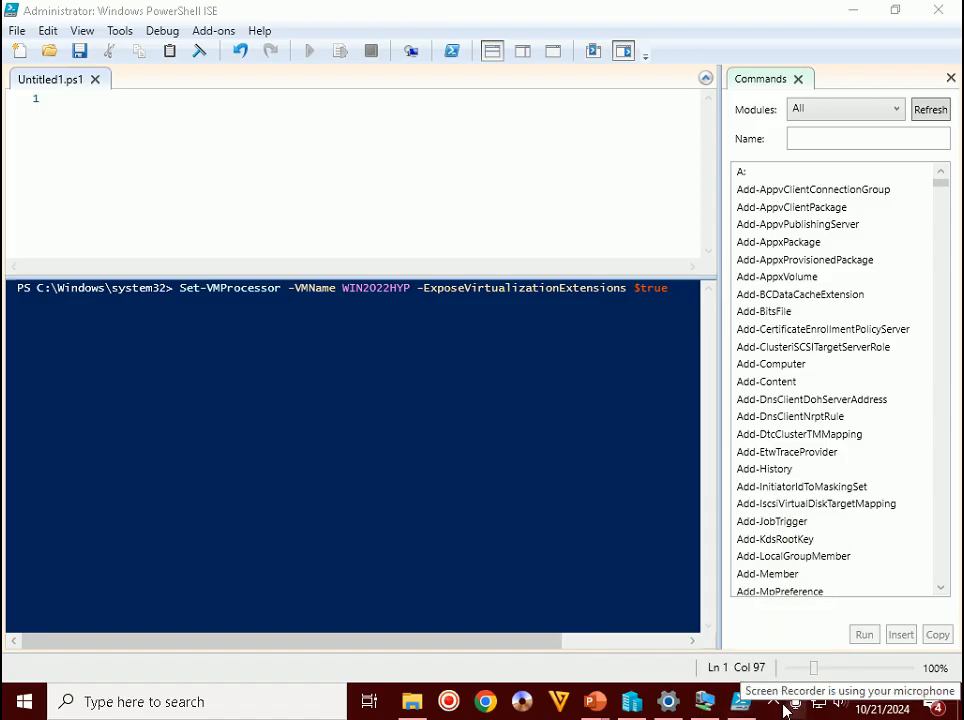
pyautogui.click(773, 702)
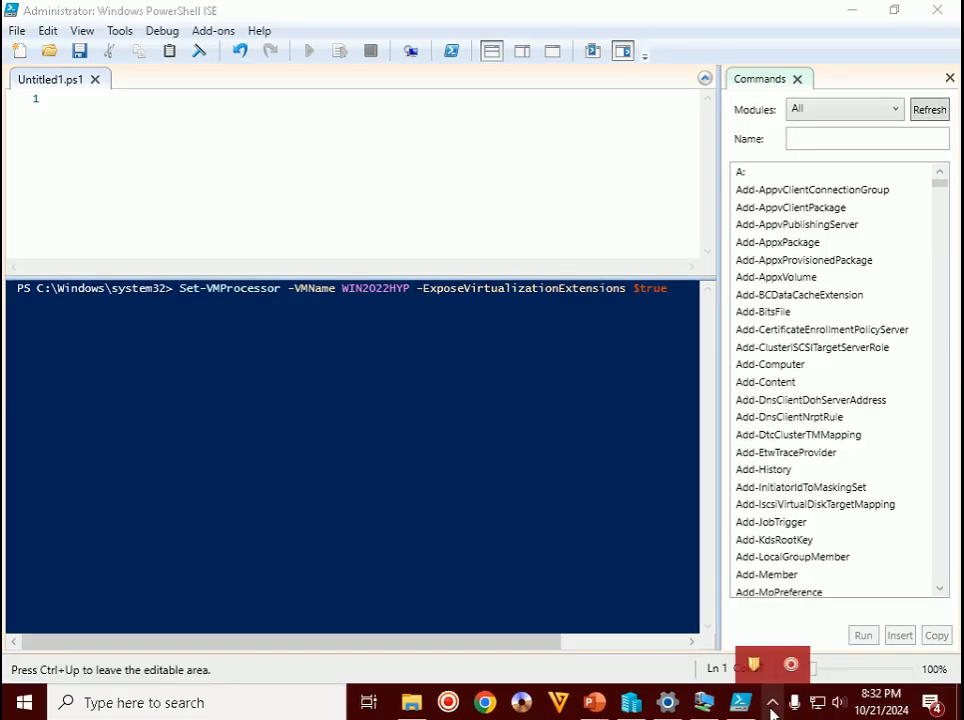
pyautogui.click(675, 292)
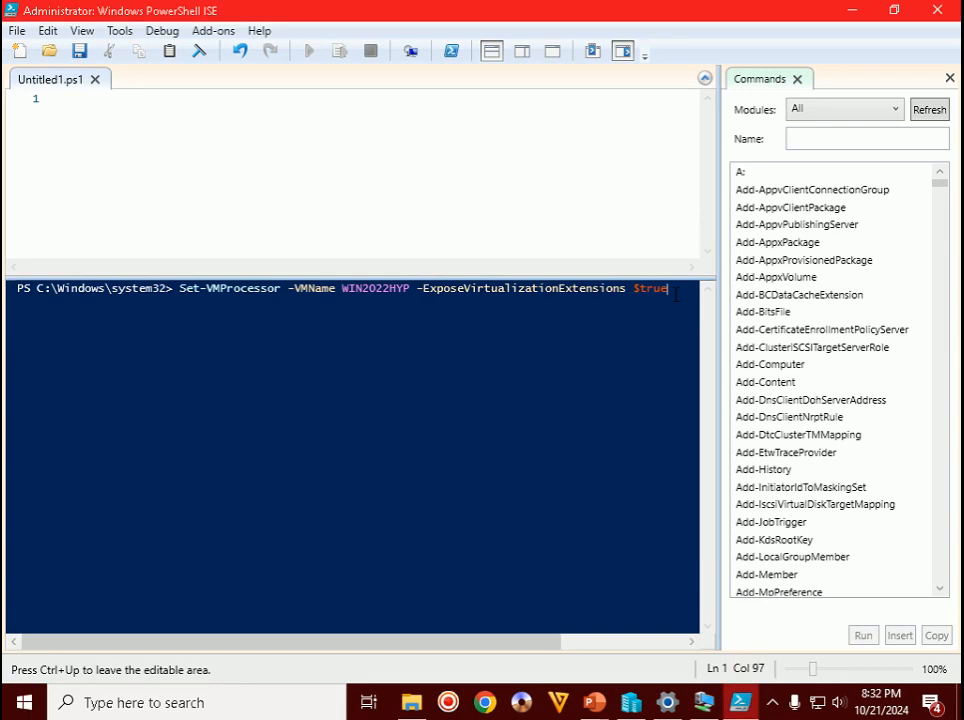
pyautogui.press('Return')
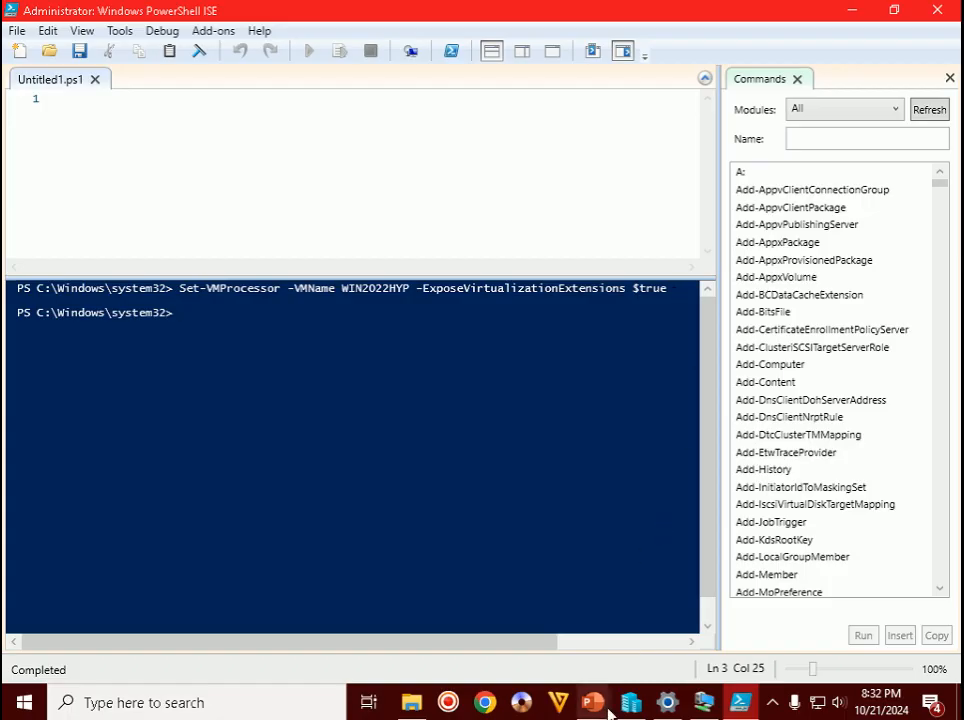
# - Advance the slide show to the Step 41 slide on starting WIN2022HYP and adding roles
pyautogui.moveTo(600, 700)
pyautogui.click(700, 605)
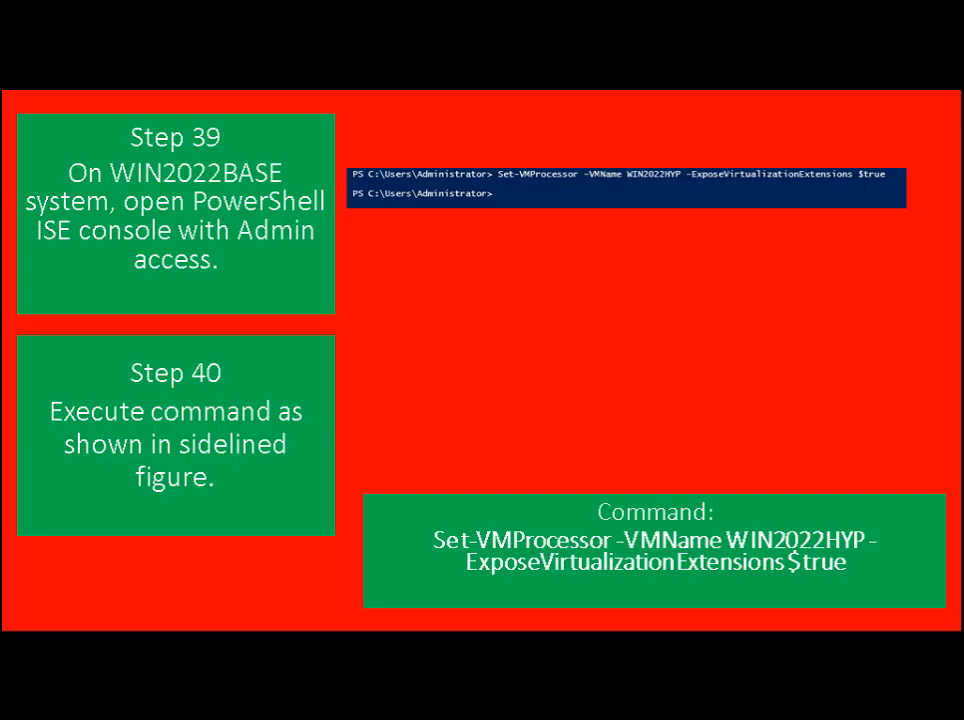
pyautogui.press('Right')
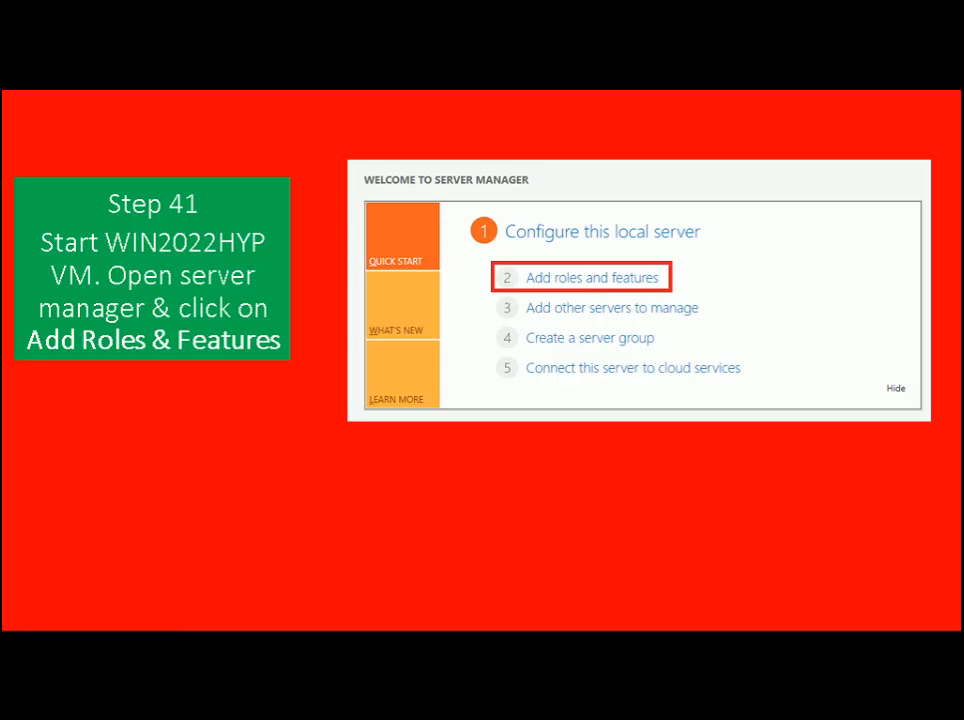
pyautogui.hotkey('alt', 'Tab')
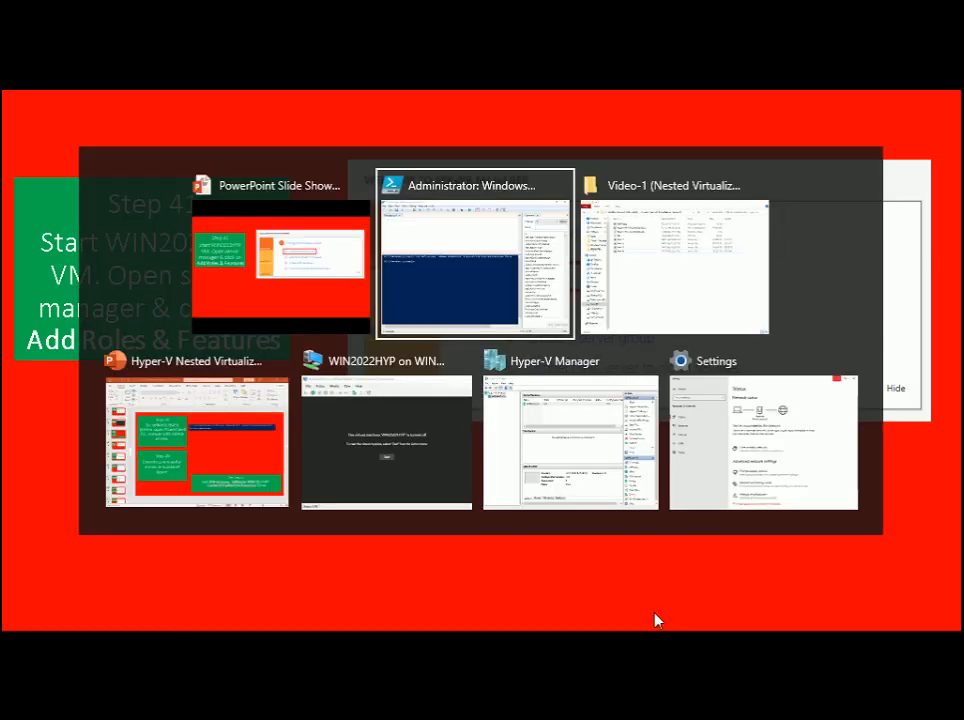
# - Start the WIN2022HYP virtual machine and sign in with the account password
pyautogui.hotkey('alt', 'Tab')
pyautogui.hotkey('alt', 'Tab')
pyautogui.hotkey('alt', 'Tab')
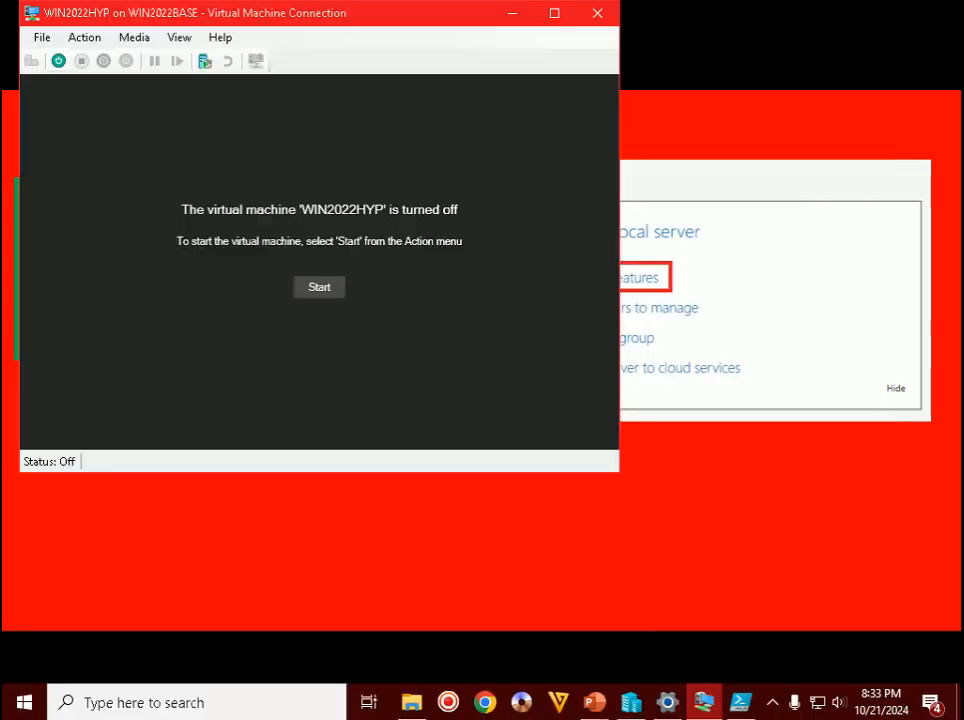
pyautogui.click(58, 61)
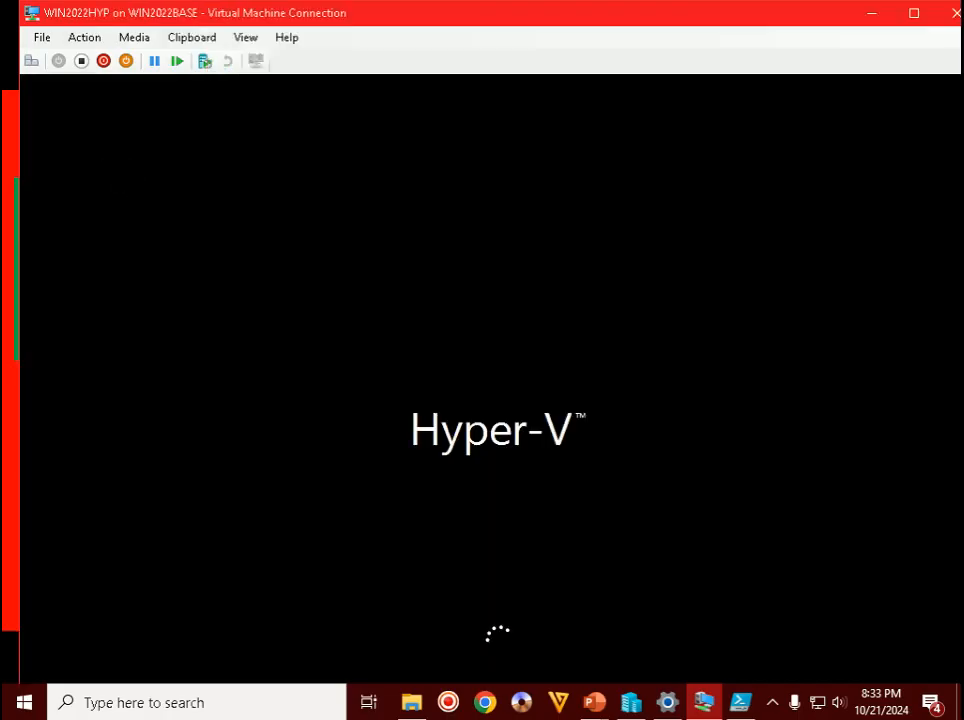
pyautogui.click(772, 702)
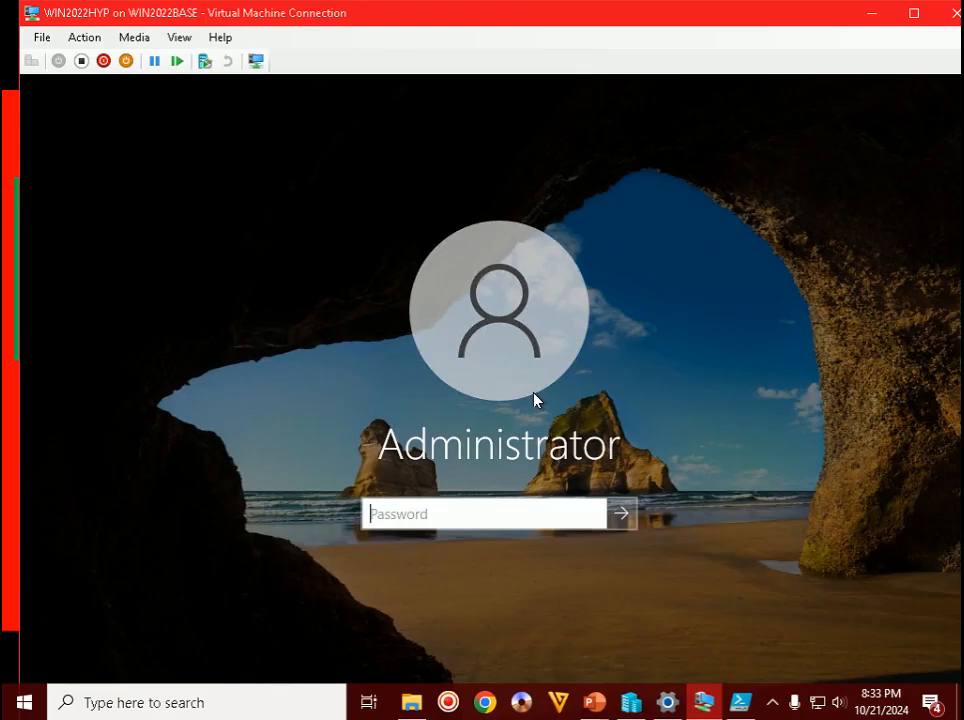
pyautogui.write('********')
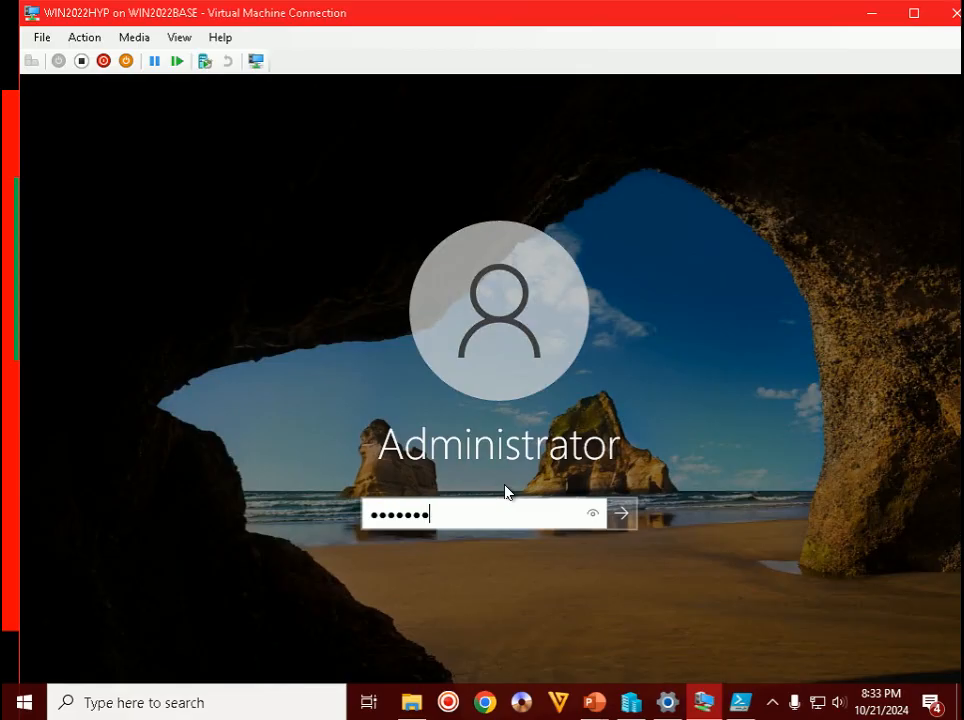
pyautogui.press('Return')
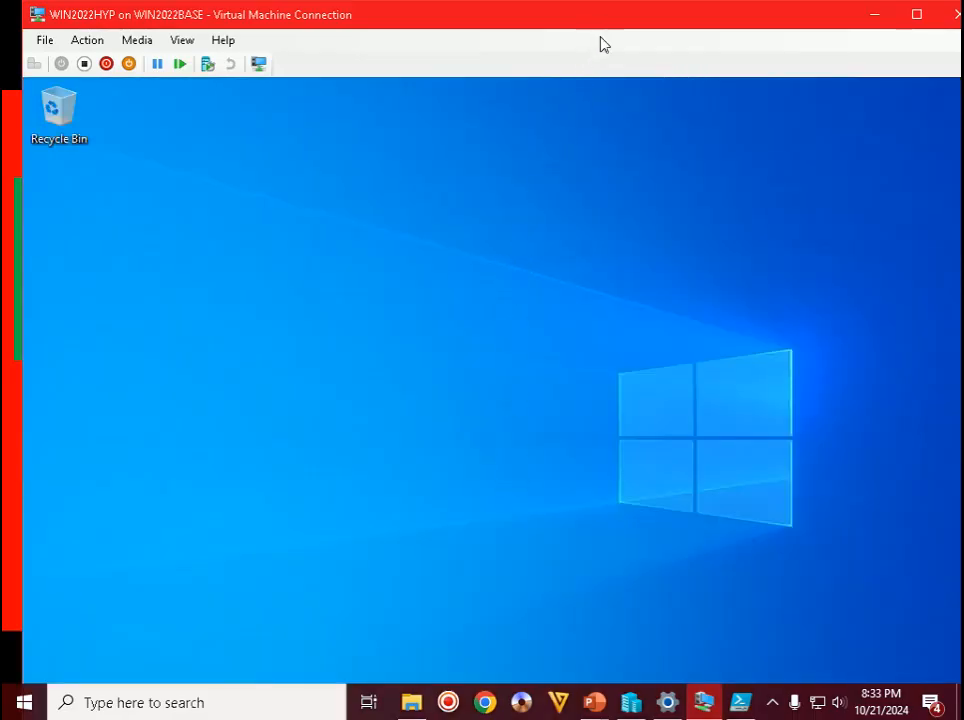
# - Check the Step 41 slide, then switch back to the WIN2022HYP connection window
pyautogui.click(604, 703)
pyautogui.click(695, 605)
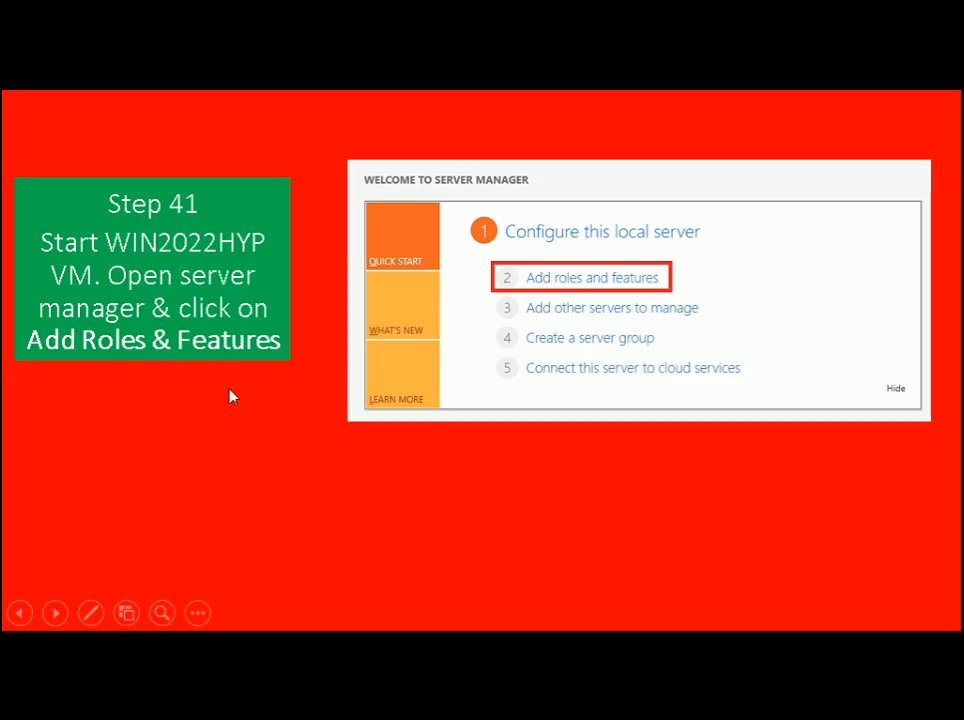
pyautogui.hotkey('alt', 'Tab')
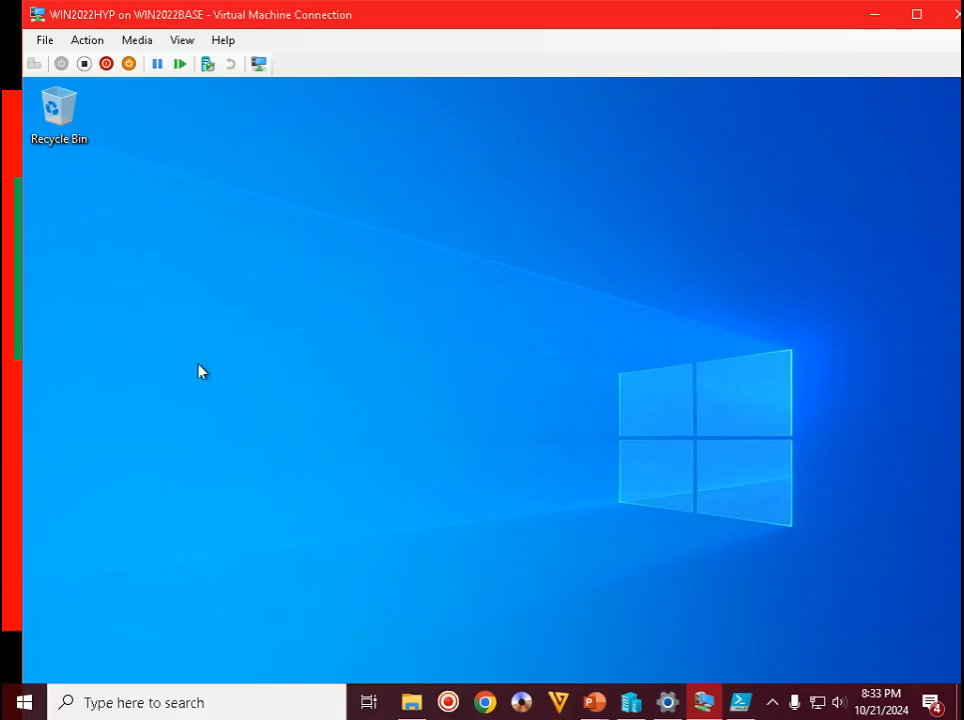
# - Make the WIN2022HYP window full screen and launch servermanager from the Run box
pyautogui.doubleClick(516, 24)
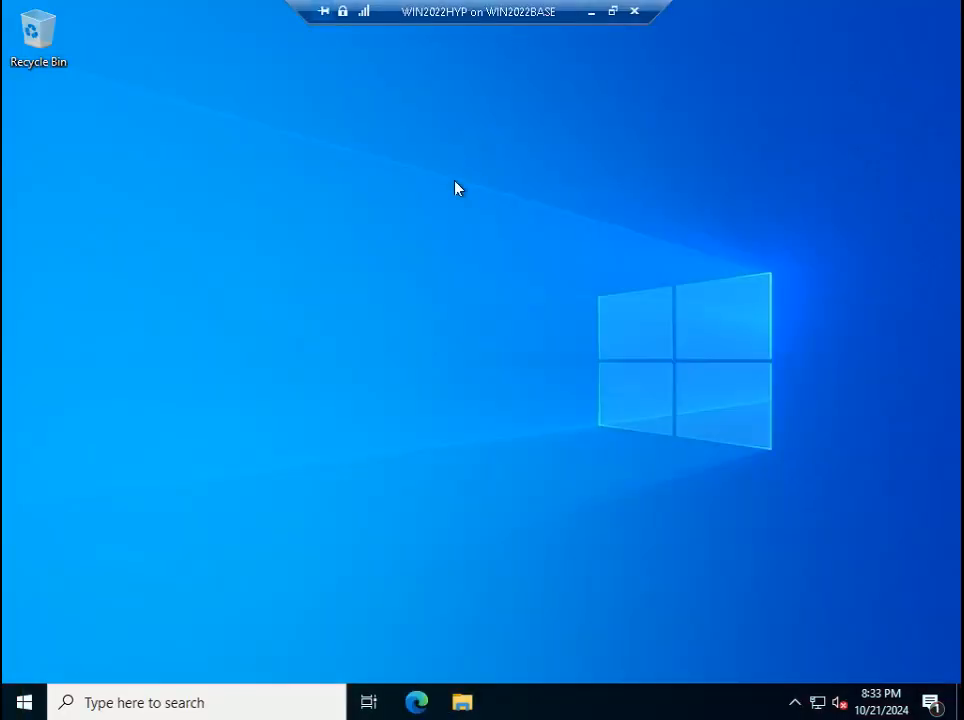
pyautogui.press('super+r')
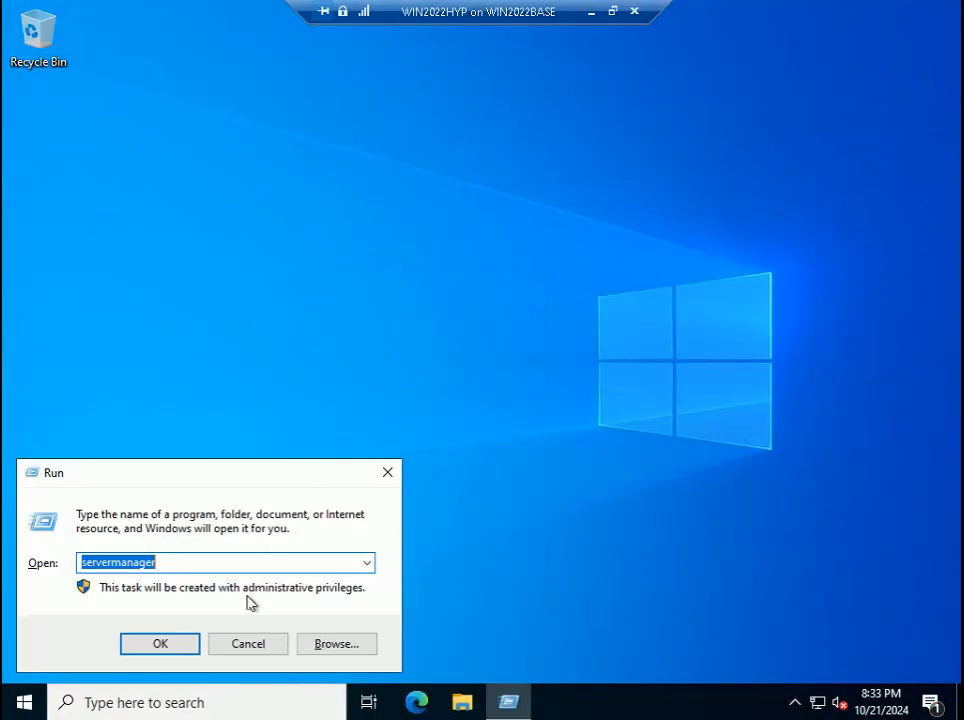
pyautogui.click(181, 644)
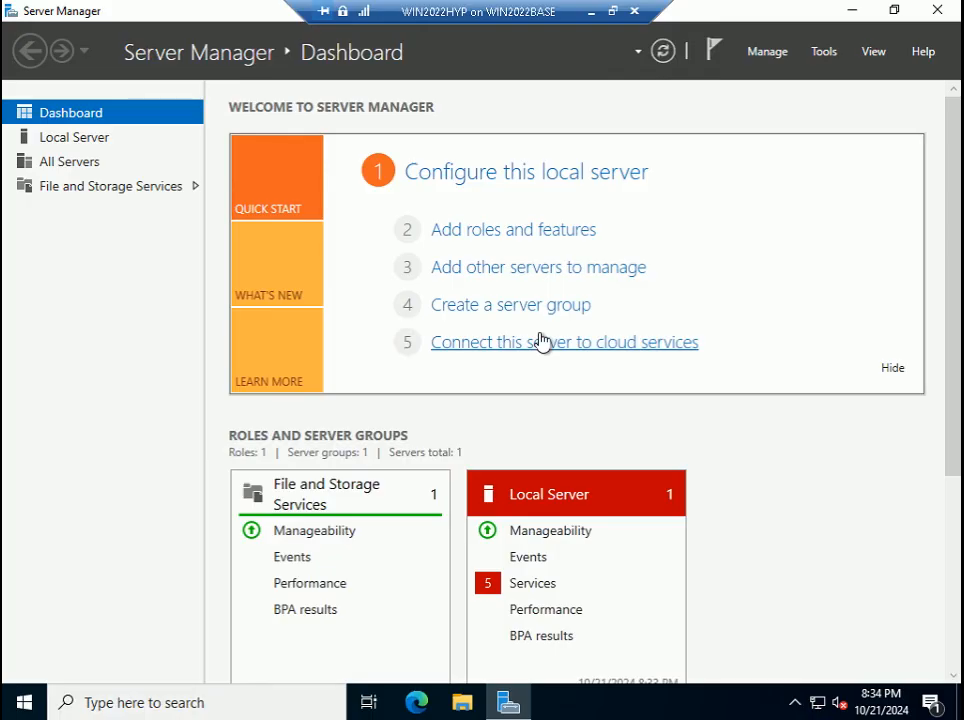
# - Launch Add Roles and Features in the VM and advance the slide show to Step 42
pyautogui.click(549, 232)
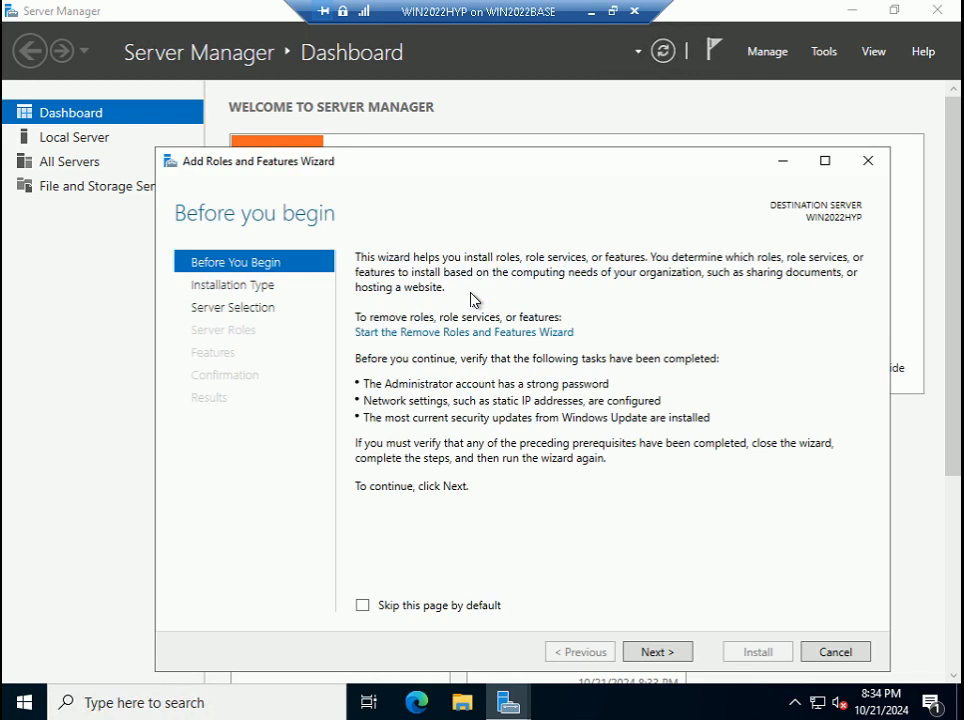
pyautogui.click(613, 11)
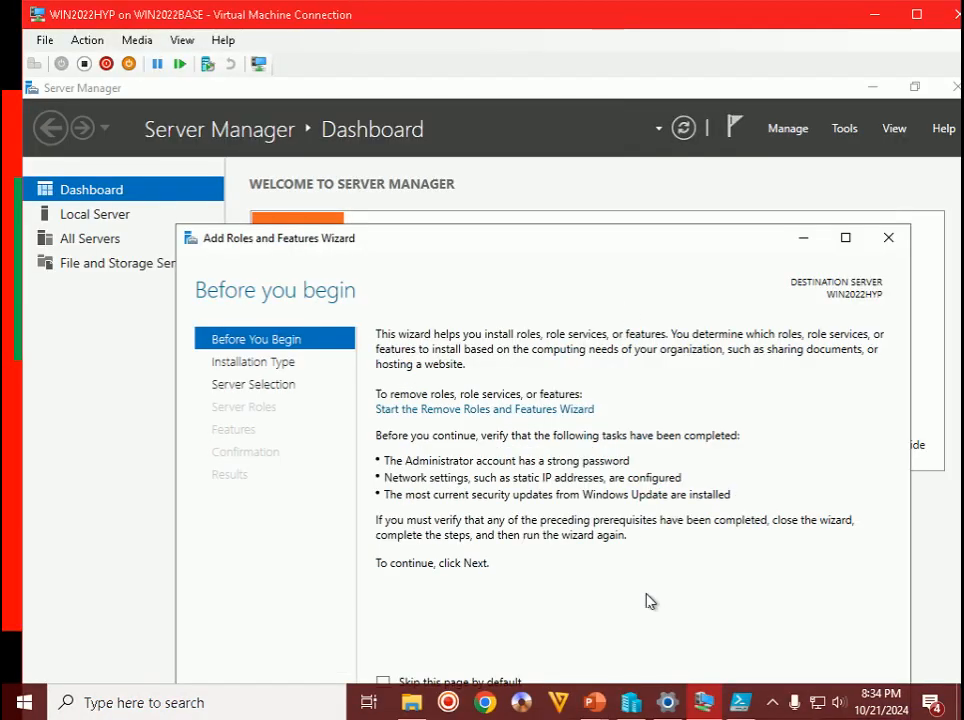
pyautogui.click(594, 702)
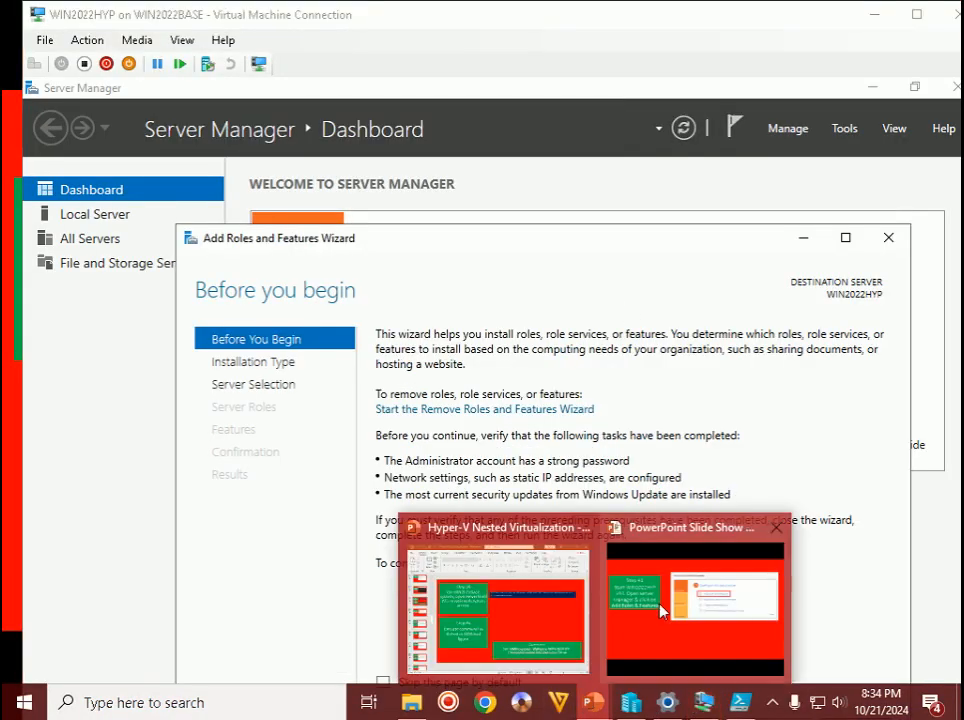
pyautogui.click(688, 545)
pyautogui.press('Right')
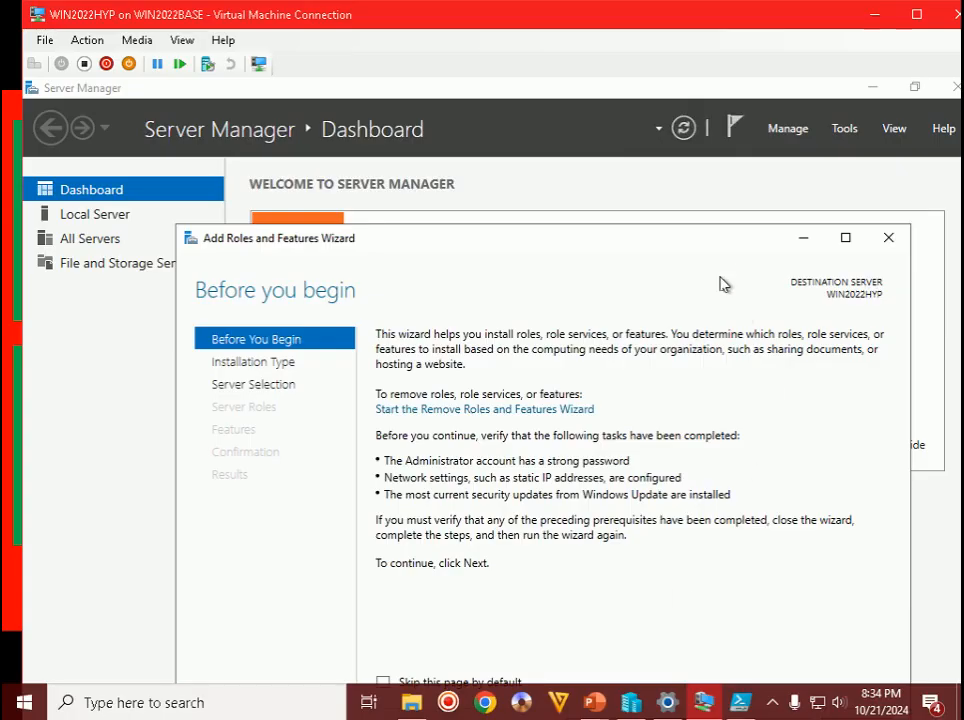
# - Move the wizard up and continue past Before You Begin and role-based Installation Type
pyautogui.moveTo(722, 245); pyautogui.dragTo(697, 144)
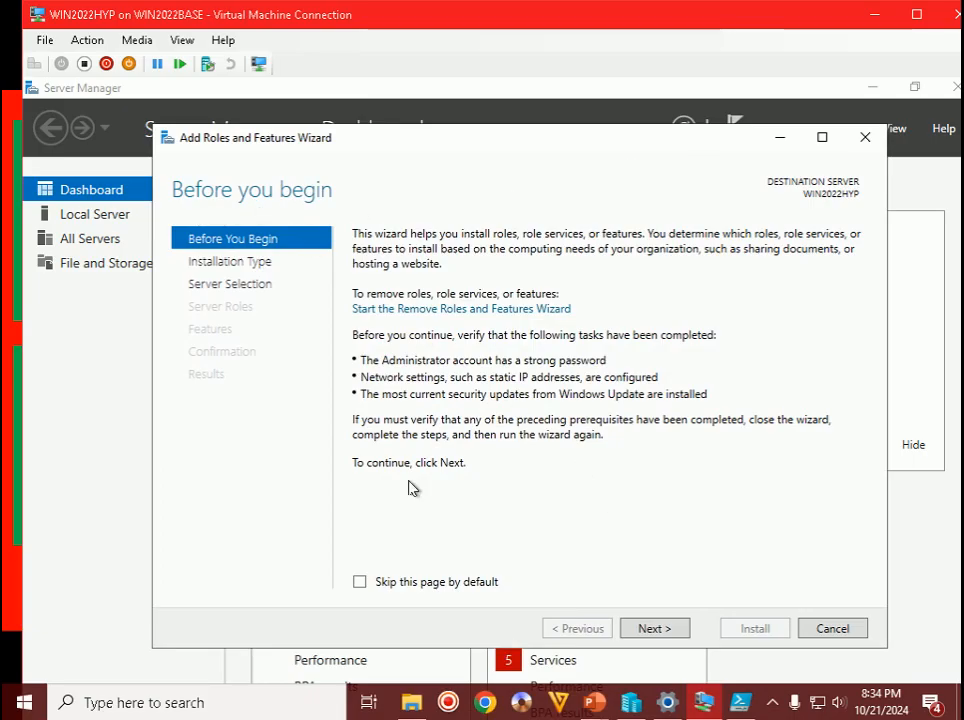
pyautogui.click(652, 628)
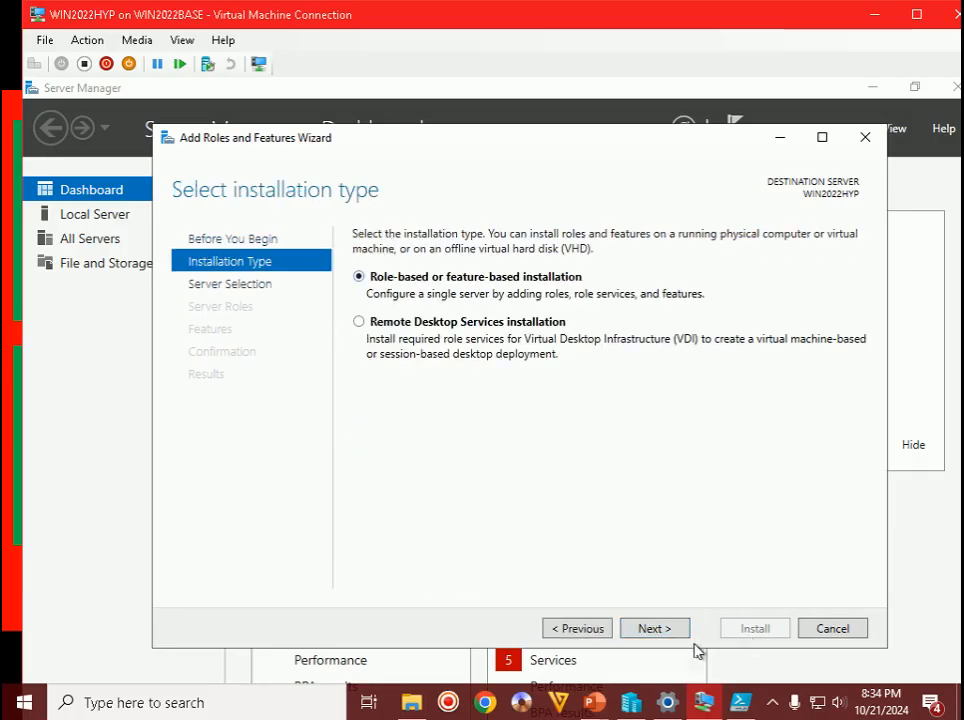
pyautogui.click(656, 627)
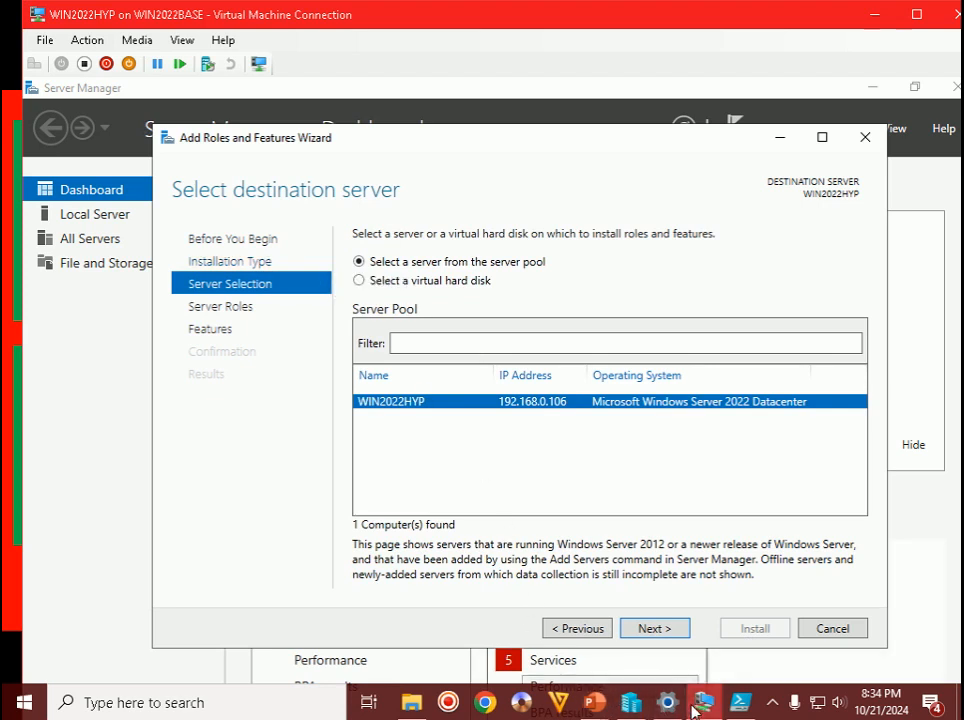
pyautogui.moveTo(598, 709)
pyautogui.click(692, 612)
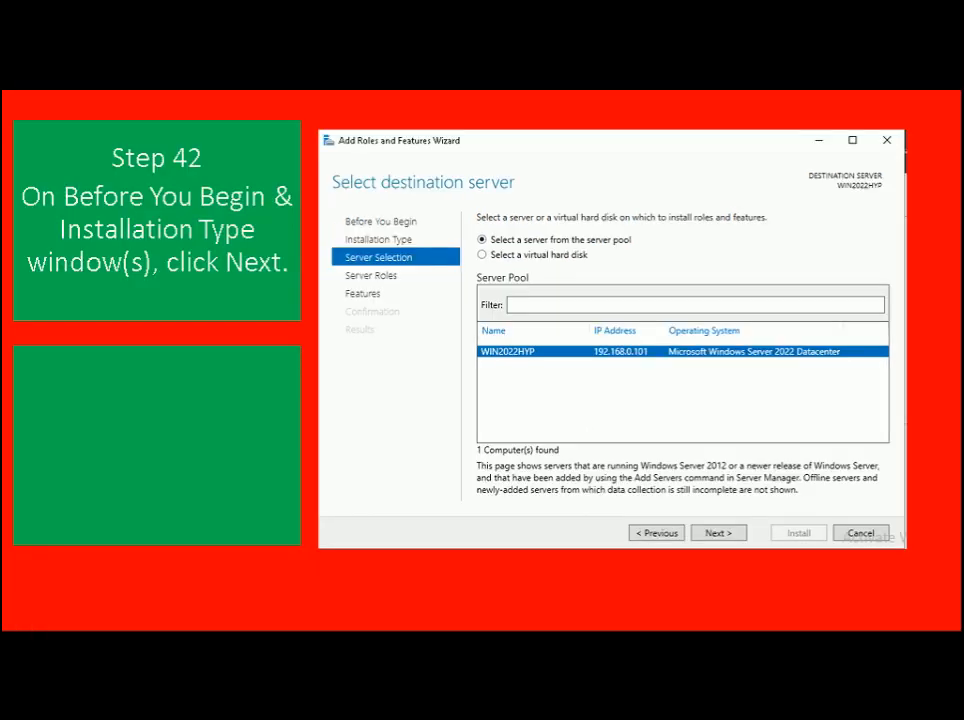
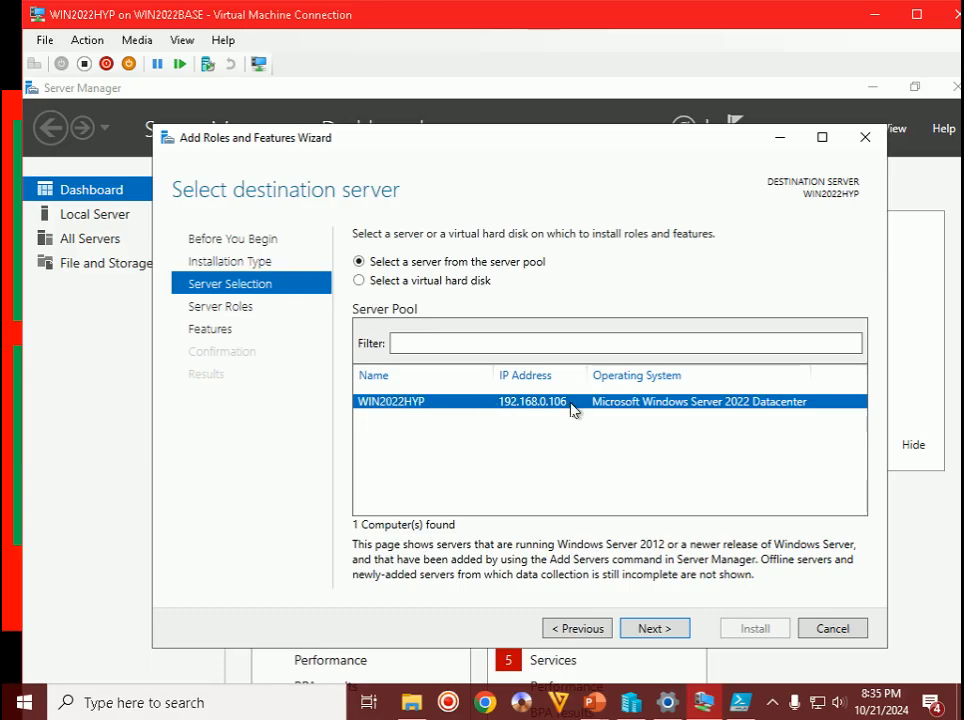
# - Continue past destination server WIN2022HYP and advance the tutorial slide show one slide
pyautogui.click(670, 633)
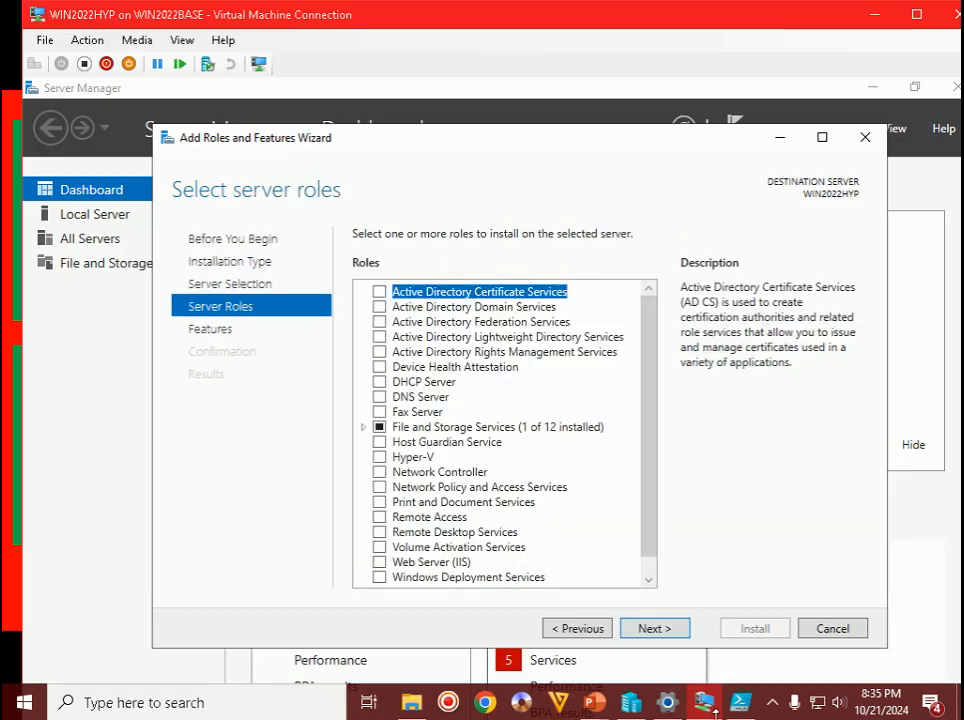
pyautogui.moveTo(594, 702)
pyautogui.click(717, 588)
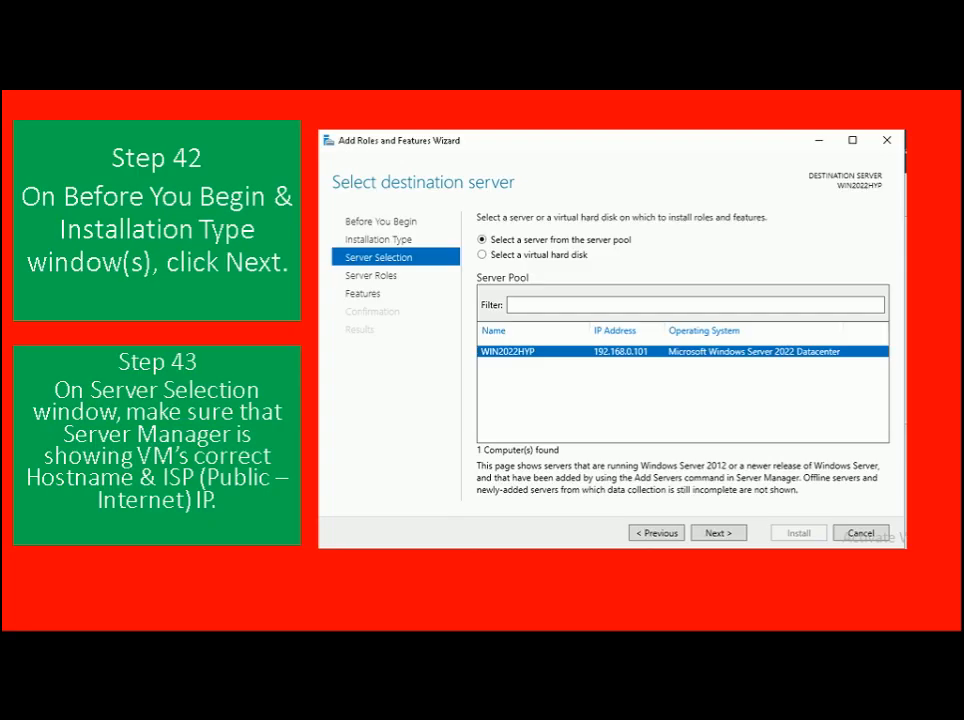
pyautogui.press('Right')
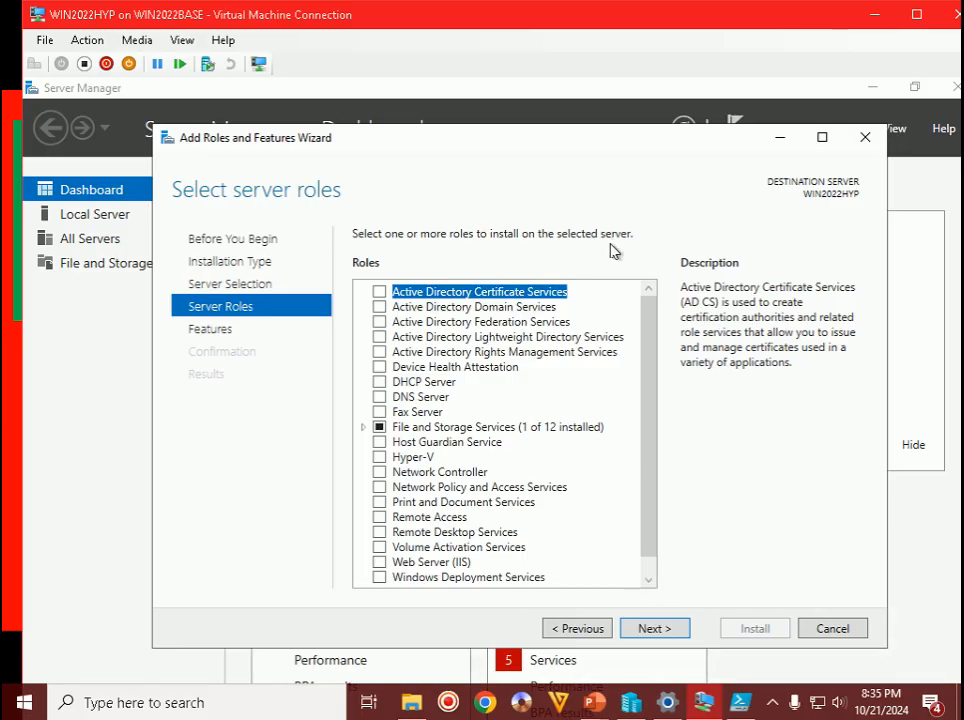
# - Tick the Hyper-V role and accept its required management tools
pyautogui.click(380, 459)
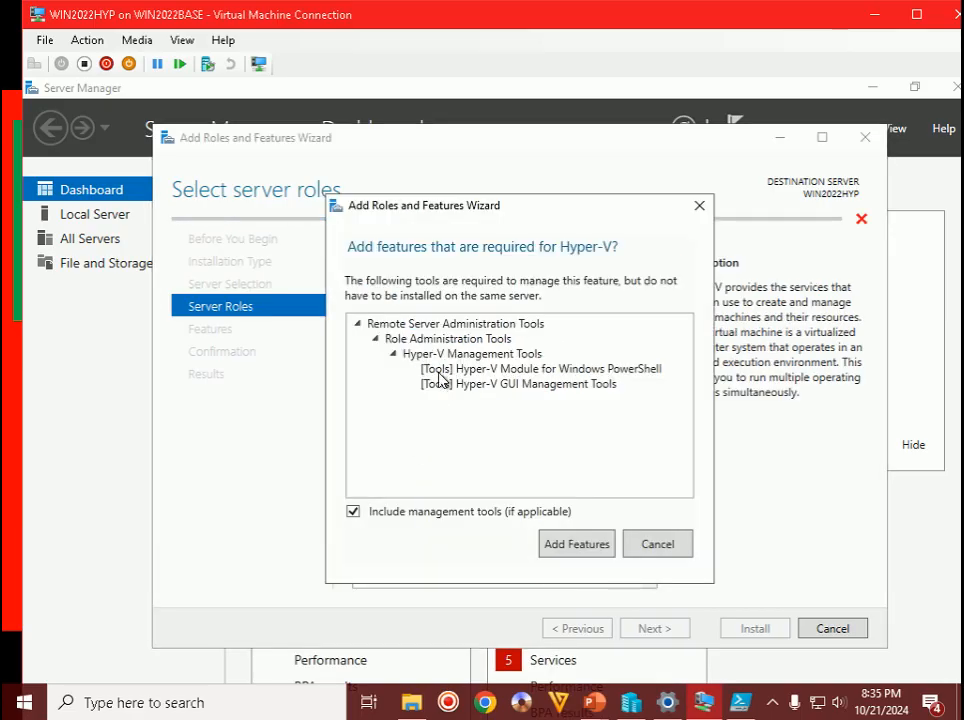
pyautogui.click(570, 545)
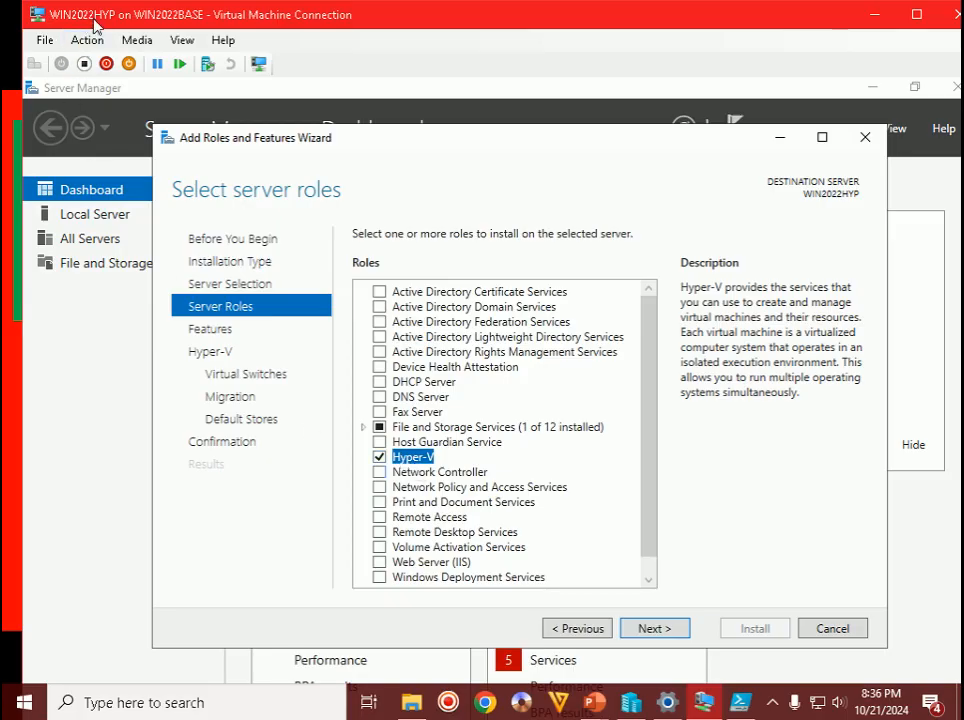
# - Move on to the Features page and advance the tutorial slide show
pyautogui.click(654, 628)
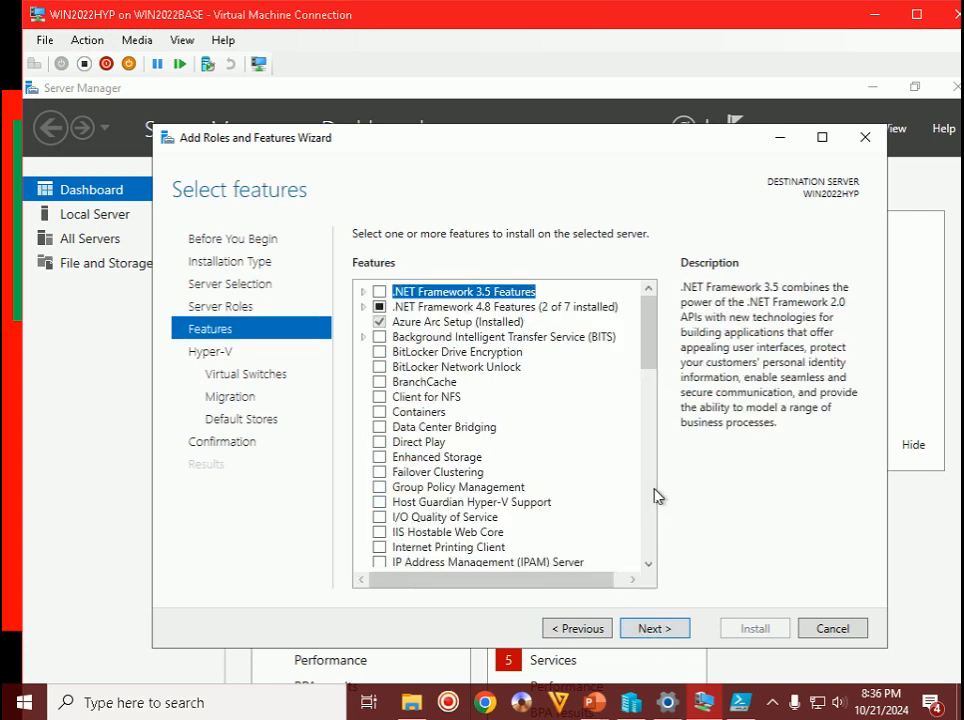
pyautogui.moveTo(597, 711)
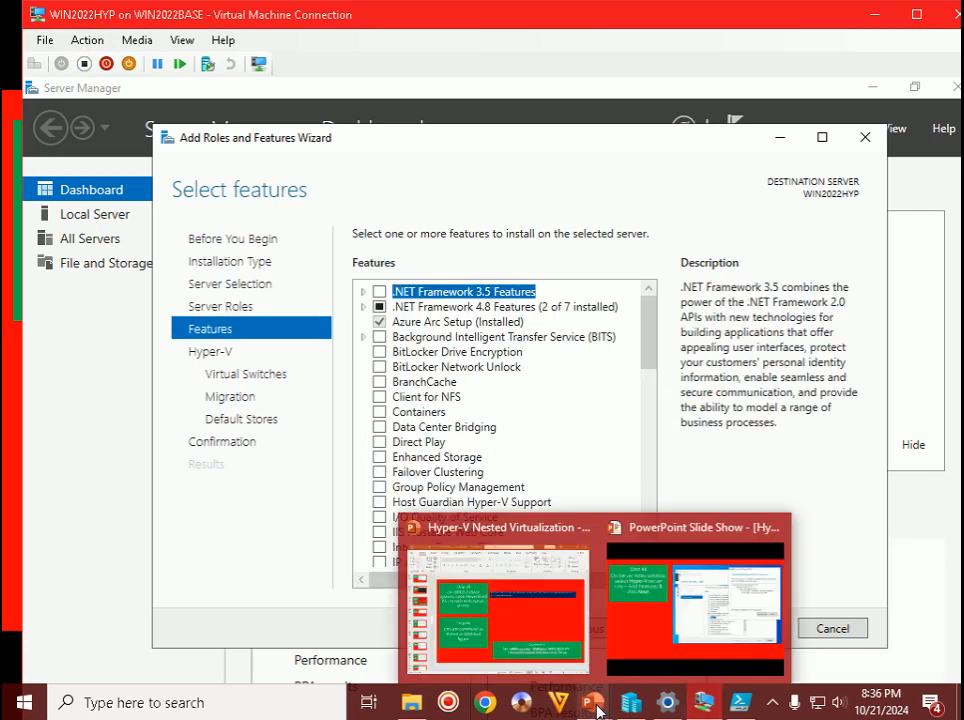
pyautogui.click(680, 581)
pyautogui.press('Right')
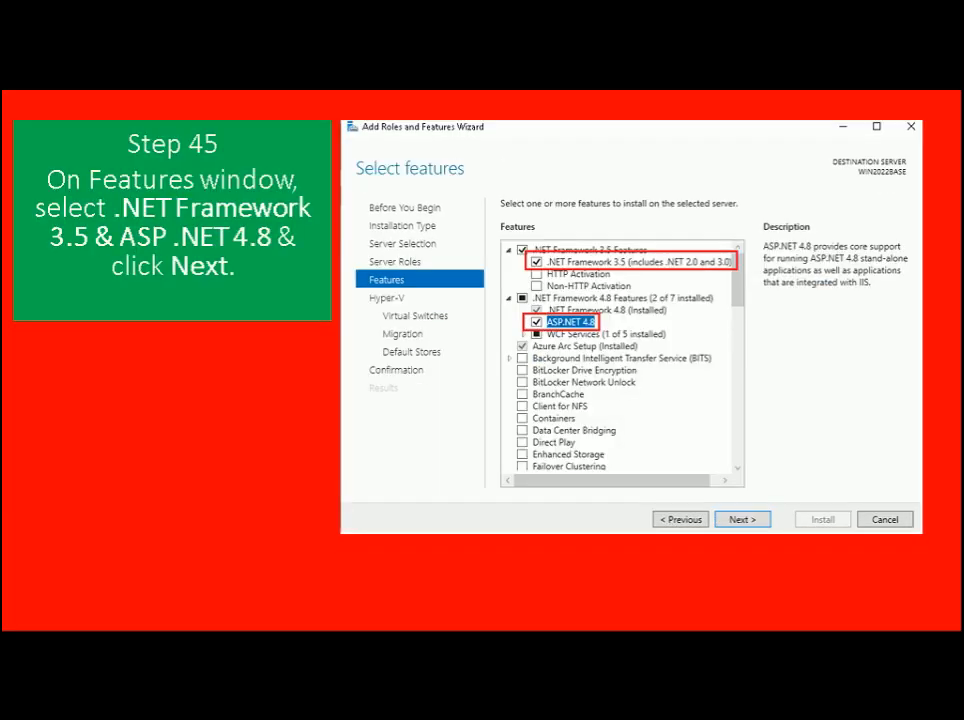
# - Select .NET Framework 3.5 Features and ASP.NET 4.8, then continue to the Hyper-V overview
pyautogui.hotkey('alt', 'Tab')
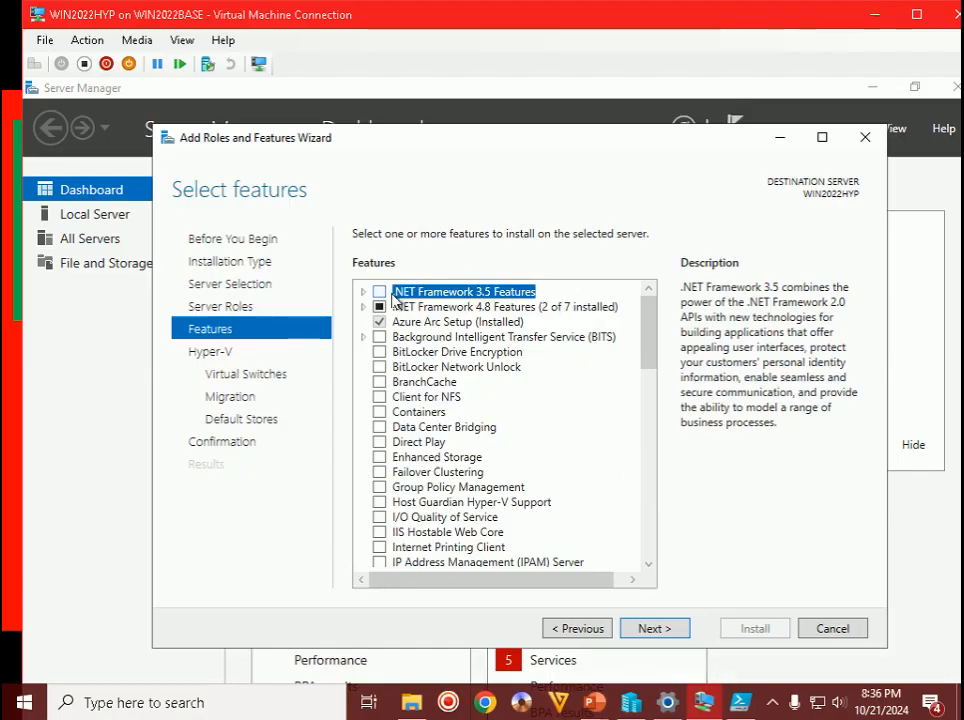
pyautogui.click(378, 296)
pyautogui.click(364, 307)
pyautogui.click(400, 338)
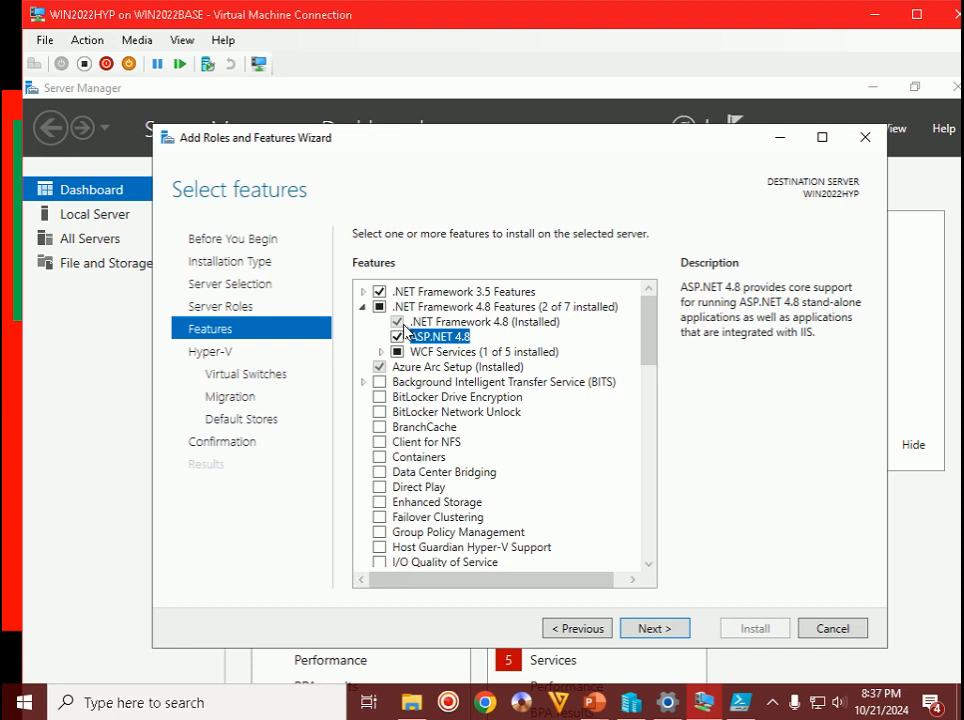
pyautogui.click(645, 635)
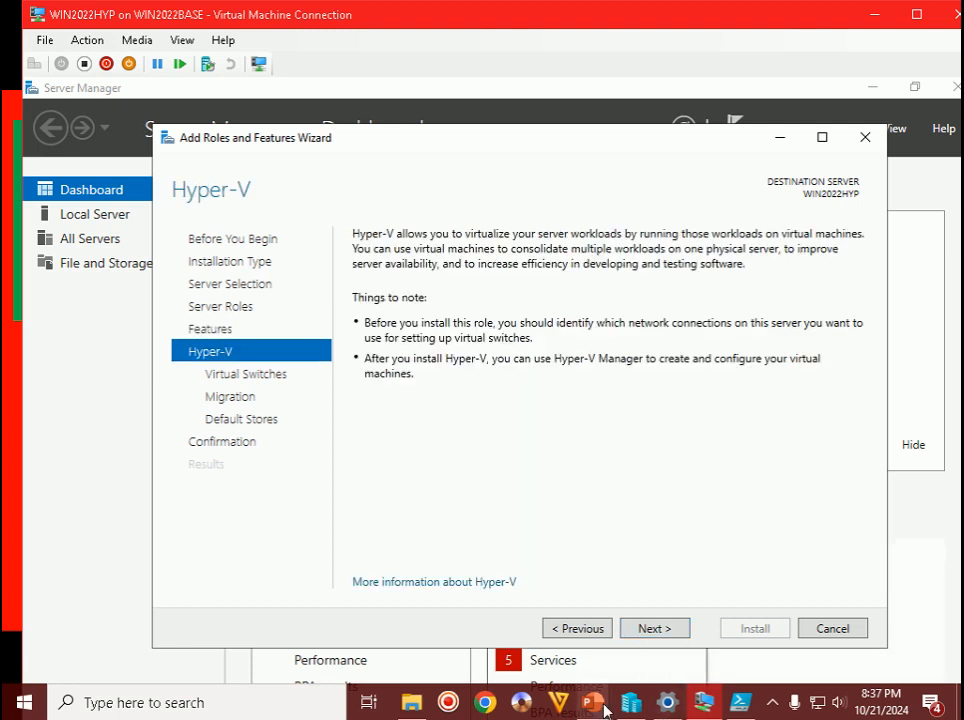
# - Advance from the Hyper-V overview to Create Virtual Switches with the Step 46 slide showing
pyautogui.moveTo(594, 702)
pyautogui.click(661, 663)
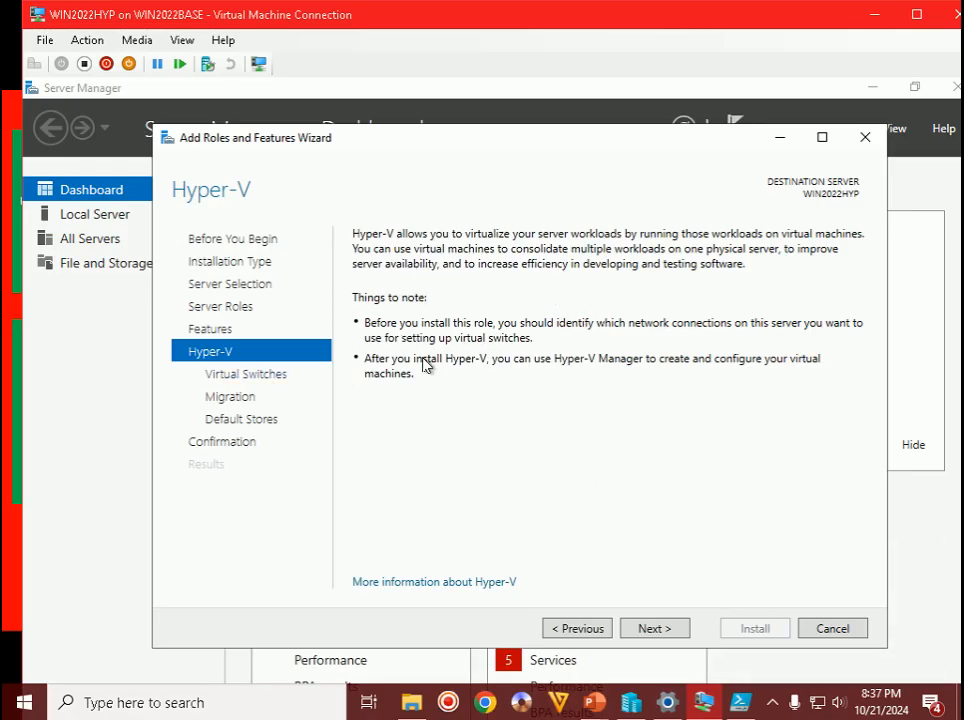
pyautogui.click(645, 628)
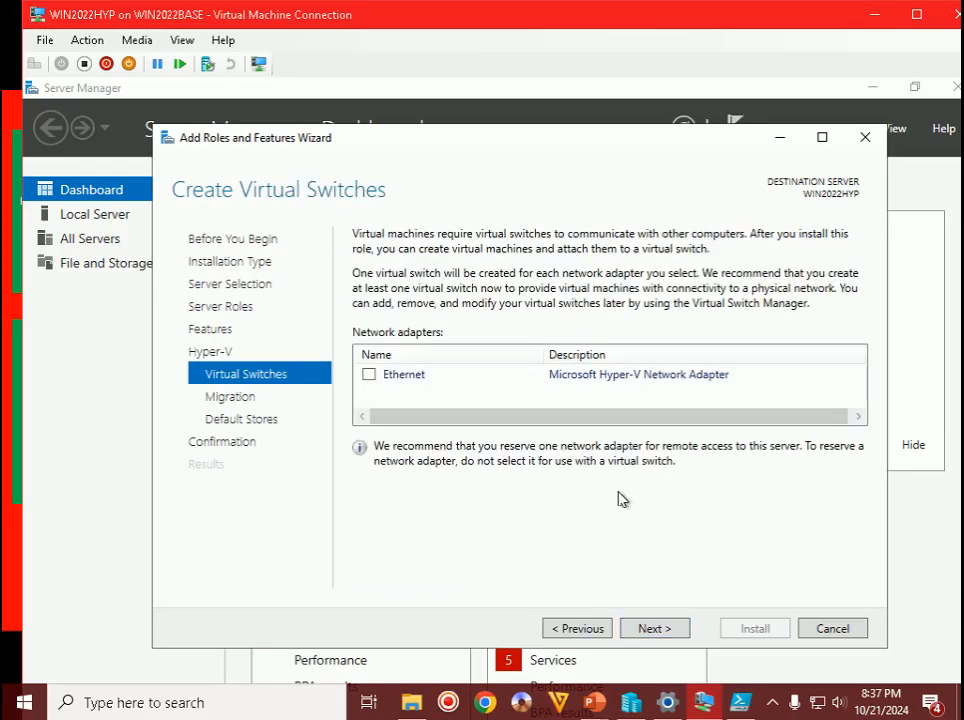
pyautogui.moveTo(663, 703)
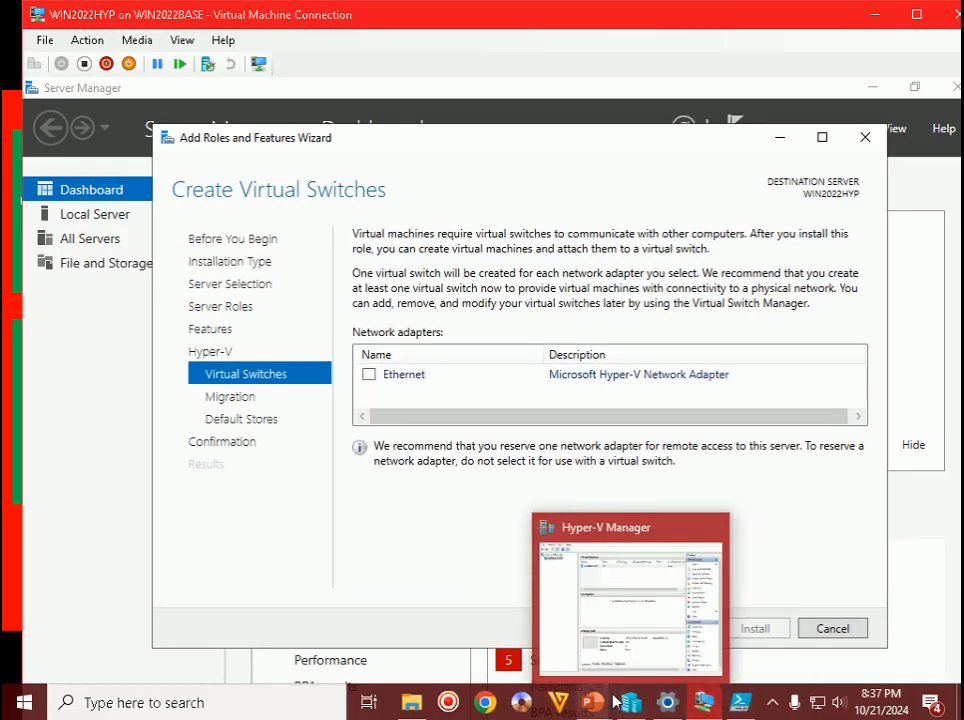
pyautogui.moveTo(609, 701)
pyautogui.click(678, 644)
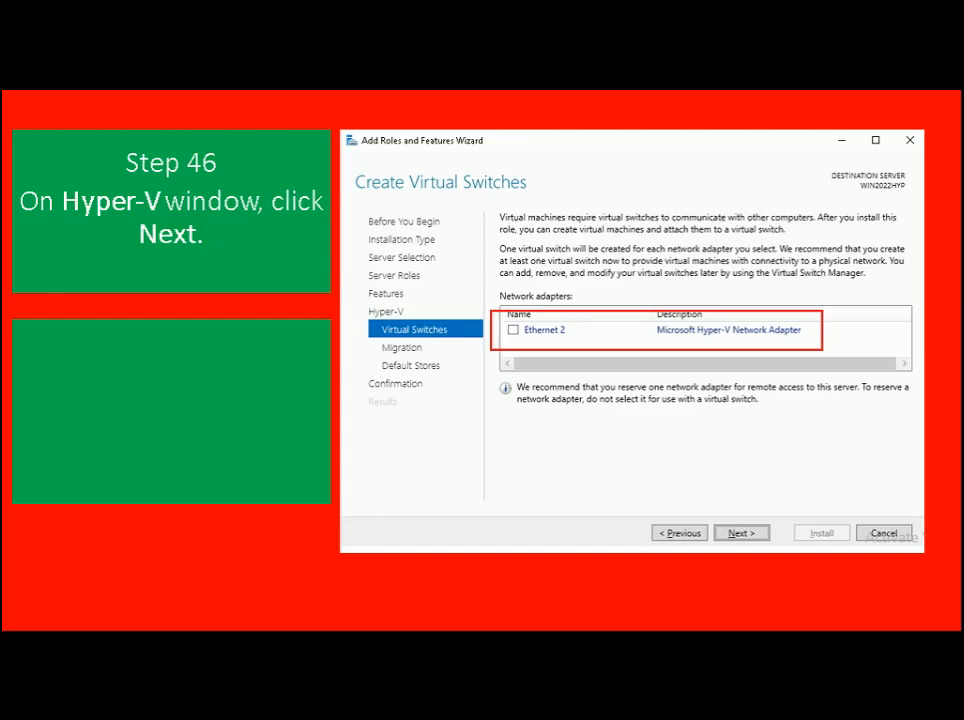
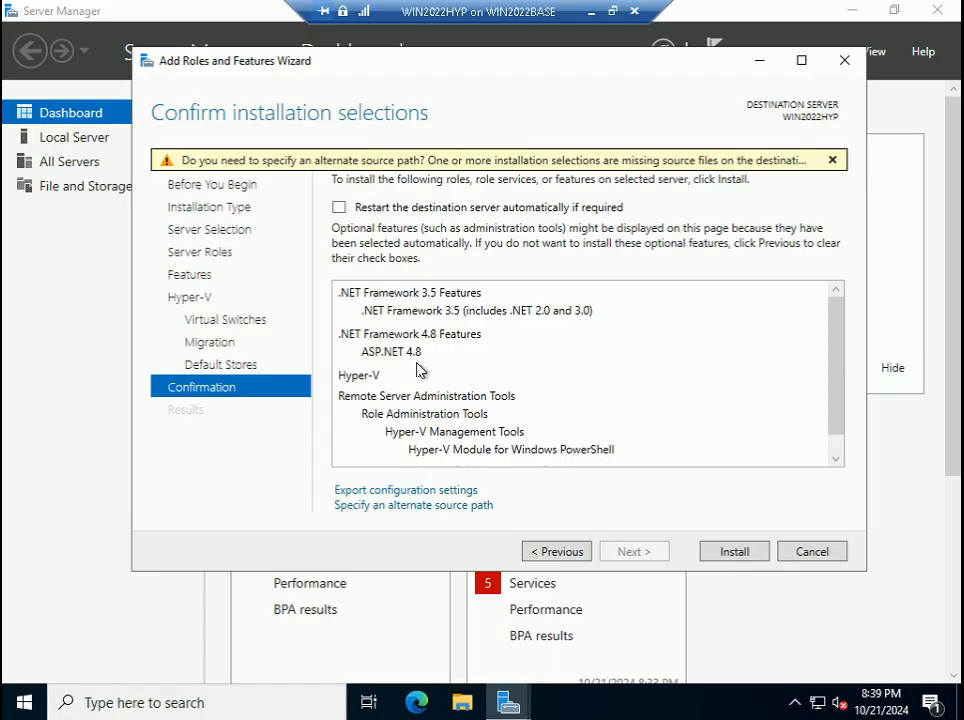
# - Check the alternate source path setting and dismiss it without changes
pyautogui.click(405, 505)
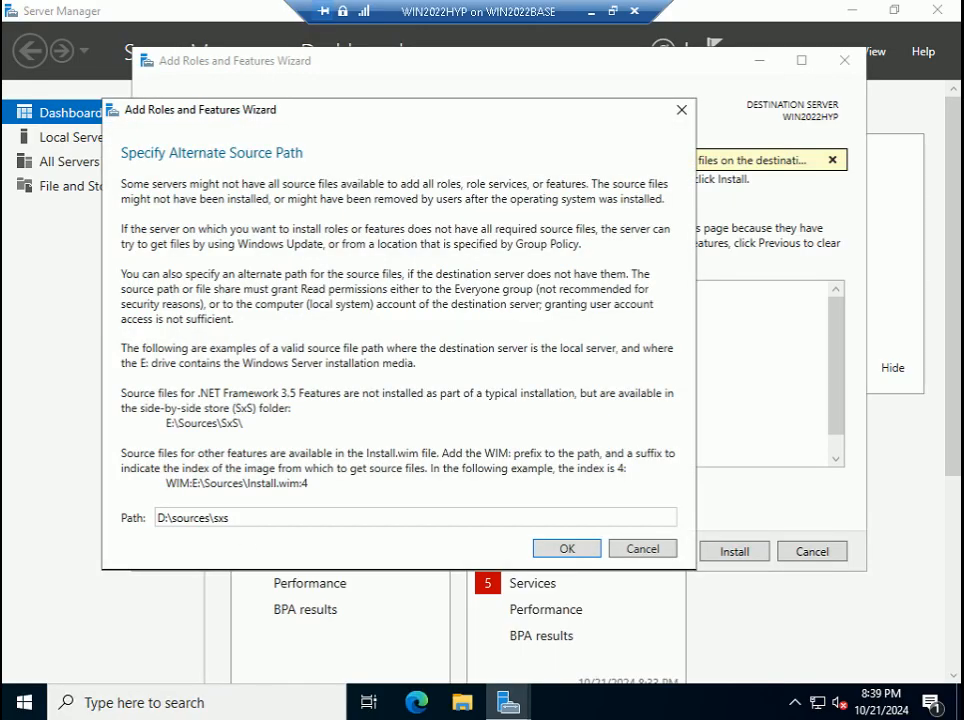
pyautogui.doubleClick(180, 520)
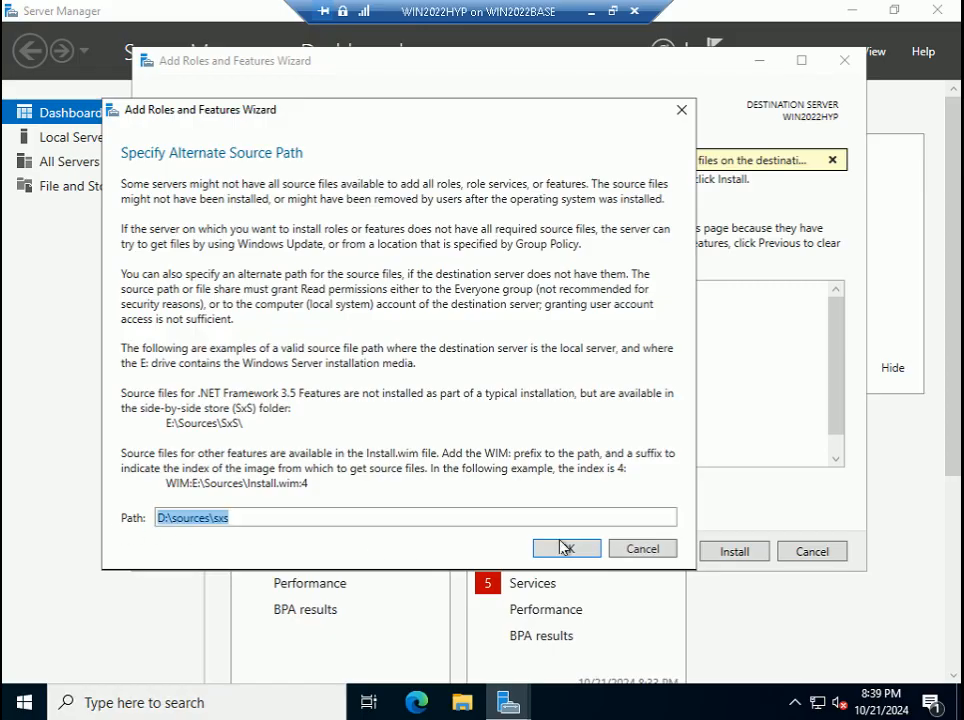
pyautogui.click(645, 549)
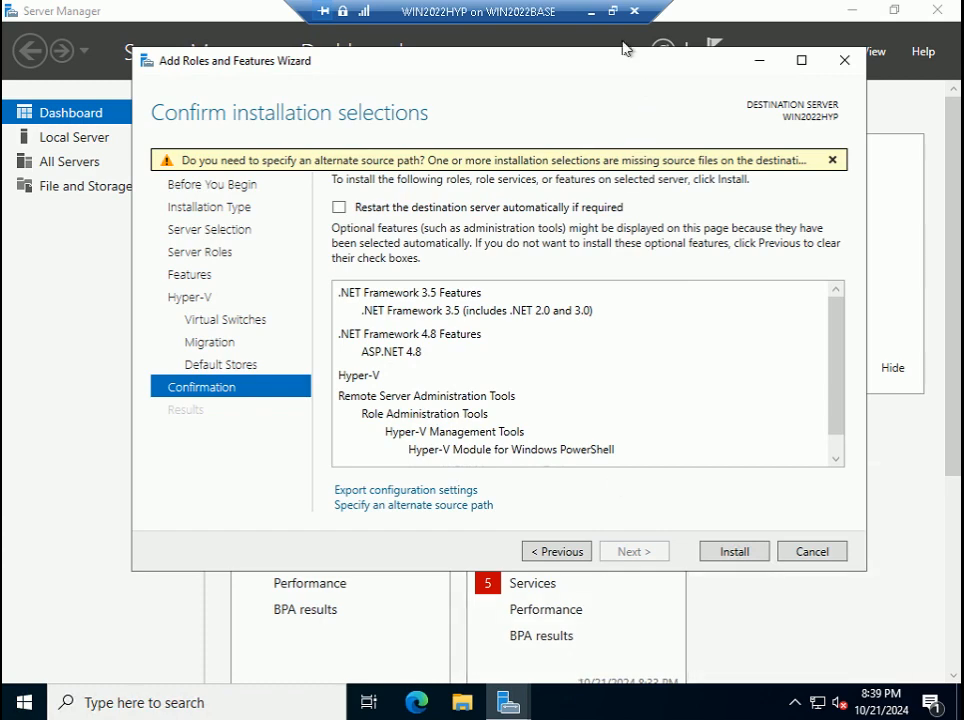
# - Show the virtual machine in a window and advance the tutorial slide show
pyautogui.click(613, 11)
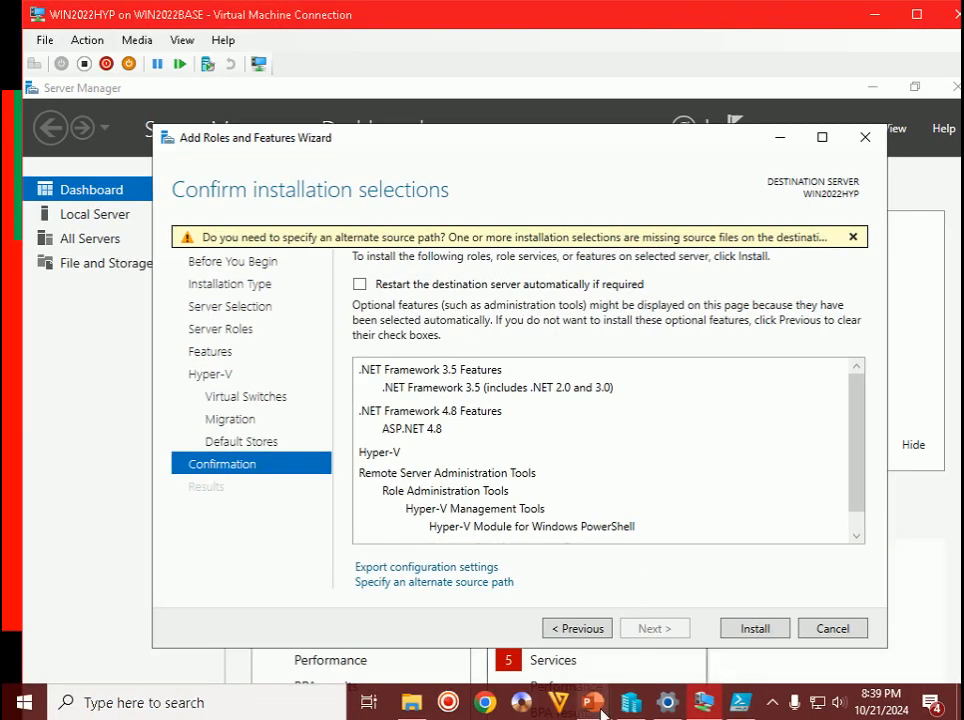
pyautogui.moveTo(594, 702)
pyautogui.click(680, 590)
pyautogui.press('Right')
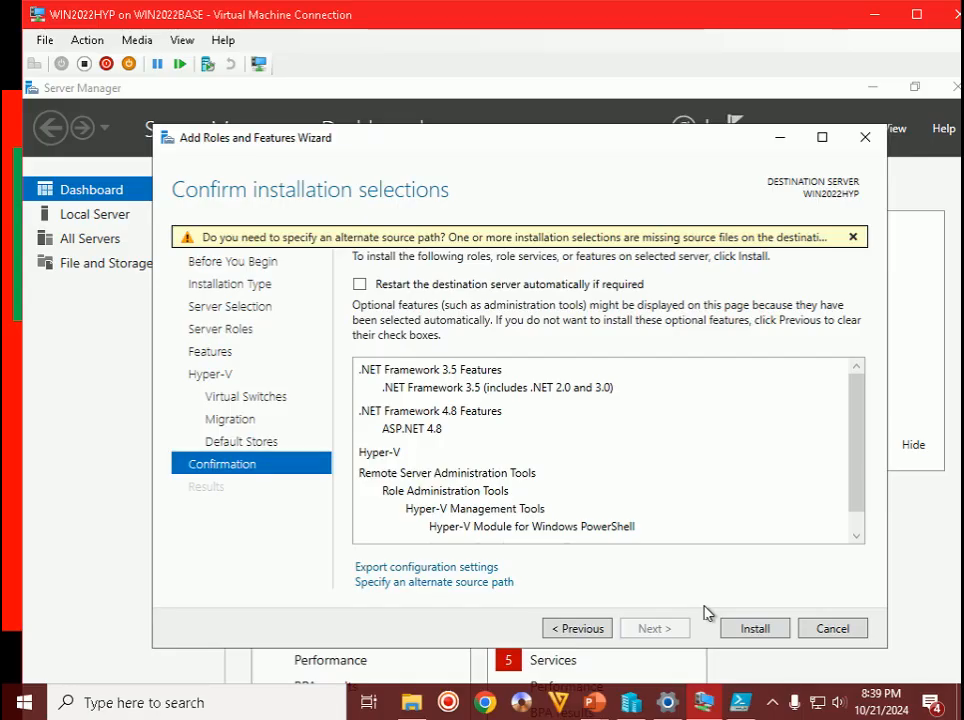
# - Start installing the selected roles and features, including Hyper-V, on WIN2022HYP
pyautogui.click(753, 630)
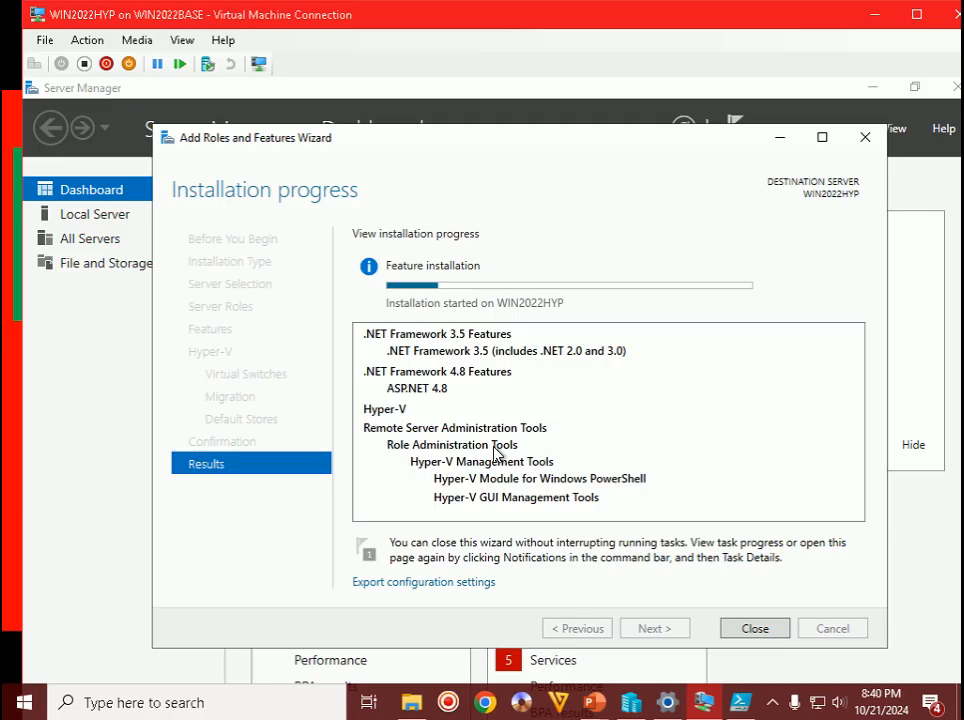
pyautogui.click(772, 704)
pyautogui.click(772, 707)
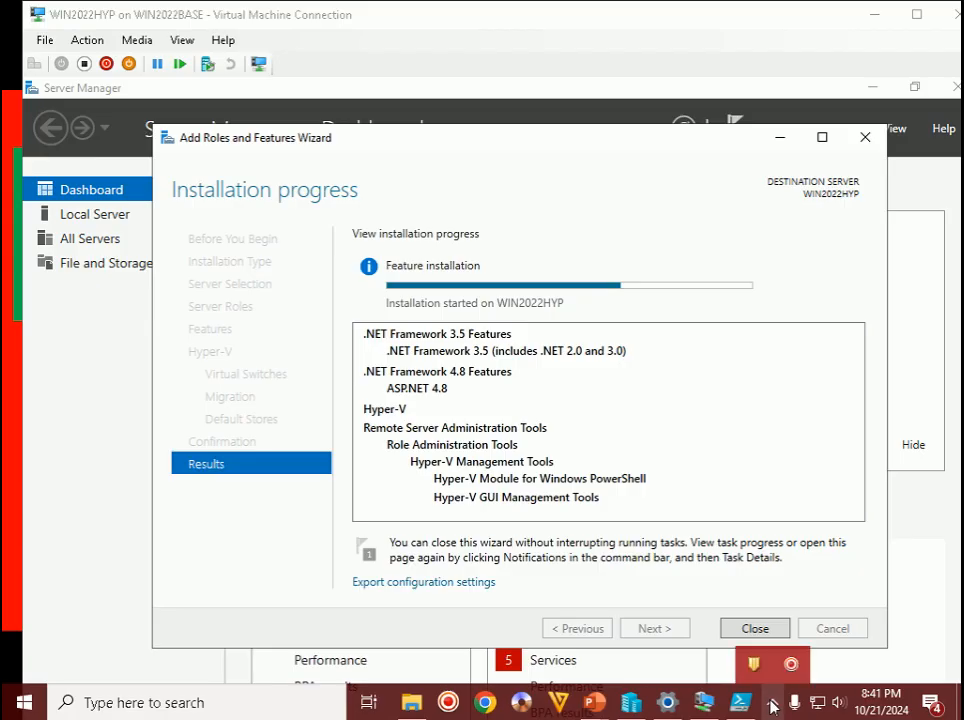
pyautogui.click(752, 444)
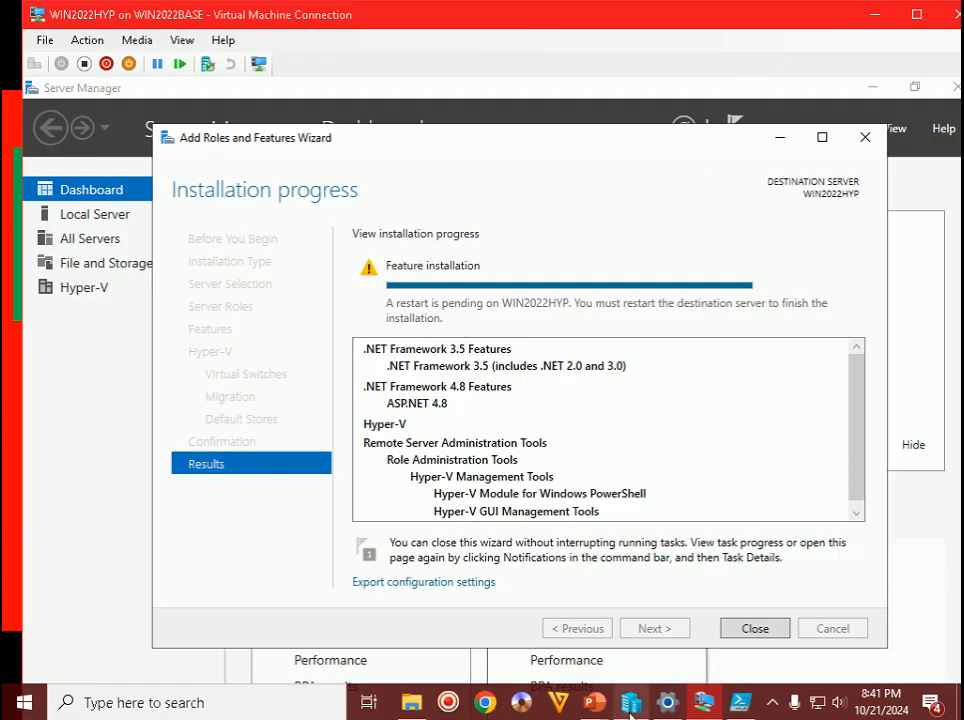
# - Advance the slide show, then close the finished installation wizard with the restart pending
pyautogui.moveTo(595, 701)
pyautogui.click(738, 613)
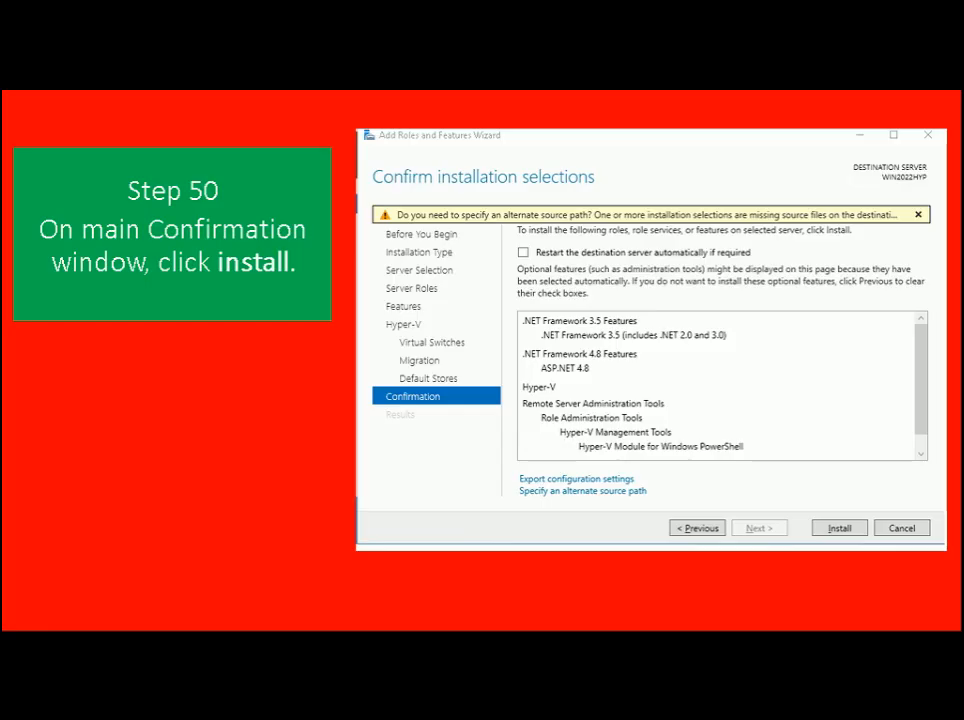
pyautogui.press('Right')
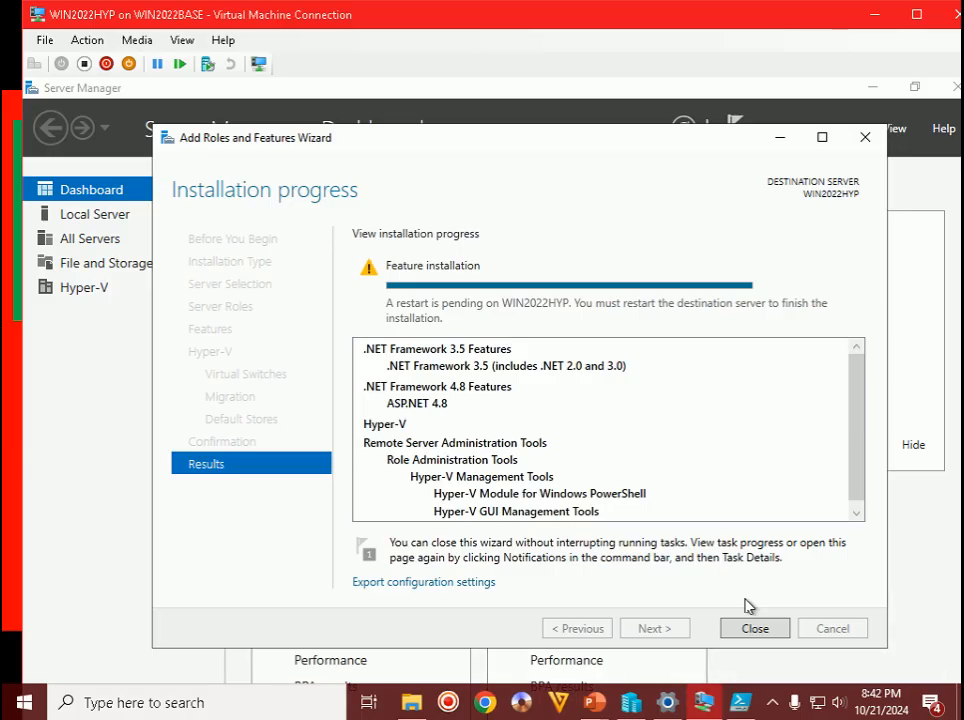
pyautogui.click(770, 630)
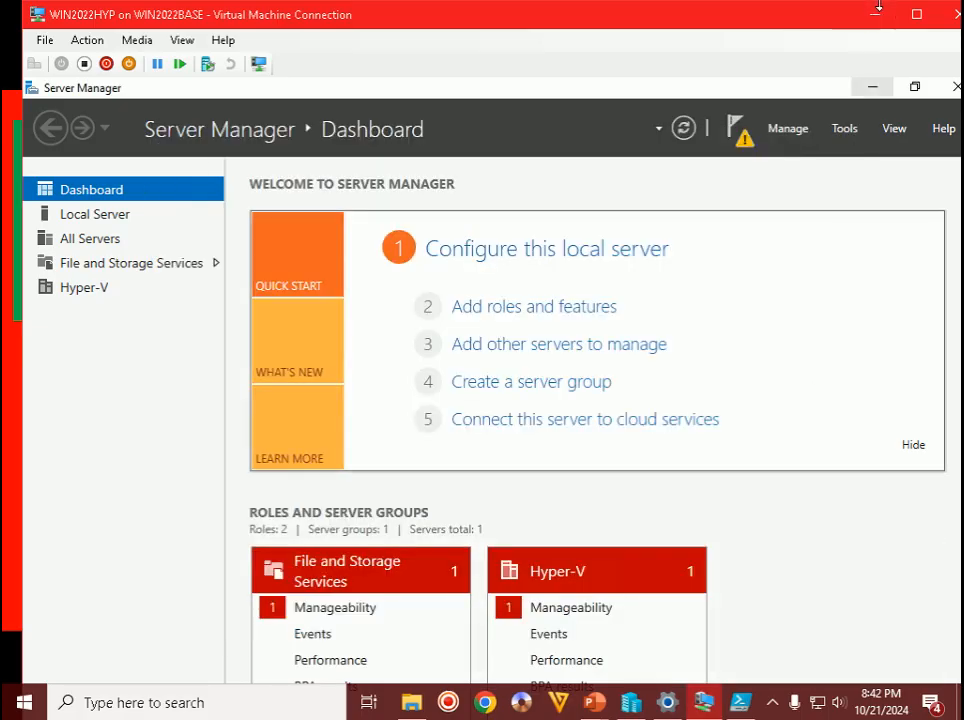
# - Return the VM to full screen, dismiss the notifications, and close Server Manager
pyautogui.click(916, 13)
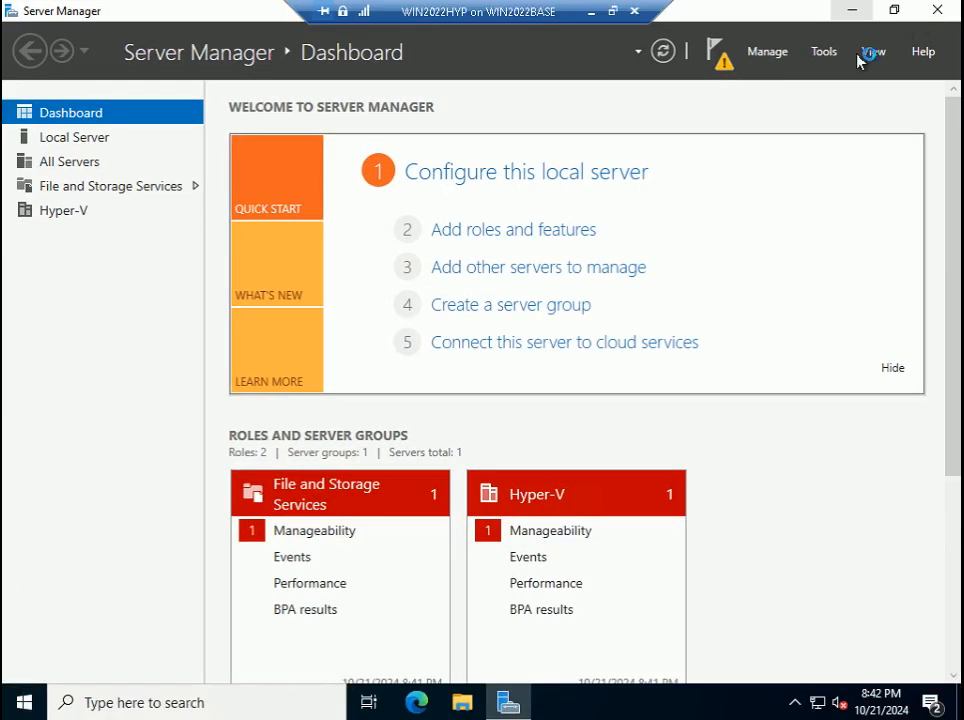
pyautogui.click(725, 62)
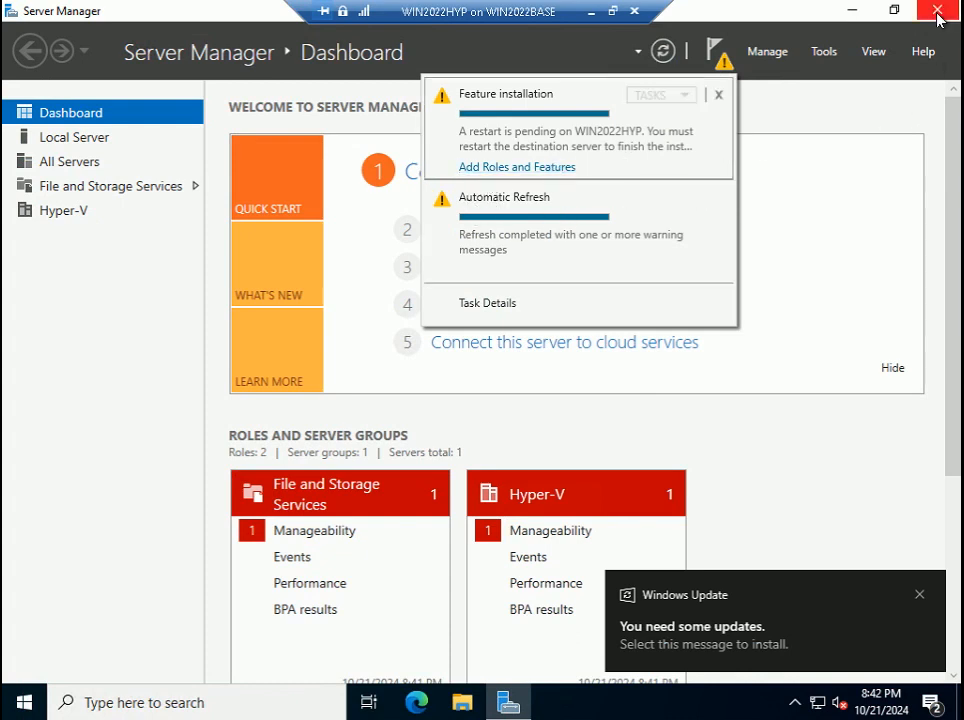
pyautogui.click(919, 594)
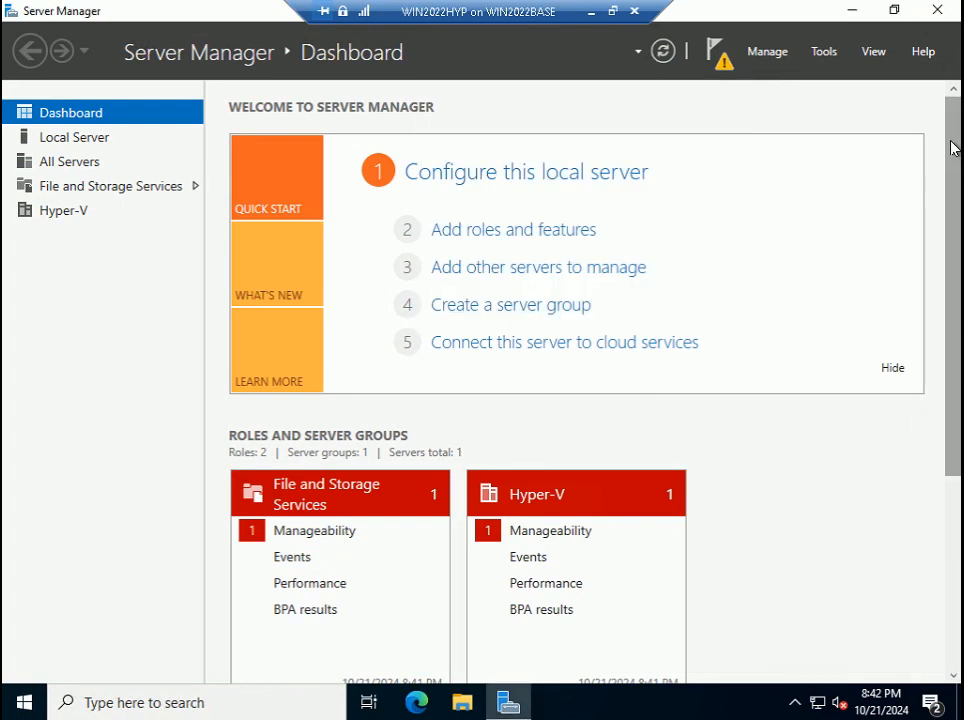
pyautogui.click(950, 9)
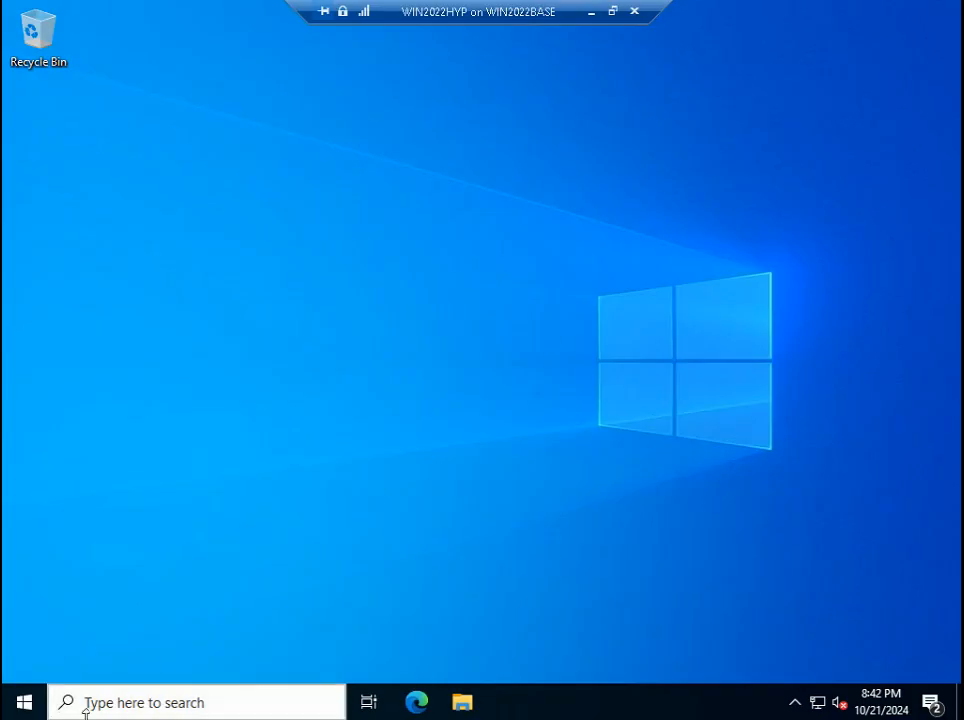
# - Restart WIN2022HYP from the Start button's Shut down or sign out menu
pyautogui.rightClick(33, 707)
pyautogui.moveTo(181, 660)
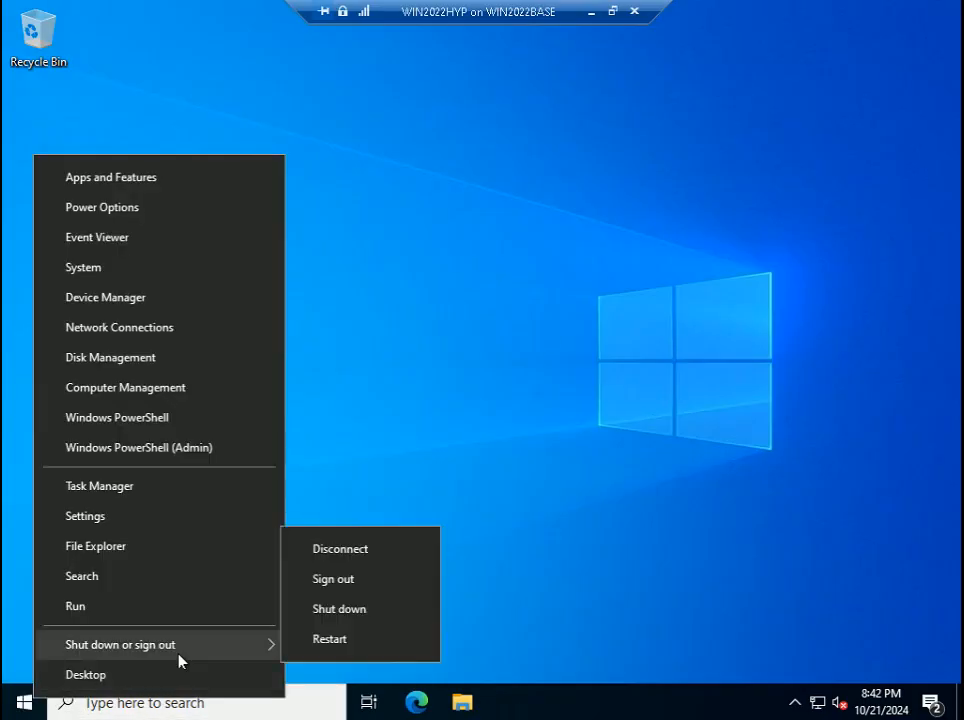
pyautogui.click(336, 645)
pyautogui.click(322, 667)
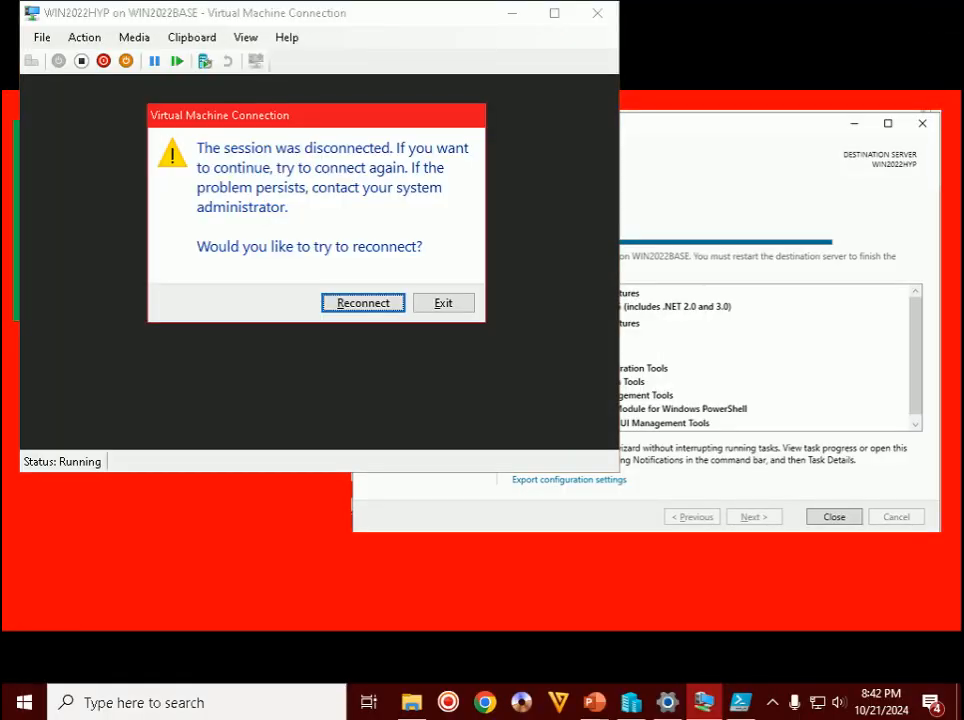
# - Retry the connection to the restarting VM, then exit the failed connection
pyautogui.click(380, 305)
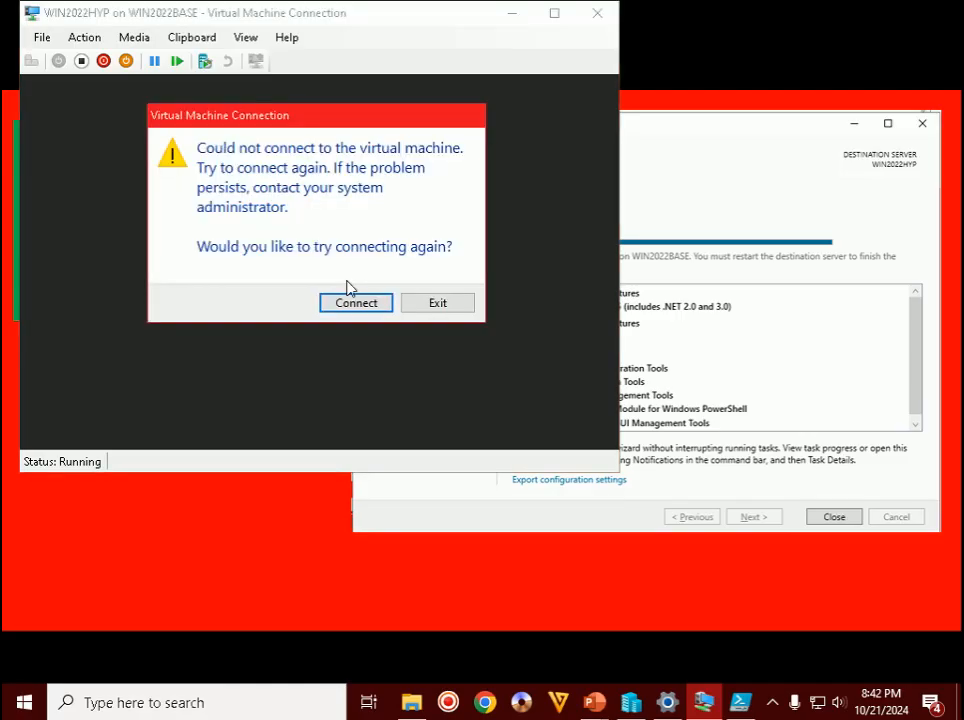
pyautogui.click(351, 303)
pyautogui.click(772, 702)
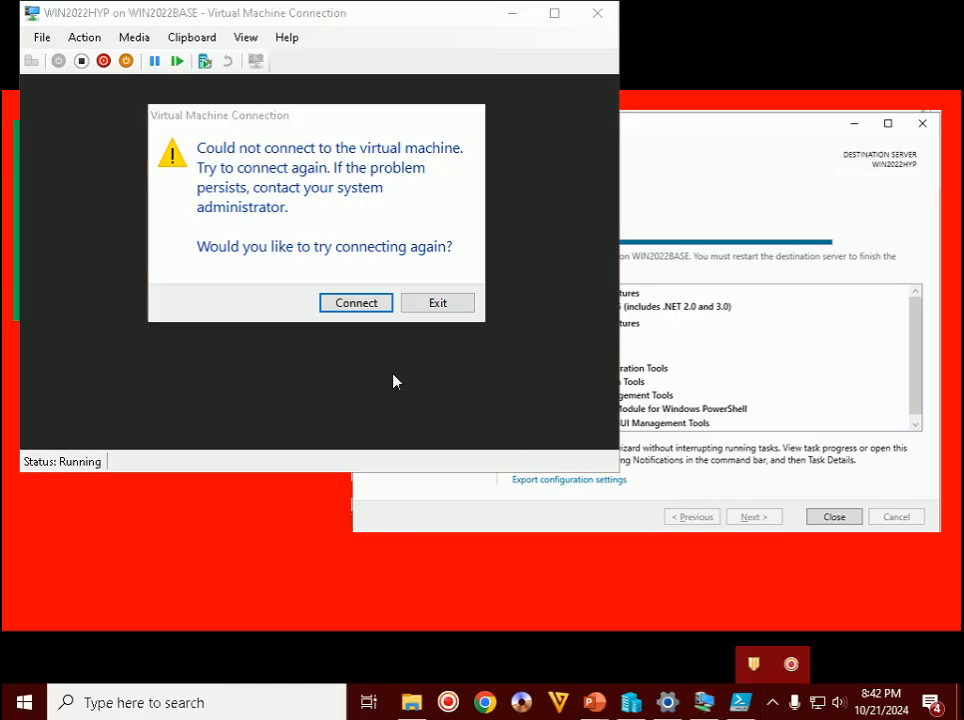
pyautogui.click(378, 306)
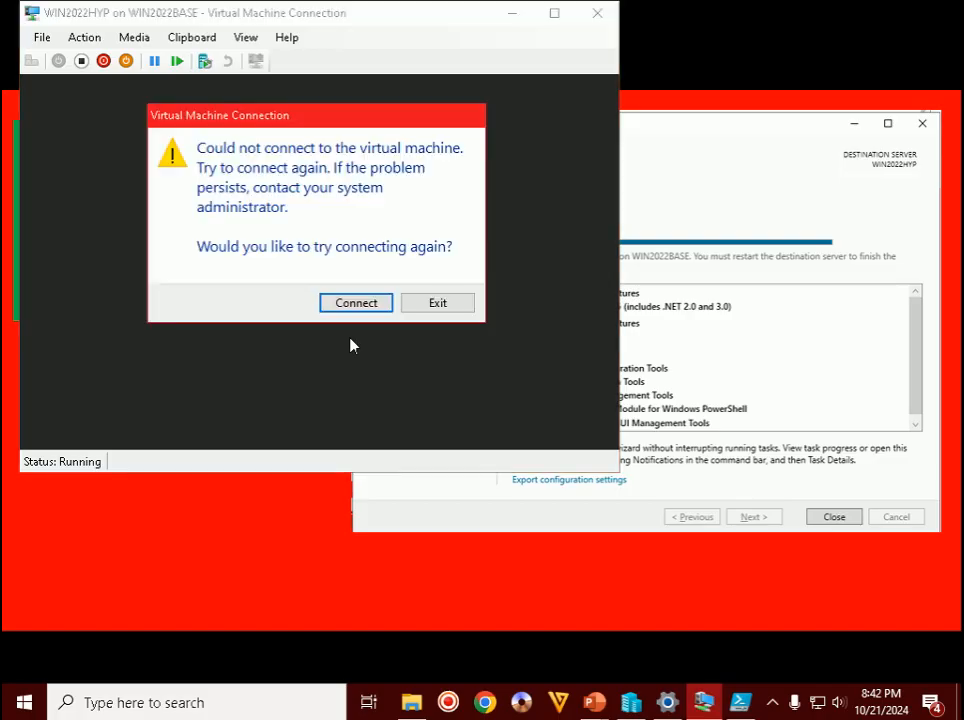
pyautogui.click(440, 305)
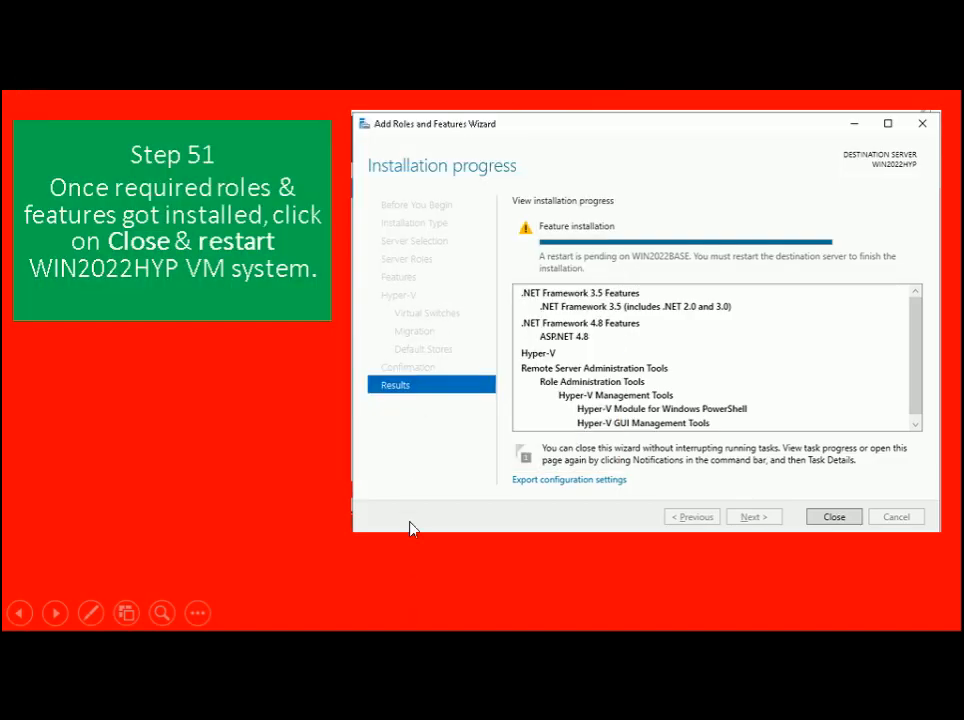
# - Reconnect to WIN2022HYP from Hyper-V Manager and sign in with the administrator password
pyautogui.hotkey('alt', 'Tab')
pyautogui.press('Tab')
pyautogui.press('Tab')
pyautogui.click(410, 518)
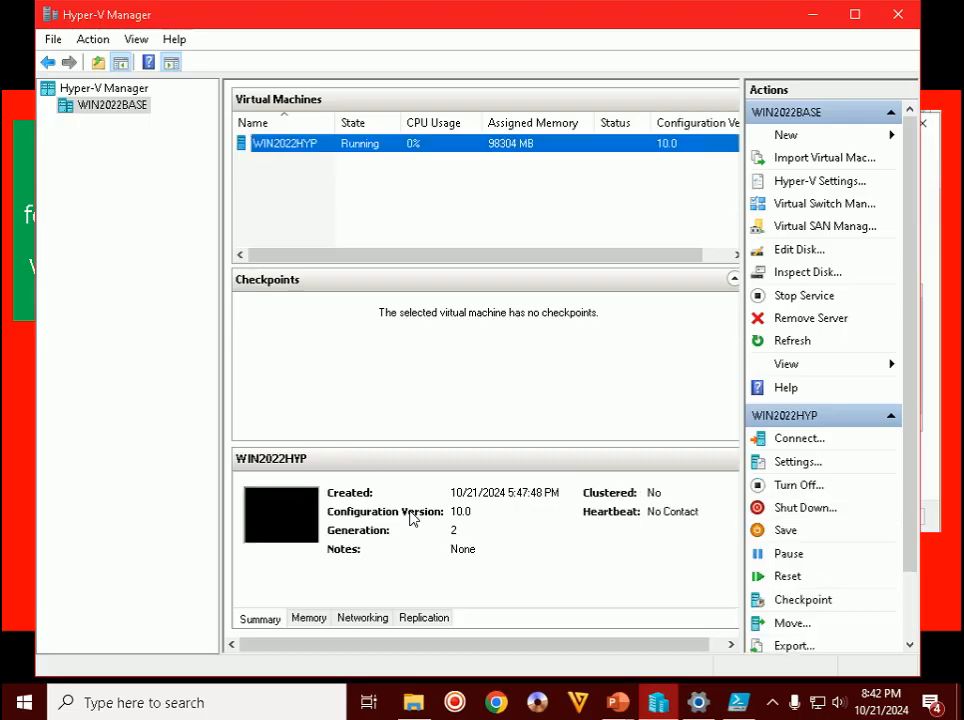
pyautogui.doubleClick(333, 148)
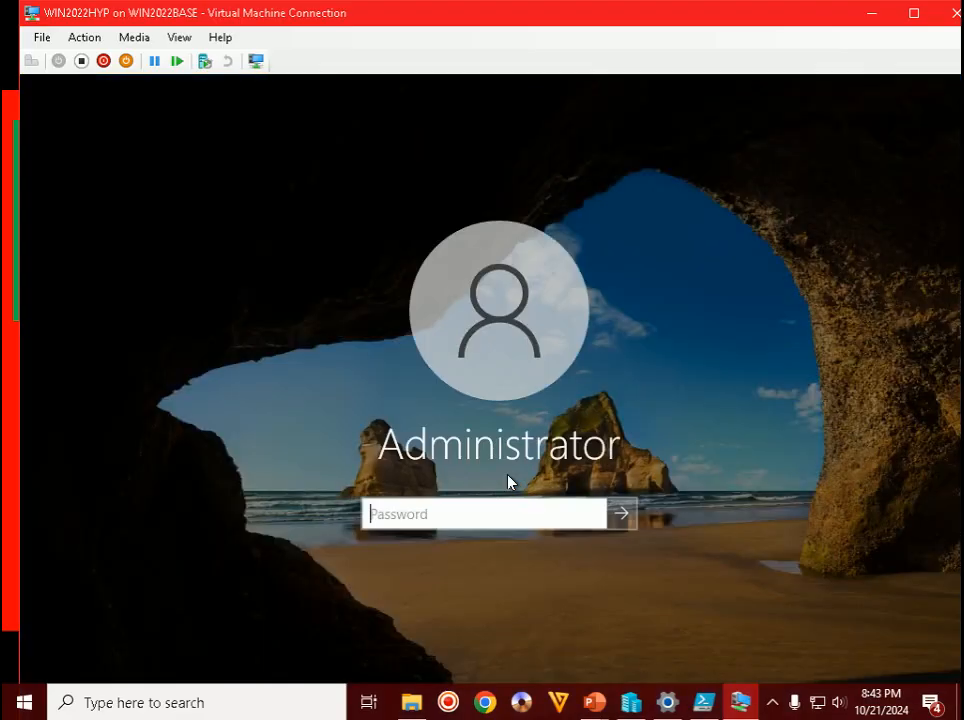
pyautogui.write('********')
pyautogui.press('Return')
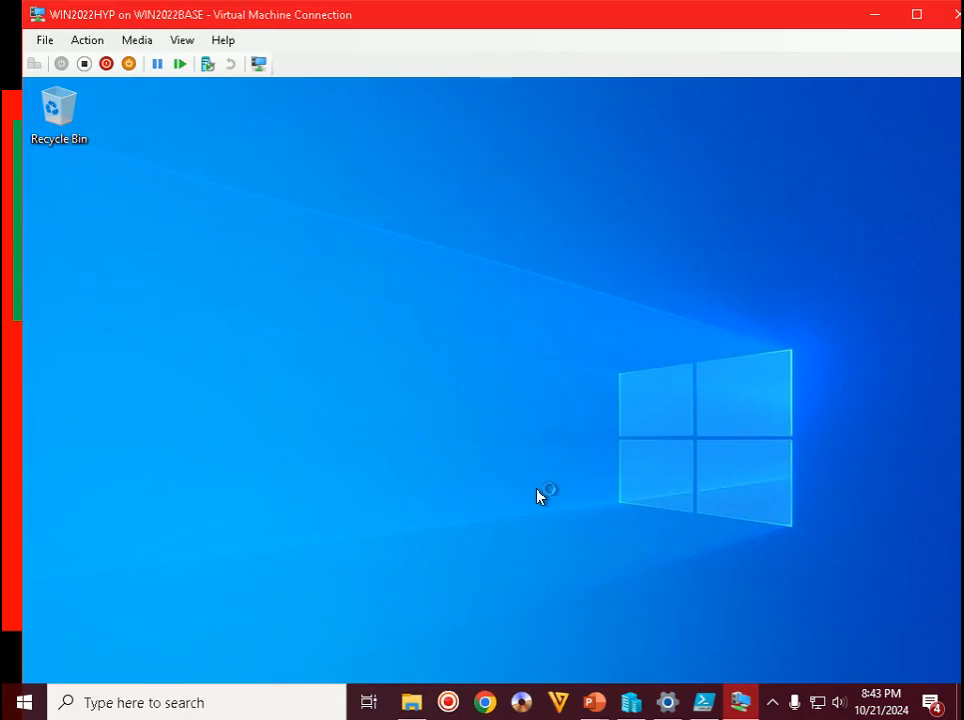
# - Advance the tutorial slide show to Step 52
pyautogui.moveTo(594, 702)
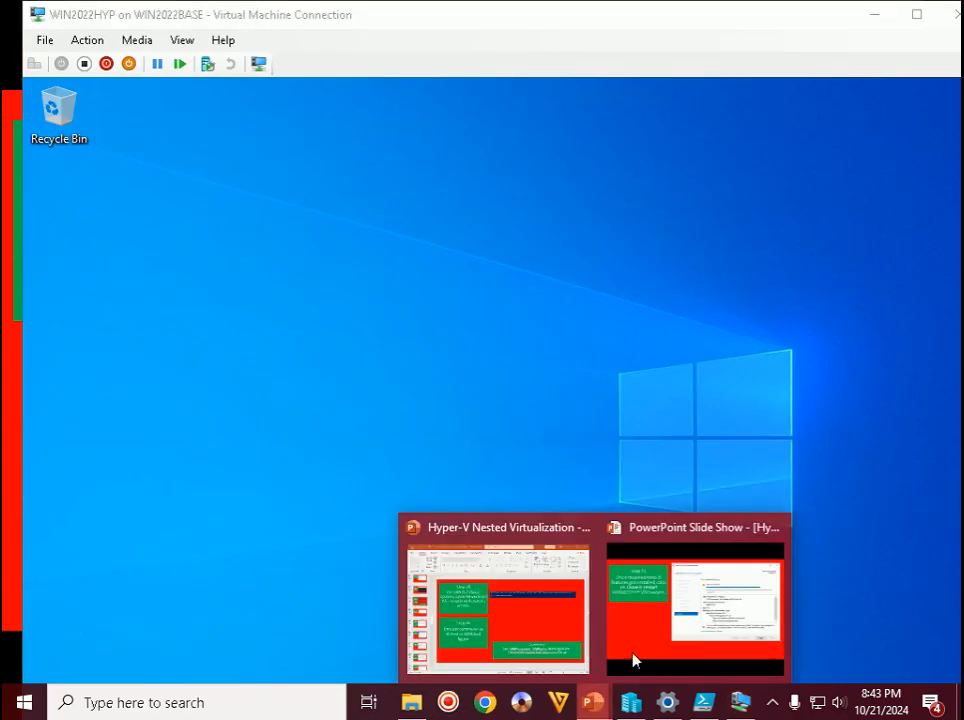
pyautogui.click(700, 610)
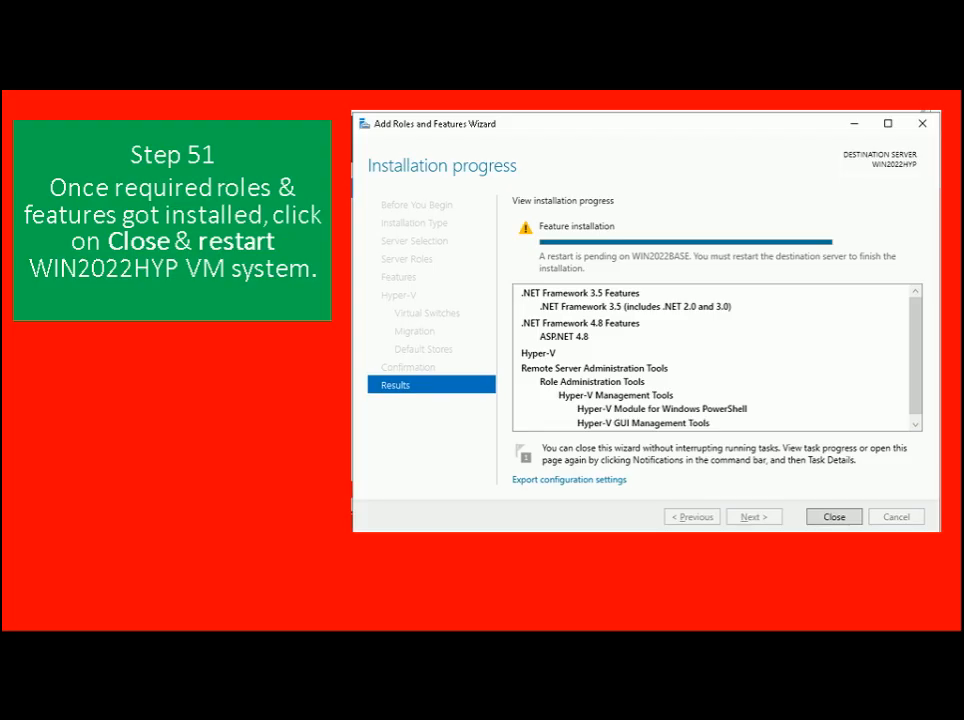
pyautogui.press('Right')
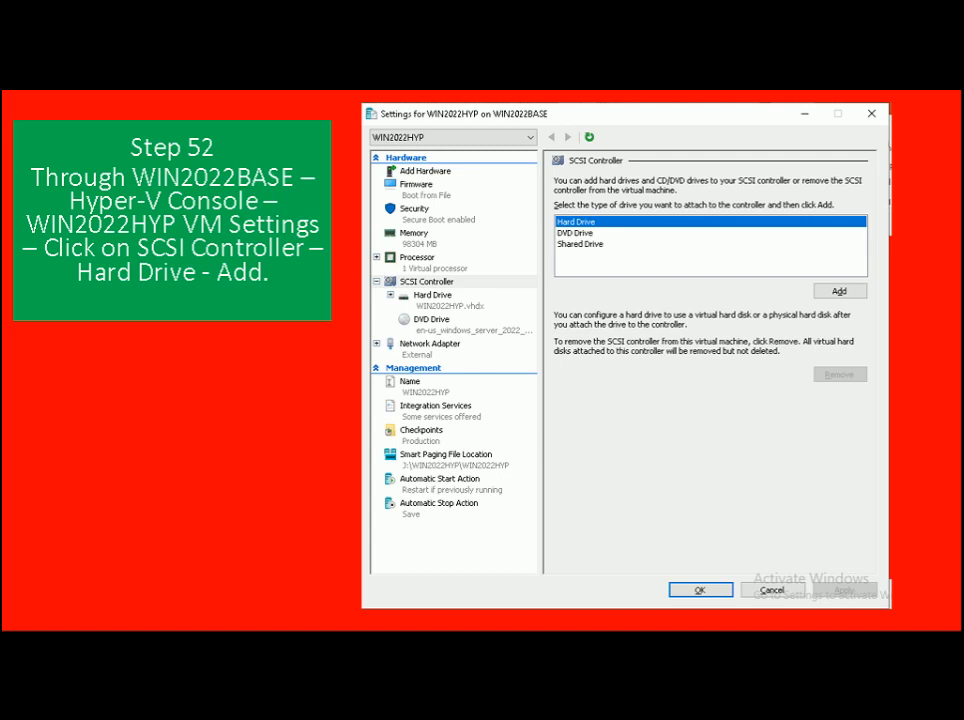
# - Open WIN2022HYP's settings and add a Hard Drive under its SCSI Controller
pyautogui.hotkey('alt', 'Tab')
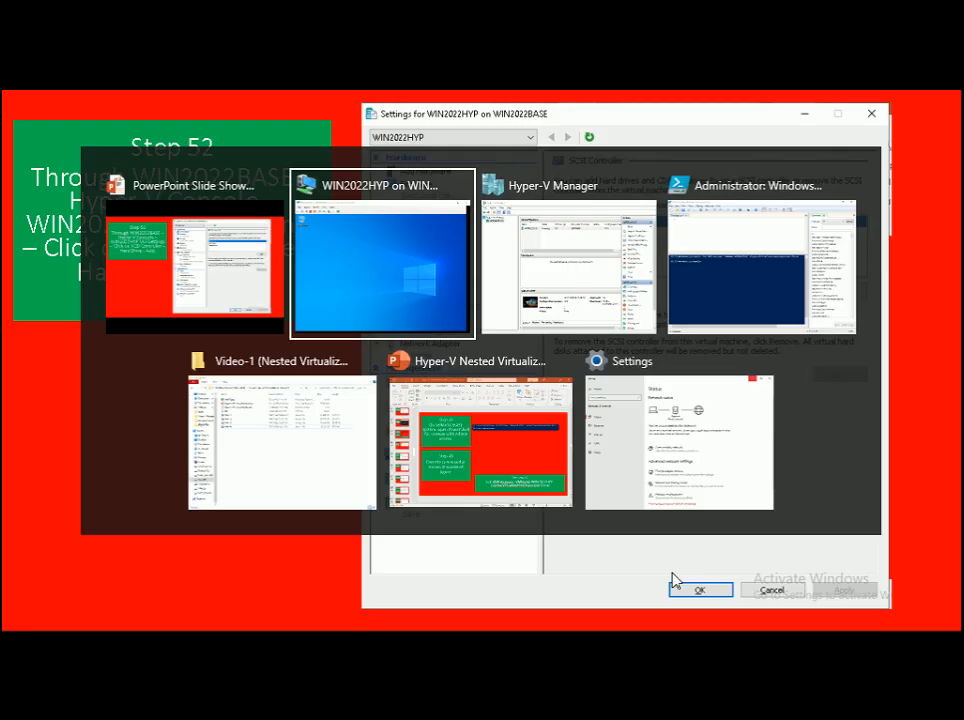
pyautogui.hotkey('alt', 'Tab')
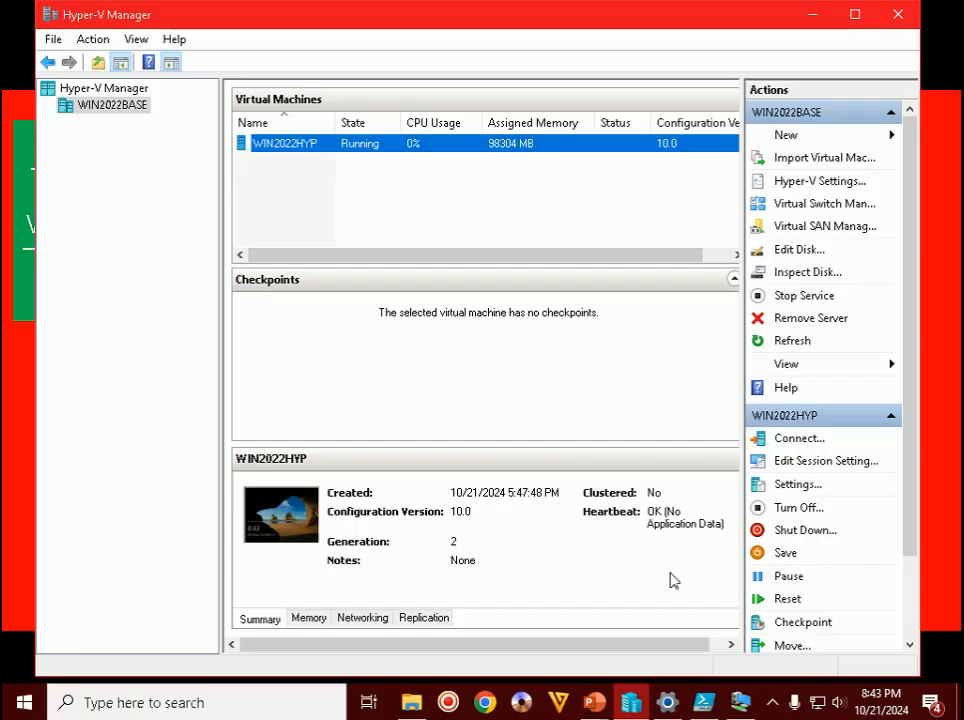
pyautogui.rightClick(298, 152)
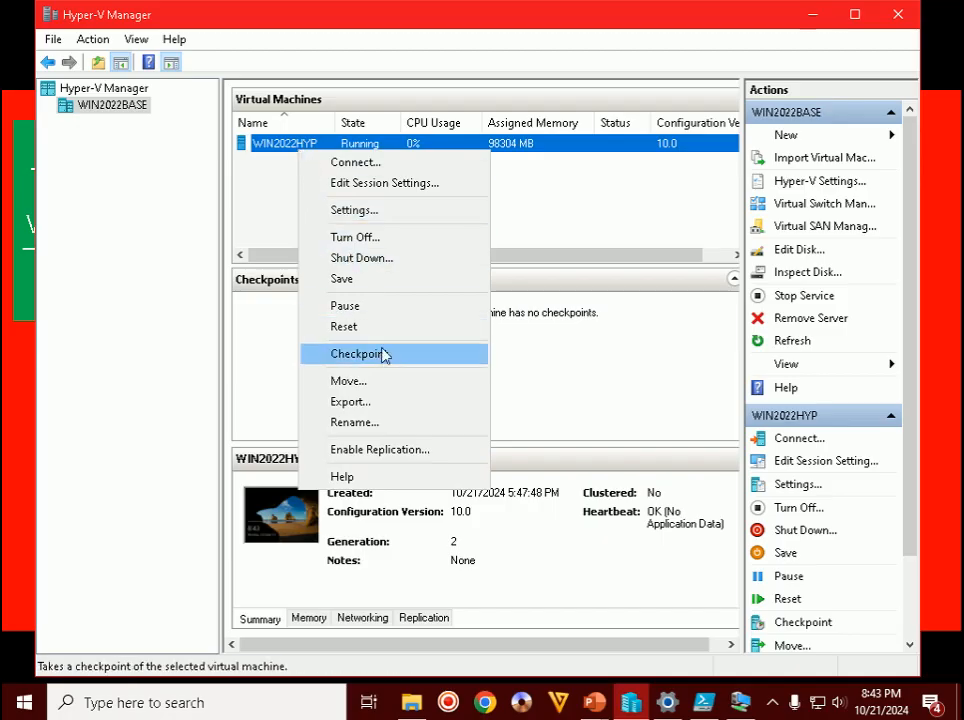
pyautogui.click(379, 213)
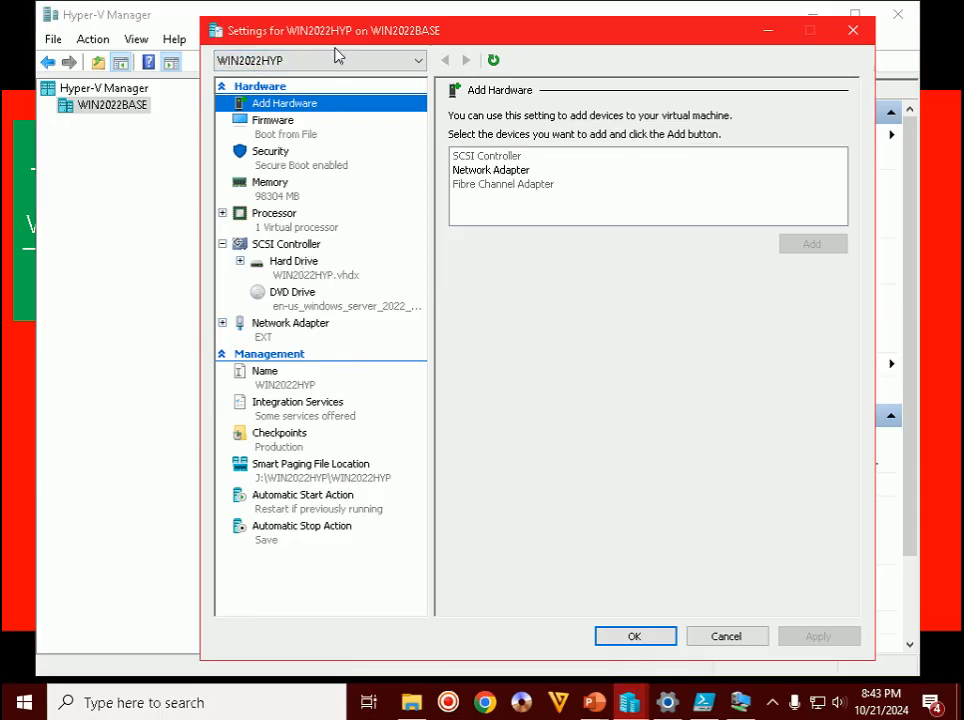
pyautogui.click(281, 249)
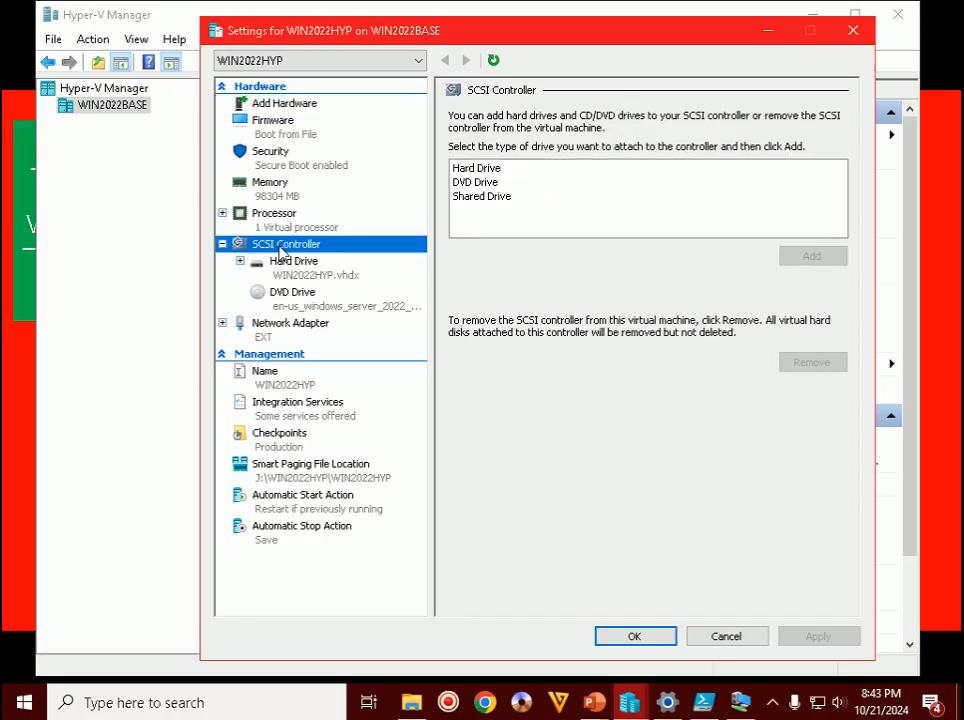
pyautogui.click(494, 170)
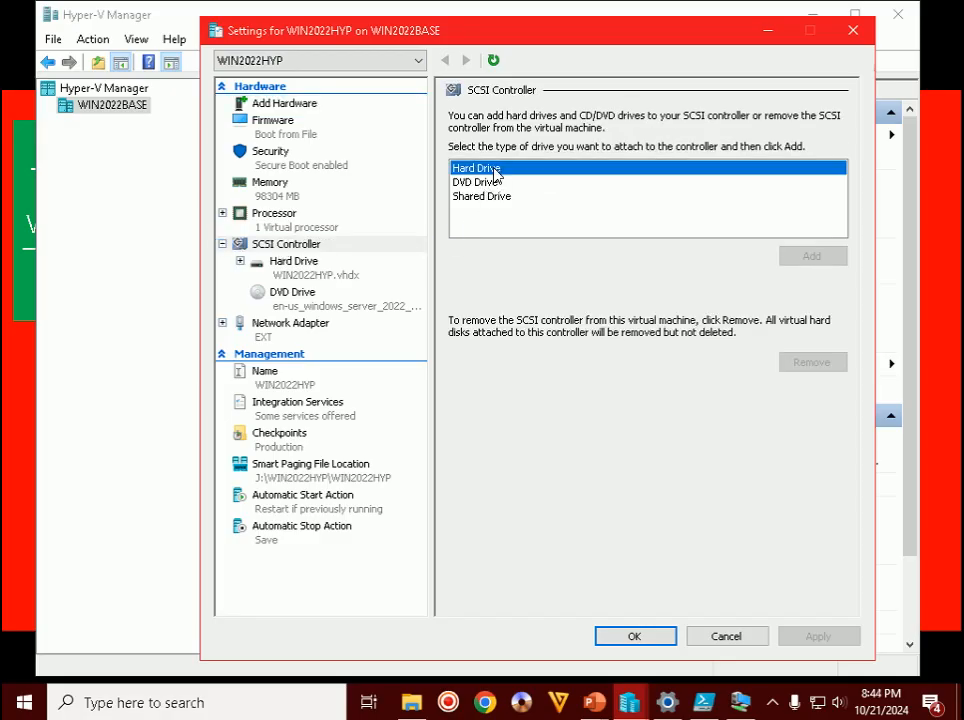
pyautogui.click(812, 258)
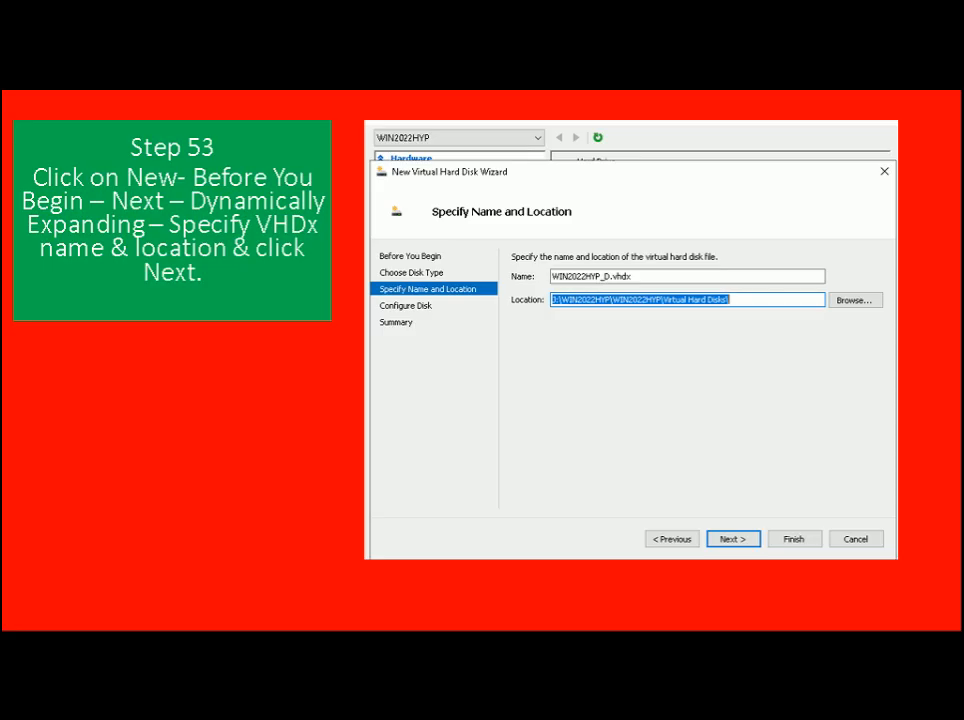
# - Start a new dynamically expanding virtual disk and name it WIN2022HYP_D.vhdx
pyautogui.hotkey('alt', 'Tab')
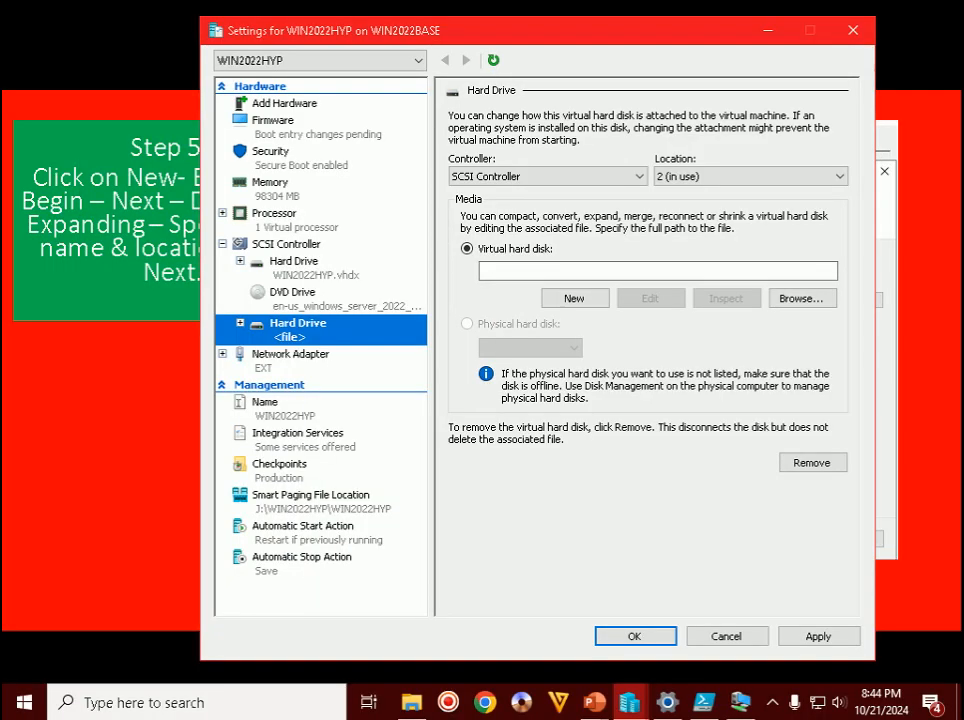
pyautogui.click(582, 306)
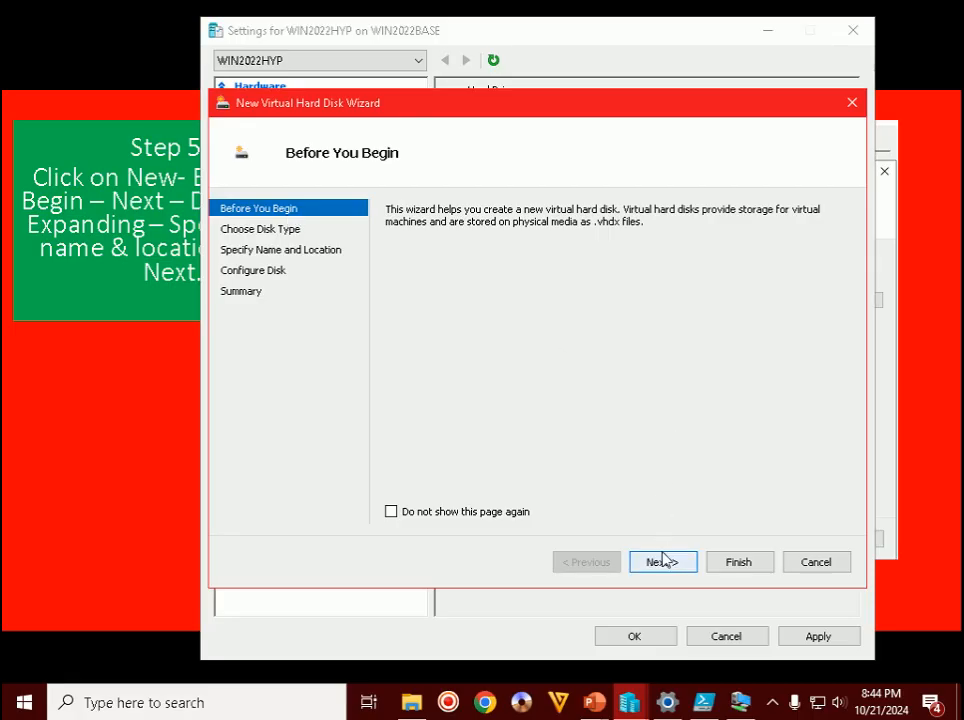
pyautogui.click(663, 562)
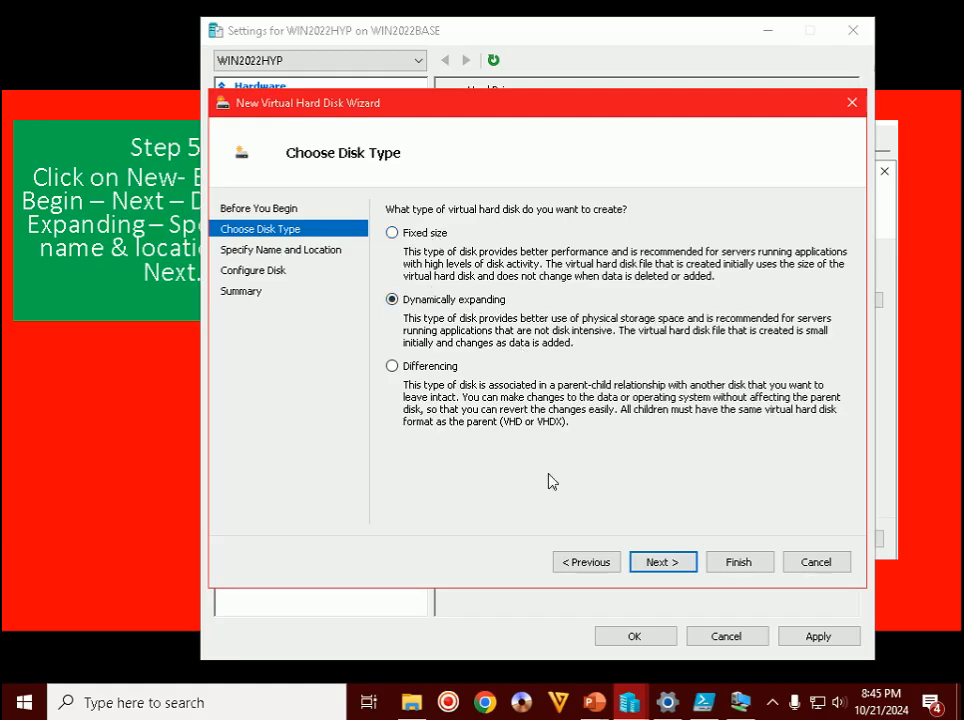
pyautogui.click(679, 564)
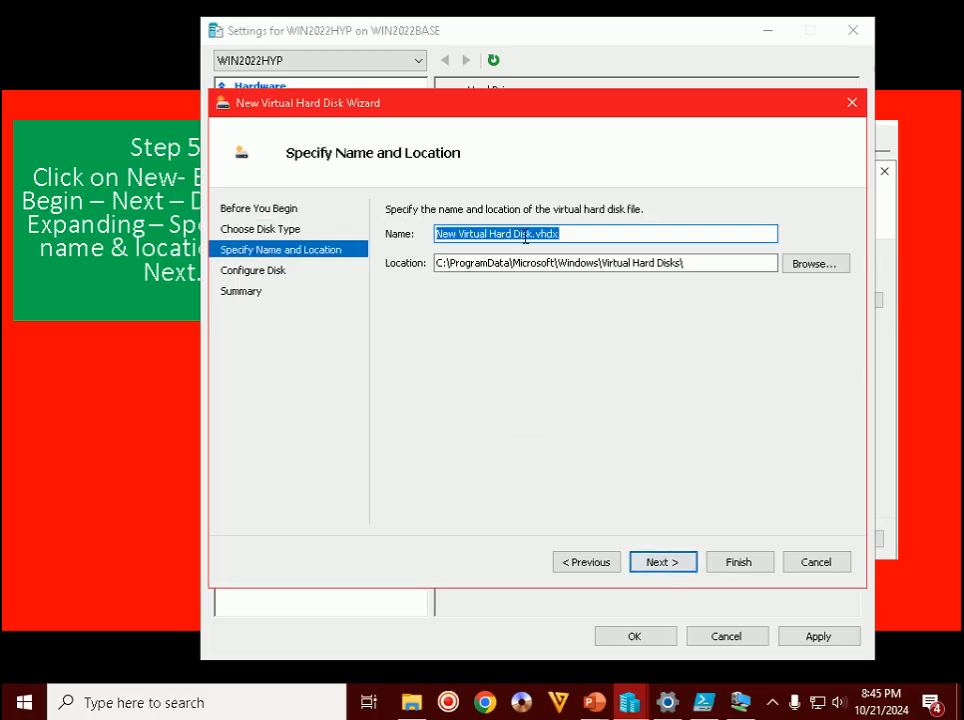
pyautogui.moveTo(532, 233); pyautogui.dragTo(419, 236)
pyautogui.write('W')
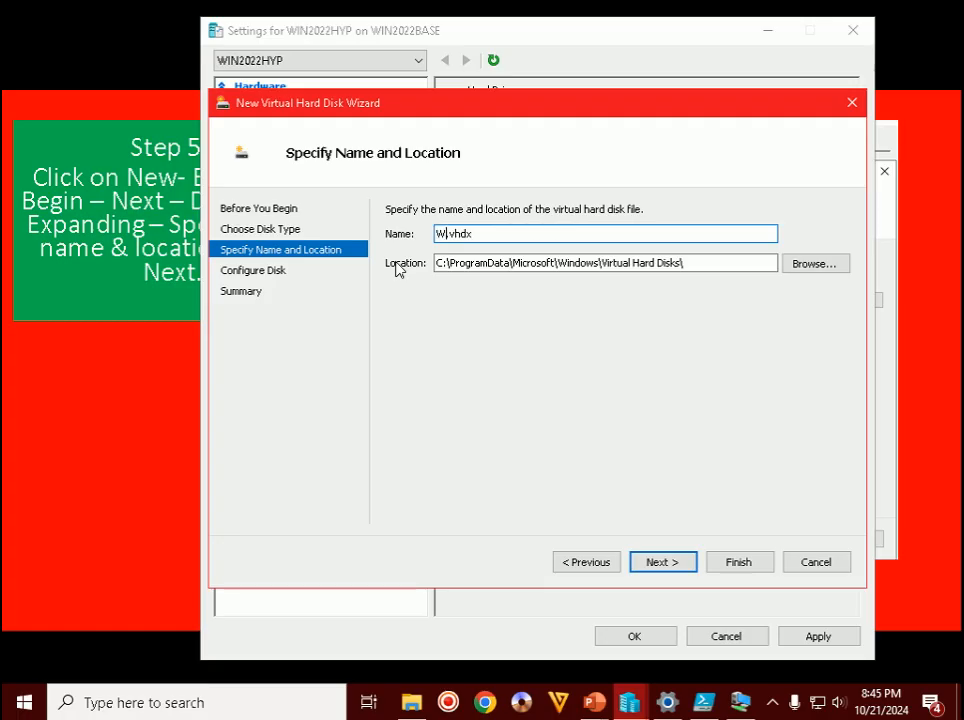
pyautogui.write('IN2022HYP')
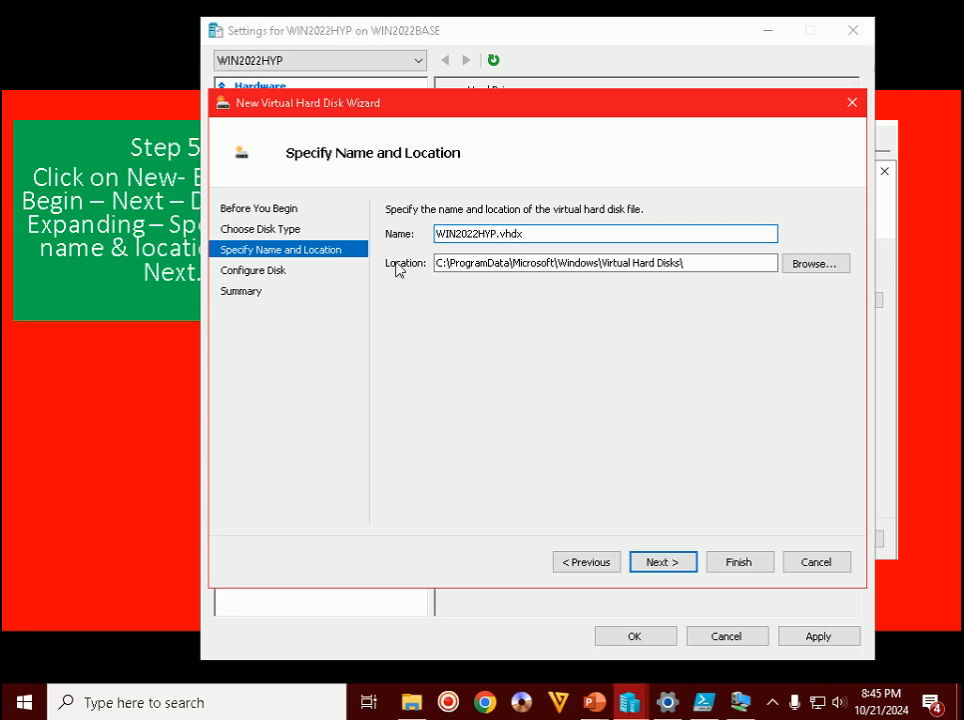
pyautogui.write('_.vhd')
pyautogui.press('BackSpace')
pyautogui.write('D')
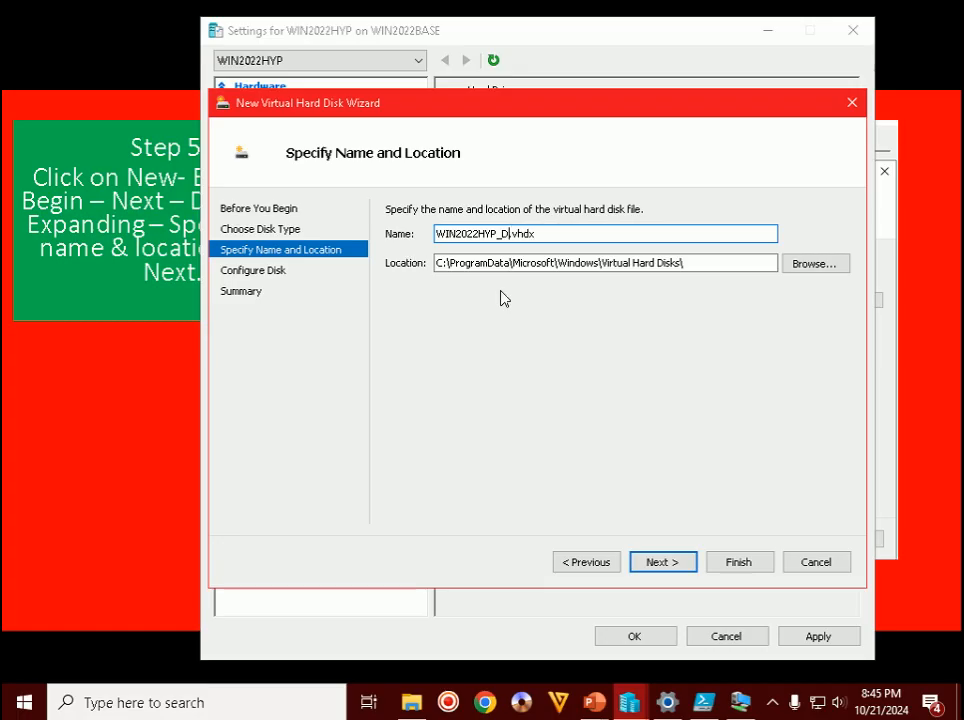
# - Set the disk location to J:\WIN2022HYP\WIN2022HYP\Virtual Hard Disks
pyautogui.click(800, 264)
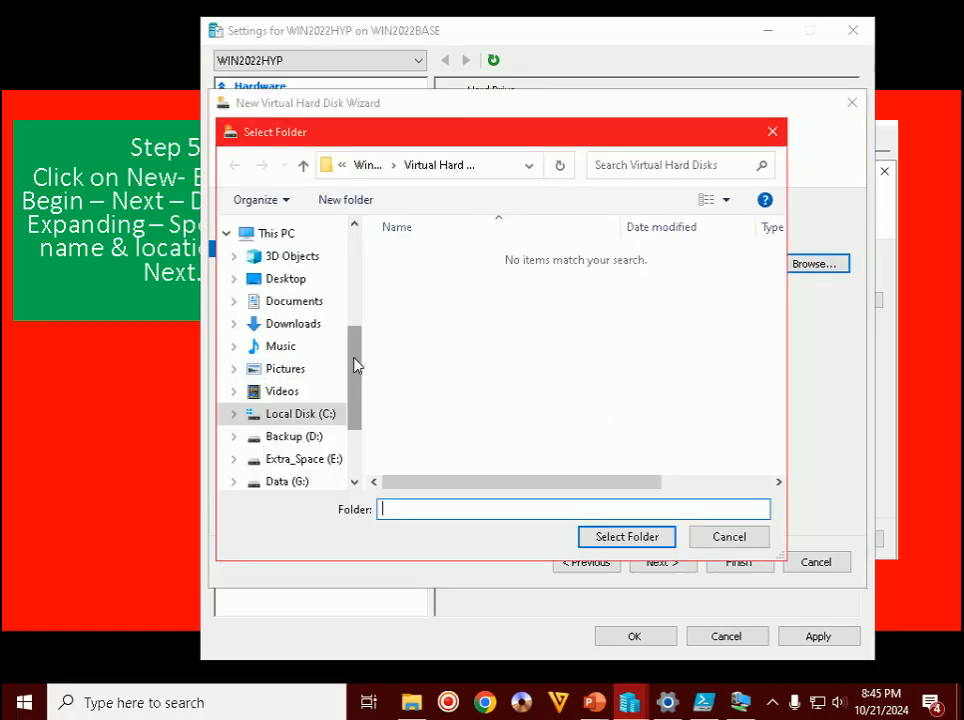
pyautogui.moveTo(357, 366); pyautogui.dragTo(351, 448)
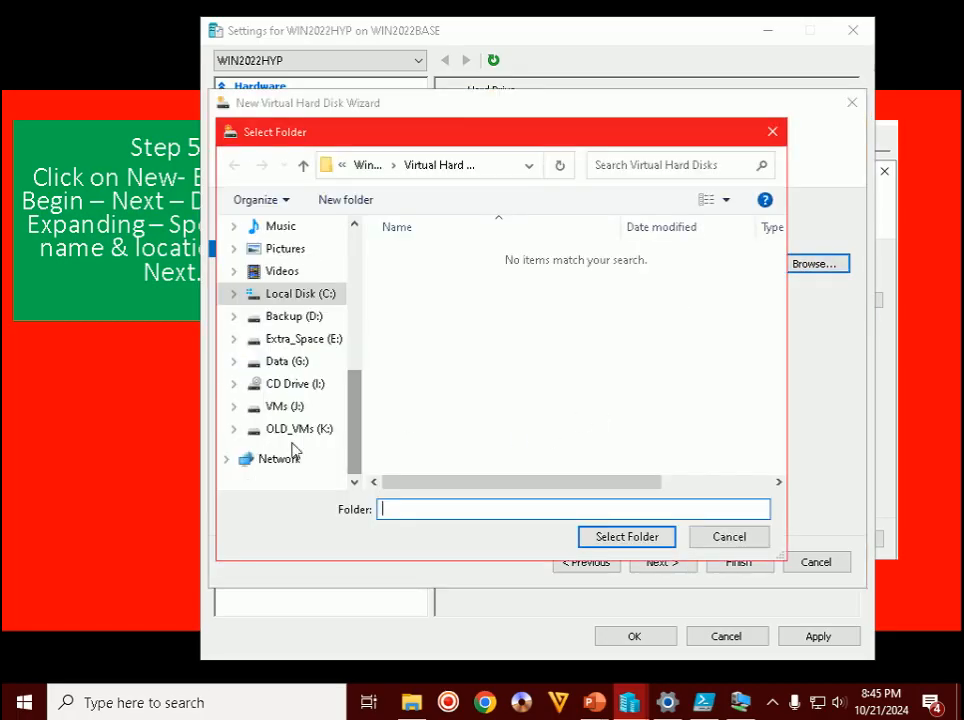
pyautogui.click(268, 406)
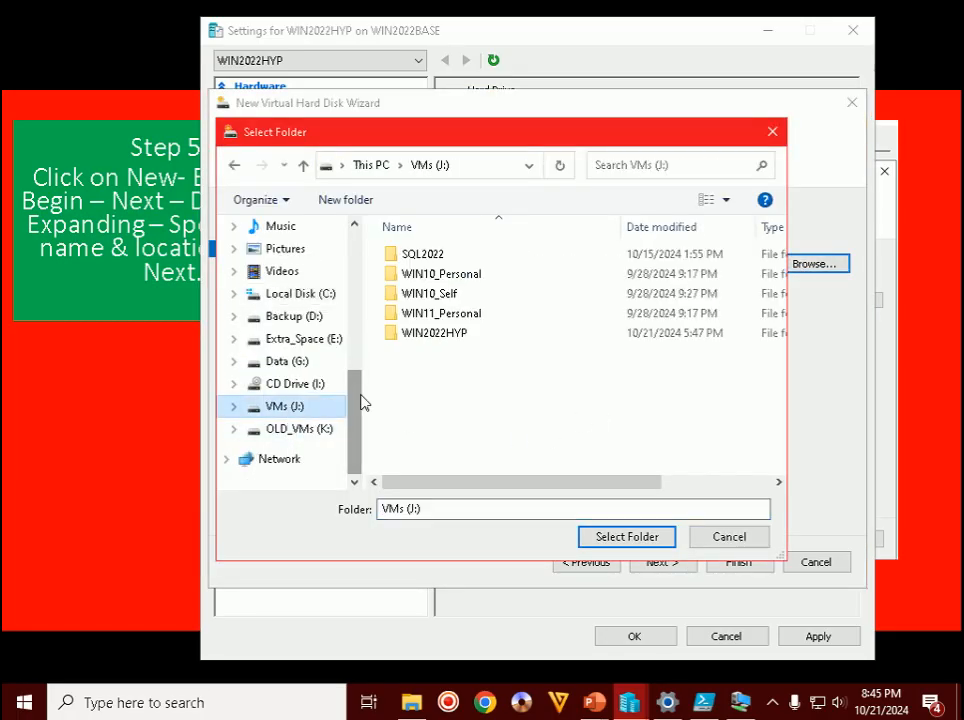
pyautogui.doubleClick(455, 338)
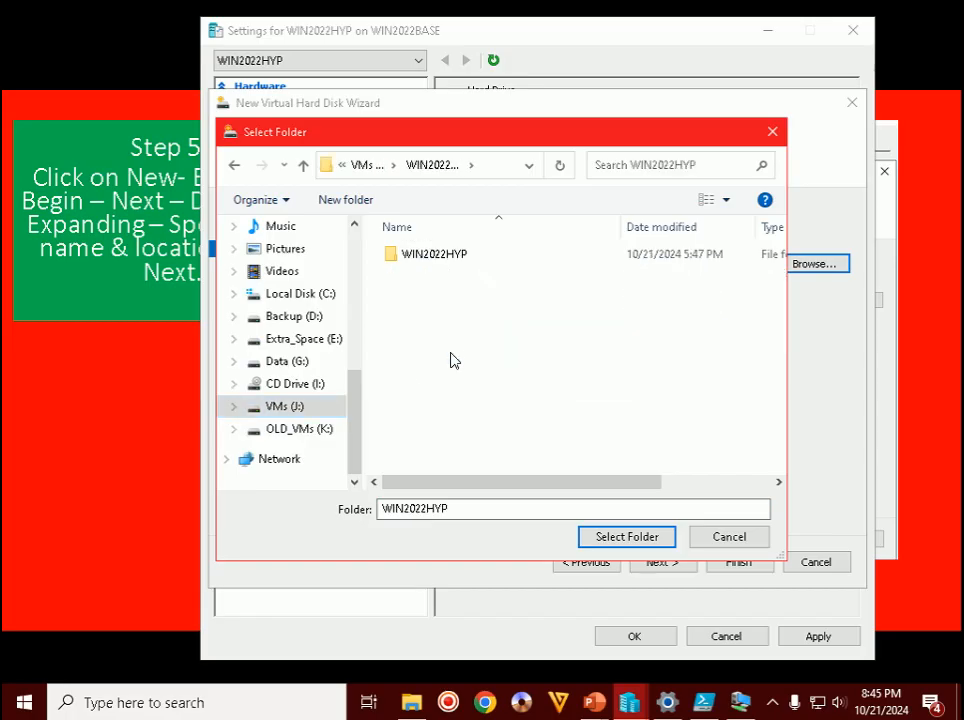
pyautogui.doubleClick(440, 254)
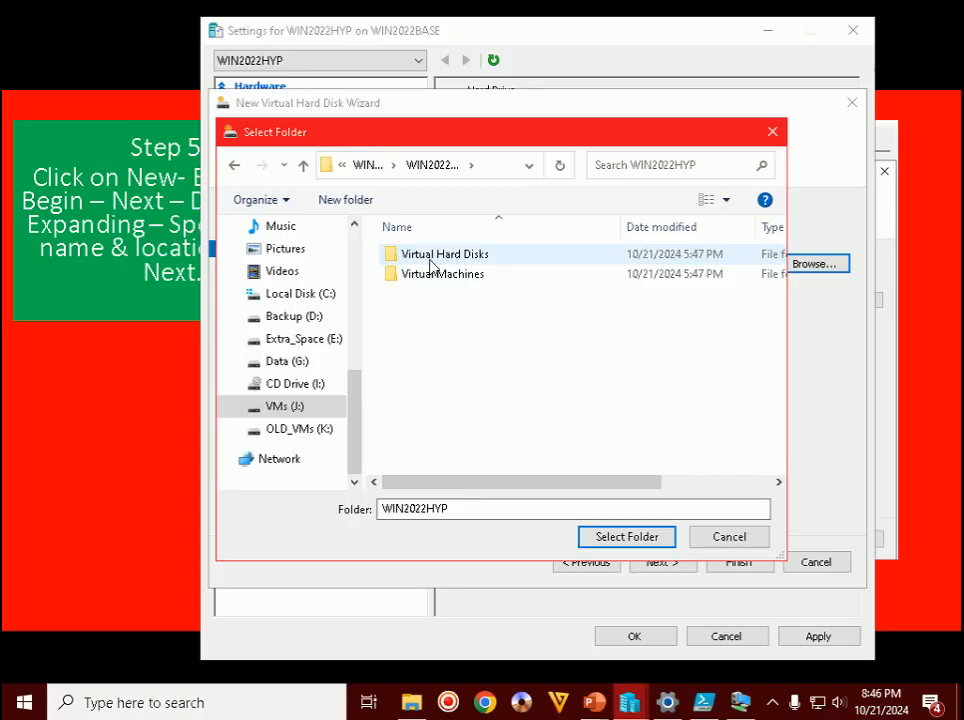
pyautogui.doubleClick(445, 255)
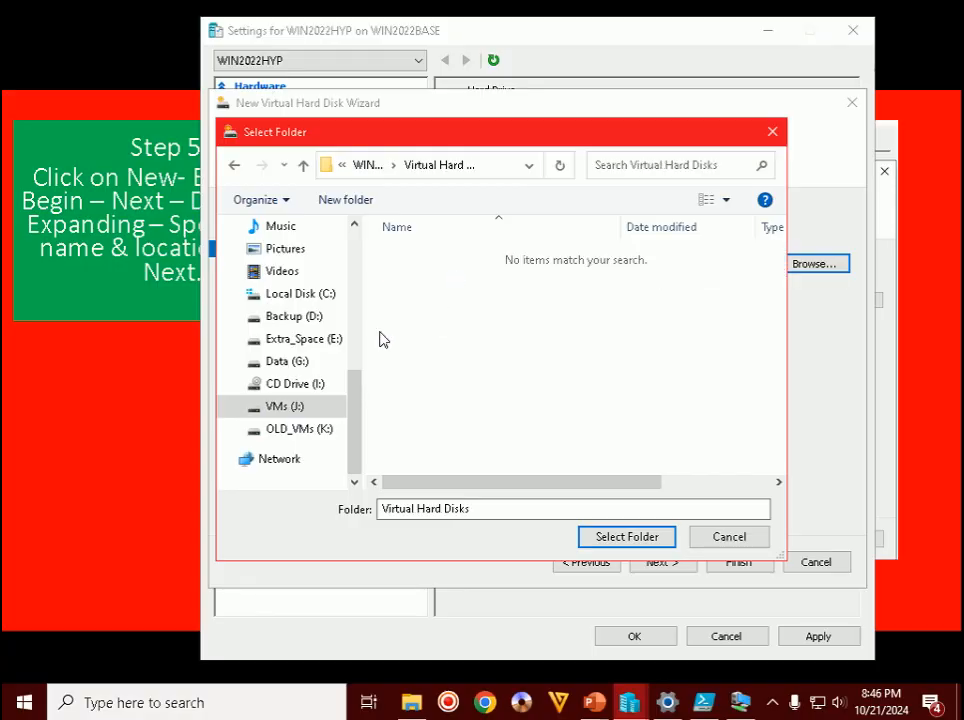
pyautogui.click(606, 540)
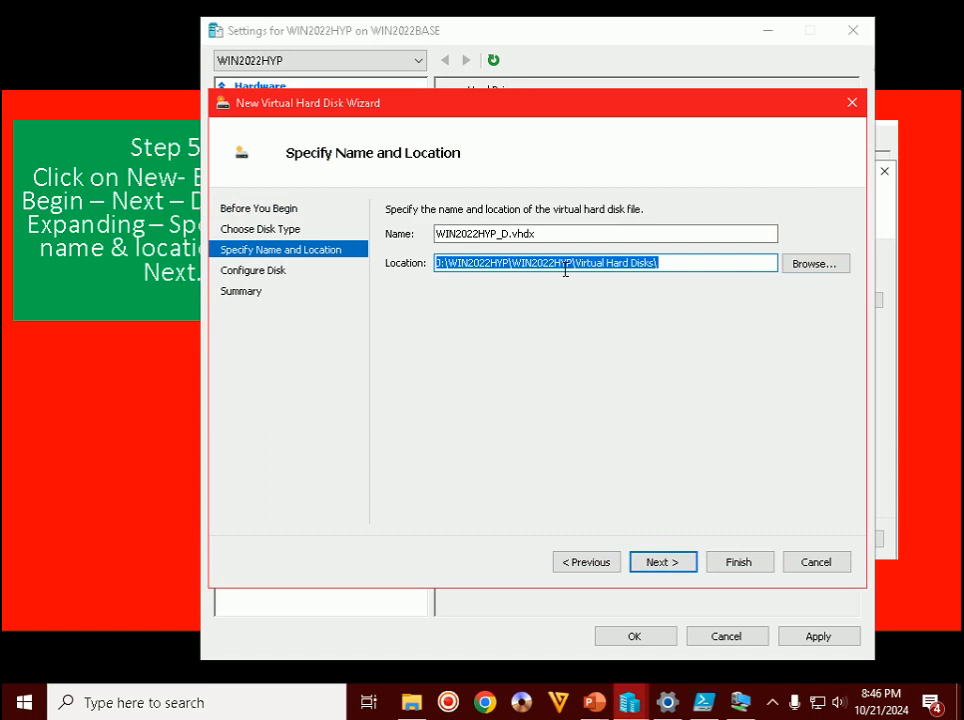
pyautogui.moveTo(667, 262); pyautogui.dragTo(578, 270)
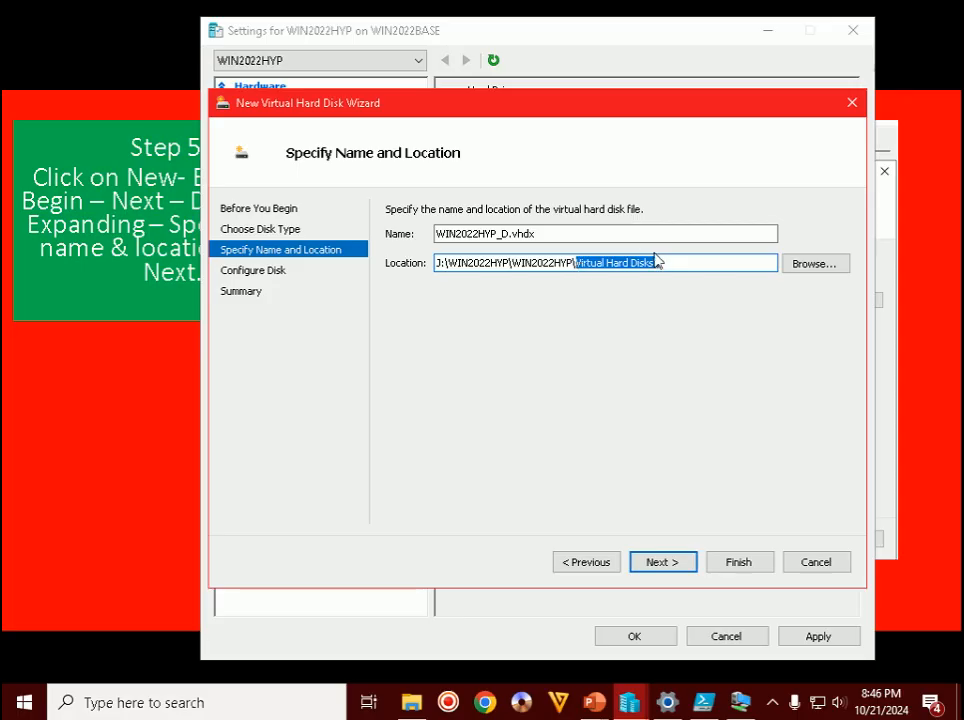
pyautogui.click(692, 262)
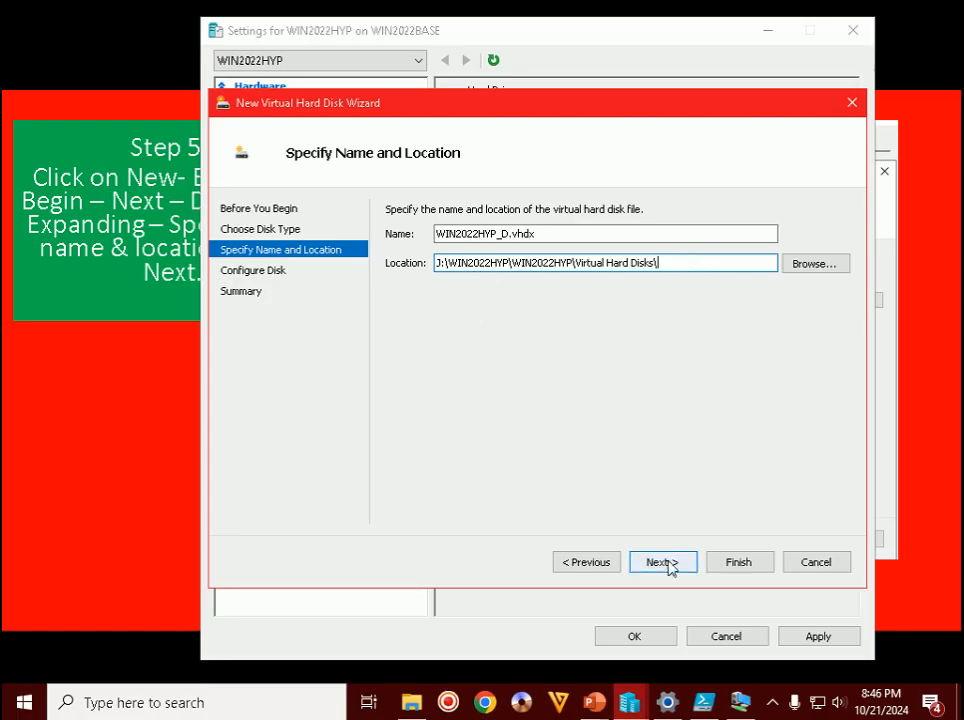
# - Change the new disk size from 127 GB to 100 GB and continue to the Summary
pyautogui.click(664, 562)
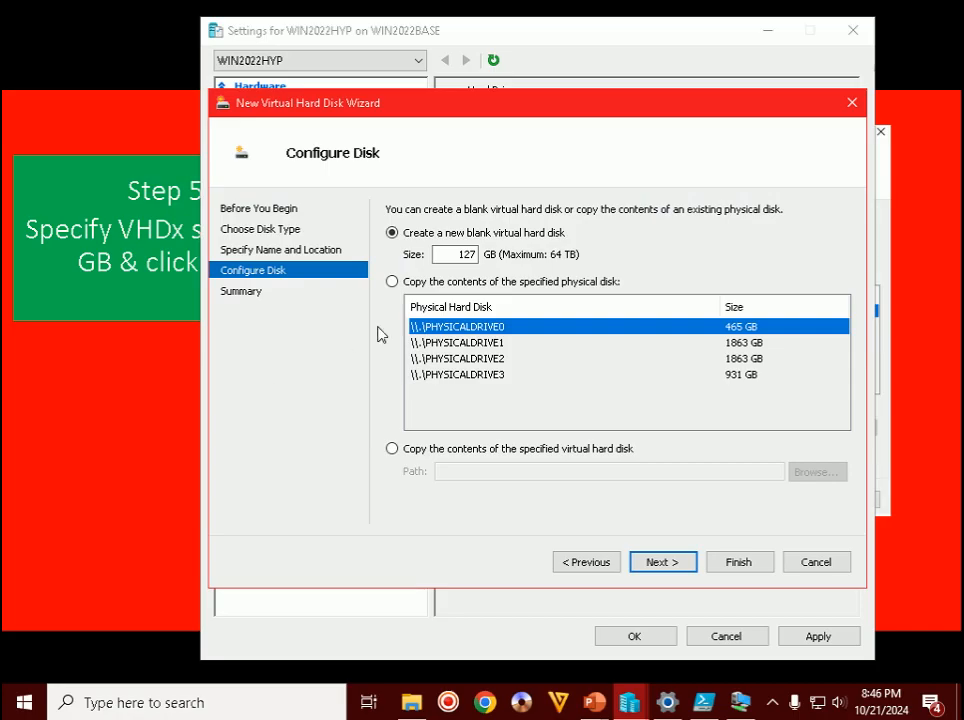
pyautogui.moveTo(458, 254); pyautogui.dragTo(492, 250)
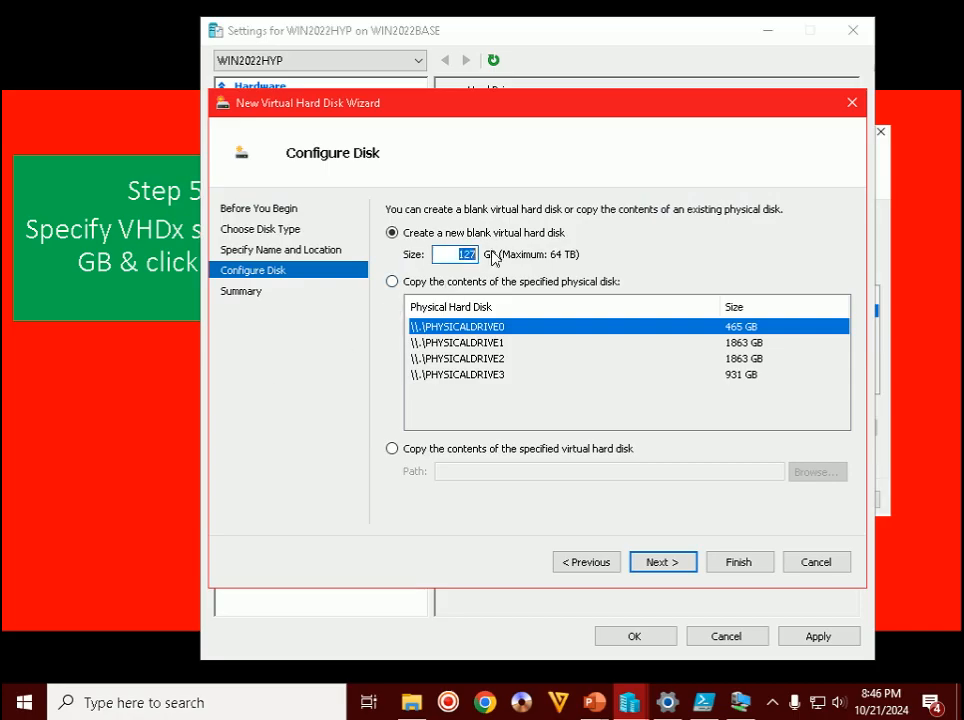
pyautogui.write('100')
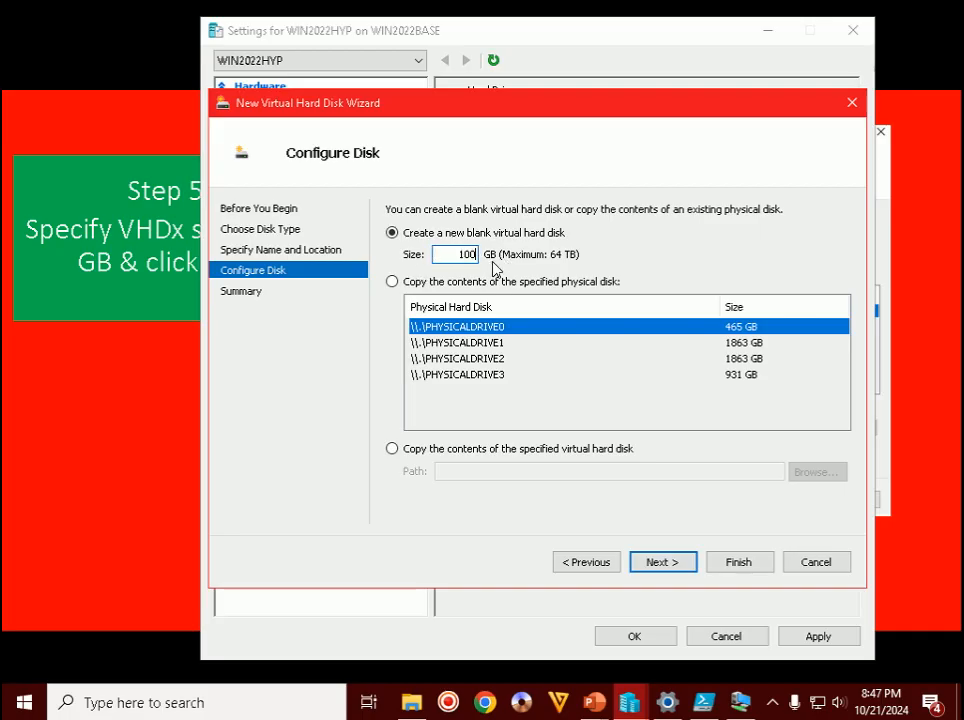
pyautogui.click(667, 566)
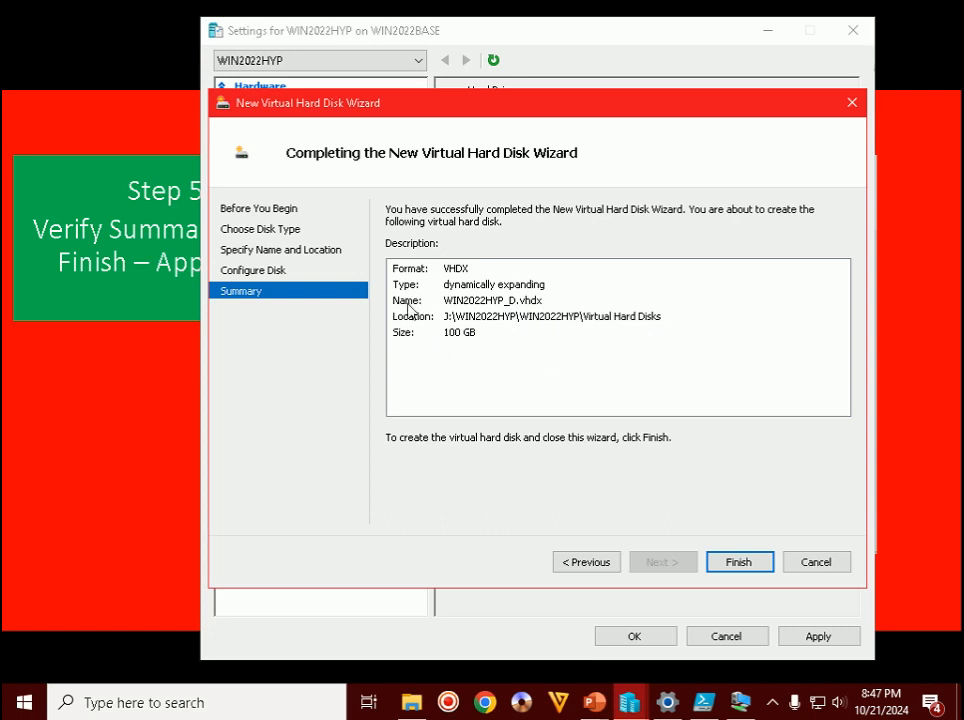
# - Finish creating WIN2022HYP_D.vhdx, then apply and confirm WIN2022HYP's settings
pyautogui.click(738, 561)
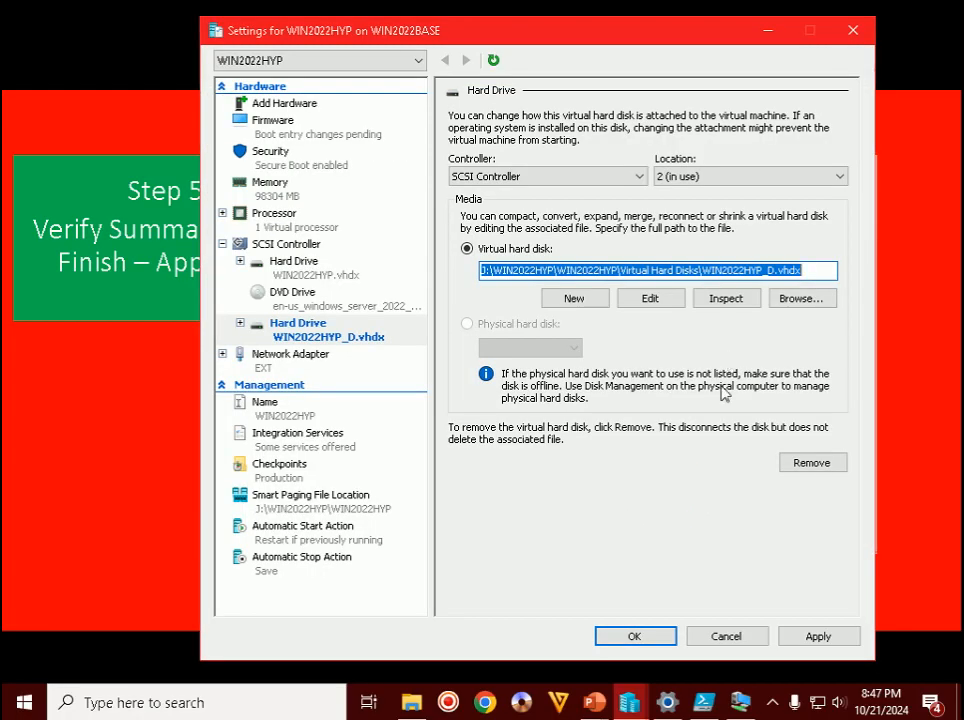
pyautogui.click(842, 636)
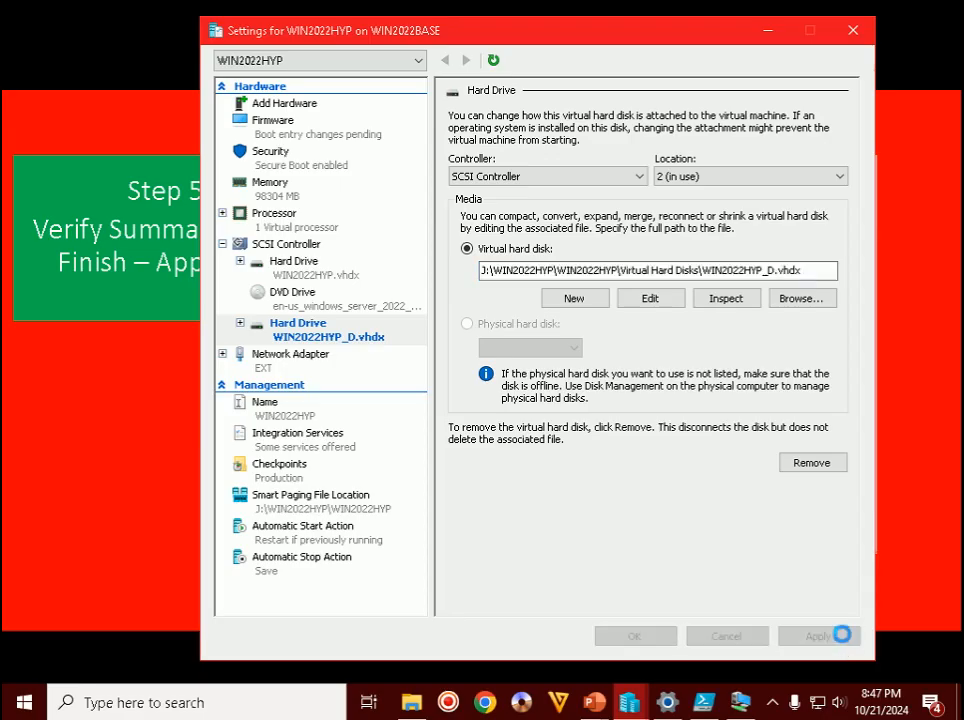
pyautogui.click(630, 637)
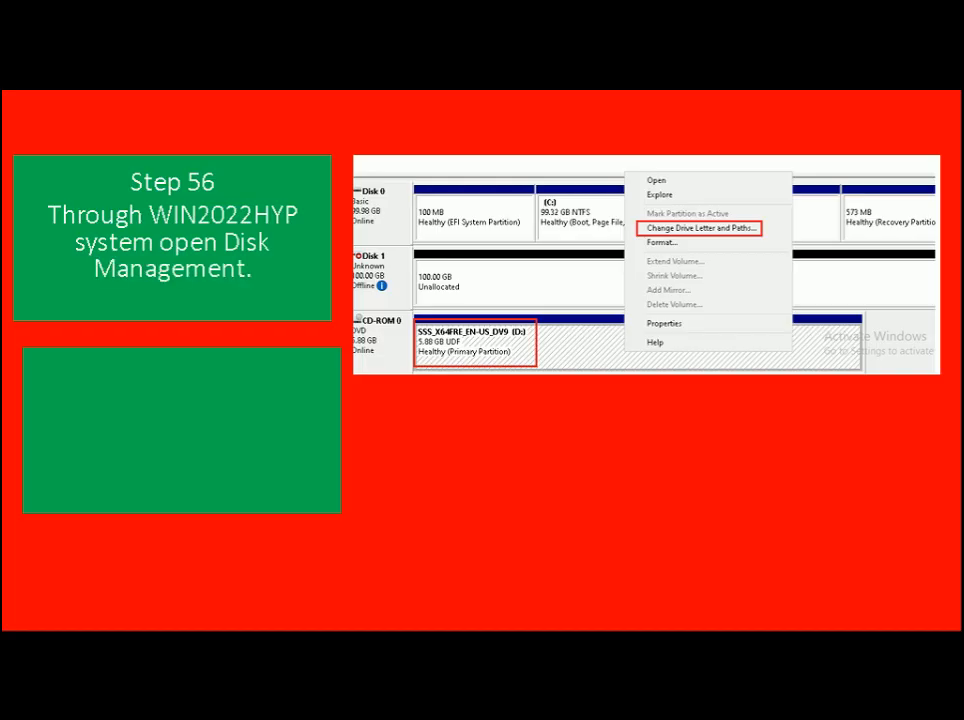
# - Switch to the WIN2022HYP console window and make it fill the screen
pyautogui.hotkey('alt', 'Tab')
pyautogui.hotkey('alt', 'Tab')
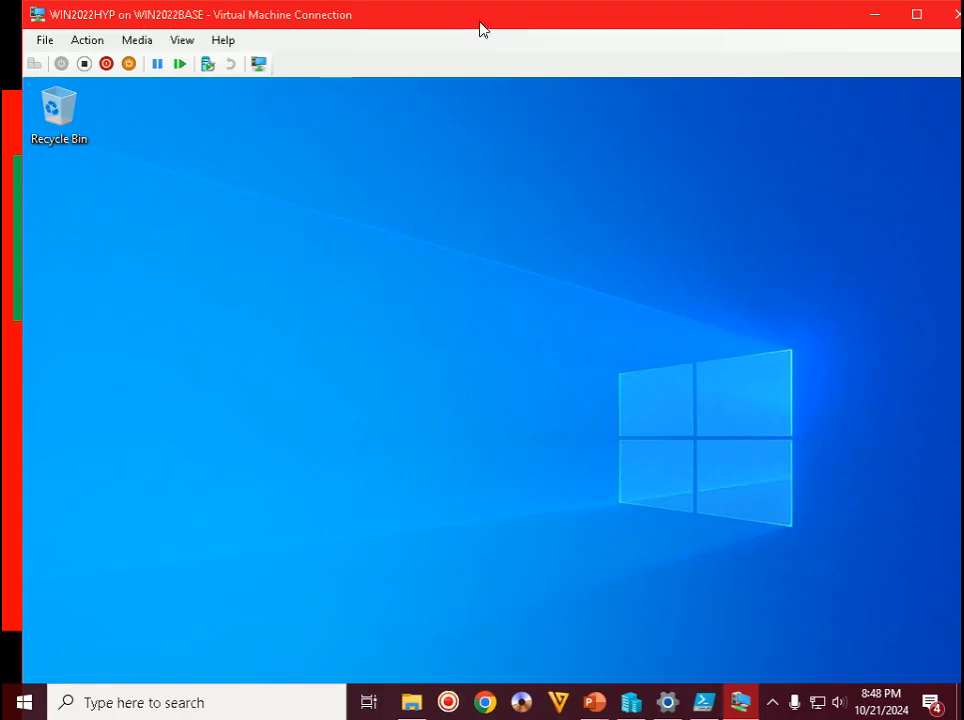
pyautogui.click(770, 706)
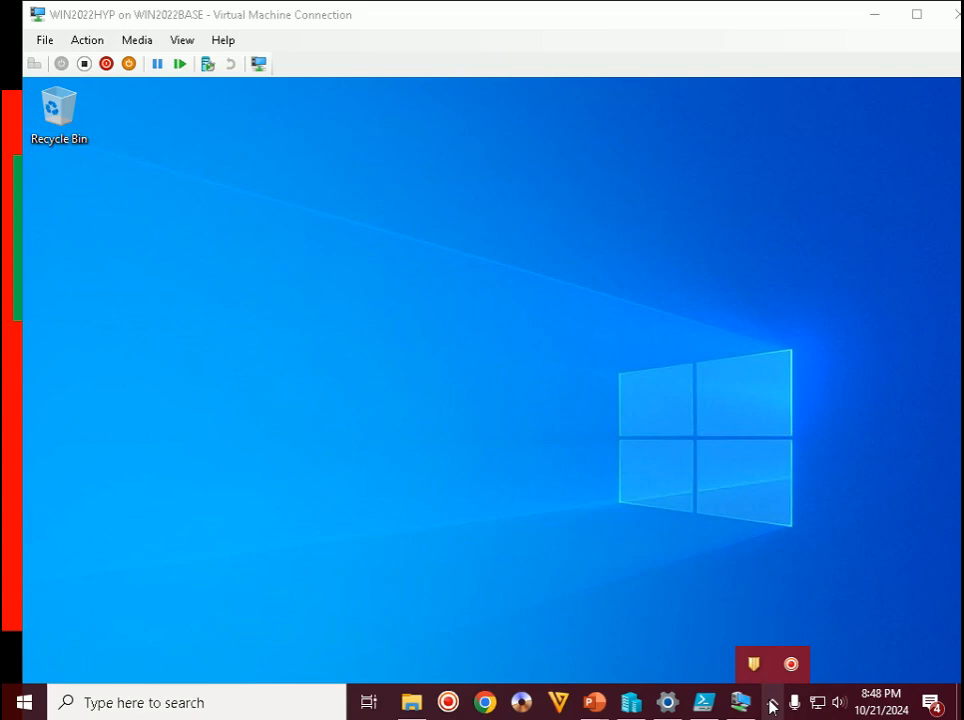
pyautogui.click(586, 268)
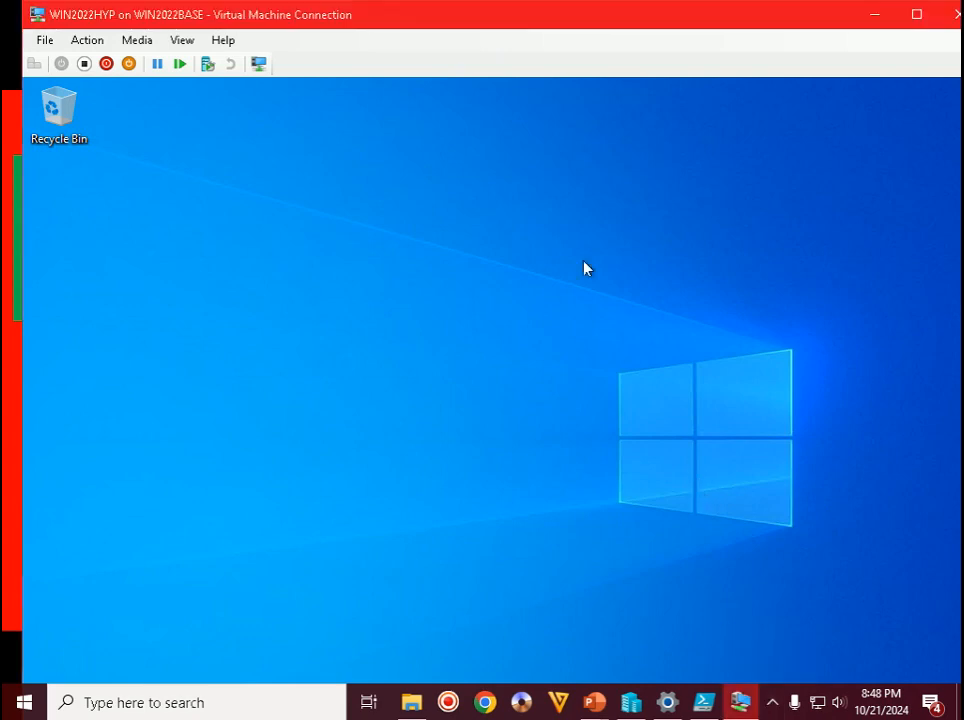
pyautogui.doubleClick(572, 26)
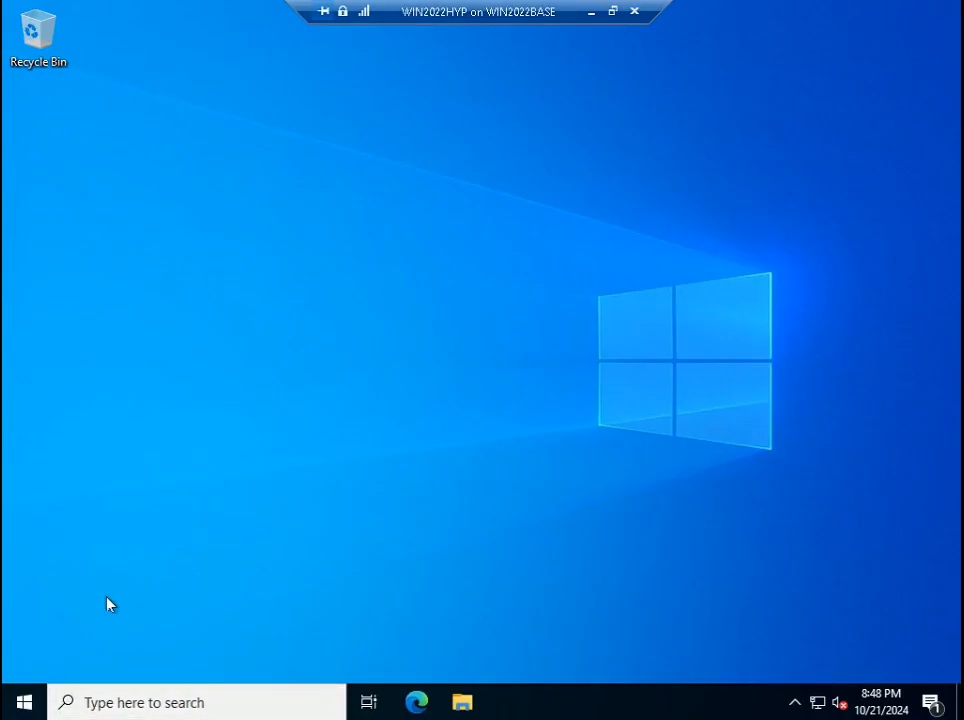
# - Open Disk Management in the guest, maximize it, and leave full-screen mode
pyautogui.rightClick(22, 704)
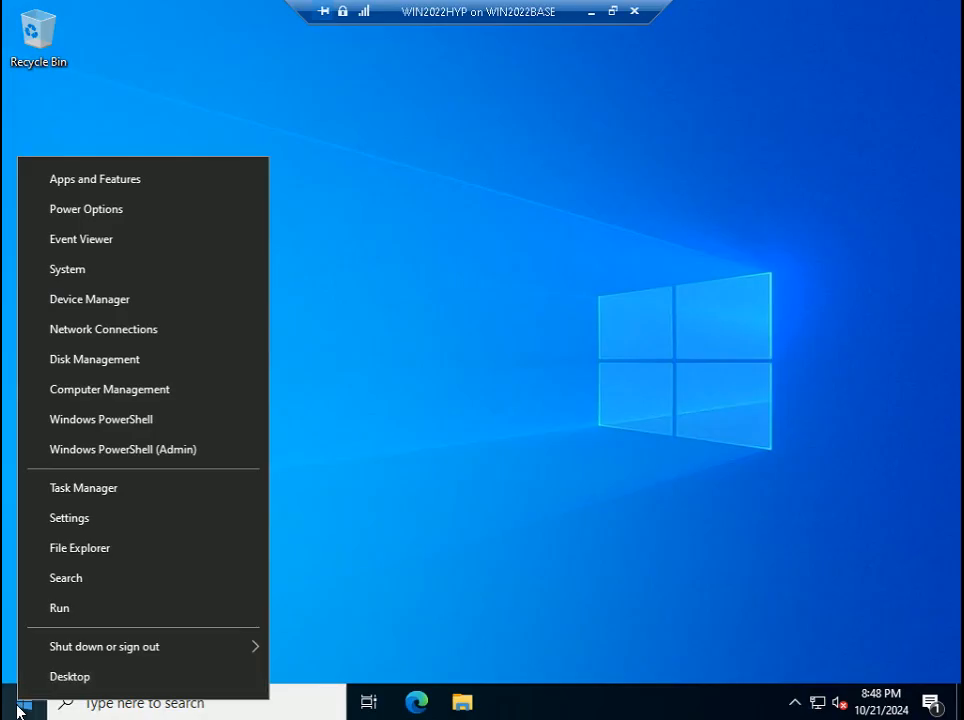
pyautogui.click(85, 362)
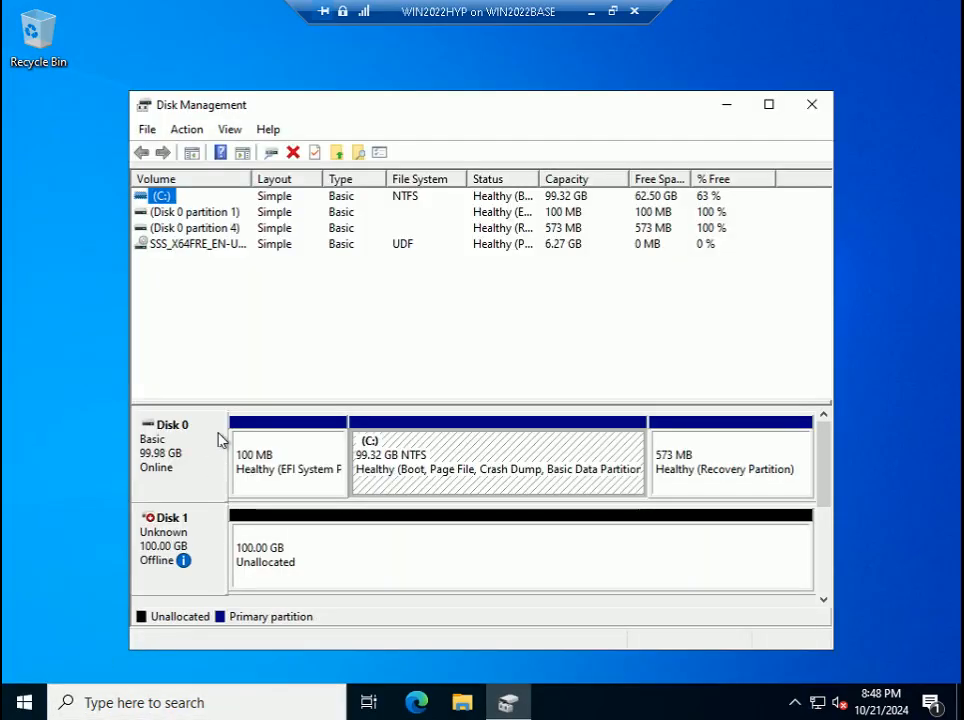
pyautogui.moveTo(183, 560)
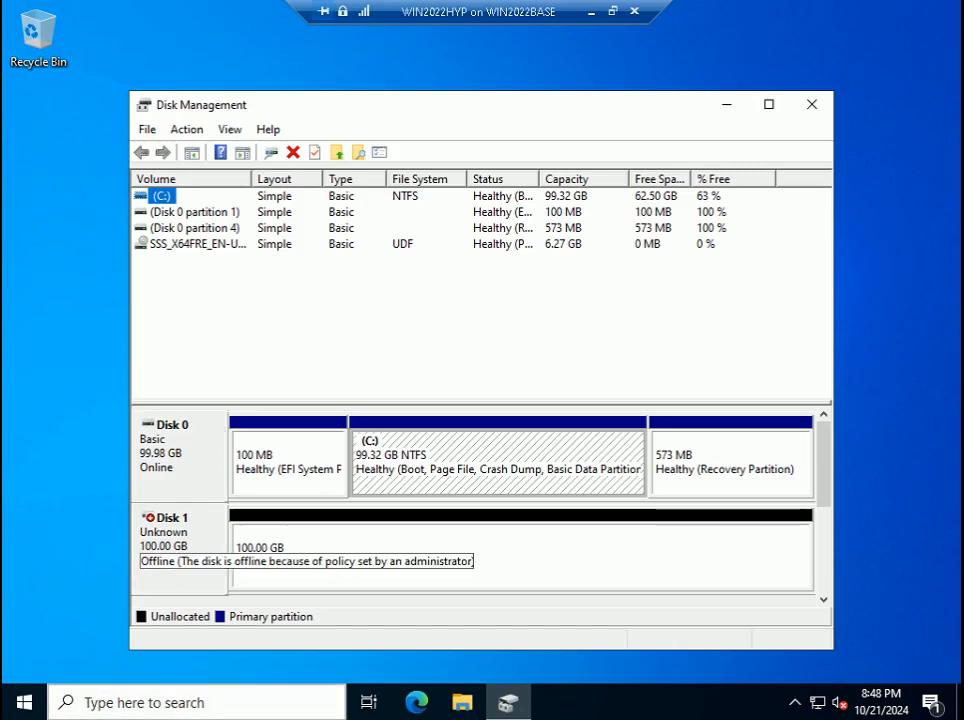
pyautogui.click(769, 106)
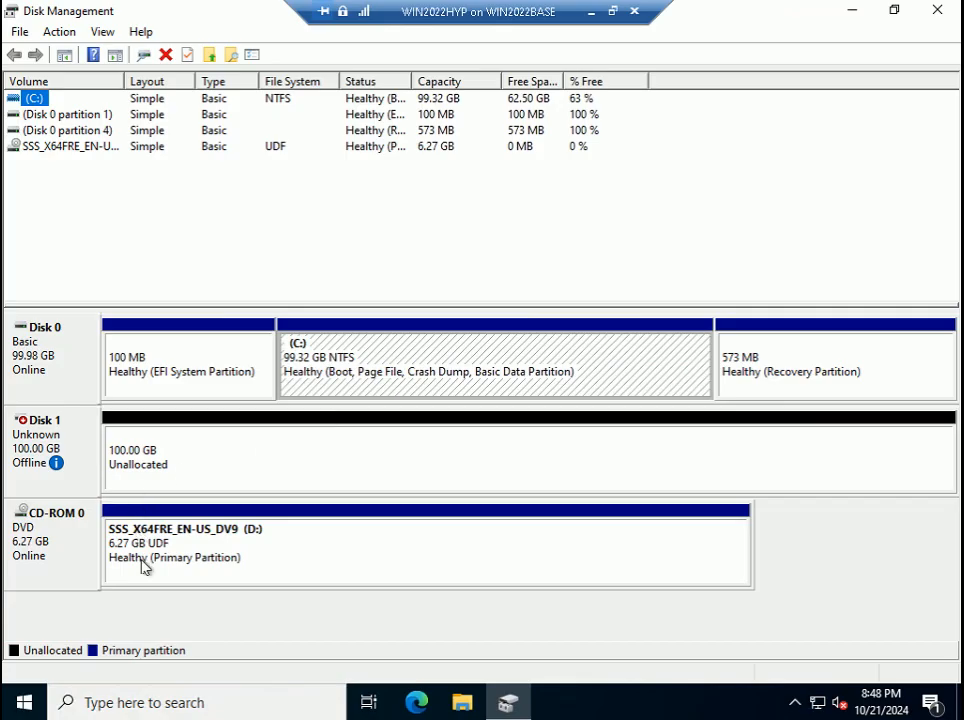
pyautogui.moveTo(24, 446)
pyautogui.moveTo(55, 462)
pyautogui.click(614, 12)
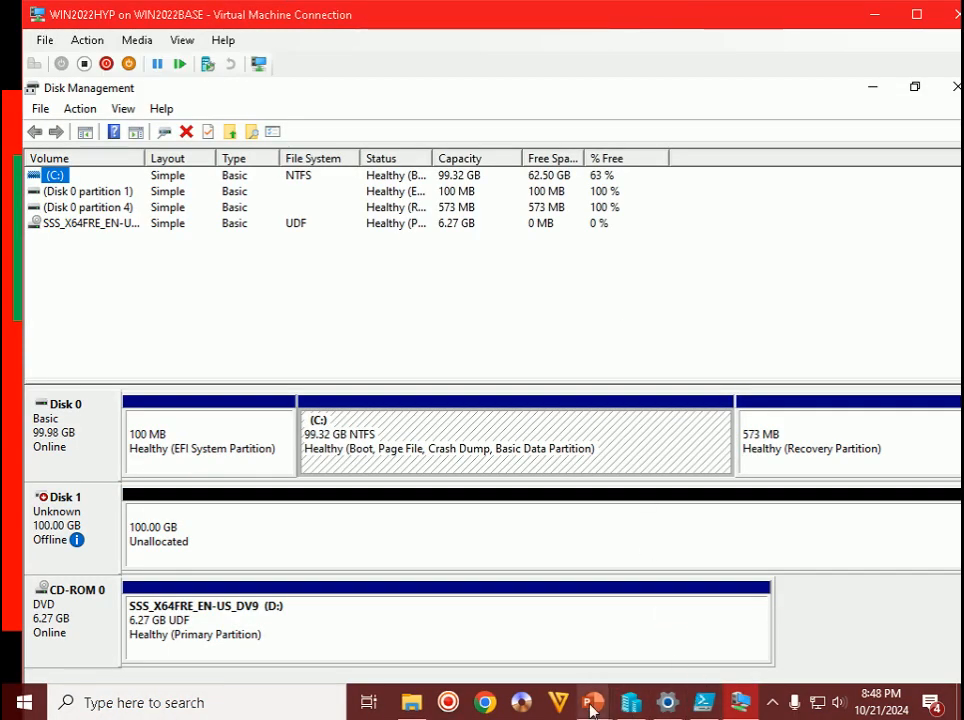
# - Open Change Drive Letter and Paths for CD-ROM 0 (D:) and begin changing it
pyautogui.moveTo(592, 702)
pyautogui.click(707, 580)
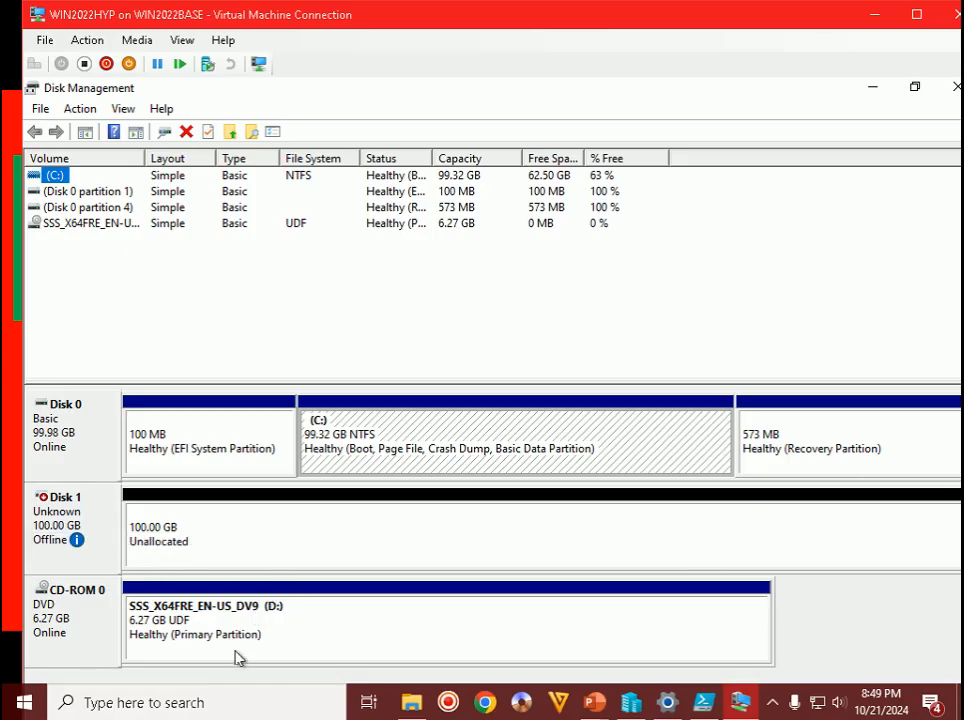
pyautogui.click(271, 638)
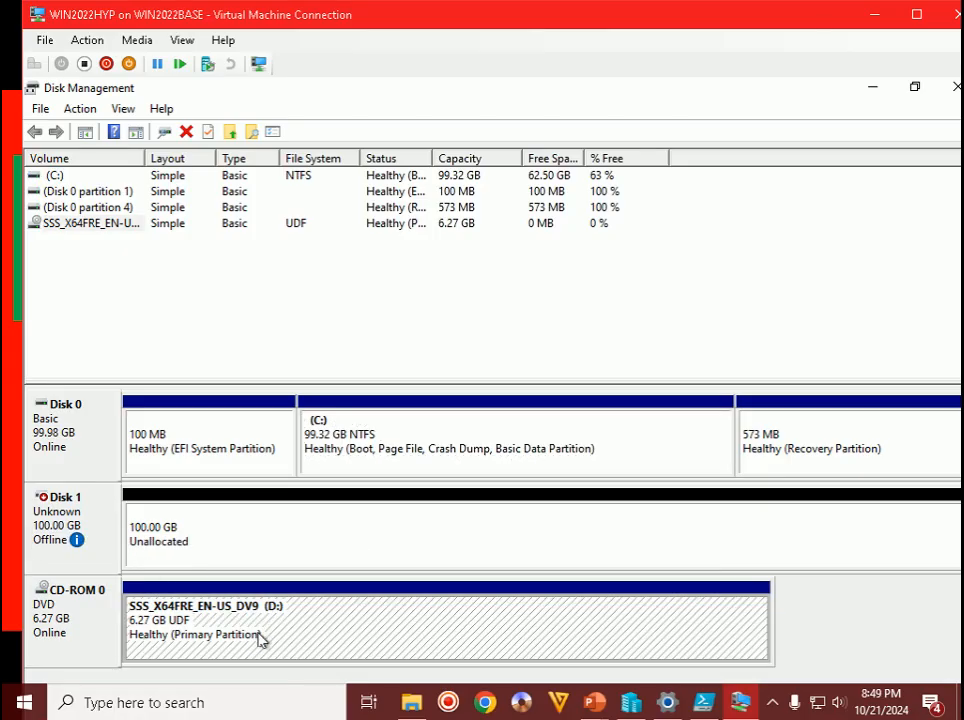
pyautogui.rightClick(258, 639)
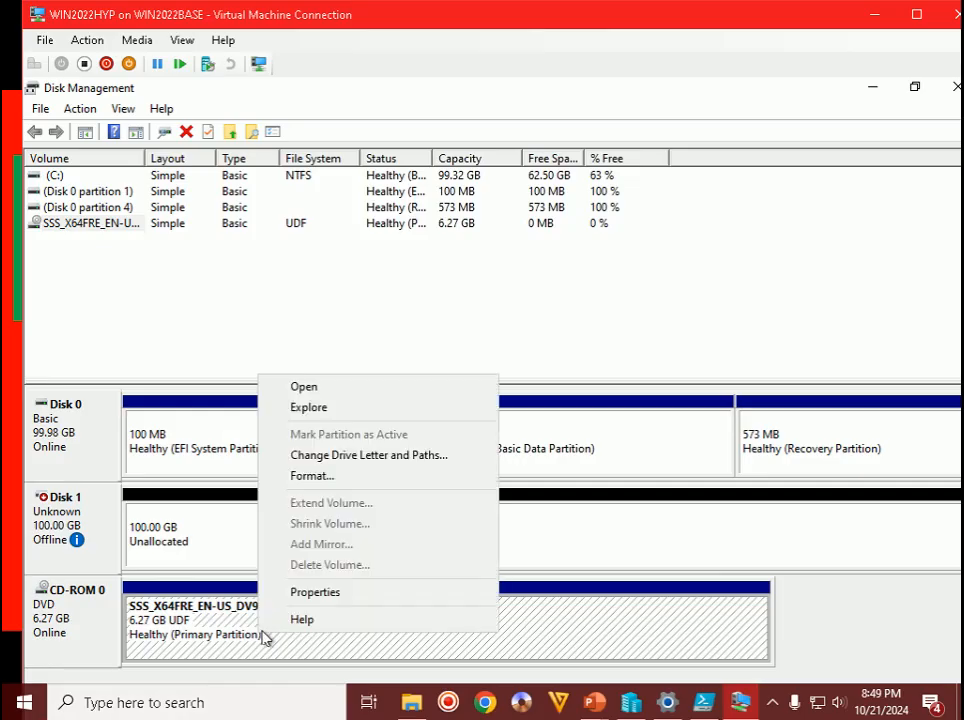
pyautogui.click(367, 456)
pyautogui.click(457, 480)
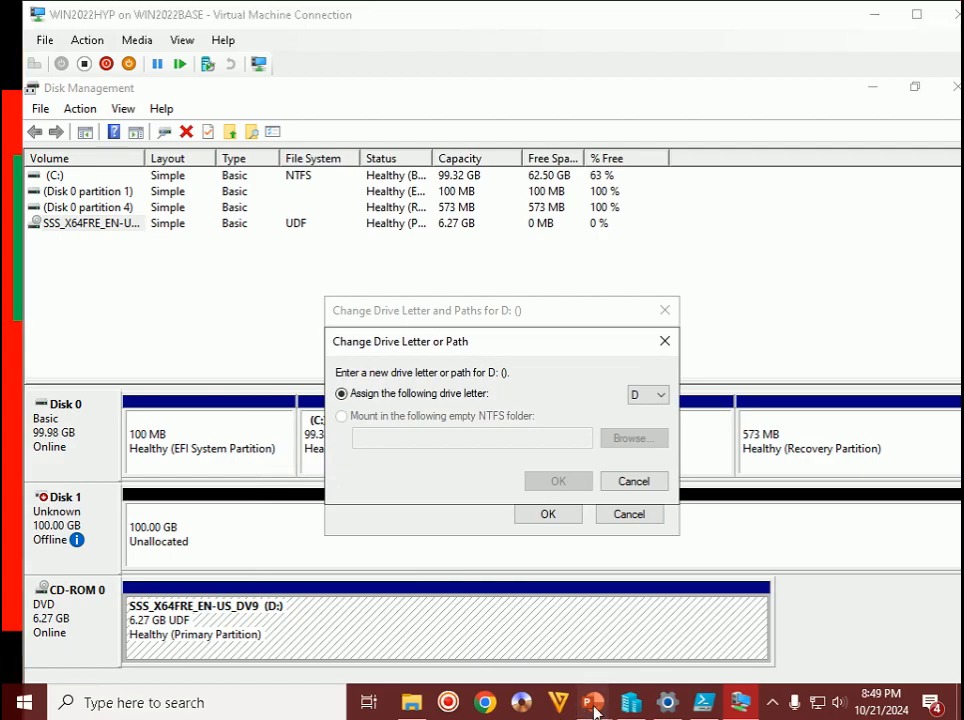
# - Advance the tutorial slide show to the next slide
pyautogui.moveTo(594, 710)
pyautogui.click(648, 655)
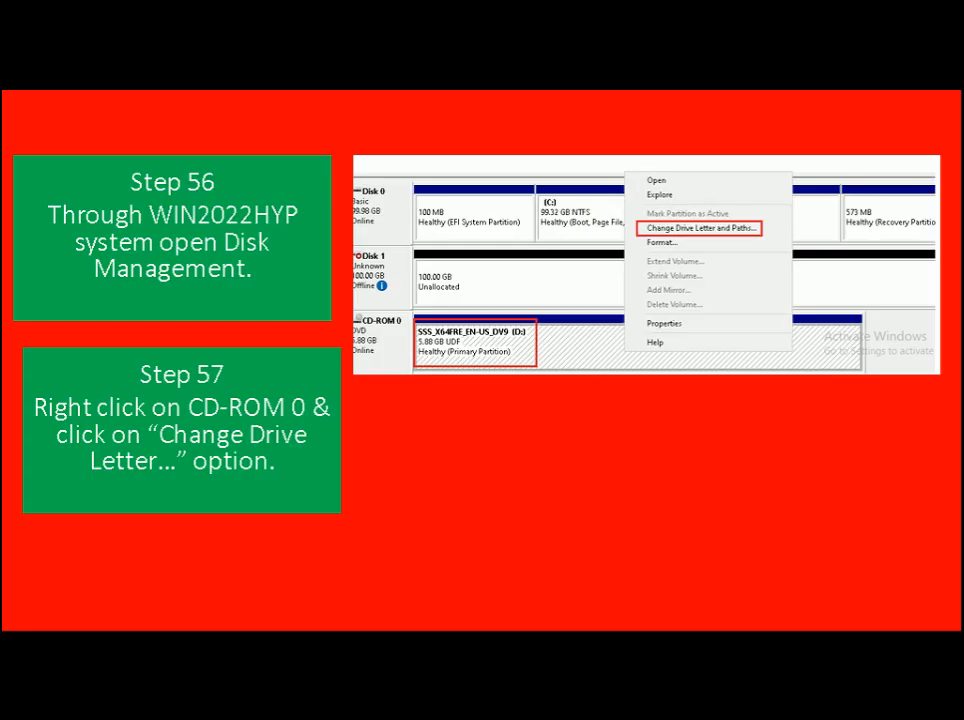
pyautogui.press('Right')
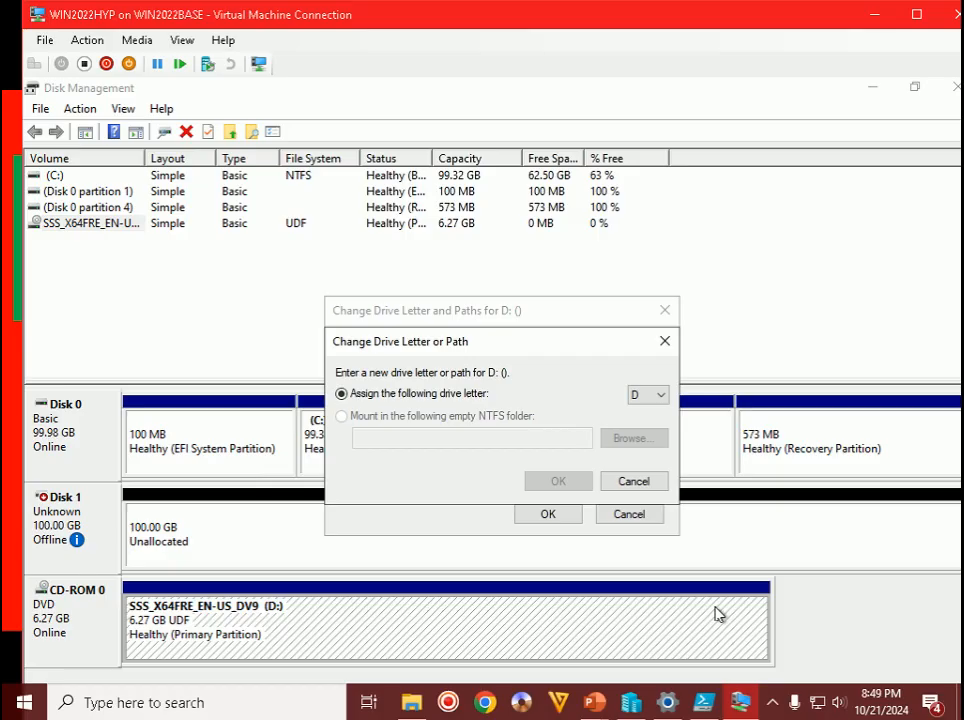
# - Assign drive letter E to CD-ROM 0, accept the warning, and bring up the Step 58 slide
pyautogui.click(658, 396)
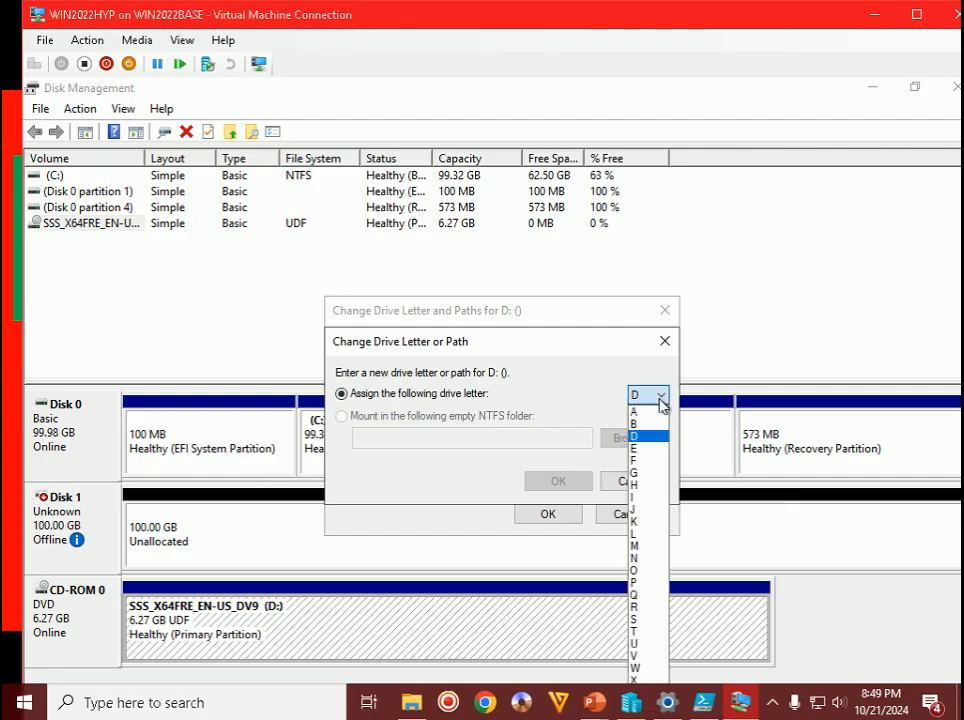
pyautogui.click(637, 450)
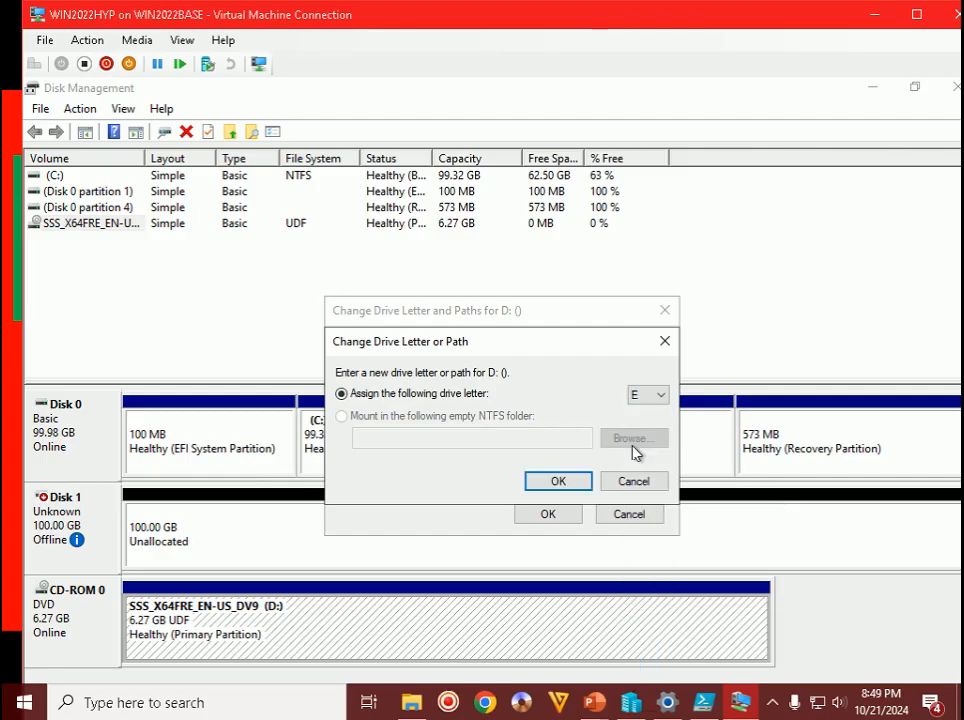
pyautogui.click(558, 482)
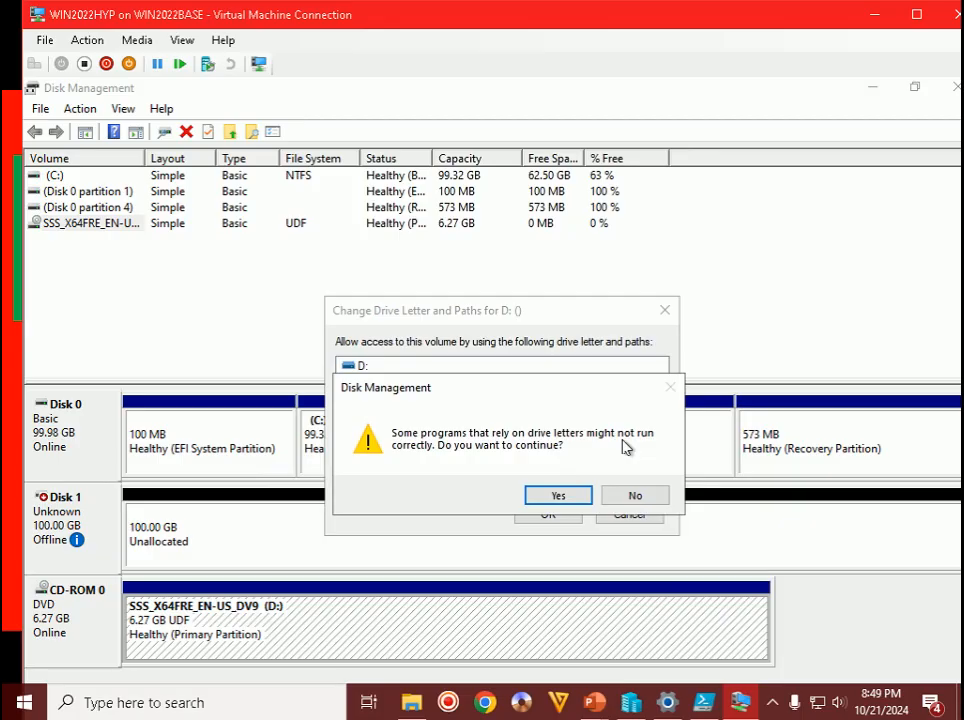
pyautogui.click(560, 496)
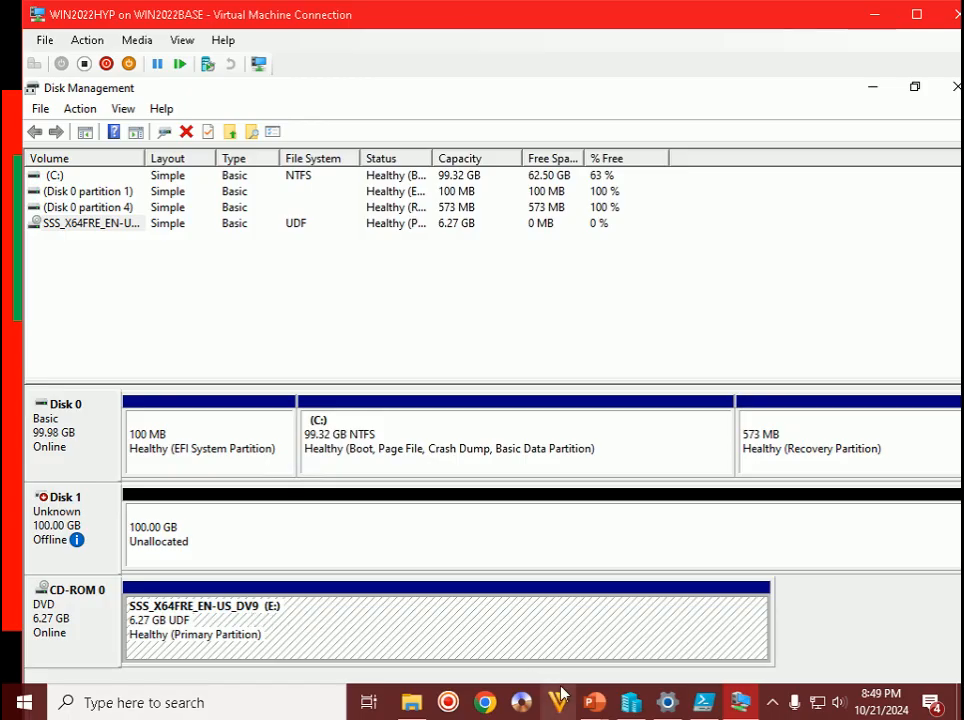
pyautogui.click(594, 702)
pyautogui.click(695, 598)
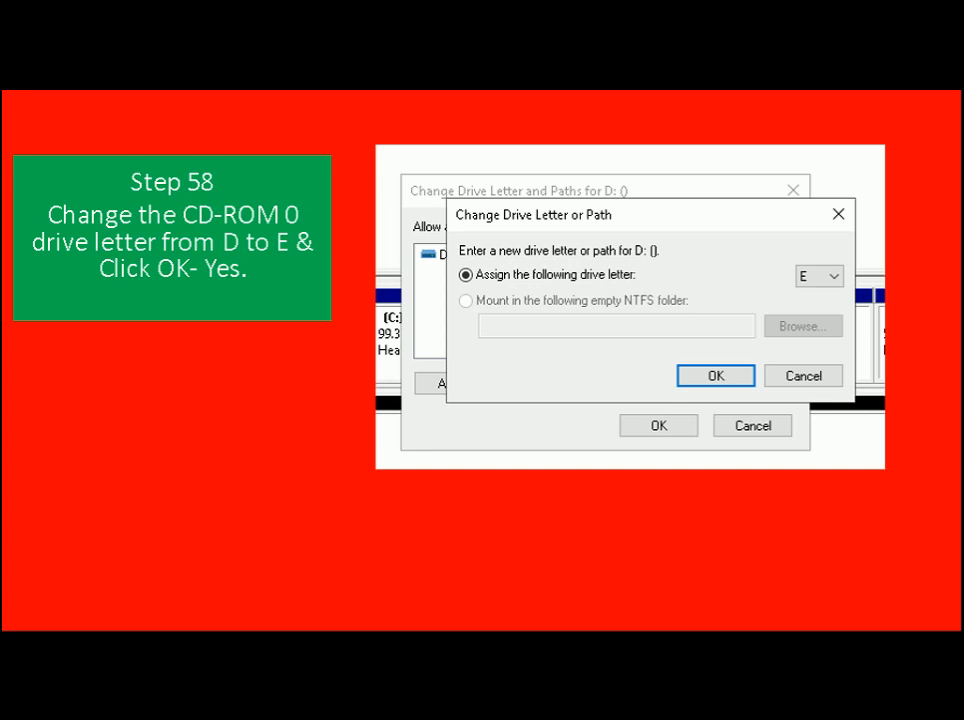
# - Advance the slide show to the Step 59 slide about Disk 1
pyautogui.press('Right')
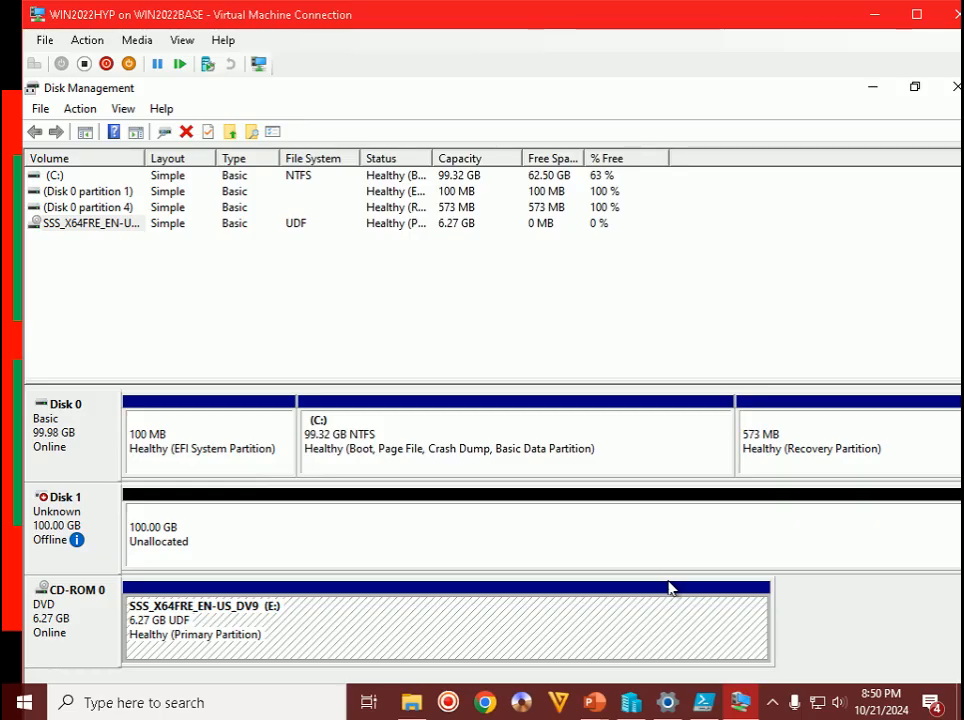
# - Bring Disk 1 online so it reads Not Initialized with 100 GB unallocated
pyautogui.moveTo(56, 537)
pyautogui.click(267, 525)
pyautogui.rightClick(267, 523)
pyautogui.rightClick(70, 521)
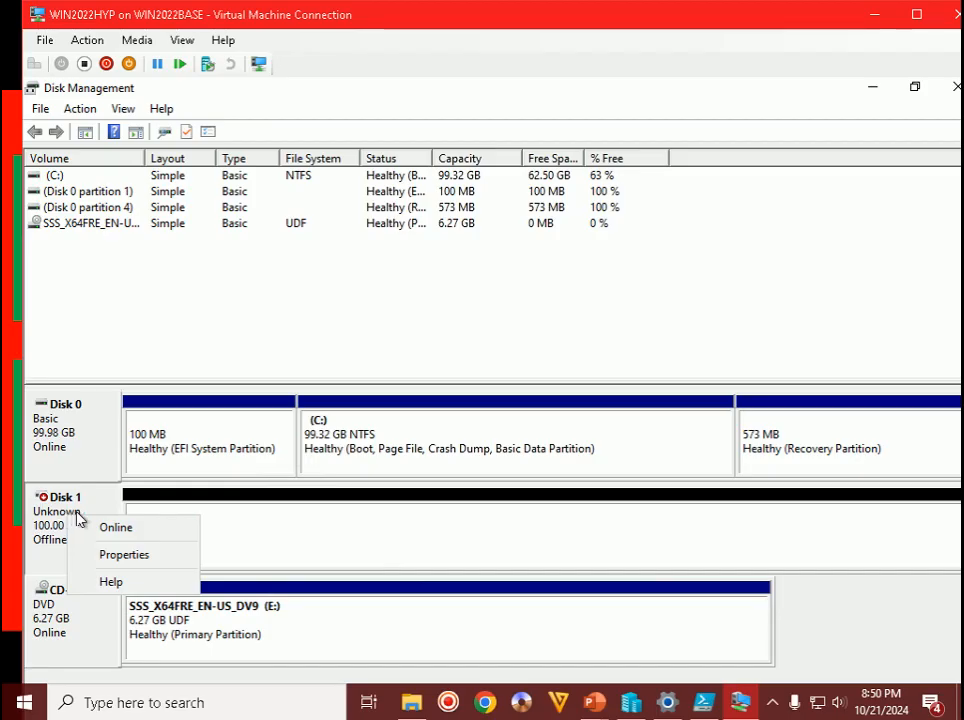
pyautogui.click(112, 528)
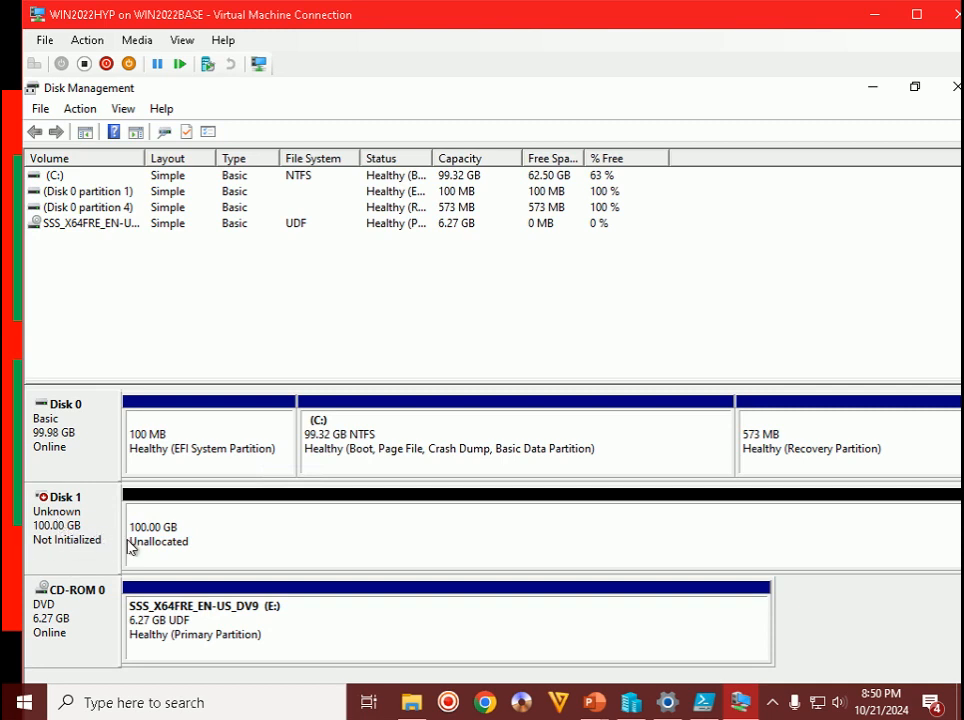
# - Bring the tutorial slide show forward to read the Step 60 instruction
pyautogui.click(595, 704)
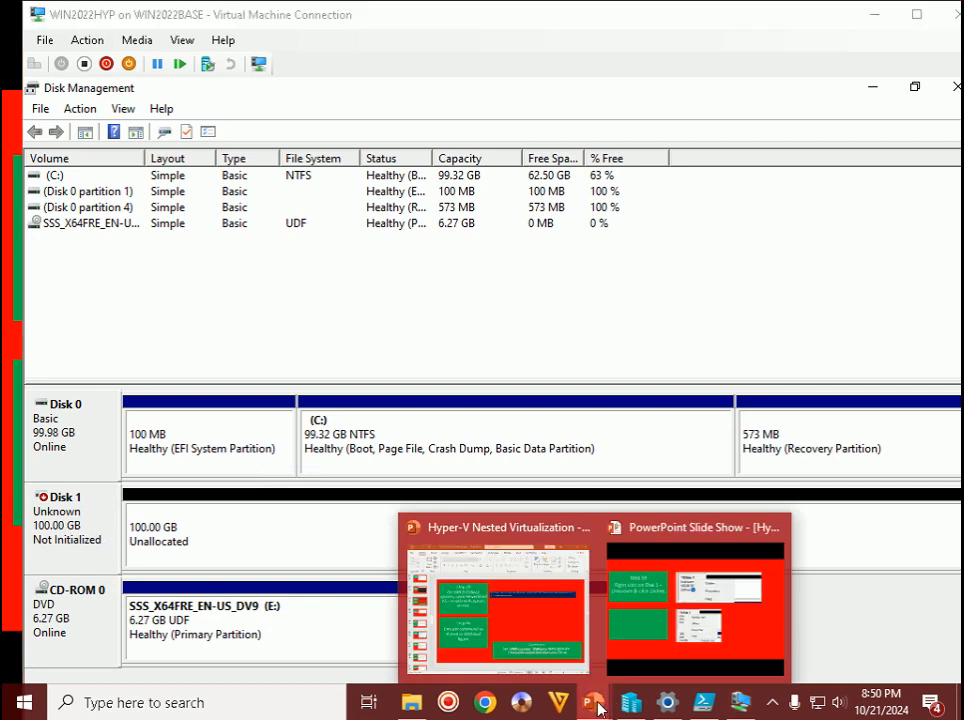
pyautogui.click(690, 593)
pyautogui.click(690, 593)
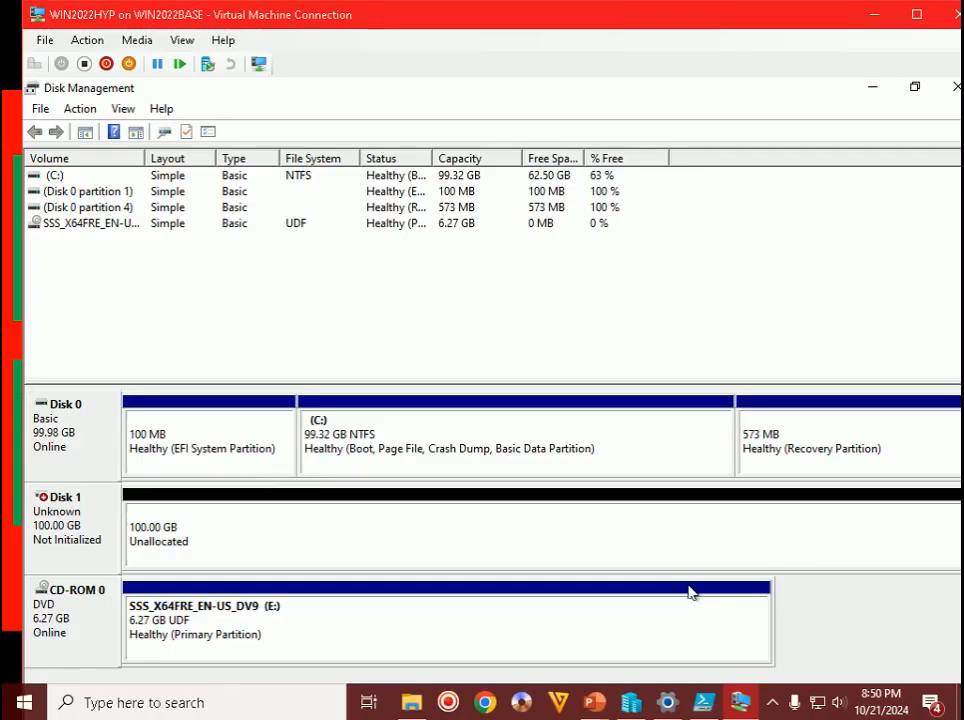
# - Initialize Disk 1 with a GPT (GUID Partition Table) partition style
pyautogui.rightClick(84, 521)
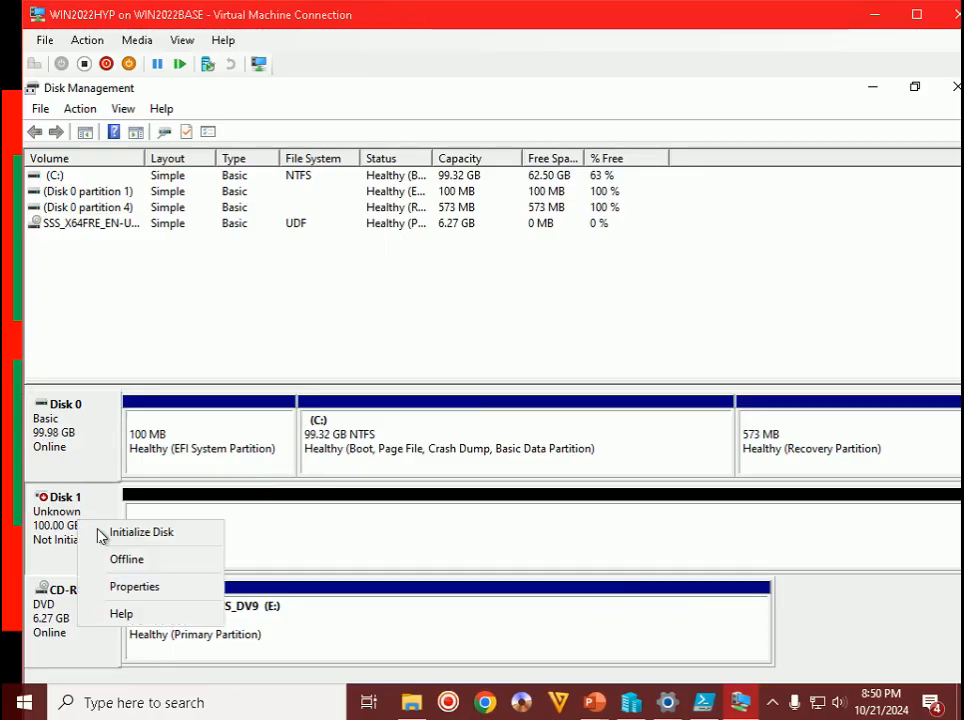
pyautogui.click(117, 533)
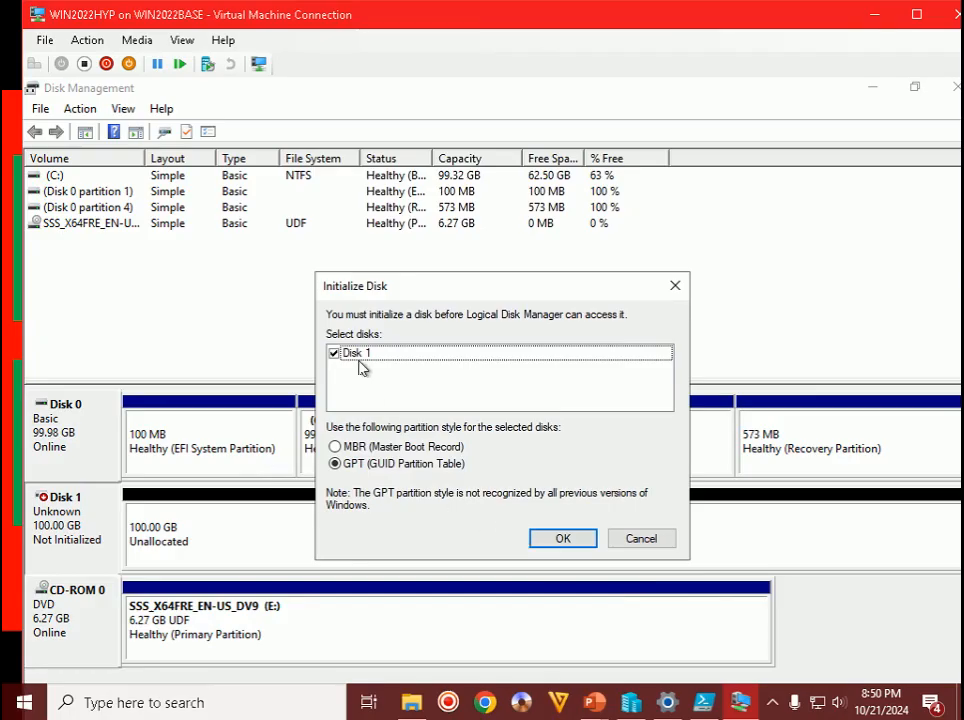
pyautogui.click(566, 538)
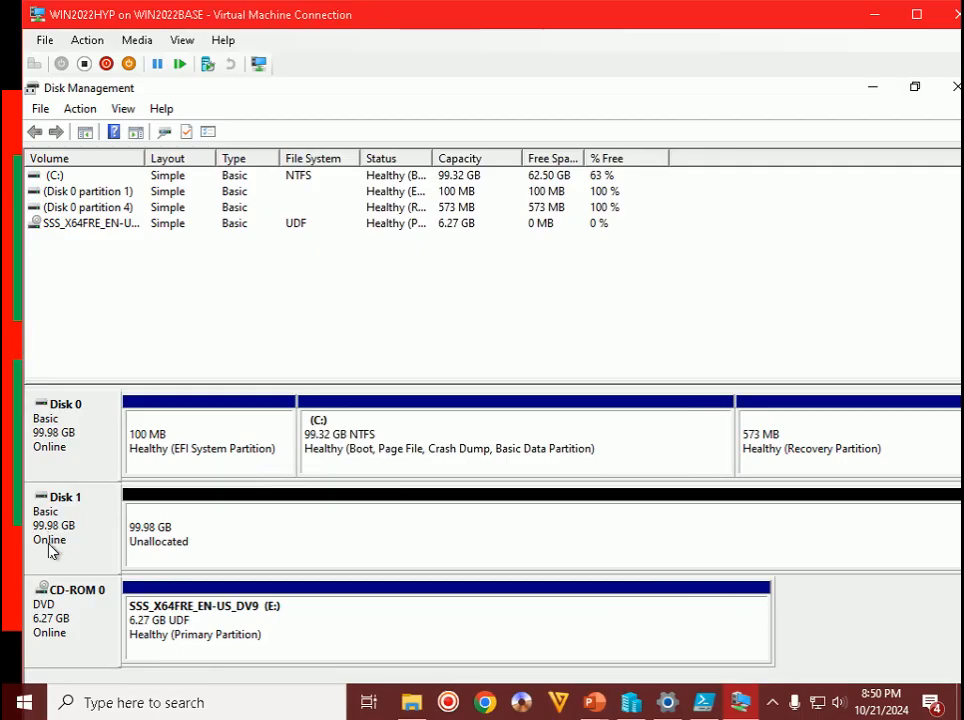
pyautogui.click(248, 542)
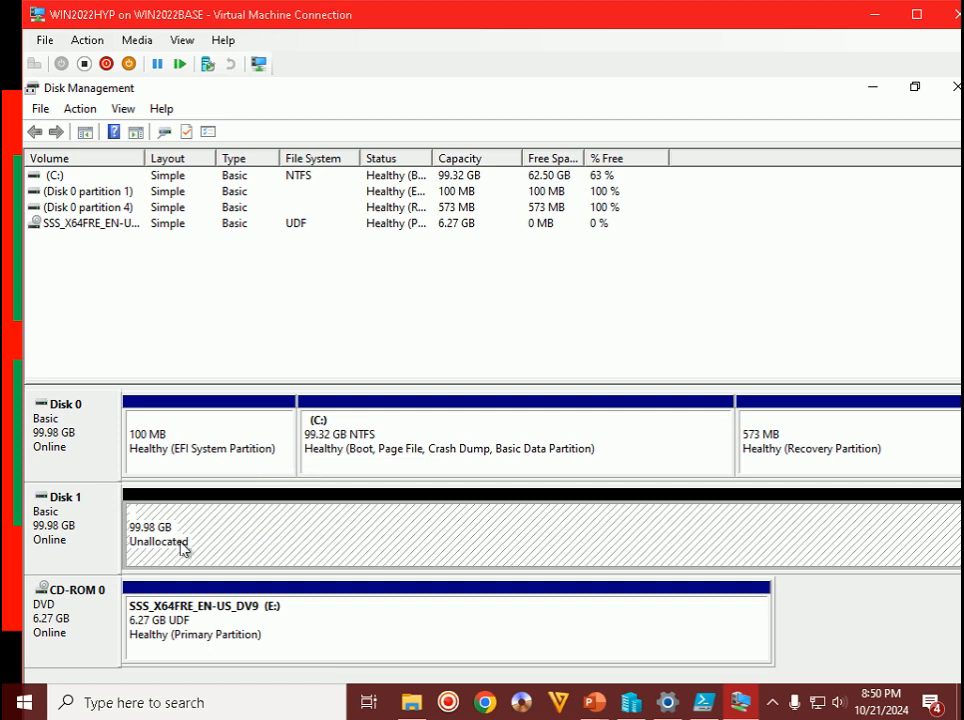
# - Advance the tutorial slides to Steps 61–62, then return to the guest's Disk Management
pyautogui.moveTo(603, 710)
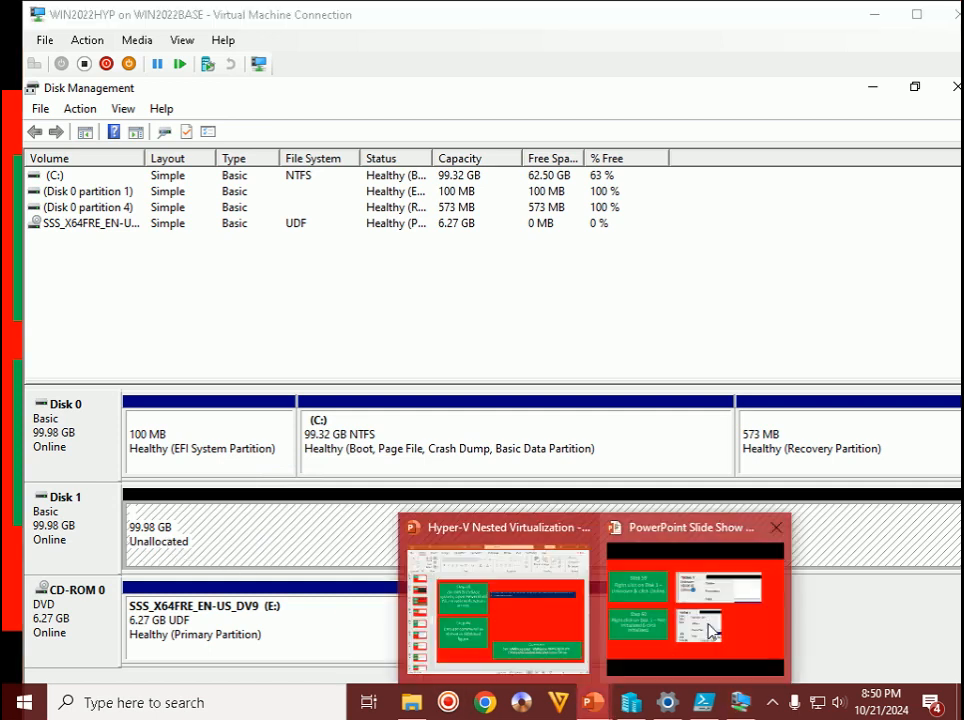
pyautogui.click(710, 626)
pyautogui.press('Right')
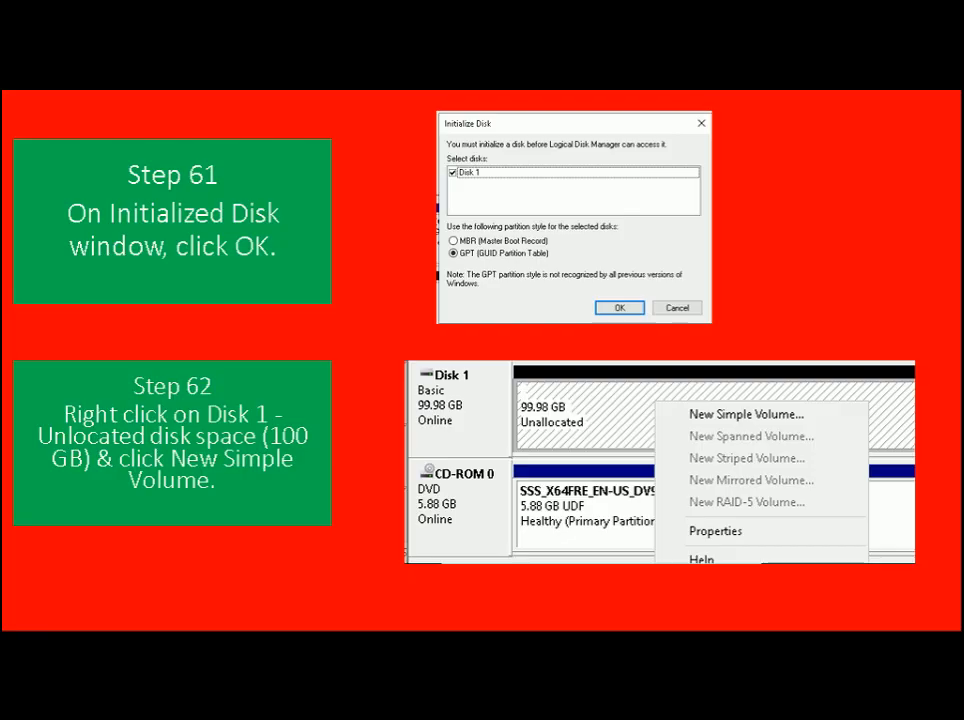
pyautogui.hotkey('alt', 'Tab')
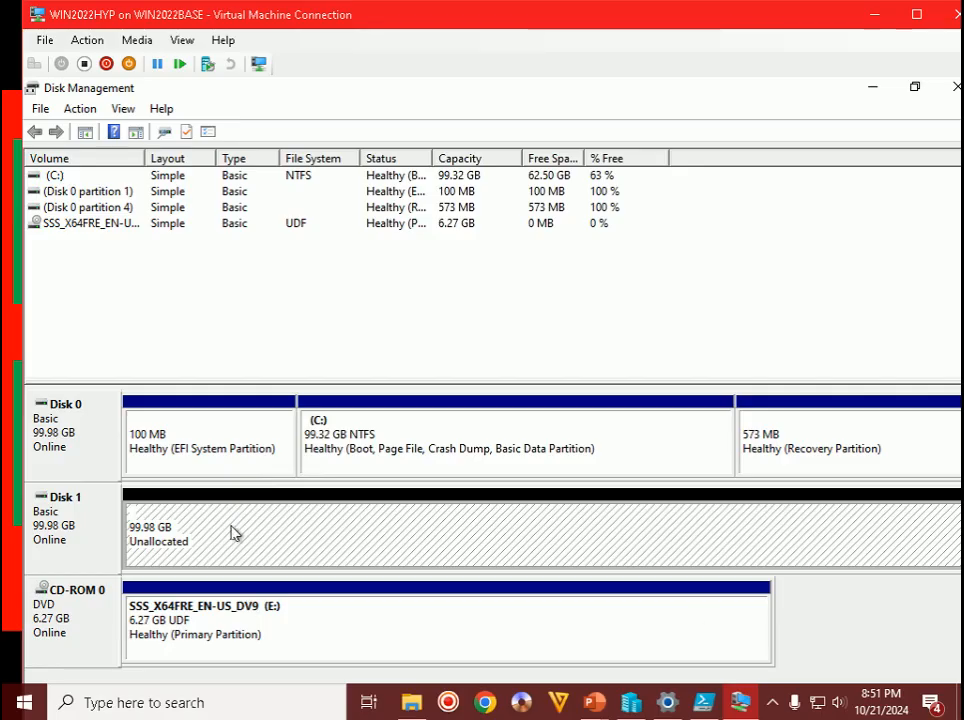
# - Start a New Simple Volume on Disk 1's unallocated space and advance the slides to Step 63
pyautogui.rightClick(231, 533)
pyautogui.click(277, 541)
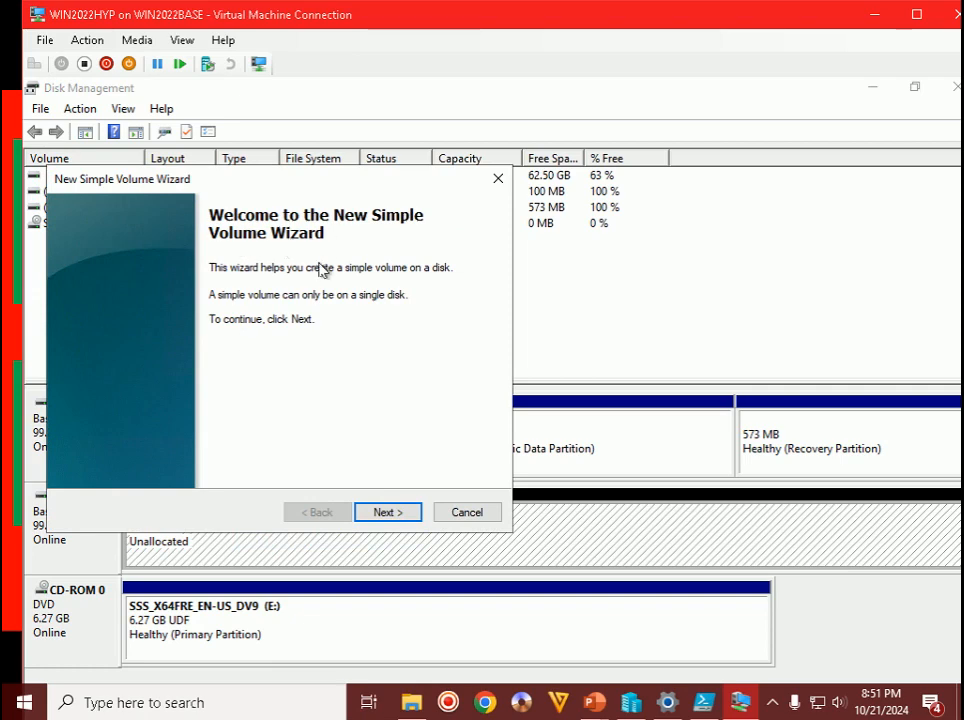
pyautogui.click(594, 702)
pyautogui.click(641, 619)
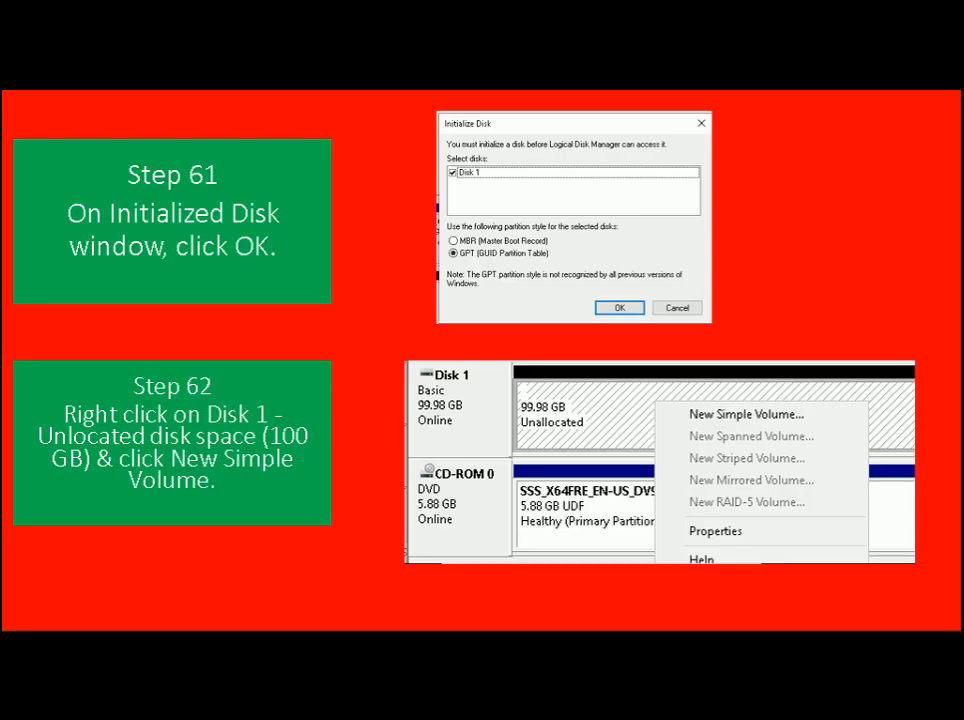
pyautogui.press('Right')
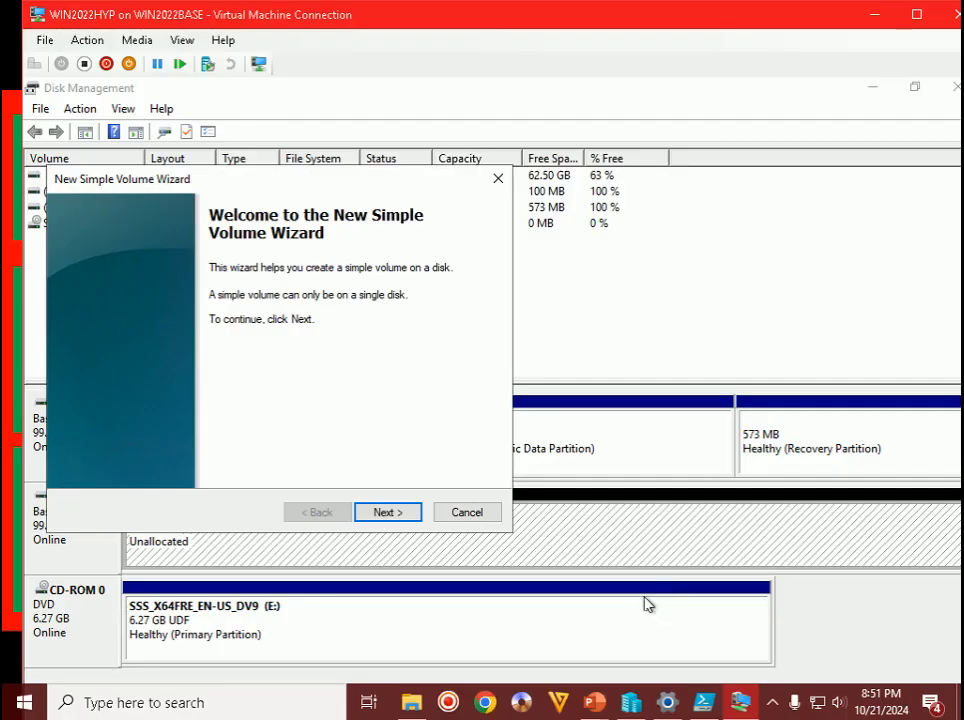
# - Accept the full 102382 MB volume size and drive letter D in the wizard
pyautogui.click(400, 517)
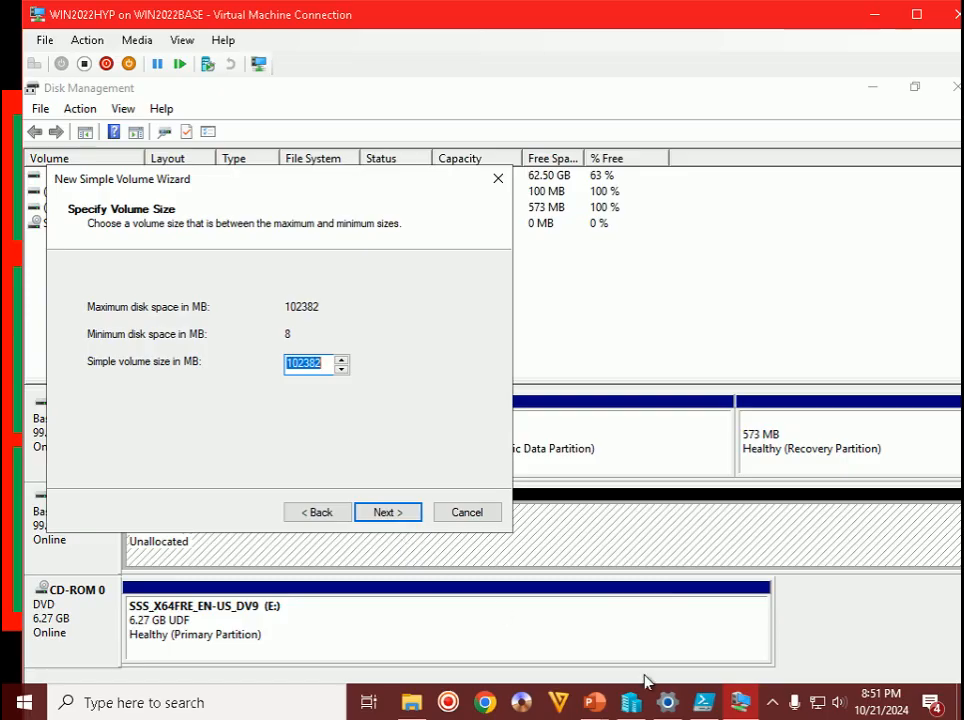
pyautogui.click(660, 630)
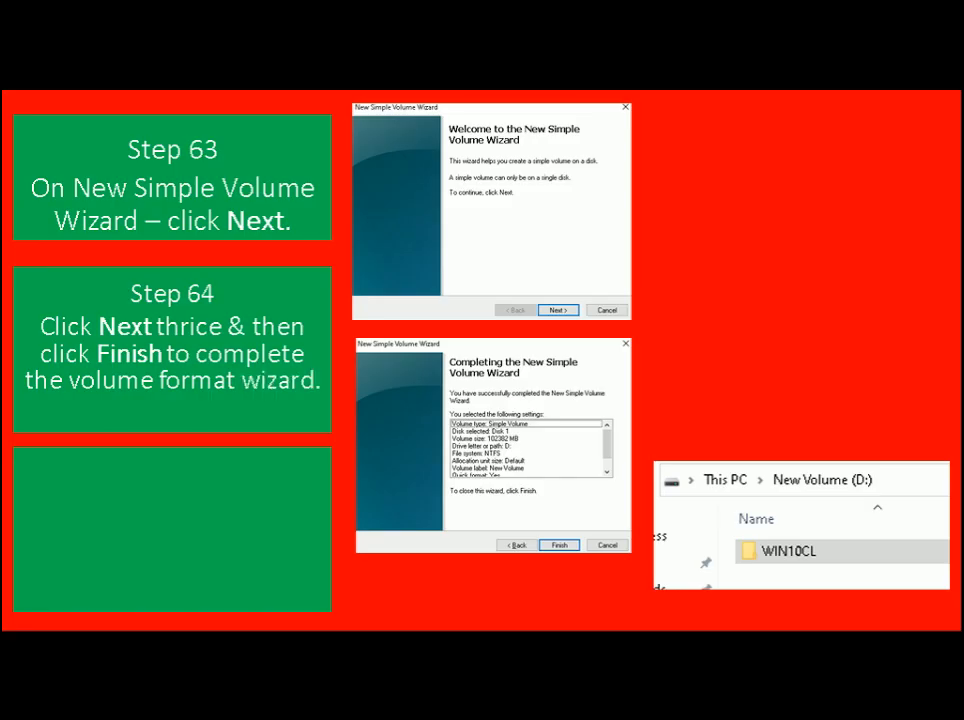
pyautogui.hotkey('alt', 'Tab')
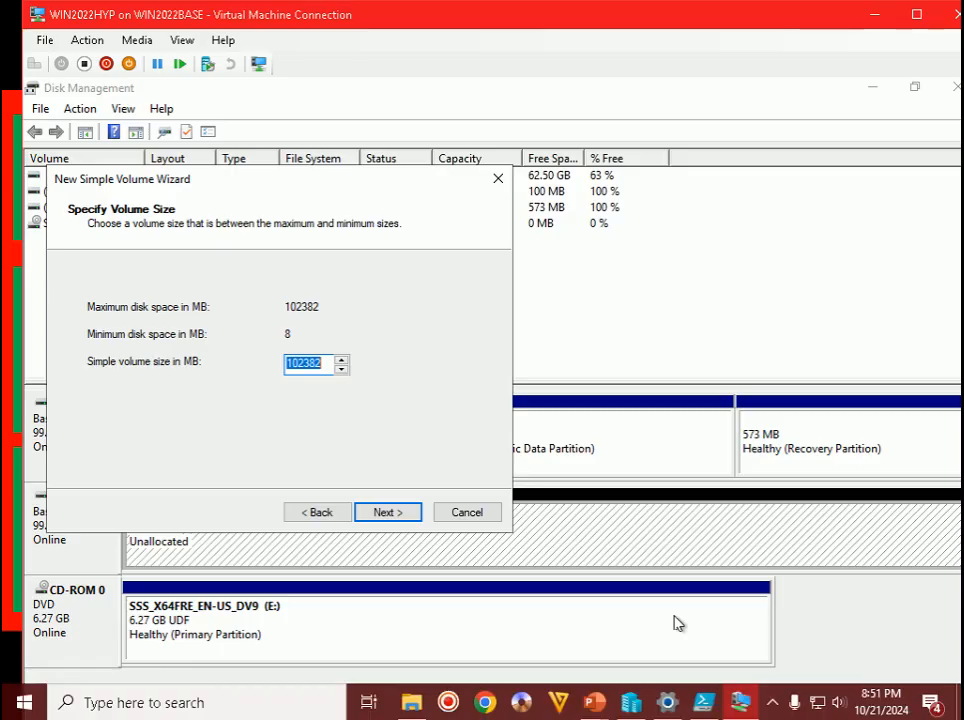
pyautogui.click(388, 513)
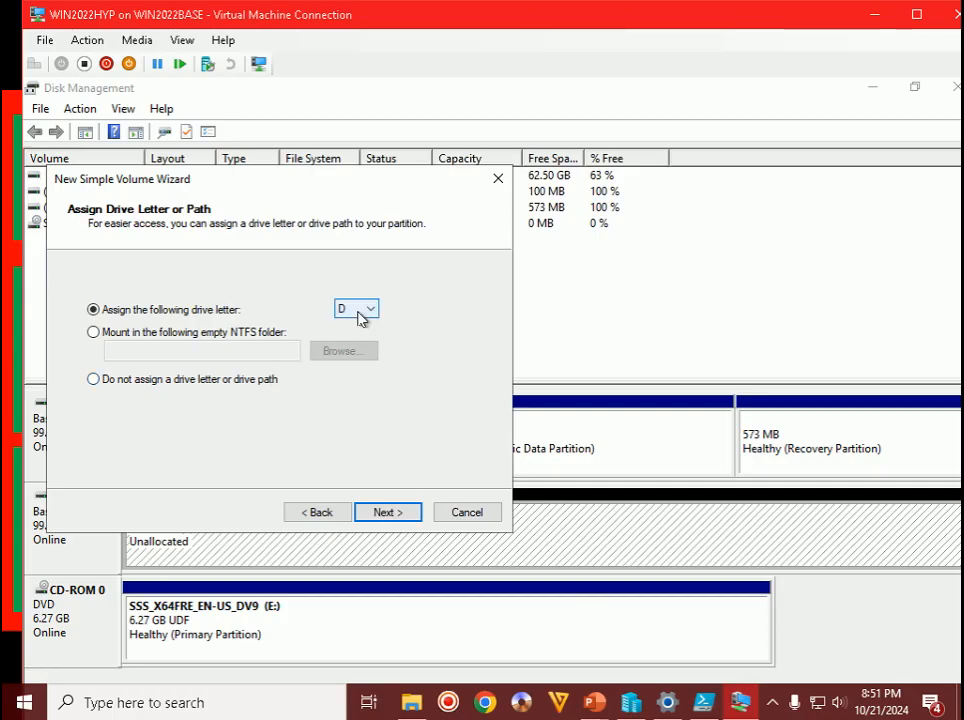
pyautogui.click(401, 515)
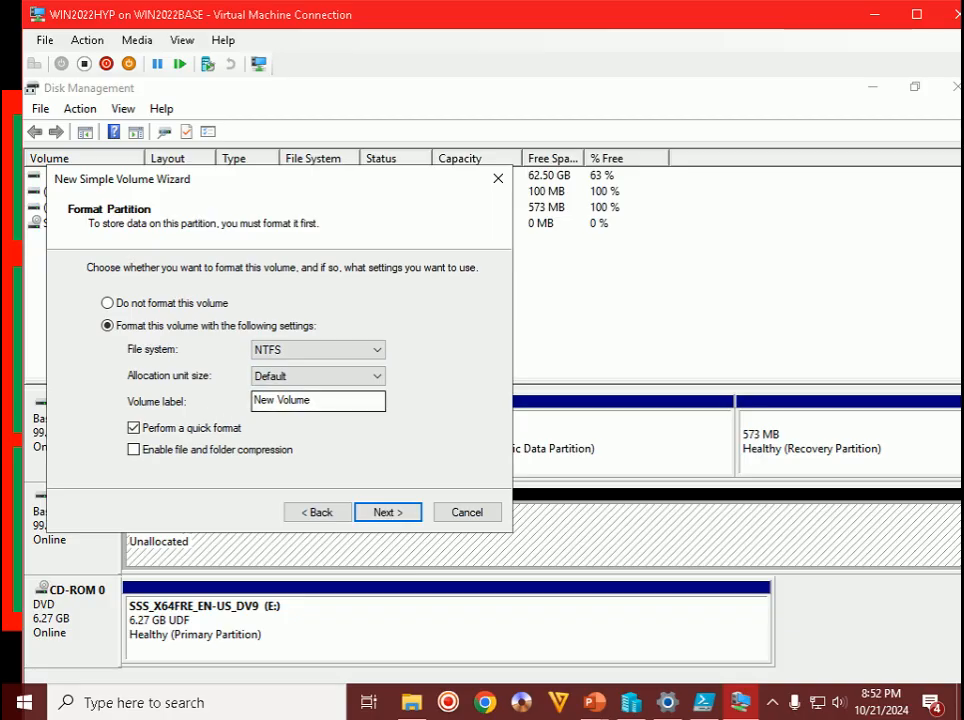
# - Label the volume WIN2022HYP_D, keep NTFS quick format, and finish the wizard
pyautogui.moveTo(315, 402); pyautogui.dragTo(252, 402)
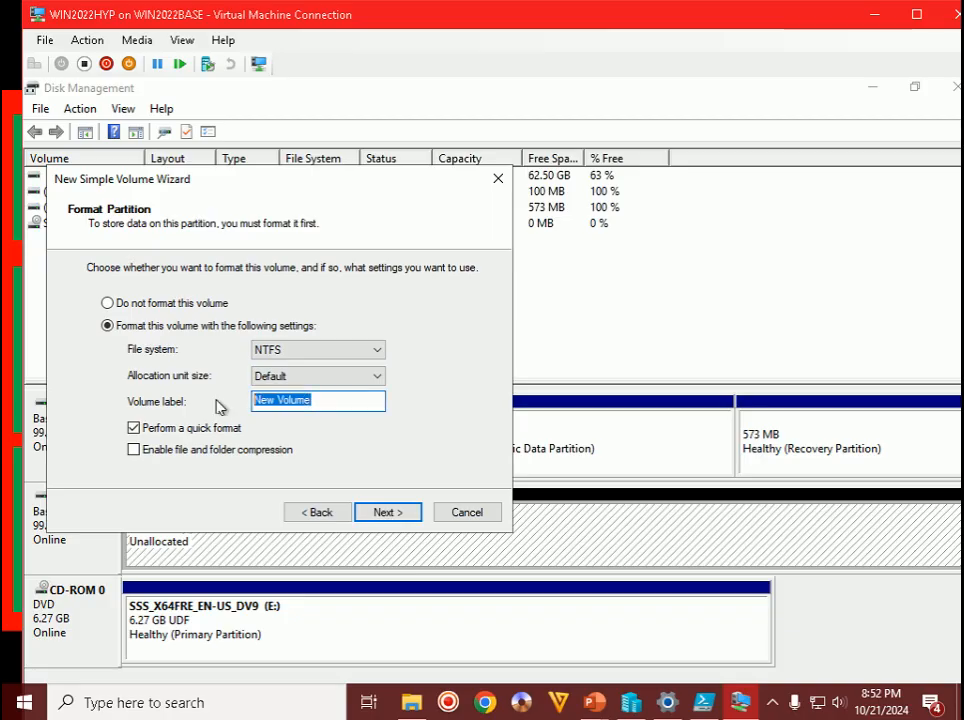
pyautogui.write('WIN')
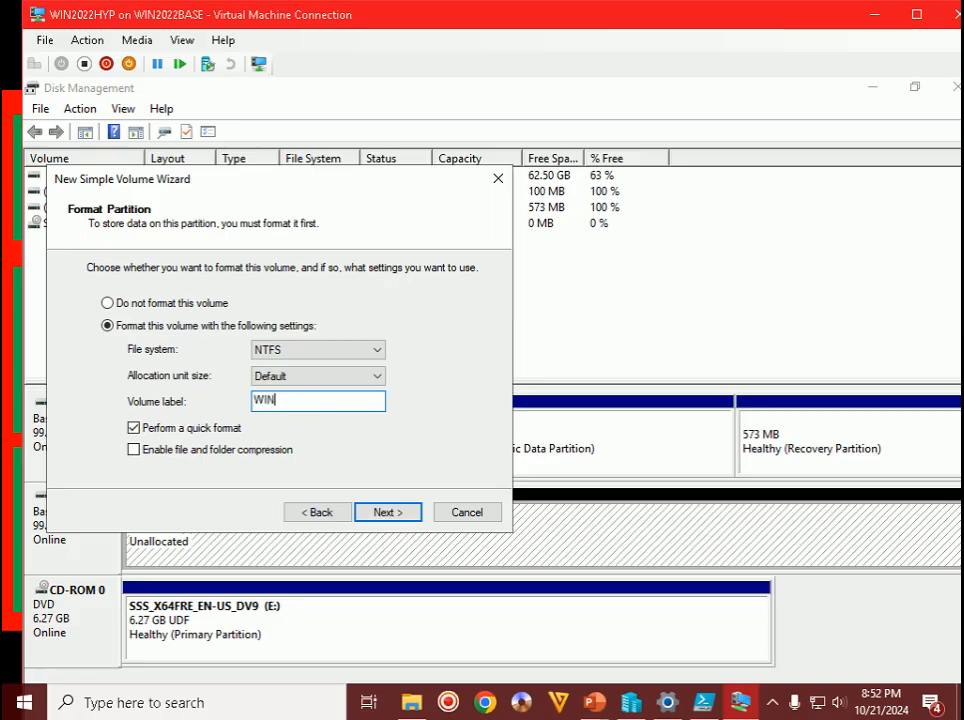
pyautogui.write('2022HYP_D')
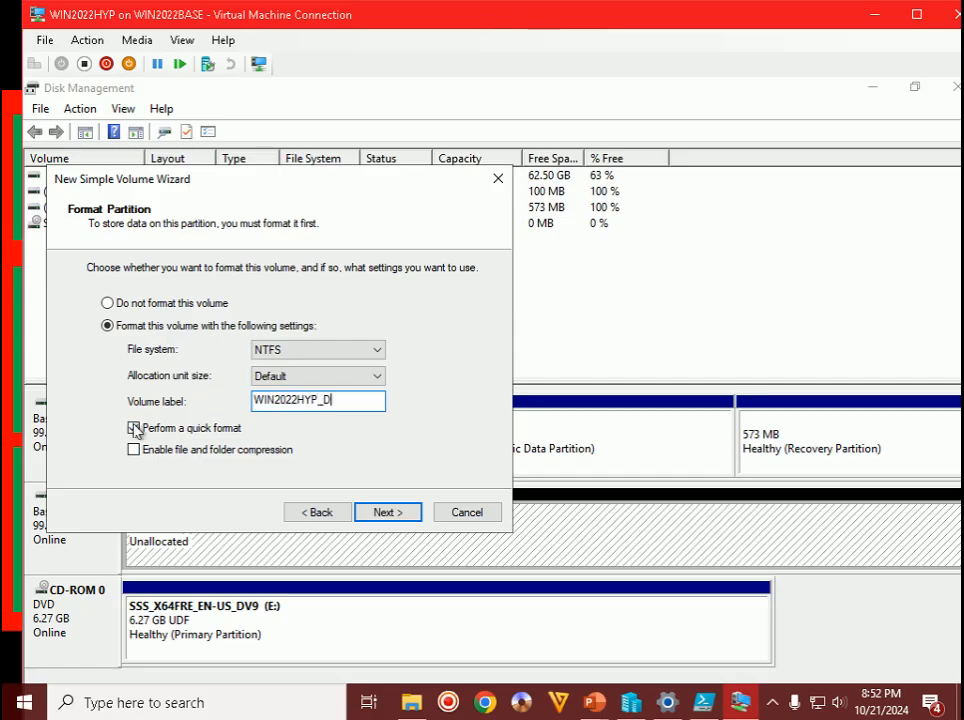
pyautogui.click(375, 513)
pyautogui.click(388, 514)
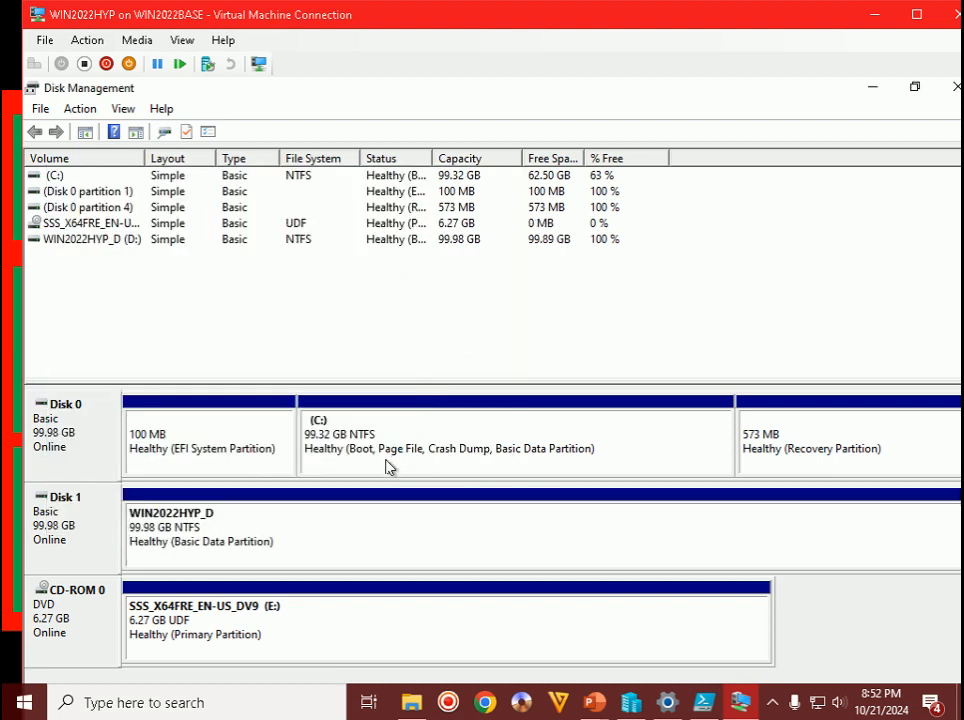
pyautogui.click(226, 555)
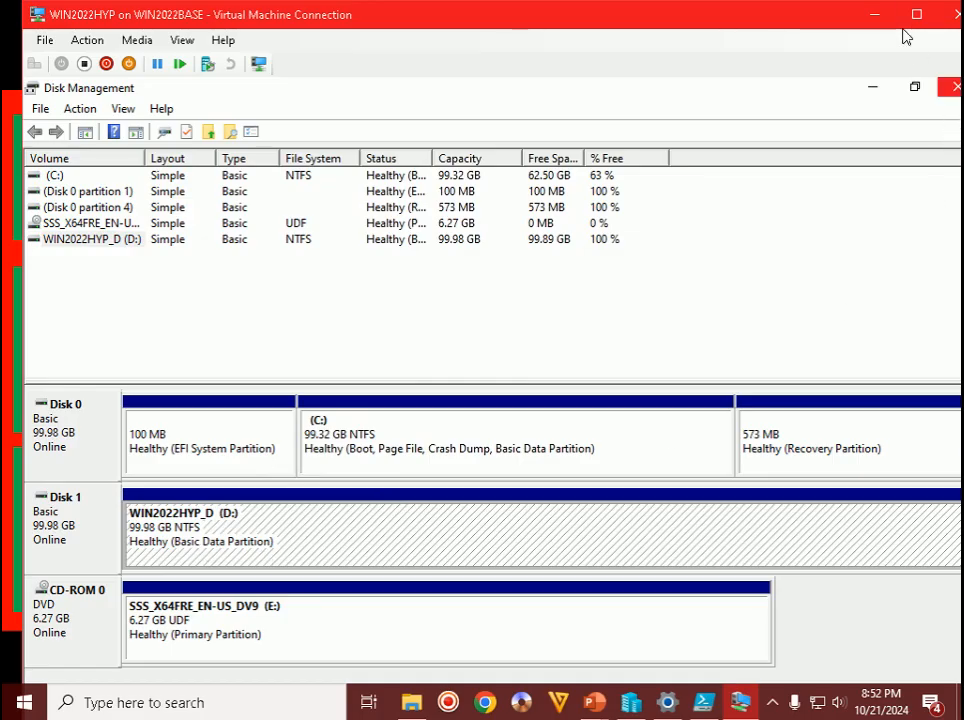
pyautogui.click(600, 710)
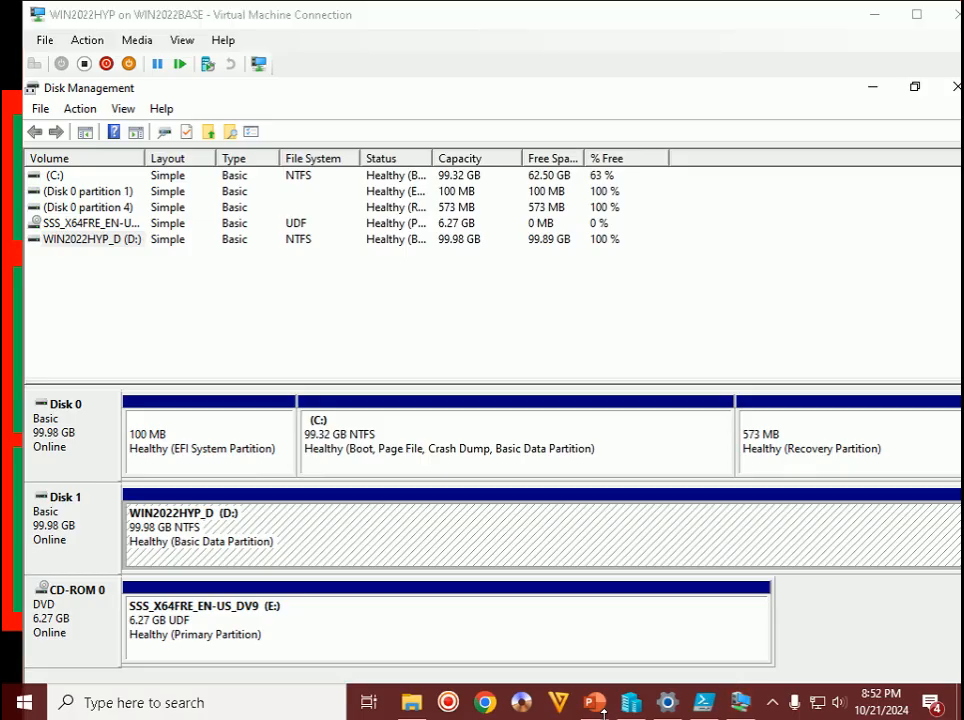
pyautogui.click(695, 600)
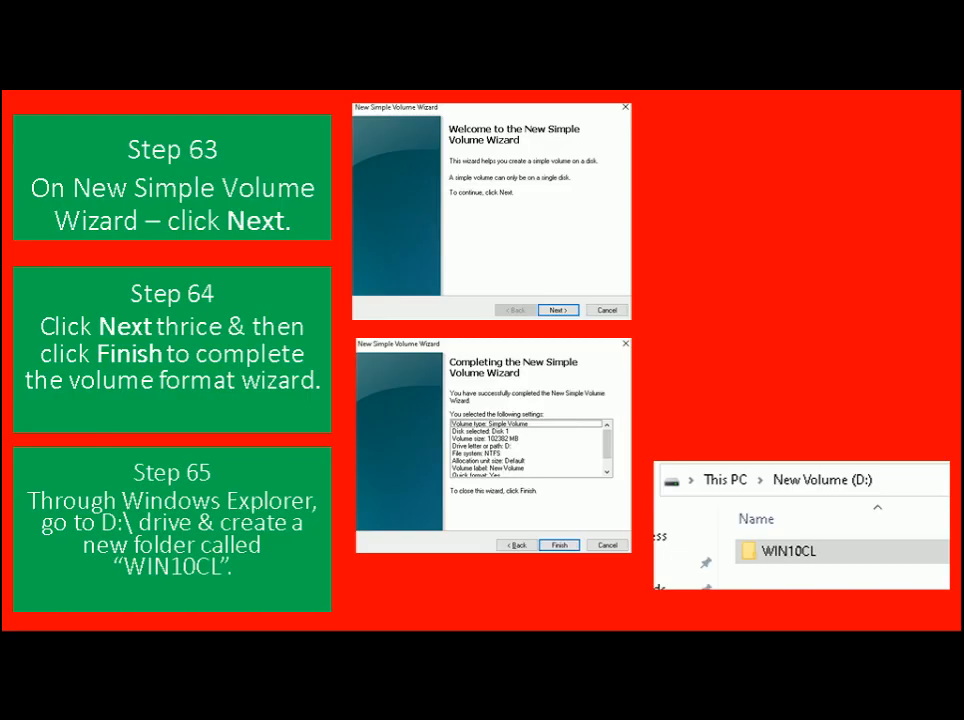
pyautogui.hotkey('alt', 'Tab')
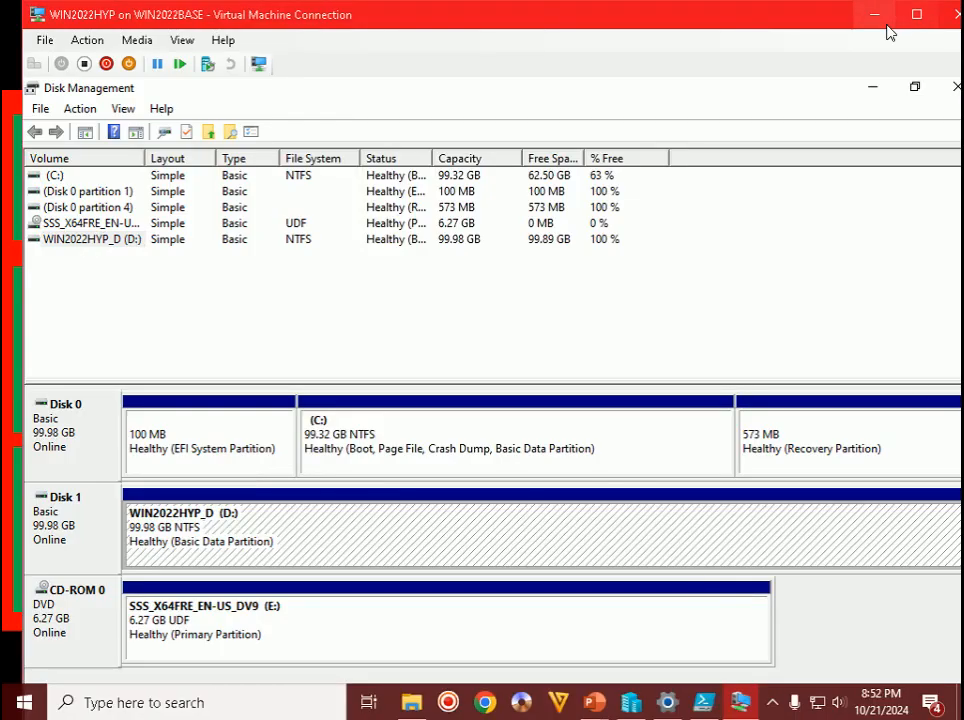
# - Maximize the VM, close Disk Management, and open the D: drive in File Explorer
pyautogui.click(918, 16)
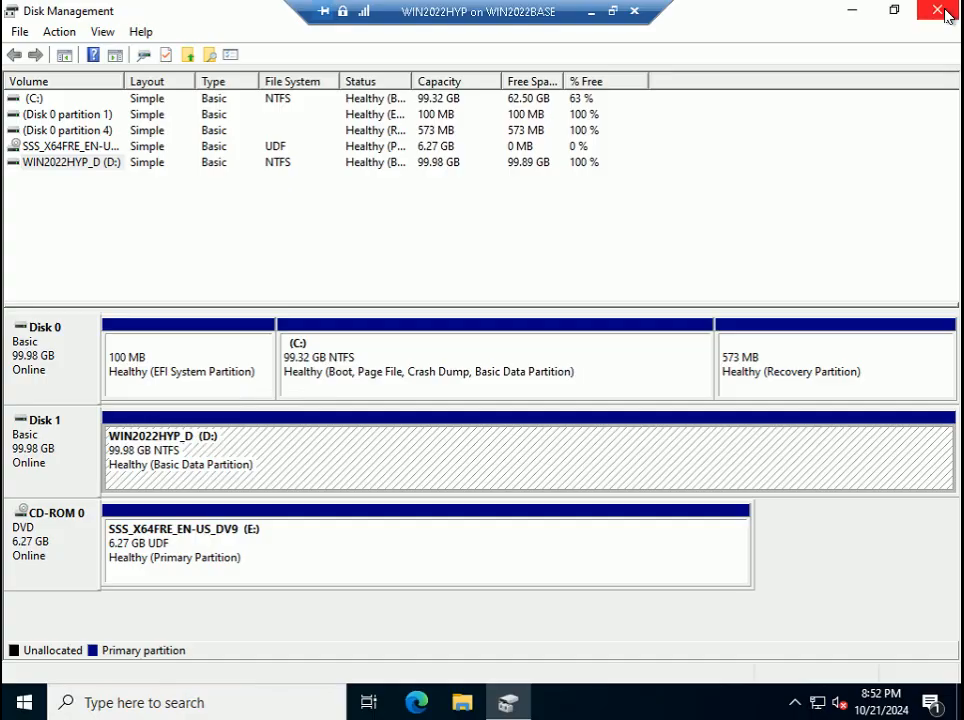
pyautogui.click(932, 10)
pyautogui.click(462, 702)
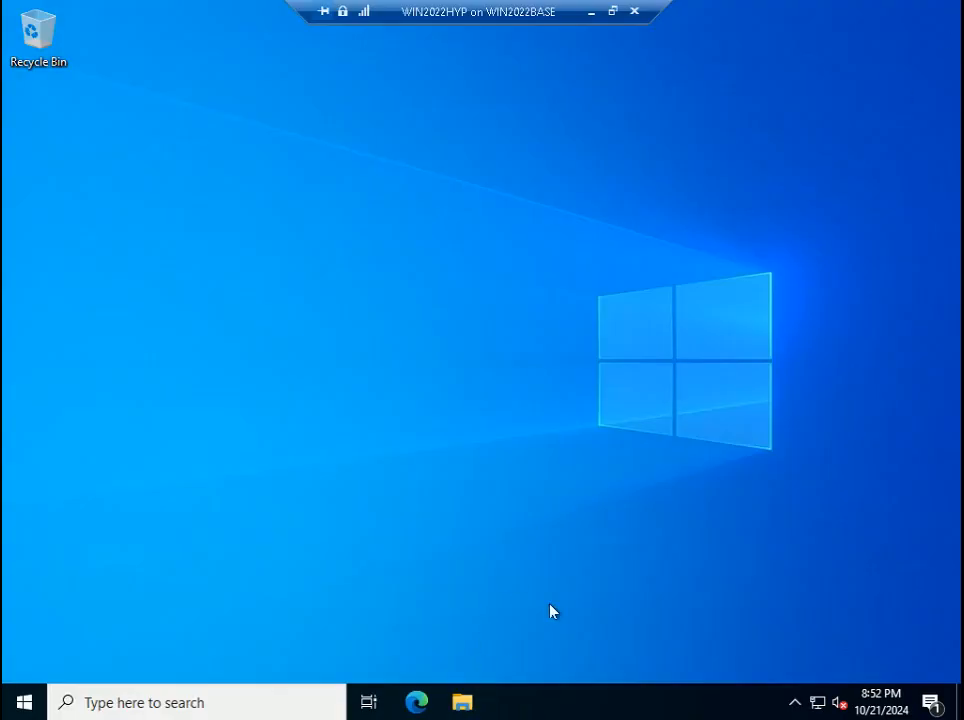
pyautogui.click(185, 309)
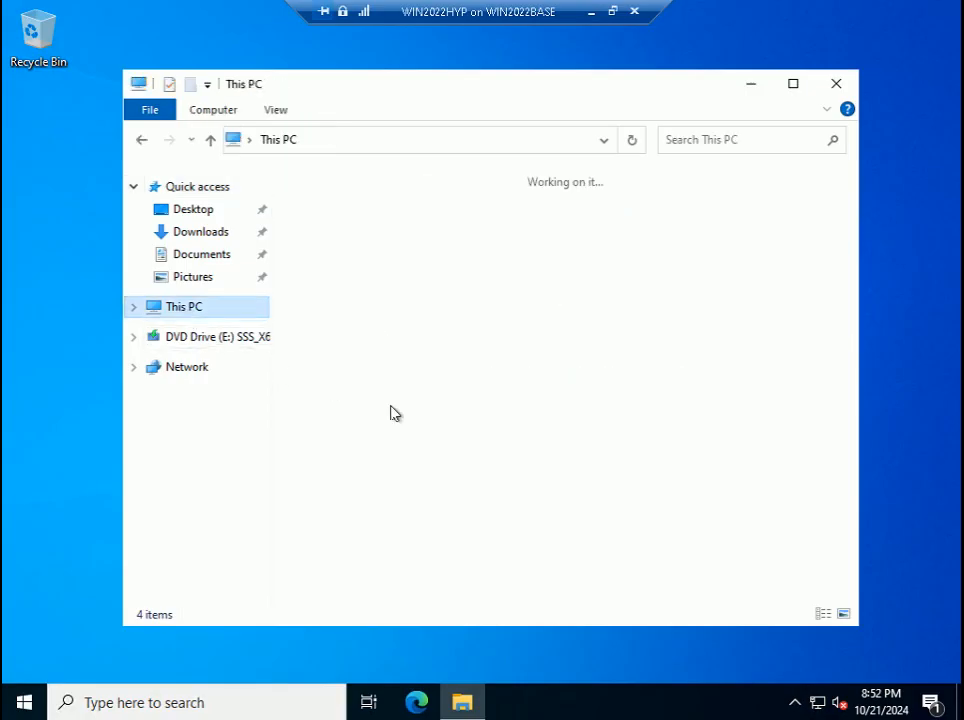
pyautogui.doubleClick(643, 452)
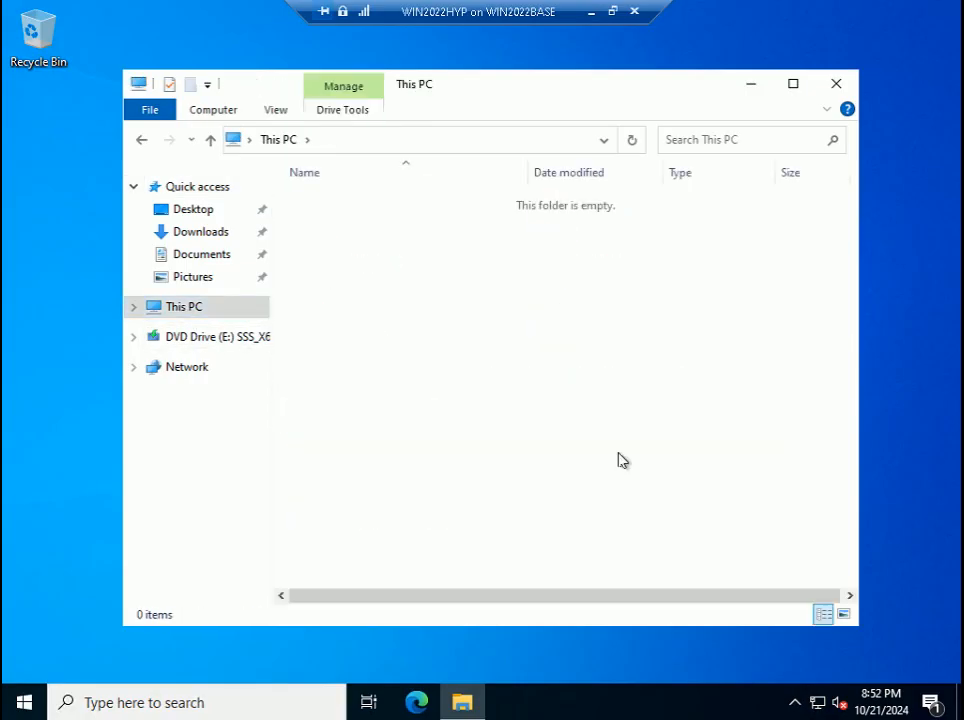
# - Create a new folder named WIN10CL on the D: drive
pyautogui.rightClick(501, 352)
pyautogui.moveTo(567, 562)
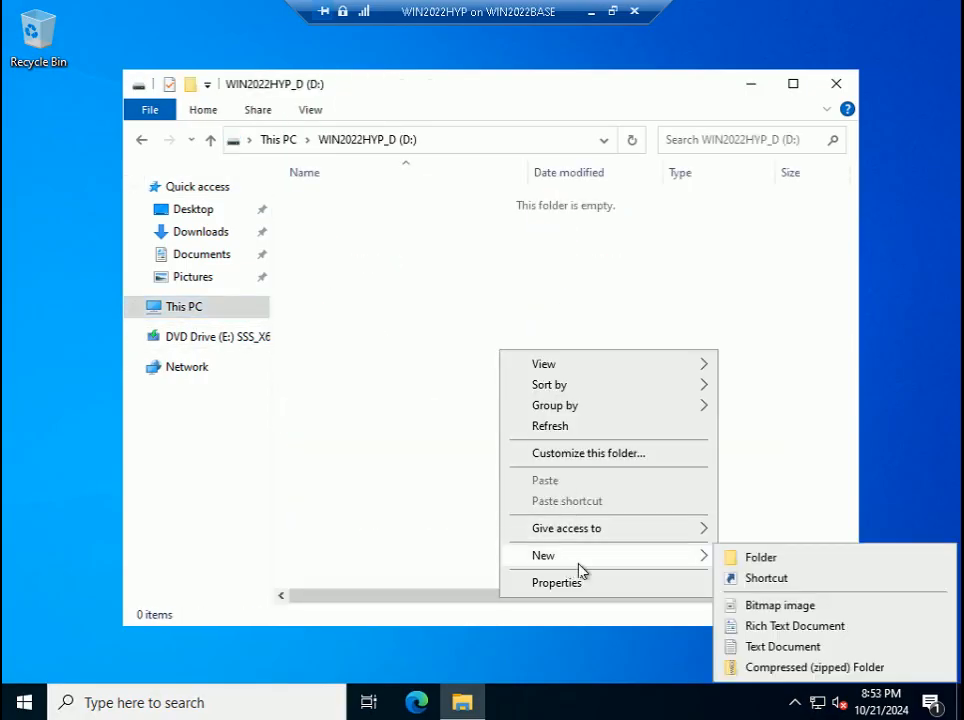
pyautogui.click(757, 556)
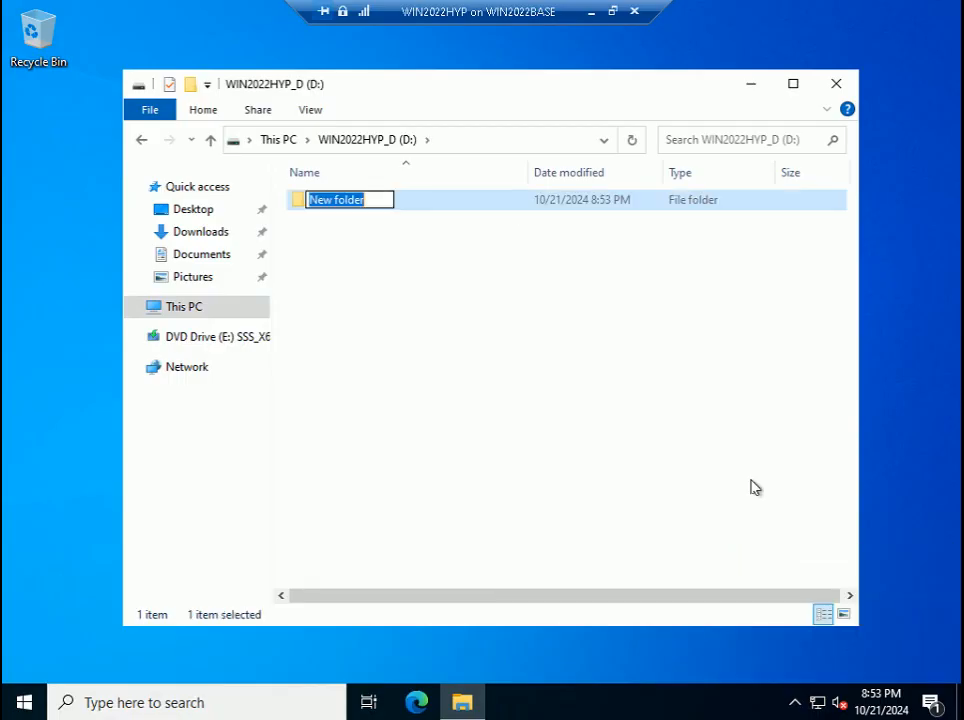
pyautogui.write('WIN10C')
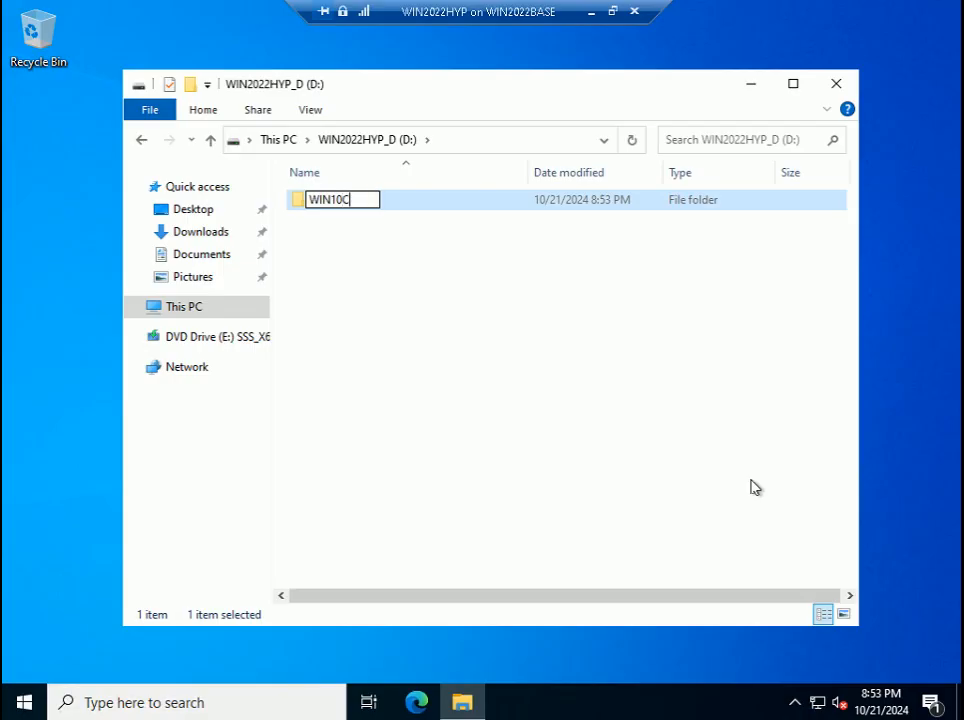
pyautogui.write('L')
pyautogui.click(467, 309)
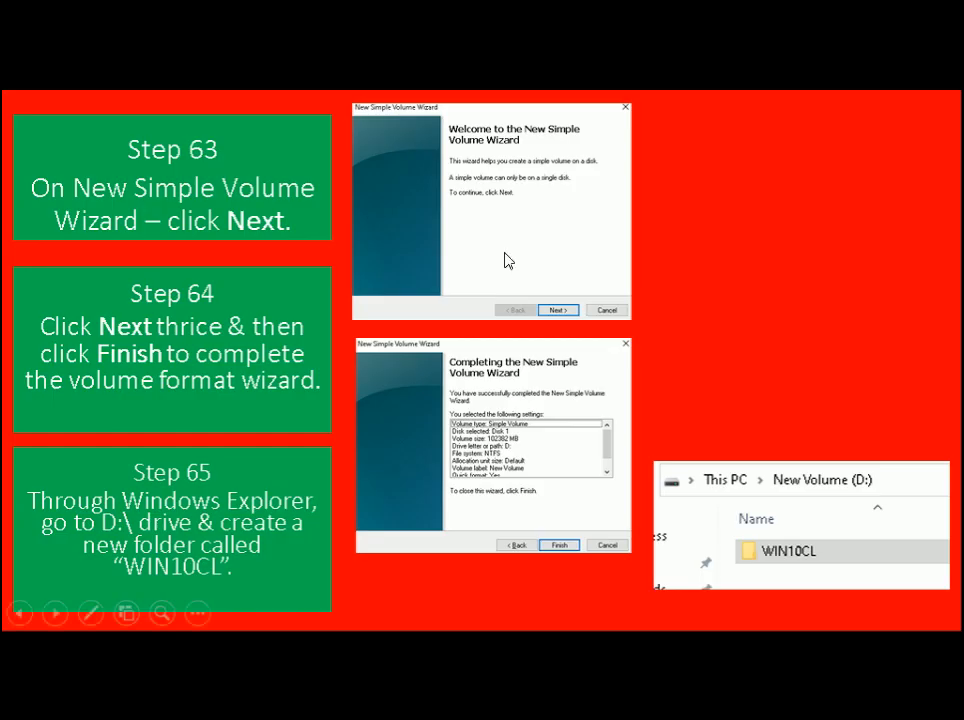
# - Advance the slides to Step 66, then close the VM's D: drive window
pyautogui.click(505, 254)
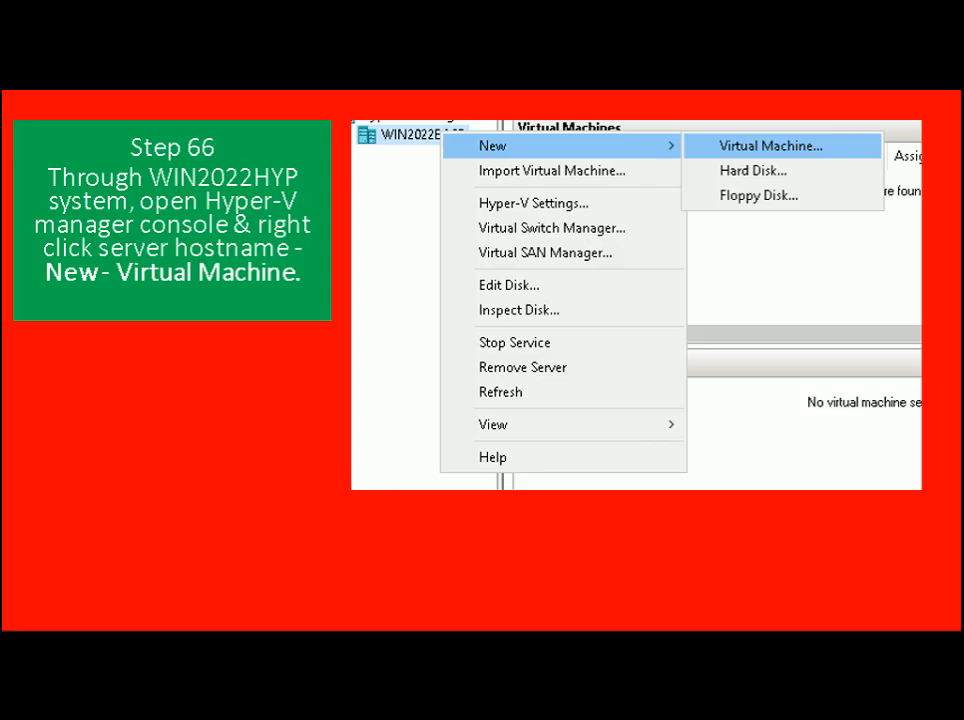
pyautogui.hotkey('alt', 'Tab')
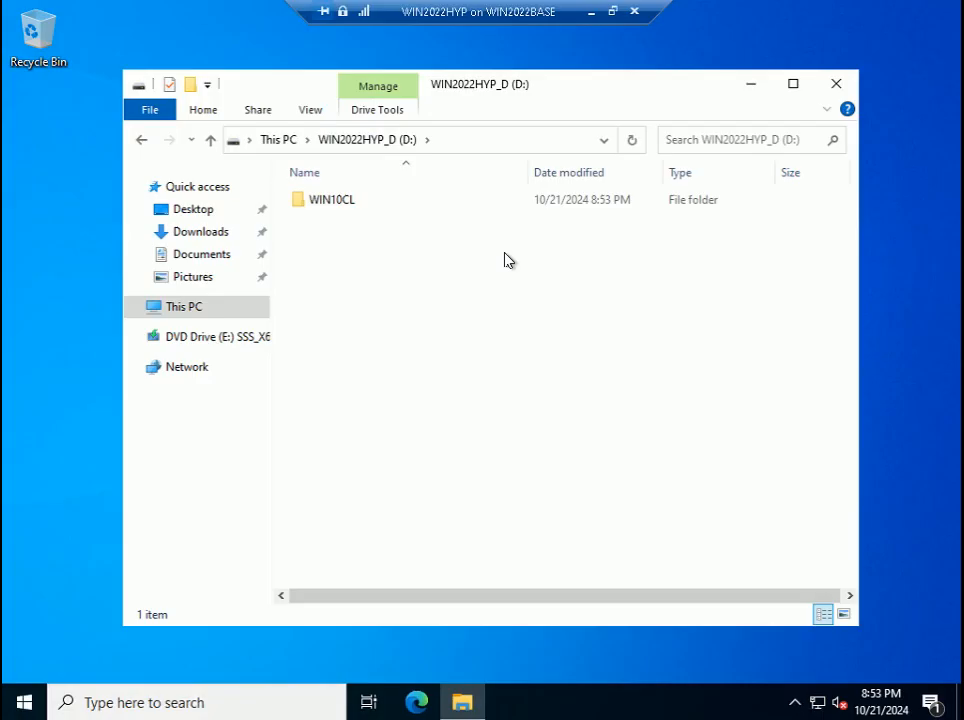
pyautogui.click(828, 87)
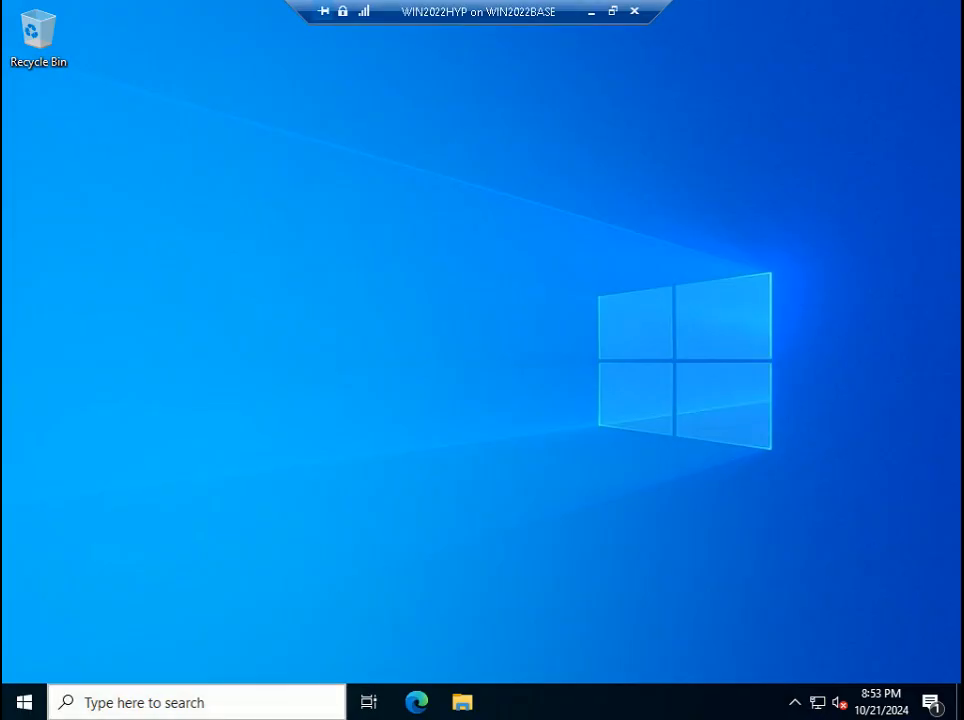
# - Search 'hy' for Hyper-V Manager, pin it to the taskbar, and launch it
pyautogui.click(257, 708)
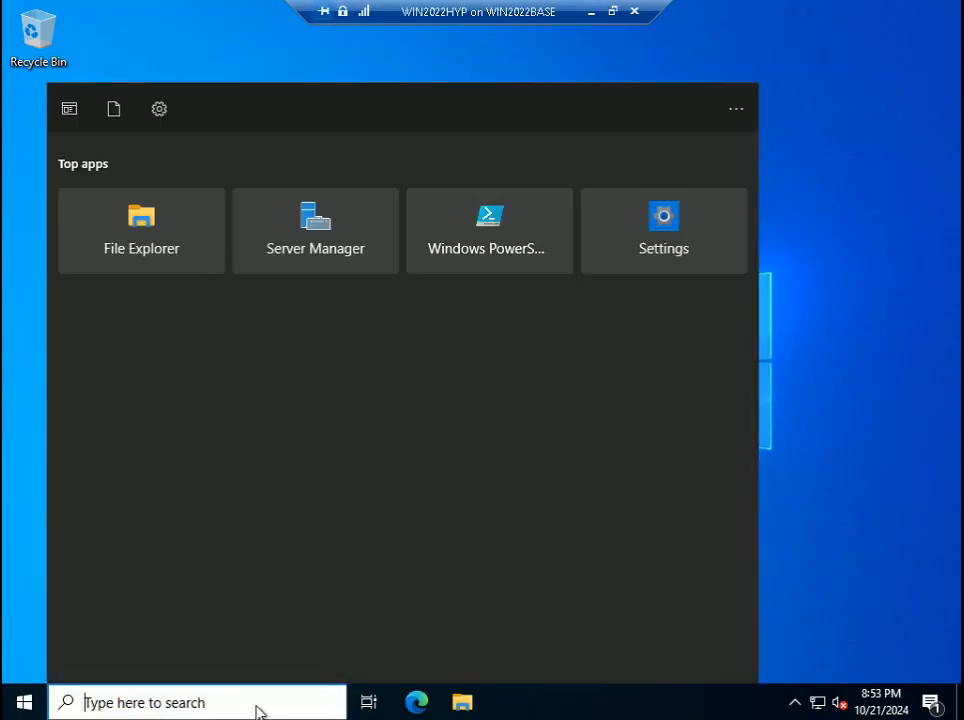
pyautogui.write('hy')
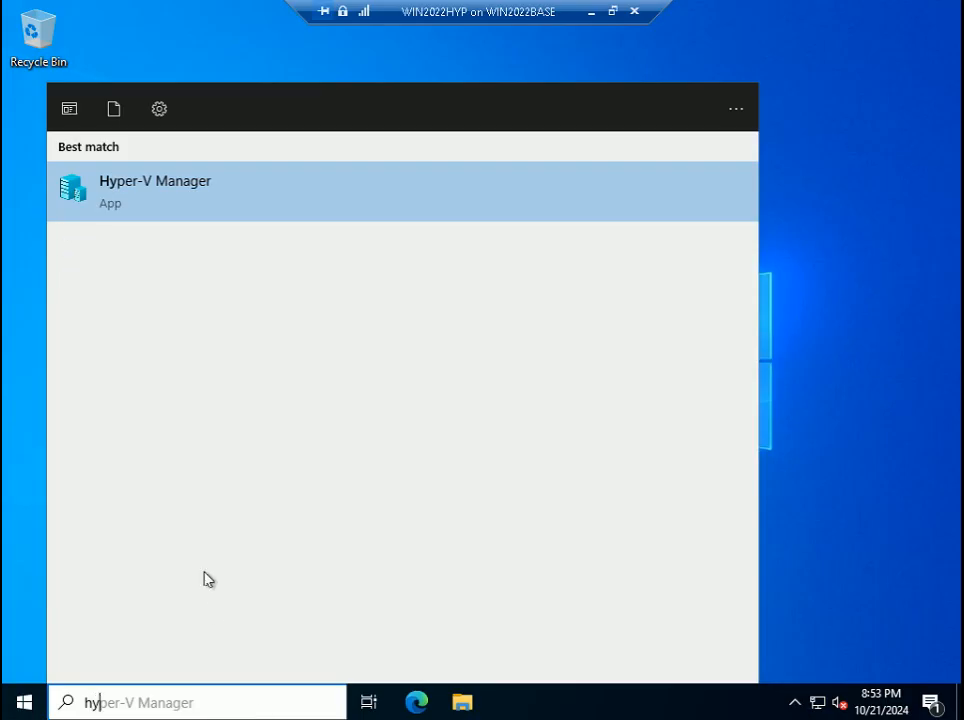
pyautogui.rightClick(178, 203)
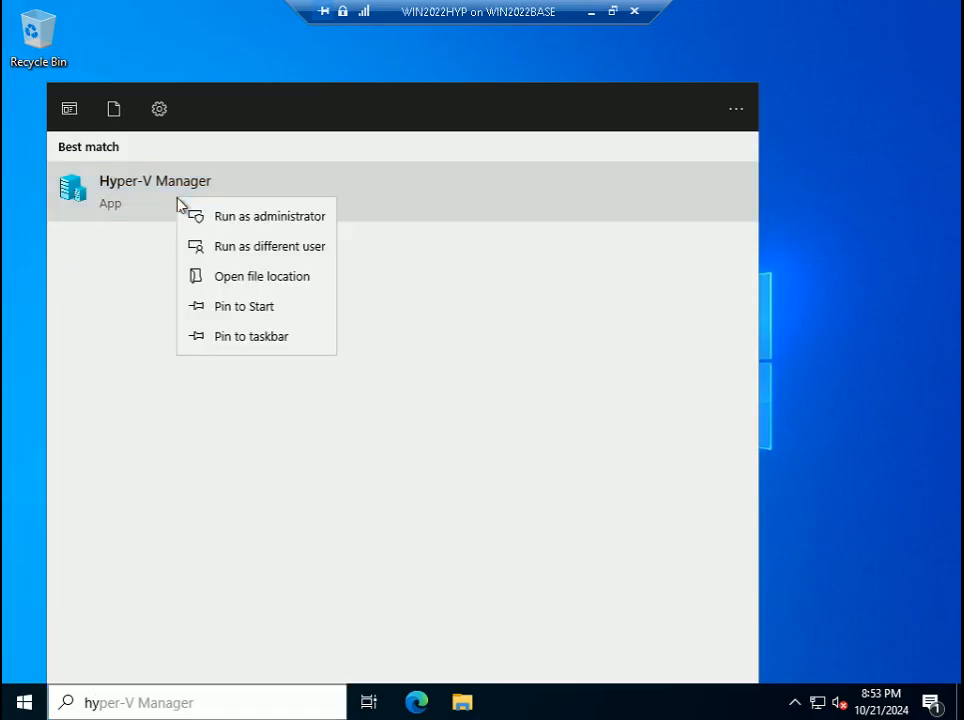
pyautogui.click(254, 338)
pyautogui.click(936, 436)
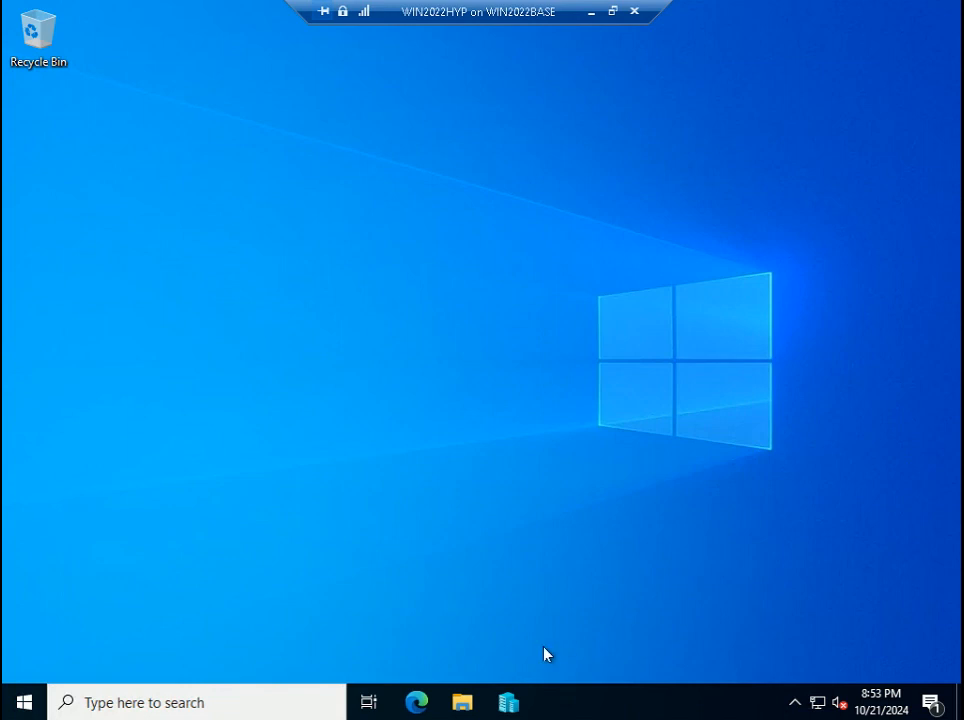
pyautogui.click(508, 701)
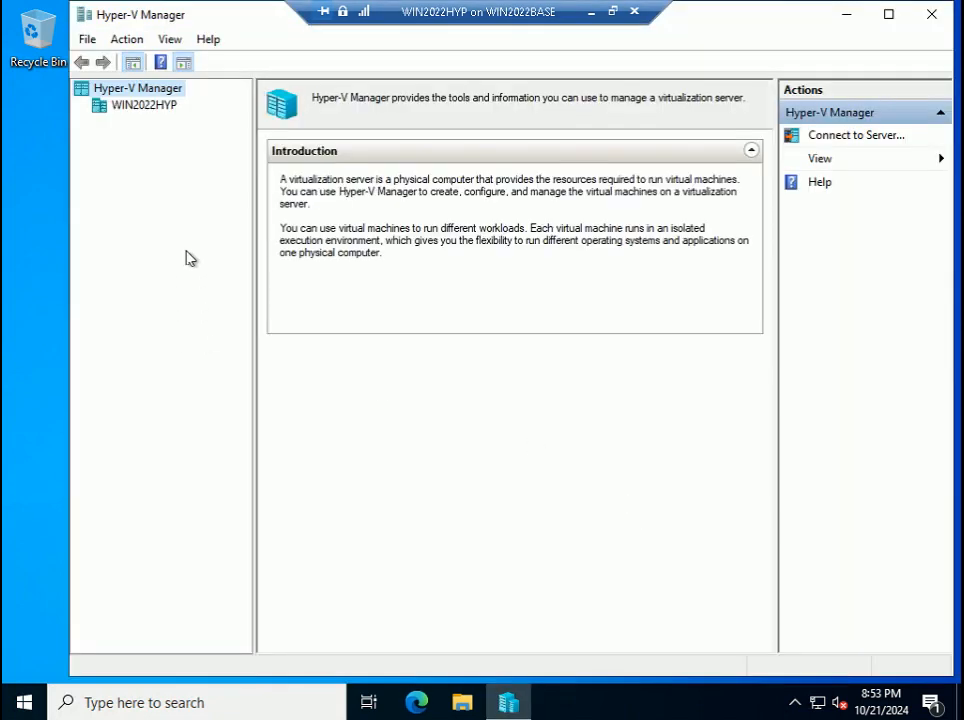
# - Start a New Virtual Machine on the WIN2022HYP host and exit full-screen view
pyautogui.click(118, 106)
pyautogui.rightClick(118, 106)
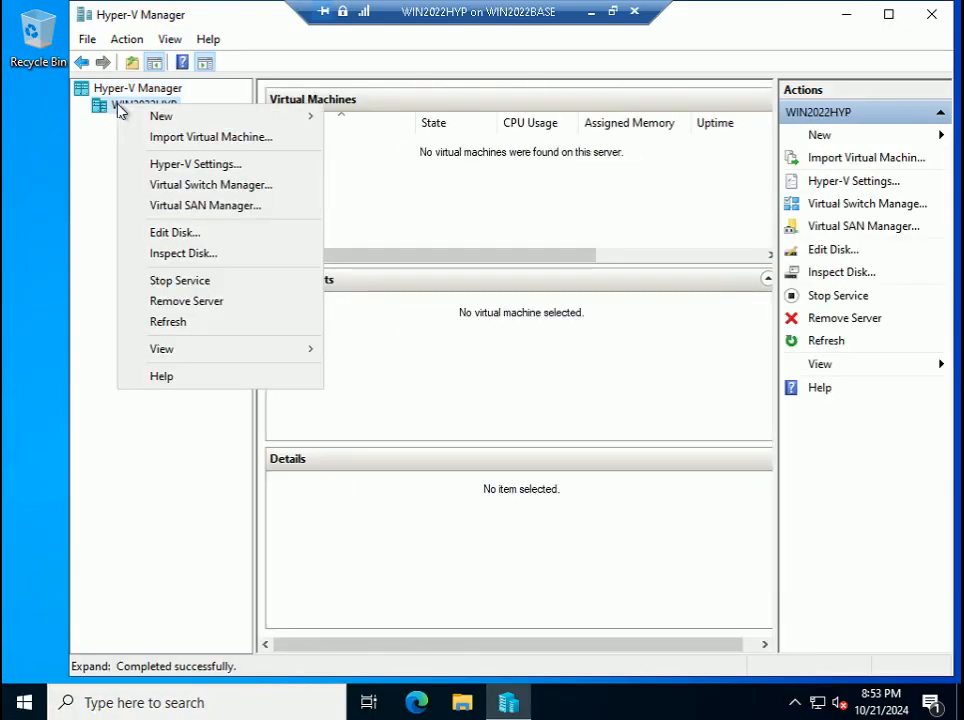
pyautogui.moveTo(176, 116)
pyautogui.click(398, 123)
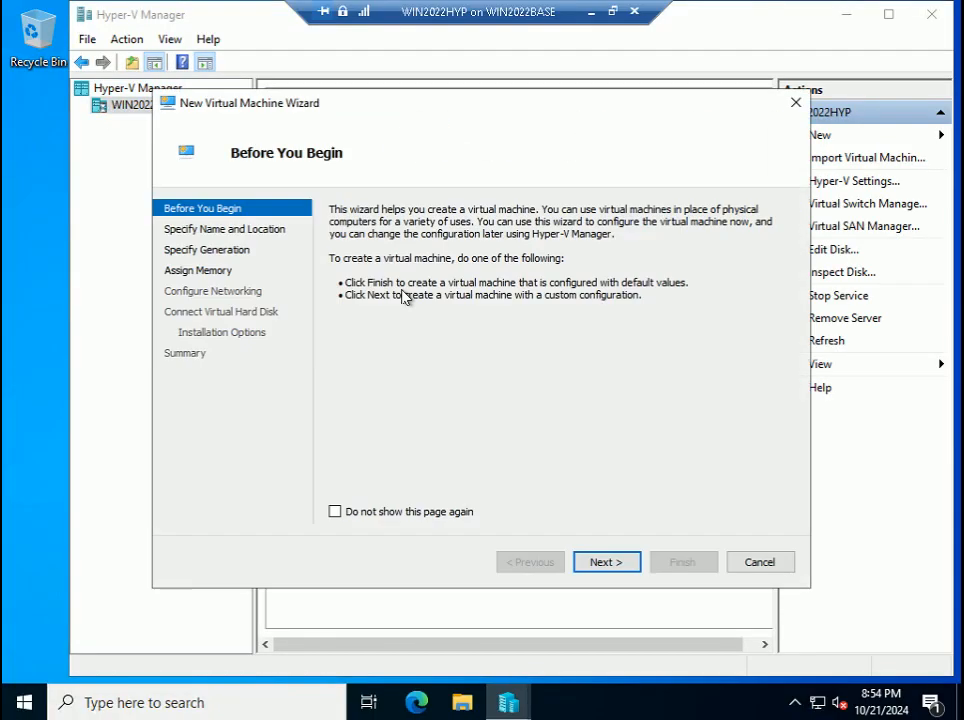
pyautogui.click(612, 11)
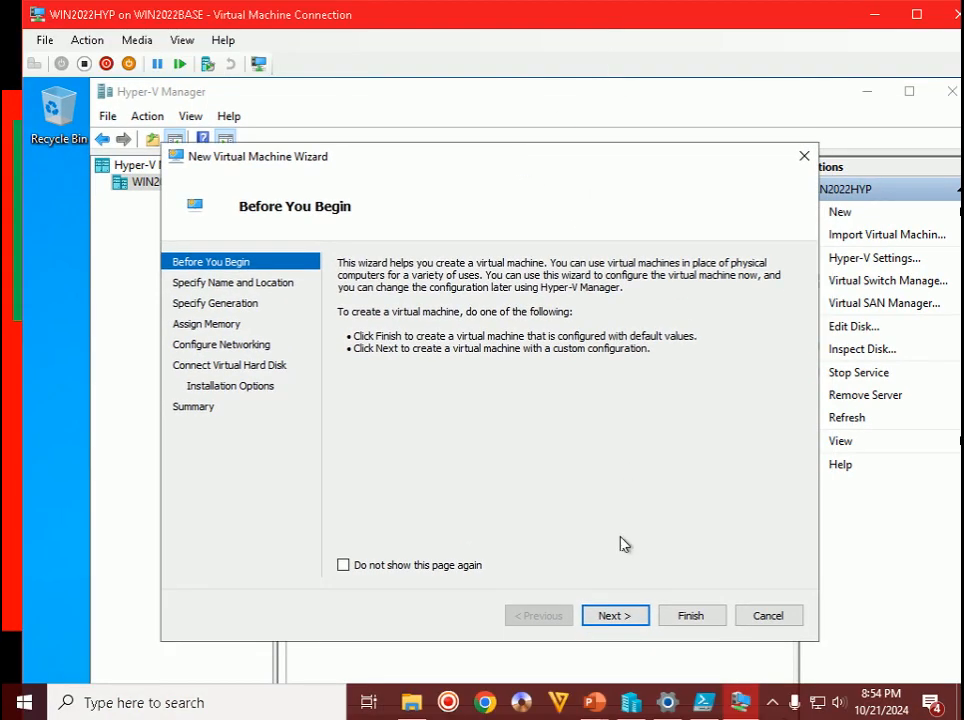
# - Check the next tutorial slide, then continue the wizard past Before You Begin
pyautogui.moveTo(594, 702)
pyautogui.click(697, 613)
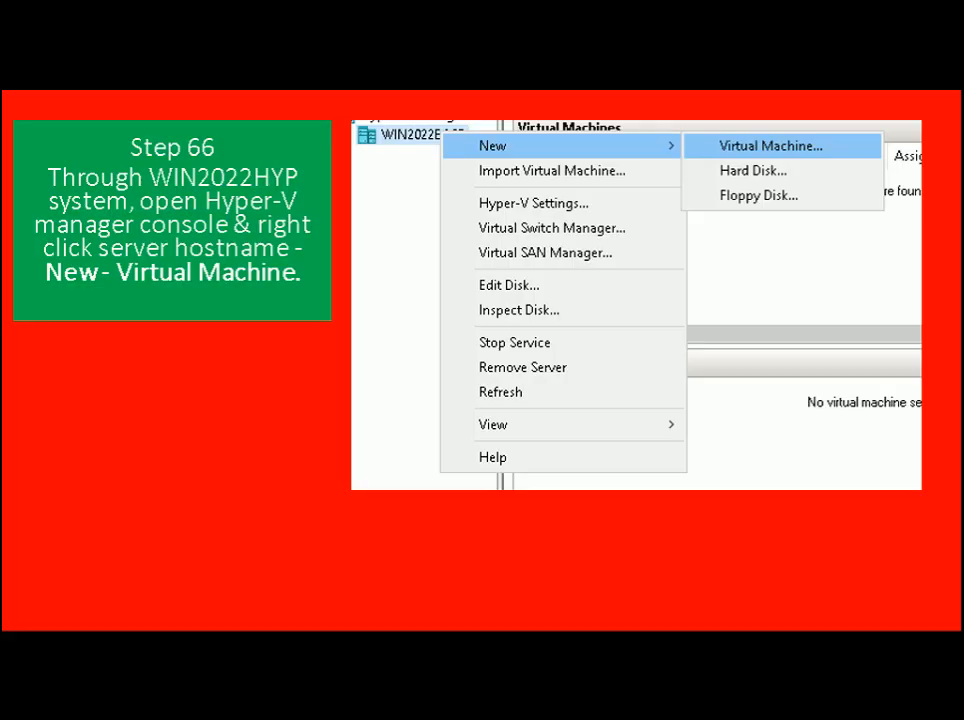
pyautogui.press('Right')
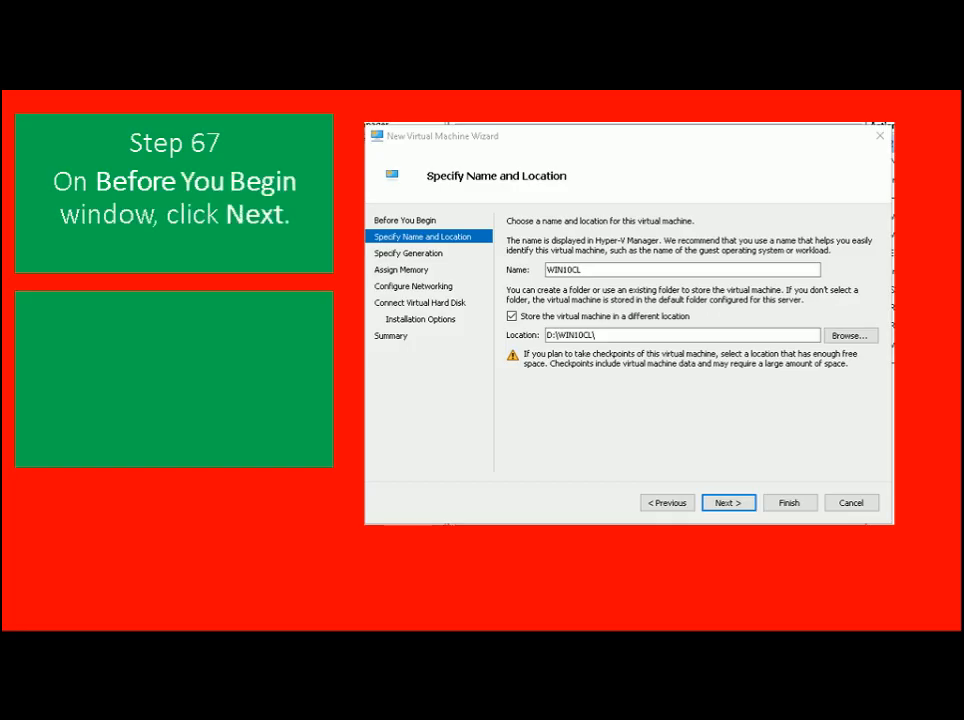
pyautogui.hotkey('alt', 'Tab')
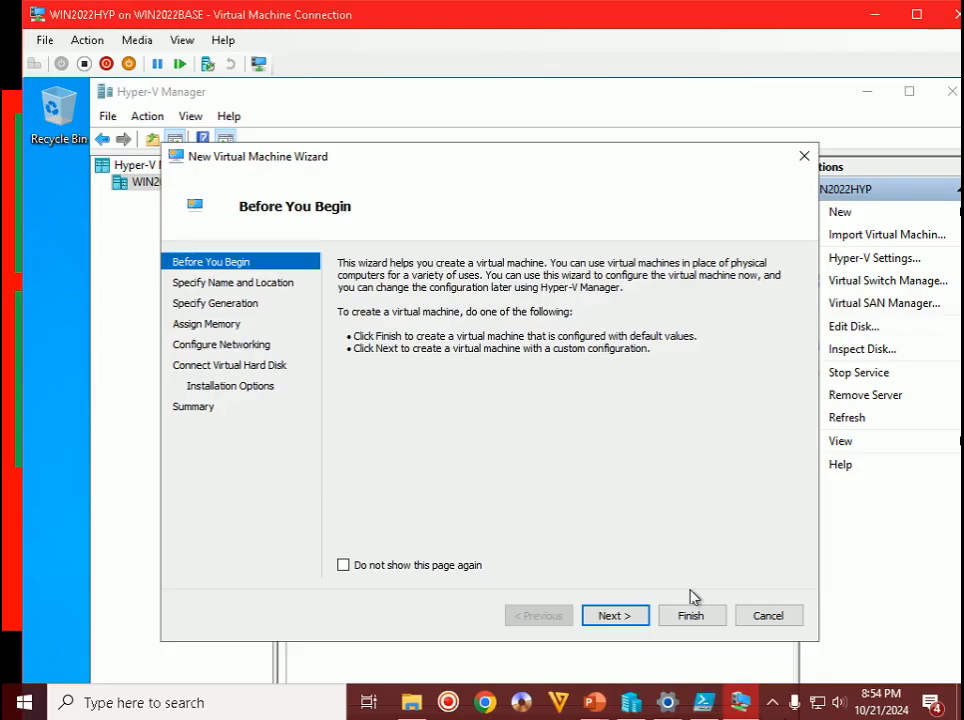
pyautogui.click(611, 618)
pyautogui.moveTo(594, 702)
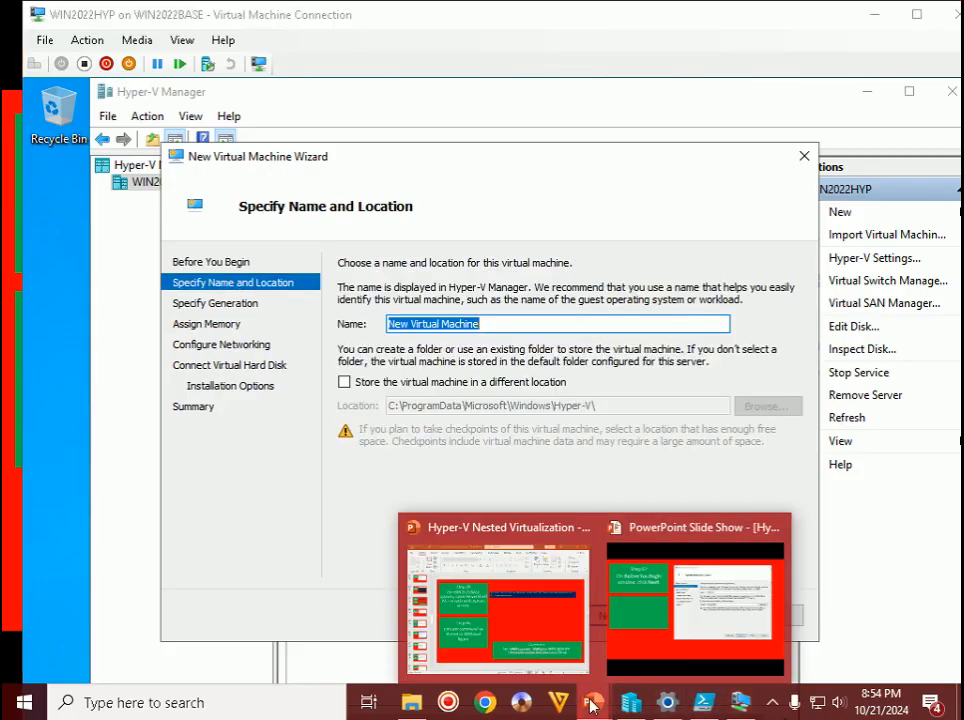
pyautogui.click(704, 625)
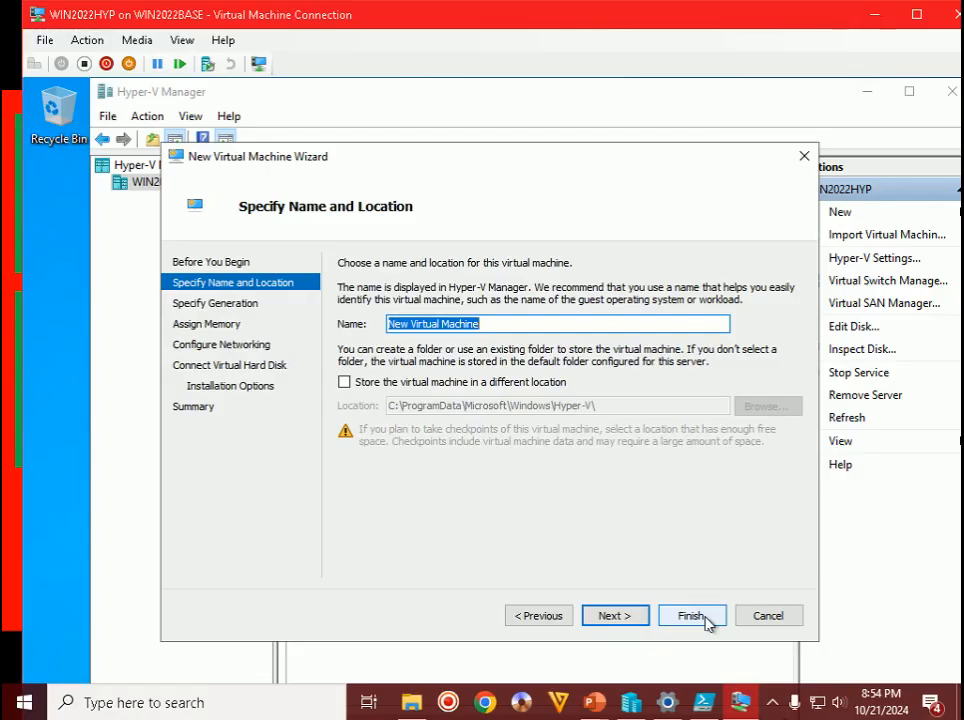
# - Name the VM WIN10CL and store it in the custom folder D:\WIN10CL
pyautogui.write('WI')
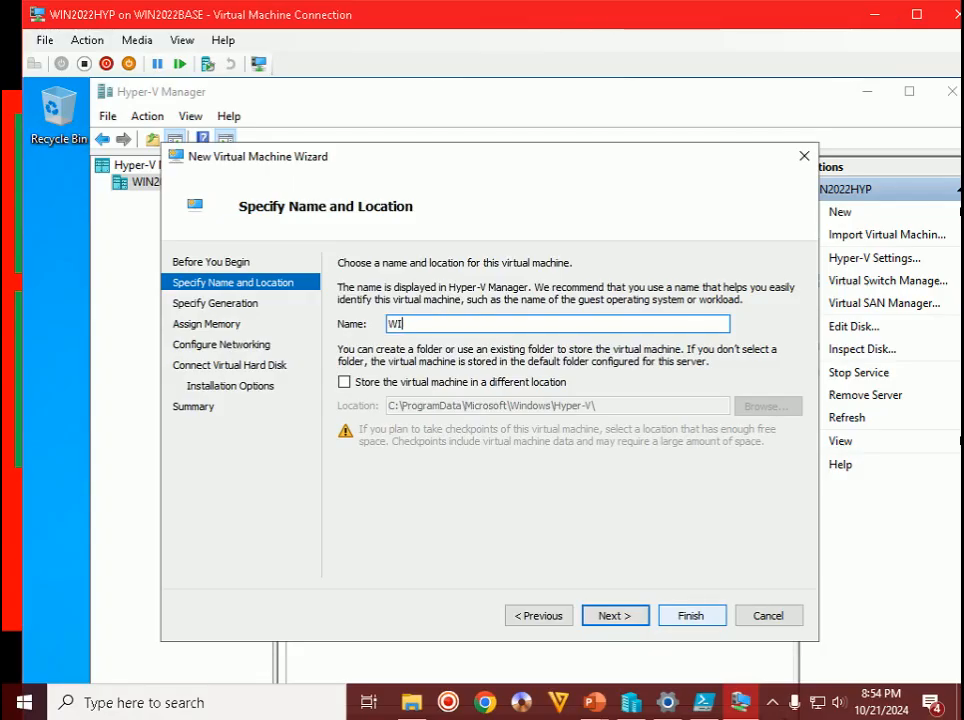
pyautogui.write('N10CL')
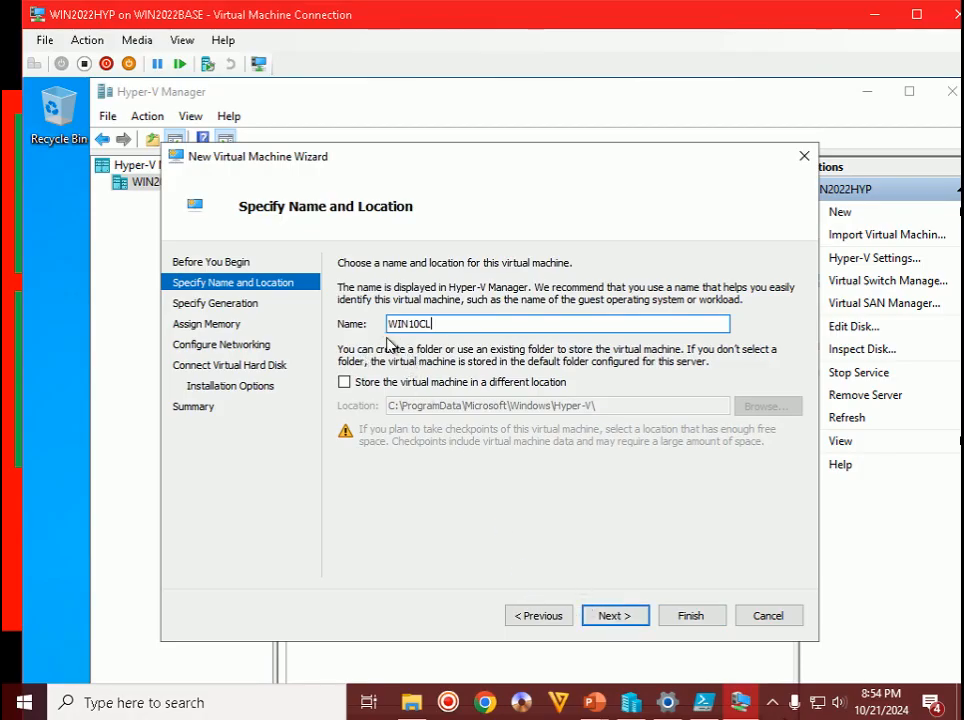
pyautogui.click(362, 383)
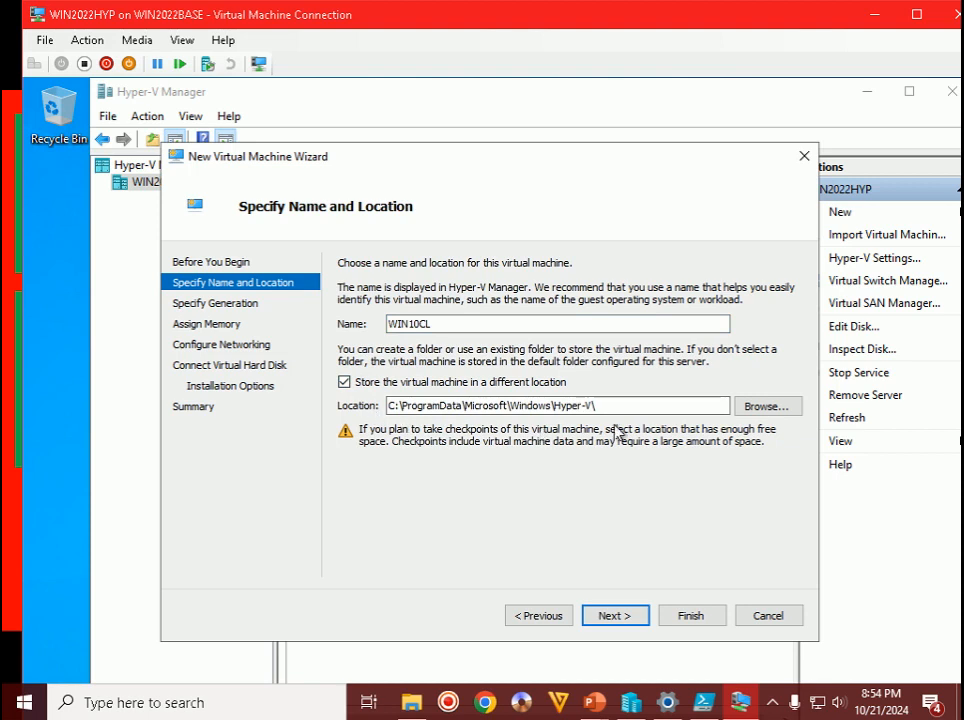
pyautogui.click(766, 406)
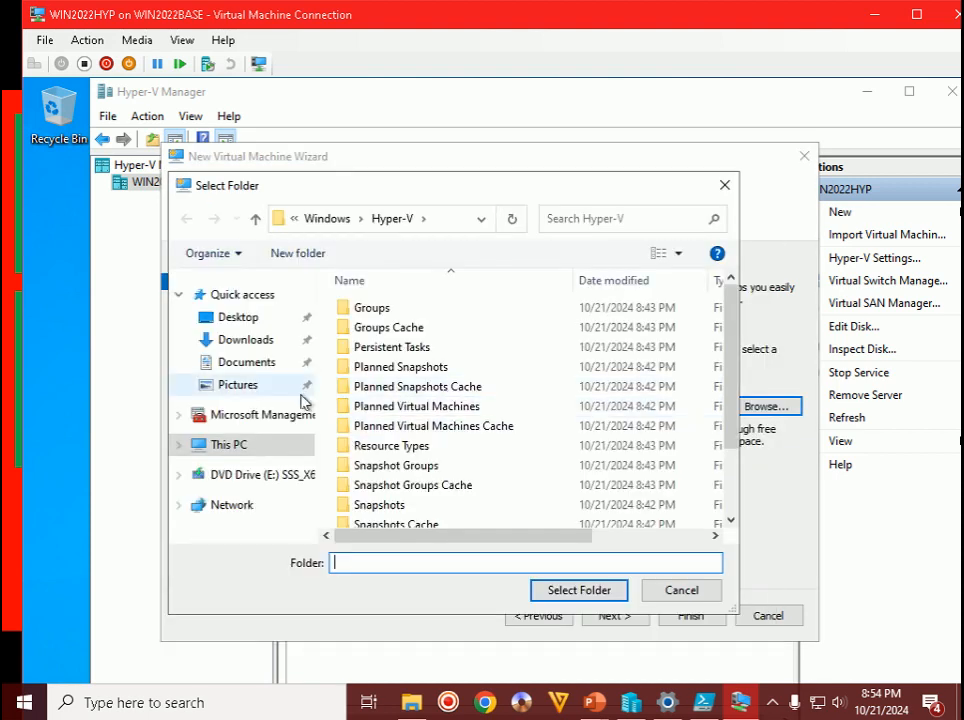
pyautogui.click(282, 447)
pyautogui.scroll(-5, 640, 385)
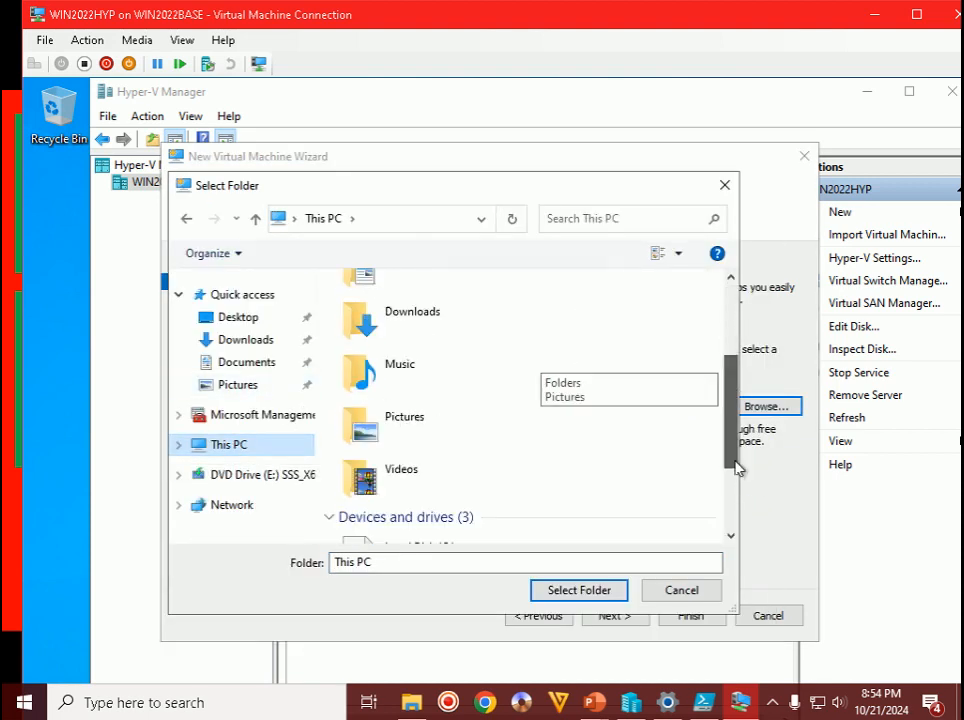
pyautogui.doubleClick(464, 462)
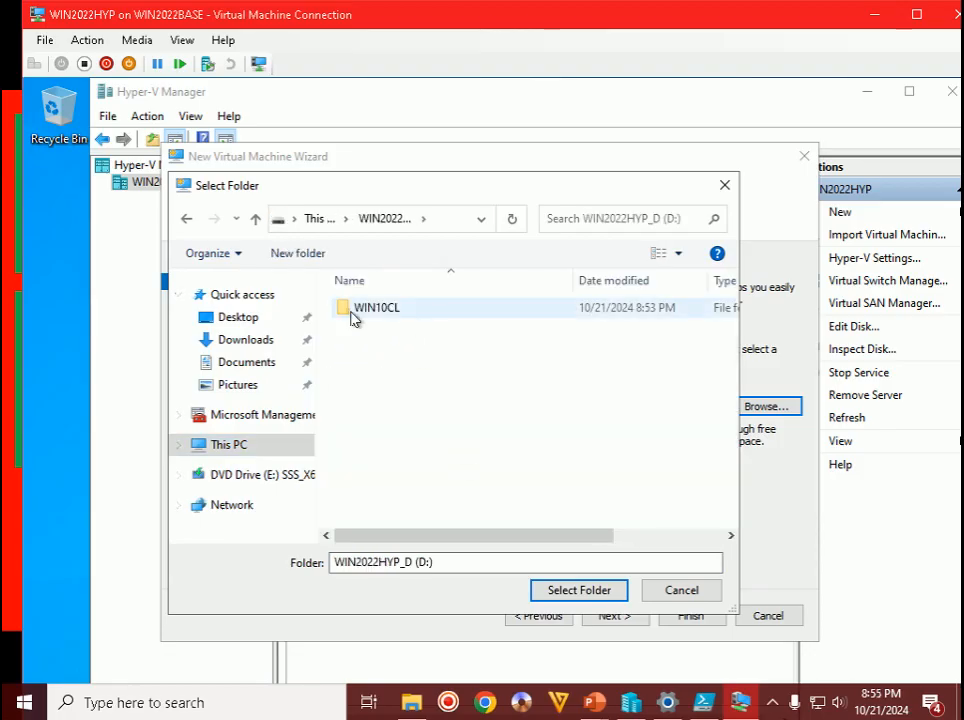
pyautogui.doubleClick(388, 312)
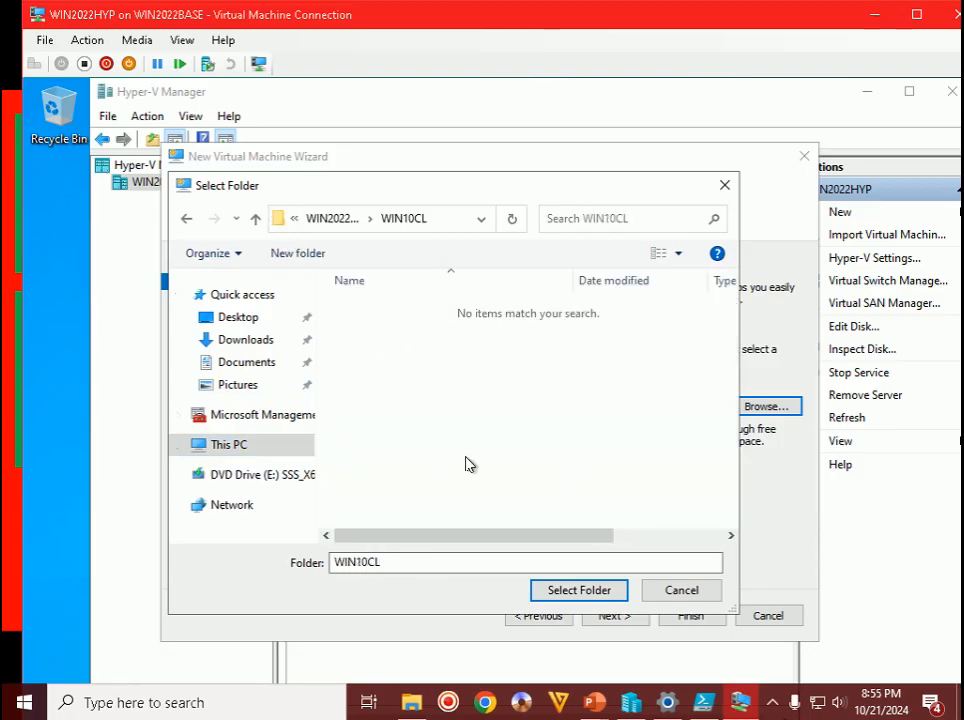
pyautogui.click(577, 592)
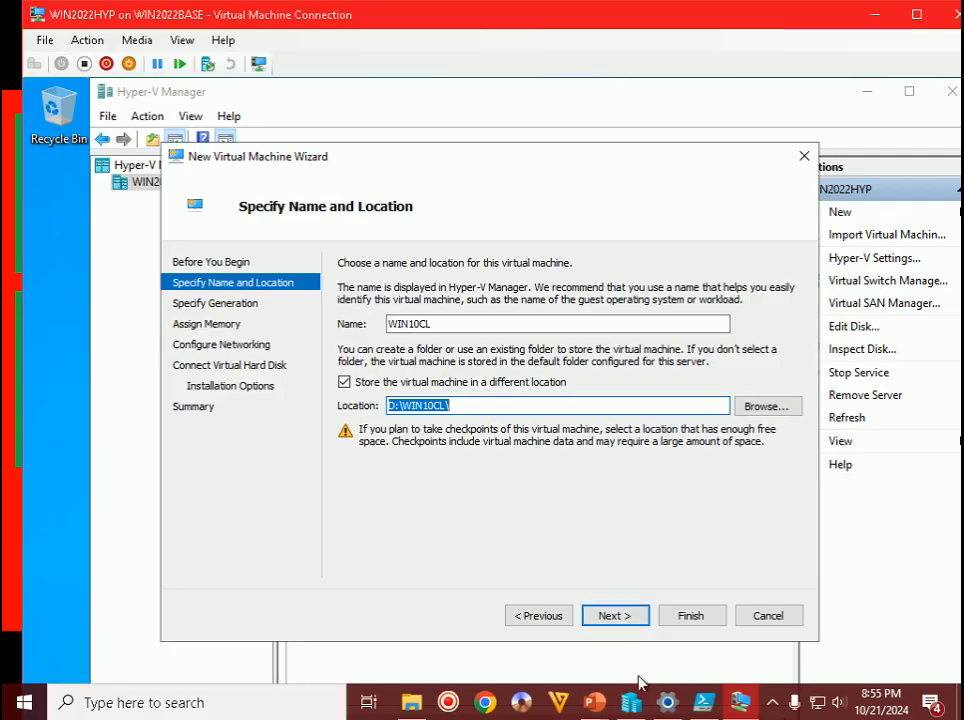
# - Select Generation 2 for the new VM and advance the wizard to Assign Memory
pyautogui.click(617, 616)
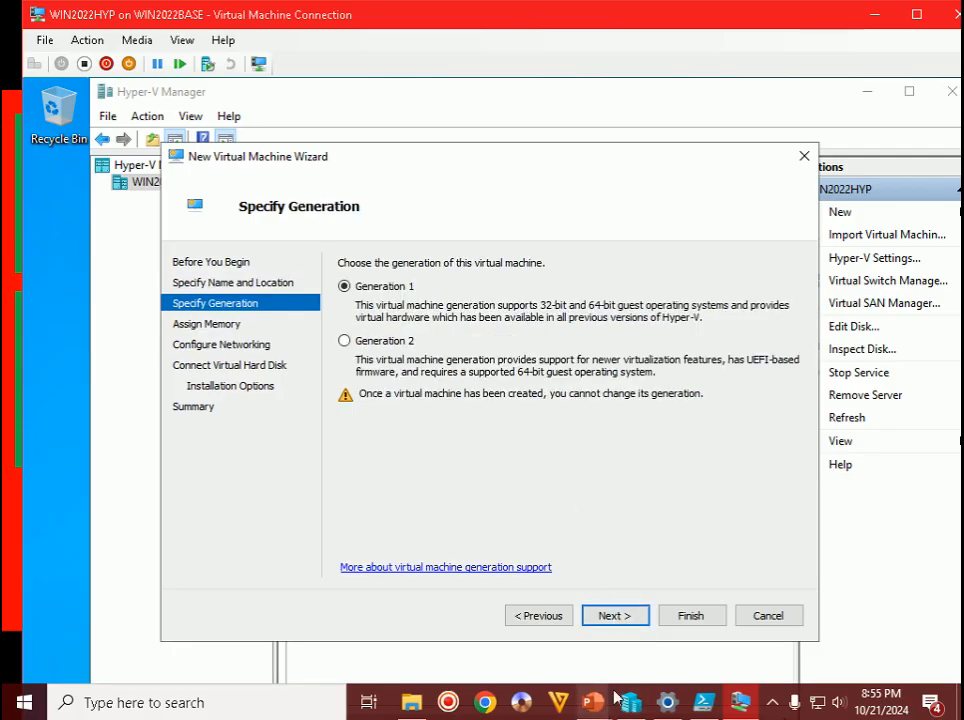
pyautogui.click(598, 713)
pyautogui.click(652, 611)
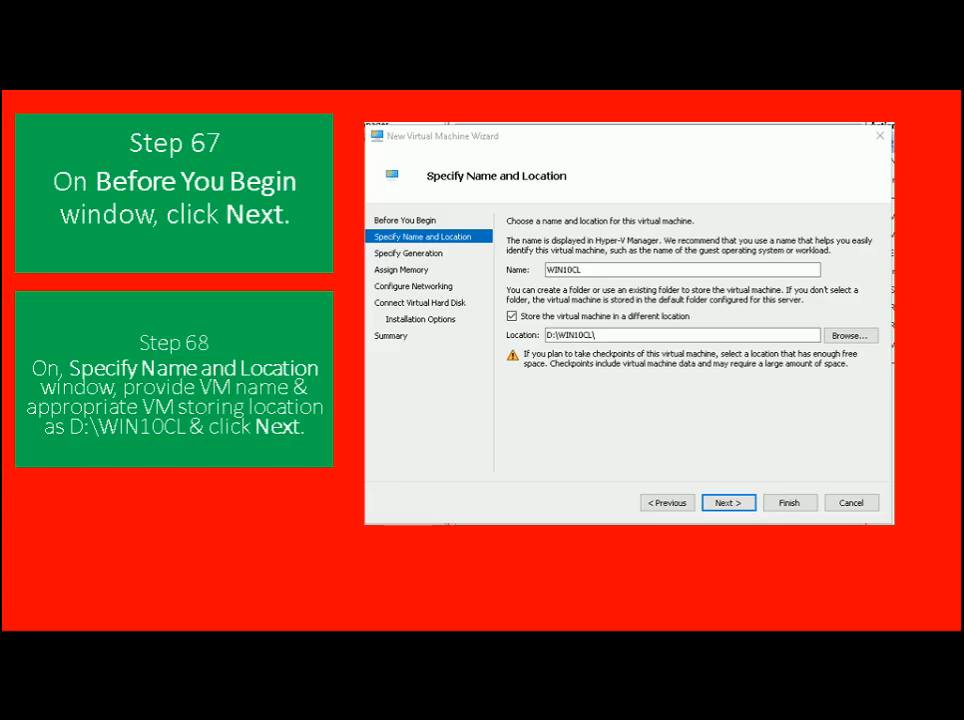
pyautogui.press('Right')
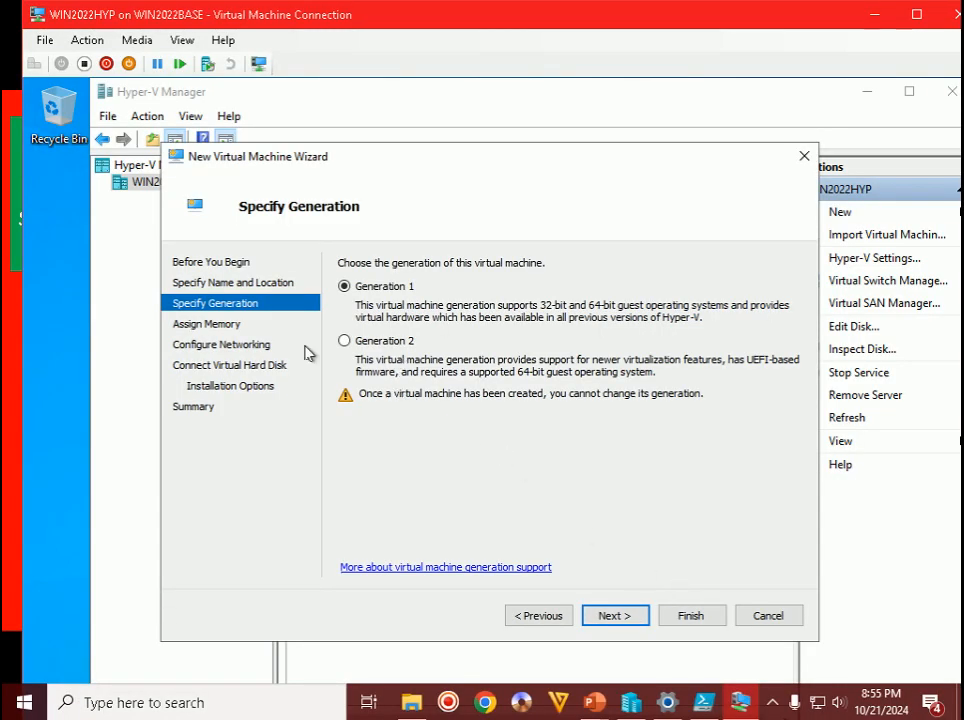
pyautogui.click(387, 349)
pyautogui.click(612, 615)
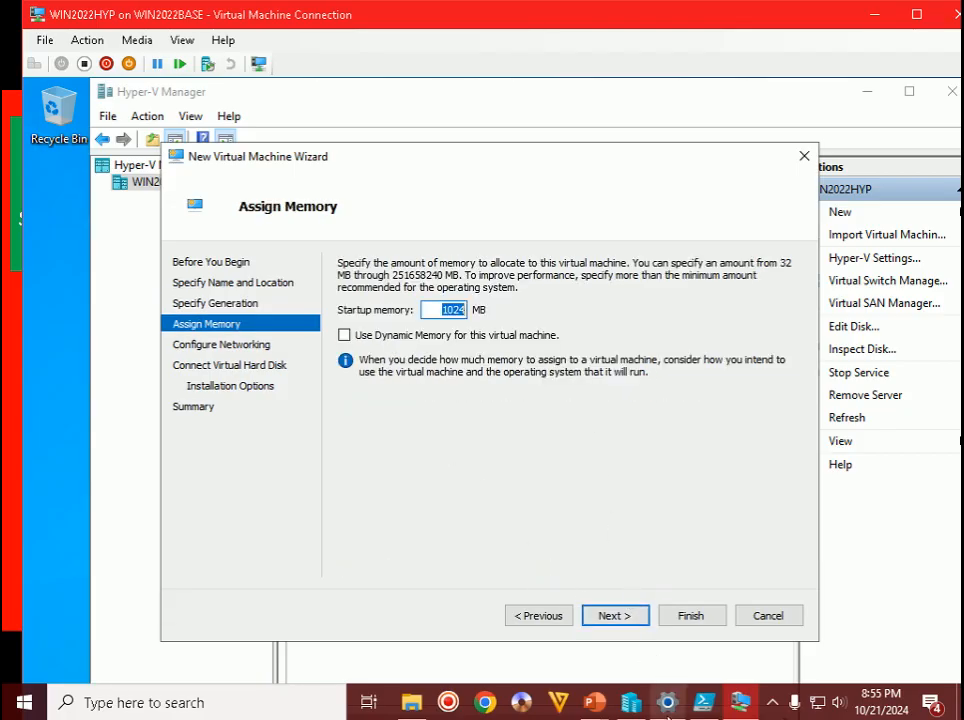
pyautogui.moveTo(594, 705)
pyautogui.click(678, 610)
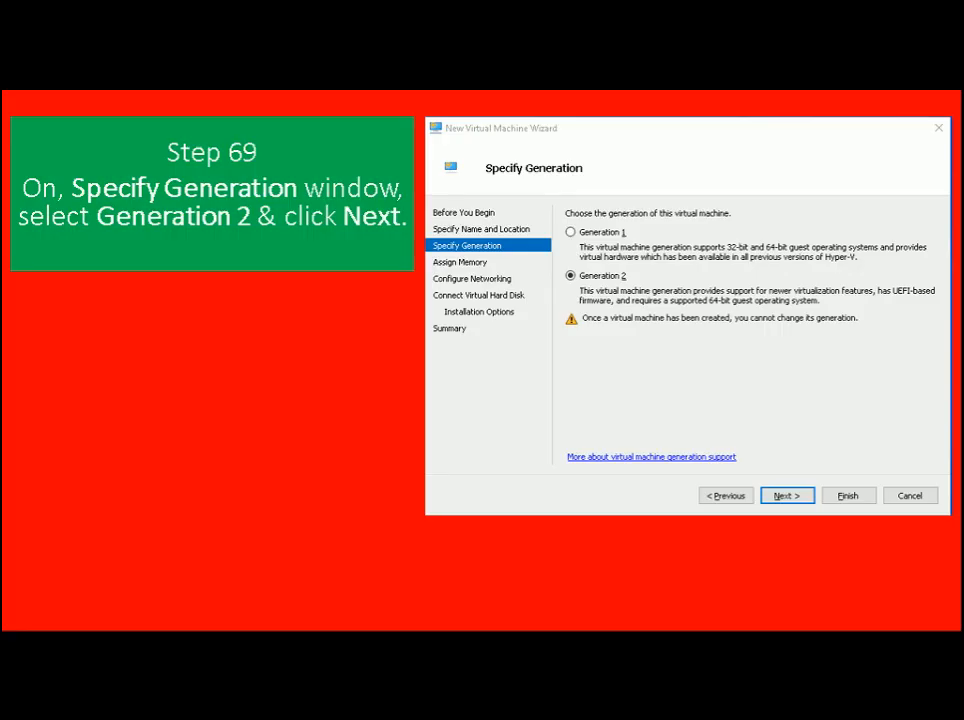
pyautogui.press('Right')
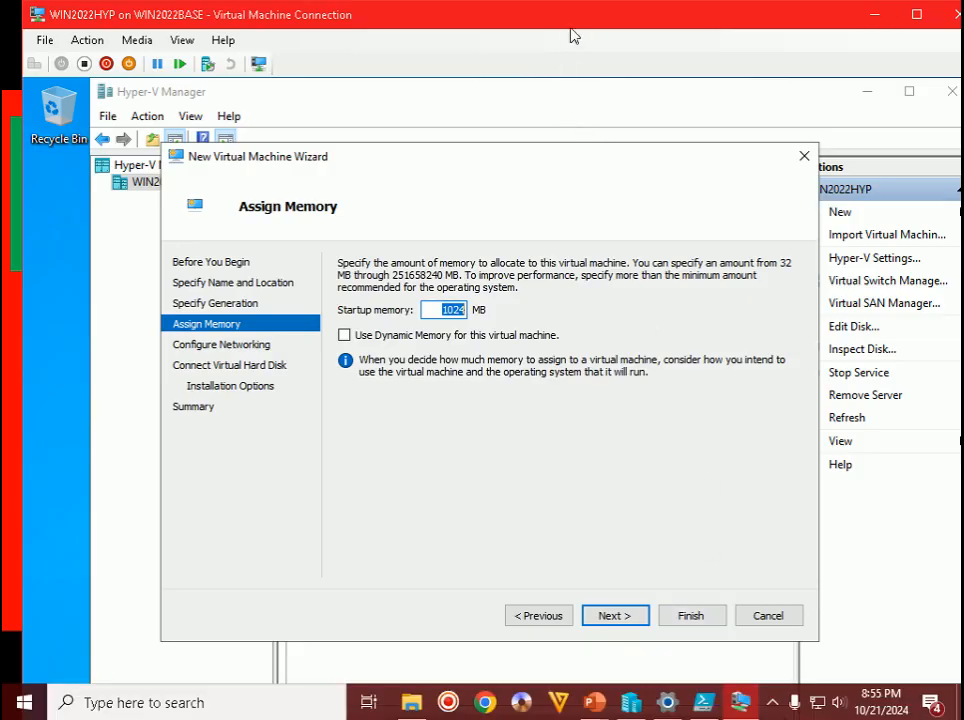
pyautogui.doubleClick(575, 21)
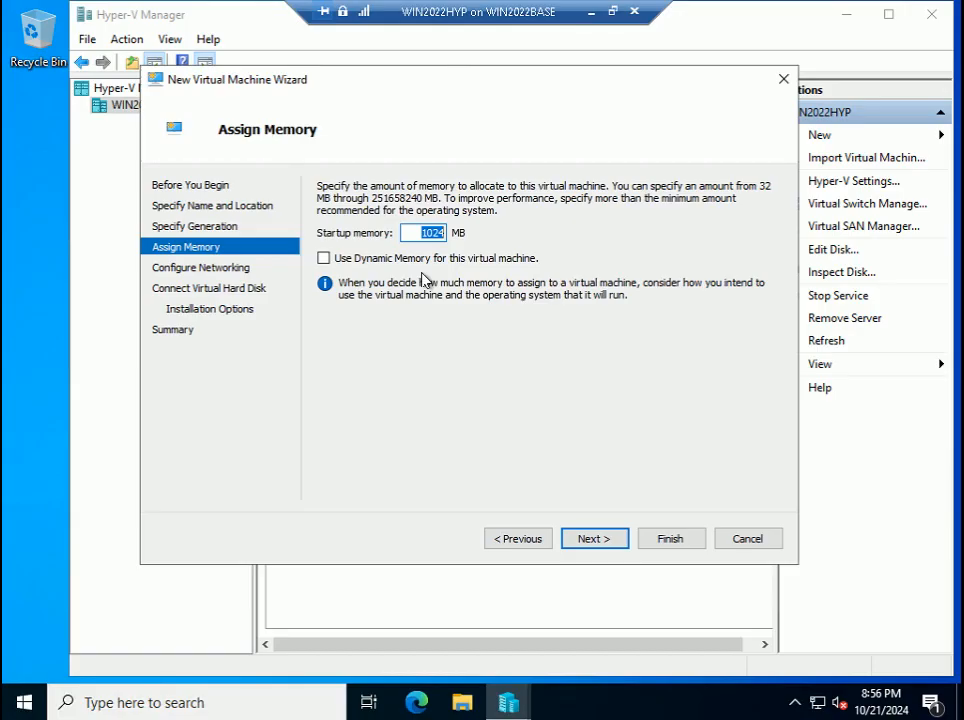
# - Confirm WIN2022HYP has 96.0 GB installed RAM, then enter 16384 MB as startup memory
pyautogui.press('super+i')
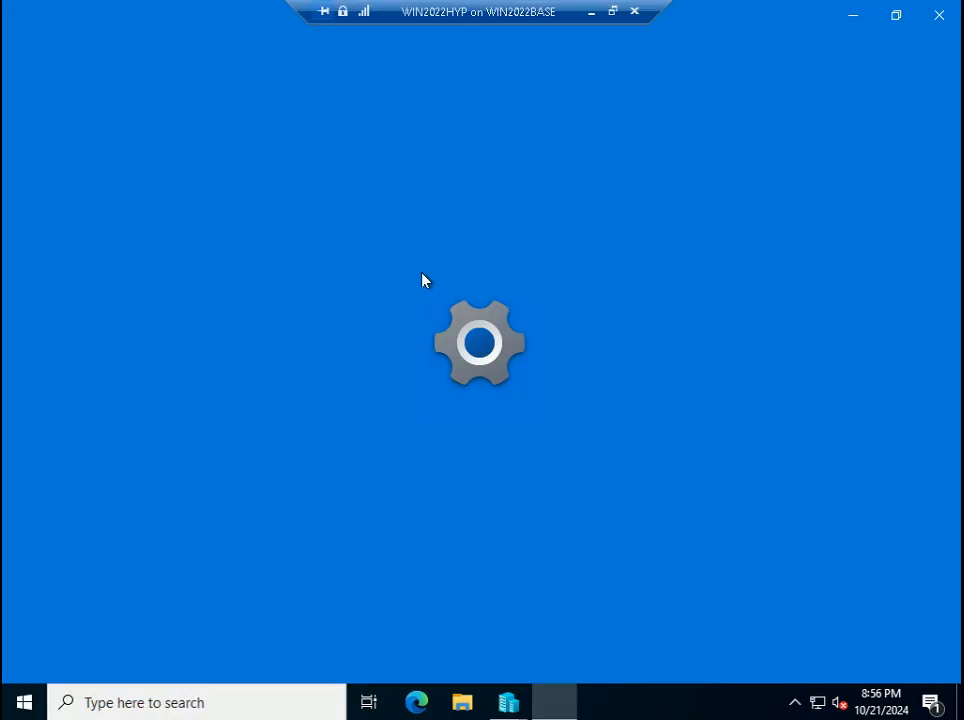
pyautogui.moveTo(431, 243); pyautogui.dragTo(510, 243)
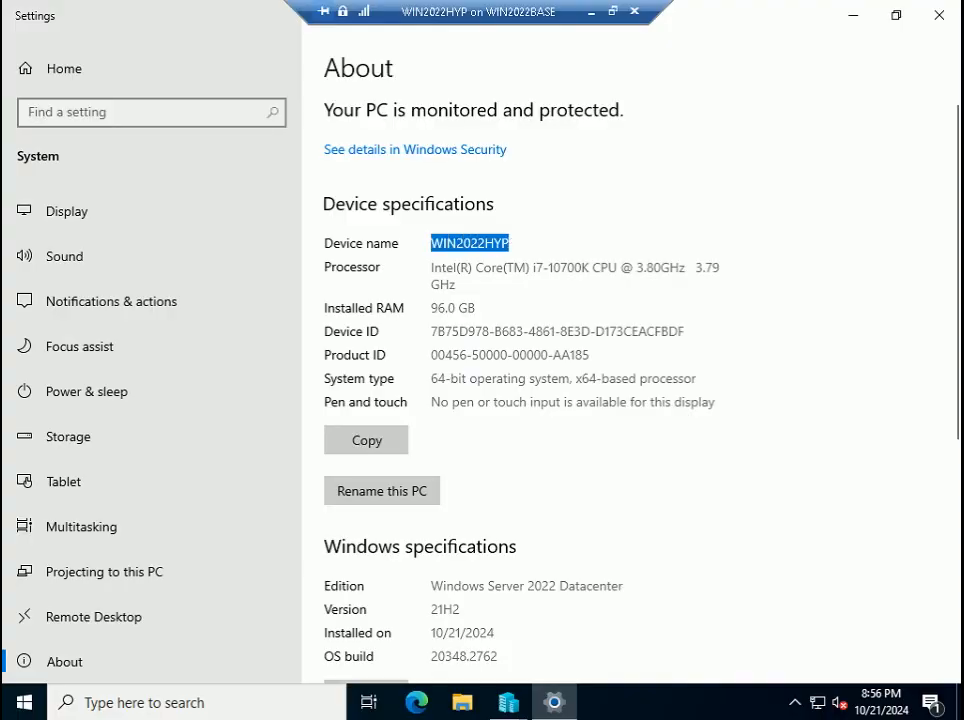
pyautogui.moveTo(477, 308); pyautogui.dragTo(430, 313)
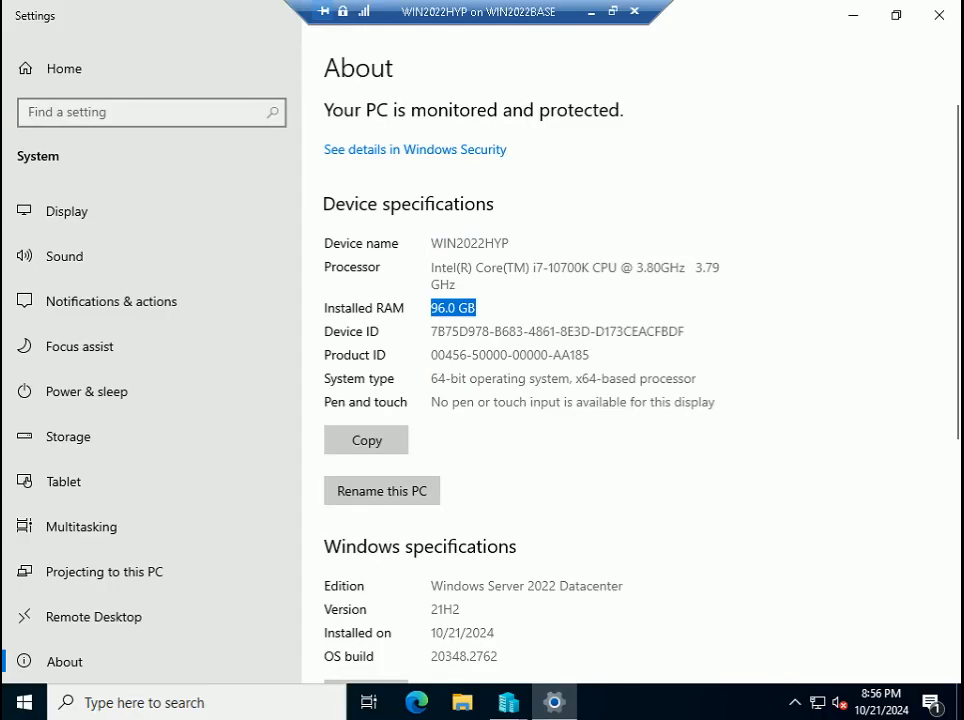
pyautogui.click(936, 15)
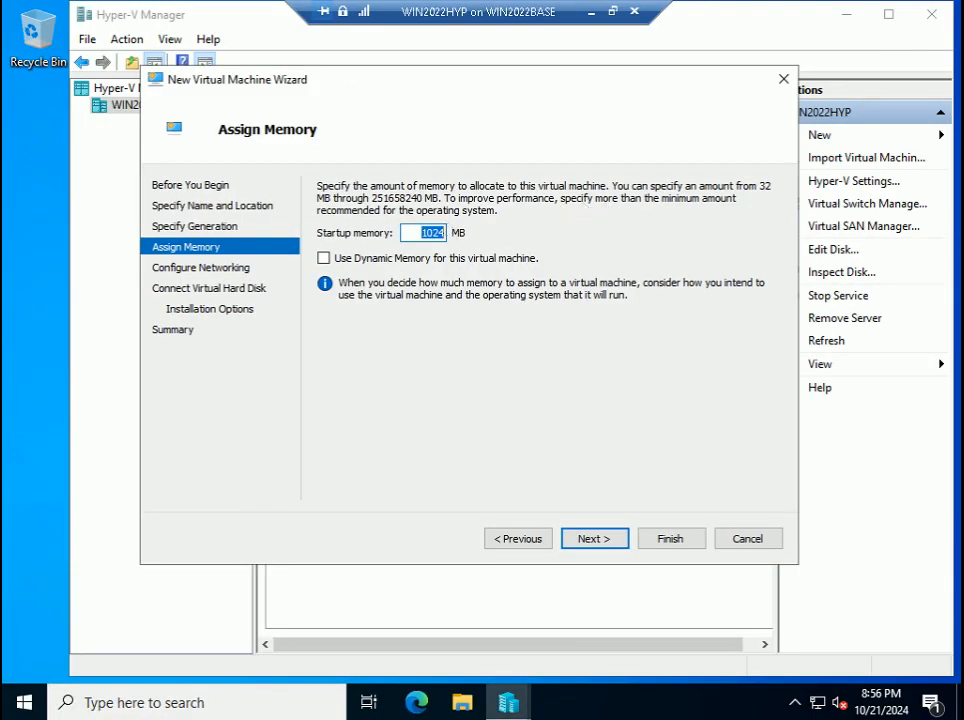
pyautogui.write('163')
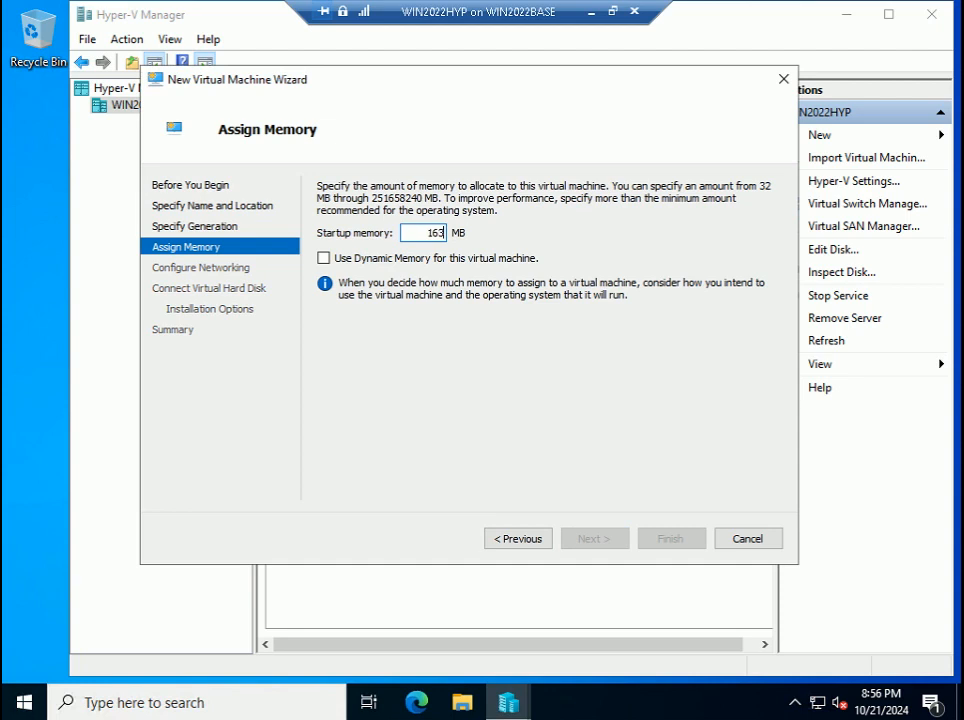
pyautogui.write('84')
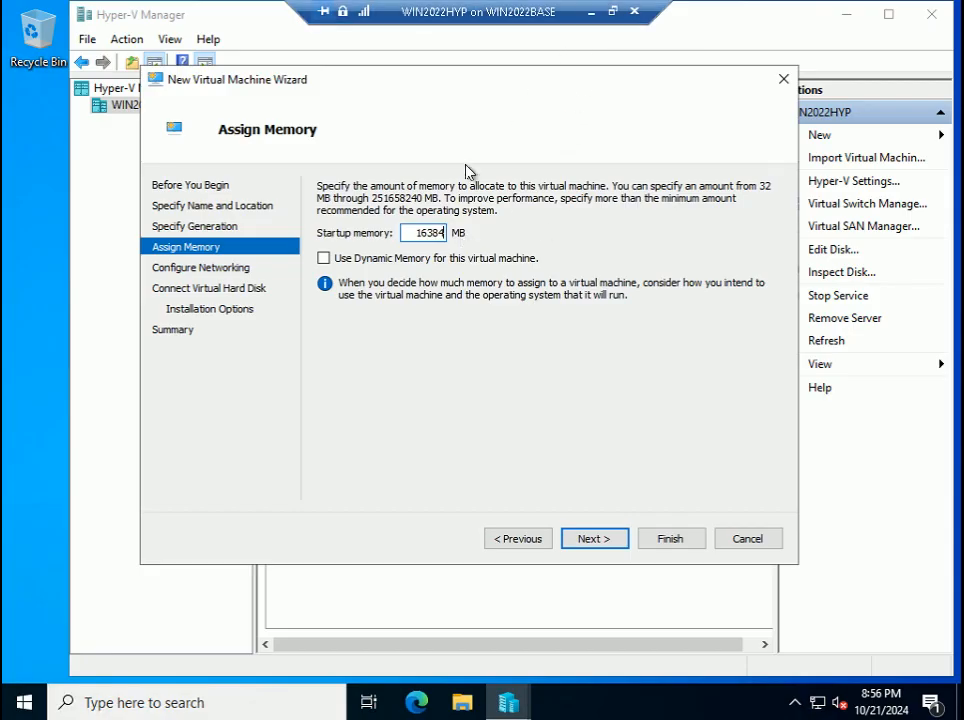
pyautogui.click(613, 11)
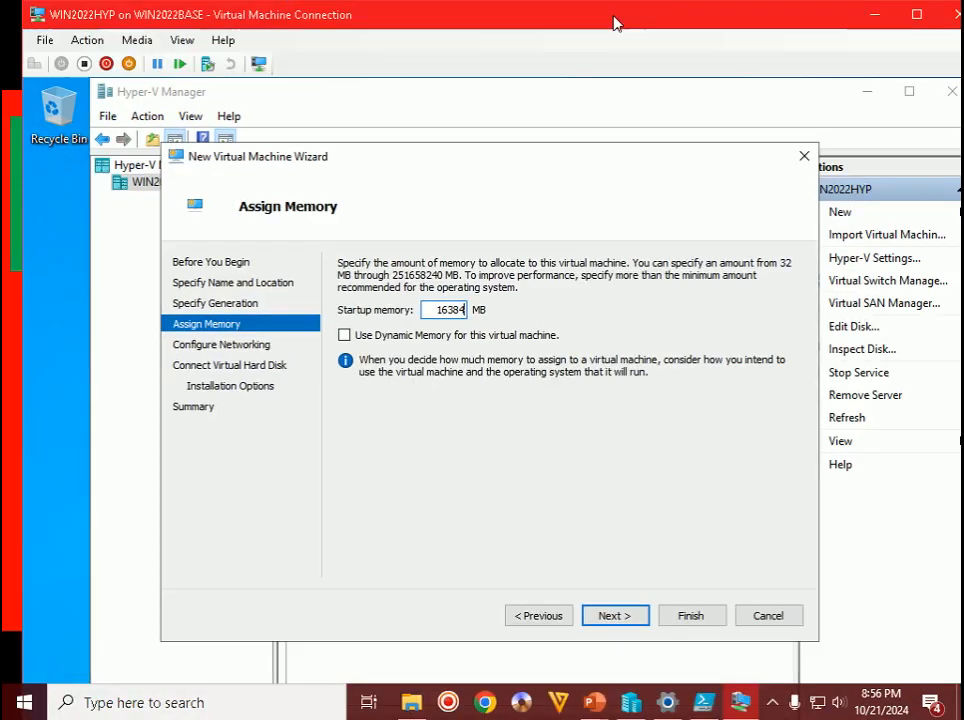
# - Leave the VM's network connection as Not Connected and proceed to the virtual hard disk page
pyautogui.click(615, 617)
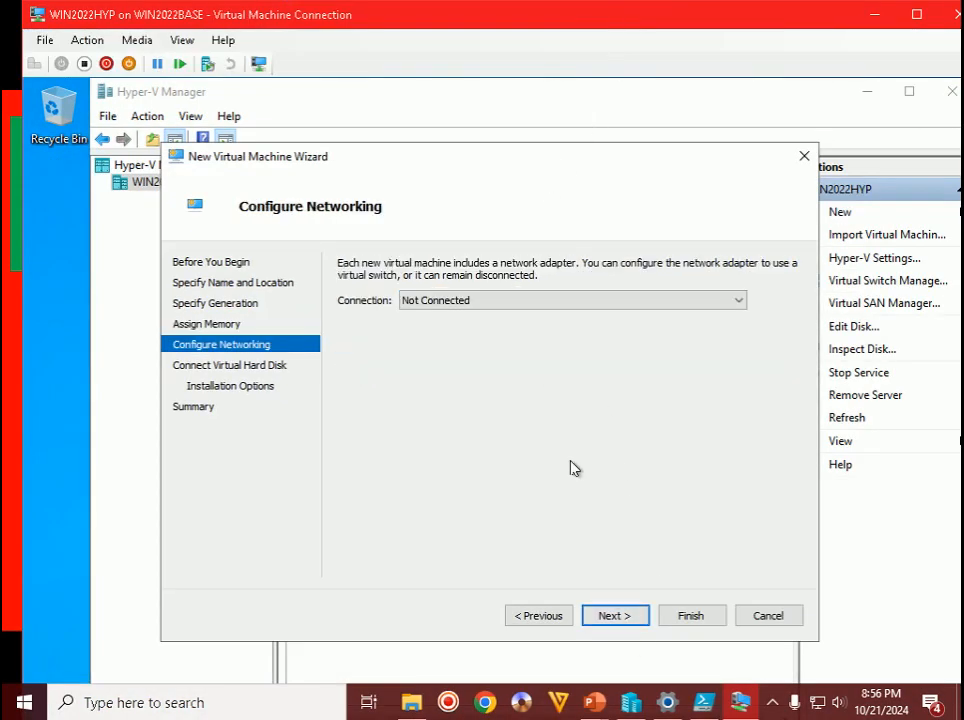
pyautogui.moveTo(737, 703)
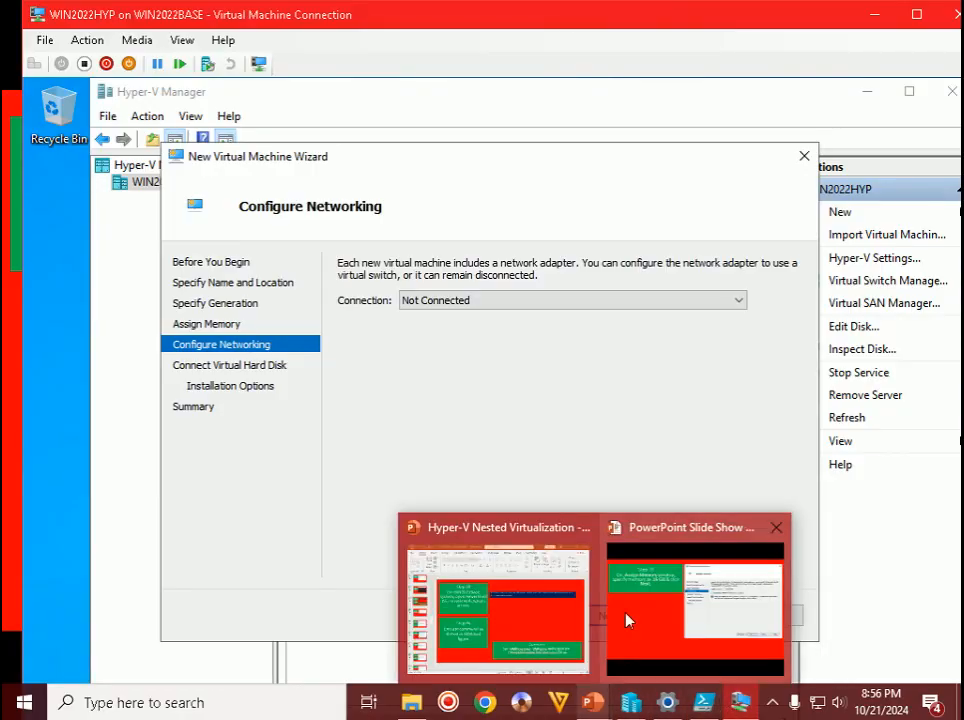
pyautogui.click(624, 618)
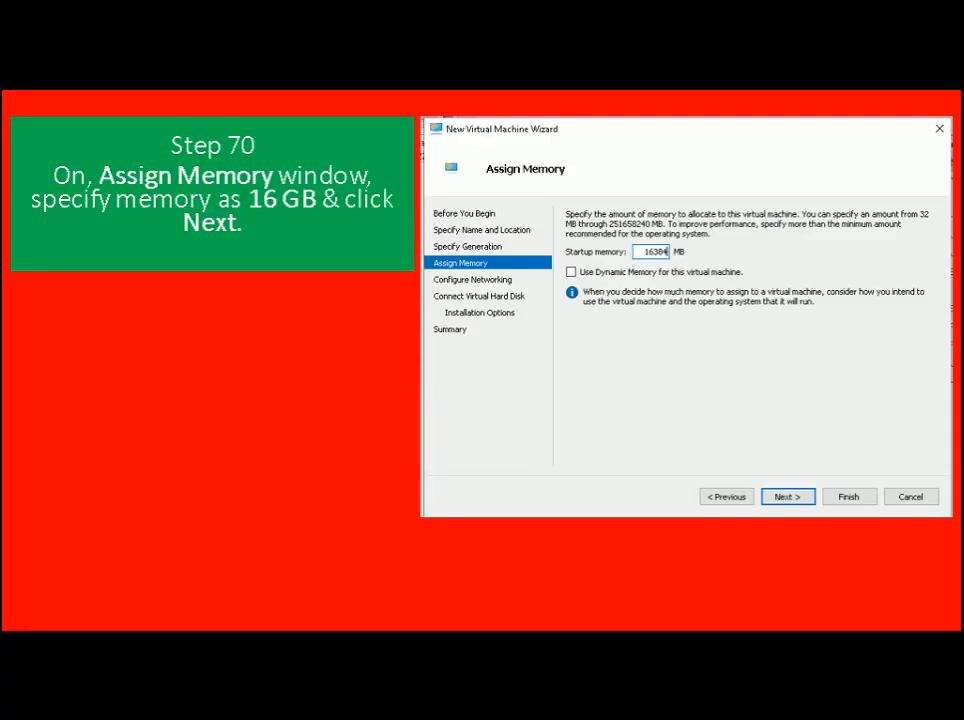
pyautogui.press('Right')
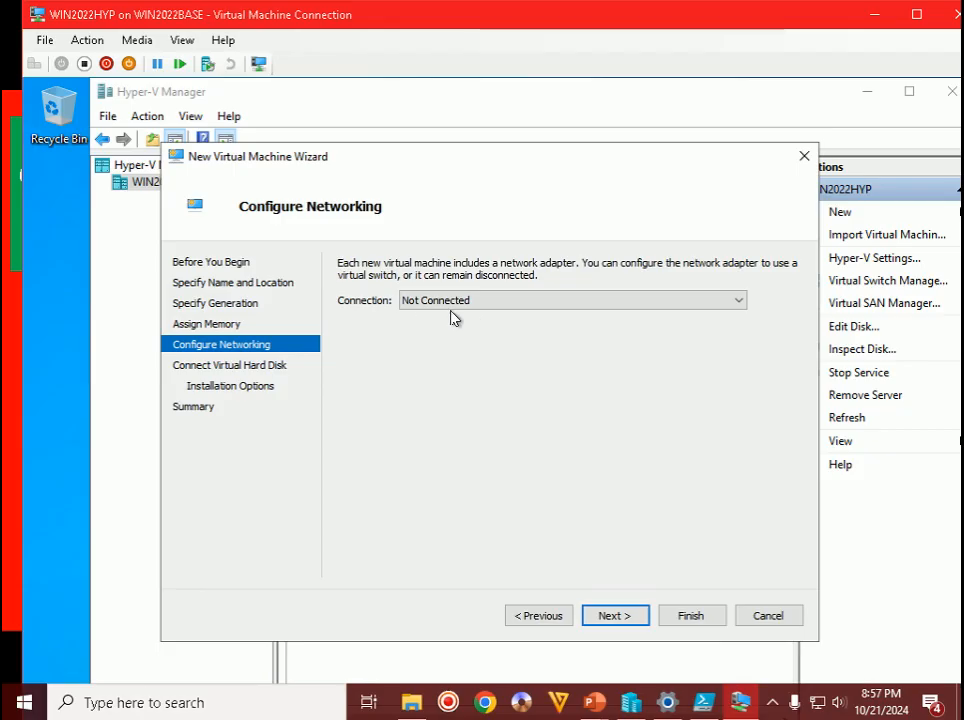
pyautogui.click(641, 624)
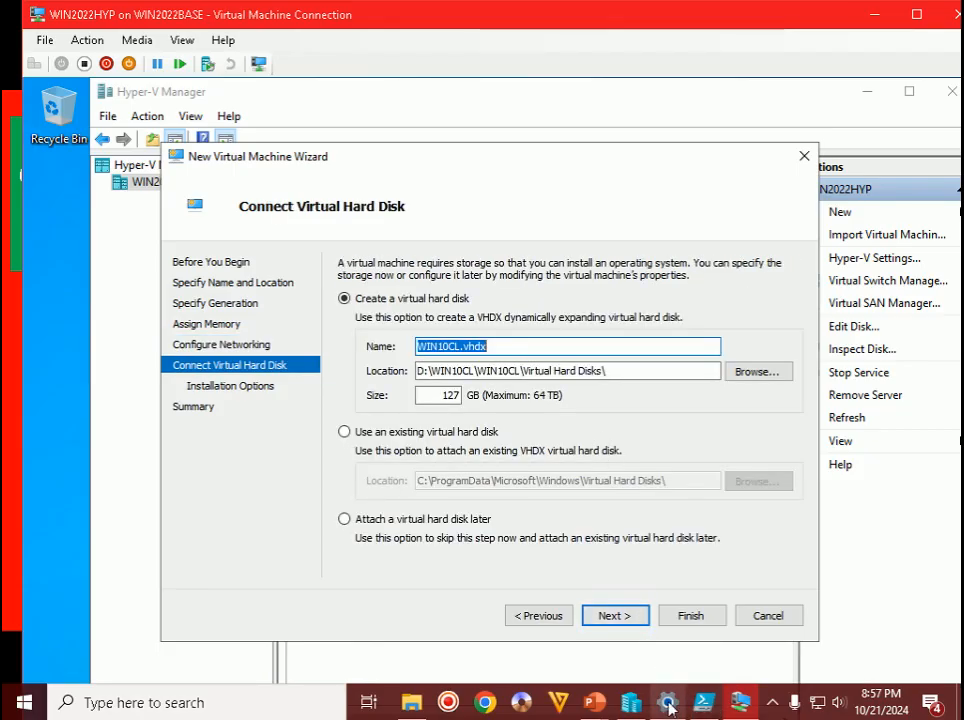
# - Check the WIN10CL.vhdx disk name and its storage location path
pyautogui.moveTo(700, 706)
pyautogui.click(704, 610)
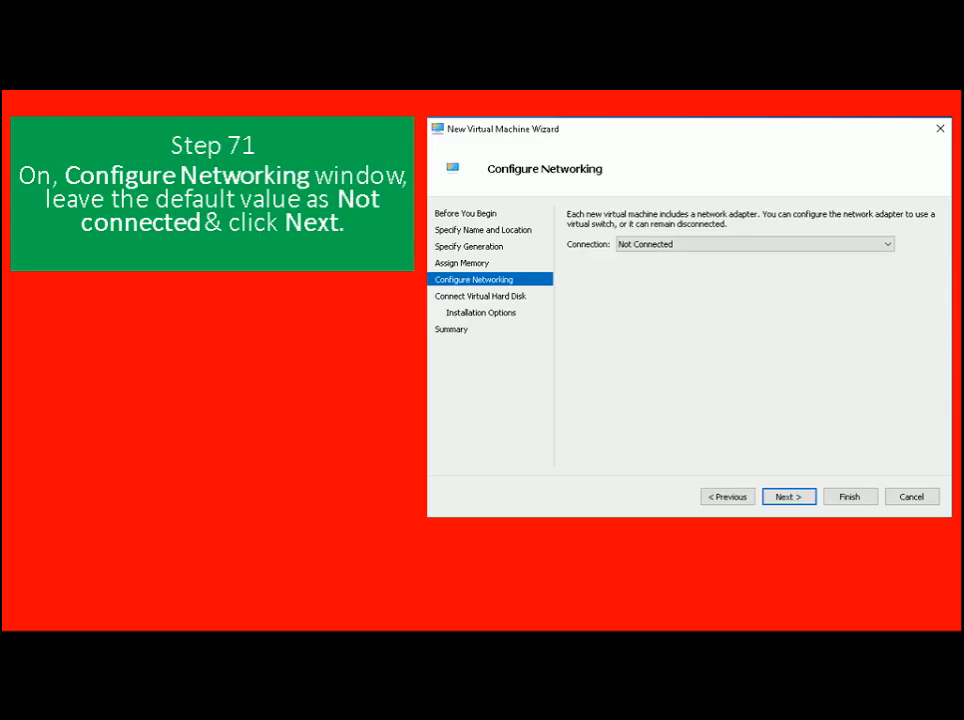
pyautogui.press('Right')
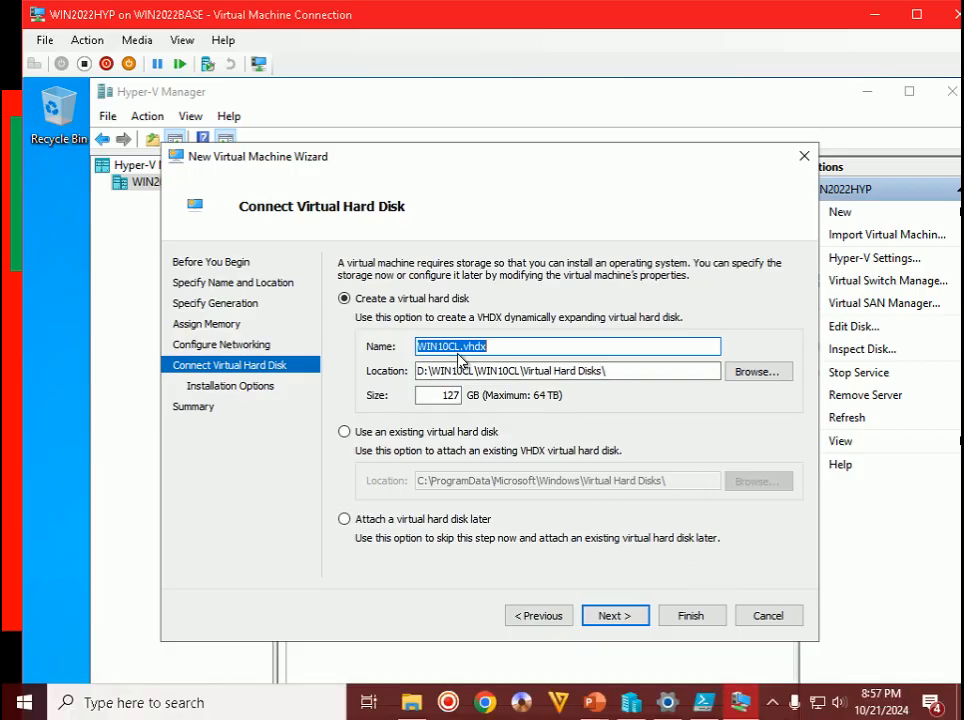
pyautogui.moveTo(457, 347); pyautogui.dragTo(416, 346)
pyautogui.click(489, 346)
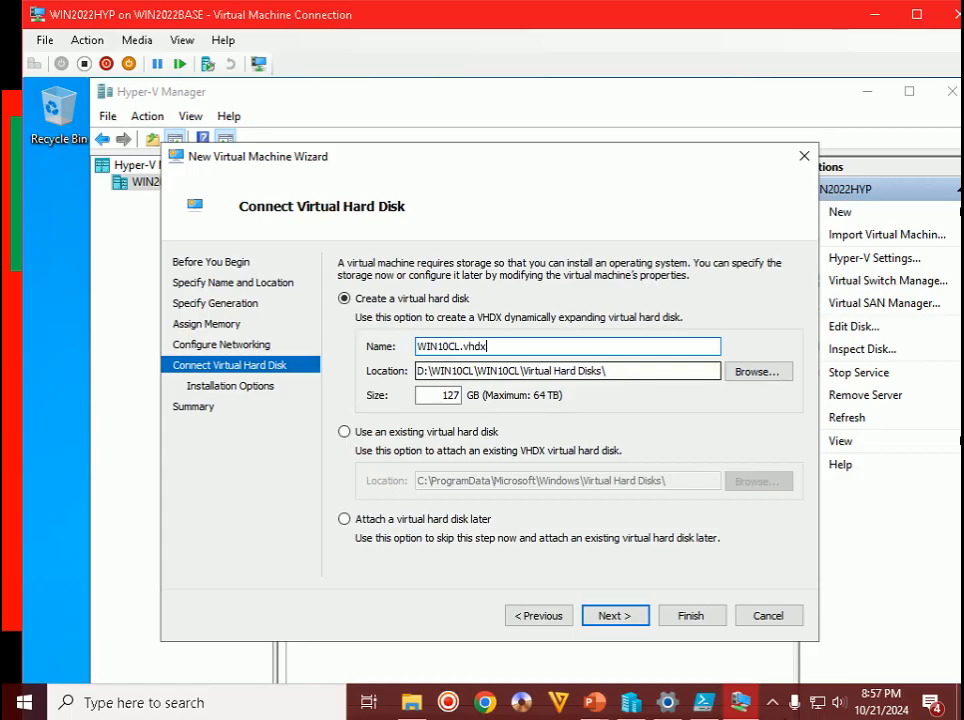
pyautogui.moveTo(606, 371); pyautogui.dragTo(367, 369)
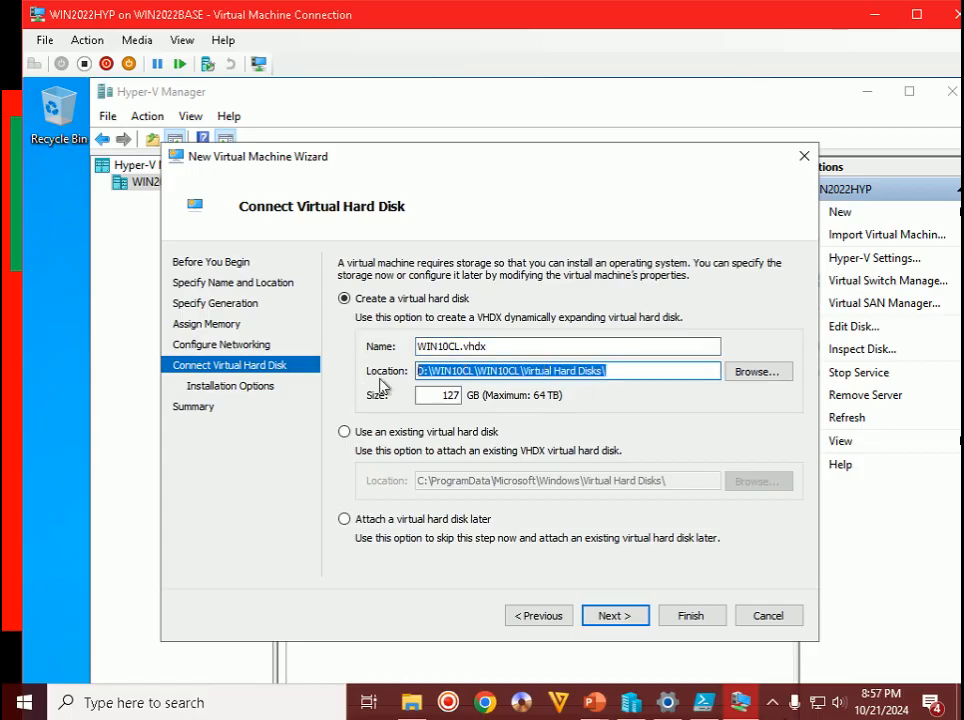
# - Change the disk size from 127 to 100 GB and continue to Installation Options
pyautogui.moveTo(441, 396); pyautogui.dragTo(478, 397)
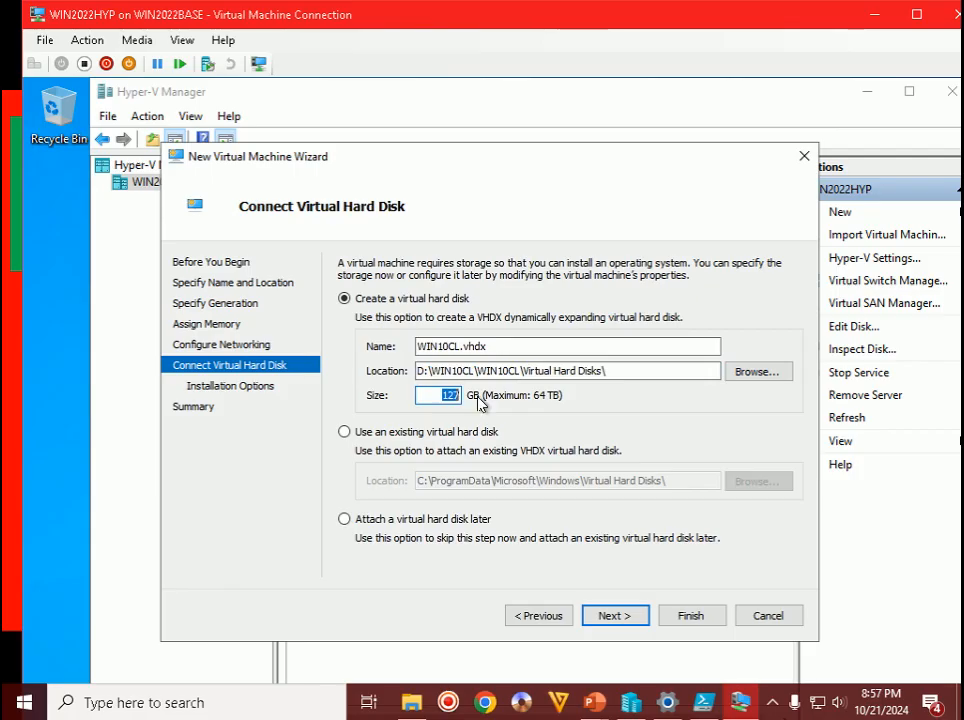
pyautogui.write('100')
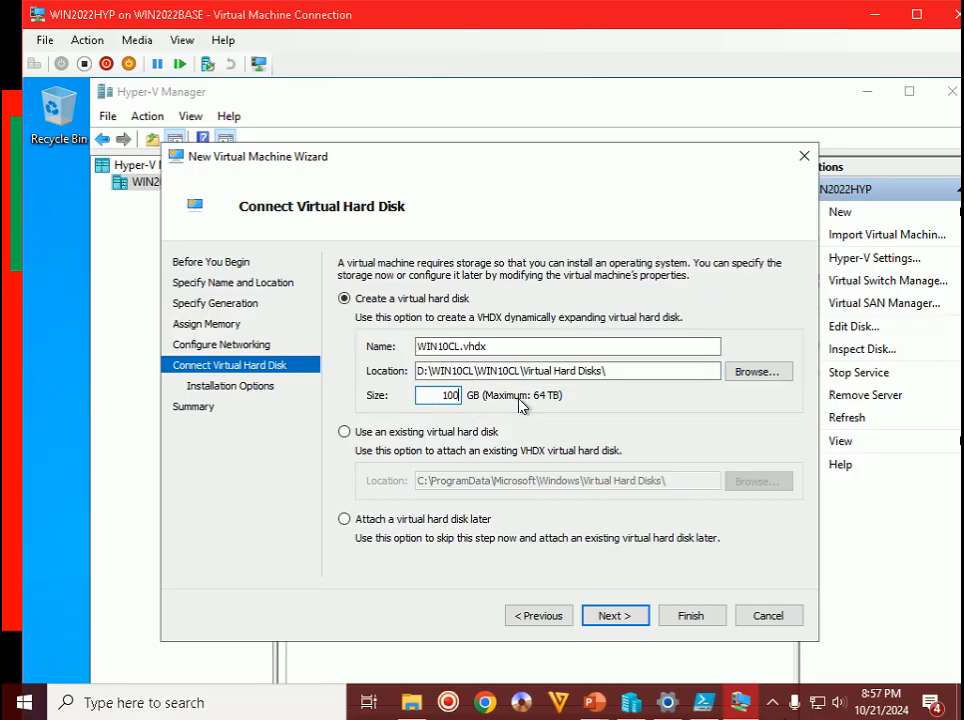
pyautogui.click(640, 617)
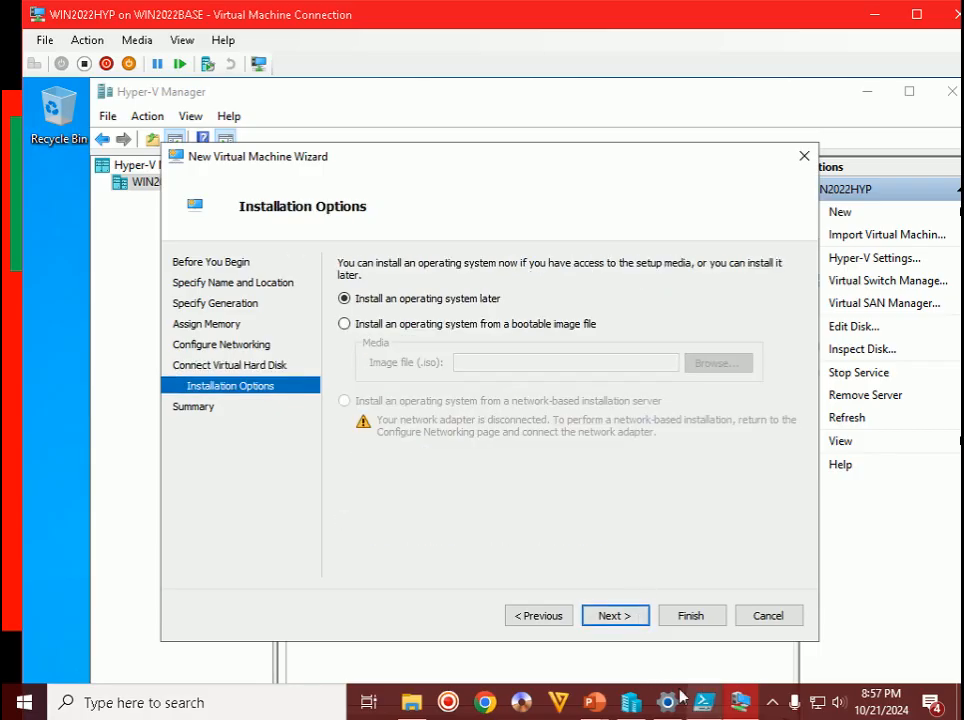
pyautogui.click(592, 704)
pyautogui.click(695, 642)
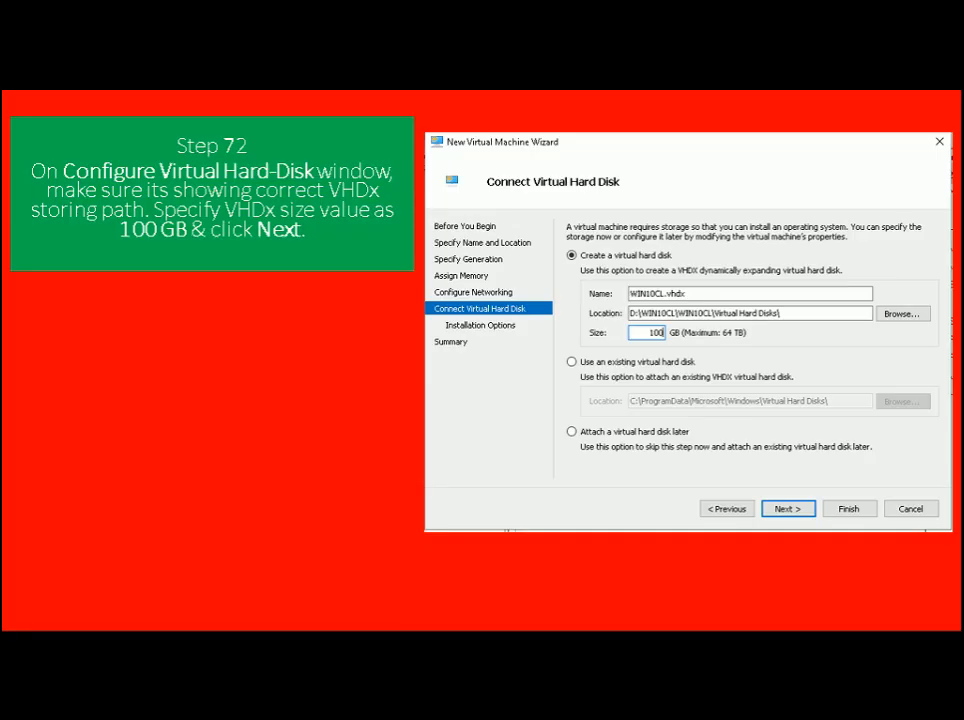
pyautogui.press('Right')
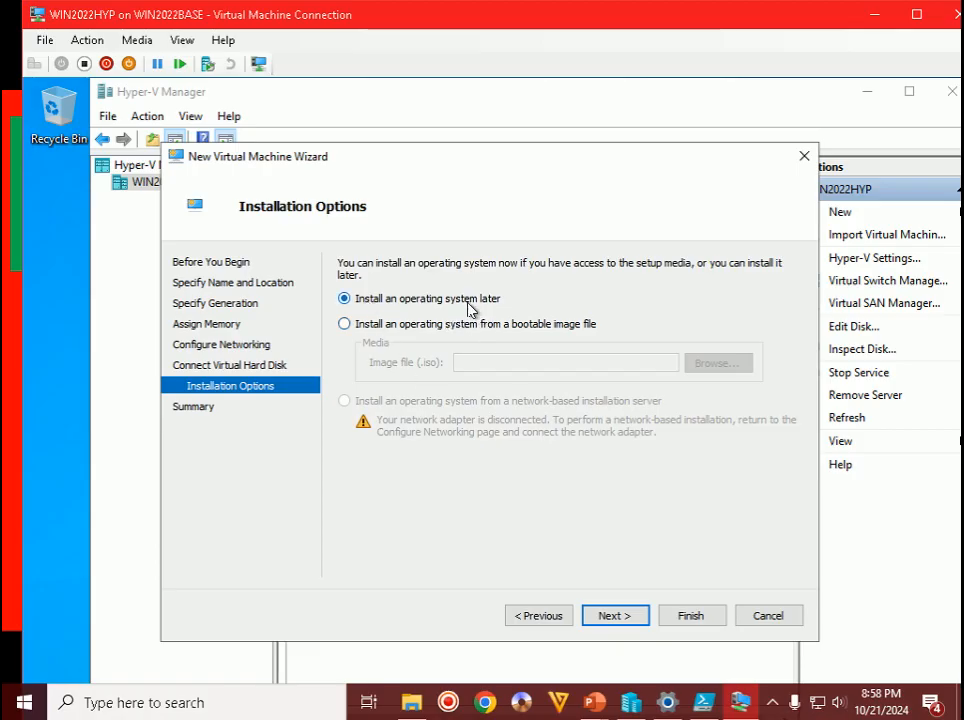
# - Keep 'Install an operating system later', review the Summary, and finish creating WIN10CL
pyautogui.click(622, 616)
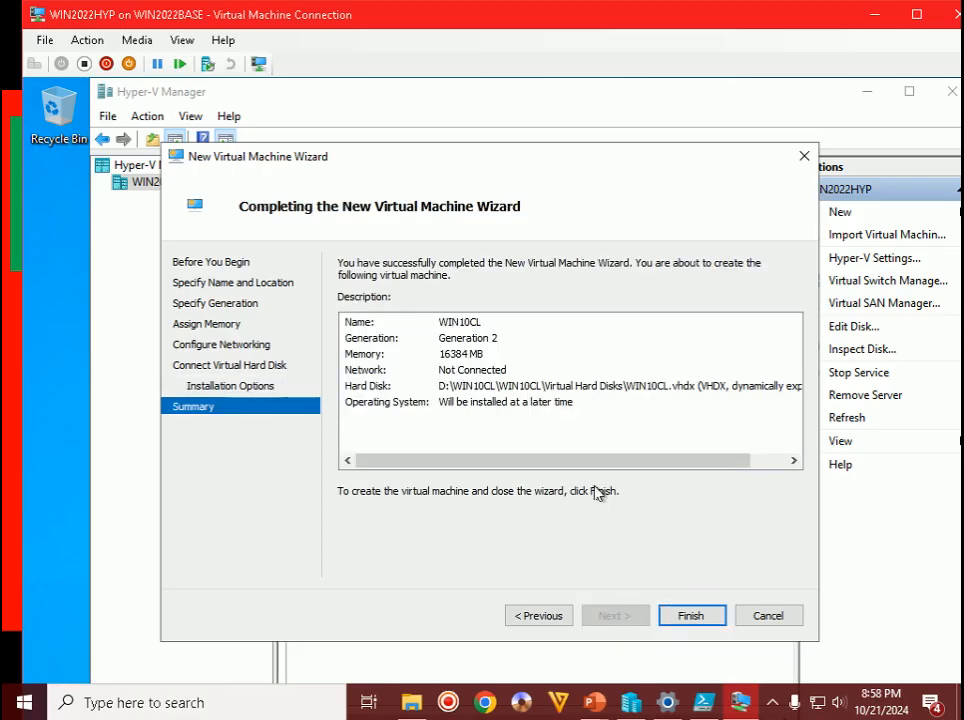
pyautogui.moveTo(594, 703)
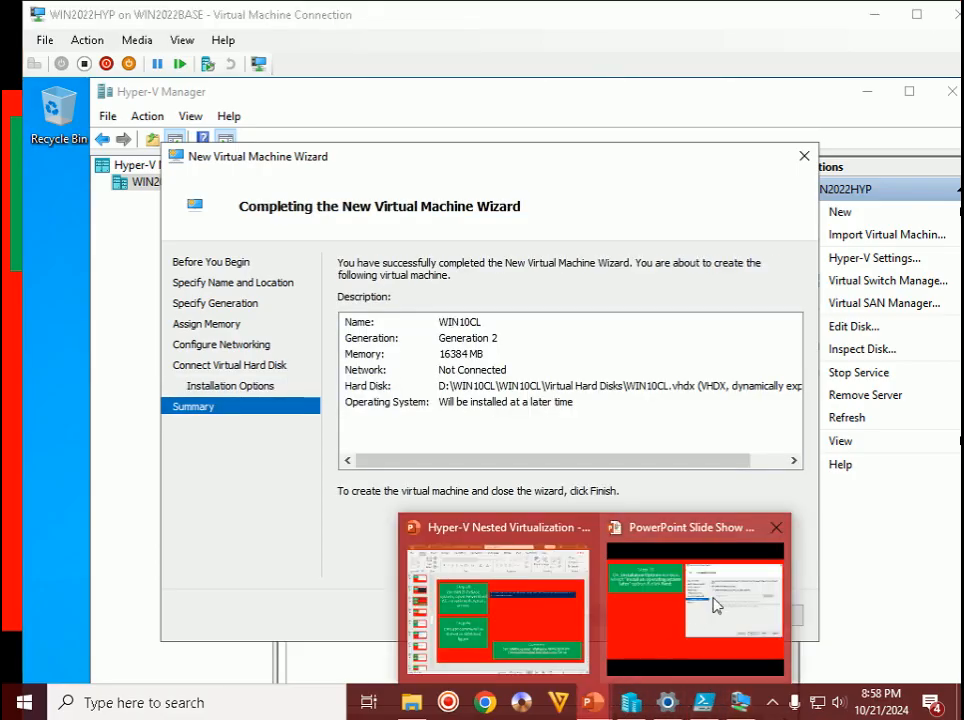
pyautogui.click(704, 620)
pyautogui.press('Right')
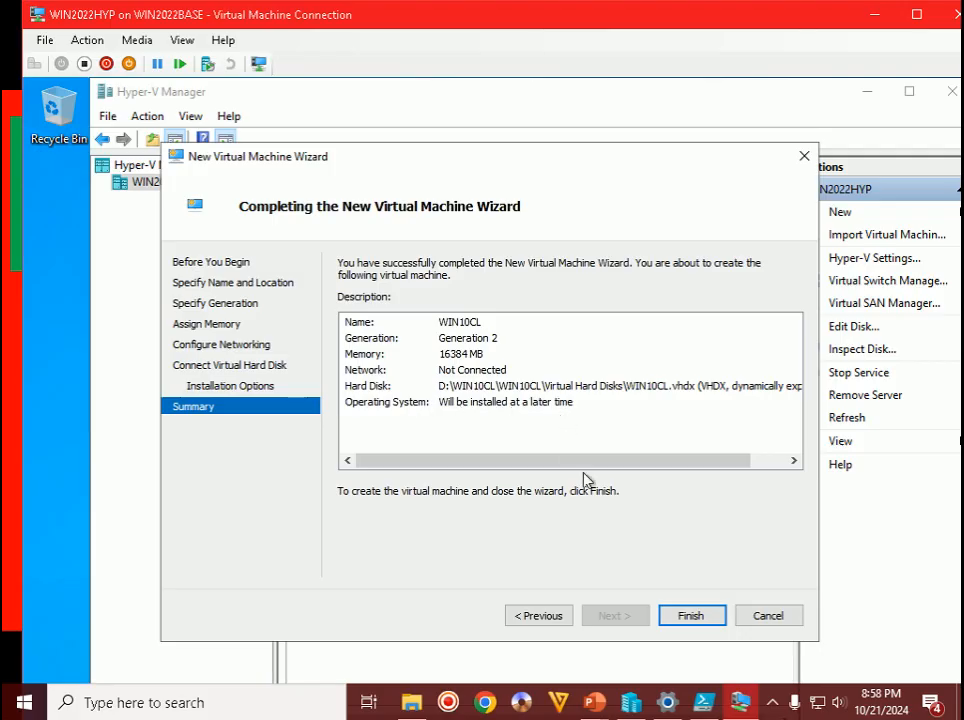
pyautogui.click(706, 617)
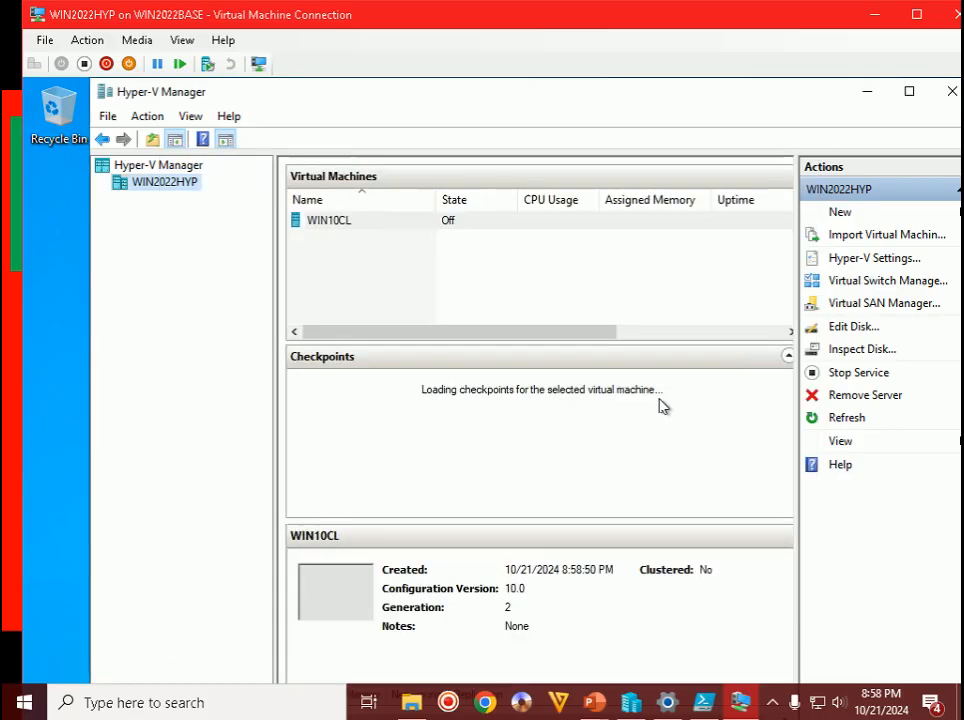
pyautogui.click(357, 222)
pyautogui.click(344, 221)
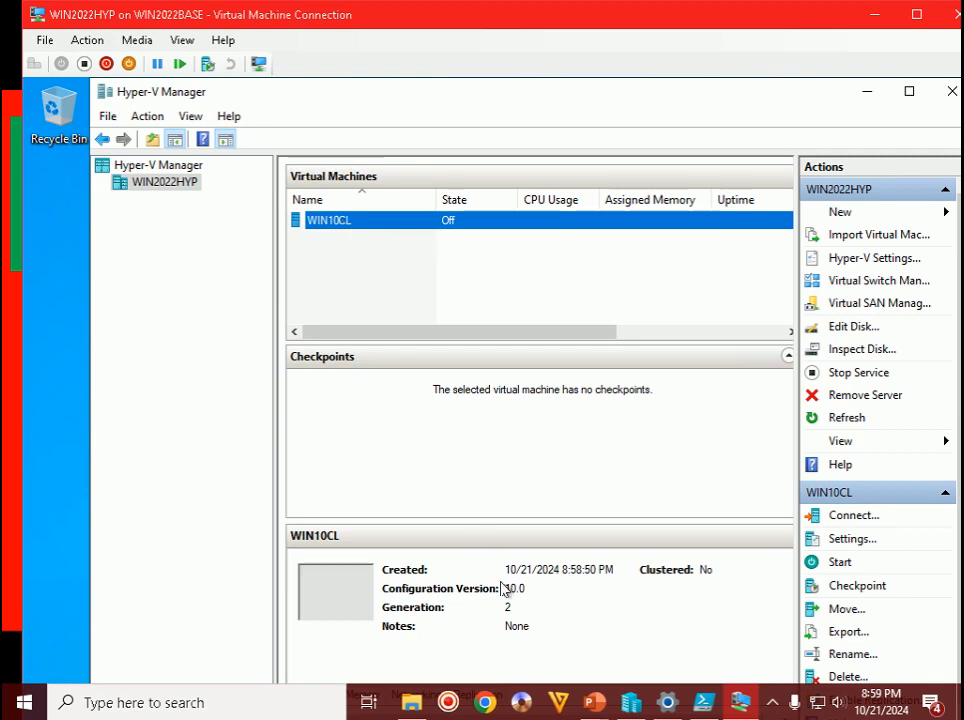
pyautogui.click(596, 705)
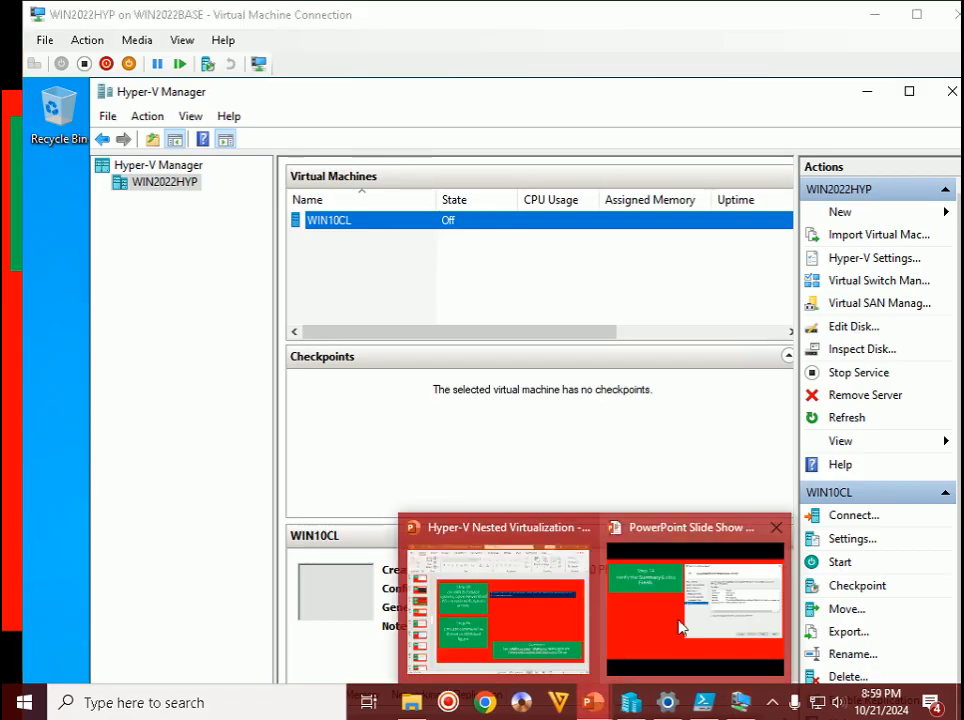
pyautogui.click(679, 627)
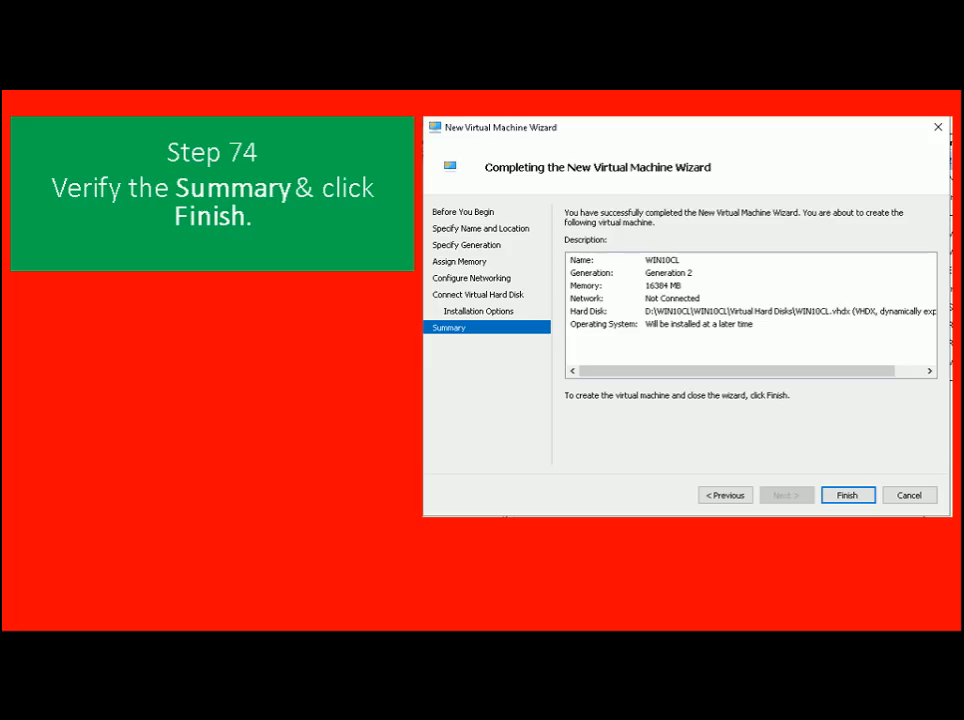
pyautogui.press('Right')
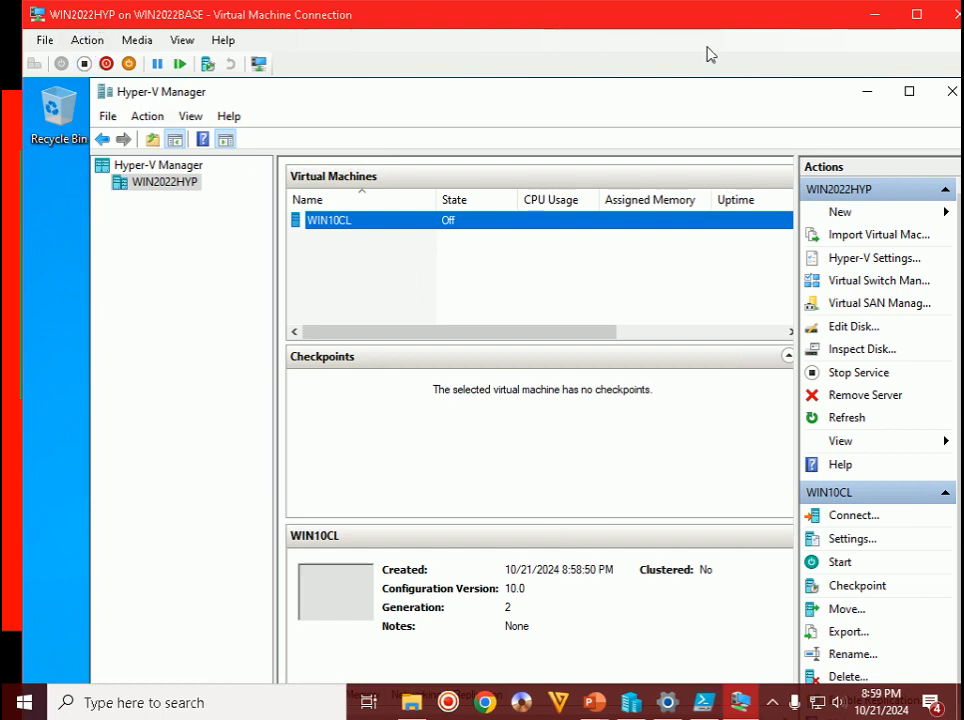
# - Minimize the nested Hyper-V Manager and open the host WIN2022BASE node's context menu
pyautogui.click(867, 92)
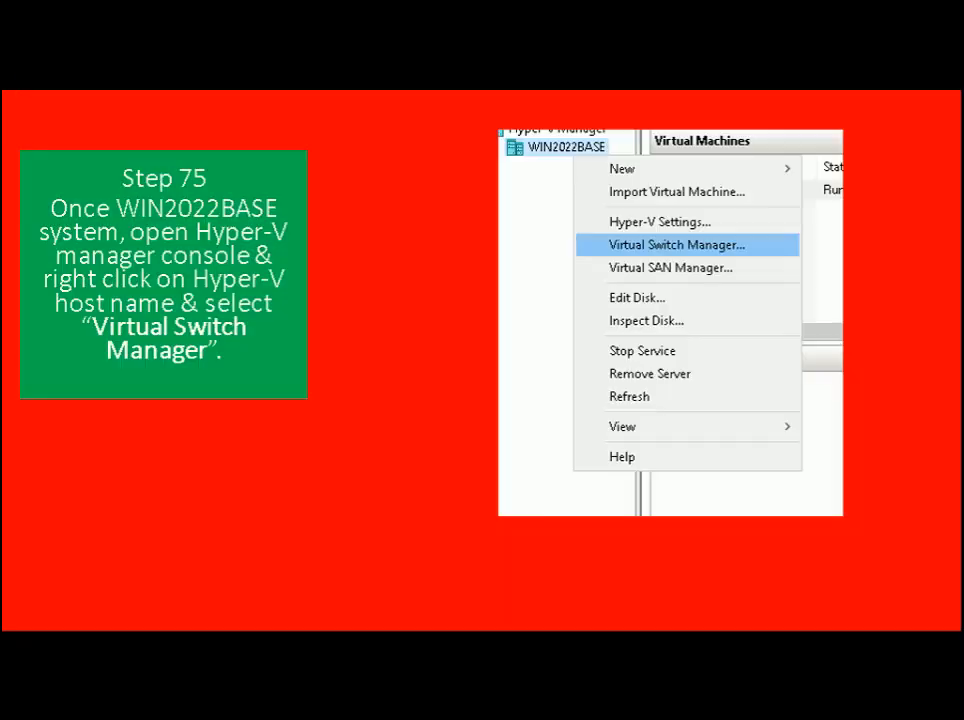
pyautogui.hotkey('alt', 'Tab')
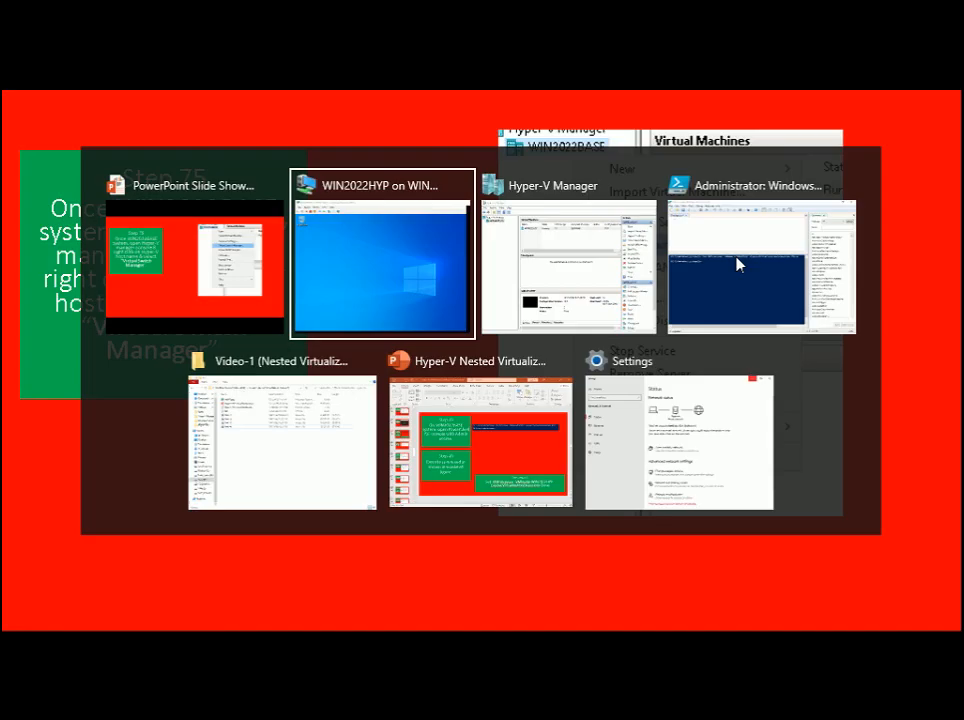
pyautogui.hotkey('alt', 'Tab')
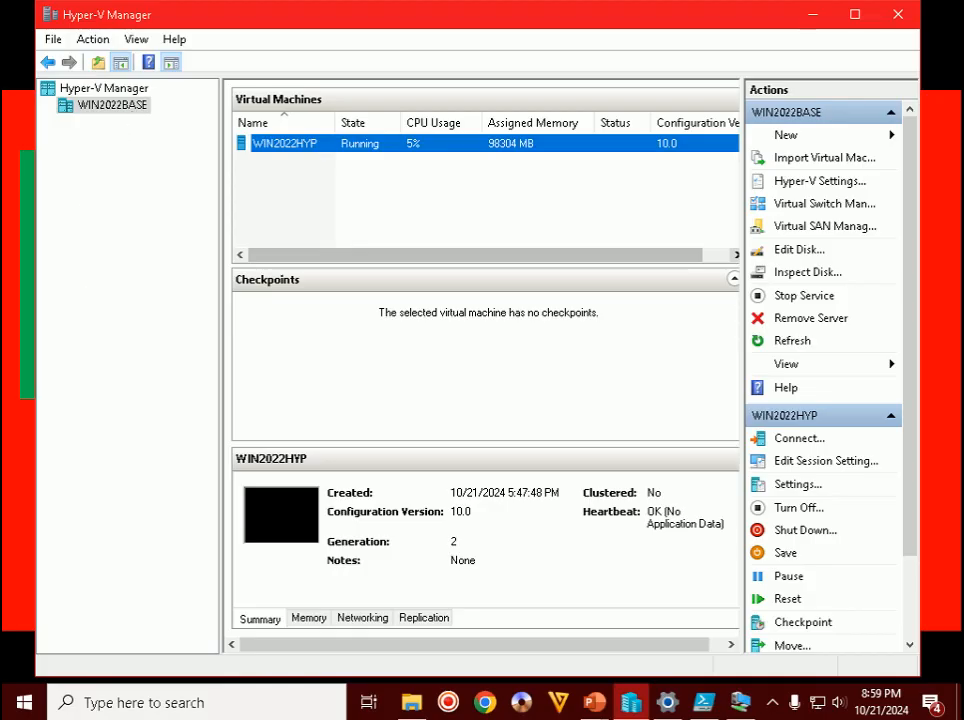
pyautogui.click(21, 580)
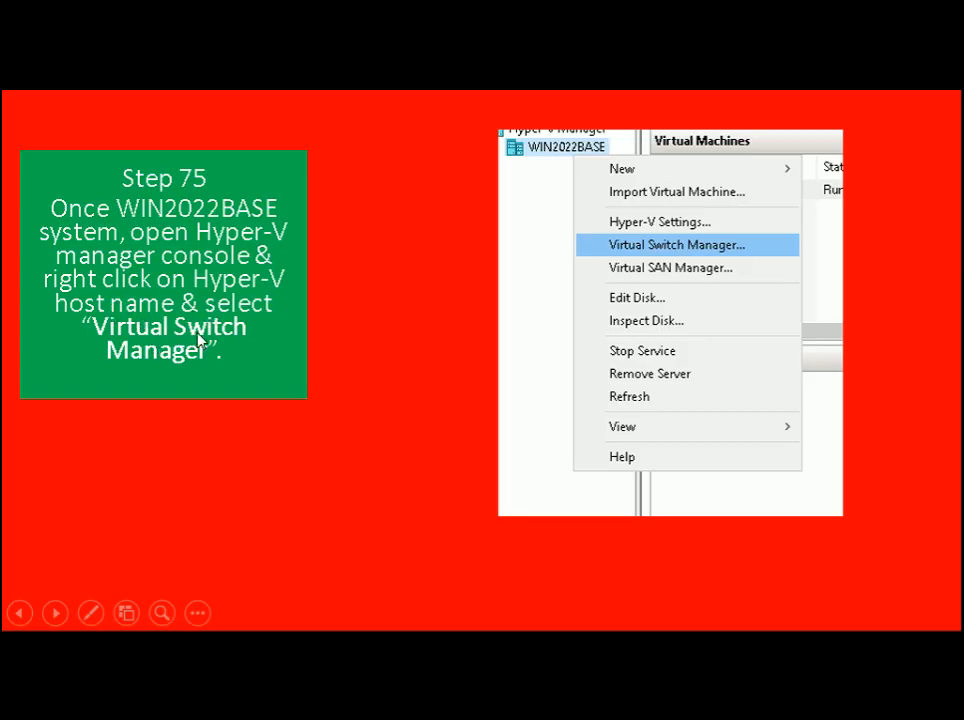
pyautogui.hotkey('alt', 'Tab')
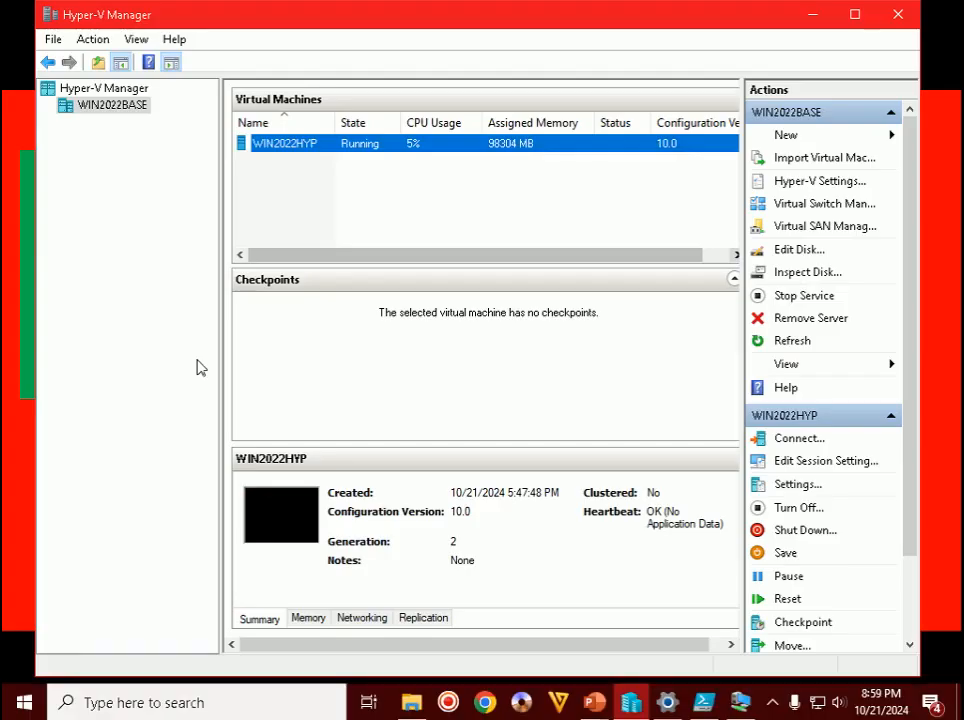
pyautogui.rightClick(106, 103)
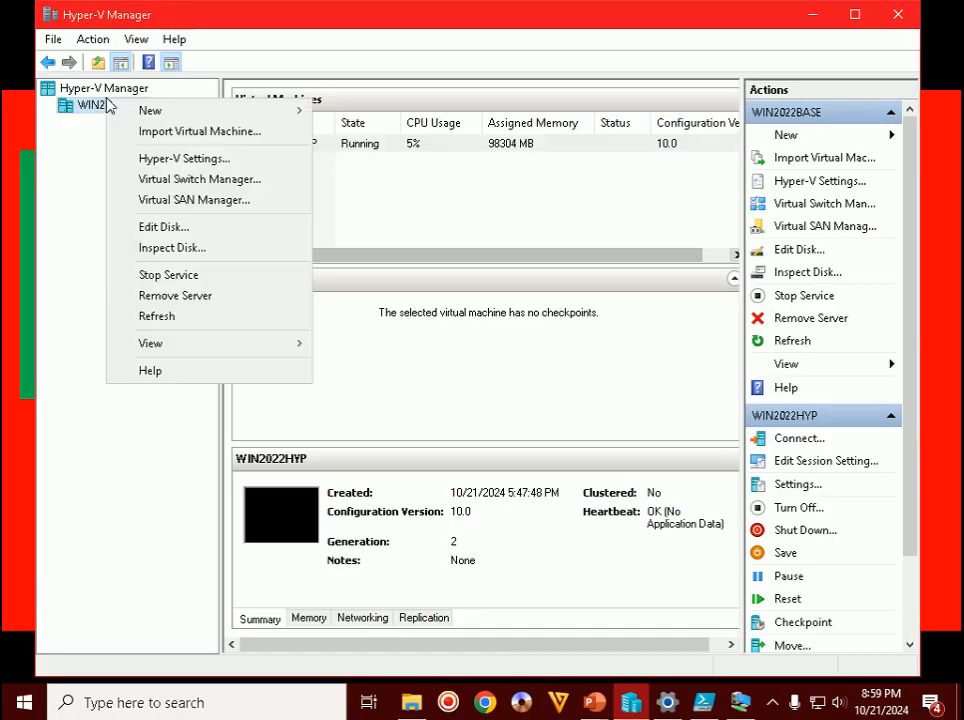
# - In Virtual Switch Manager, create a new virtual switch of type Internal alongside EXT
pyautogui.click(185, 180)
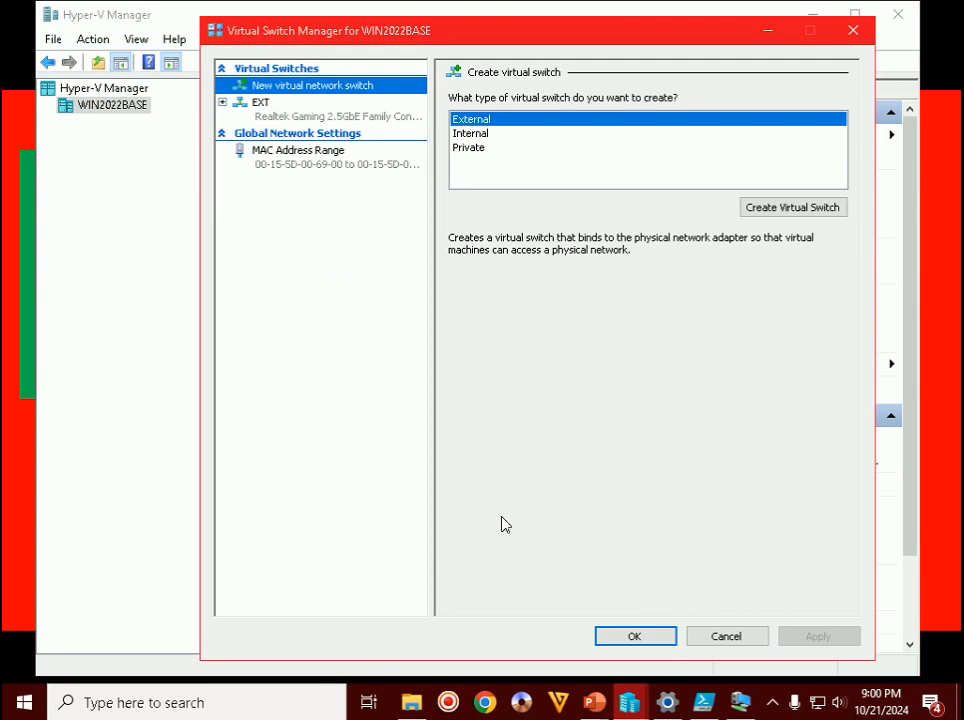
pyautogui.hotkey('alt', 'Tab')
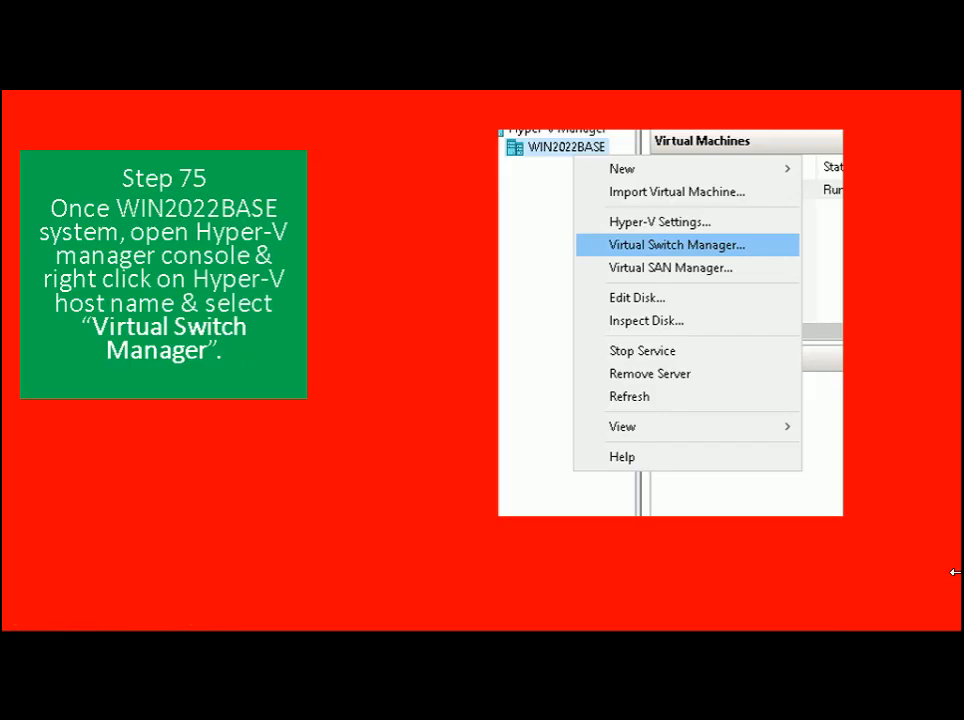
pyautogui.press('Right')
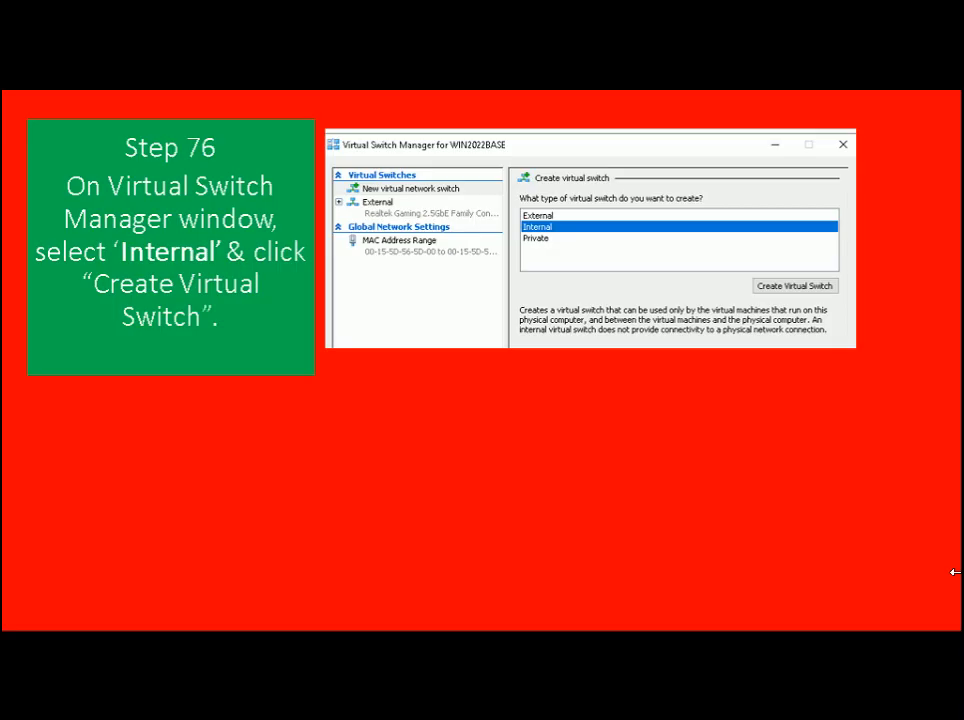
pyautogui.hotkey('alt', 'Tab')
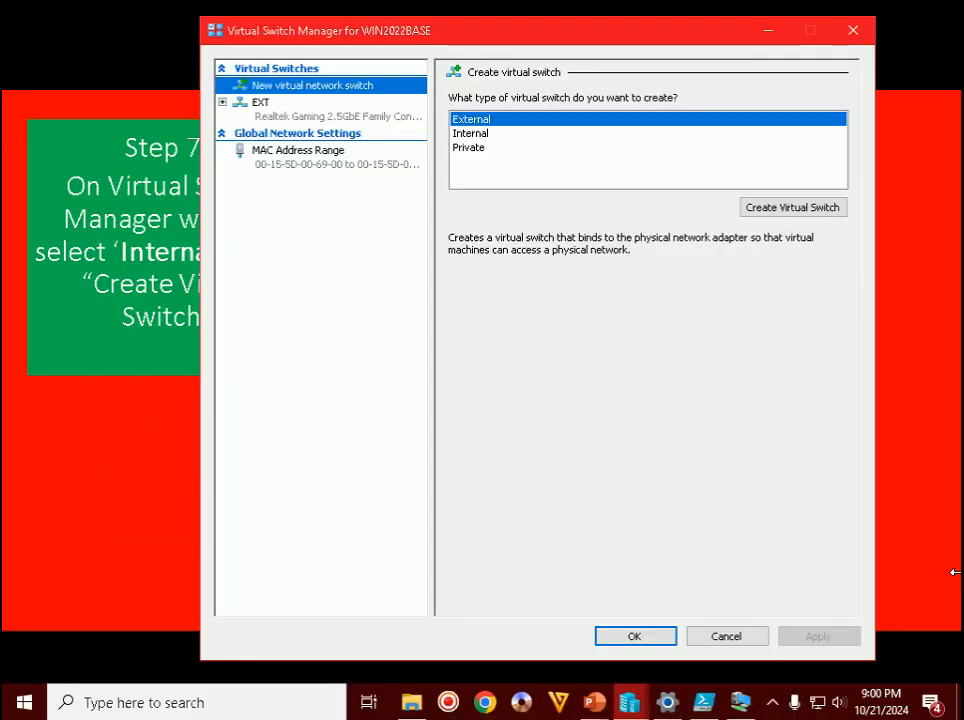
pyautogui.click(296, 118)
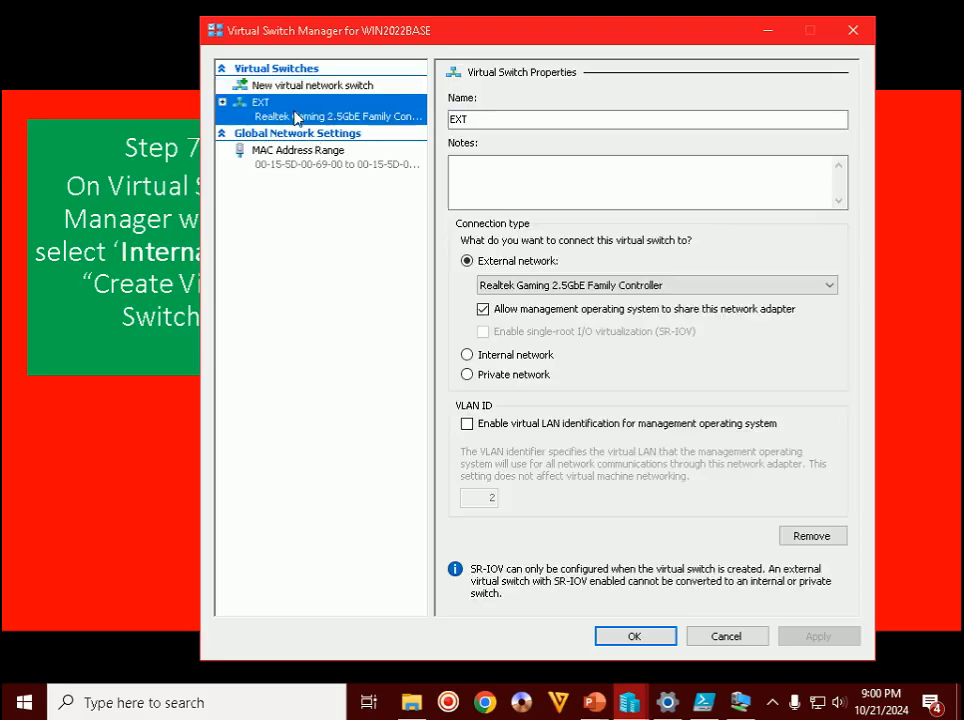
pyautogui.click(316, 88)
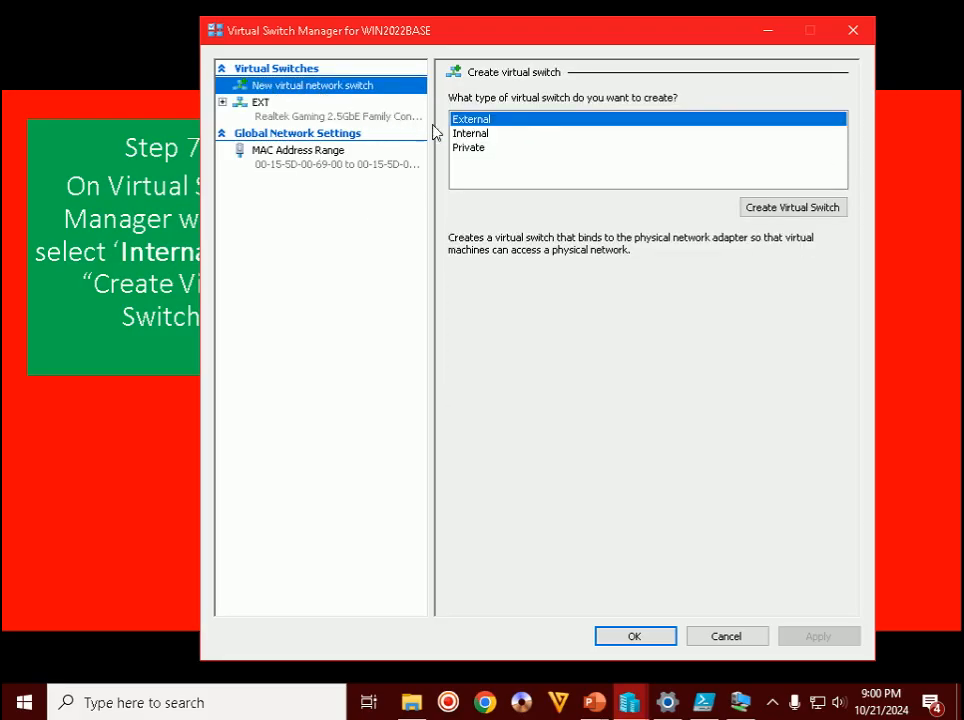
pyautogui.click(469, 135)
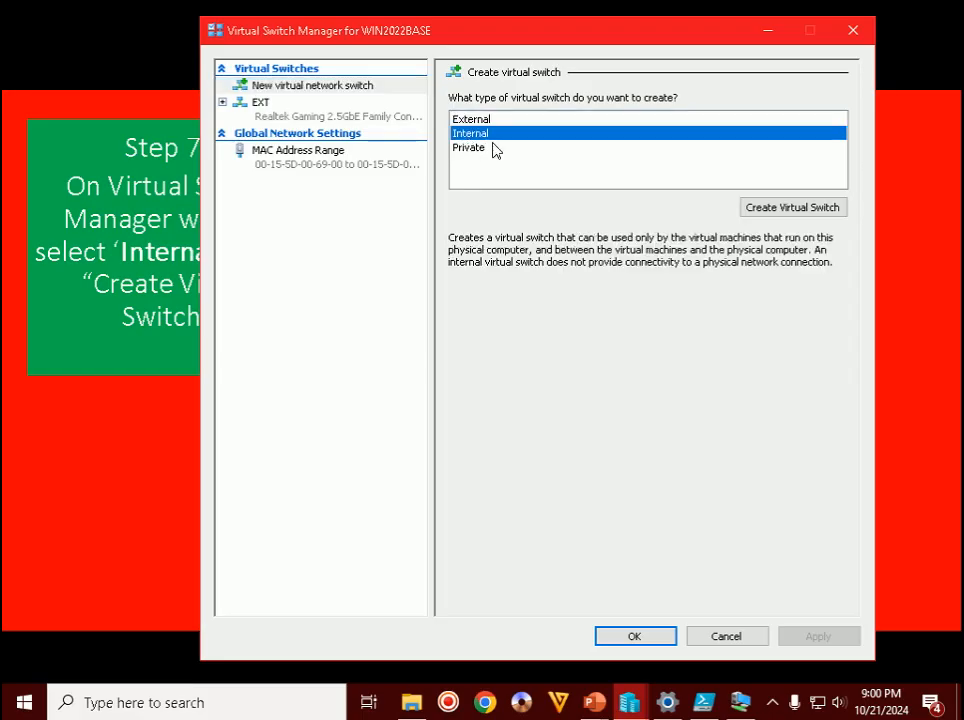
pyautogui.click(778, 210)
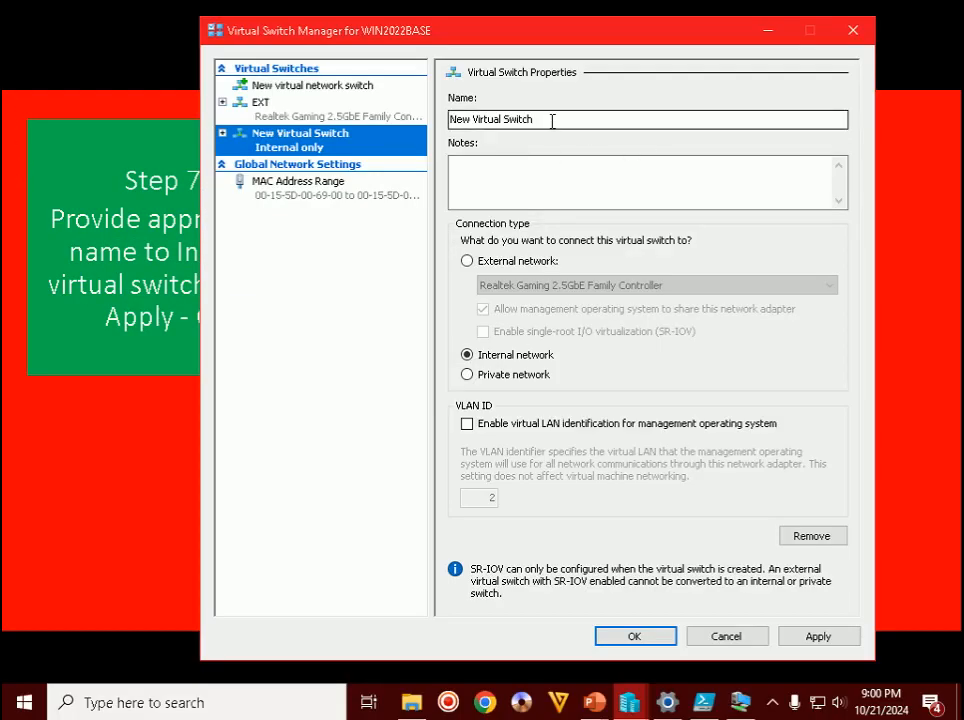
# - Rename the new switch to 'Internal', apply it, and return to Hyper-V Manager
pyautogui.moveTo(551, 120); pyautogui.dragTo(307, 128)
pyautogui.write('Int')
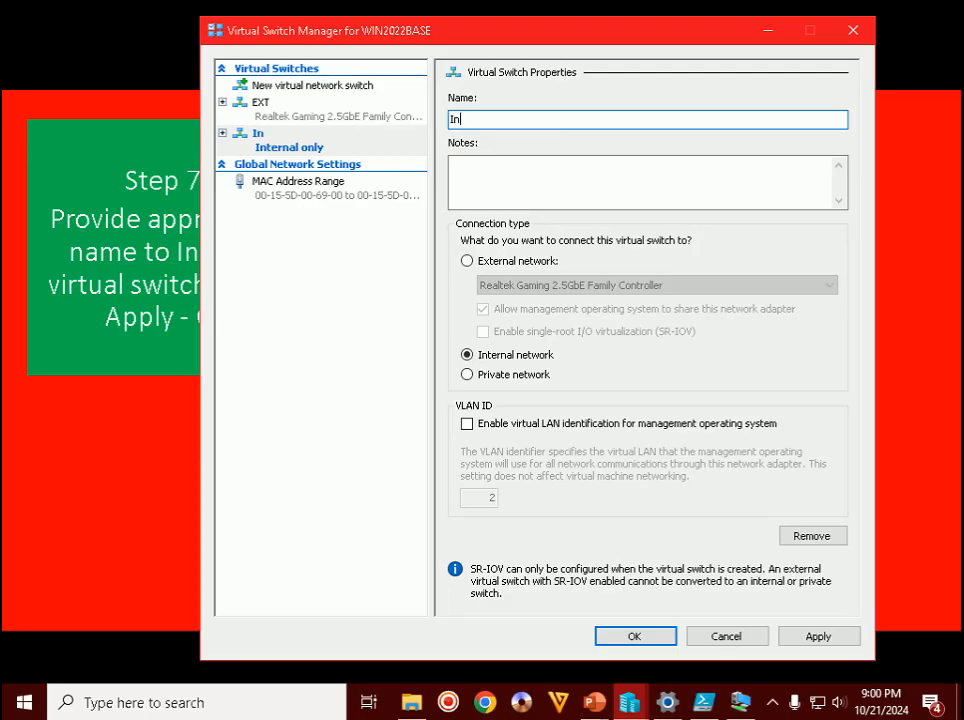
pyautogui.write('ernal')
pyautogui.click(838, 644)
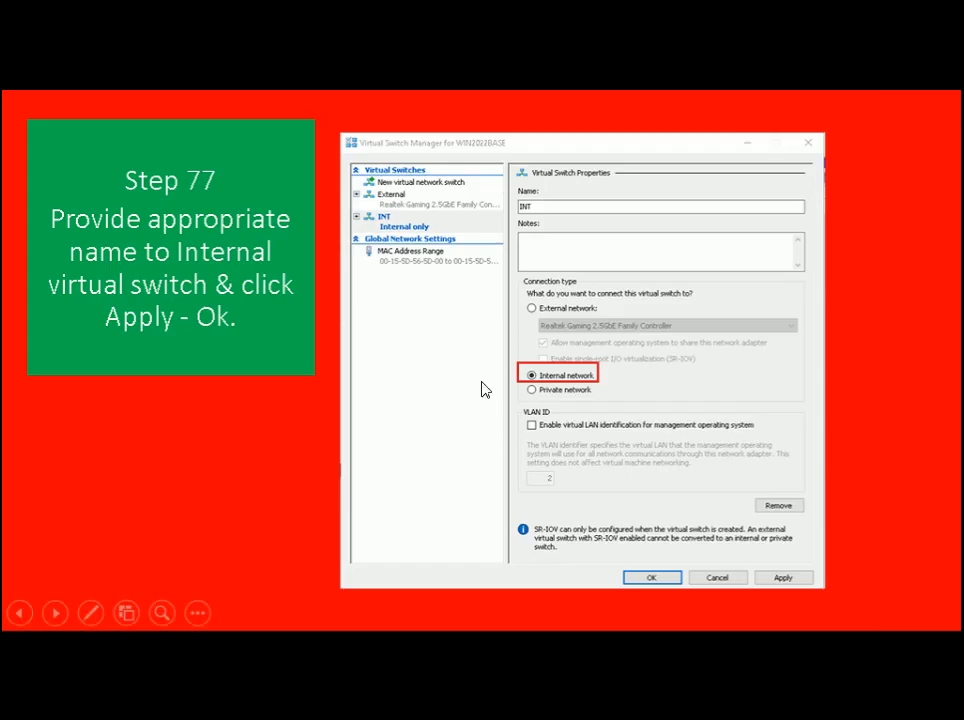
pyautogui.press('Right')
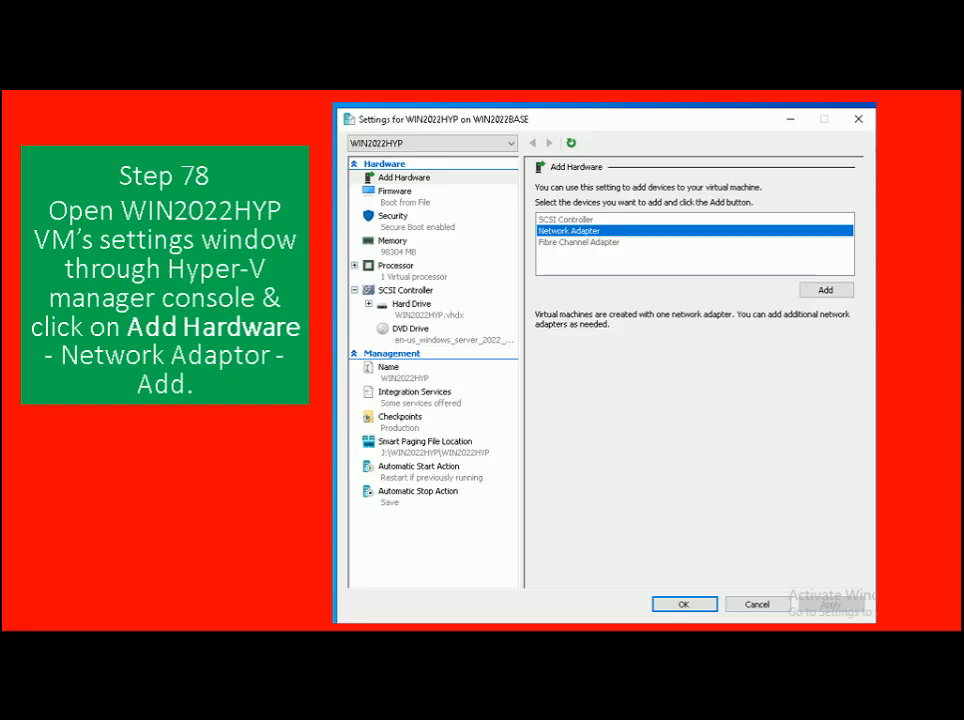
pyautogui.hotkey('alt', 'Tab')
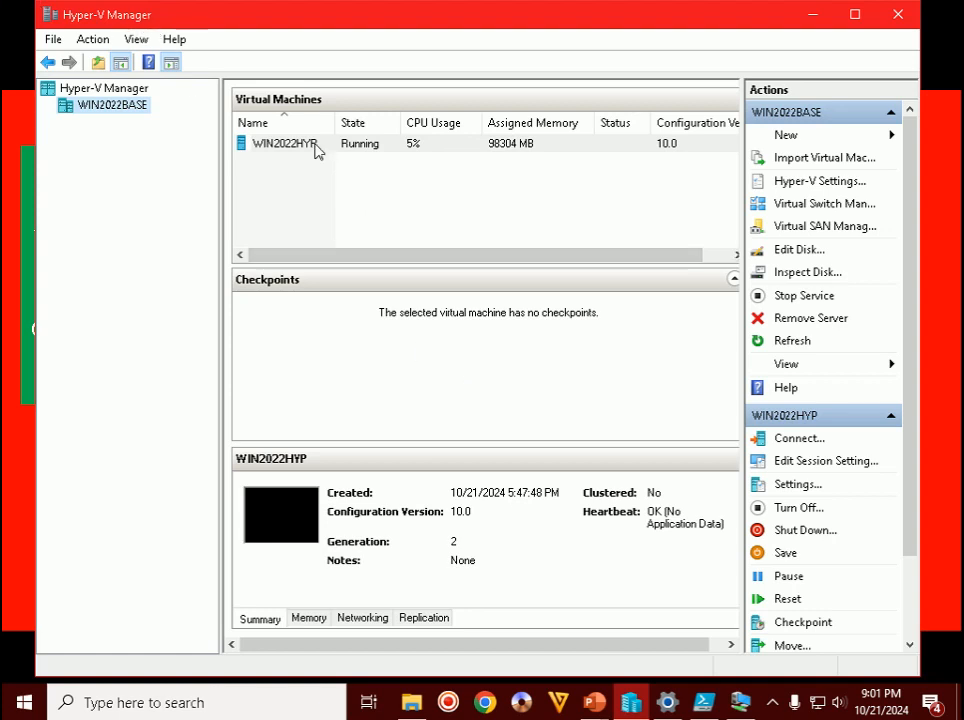
# - Open the Settings for the WIN2022HYP virtual machine
pyautogui.click(297, 148)
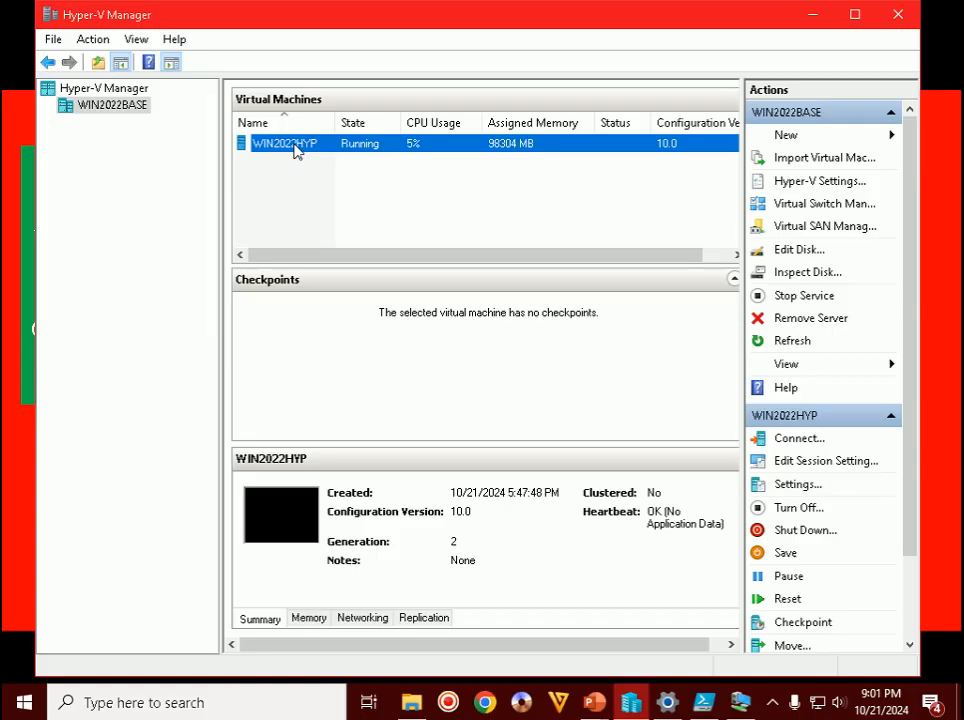
pyautogui.rightClick(296, 151)
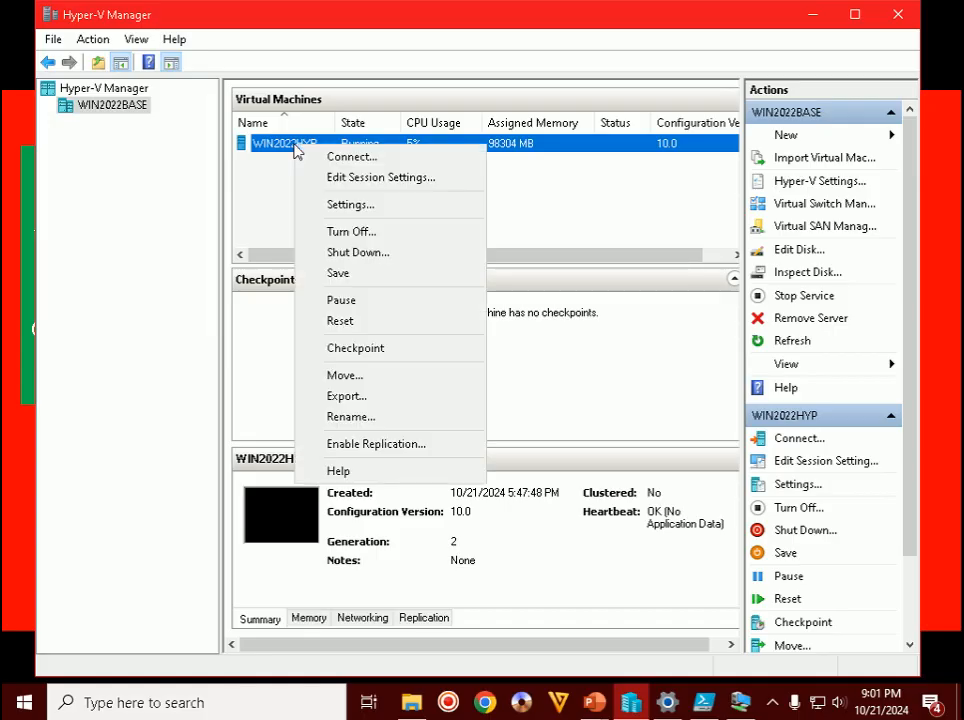
pyautogui.click(340, 205)
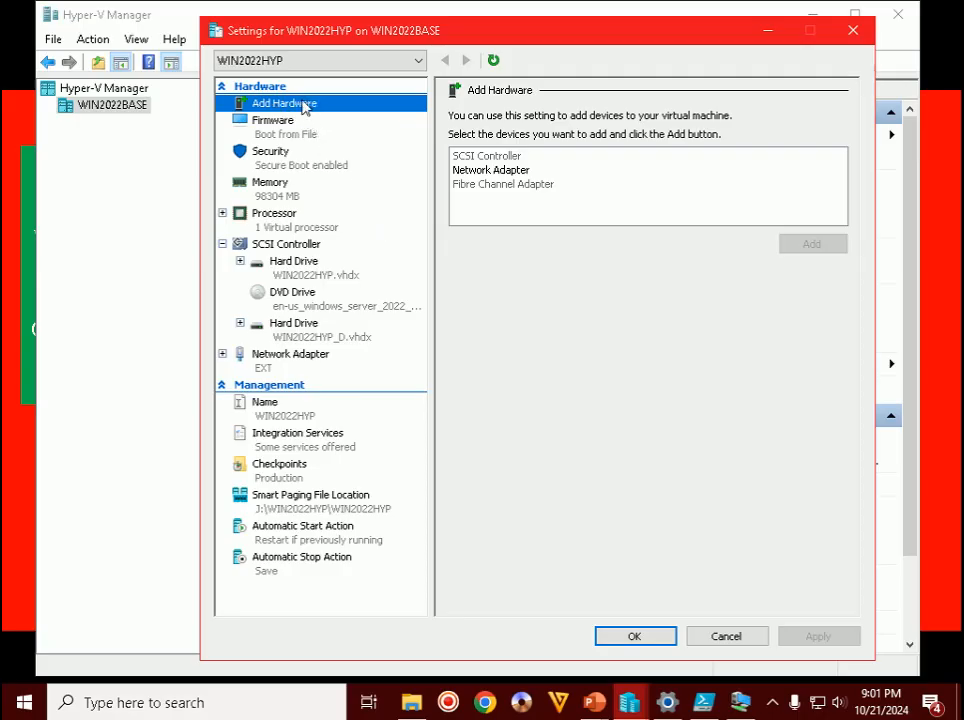
# - Add a Network Adapter as new hardware to WIN2022HYP
pyautogui.click(491, 171)
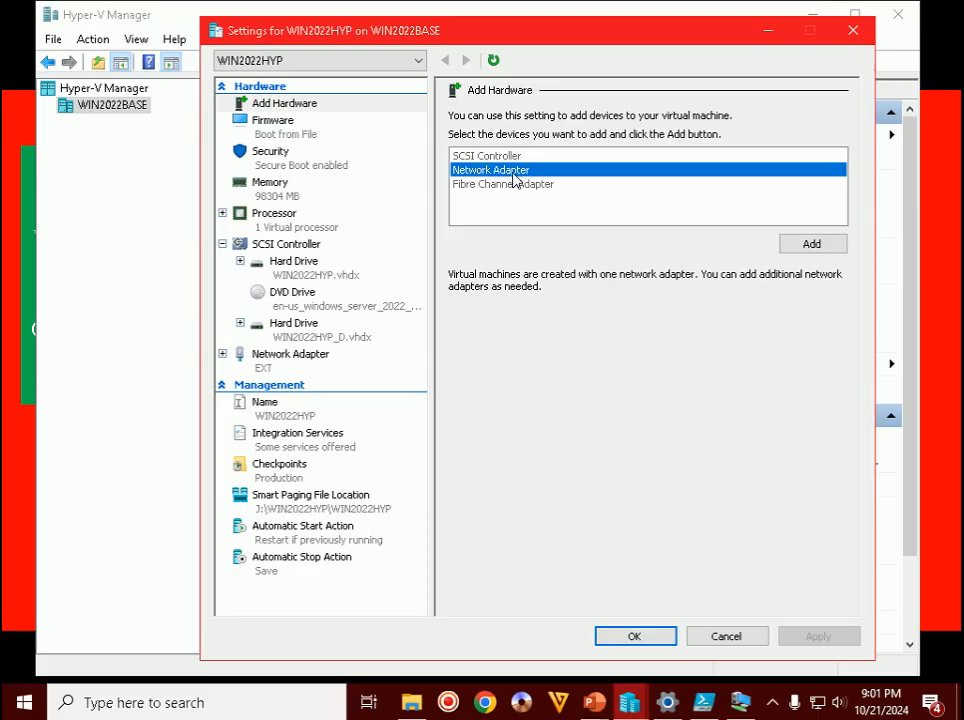
pyautogui.press('Up')
pyautogui.press('Down')
pyautogui.click(478, 190)
pyautogui.click(515, 172)
pyautogui.click(811, 244)
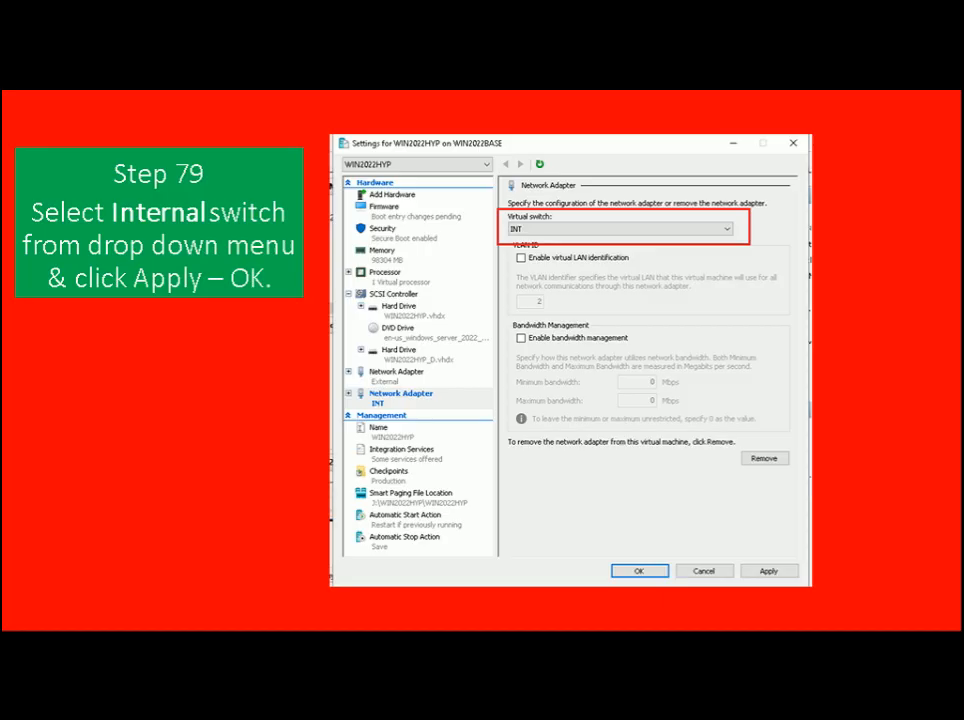
pyautogui.hotkey('alt', 'Tab')
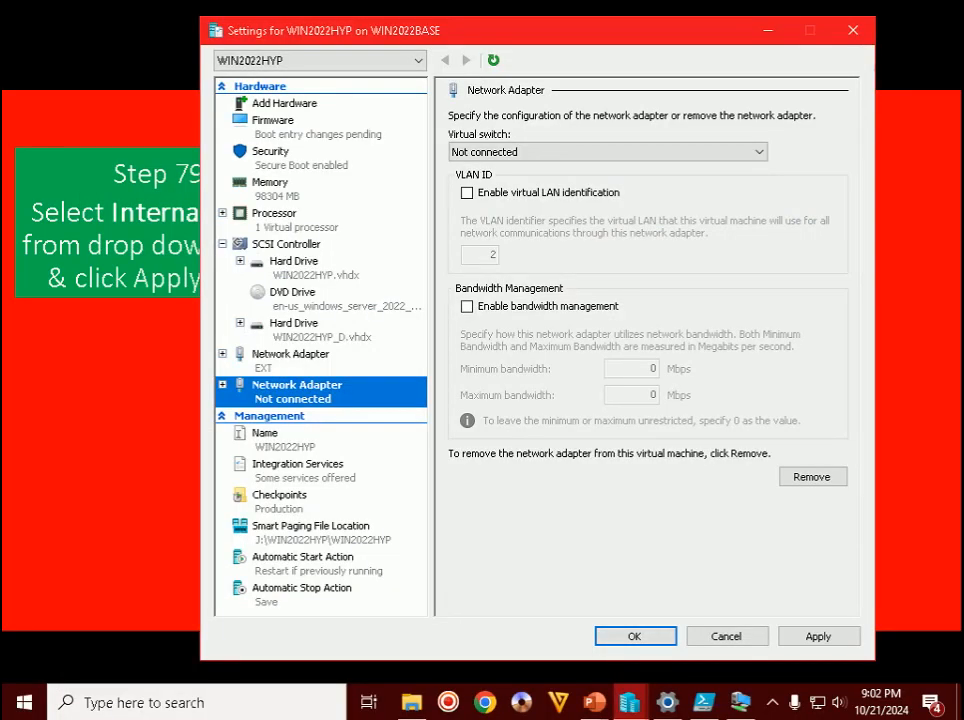
# - Connect the new adapter to the Internal switch, apply, then open Network & Internet settings
pyautogui.click(532, 153)
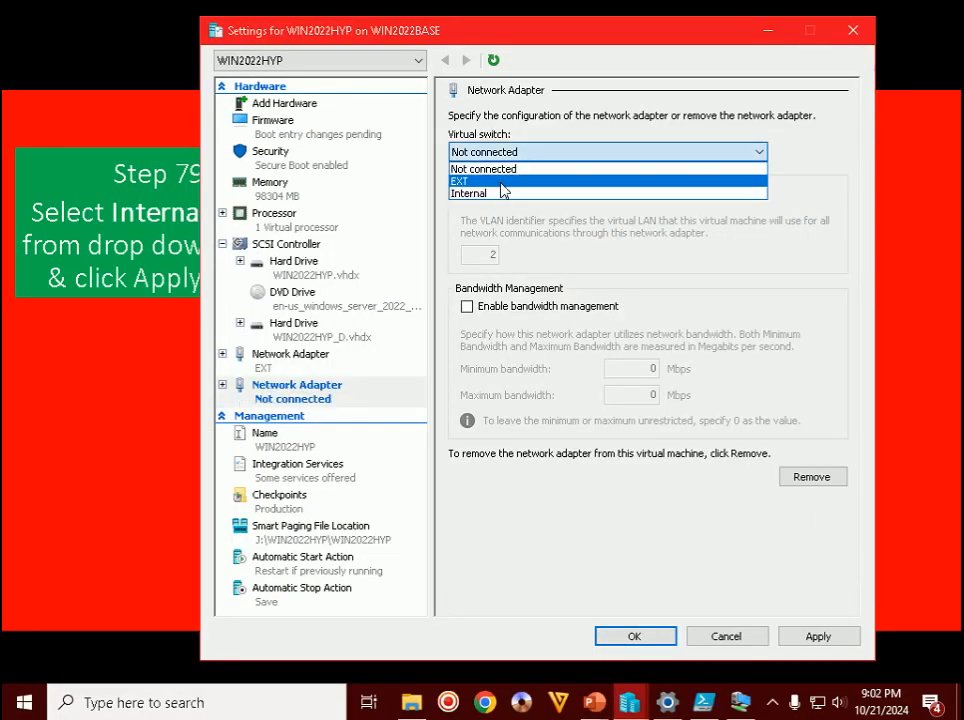
pyautogui.click(485, 193)
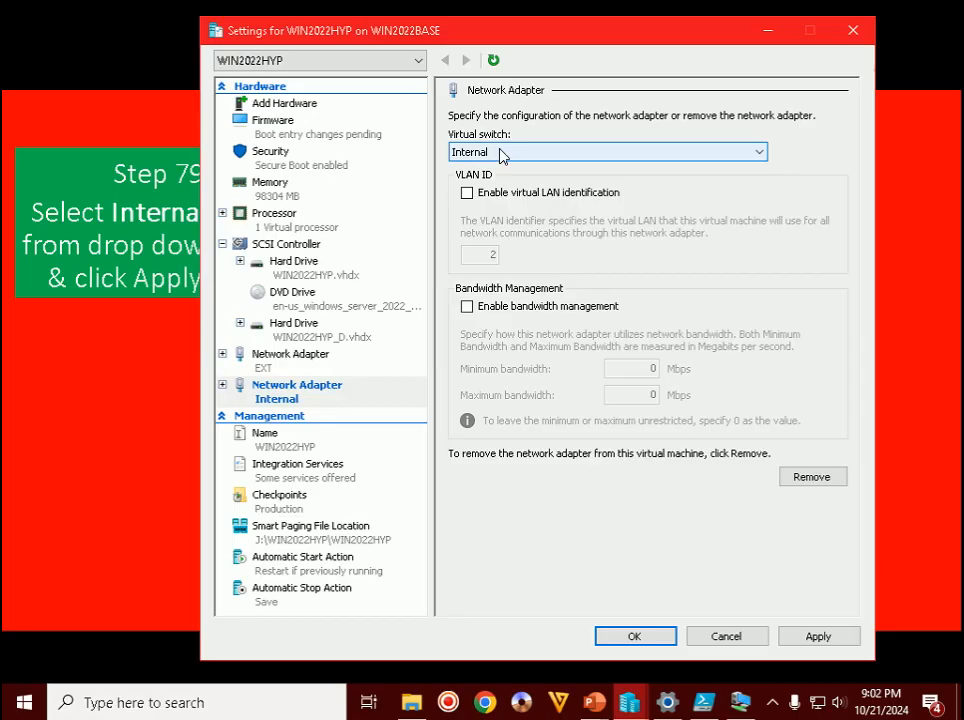
pyautogui.click(814, 637)
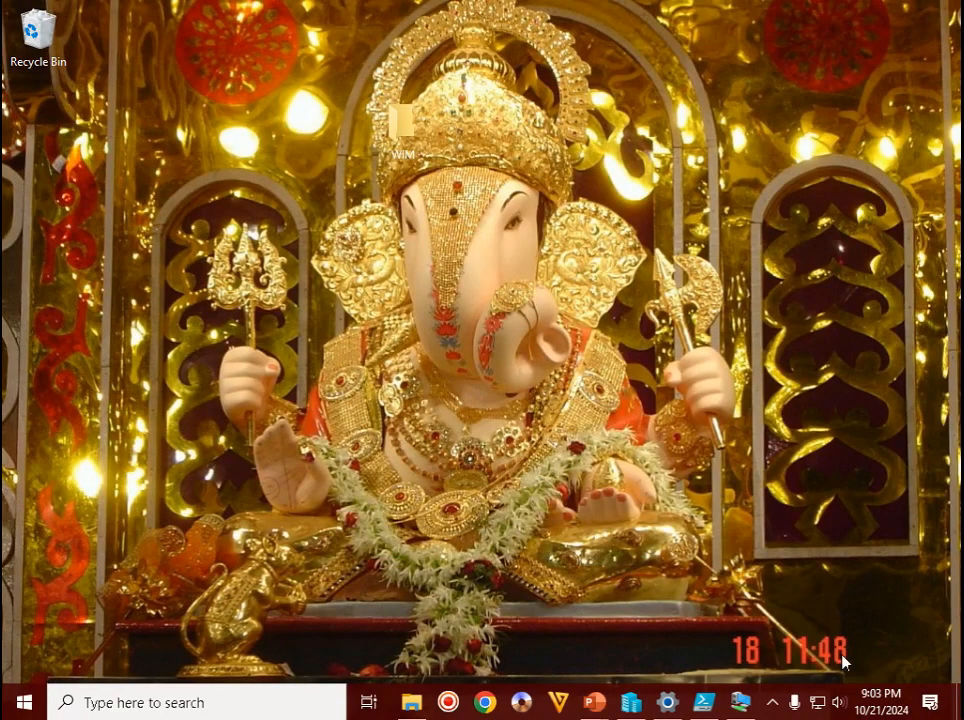
pyautogui.rightClick(819, 705)
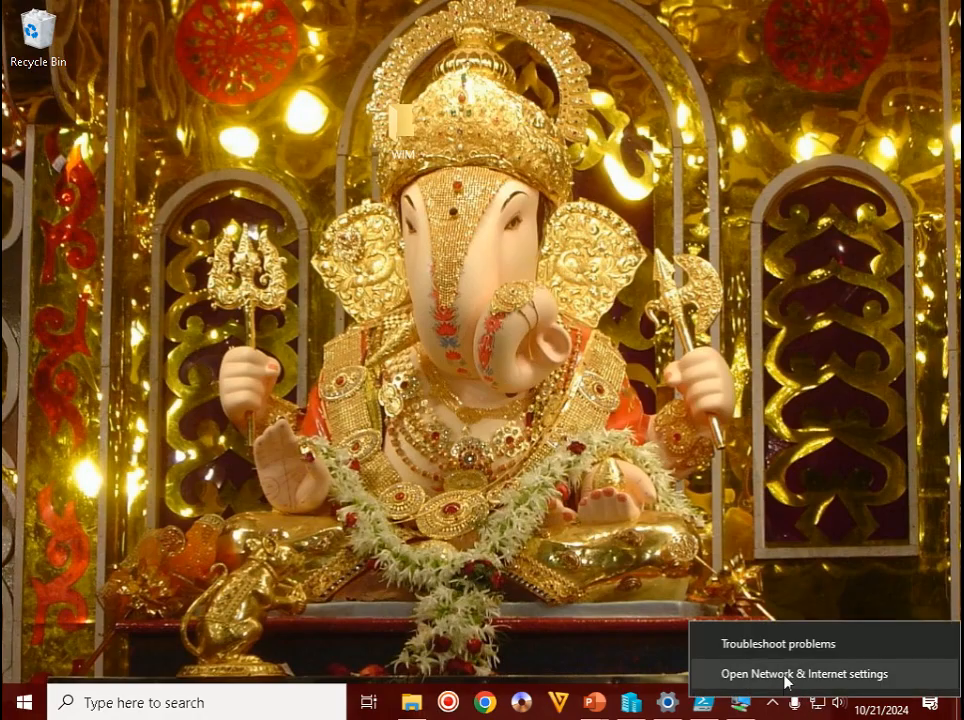
pyautogui.click(788, 674)
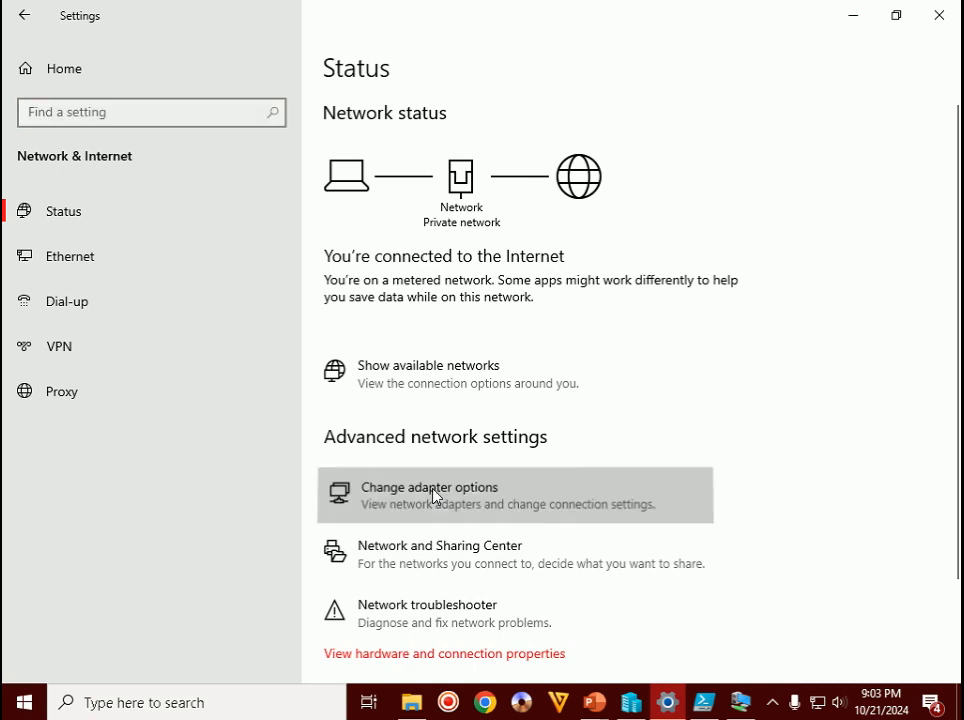
# - In vEthernet (Internal) properties, untick TCP/IPv6 and open the TCP/IPv4 settings
pyautogui.click(433, 494)
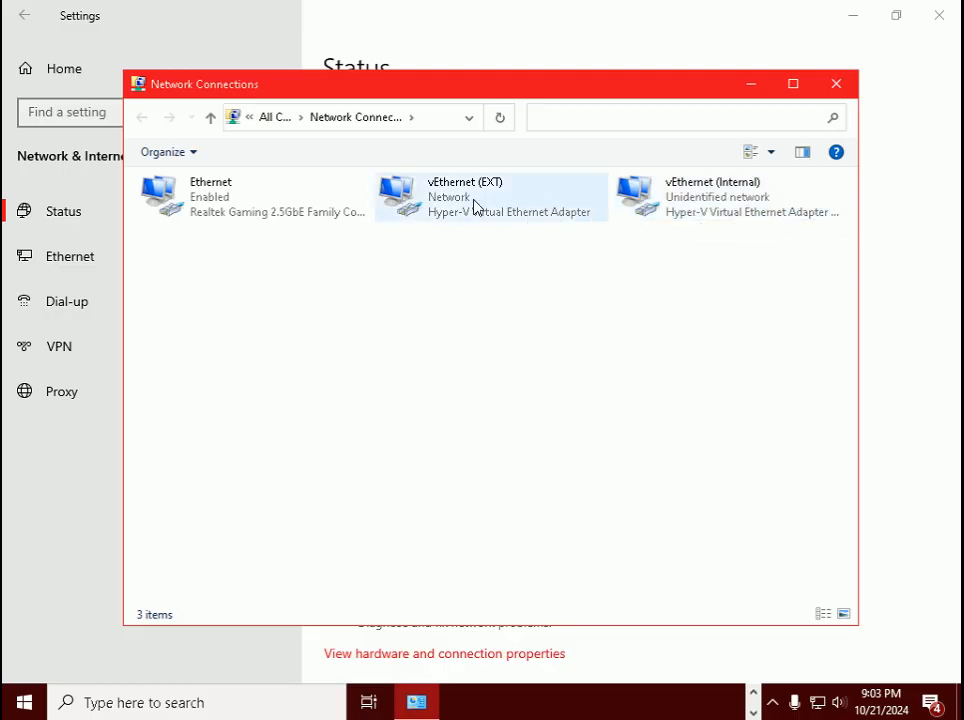
pyautogui.click(705, 210)
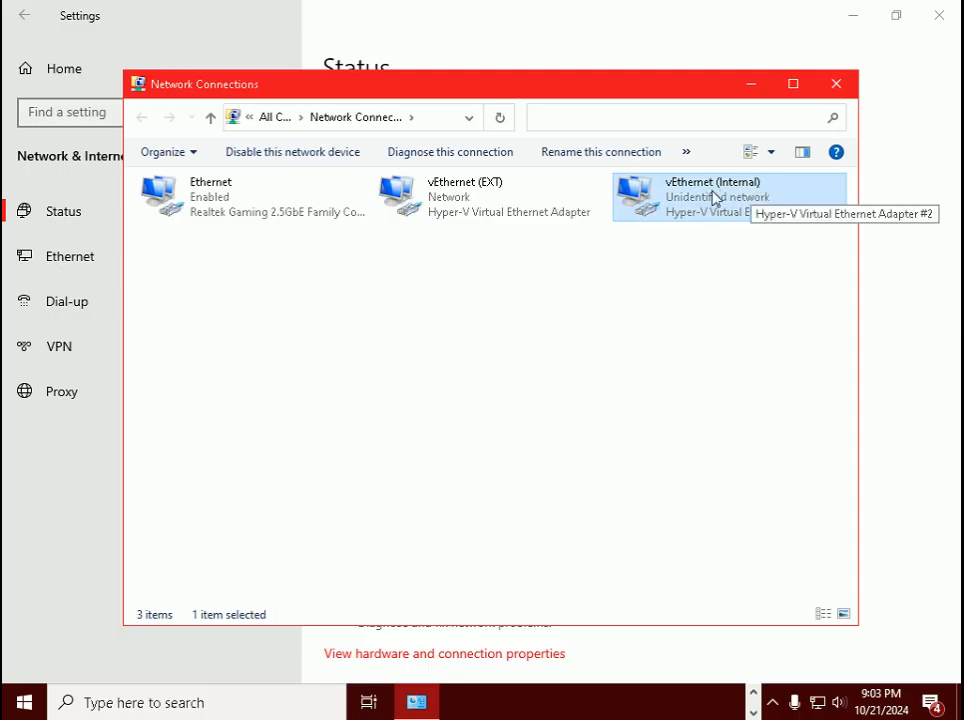
pyautogui.rightClick(706, 197)
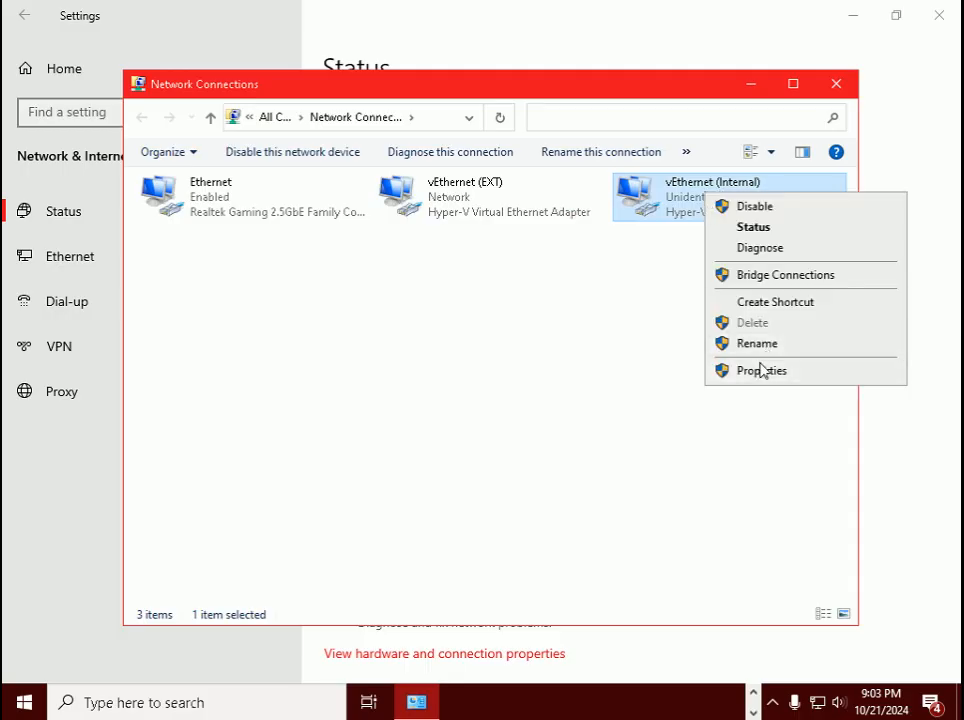
pyautogui.click(762, 370)
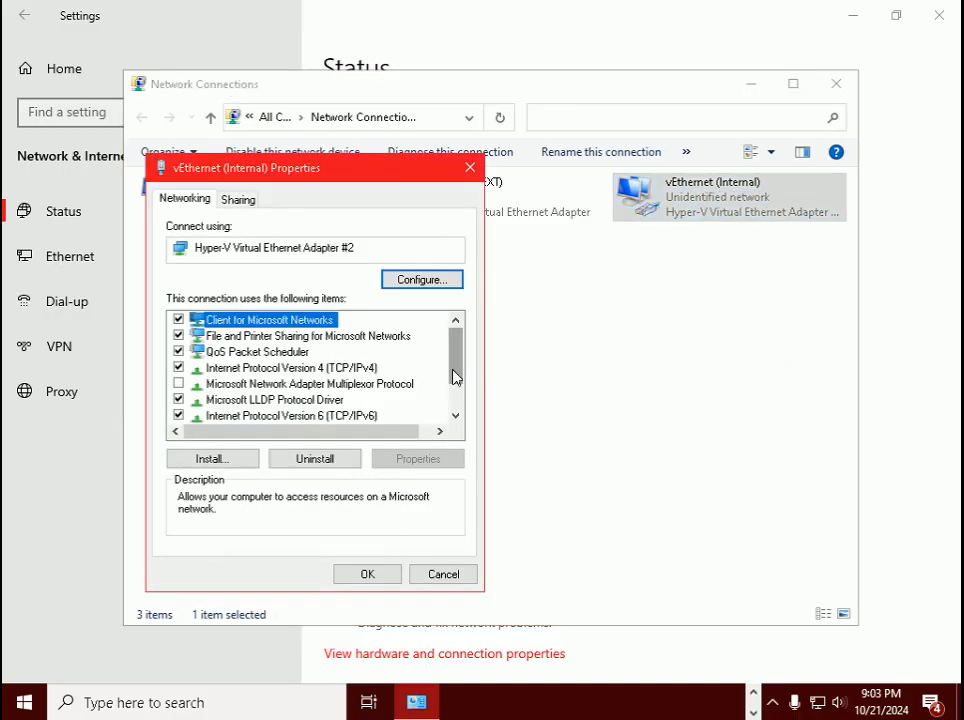
pyautogui.click(178, 415)
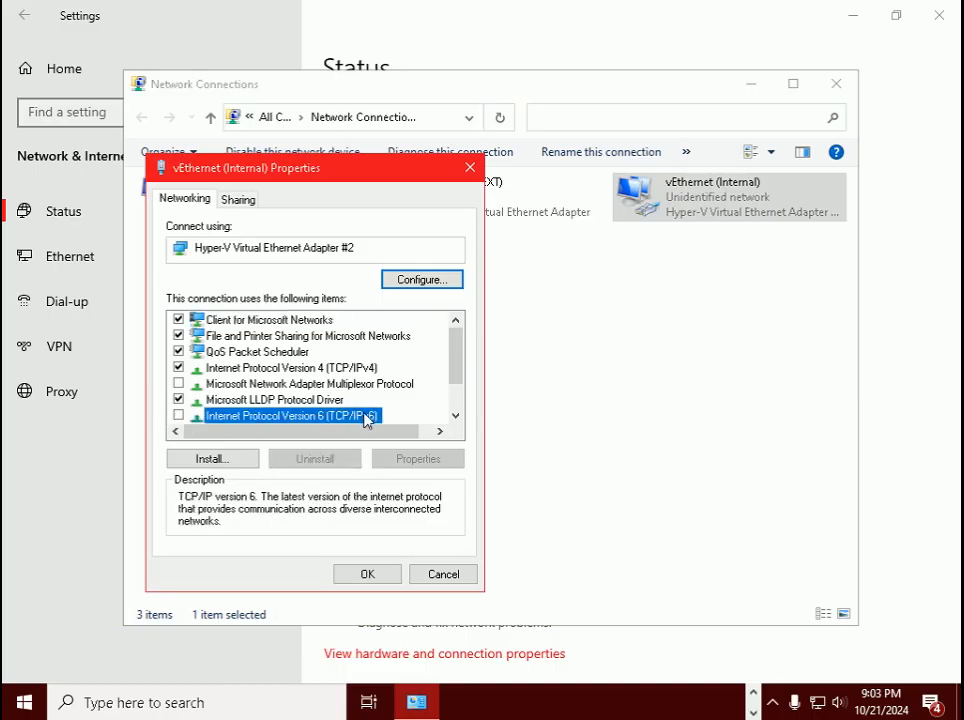
pyautogui.doubleClick(339, 368)
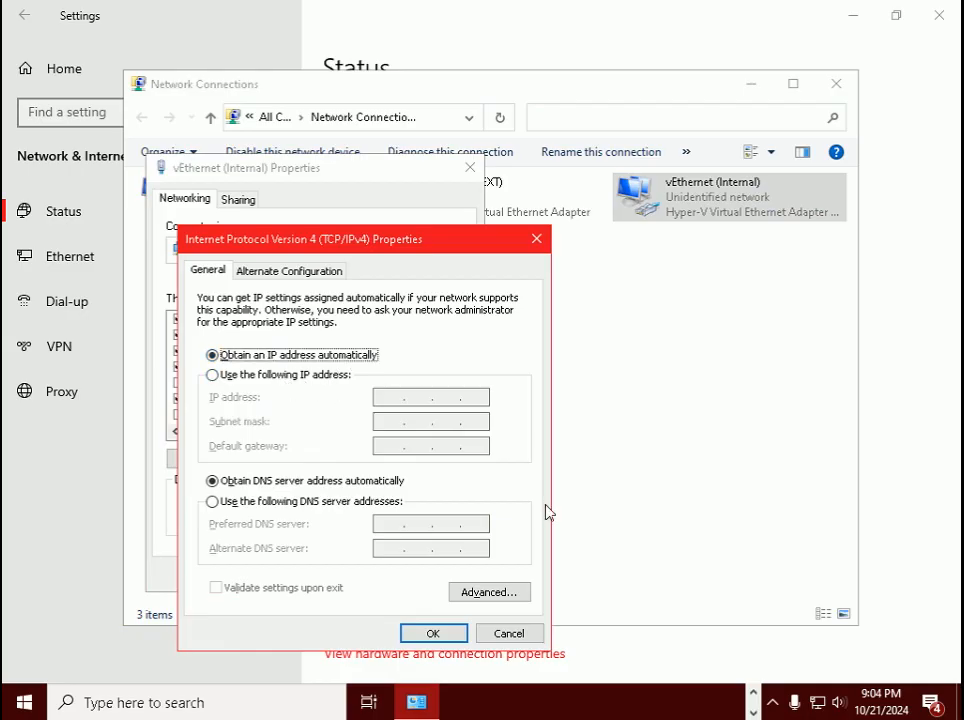
# - Check the WIN2022BASE address on the slide, then enter static IP 10.1.1.100 with mask 255.0.0.0
pyautogui.hotkey('alt', 'Tab')
pyautogui.hotkey('alt', 'Tab')
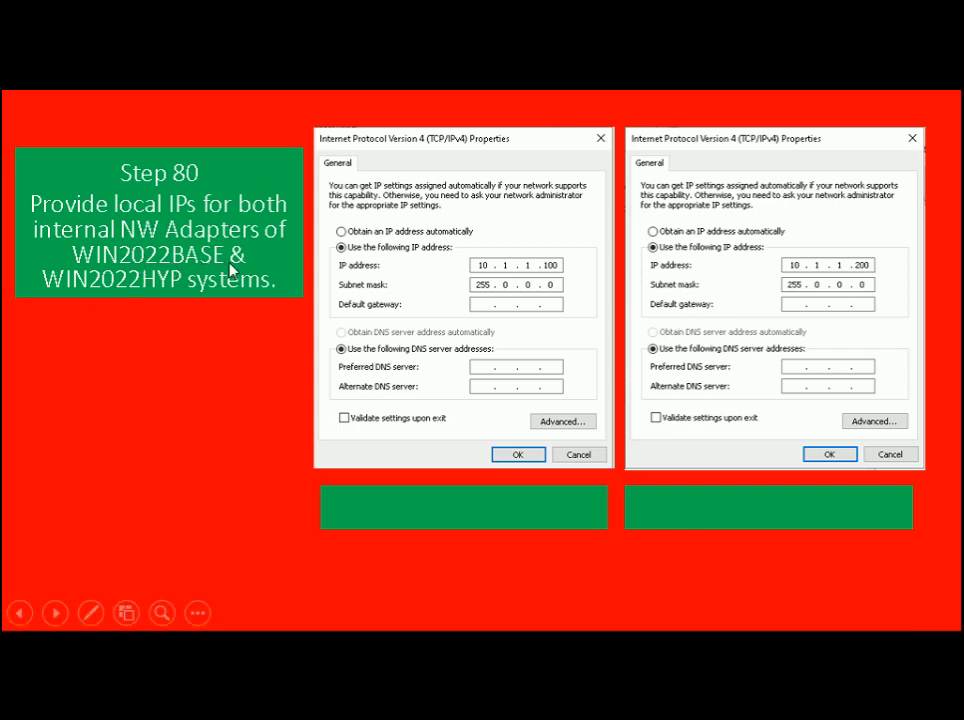
pyautogui.click(281, 279)
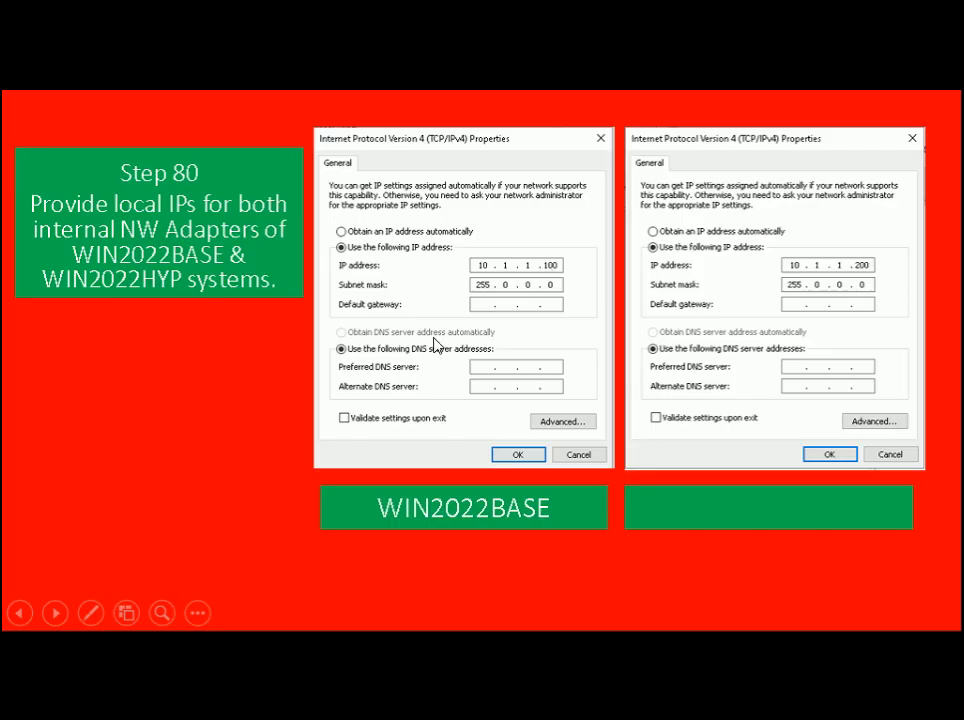
pyautogui.hotkey('alt', 'Tab')
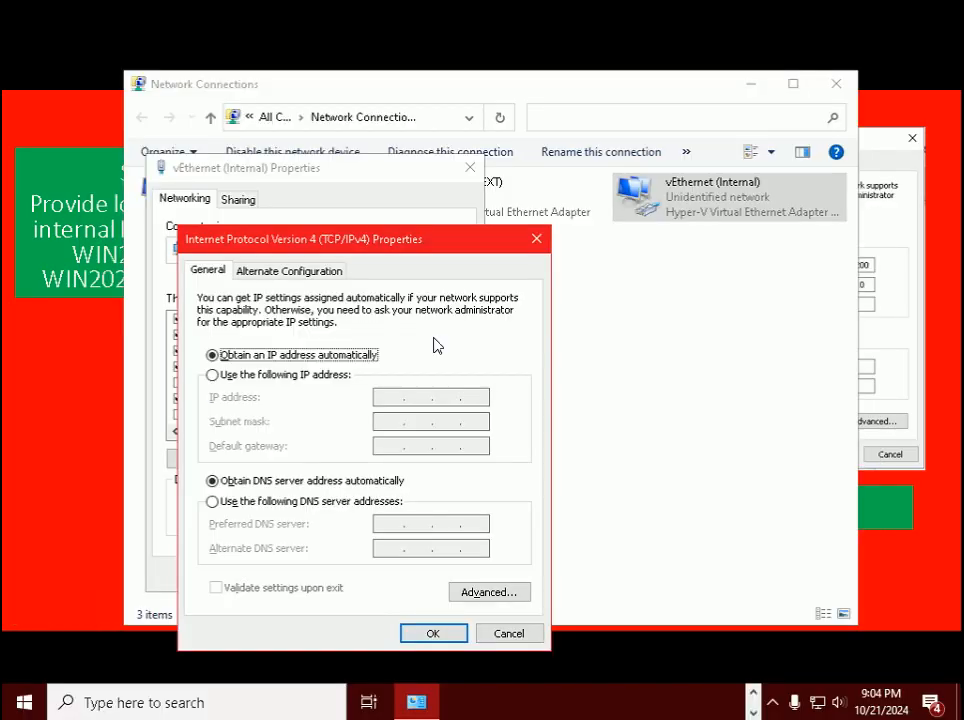
pyautogui.click(317, 376)
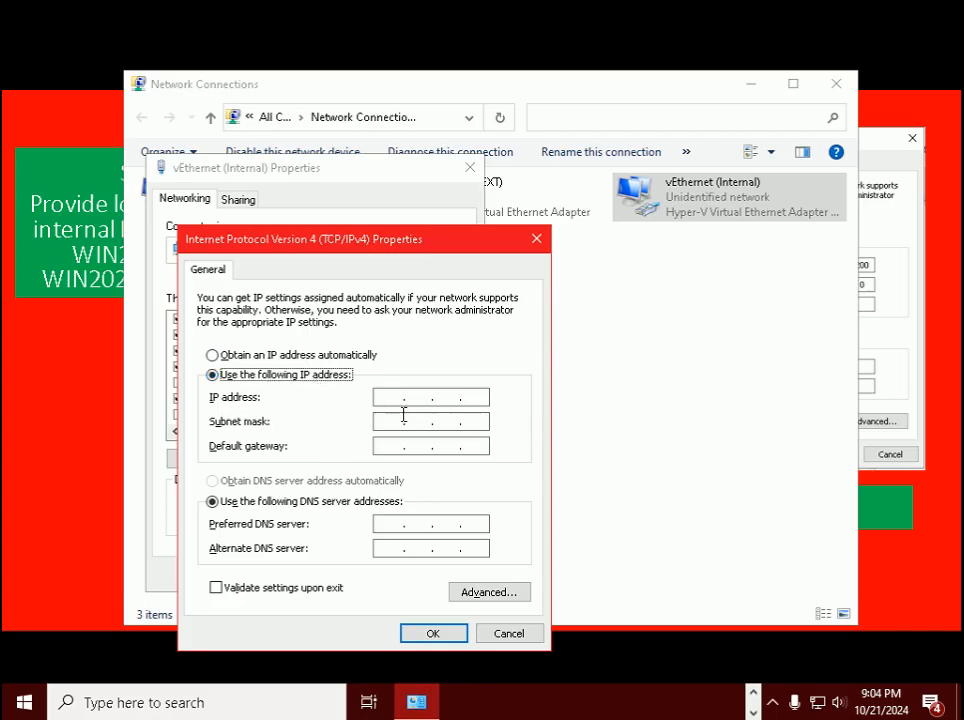
pyautogui.click(394, 399)
pyautogui.write('10.1.1.100')
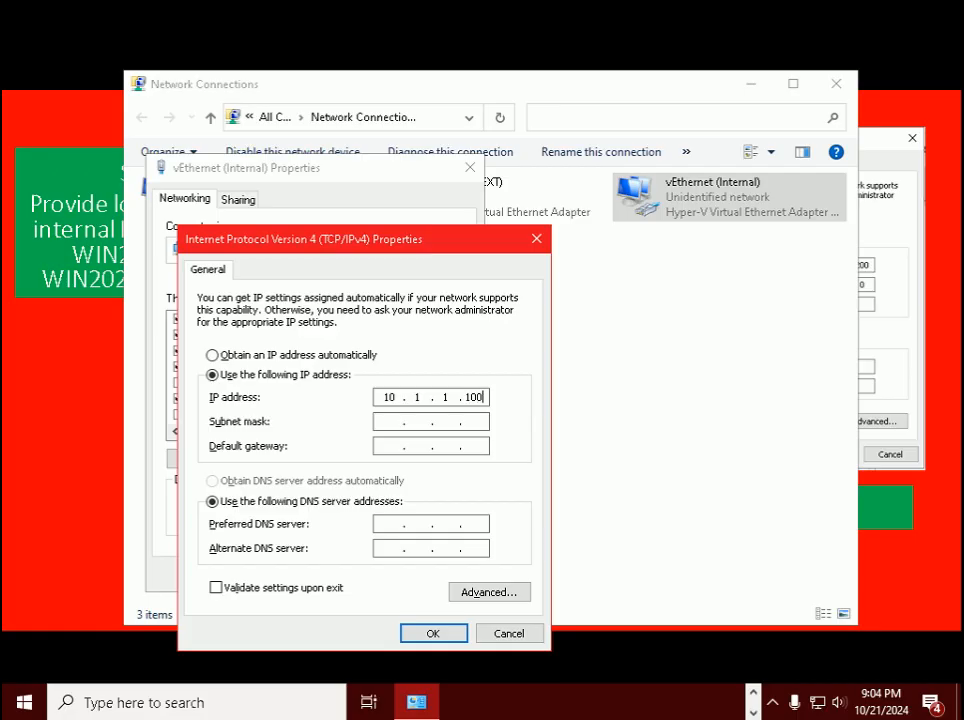
pyautogui.click(381, 421)
# - Confirm the IPv4 and adapter properties, then close Network Connections
pyautogui.click(441, 634)
pyautogui.click(378, 572)
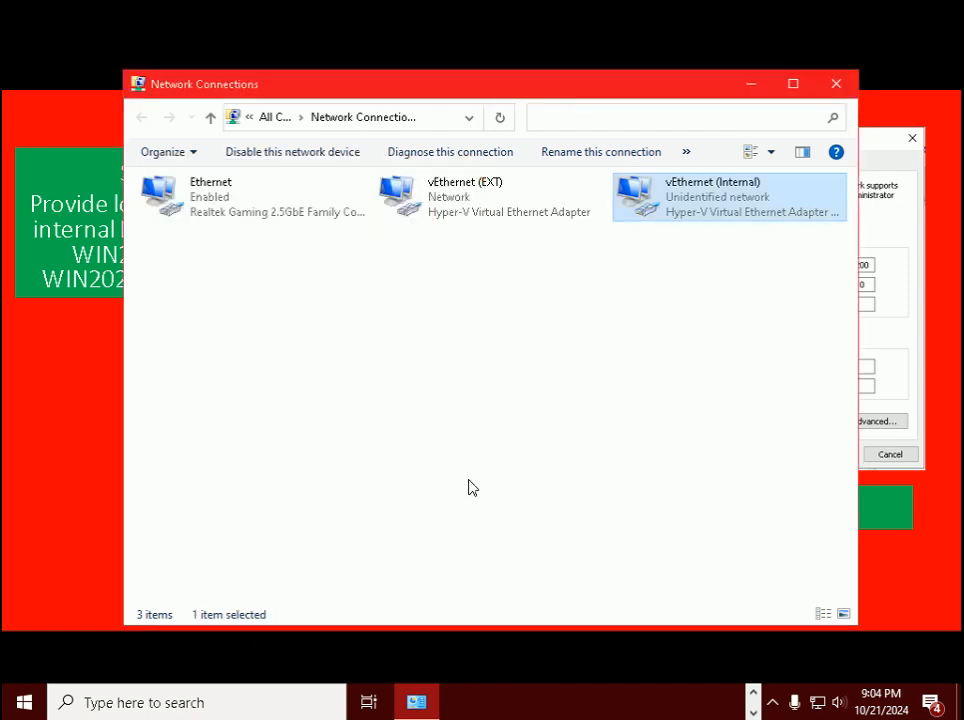
pyautogui.click(836, 83)
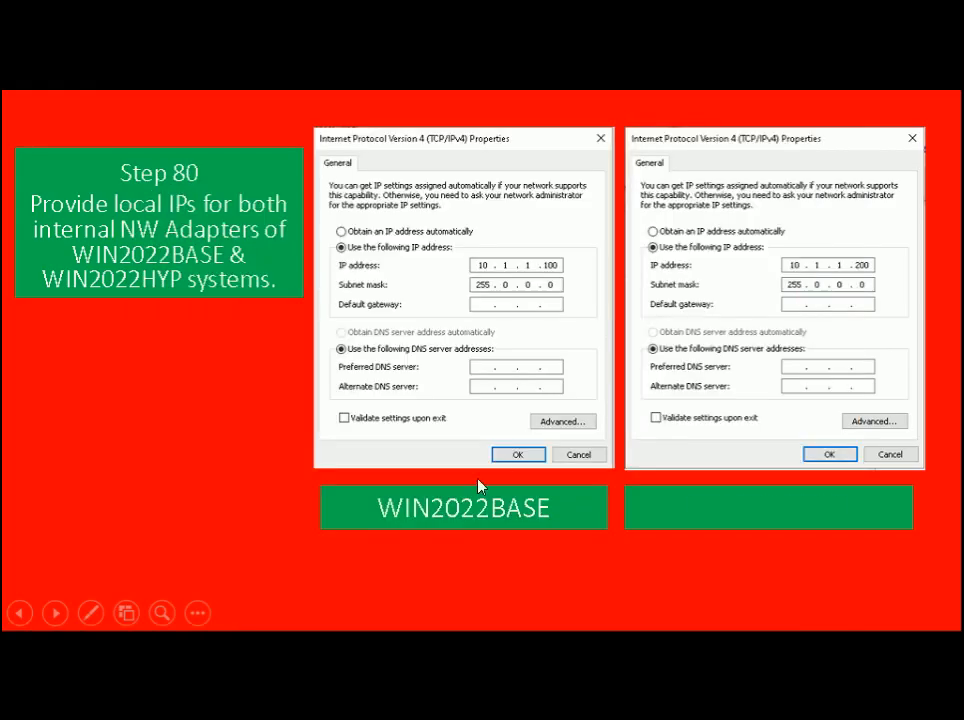
# - Note the WIN2022HYP label on the slide and switch to its VM window in full screen
pyautogui.click(480, 487)
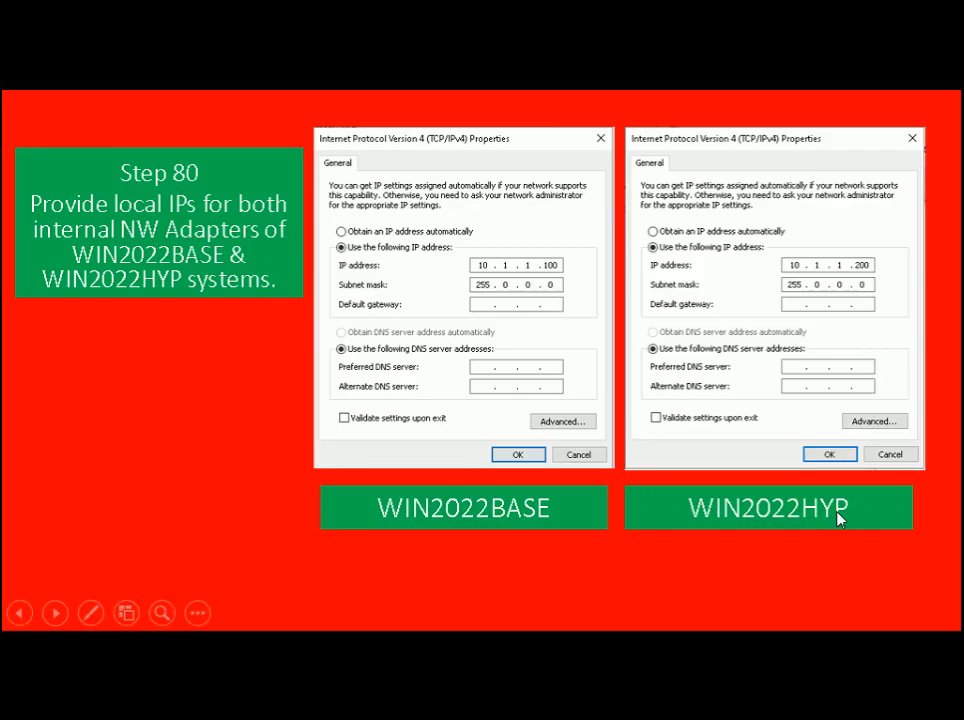
pyautogui.hotkey('alt', 'Tab')
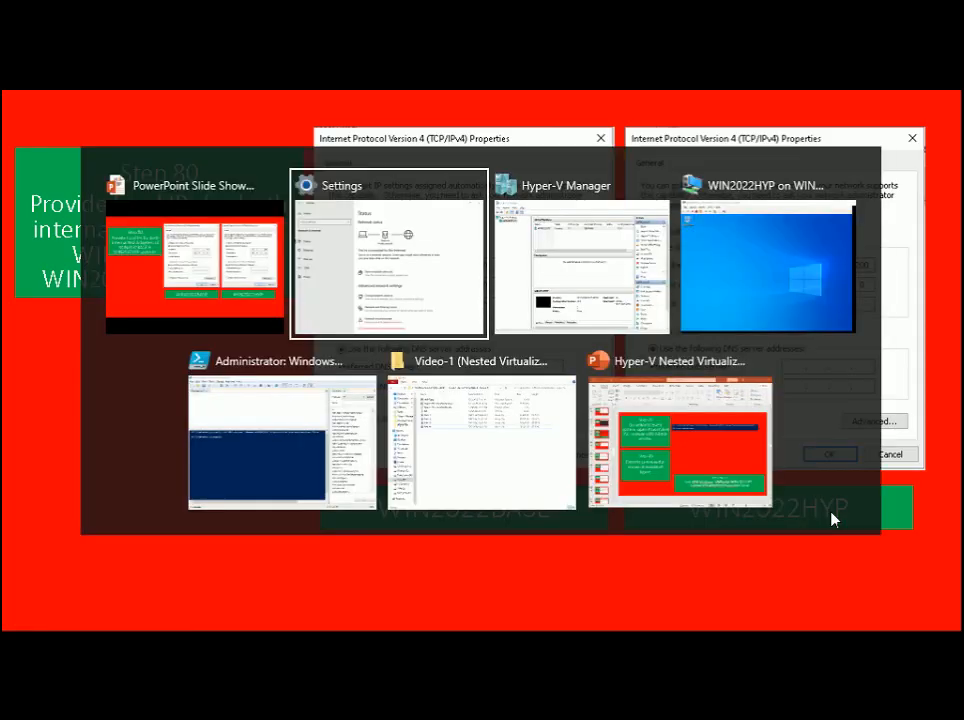
pyautogui.hotkey('alt', 'Tab')
pyautogui.hotkey('alt', 'Tab')
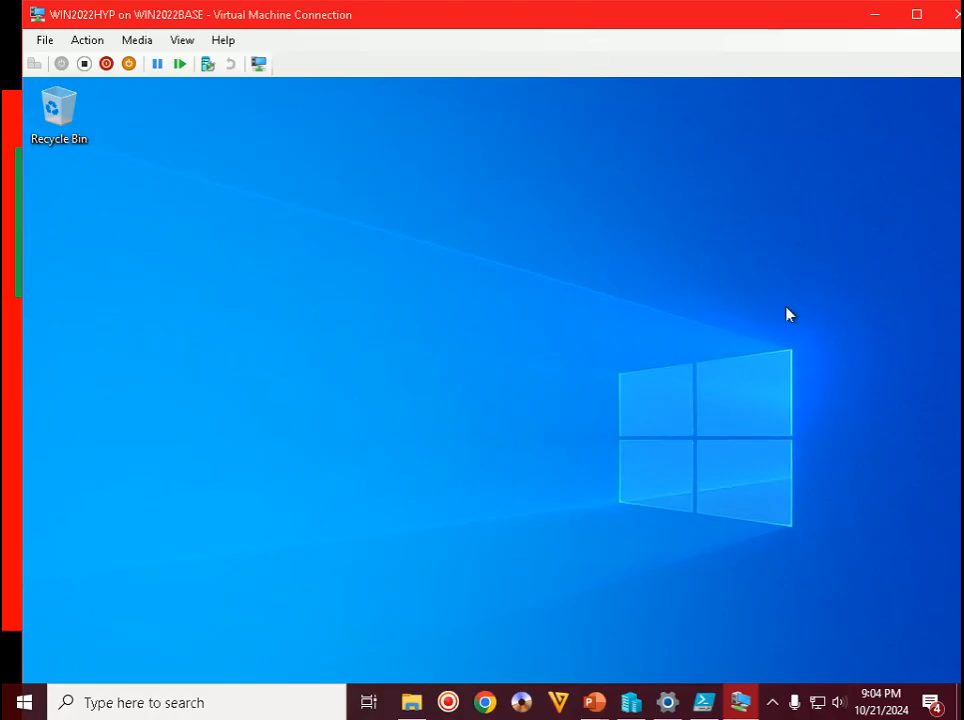
pyautogui.click(774, 707)
pyautogui.click(690, 498)
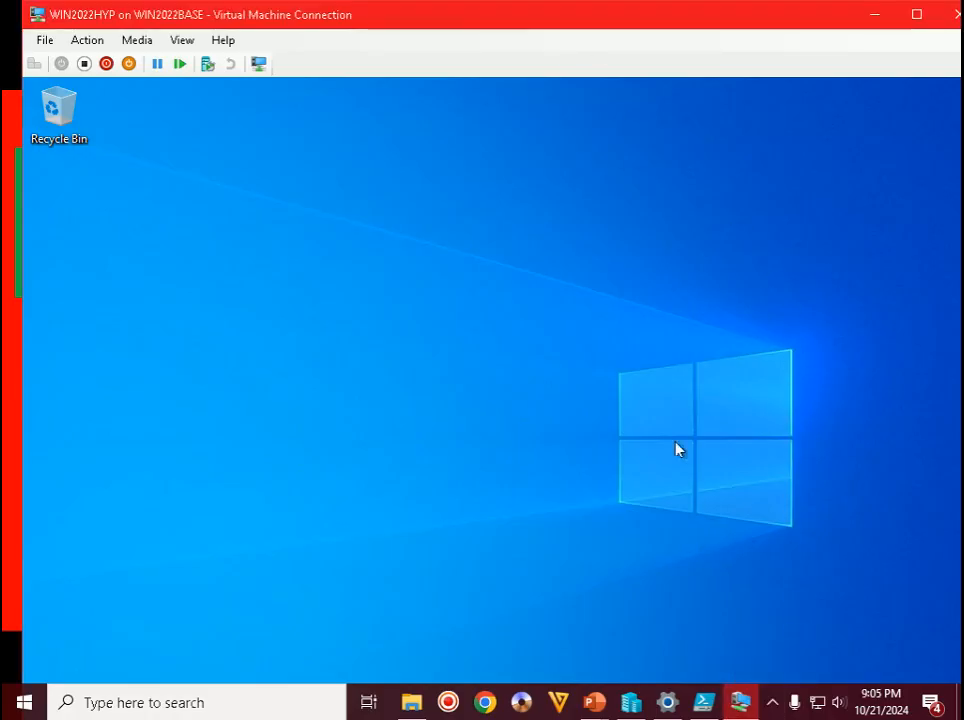
pyautogui.doubleClick(633, 13)
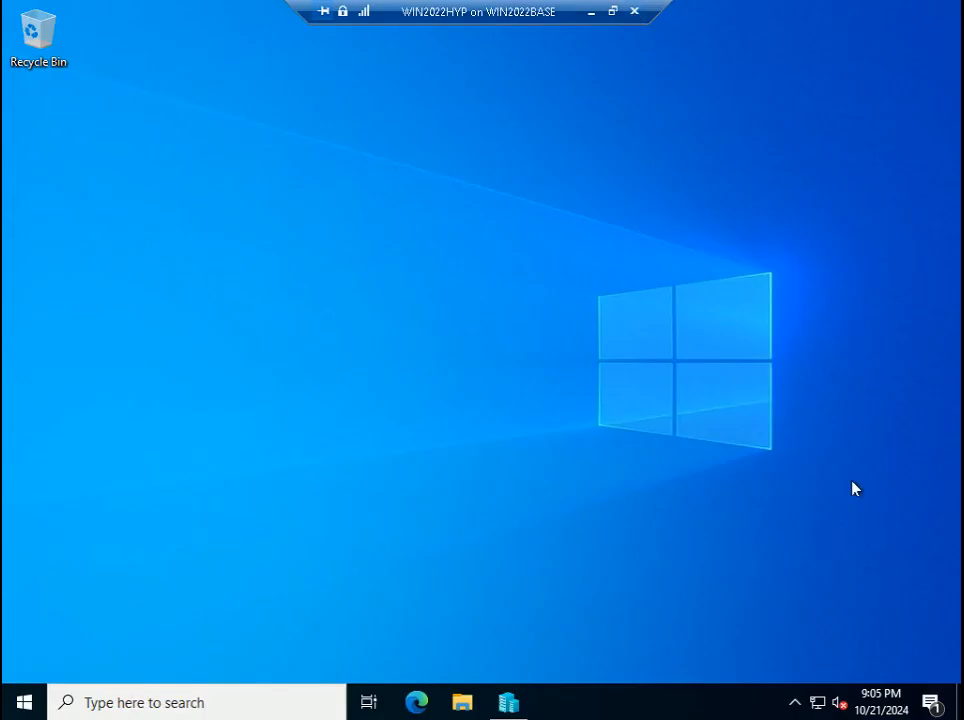
# - Open the guest's network adapter list from the network tray icon's Network & Internet settings
pyautogui.rightClick(818, 706)
pyautogui.click(786, 686)
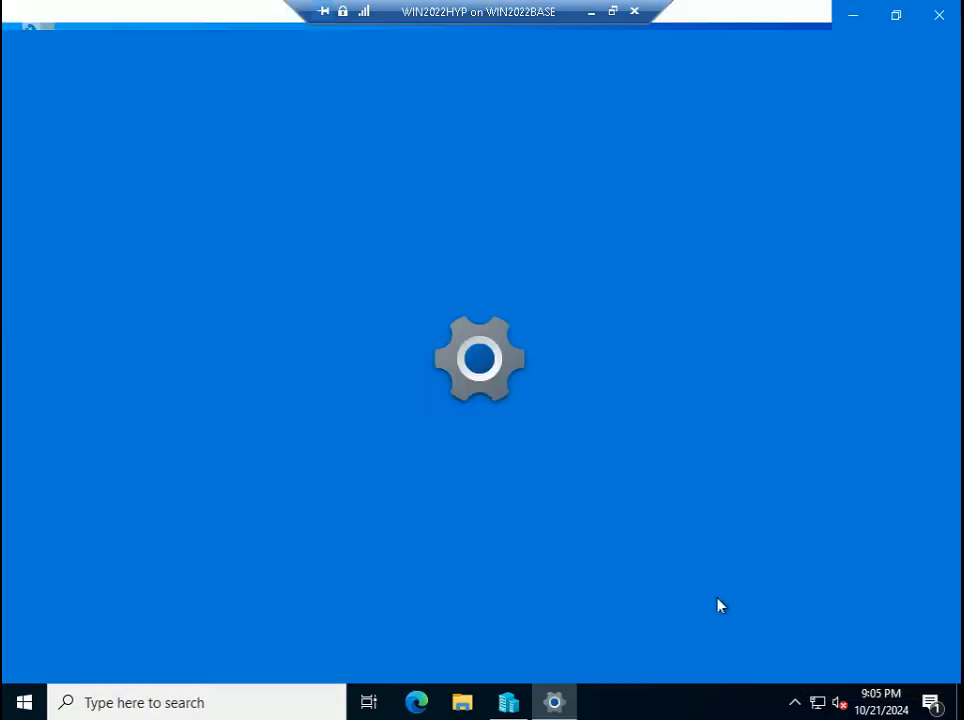
pyautogui.click(424, 510)
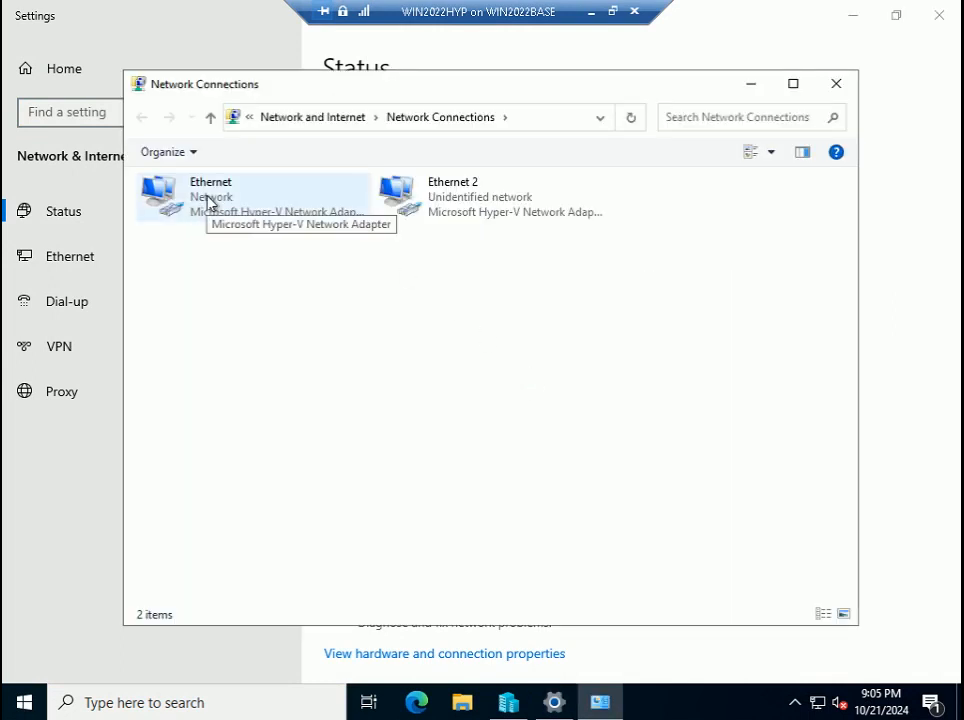
# - Untick IPv6 in the Ethernet 2 adapter properties
pyautogui.click(207, 203)
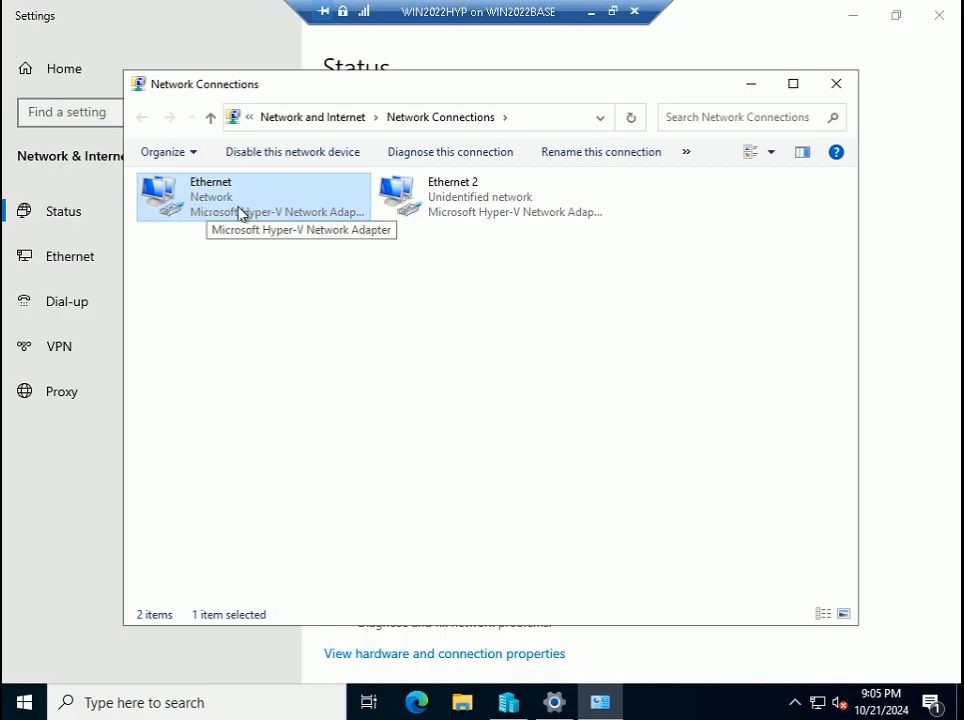
pyautogui.click(452, 195)
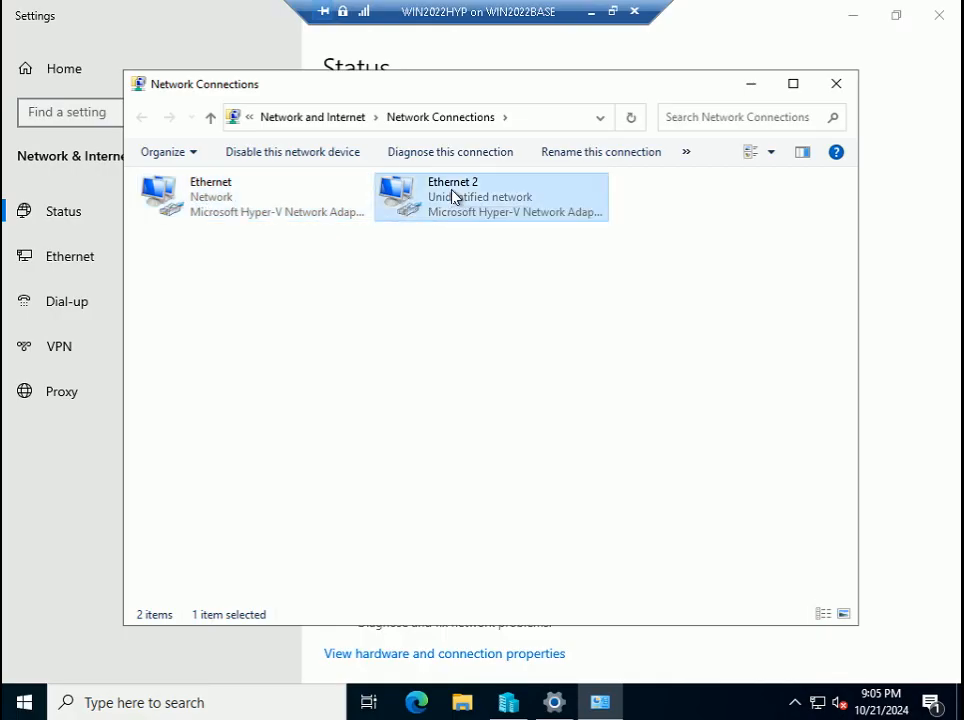
pyautogui.rightClick(452, 192)
pyautogui.click(505, 368)
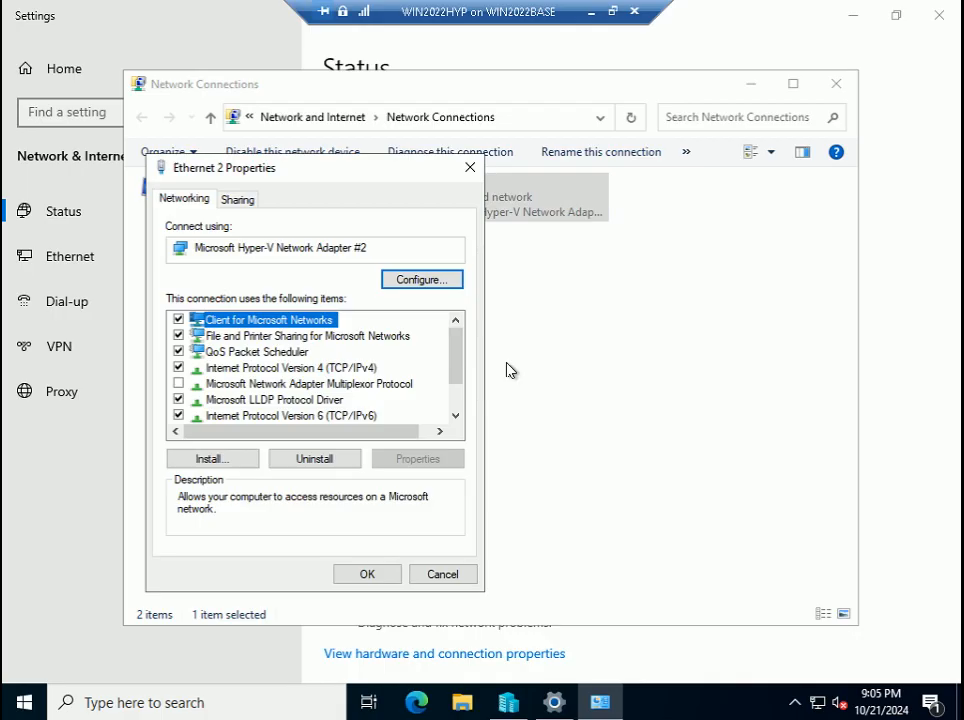
pyautogui.click(178, 415)
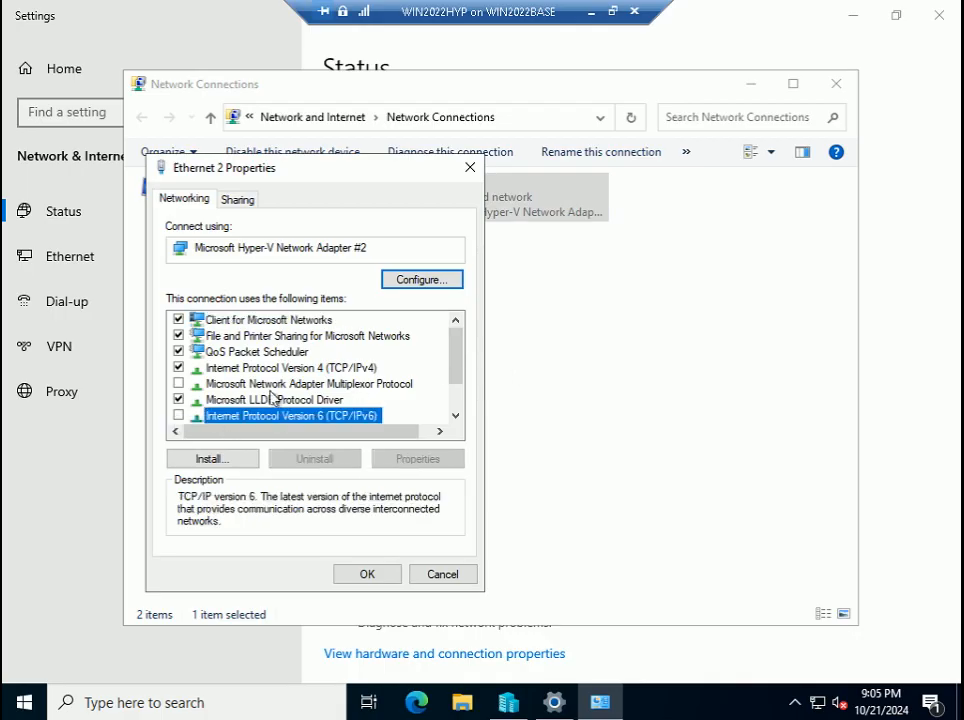
# - Open Ethernet 2's IPv4 settings, choose 'Use the following IP address', and exit full screen
pyautogui.click(368, 368)
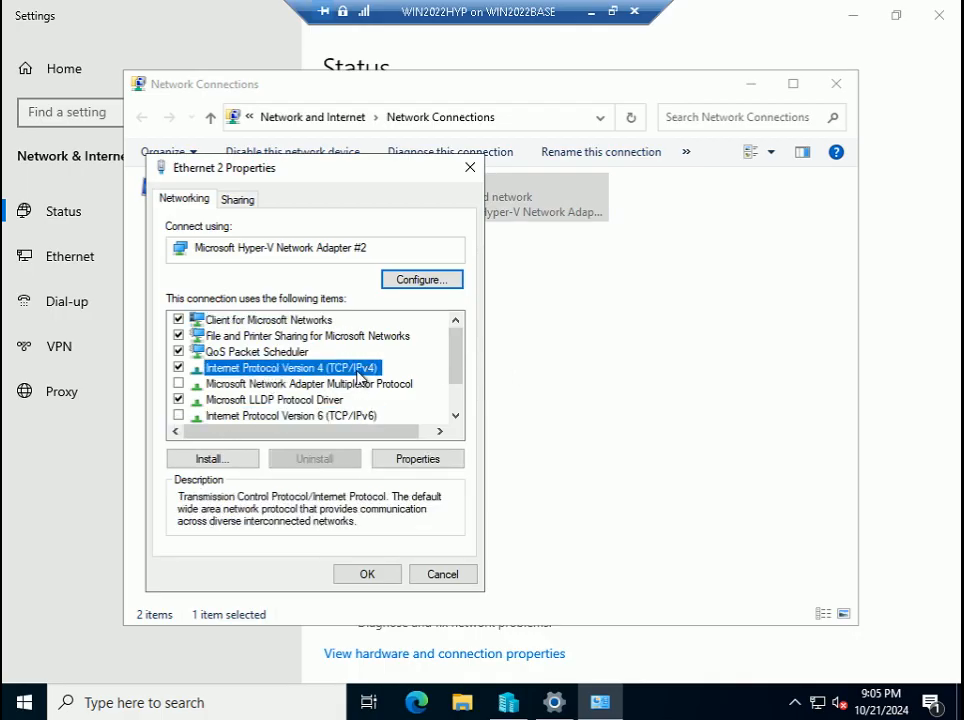
pyautogui.doubleClick(362, 371)
pyautogui.click(332, 378)
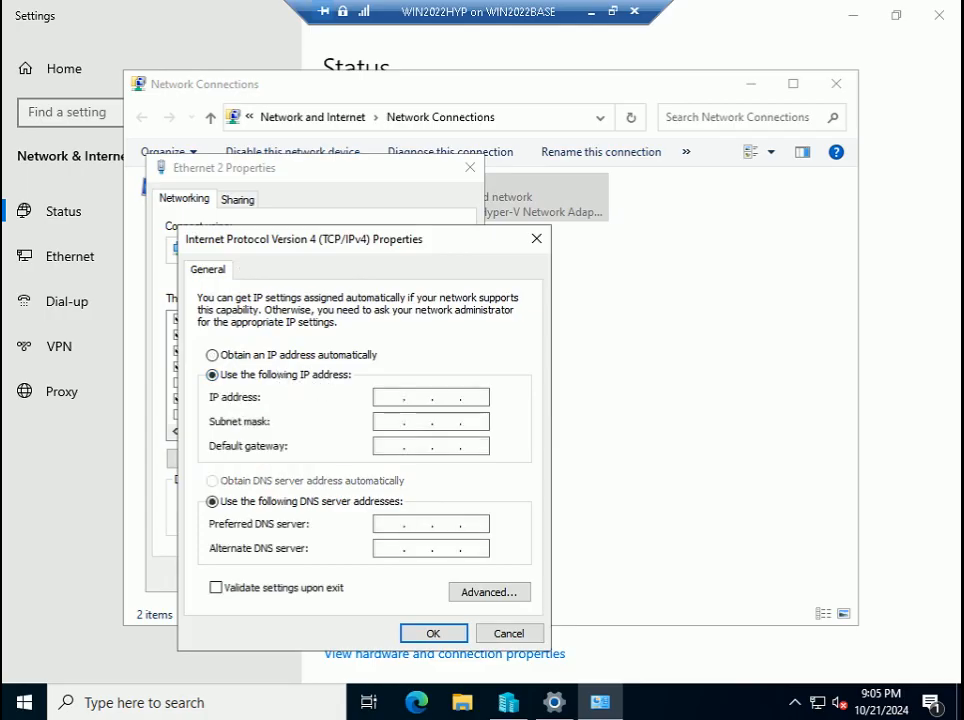
pyautogui.click(613, 11)
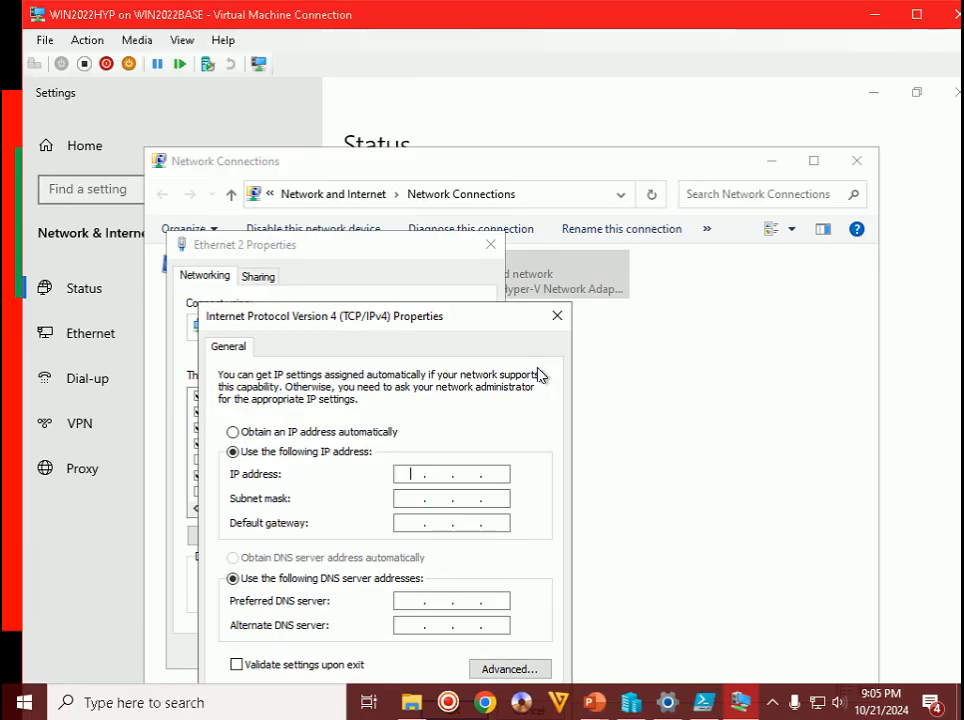
# - Check the target address on the slide, then enter 10.1.1.200 with subnet mask 255.0.0.0
pyautogui.moveTo(463, 327); pyautogui.dragTo(460, 226)
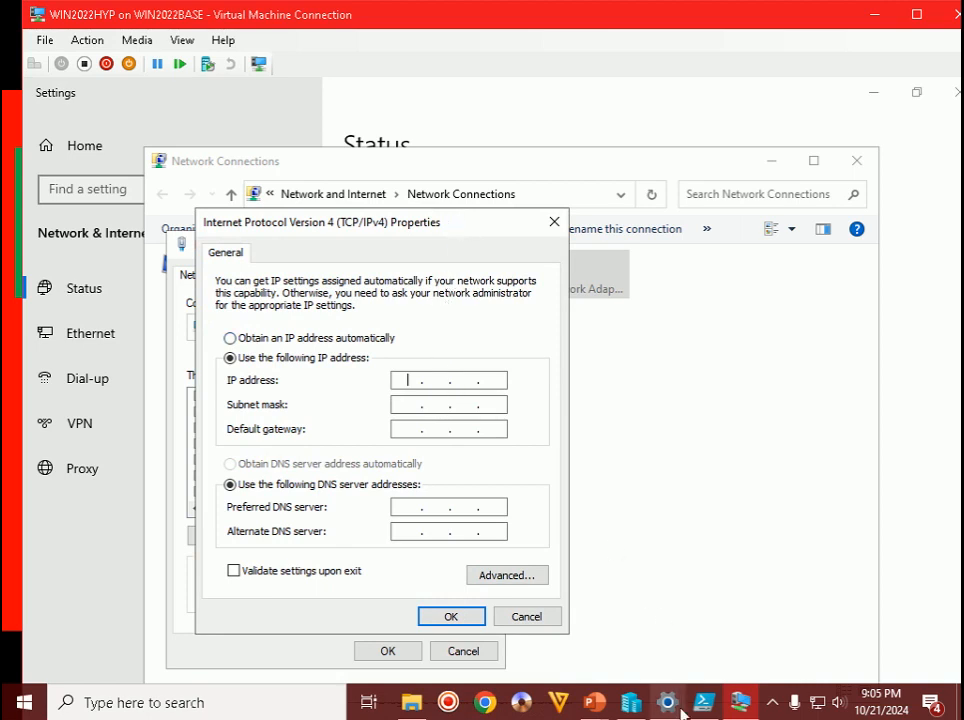
pyautogui.moveTo(594, 702)
pyautogui.click(712, 620)
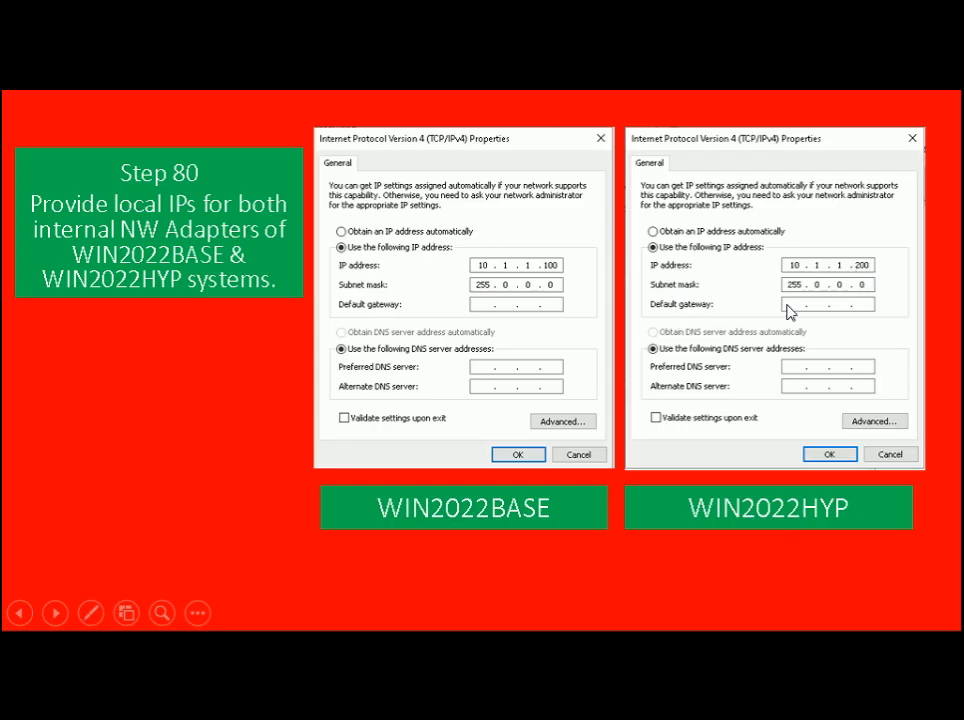
pyautogui.hotkey('alt', 'Tab')
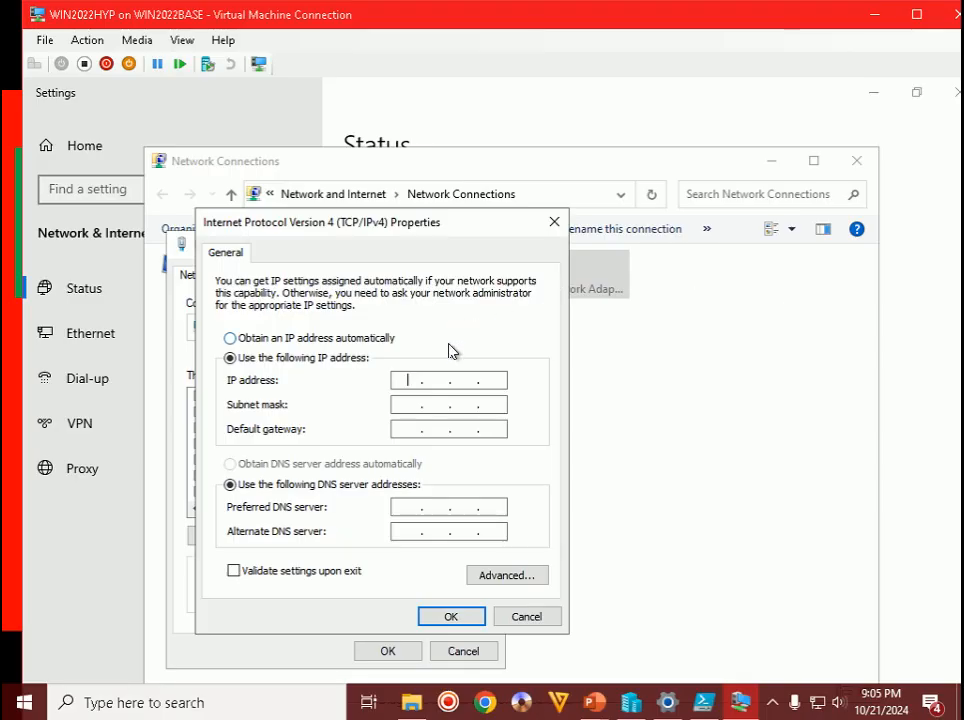
pyautogui.write('10.1.1.200')
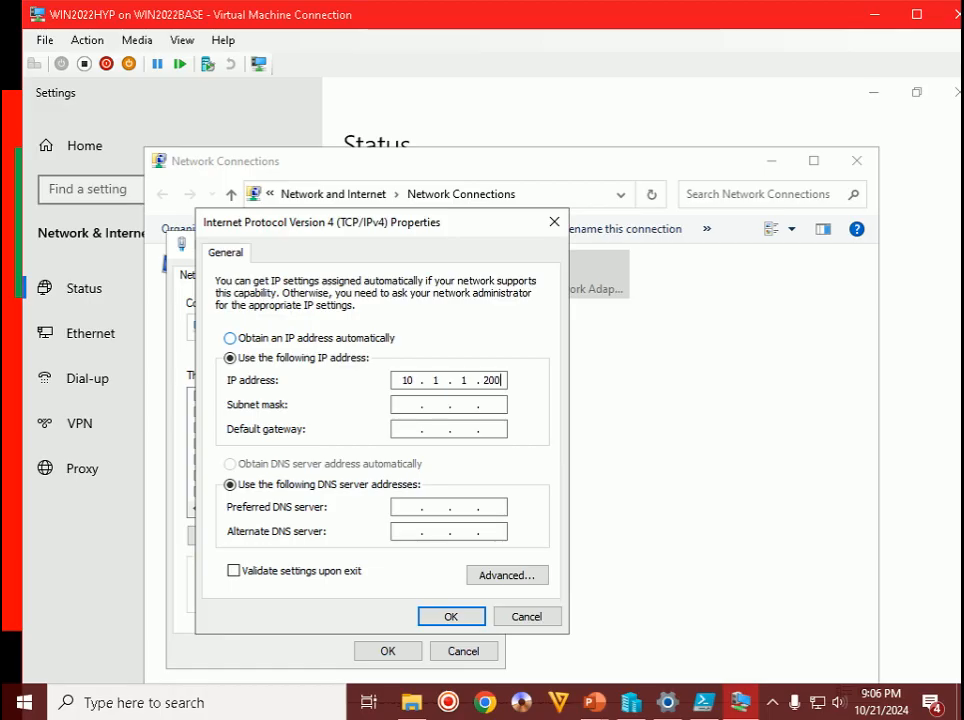
pyautogui.press('Tab')
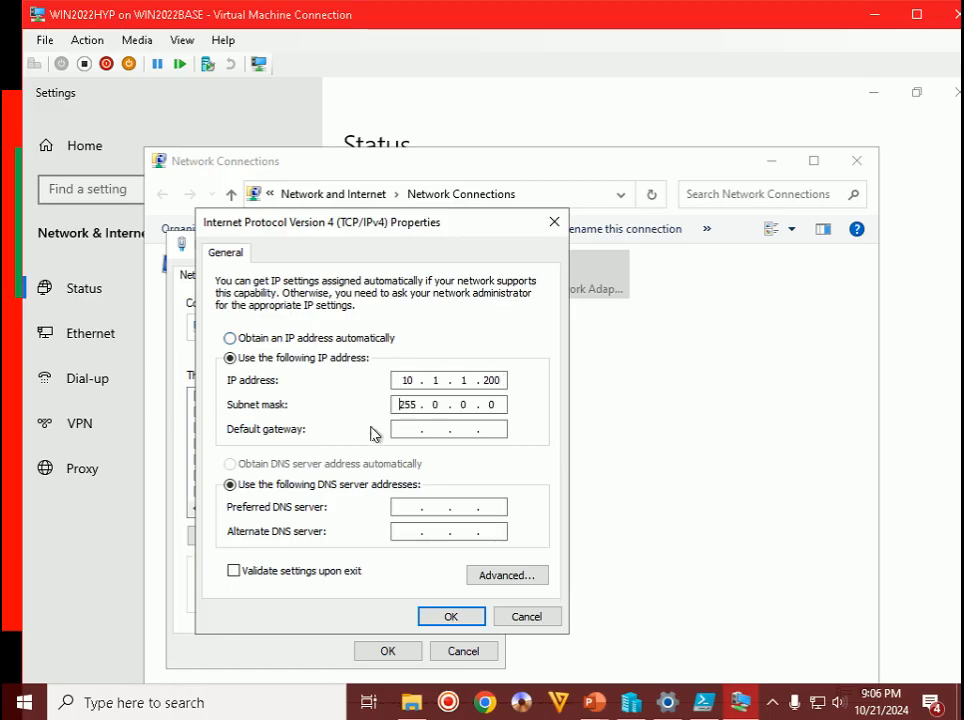
# - Confirm the Ethernet 2 settings and close the guest's Network Connections and Settings windows
pyautogui.click(473, 620)
pyautogui.click(402, 657)
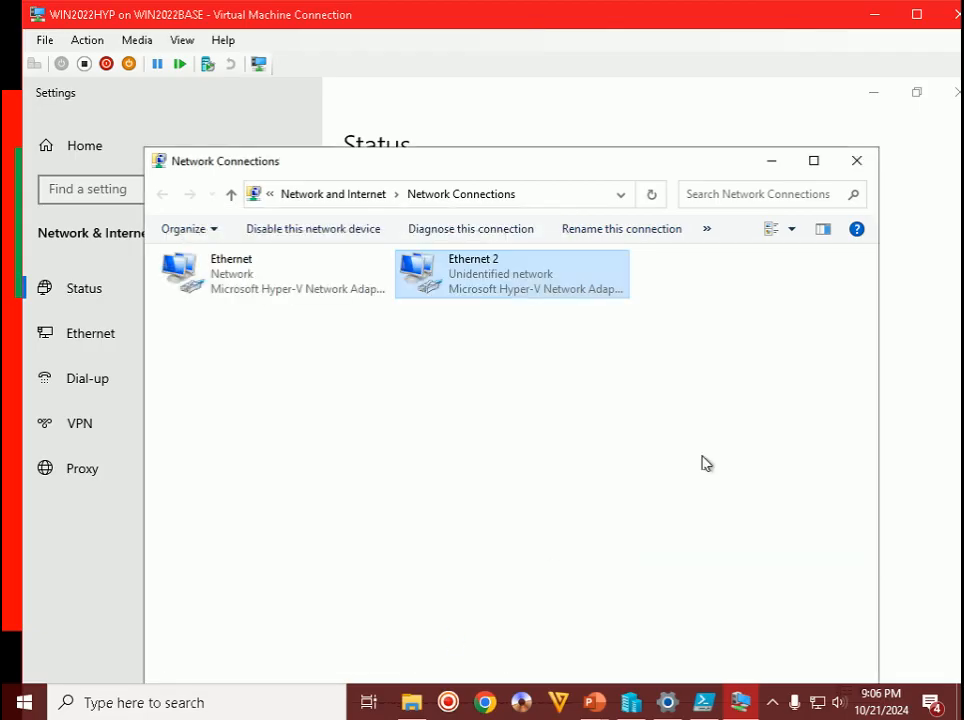
pyautogui.click(856, 160)
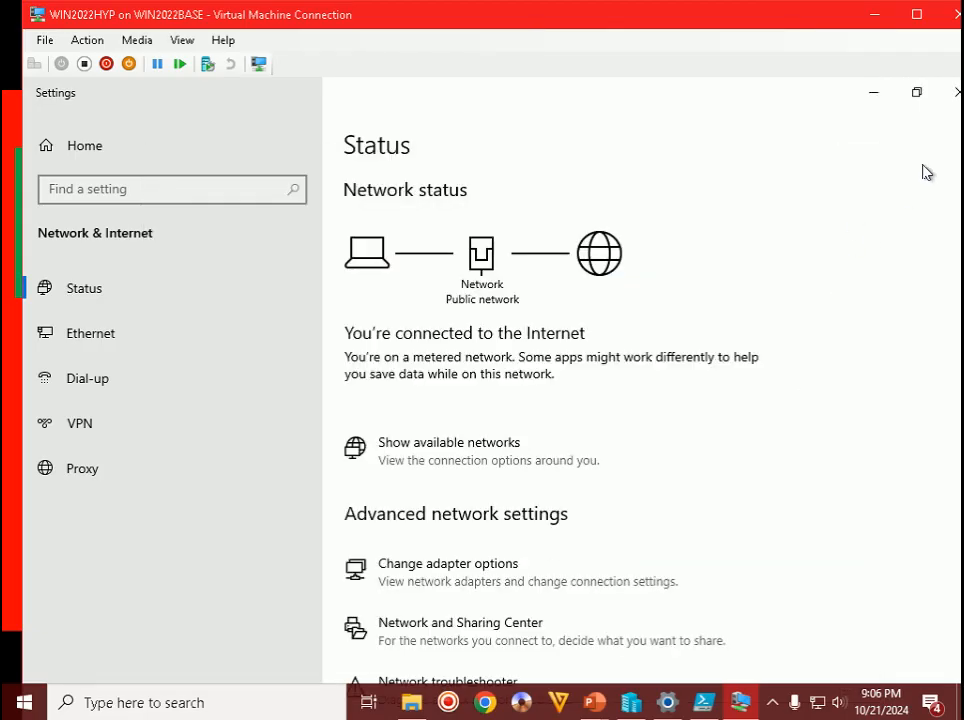
pyautogui.click(956, 92)
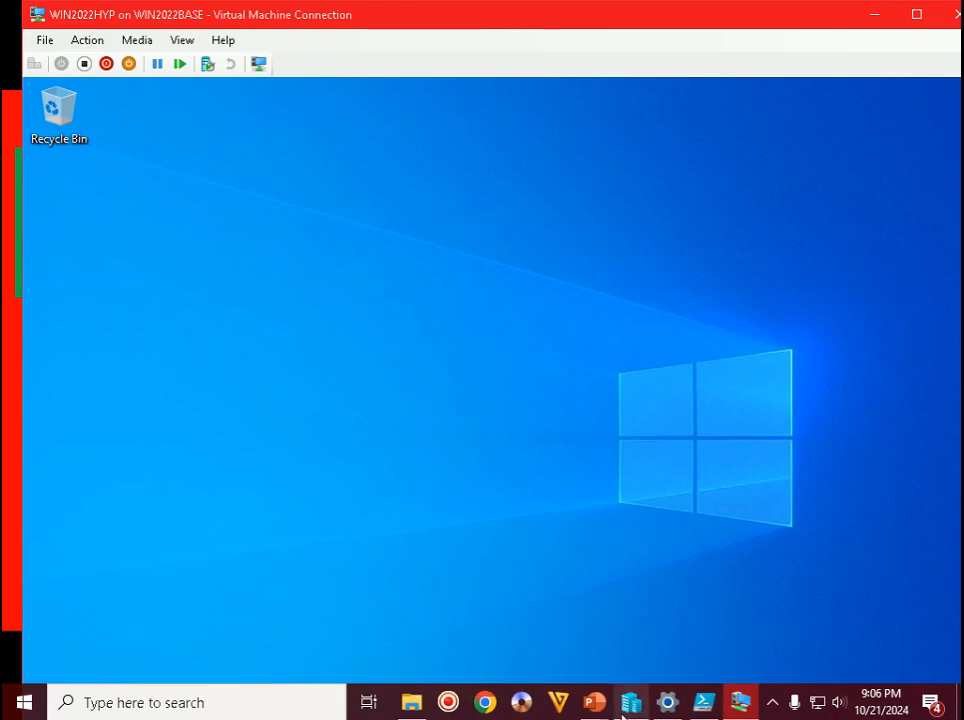
# - Return to the slide show and advance to the Step 81 Windows Defender Firewall slide
pyautogui.moveTo(596, 712)
pyautogui.click(701, 637)
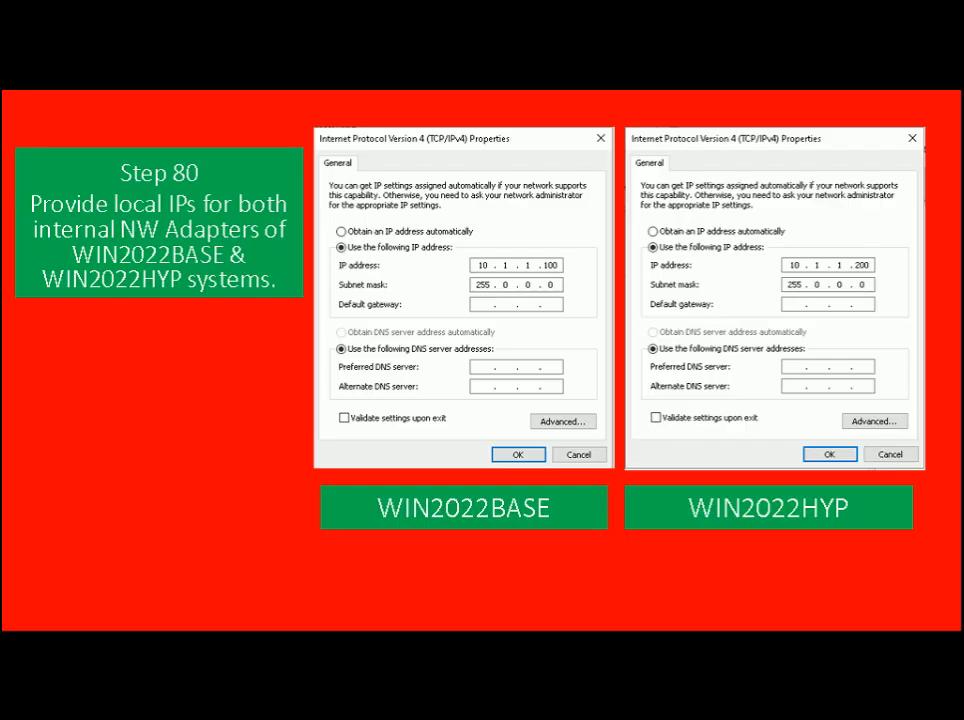
pyautogui.press('Right')
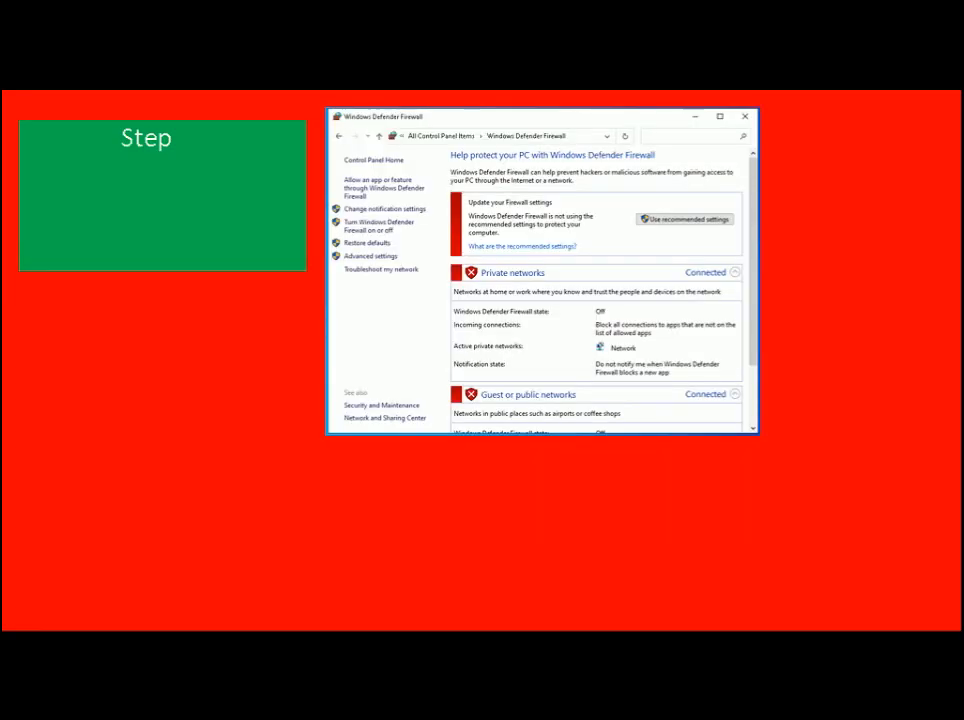
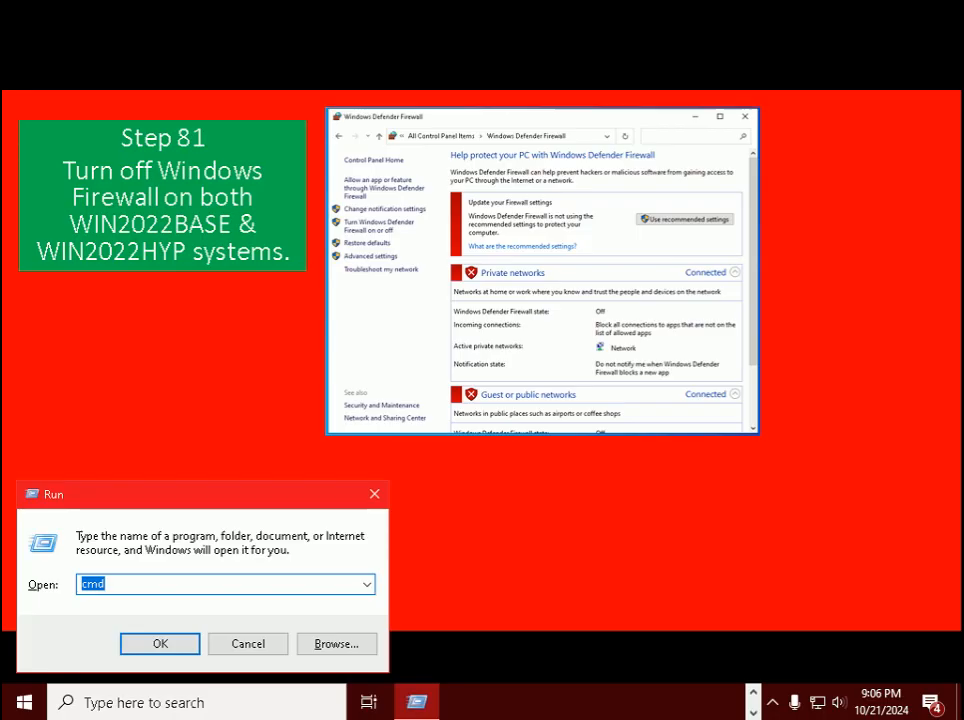
# - Launch Control Panel with the control command, then switch to the WIN2022HYP VM window
pyautogui.write('cintr')
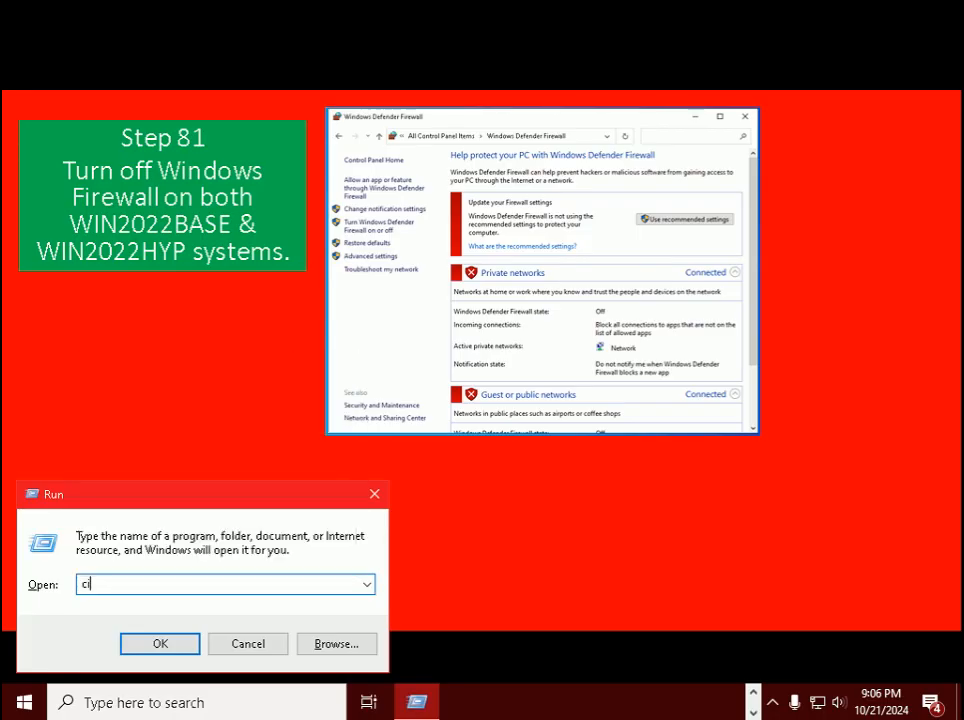
pyautogui.write('ol')
pyautogui.press('Return')
pyautogui.press('Return')
pyautogui.write('con')
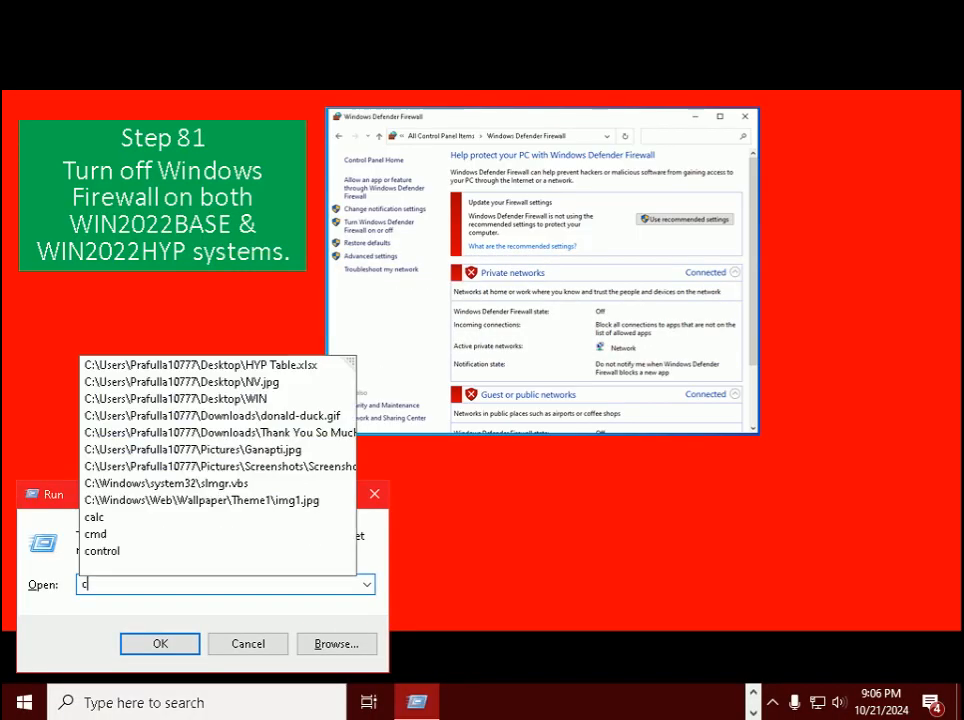
pyautogui.write('trol')
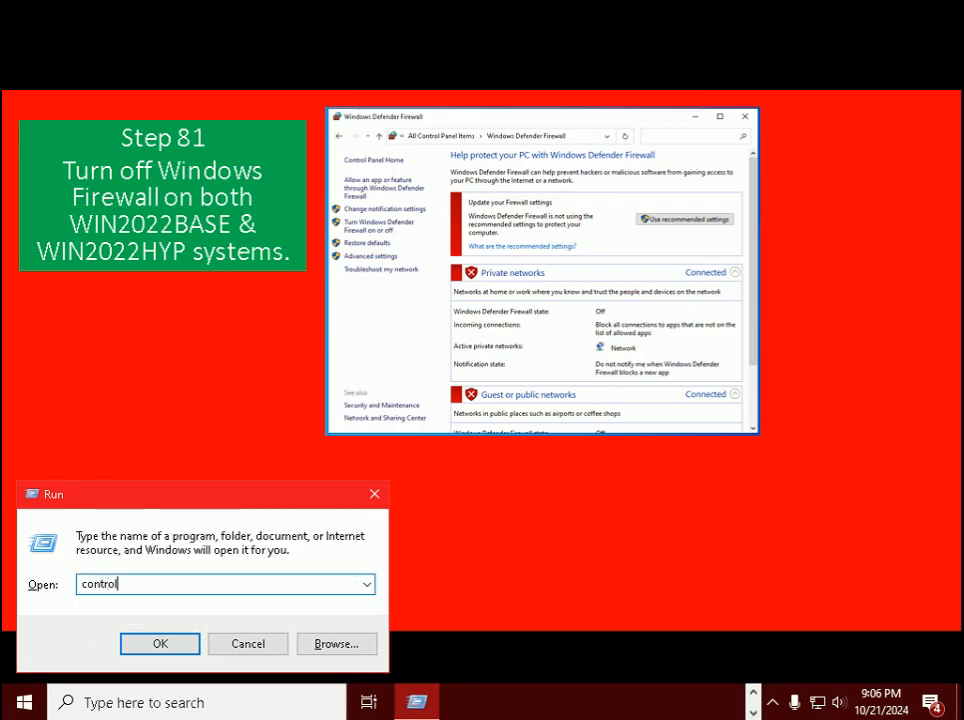
pyautogui.press('Return')
pyautogui.click(251, 490)
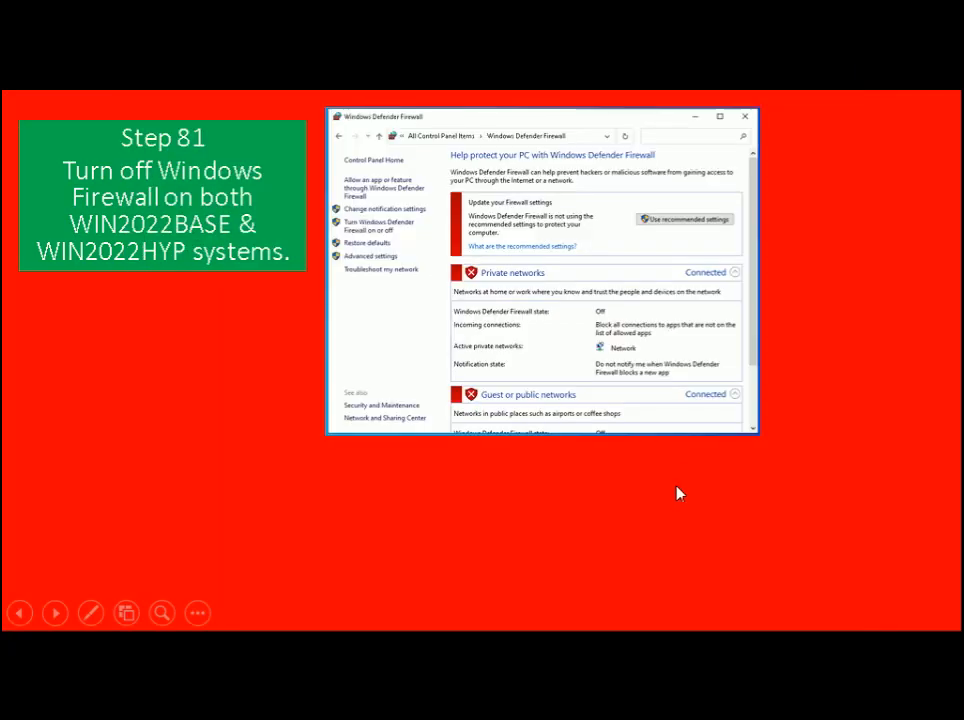
pyautogui.hotkey('alt', 'Tab')
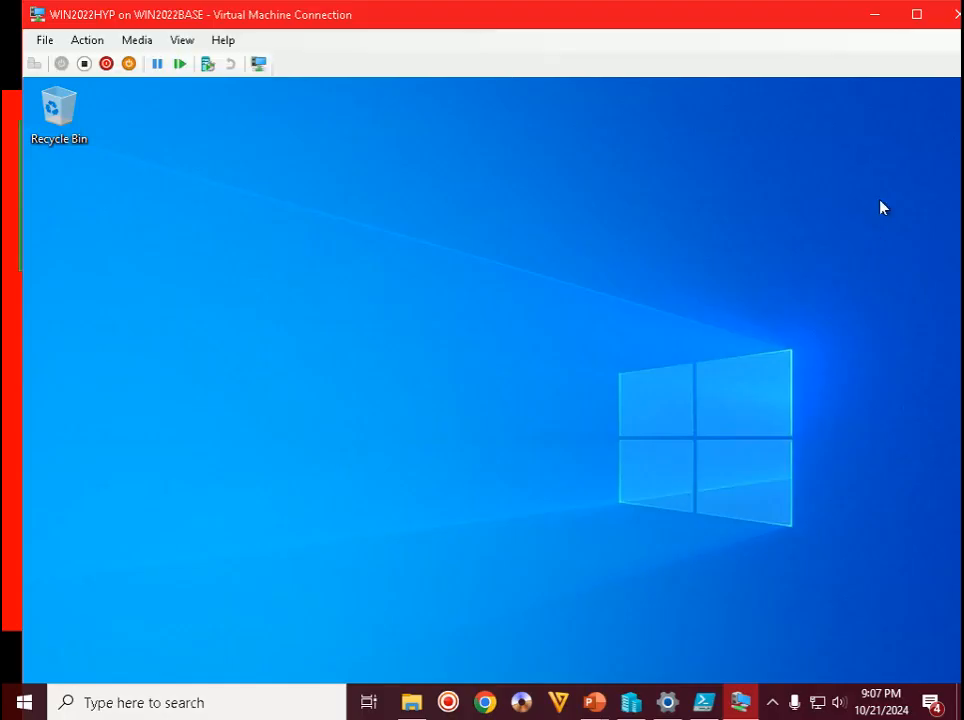
# - Maximize the VM and open its Control Panel in Small icons view
pyautogui.click(916, 14)
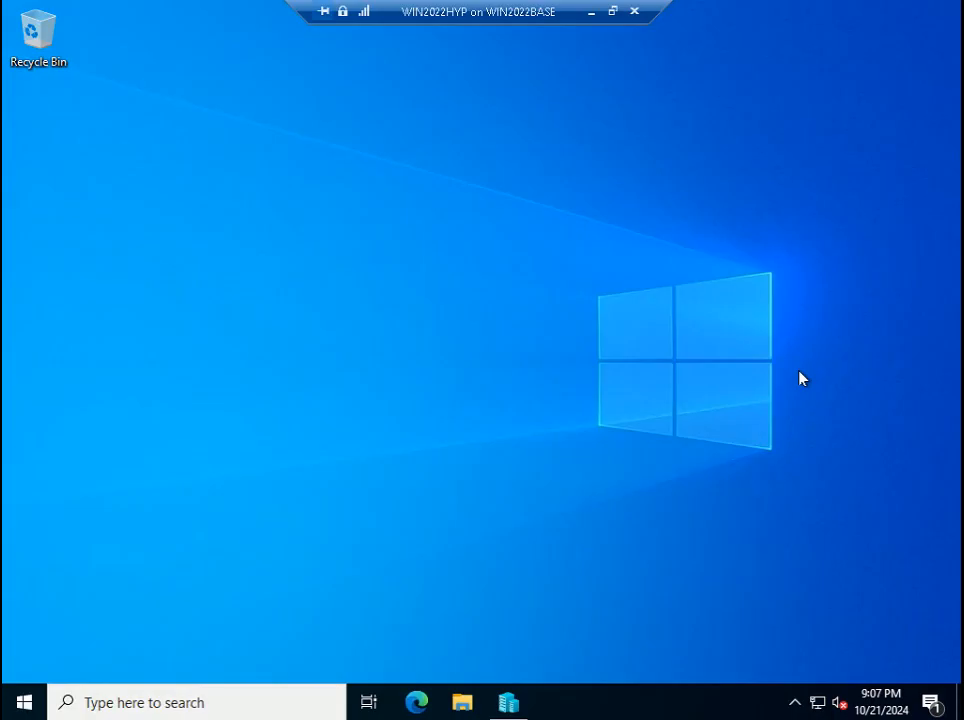
pyautogui.press('super+r')
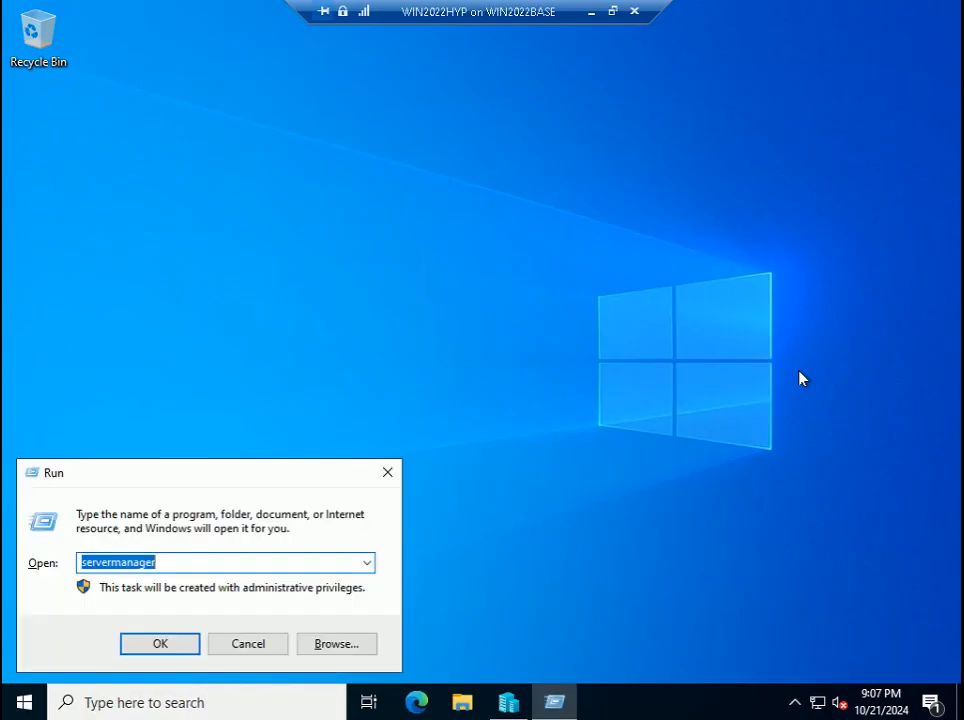
pyautogui.write('control')
pyautogui.press('Return')
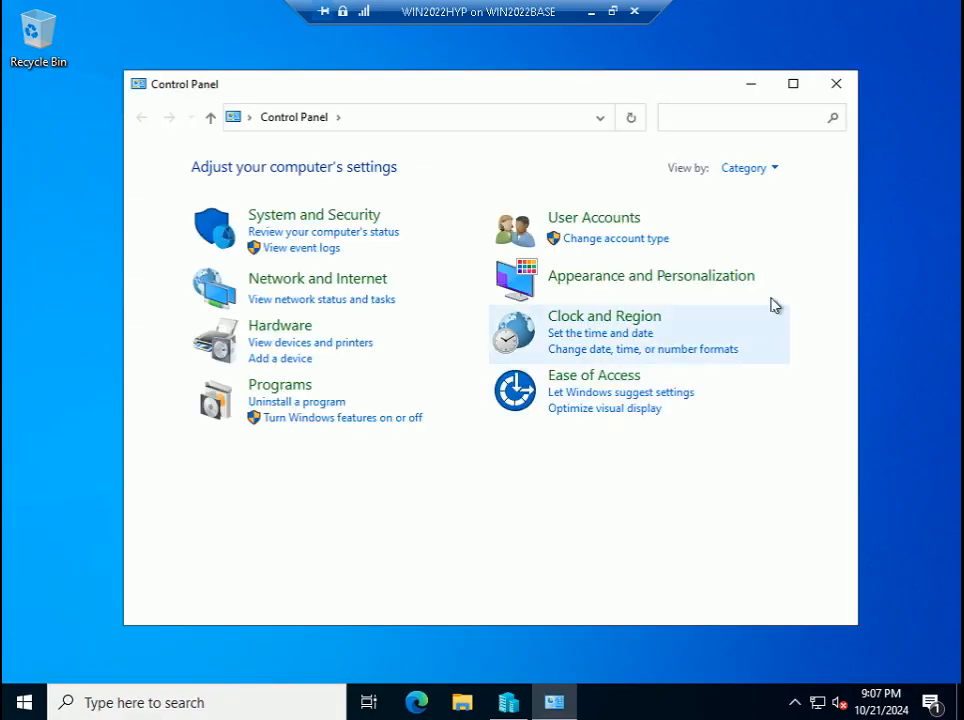
pyautogui.click(776, 169)
pyautogui.click(768, 244)
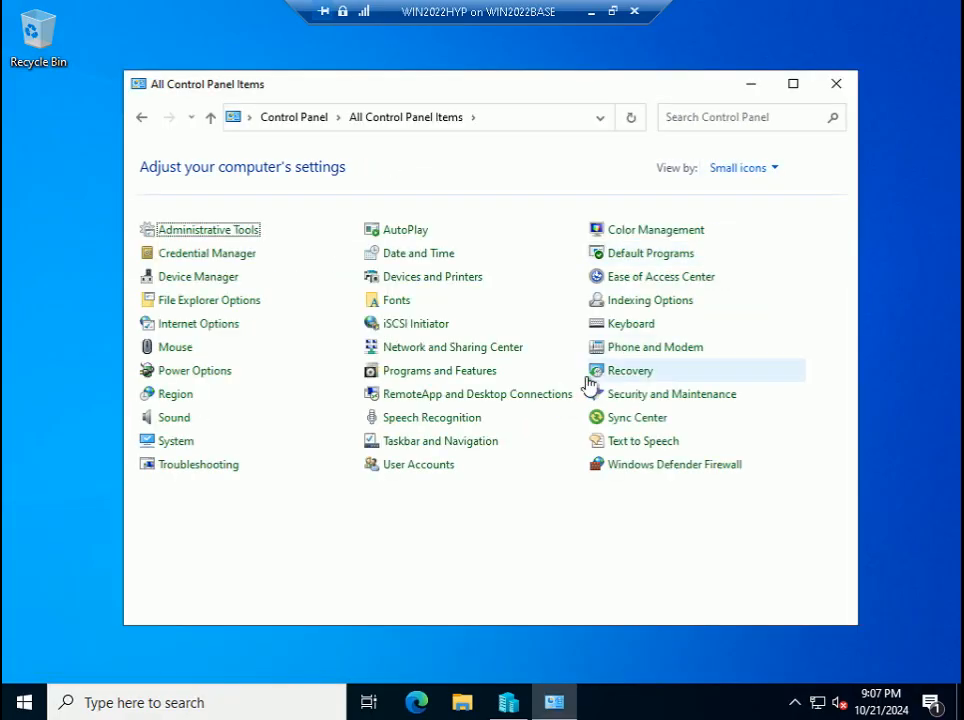
# - Turn off Windows Defender Firewall for private and public networks, then close and minimize the VM
pyautogui.click(665, 466)
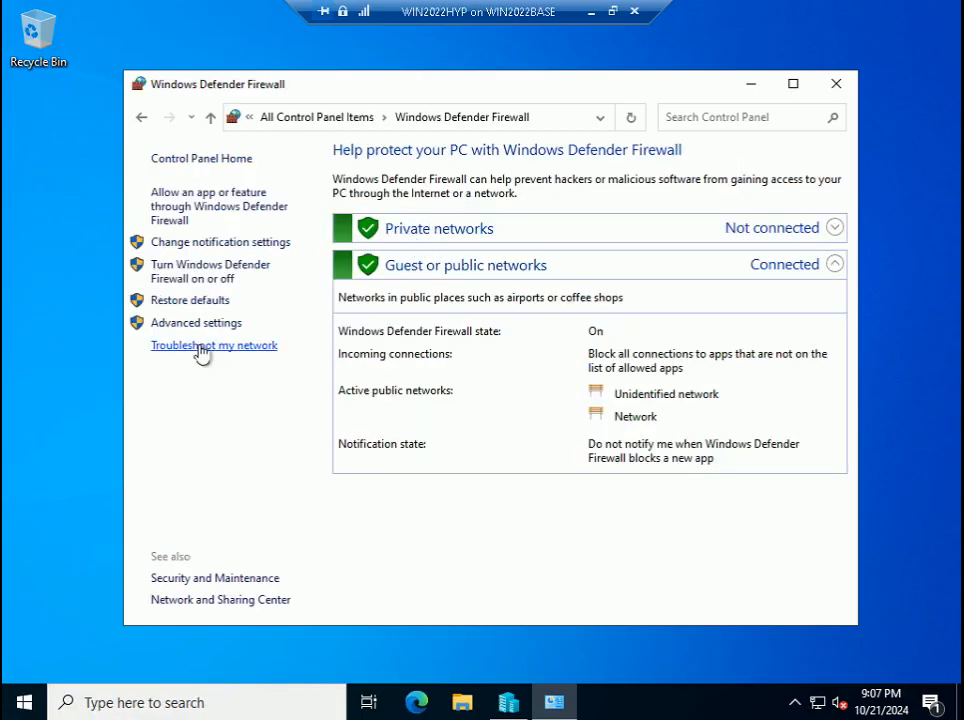
pyautogui.click(198, 275)
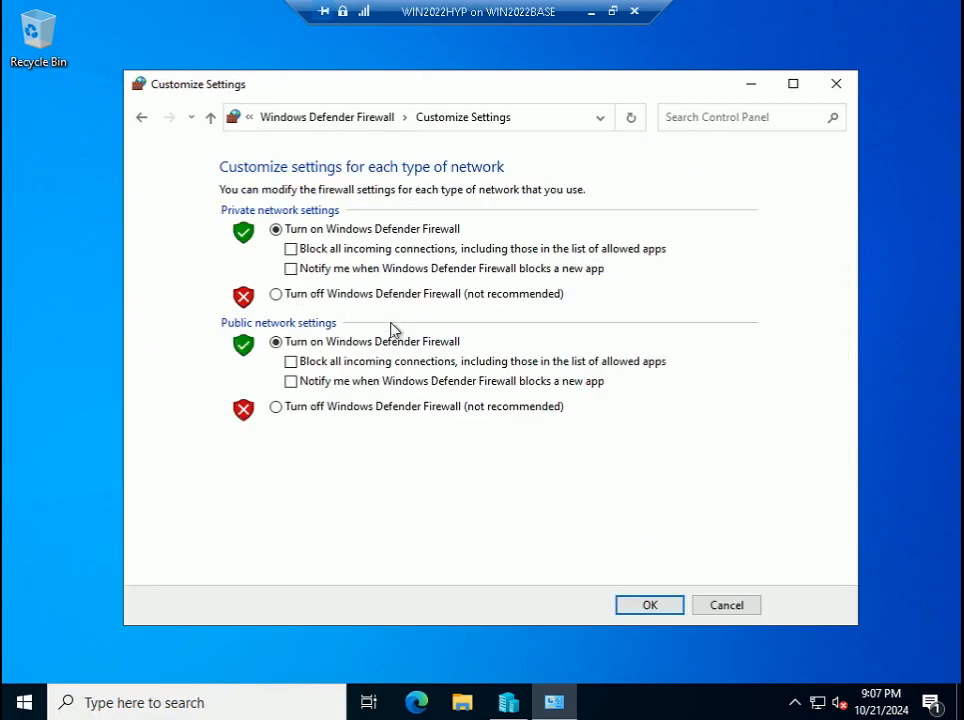
pyautogui.click(325, 296)
pyautogui.click(308, 410)
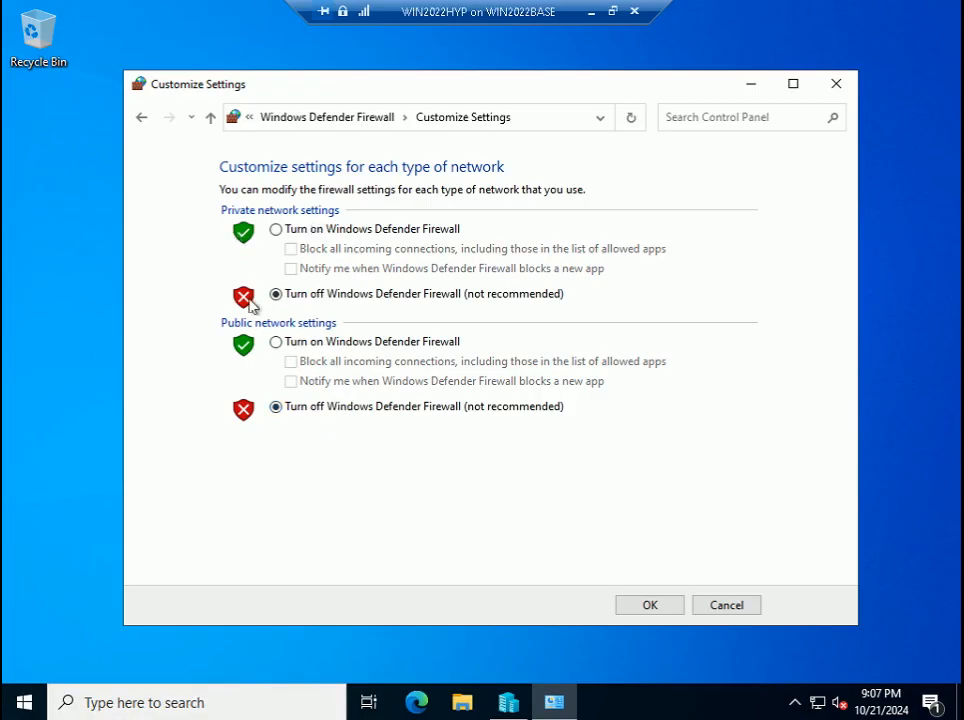
pyautogui.click(629, 597)
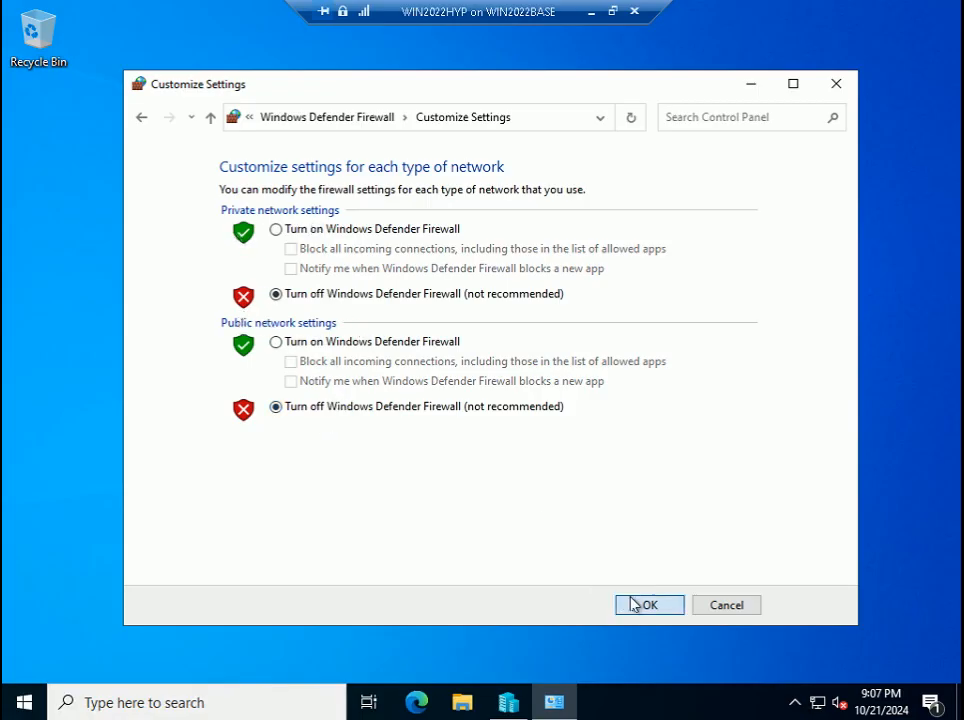
pyautogui.click(843, 88)
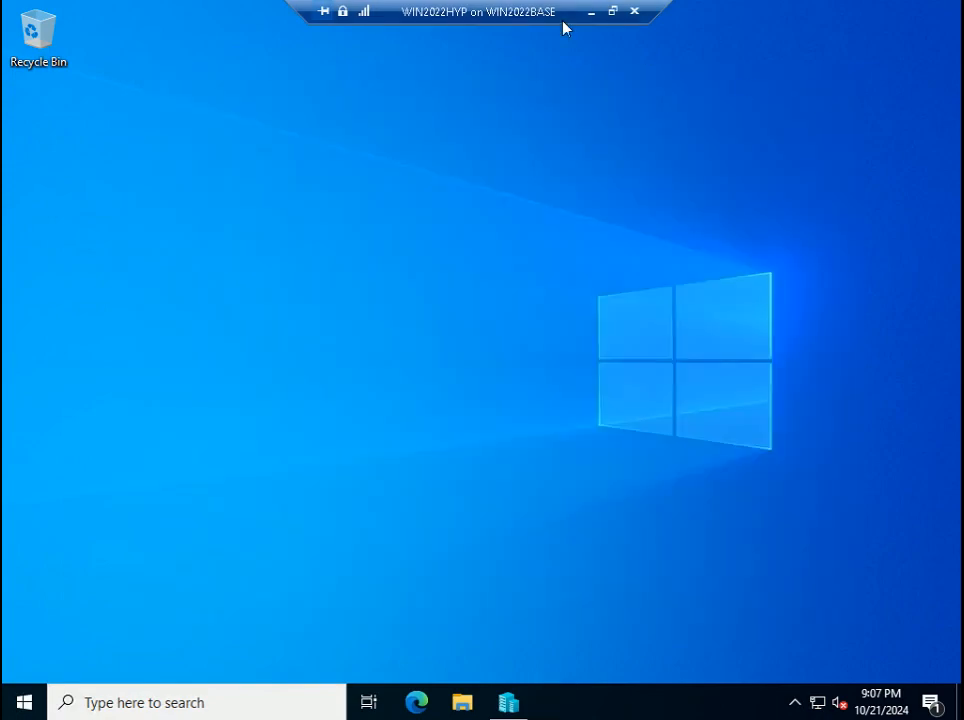
pyautogui.click(591, 13)
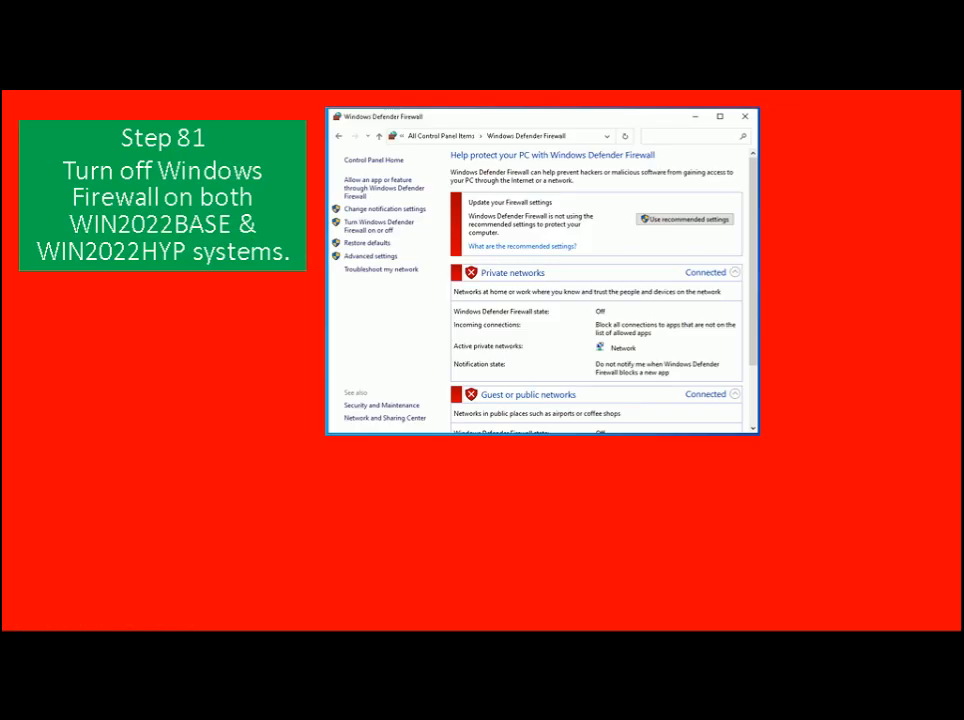
# - Advance the slide show from Step 81 to the Step 82 ping-test slide
pyautogui.press('Right')
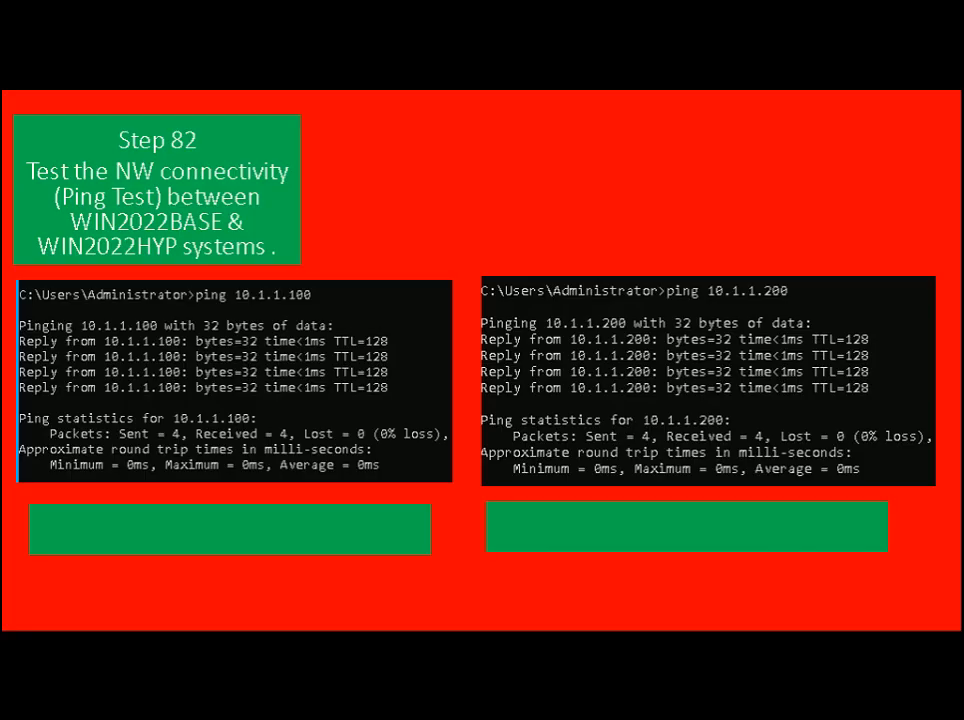
# - Open Command Prompt on the host, run ipconfig, and clear the console
pyautogui.press('super+r')
pyautogui.write('cmd')
pyautogui.press('Return')
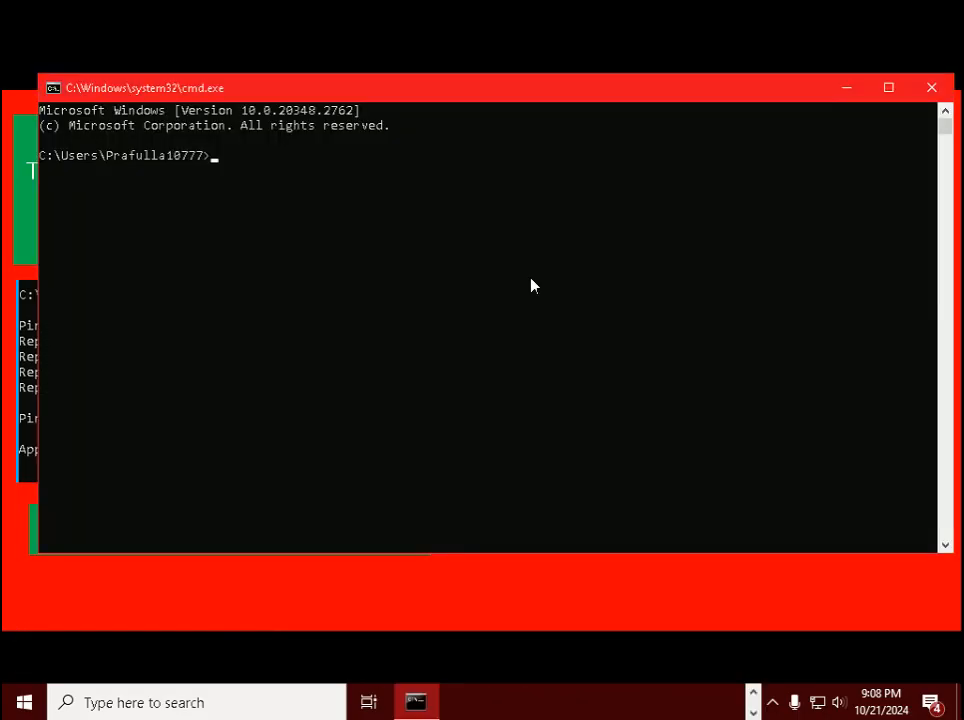
pyautogui.write('p')
pyautogui.press('BackSpace')
pyautogui.write('ipconfig')
pyautogui.press('Return')
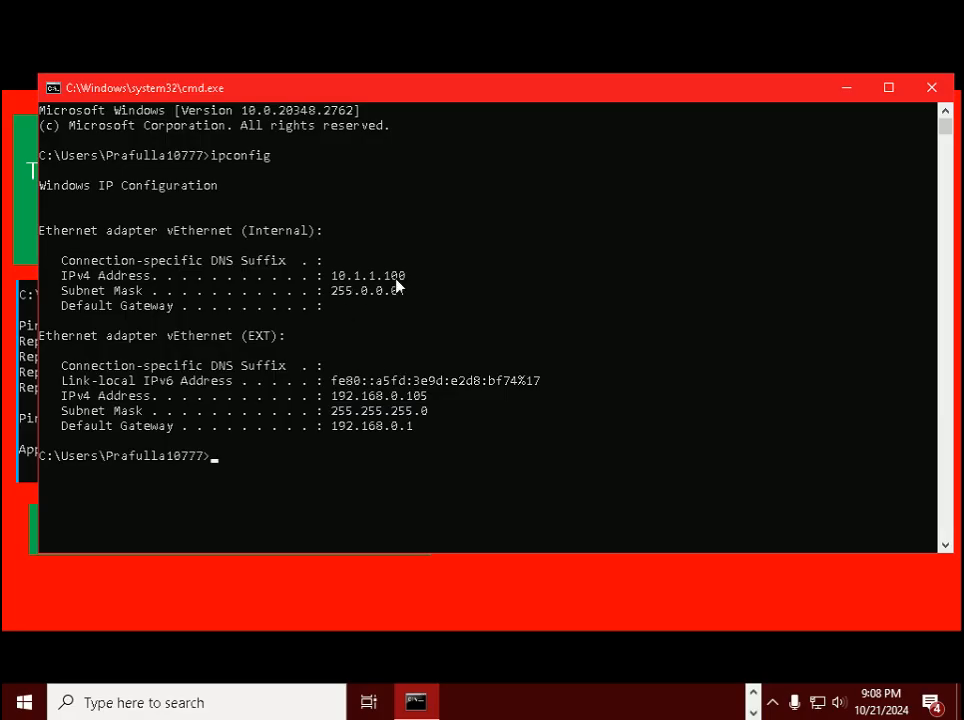
pyautogui.write('cls')
pyautogui.press('Return')
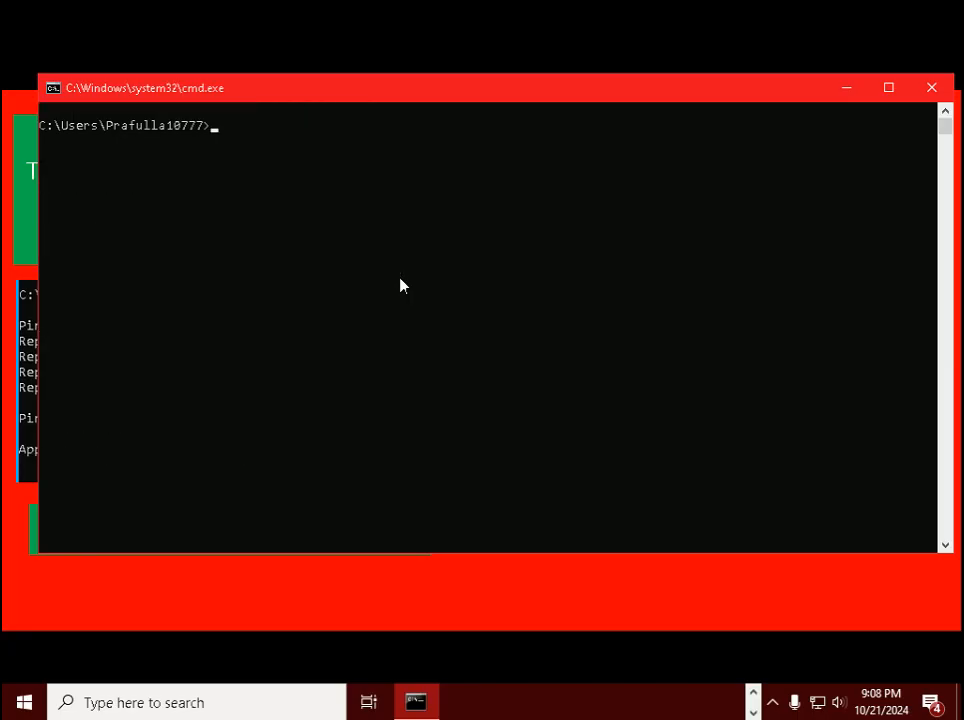
# - Ping WIN2022HYP at 10.1.1.200 and by the name win2022hyp
pyautogui.press('Up')
pyautogui.press('Up')
pyautogui.press('BackSpace')
pyautogui.press('BackSpace')
pyautogui.press('BackSpace')
pyautogui.press('BackSpace')
pyautogui.press('BackSpace')
pyautogui.press('BackSpace')
pyautogui.press('BackSpace')
pyautogui.press('BackSpace')
pyautogui.write('ping')
pyautogui.write(' 10.1')
pyautogui.write('.1.1.200')
pyautogui.press('Return')
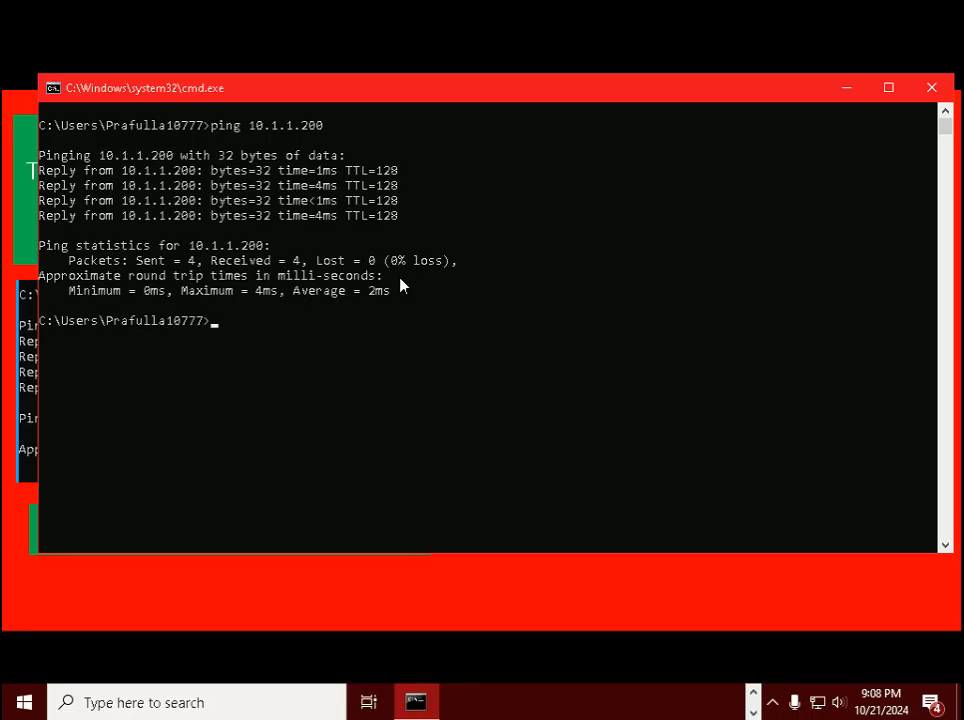
pyautogui.write('ping win2022')
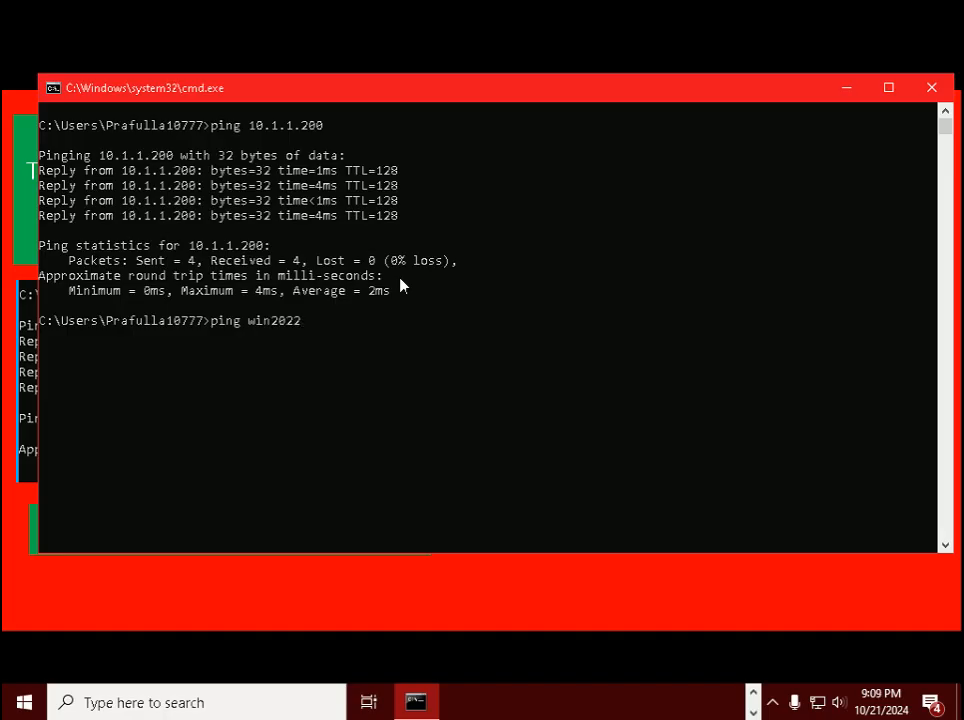
pyautogui.write('hyp')
pyautogui.press('Return')
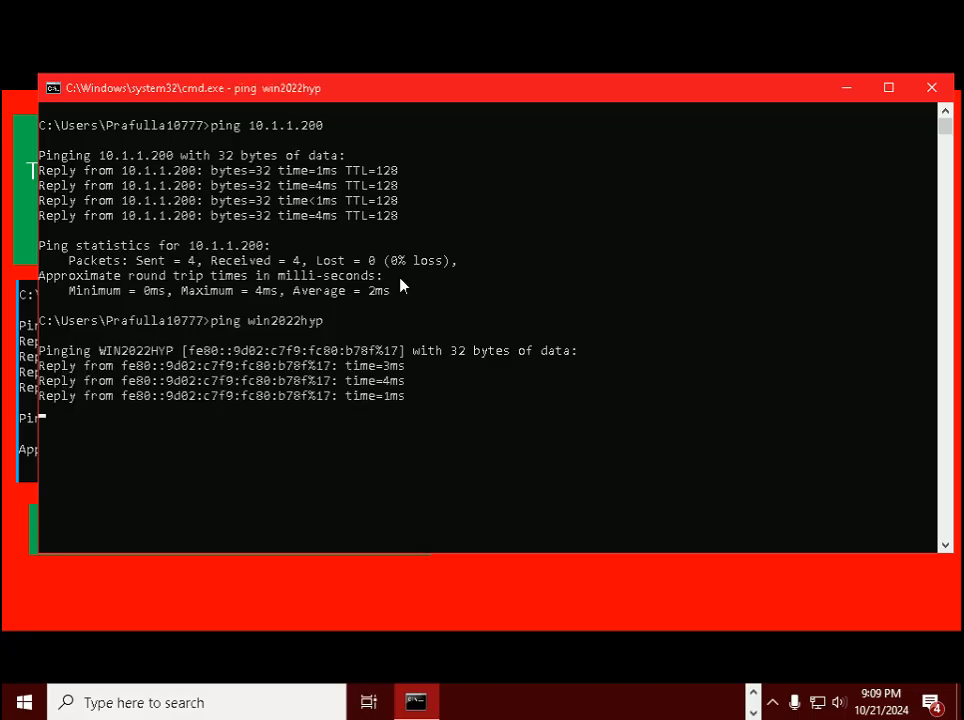
# - Clear the console and run ping win2022hyp -4, getting 4 of 4 replies from 10.1.1.200
pyautogui.write('c;l')
pyautogui.press('BackSpace')
pyautogui.press('BackSpace')
pyautogui.write('ls')
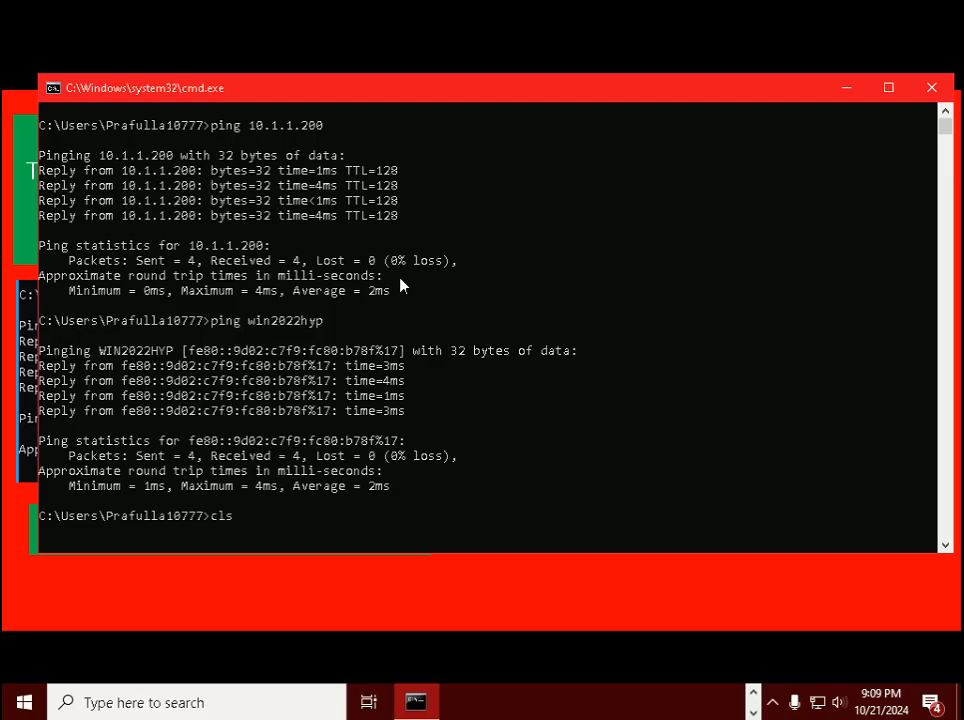
pyautogui.press('Return')
pyautogui.press('Up')
pyautogui.press('Up')
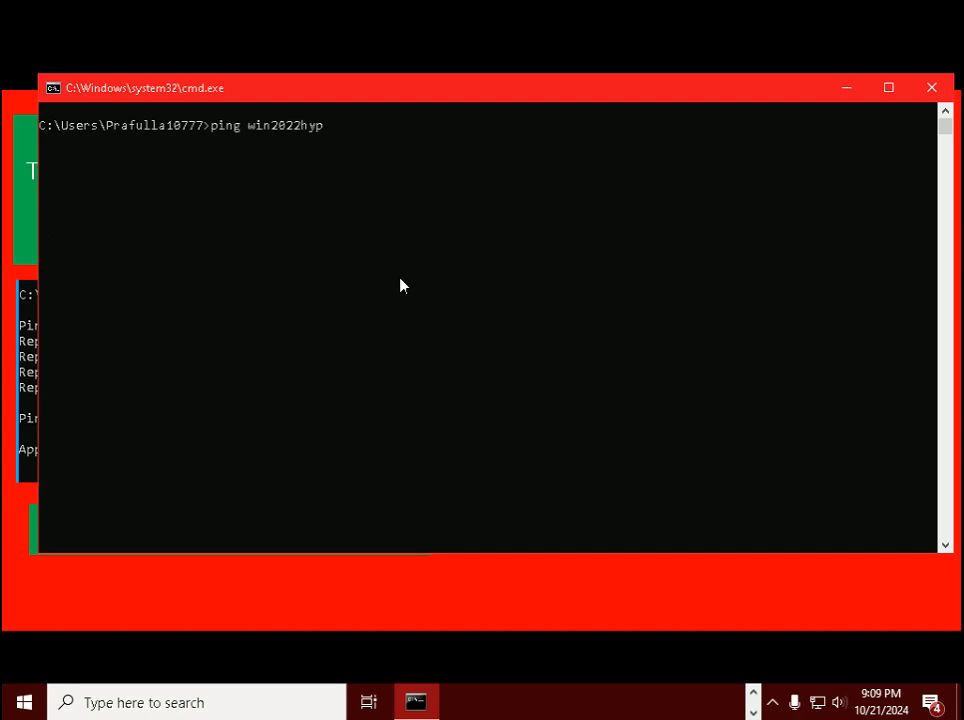
pyautogui.write('-4')
pyautogui.press('Return')
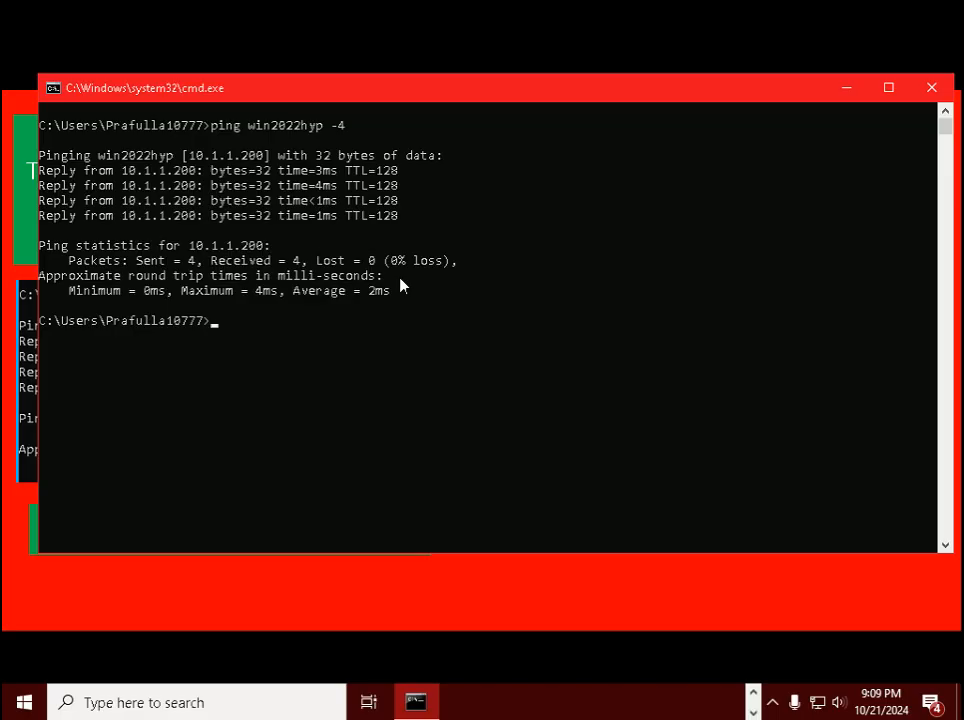
pyautogui.hotkey('alt', 'Tab')
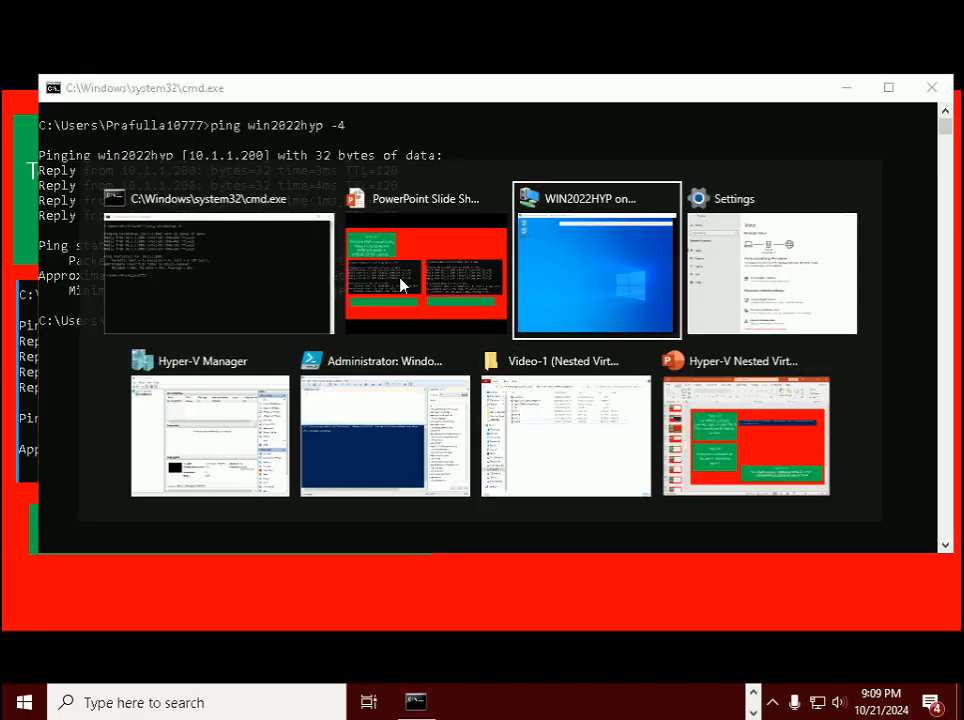
# - On WIN2022HYP, open Command Prompt and run ipconfig showing Ethernet 2 at 10.1.1.200, mask 255.0.0.0
pyautogui.hotkey('alt', 'Tab')
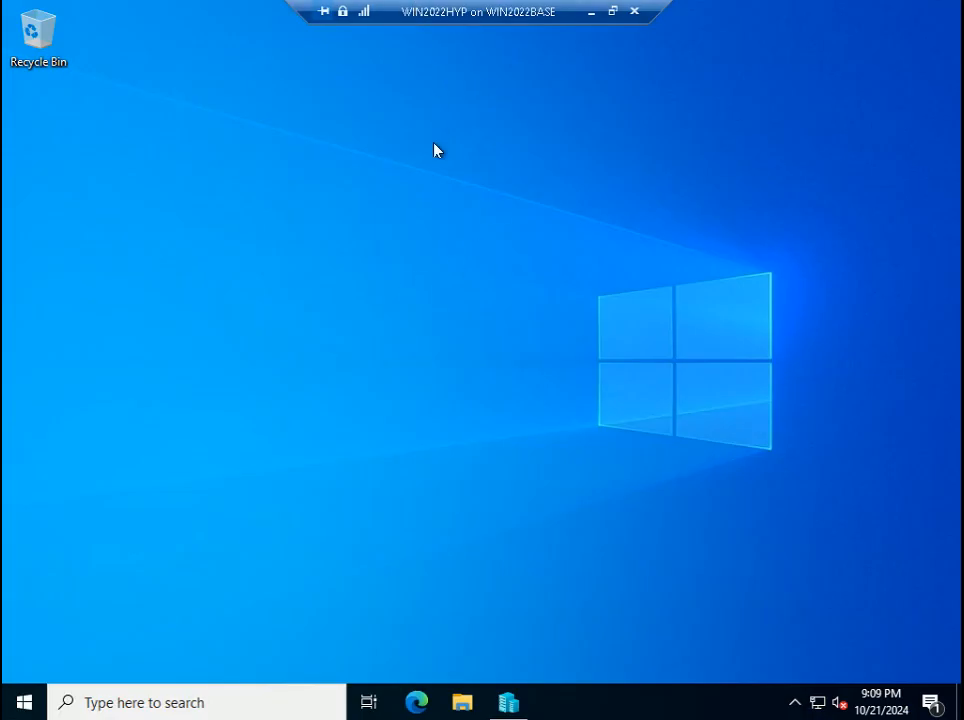
pyautogui.press('super+r')
pyautogui.write('cmd')
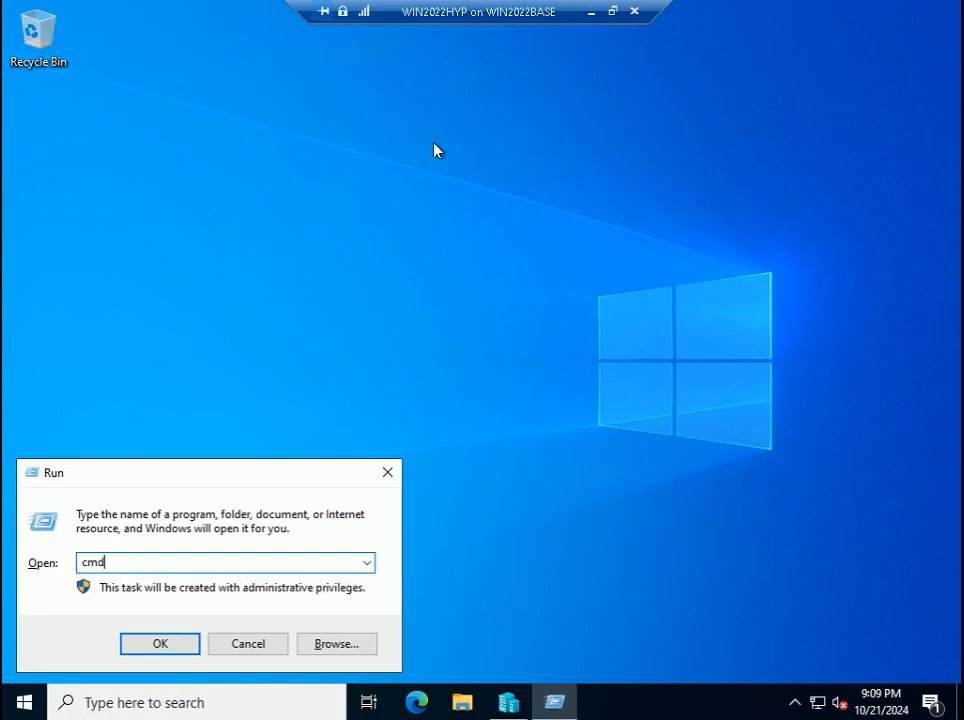
pyautogui.press('Return')
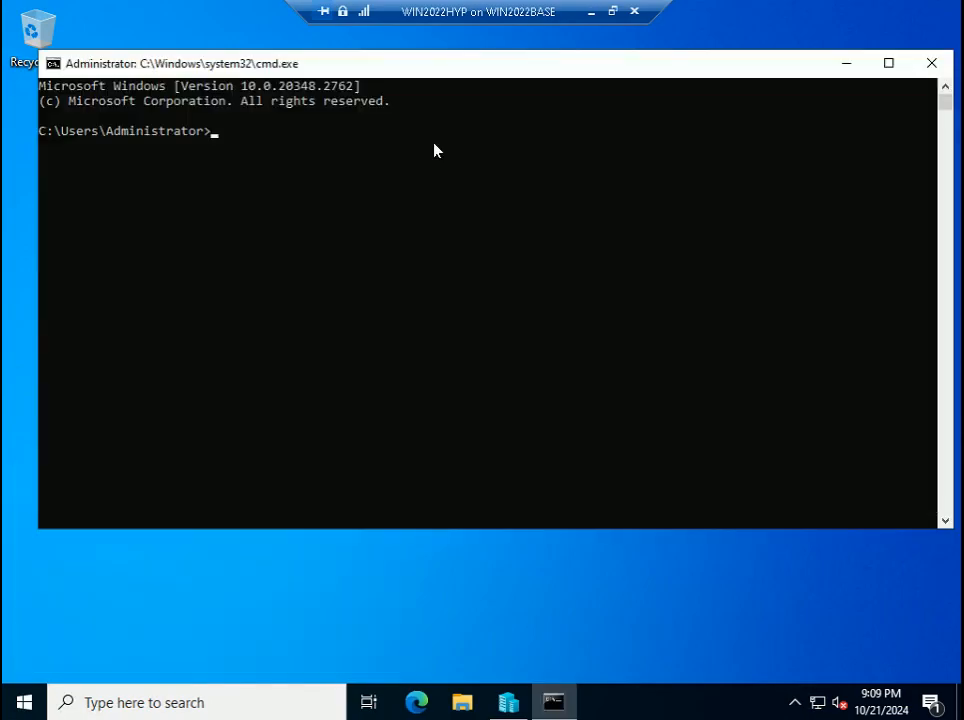
pyautogui.write('ipconfig')
pyautogui.press('Return')
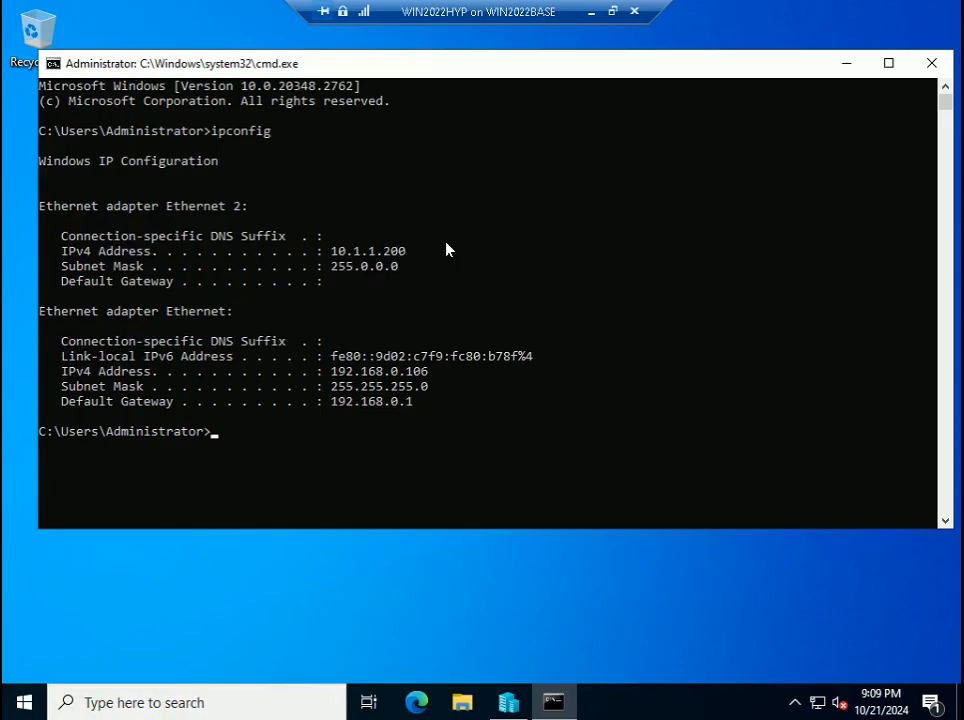
# - Clear the console and ping WIN2022BASE at 10.1.1.100
pyautogui.write('cls')
pyautogui.press('Return')
pyautogui.write('p')
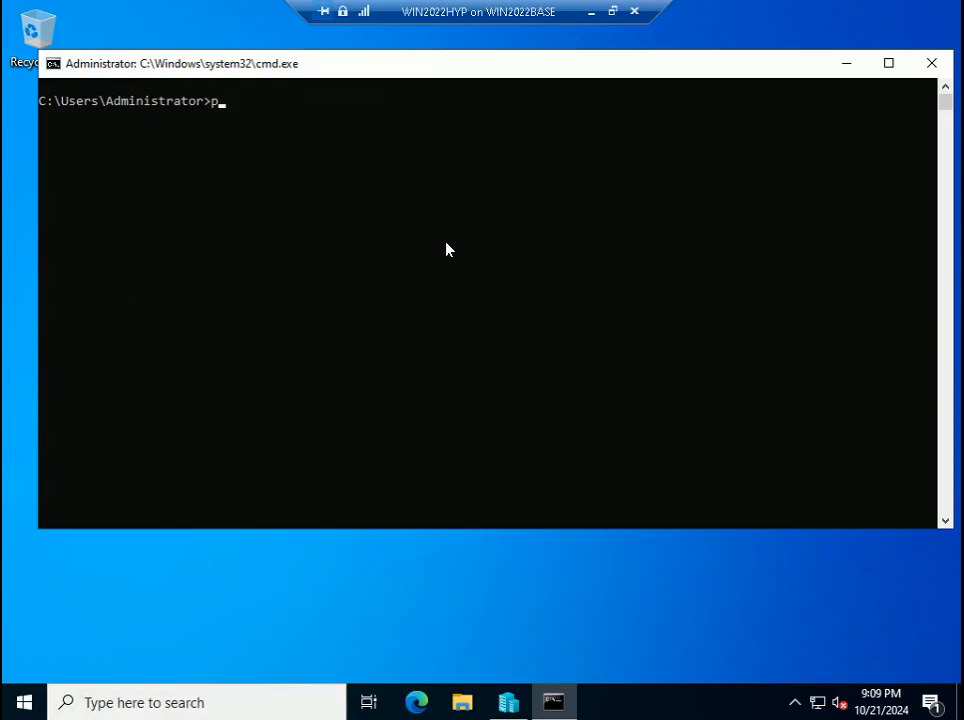
pyautogui.write('ing 10.1.1.100')
pyautogui.press('Return')
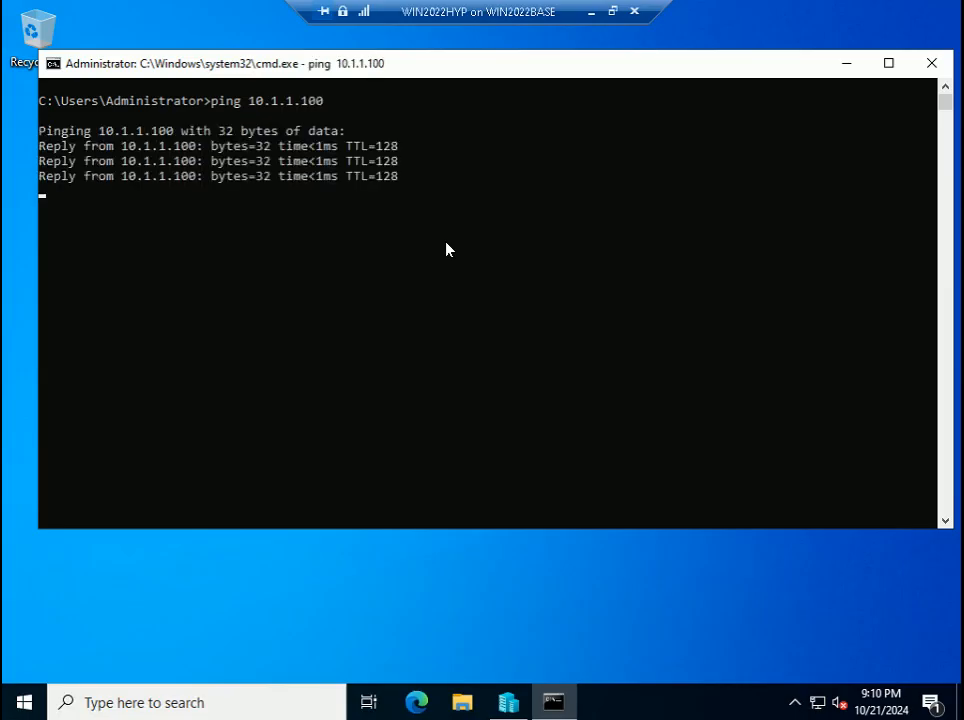
# - Ping WIN2022base by name, then with -4 twice so it resolves to 10.1.1.100
pyautogui.press('Up')
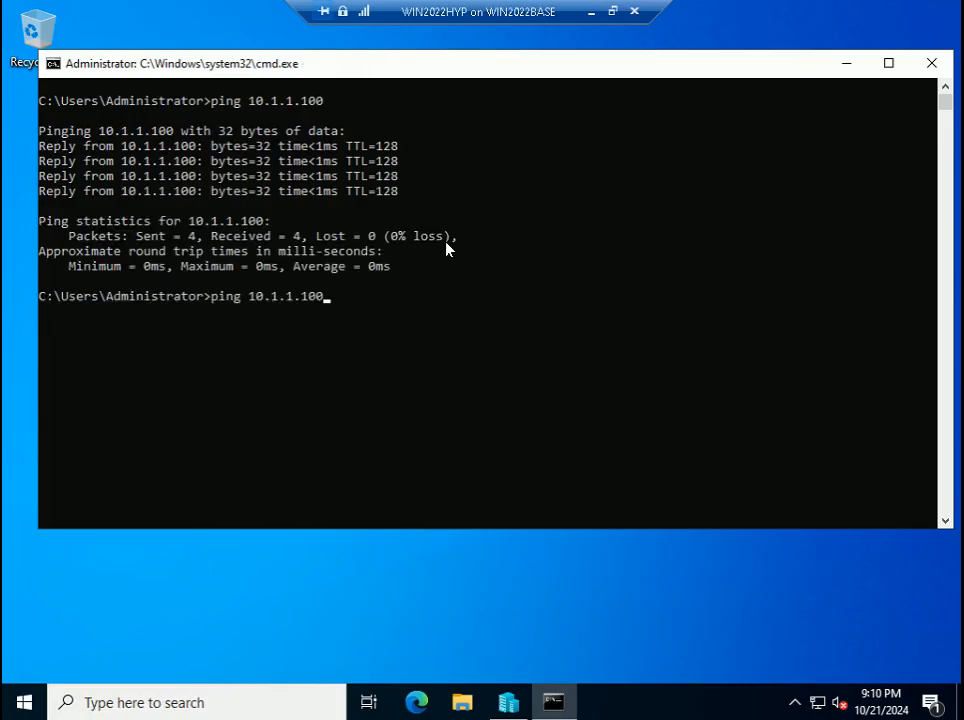
pyautogui.press('BackSpace')
pyautogui.press('BackSpace')
pyautogui.press('BackSpace')
pyautogui.press('BackSpace')
pyautogui.press('BackSpace')
pyautogui.press('BackSpace')
pyautogui.press('BackSpace')
pyautogui.write('WIN2022')
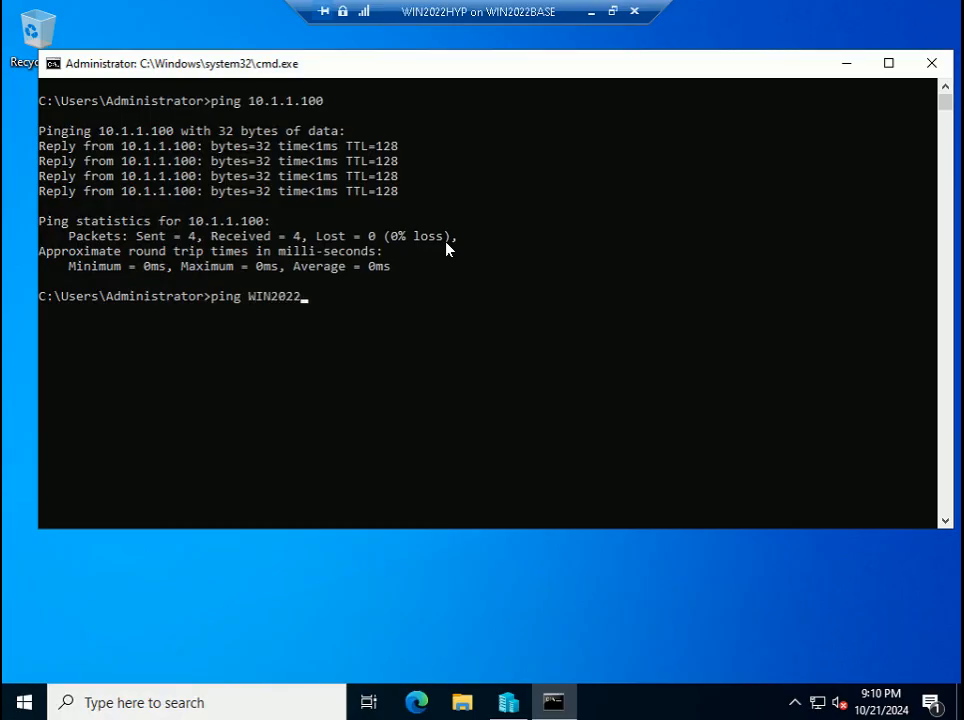
pyautogui.write('base')
pyautogui.press('Return')
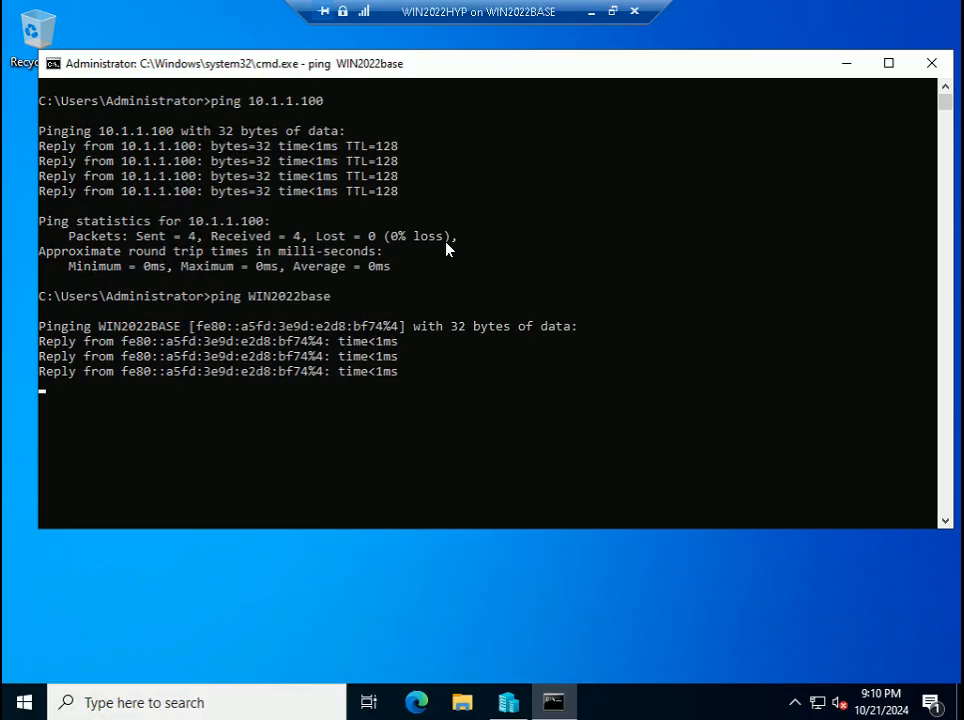
pyautogui.press('Up')
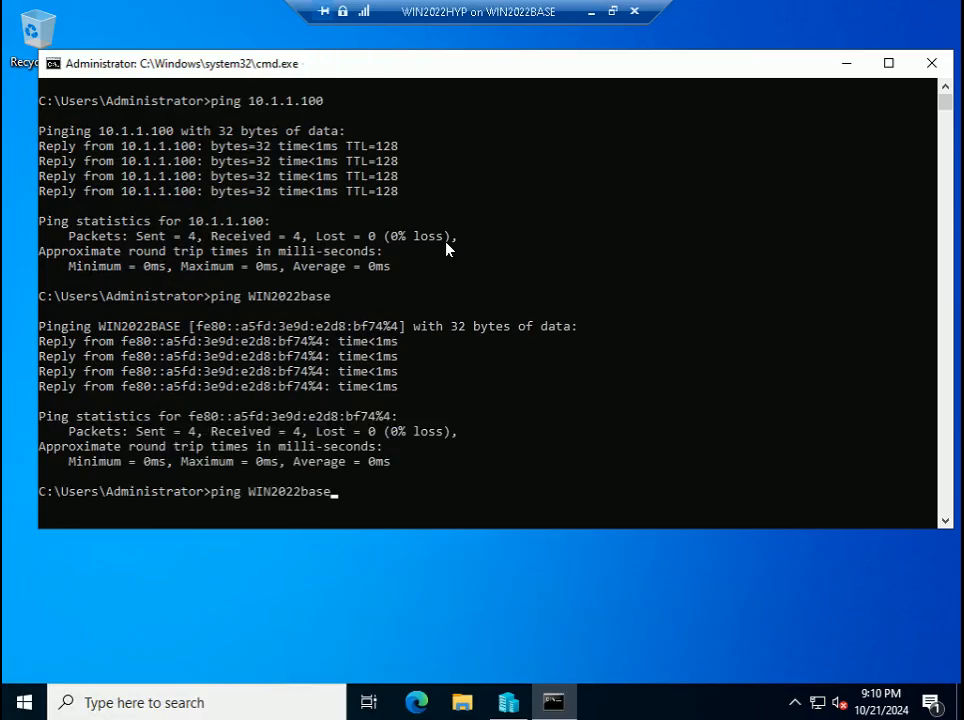
pyautogui.write('-4')
pyautogui.press('Return')
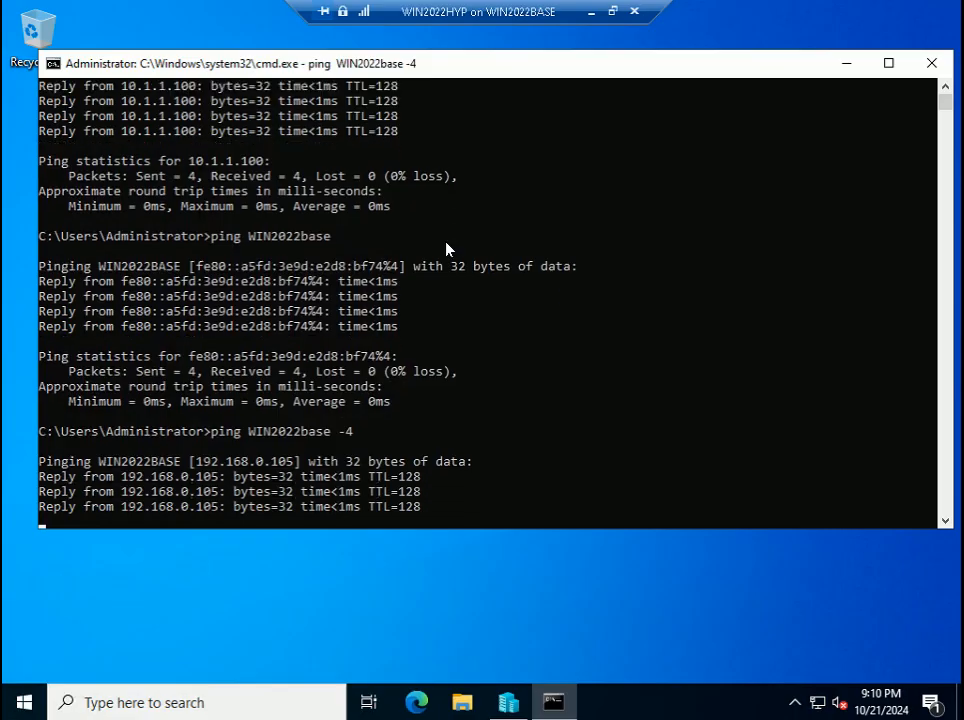
pyautogui.press('Up')
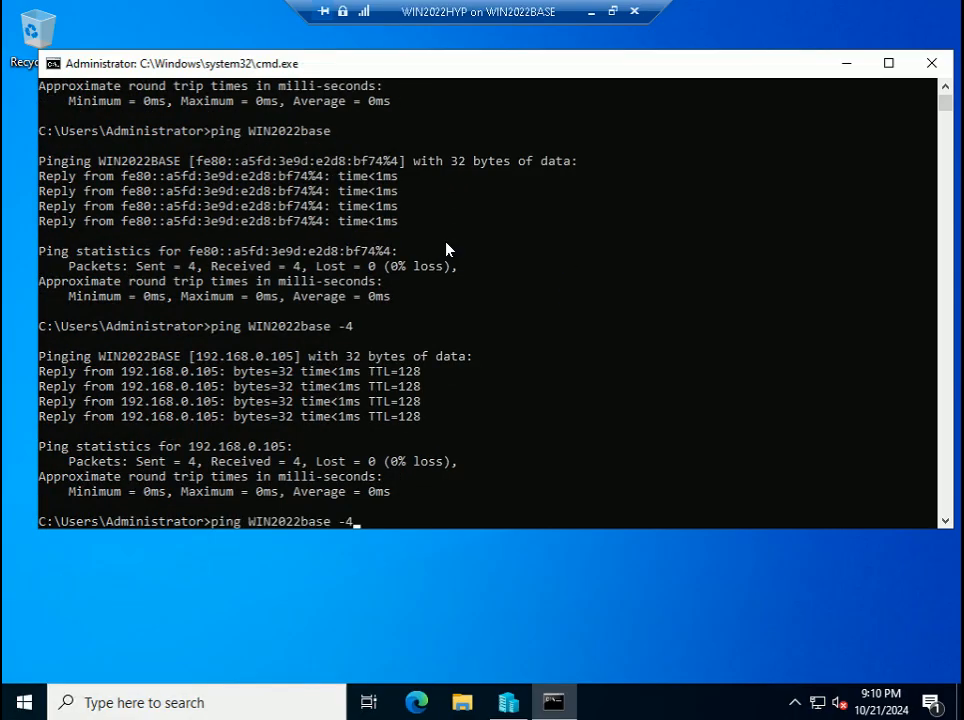
pyautogui.press('Return')
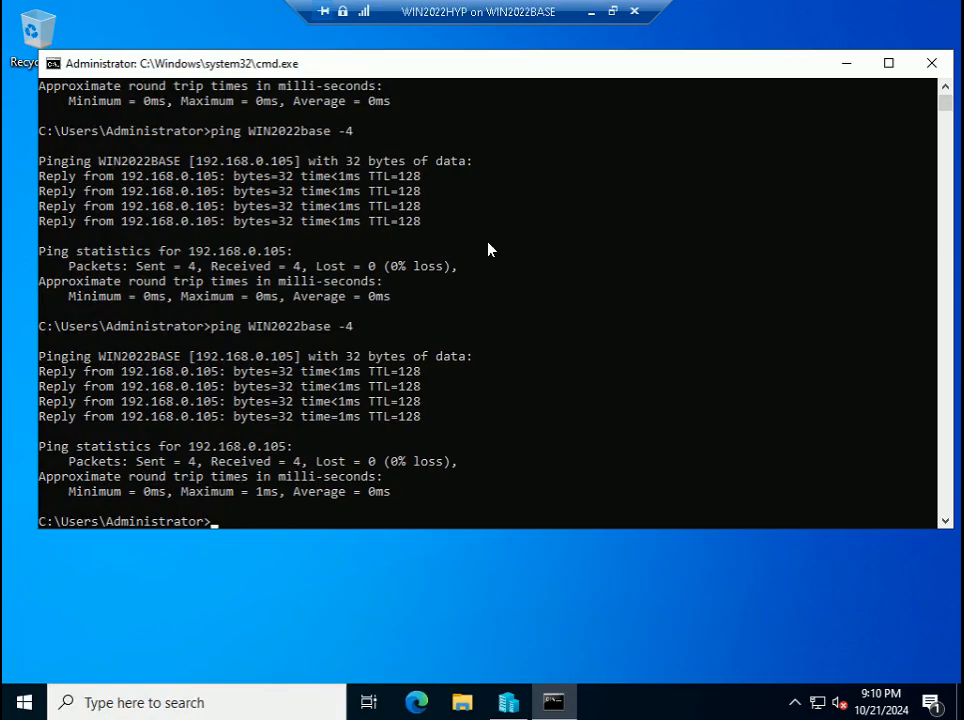
# - Review the output, clear the console, and rerun ping WIN2022base -4
pyautogui.click(946, 88)
pyautogui.moveTo(947, 90); pyautogui.dragTo(947, 90)
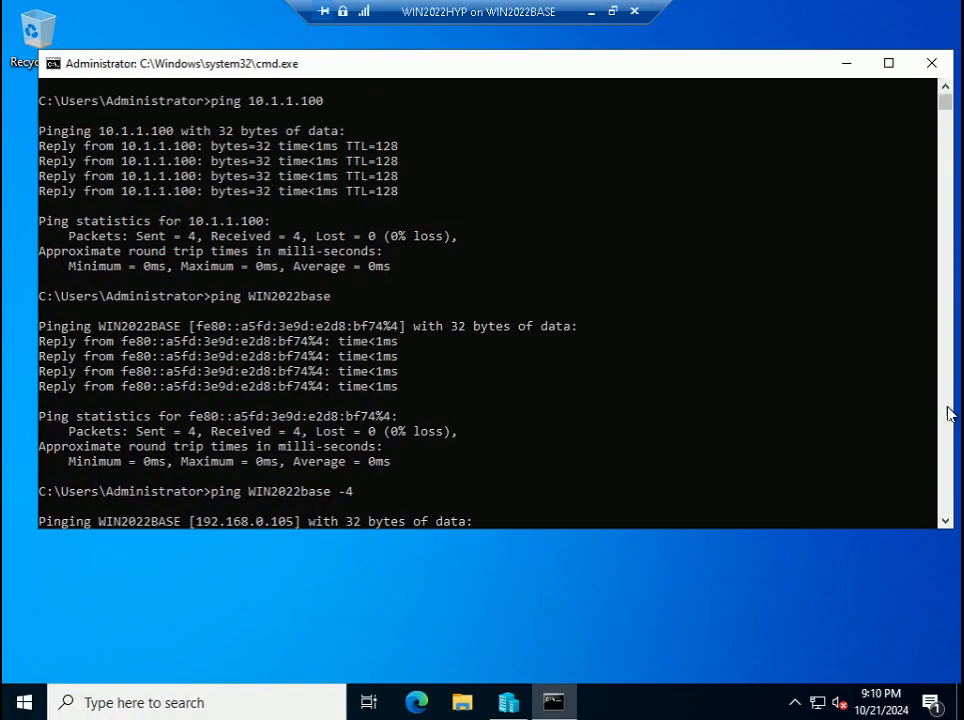
pyautogui.click(946, 521)
pyautogui.moveTo(946, 521); pyautogui.dragTo(946, 521)
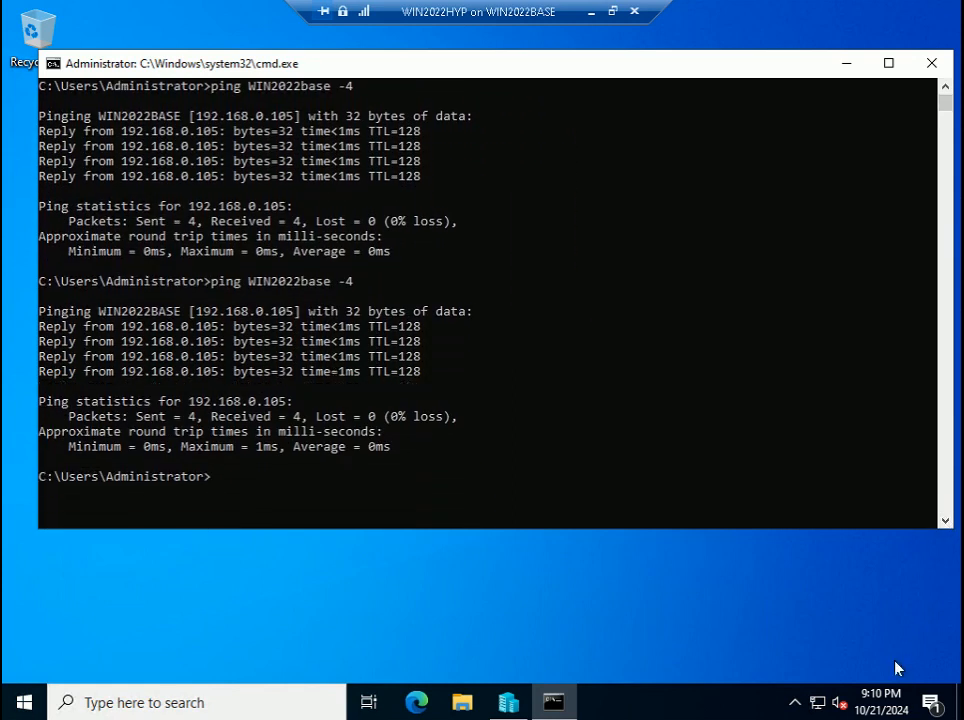
pyautogui.moveTo(826, 707)
pyautogui.write('cls')
pyautogui.press('Return')
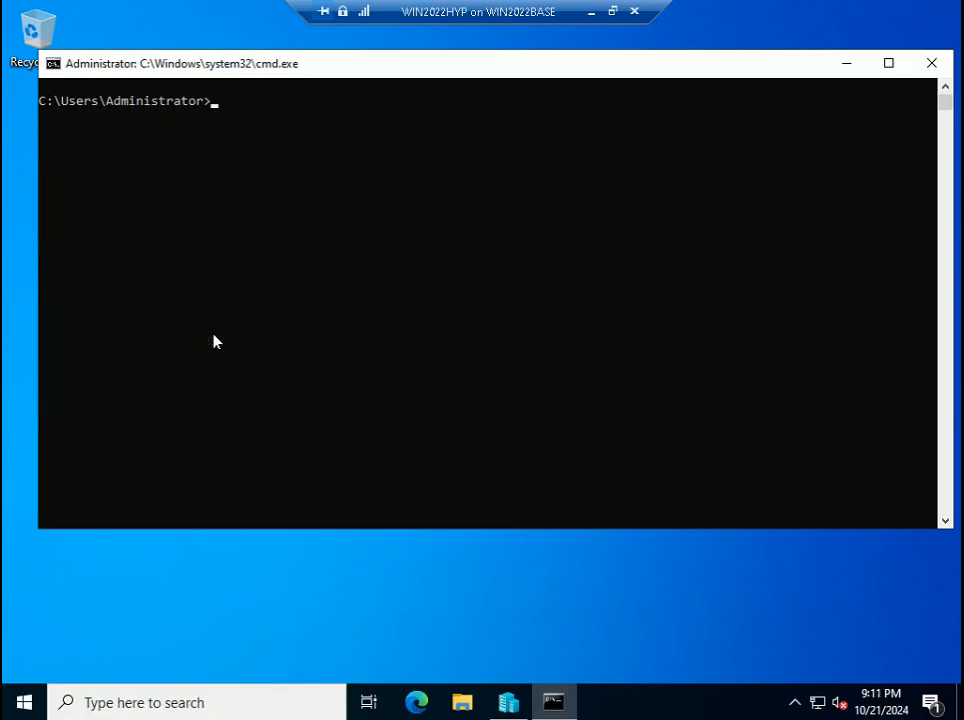
pyautogui.write('cls')
pyautogui.press('Up')
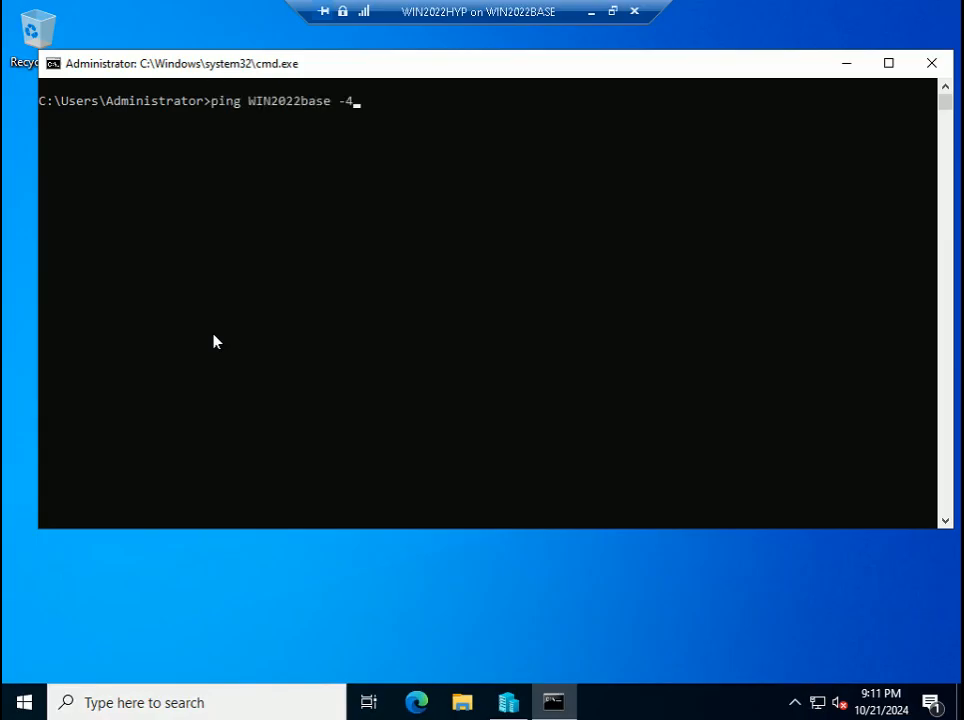
pyautogui.press('Return')
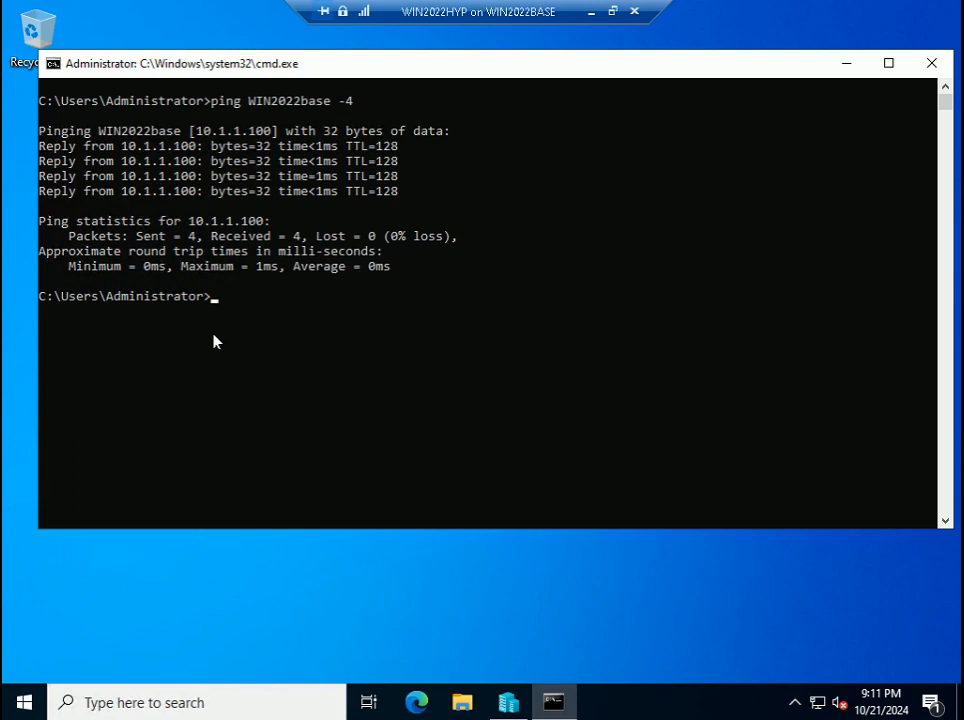
# - Leave the VM full-screen view and bring the PowerPoint slide show forward
pyautogui.click(612, 11)
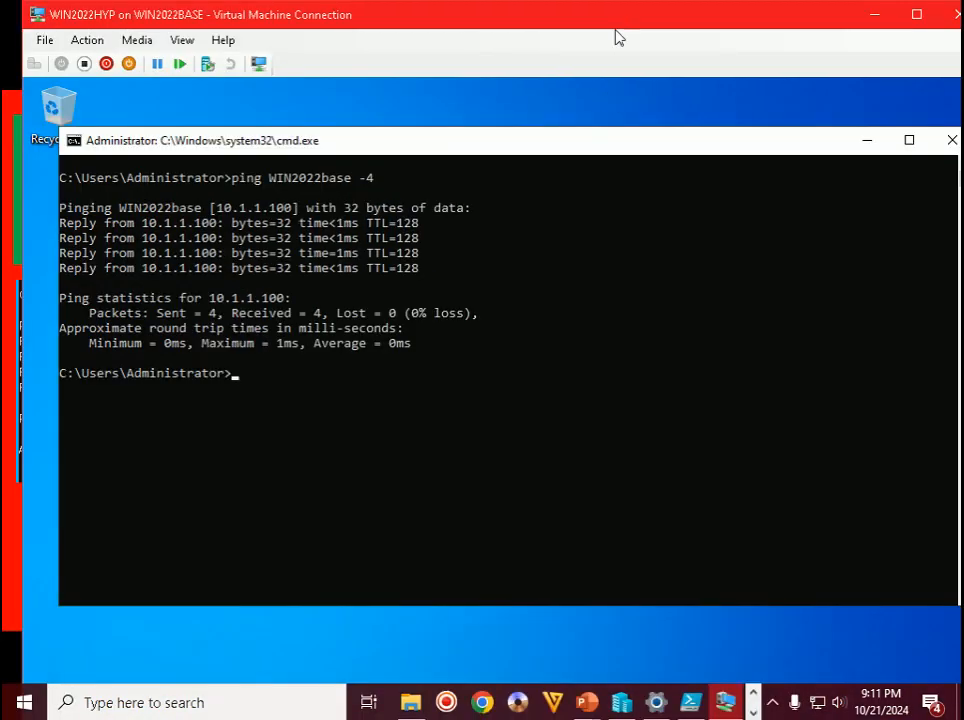
pyautogui.click(772, 702)
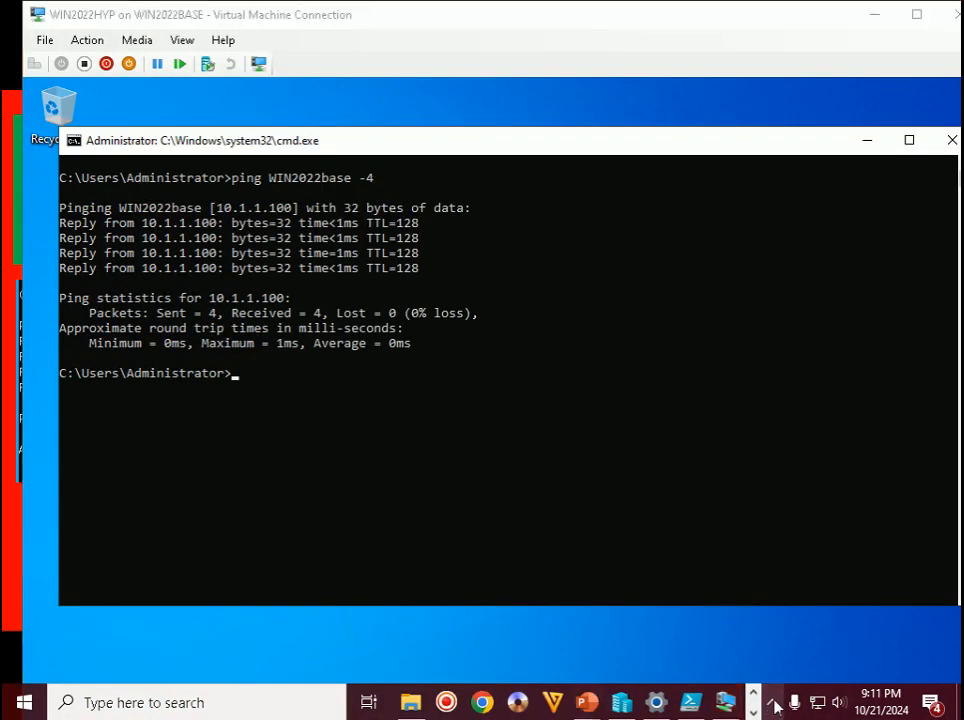
pyautogui.moveTo(587, 702)
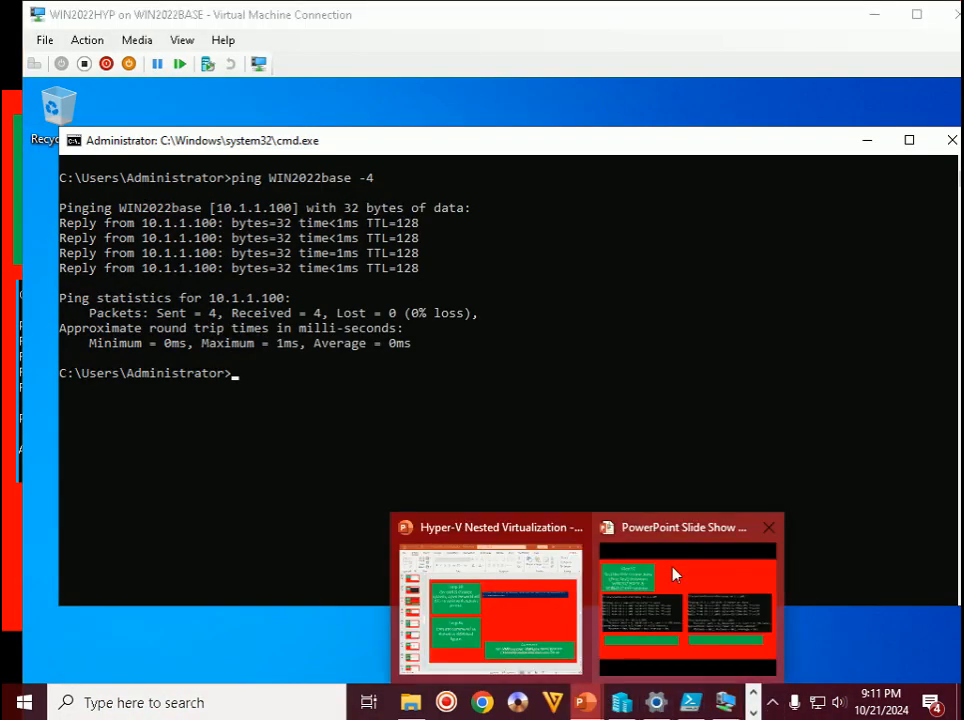
pyautogui.click(673, 575)
# - Reveal both ping-direction labels on Step 82 and advance to the Step 83 ISO slide
pyautogui.press('Right')
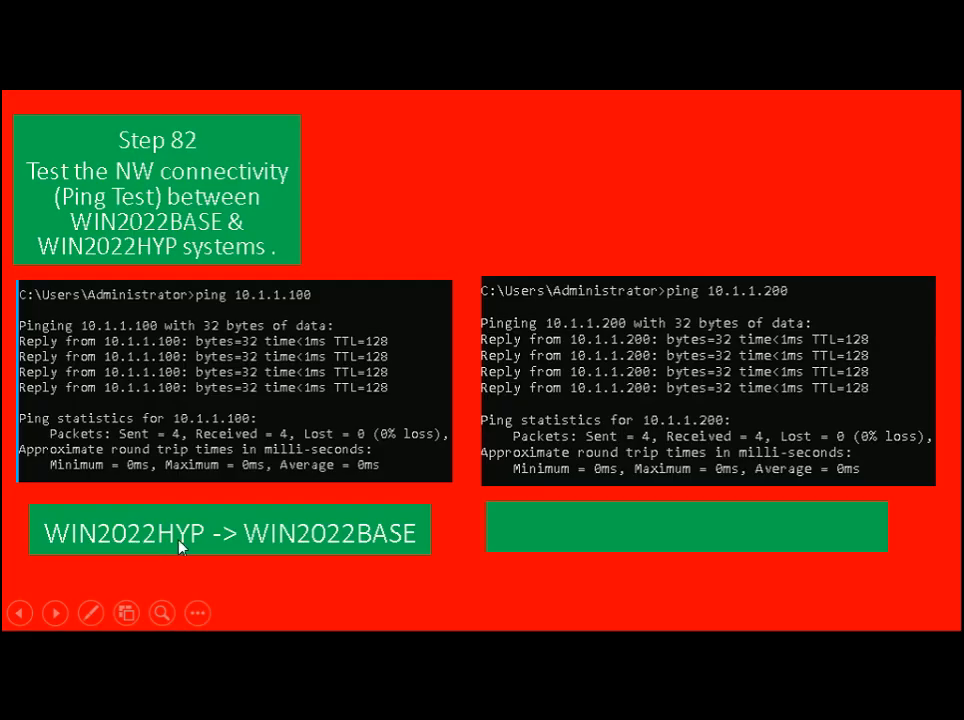
pyautogui.click(377, 564)
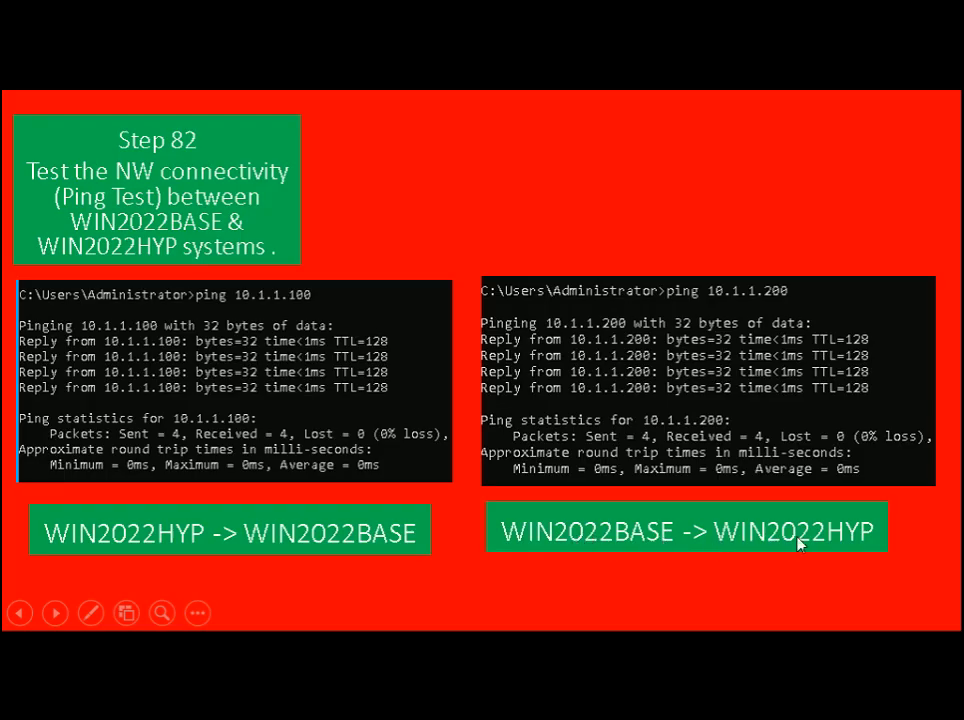
pyautogui.click(600, 196)
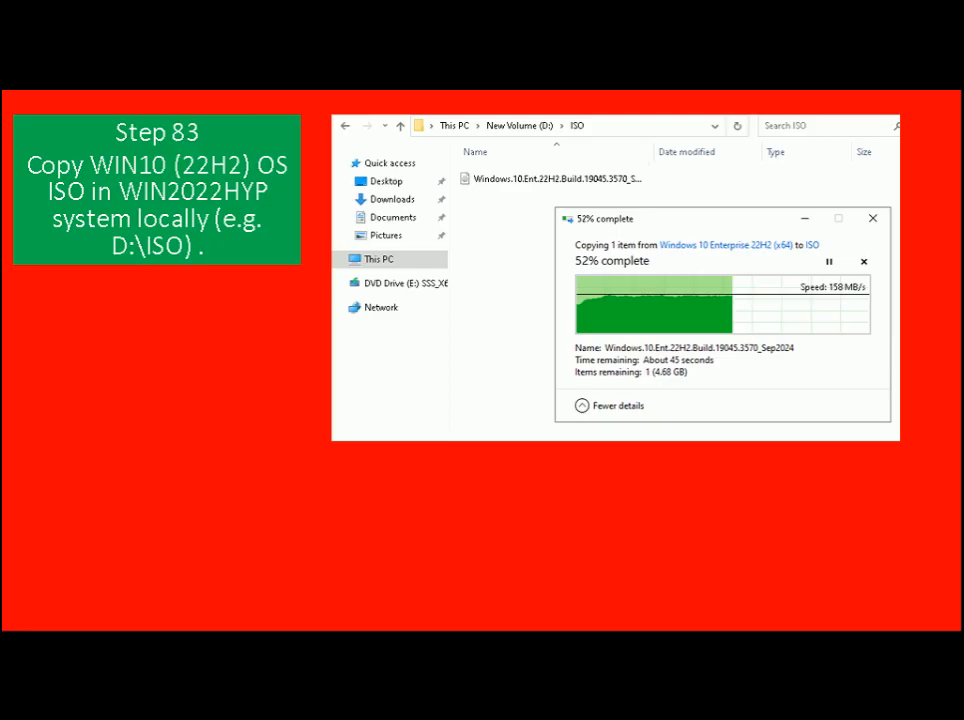
# - Browse to G:\Professional\SW\ISO\OS\MS\Windows 10\22H2\Windows 10 Enterprise 22H2 (x64) in File Explorer
pyautogui.hotkey('alt', 'Tab')
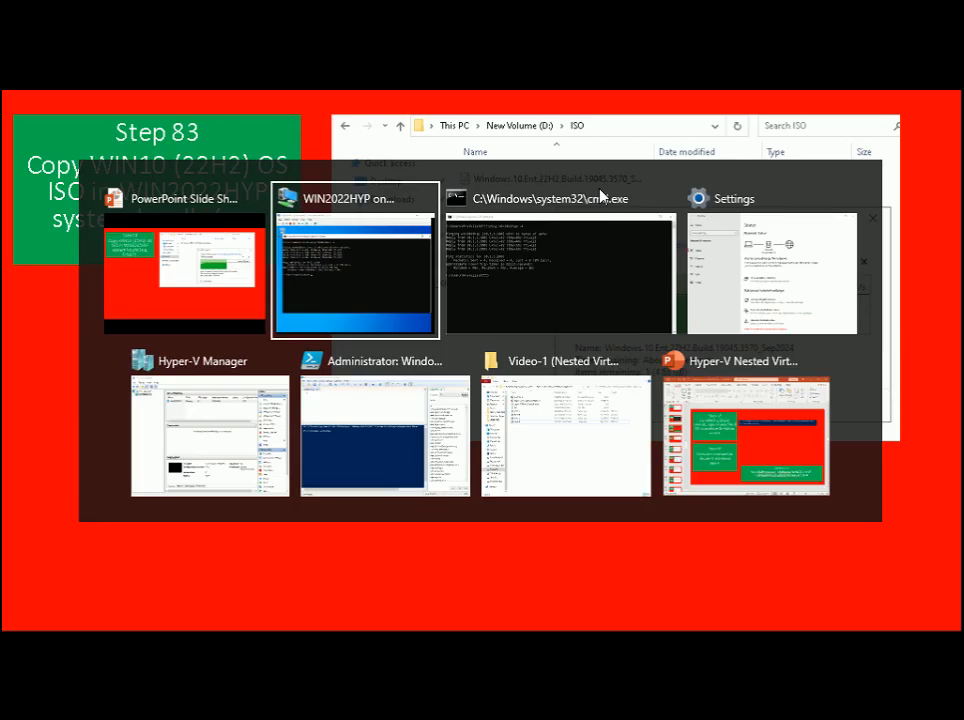
pyautogui.hotkey('alt', 'Tab')
pyautogui.hotkey('alt', 'Tab')
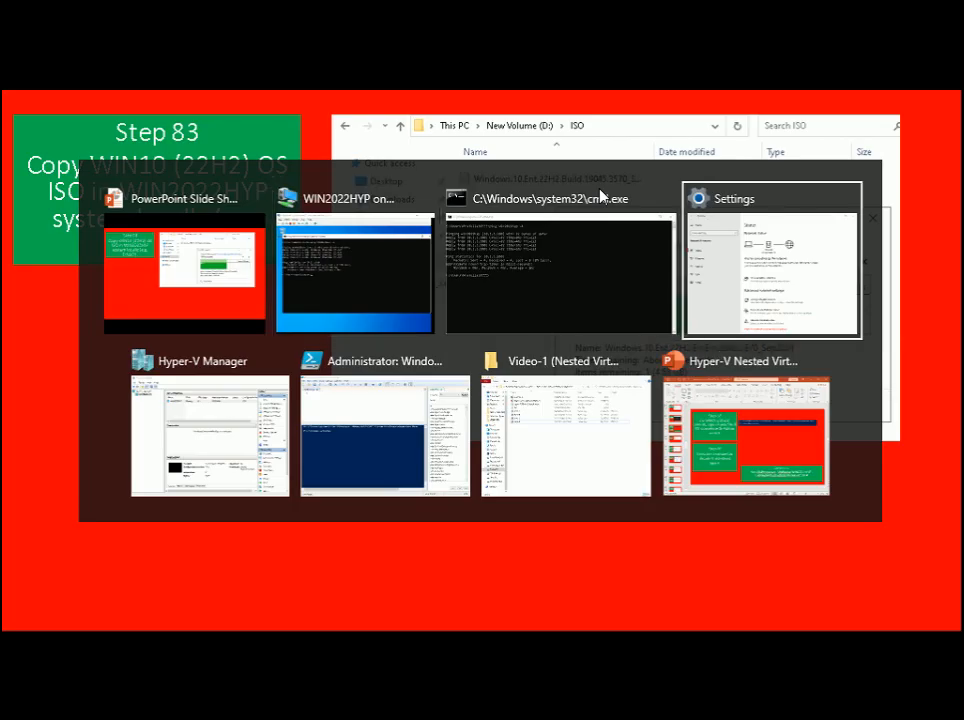
pyautogui.hotkey('alt', 'Tab')
pyautogui.hotkey('alt', 'Tab')
pyautogui.hotkey('alt', 'Tab')
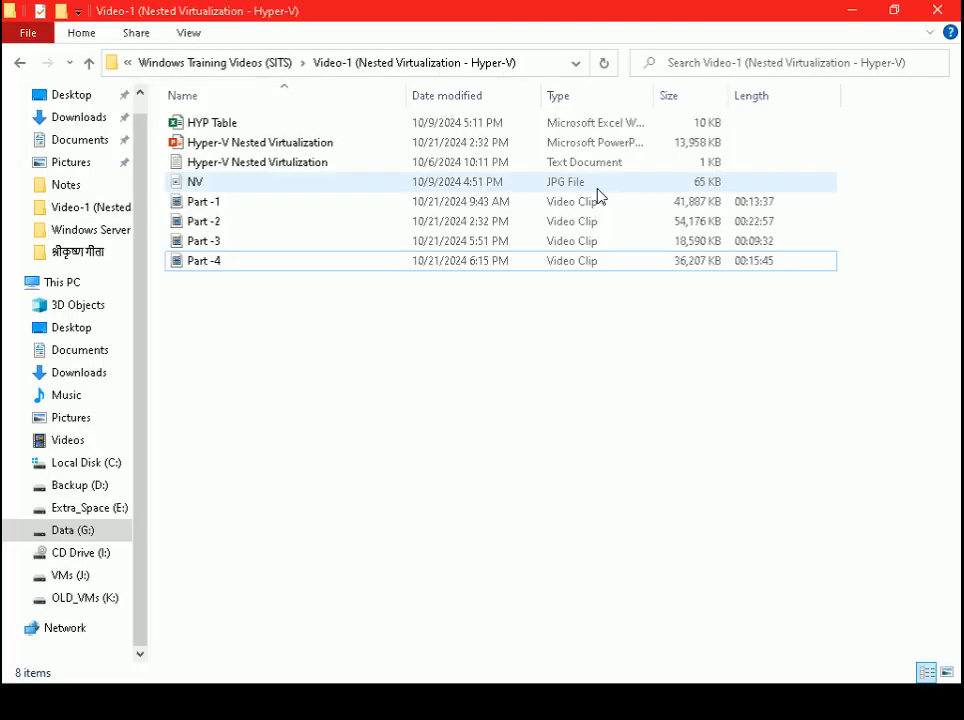
pyautogui.click(62, 532)
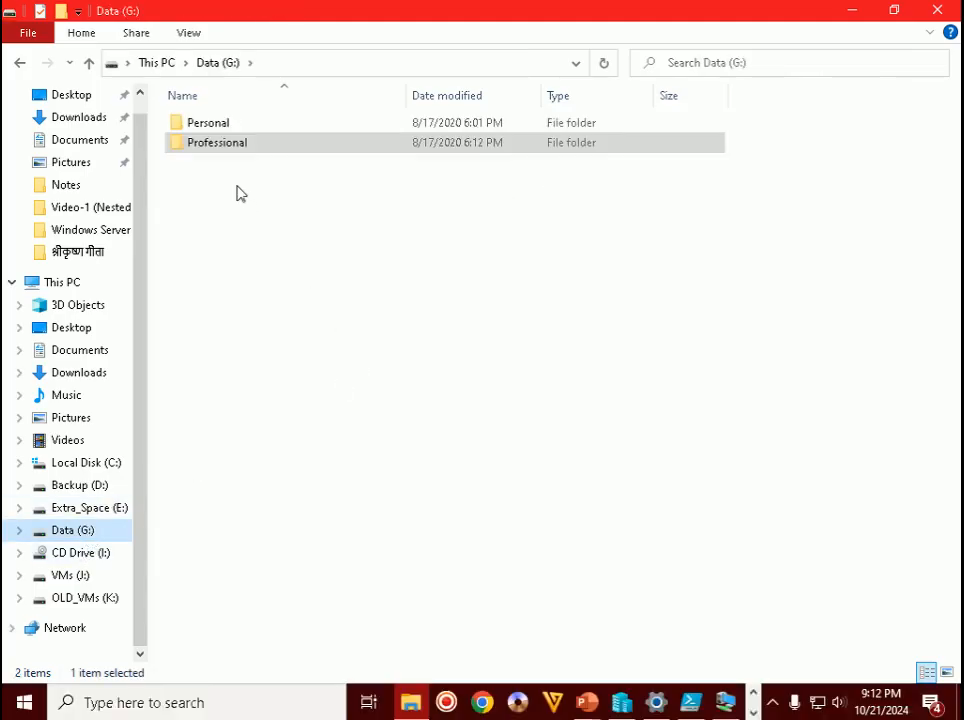
pyautogui.doubleClick(211, 142)
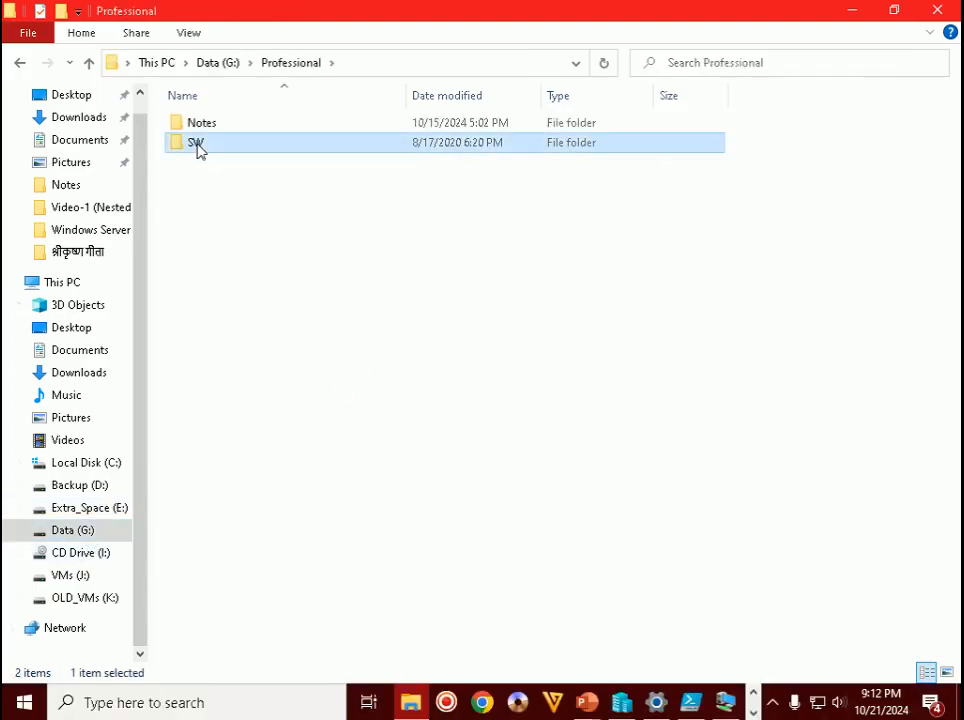
pyautogui.doubleClick(199, 146)
pyautogui.doubleClick(193, 150)
pyautogui.doubleClick(191, 150)
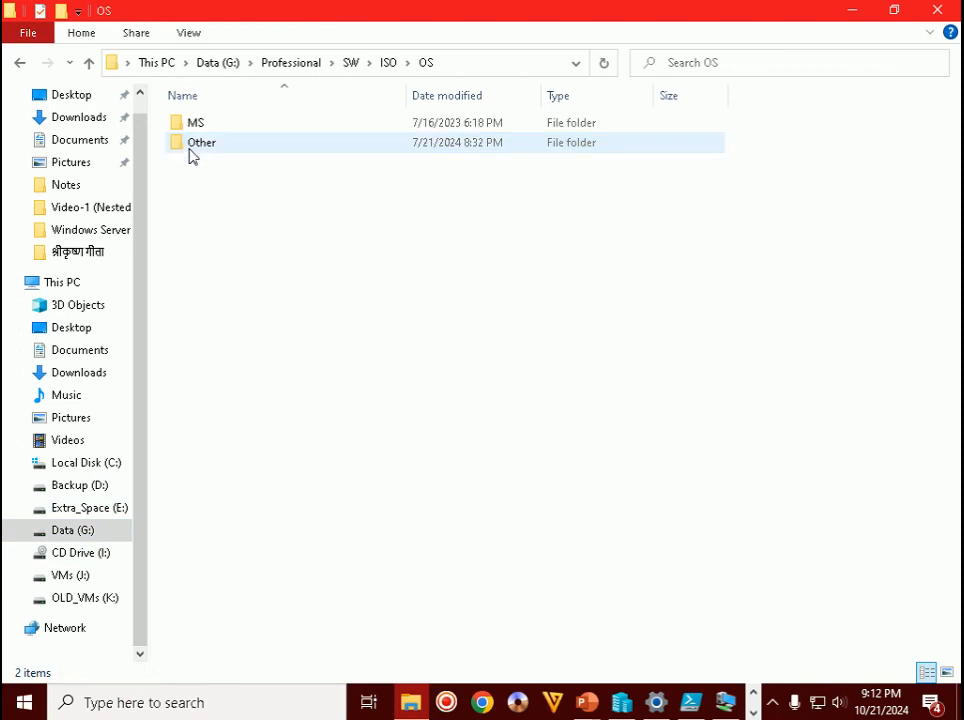
pyautogui.doubleClick(204, 128)
pyautogui.click(240, 188)
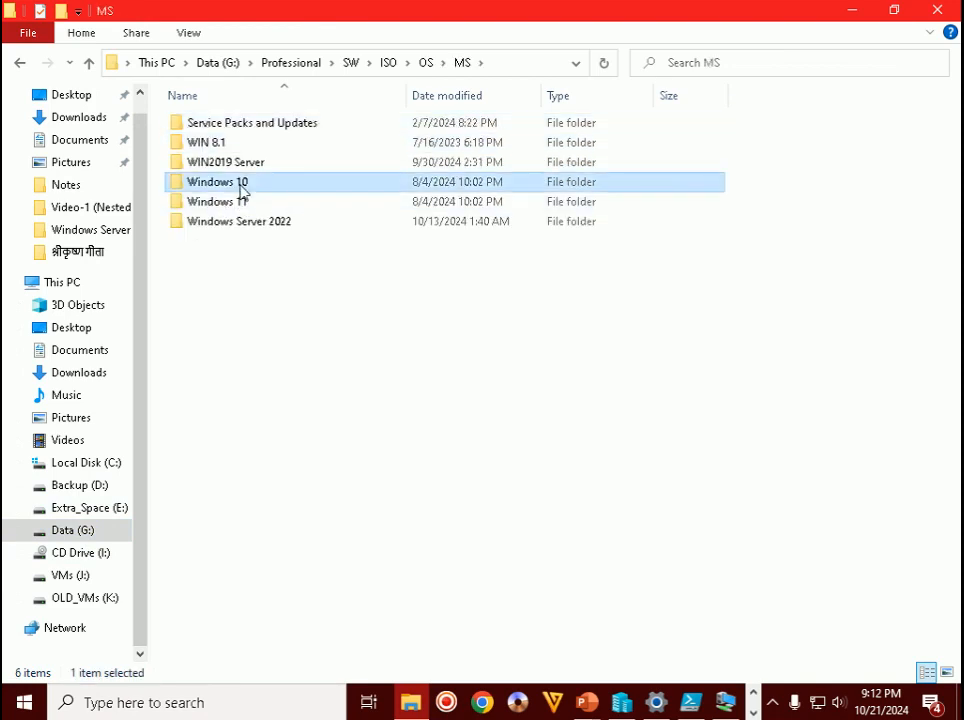
pyautogui.doubleClick(240, 188)
pyautogui.doubleClick(207, 142)
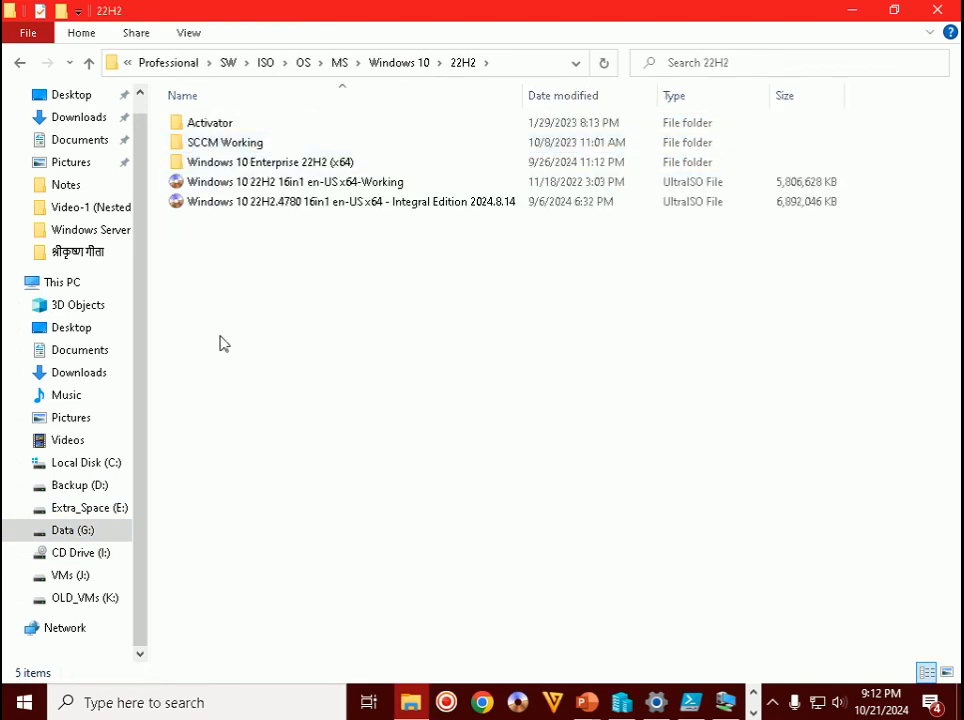
pyautogui.doubleClick(326, 162)
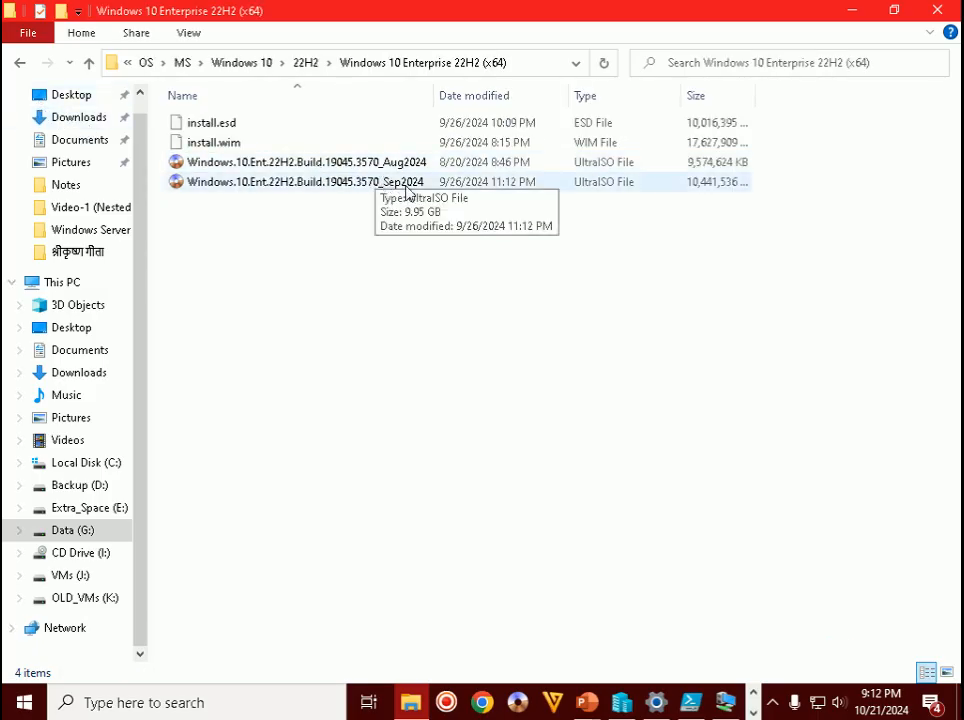
# - Copy the Sep2024 Windows 10 ISO file and bring the WIN2022HYP VM window forward
pyautogui.click(365, 184)
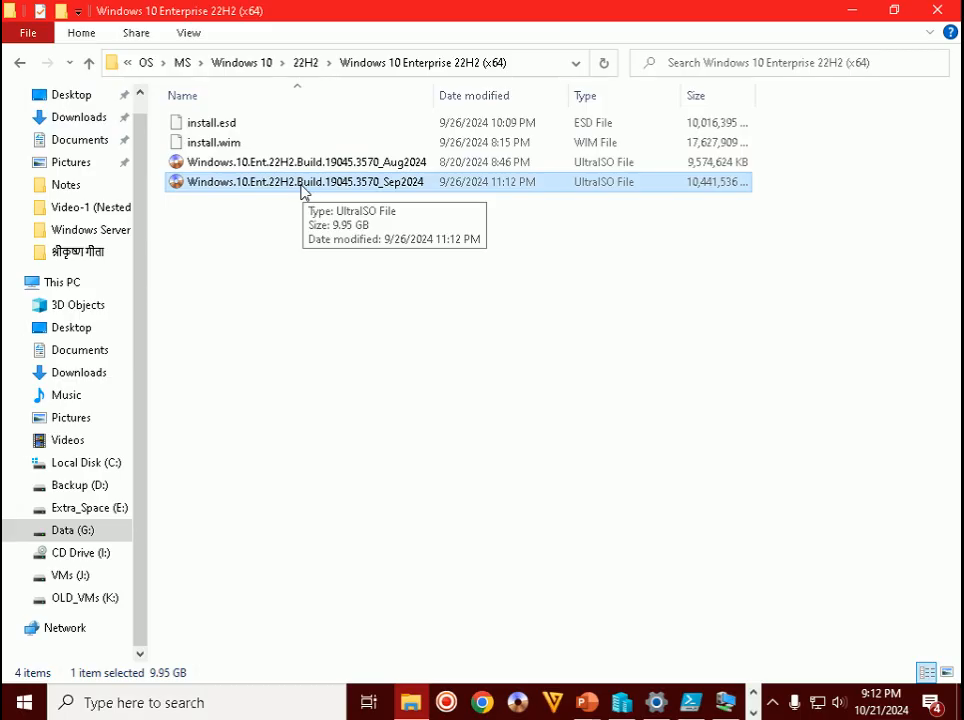
pyautogui.rightClick(311, 188)
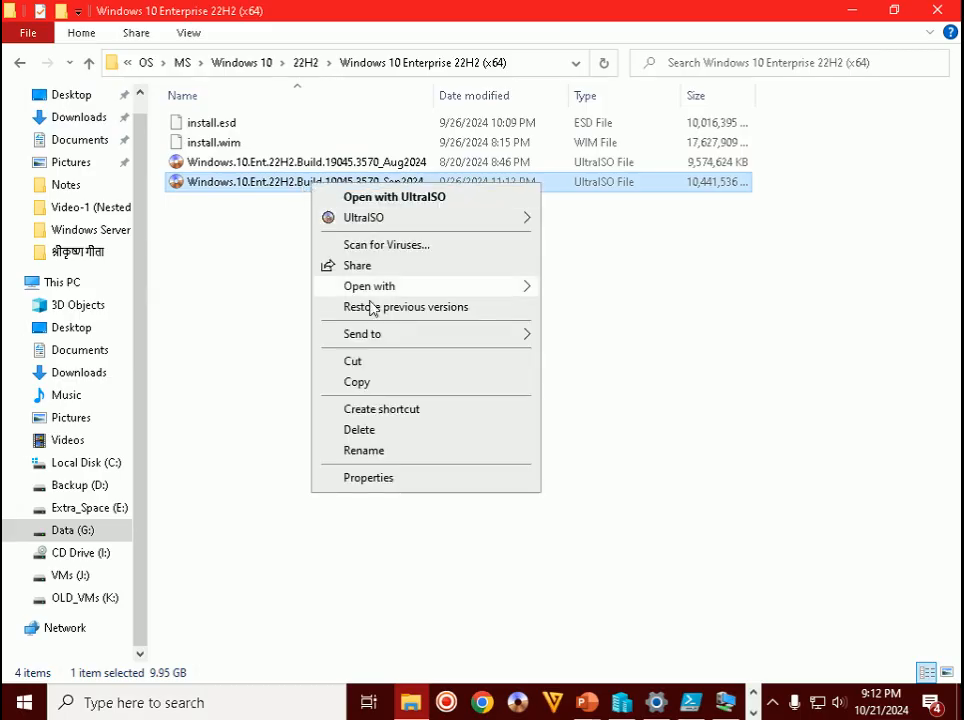
pyautogui.click(357, 382)
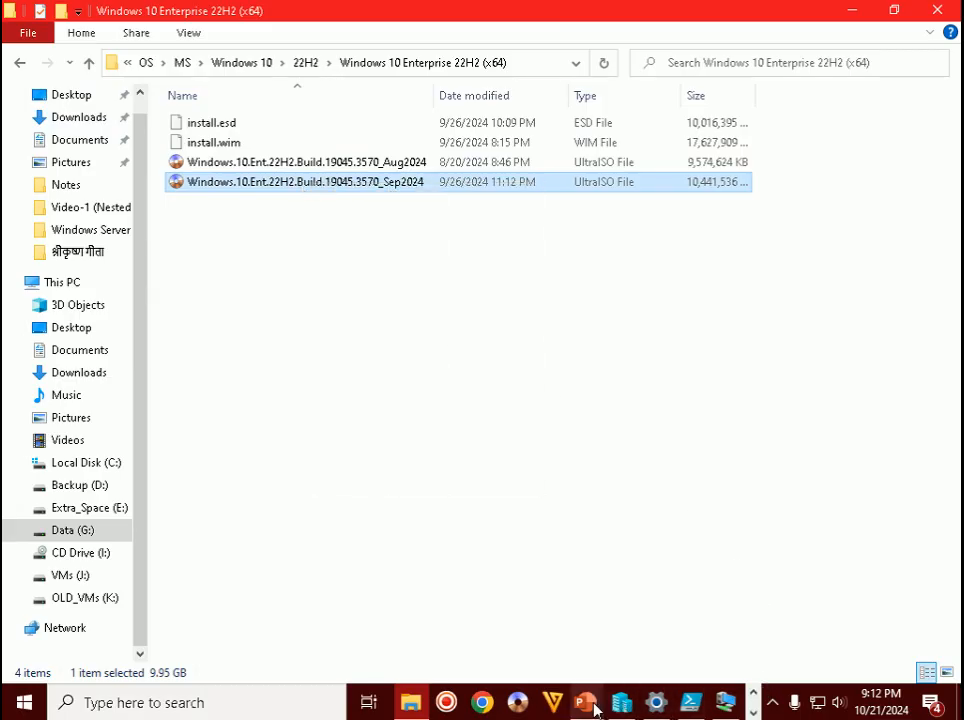
pyautogui.moveTo(622, 703)
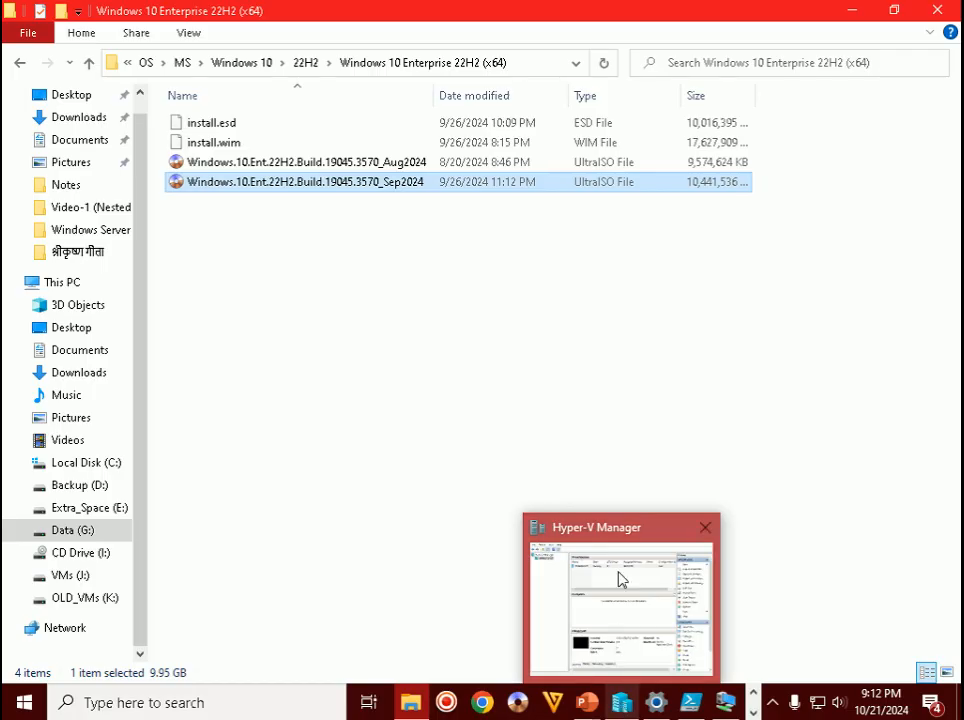
pyautogui.click(726, 703)
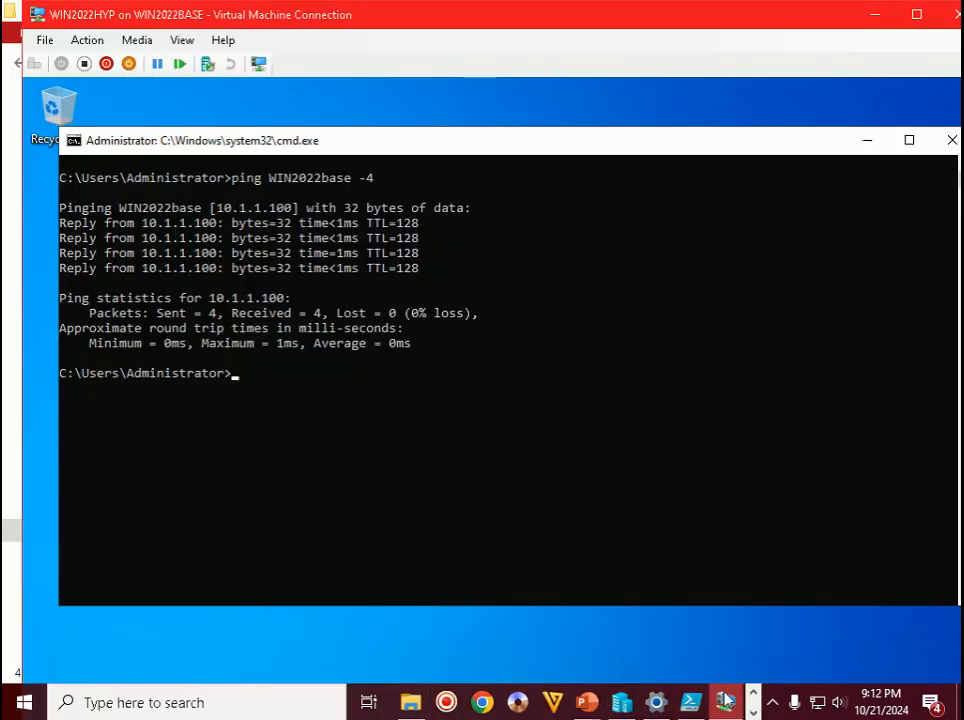
# - In the full-screen VM, open File Explorer on the WIN2022HYP_D (D:) drive
pyautogui.doubleClick(755, 18)
pyautogui.click(468, 705)
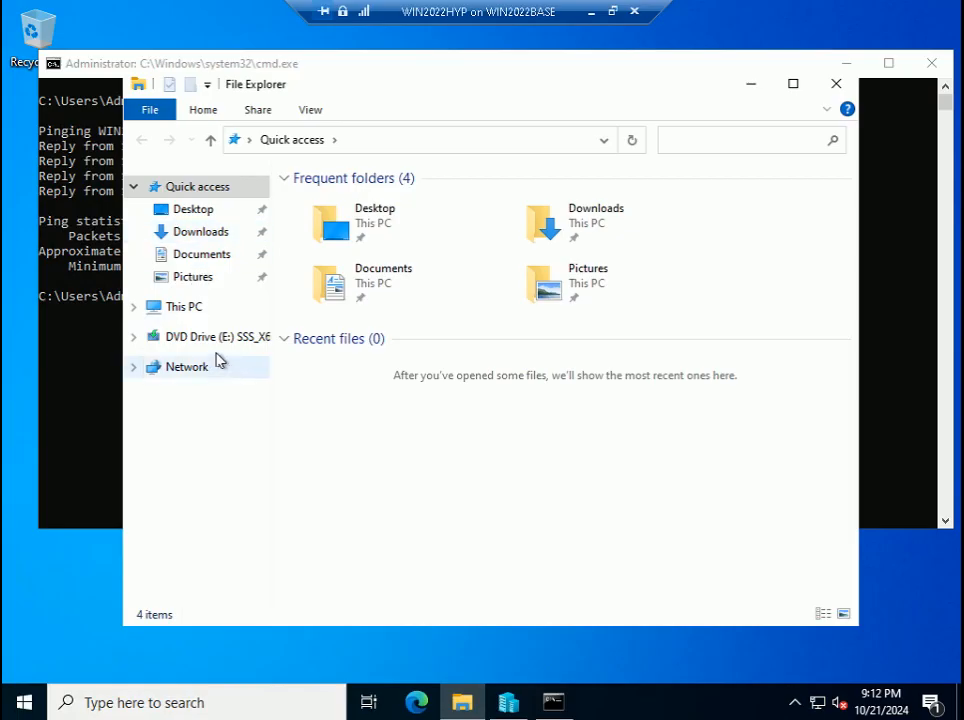
pyautogui.click(185, 306)
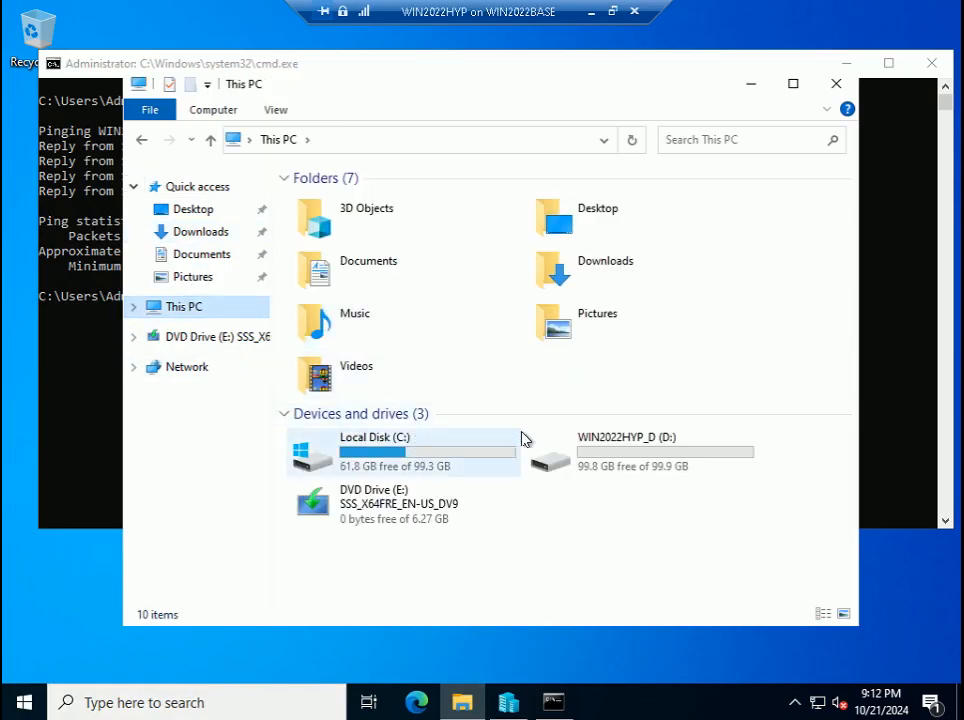
pyautogui.doubleClick(620, 452)
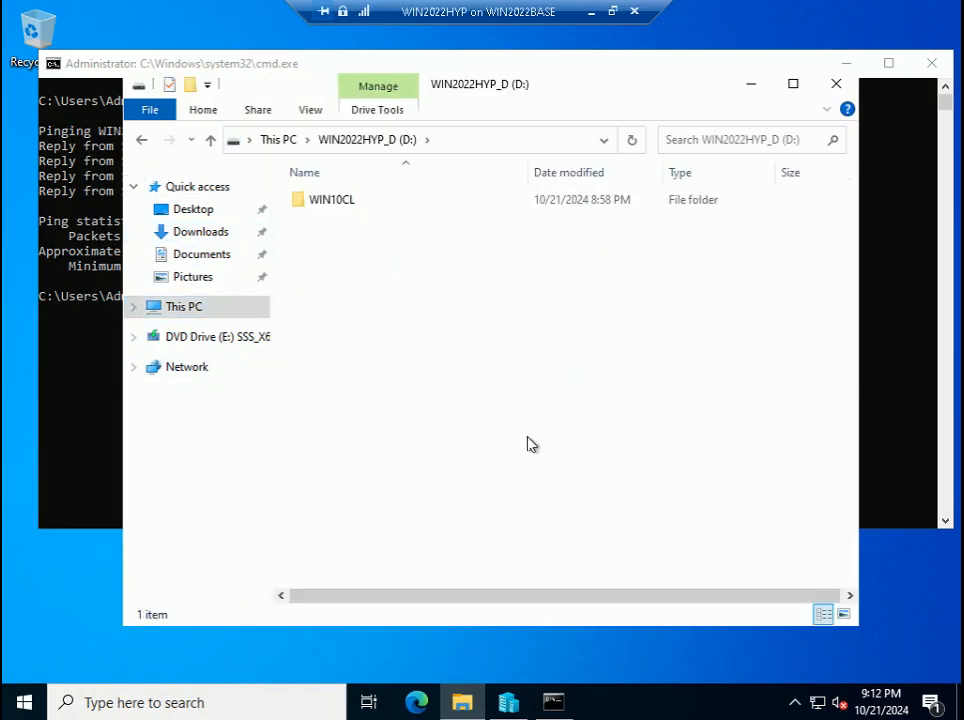
# - Create a new folder named ISO on D:, open it, and paste the Windows 10 ISO
pyautogui.rightClick(410, 295)
pyautogui.moveTo(508, 518)
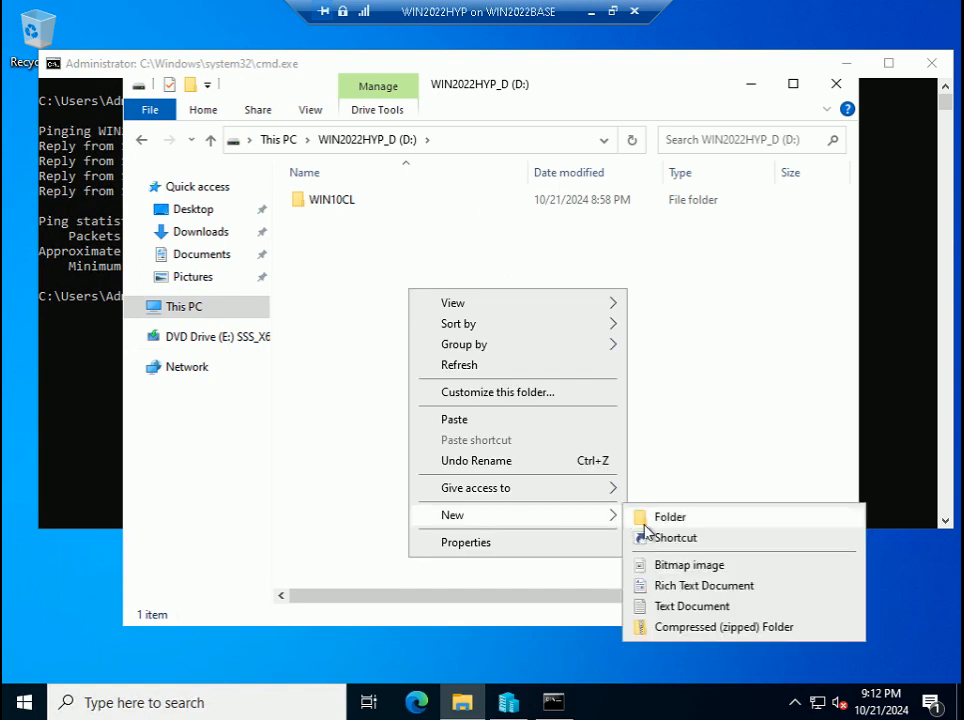
pyautogui.click(644, 522)
pyautogui.write('IS')
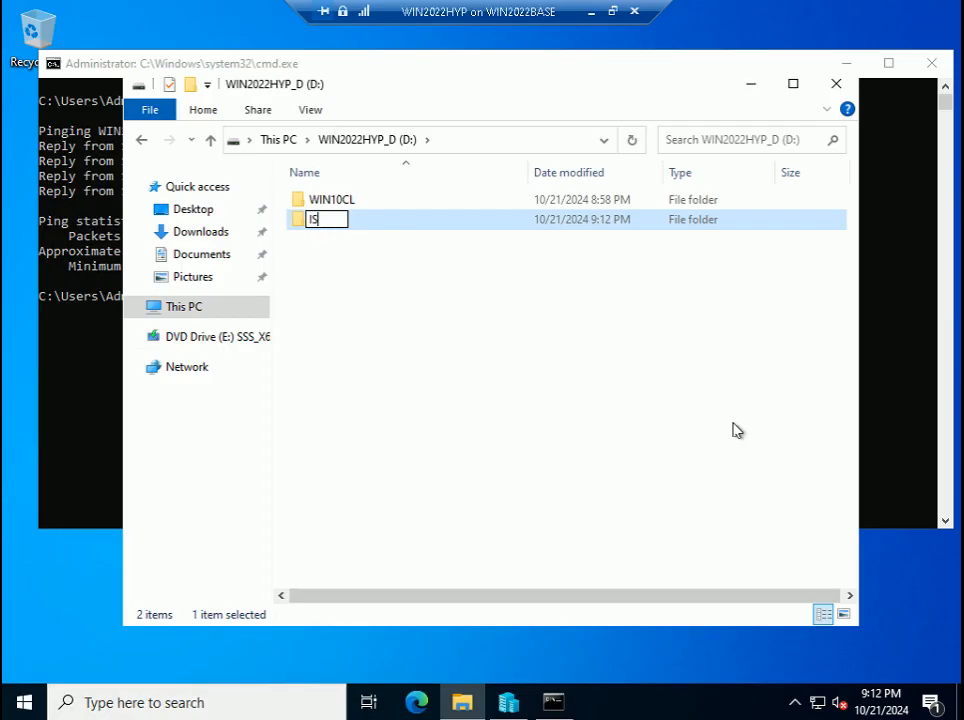
pyautogui.write('O')
pyautogui.press('BackSpace')
pyautogui.press('BackSpace')
pyautogui.write('SO')
pyautogui.press('Return')
pyautogui.press('Return')
pyautogui.hotkey('ctrl', 'v')
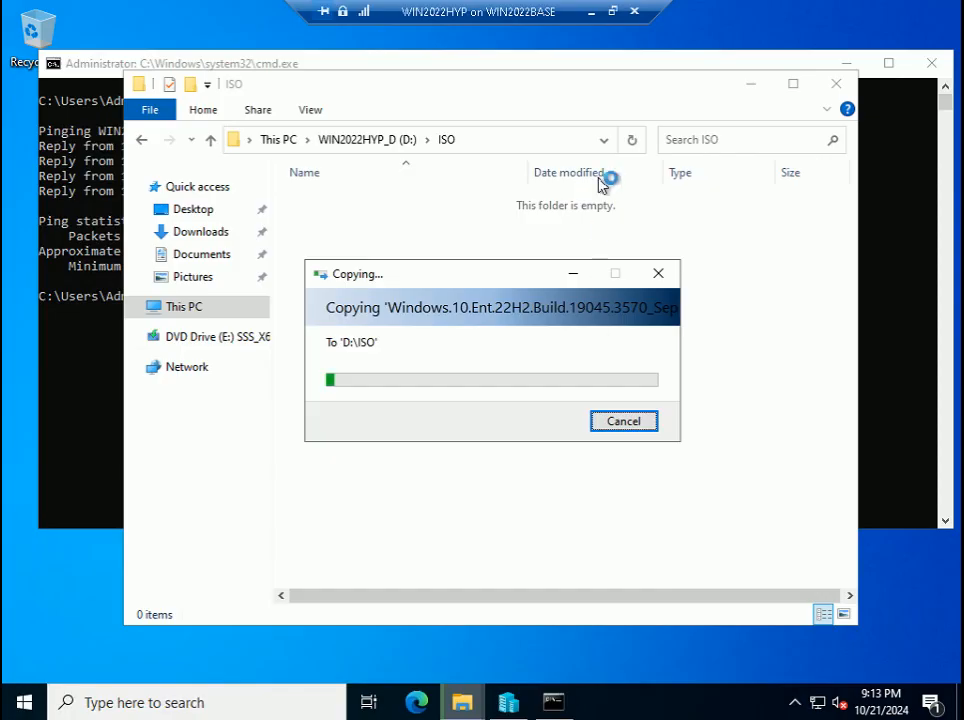
# - Move the copy progress dialog aside, then widen the Name column and select the copied Sep2024 ISO
pyautogui.click(614, 12)
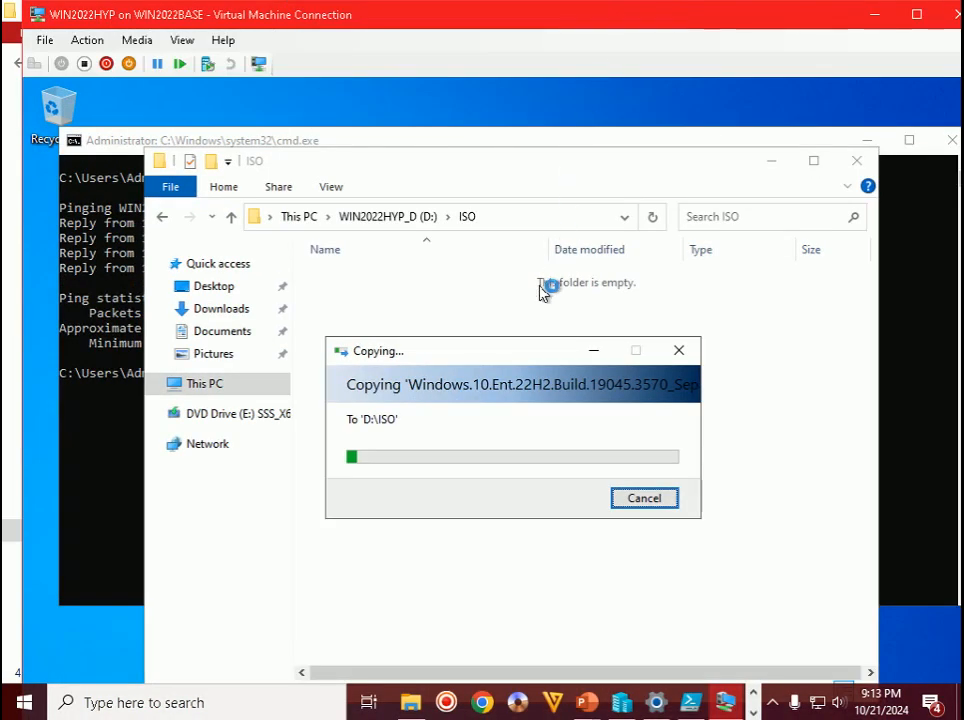
pyautogui.moveTo(518, 350); pyautogui.dragTo(471, 228)
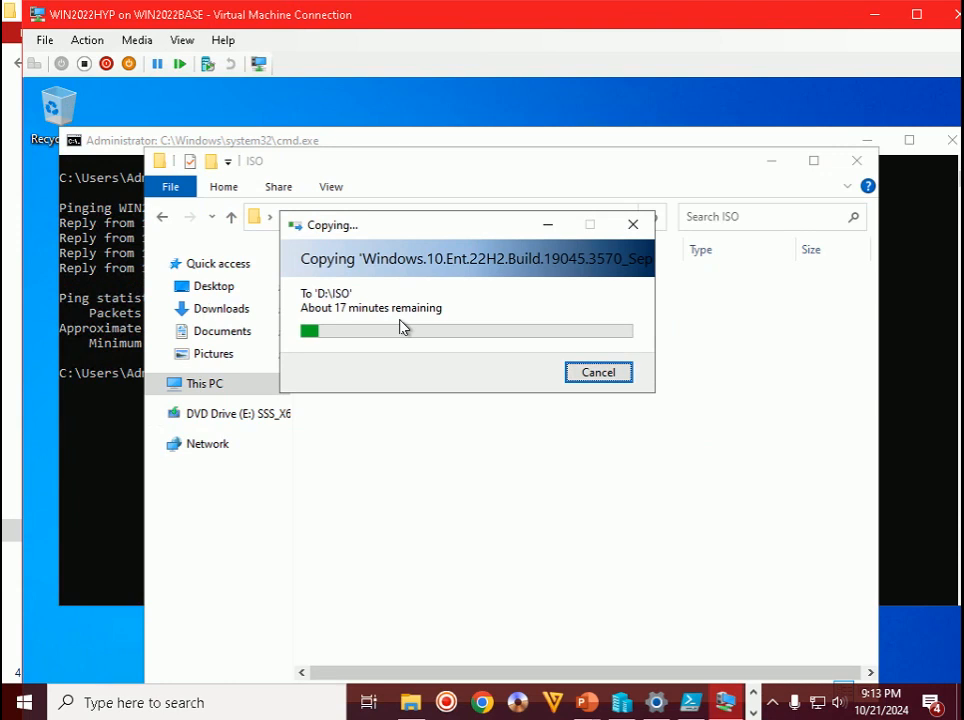
pyautogui.click(773, 703)
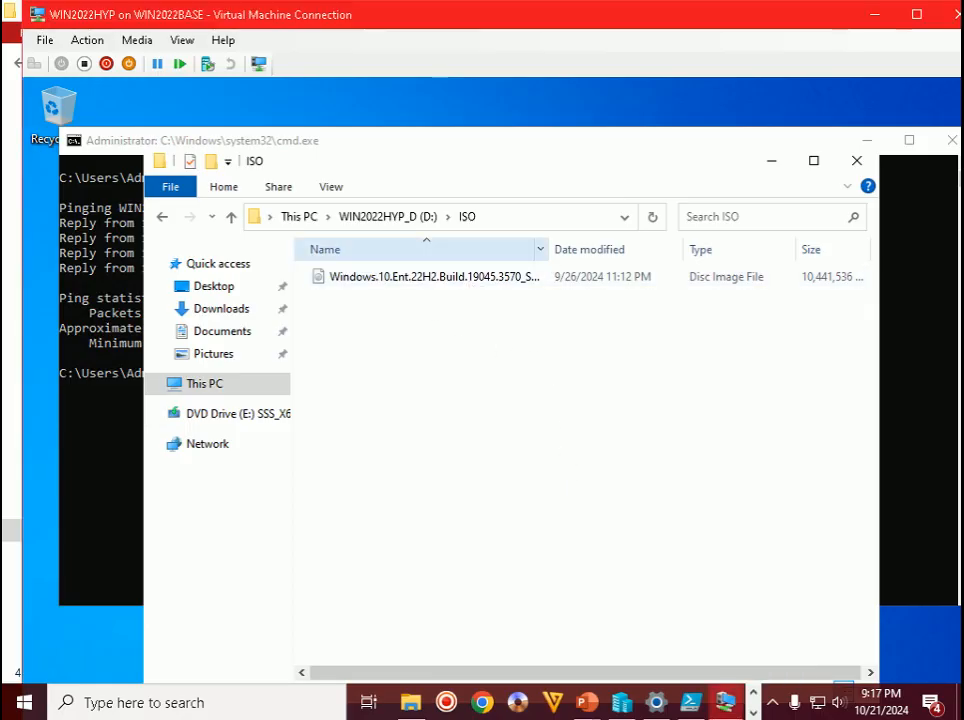
pyautogui.doubleClick(548, 249)
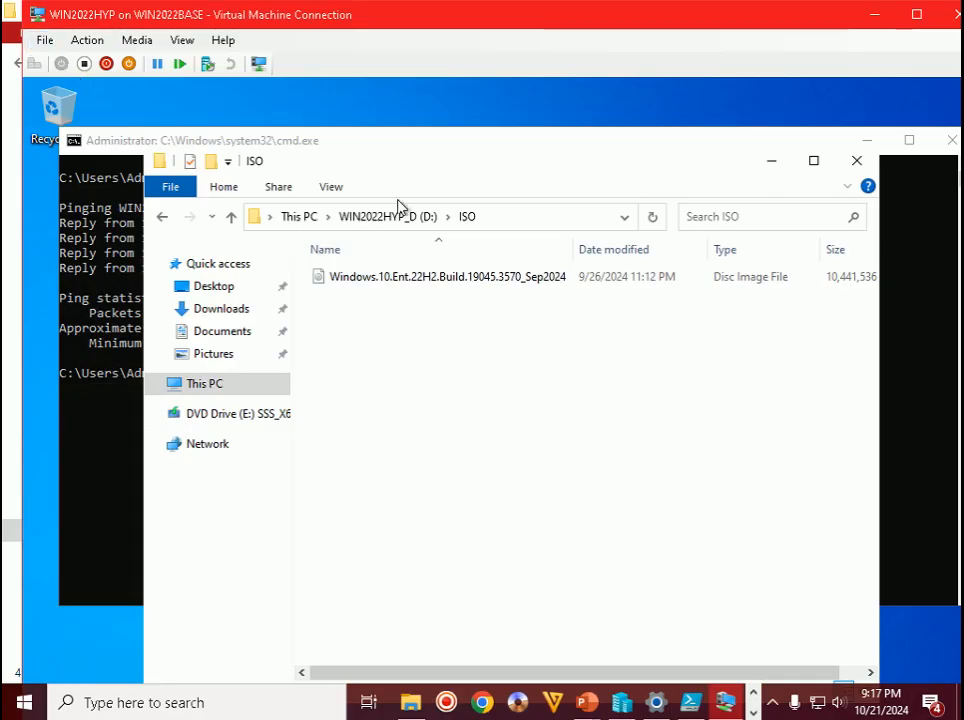
pyautogui.click(458, 280)
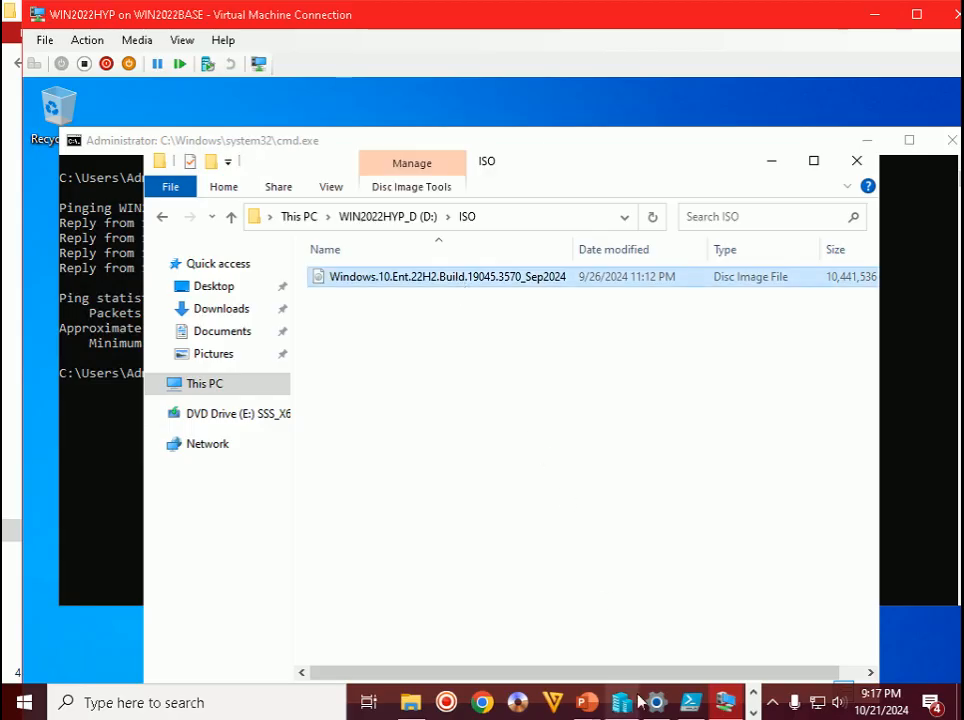
# - Advance the guide slide show to Step 84 on adding a DVD drive, then return to the VM
pyautogui.moveTo(587, 702)
pyautogui.click(650, 641)
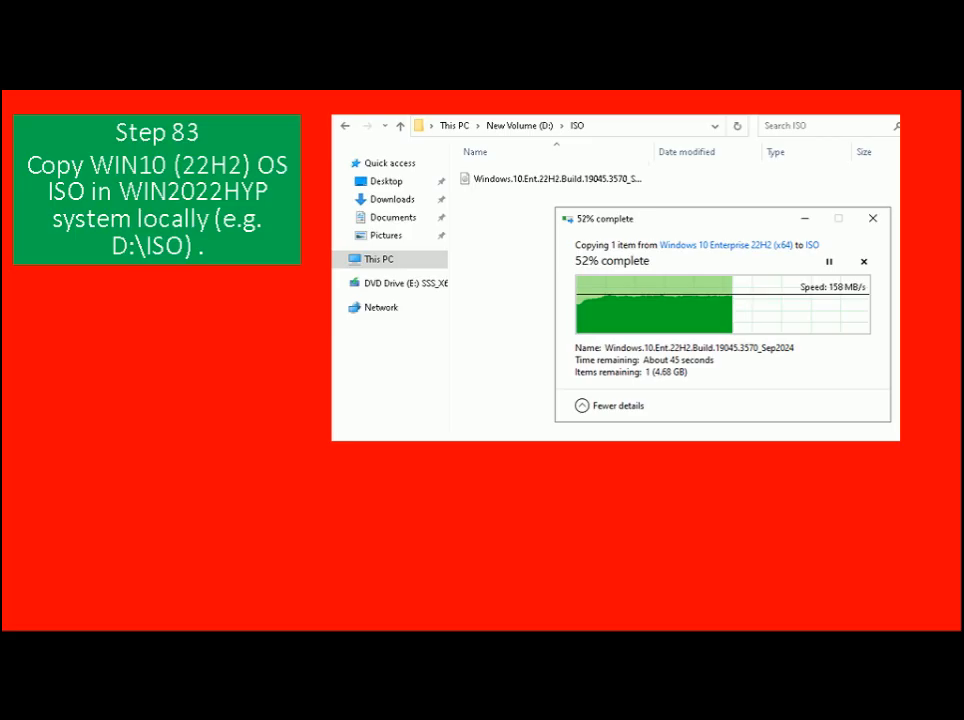
pyautogui.press('Right')
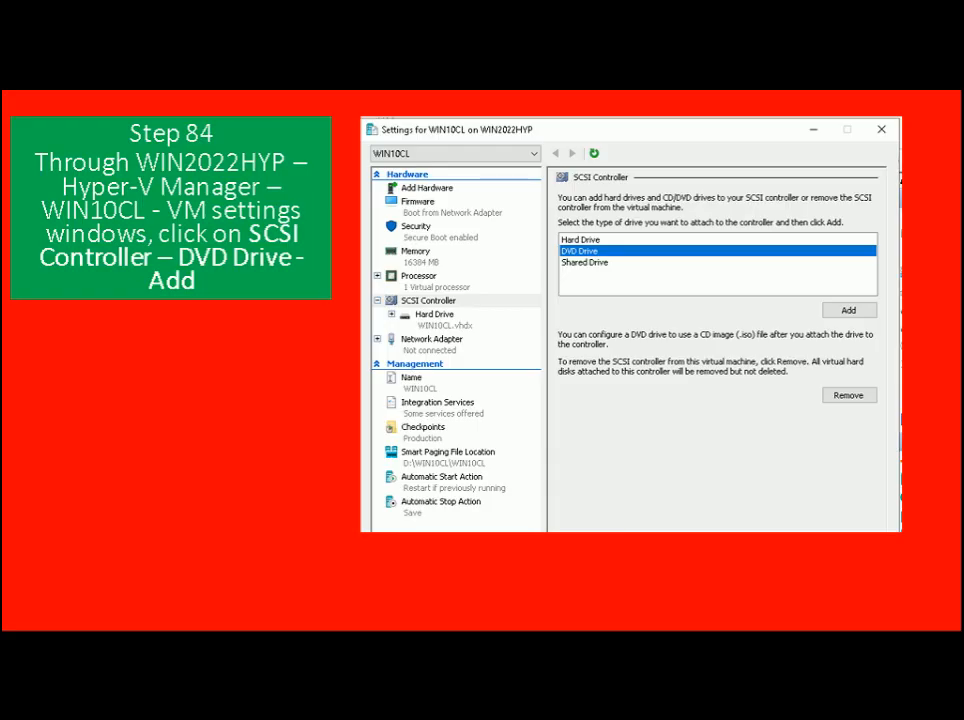
pyautogui.hotkey('alt', 'Tab')
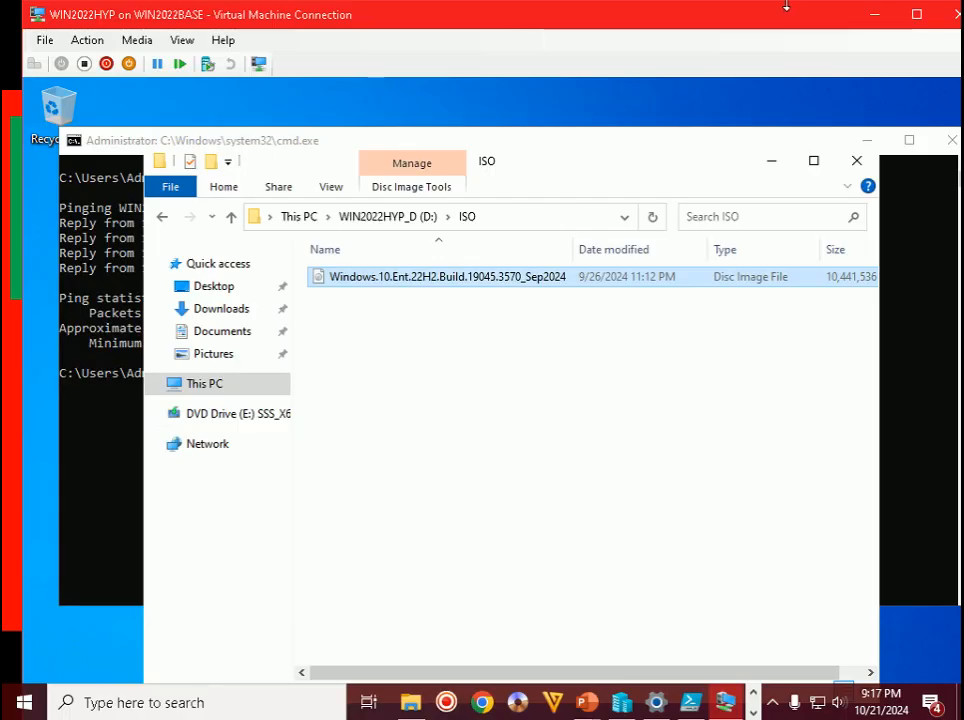
# - Close File Explorer and the command prompt, then open WIN10CL's Settings from Hyper-V Manager
pyautogui.doubleClick(775, 24)
pyautogui.click(831, 84)
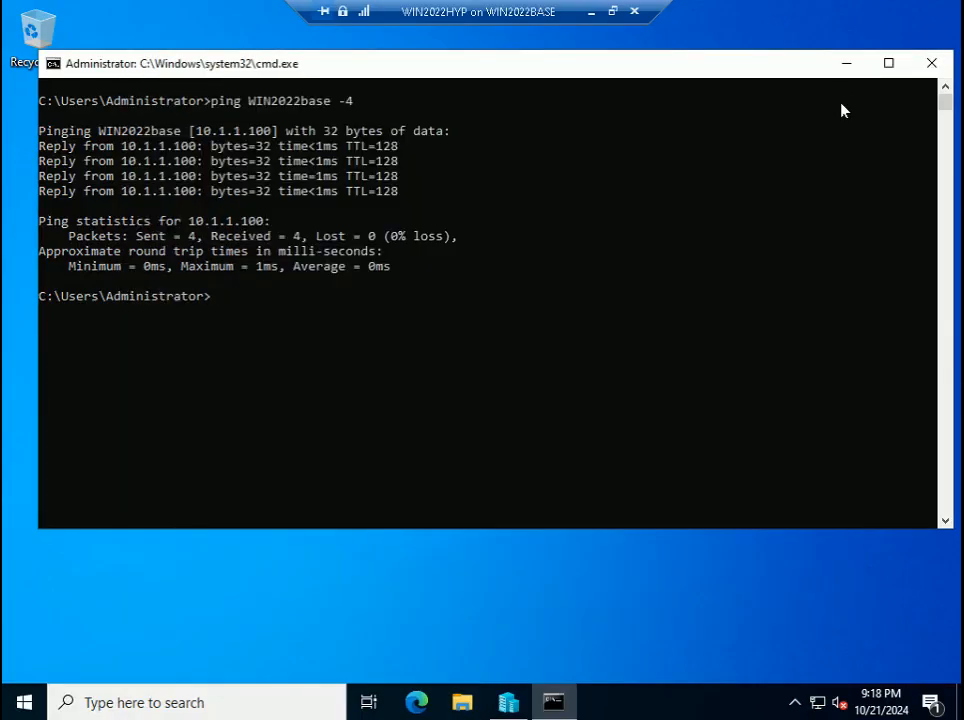
pyautogui.click(931, 63)
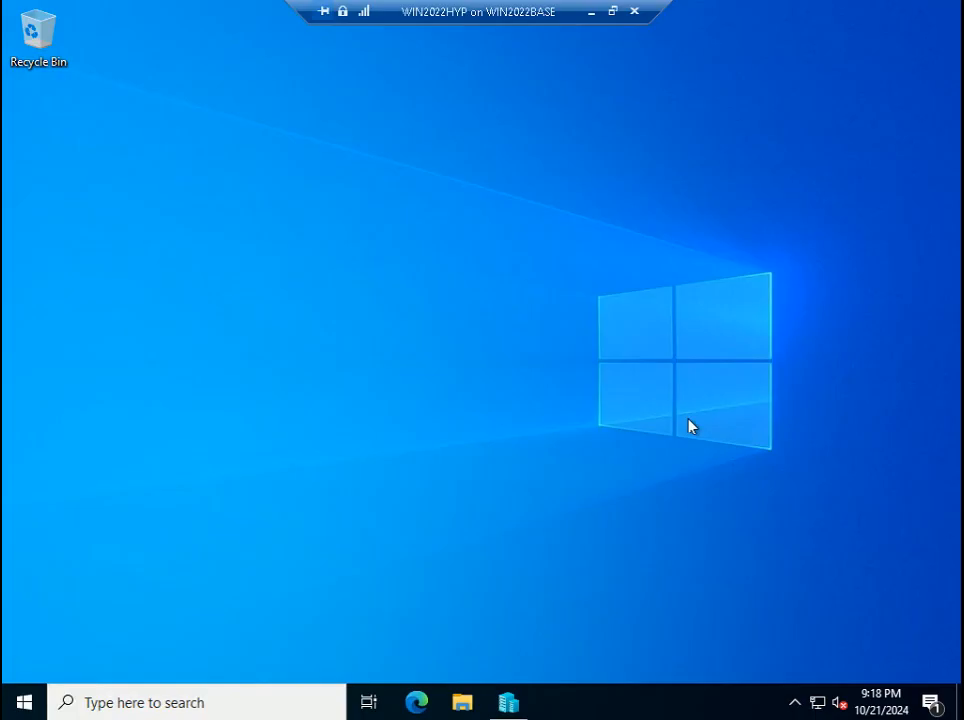
pyautogui.click(516, 704)
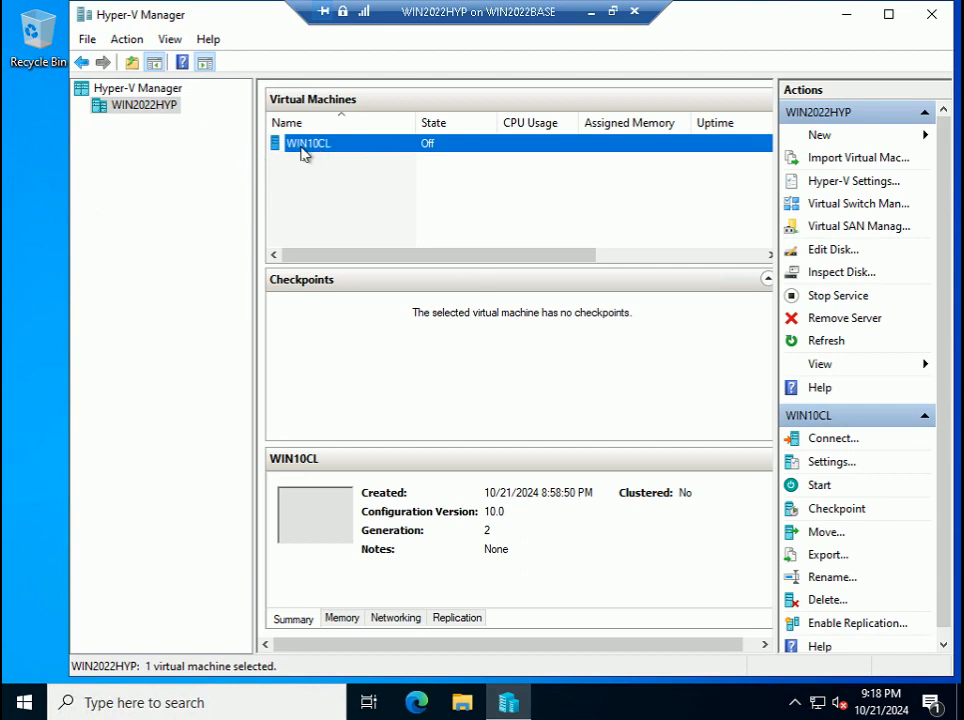
pyautogui.rightClick(304, 147)
pyautogui.click(350, 190)
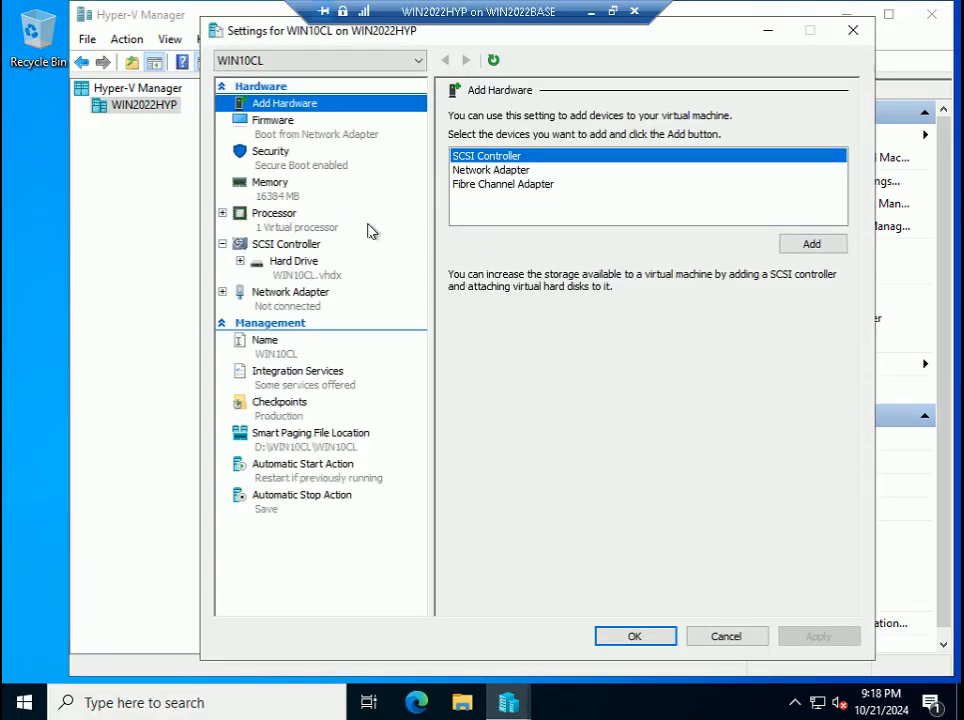
# - Add a DVD Drive to WIN10CL's SCSI Controller
pyautogui.click(283, 245)
pyautogui.click(489, 183)
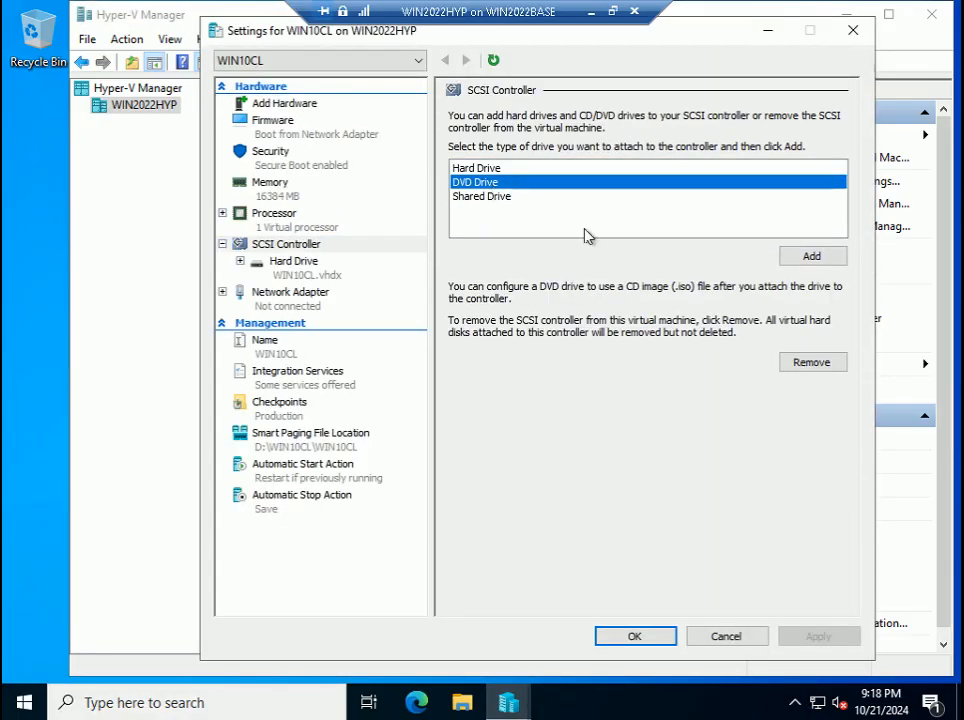
pyautogui.click(818, 259)
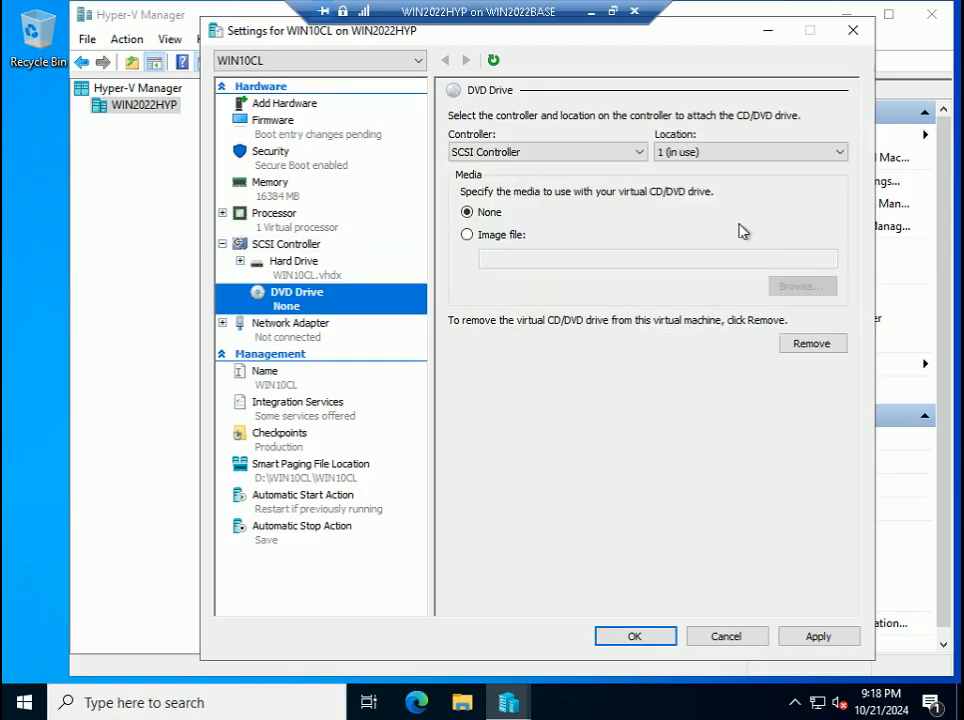
# - Advance the PowerPoint guide slide show to the next step
pyautogui.click(612, 11)
pyautogui.moveTo(603, 706)
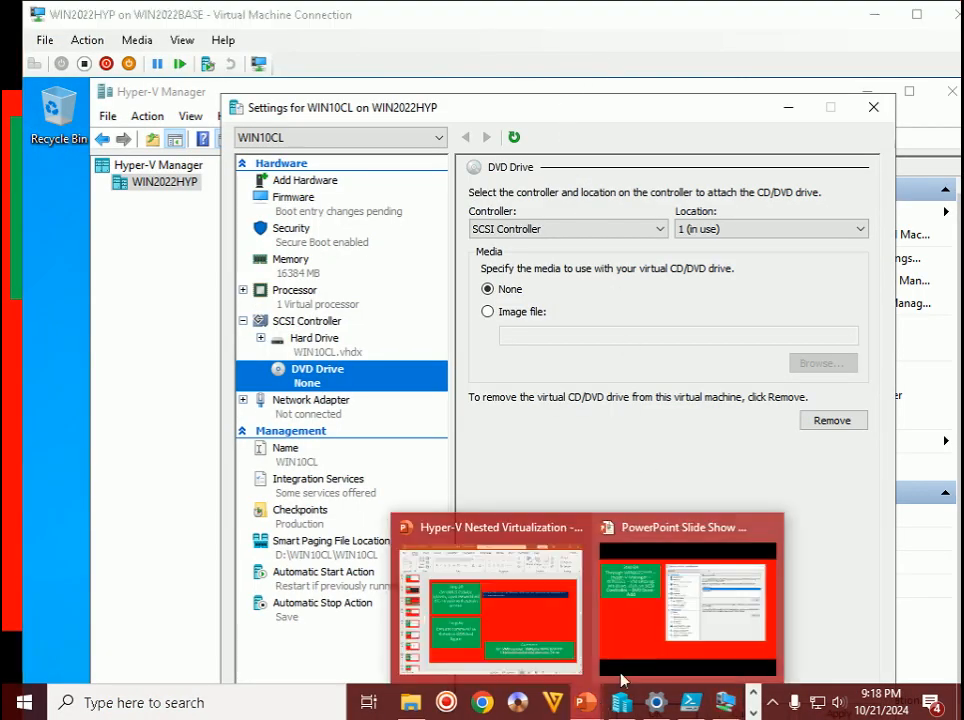
pyautogui.click(669, 600)
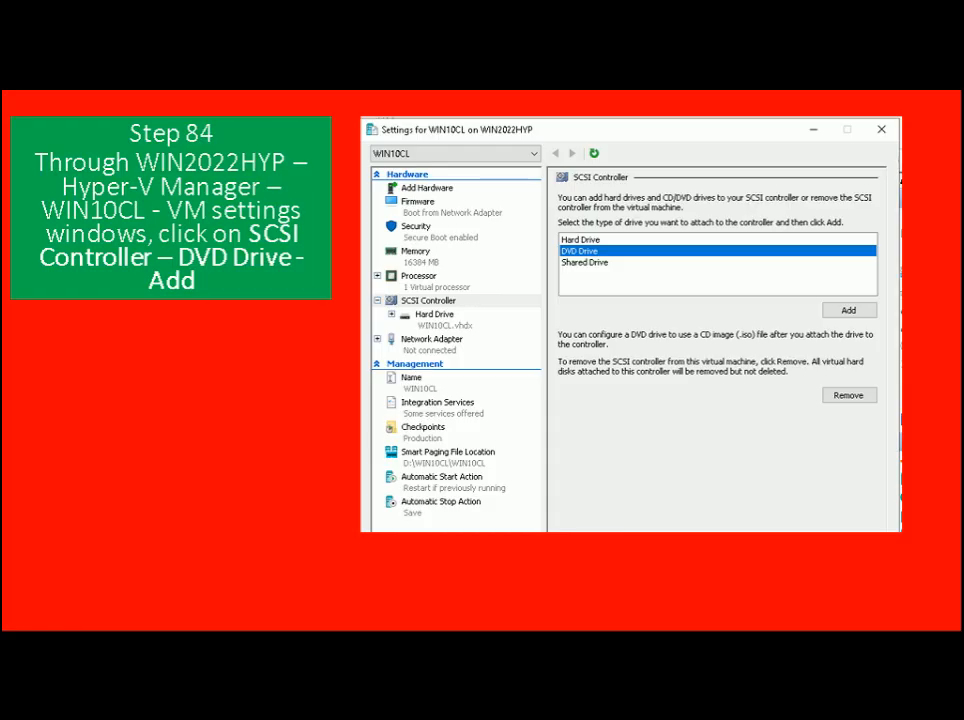
pyautogui.press('Right')
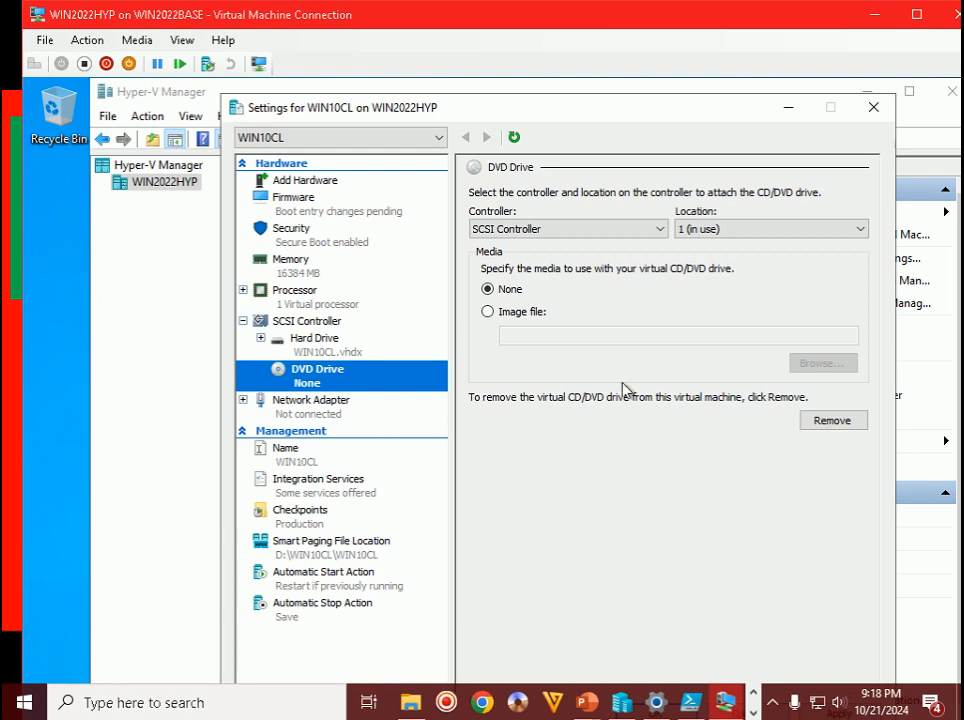
# - Set the DVD drive's image file to D:\ISO\Windows.10.Ent.22H2.Build.19045.3570_Sep2024.iso and apply
pyautogui.click(526, 315)
pyautogui.click(813, 367)
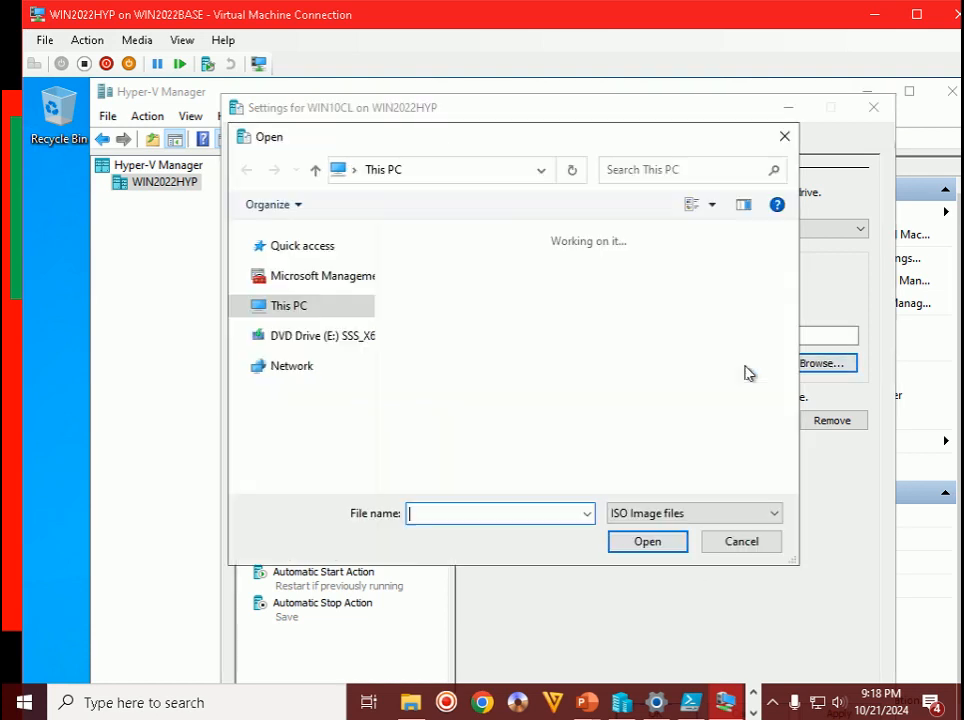
pyautogui.click(300, 426)
pyautogui.click(310, 396)
pyautogui.moveTo(795, 328); pyautogui.dragTo(786, 480)
pyautogui.doubleClick(550, 425)
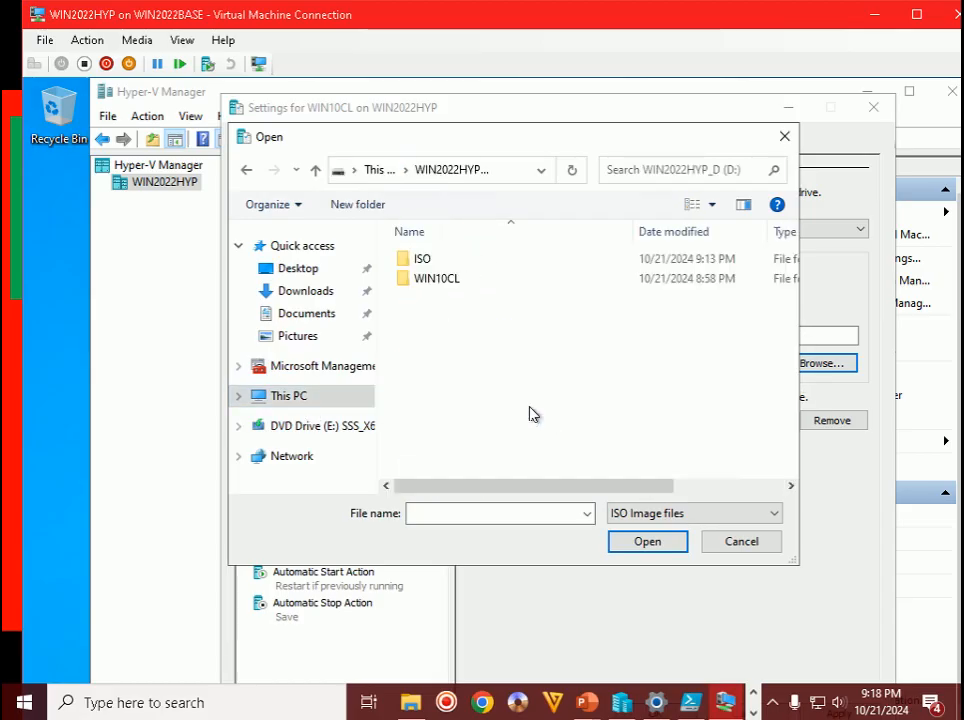
pyautogui.doubleClick(405, 262)
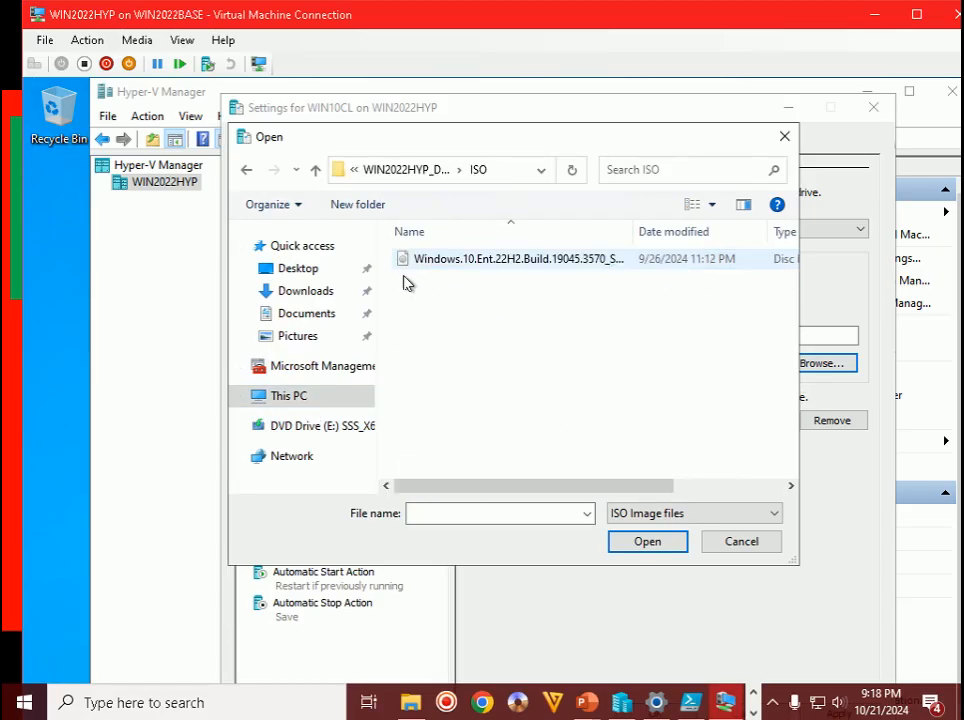
pyautogui.doubleClick(508, 262)
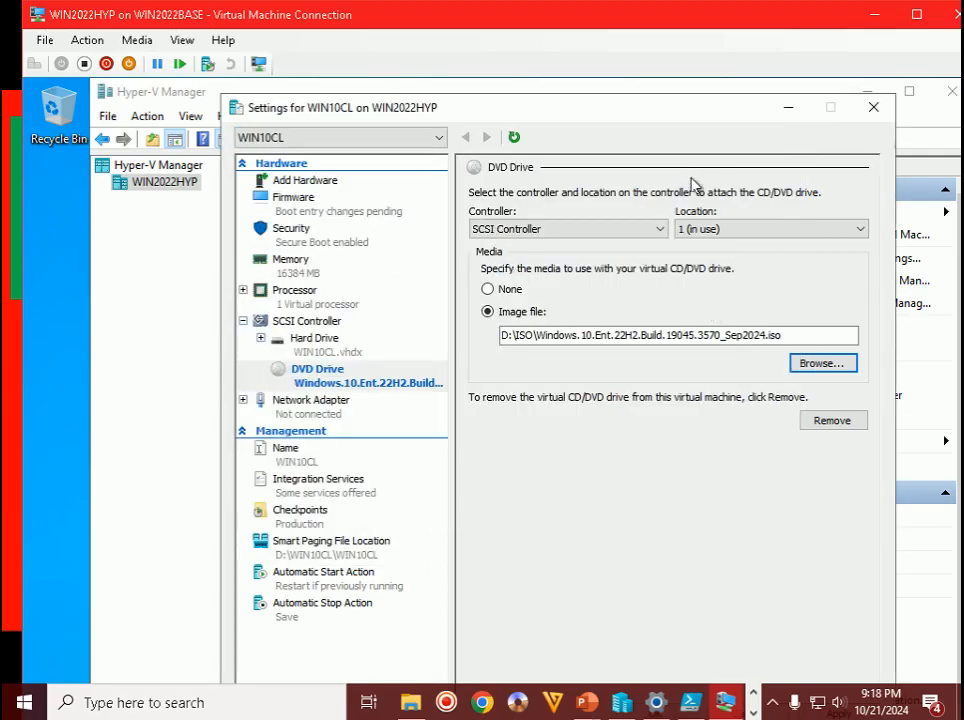
pyautogui.moveTo(693, 110); pyautogui.dragTo(635, 59)
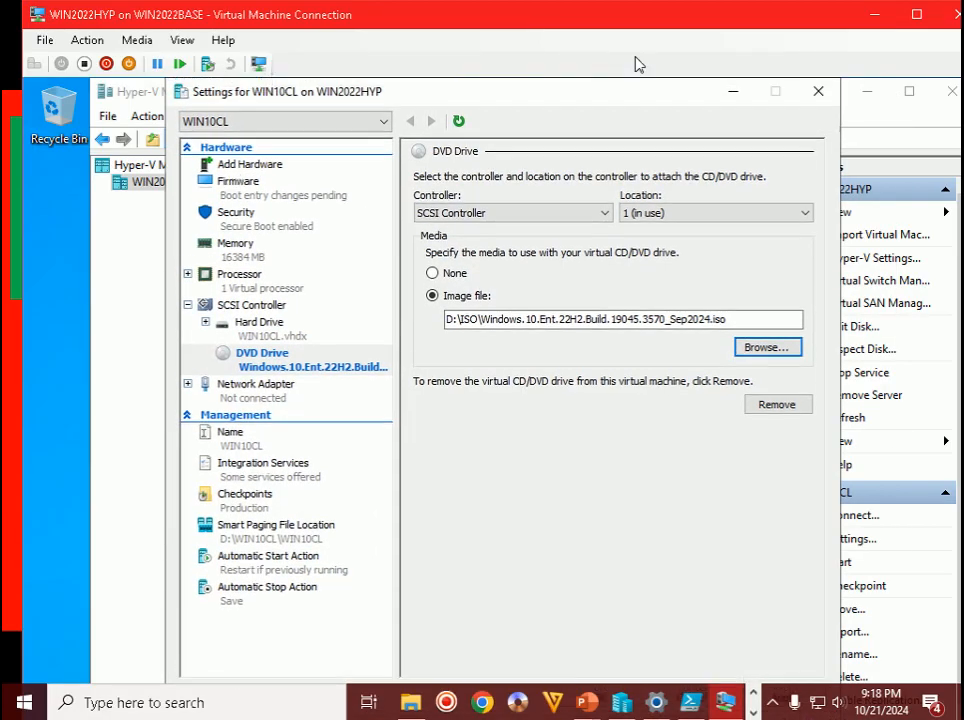
pyautogui.doubleClick(663, 17)
pyautogui.click(762, 626)
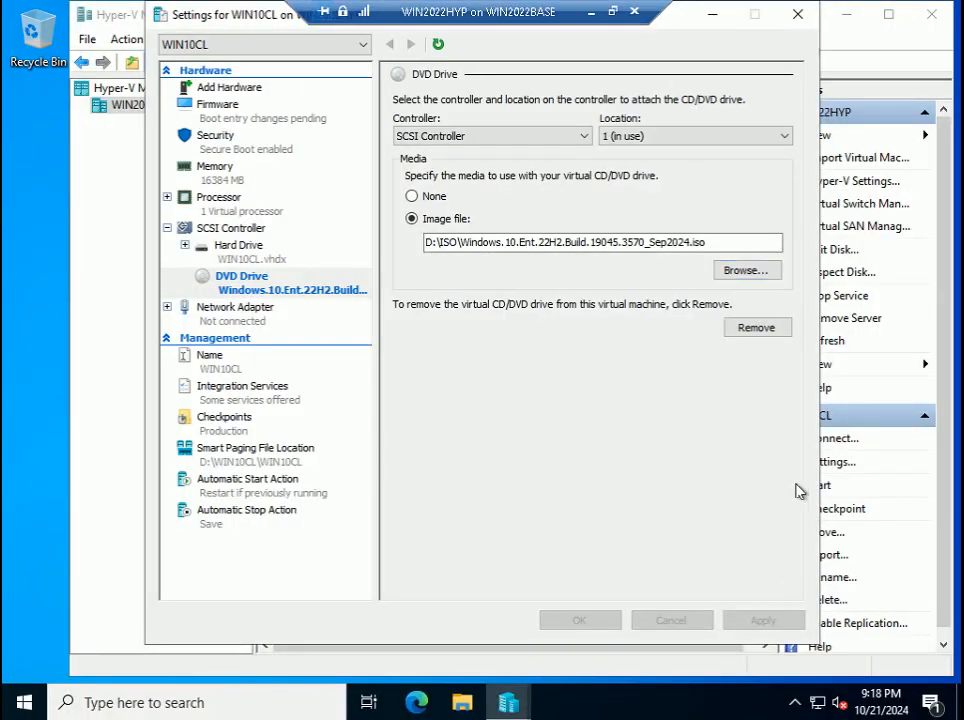
# - Advance the guide slide show past Step 85
pyautogui.click(614, 12)
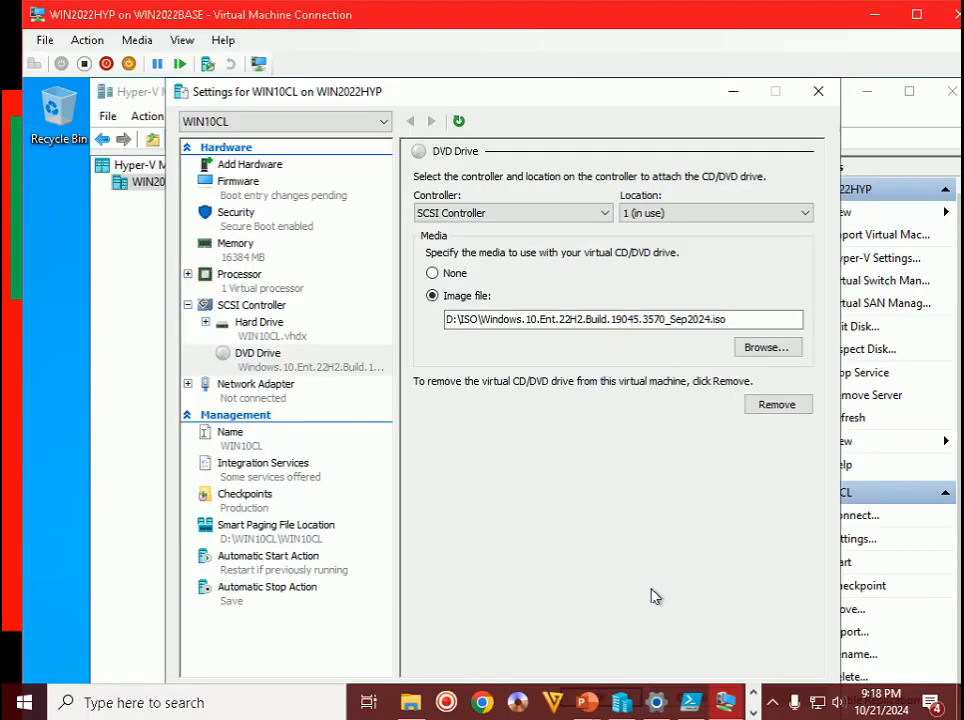
pyautogui.moveTo(585, 701)
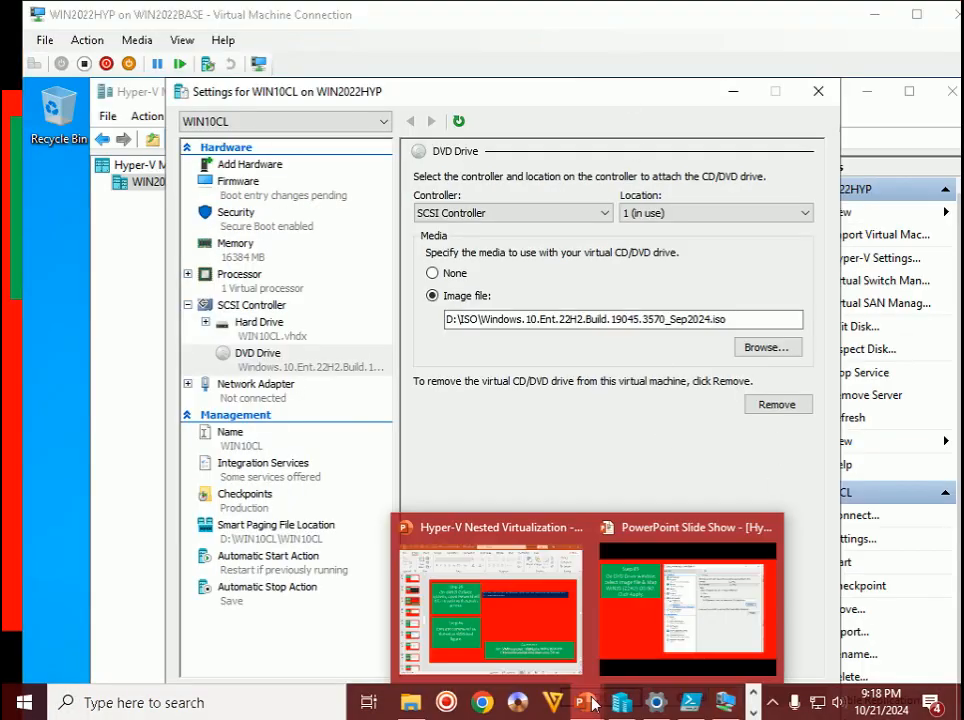
pyautogui.click(647, 620)
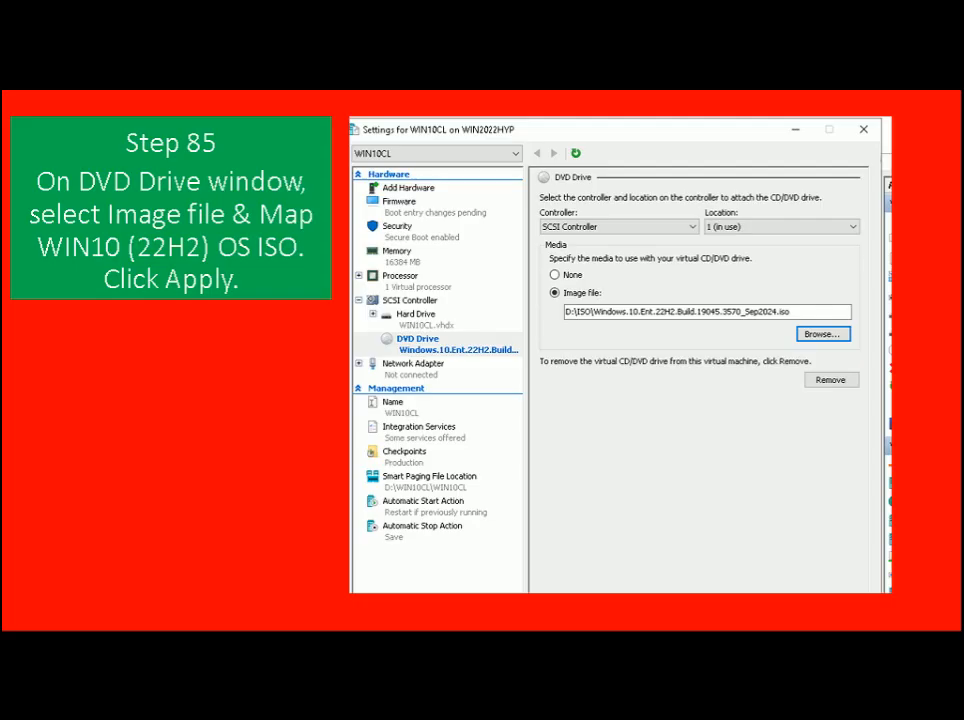
pyautogui.press('Right')
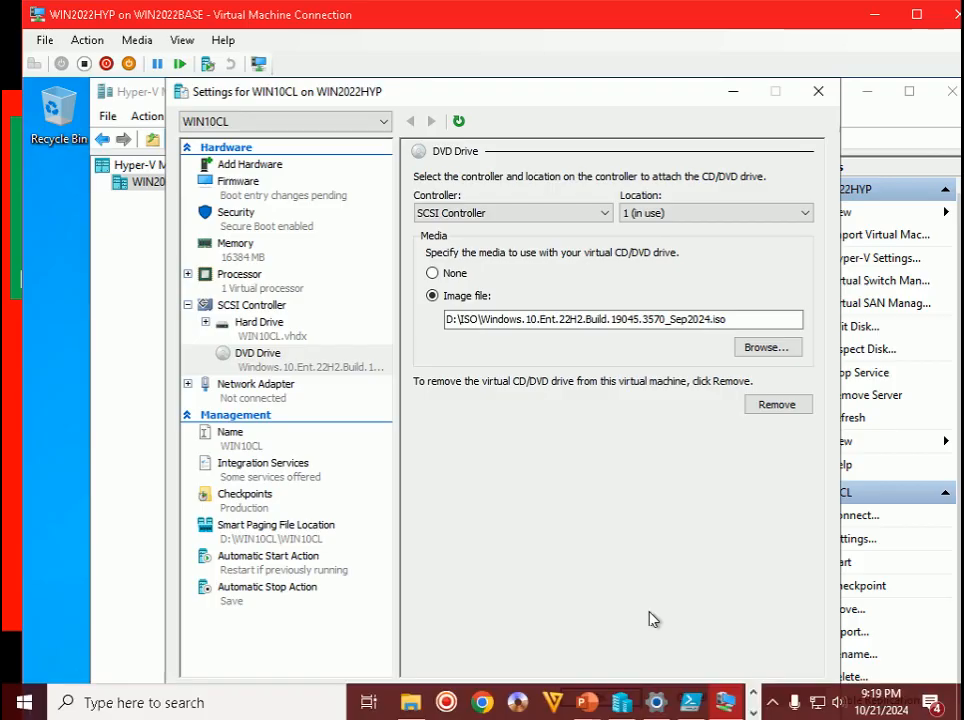
# - Move DVD Drive to the top of WIN10CL's firmware boot order, then apply and click OK
pyautogui.doubleClick(693, 21)
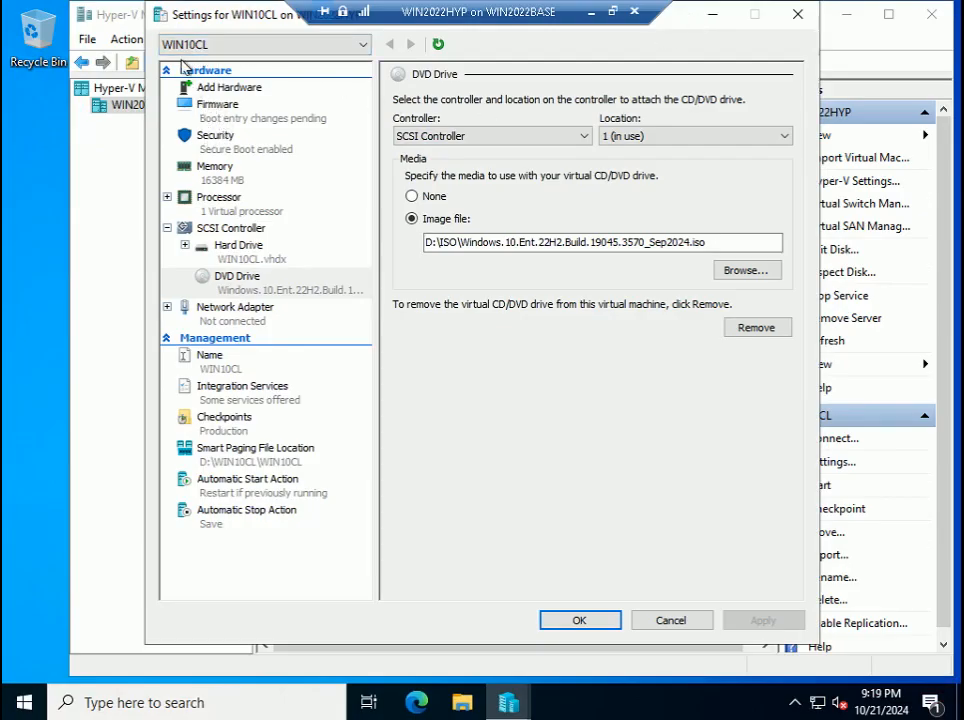
pyautogui.click(214, 108)
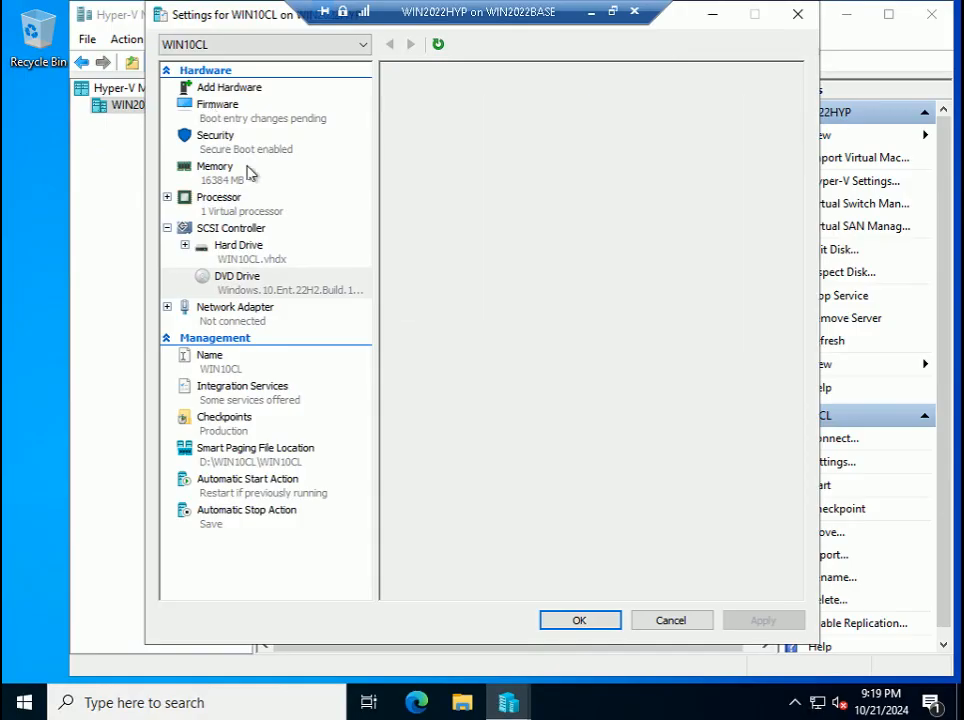
pyautogui.click(461, 192)
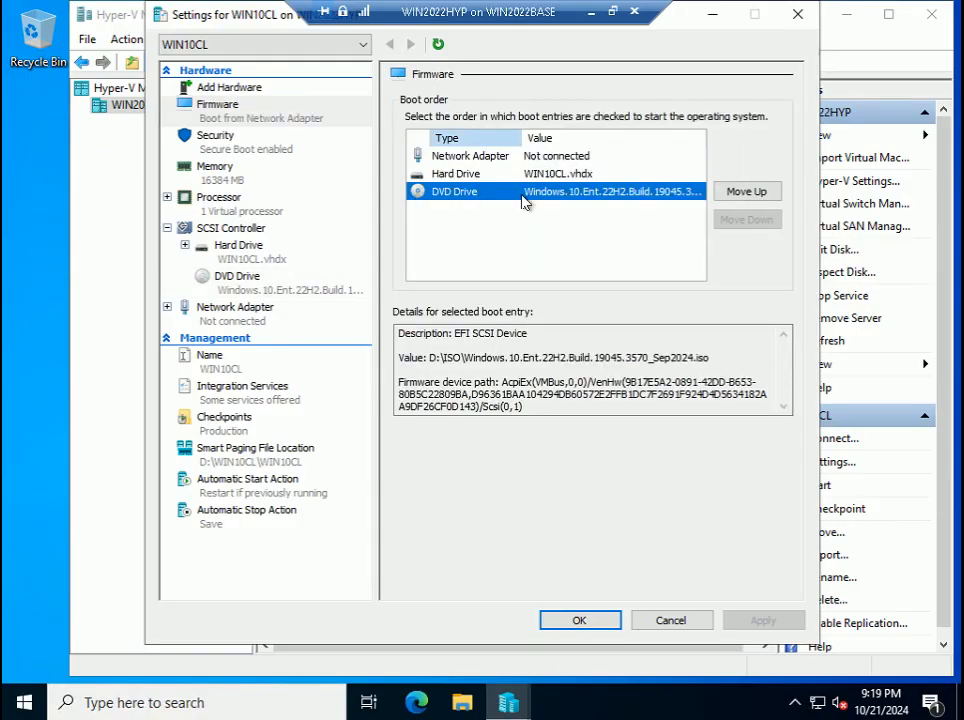
pyautogui.click(752, 193)
pyautogui.click(752, 193)
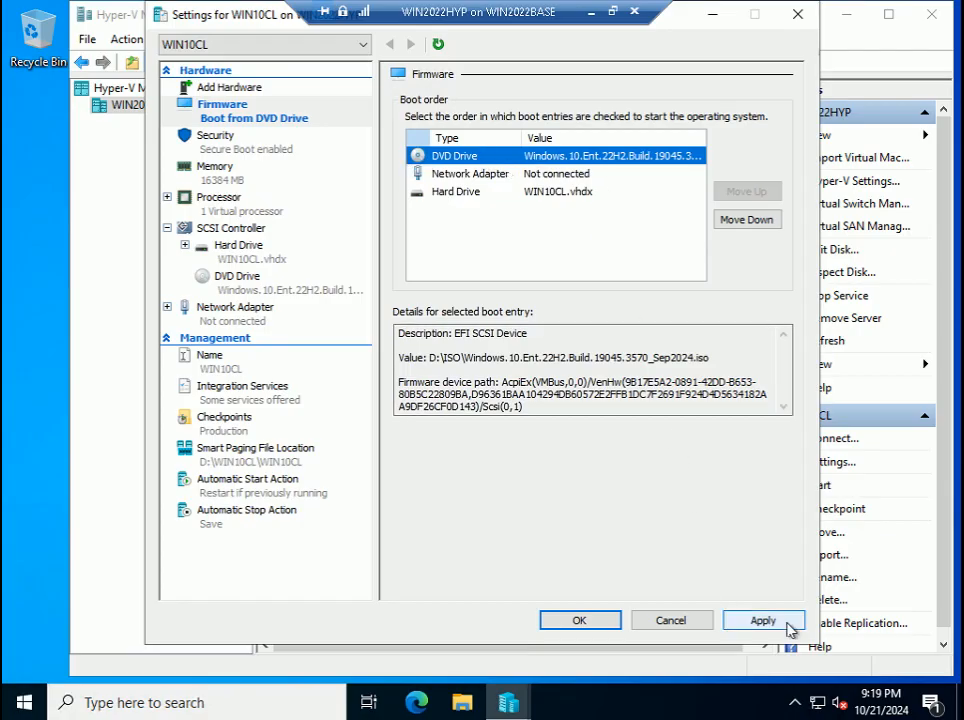
pyautogui.click(788, 626)
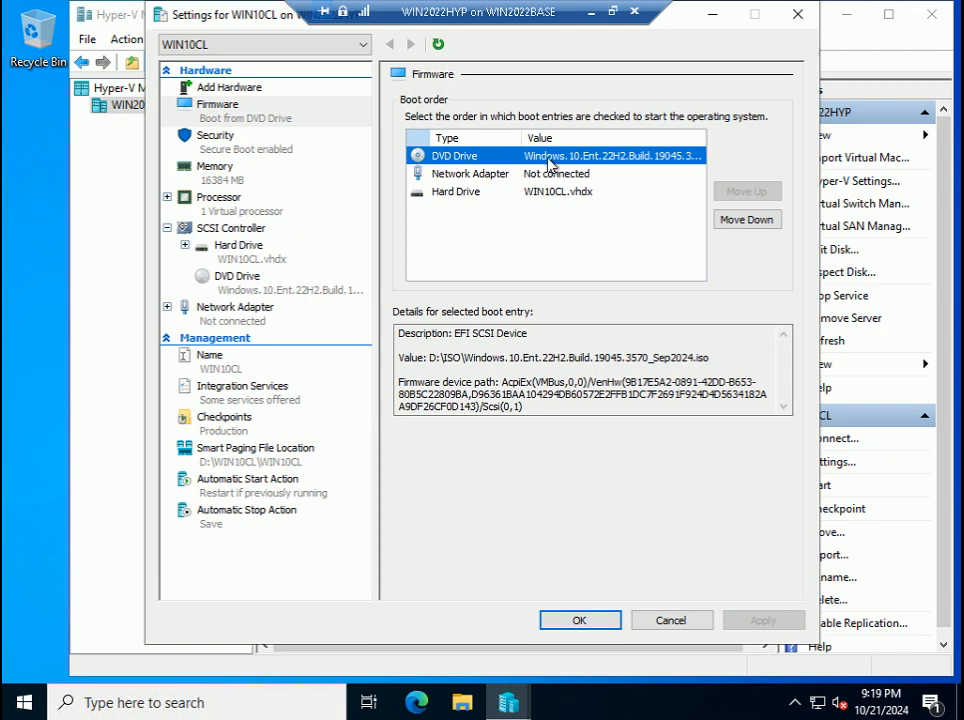
pyautogui.click(566, 626)
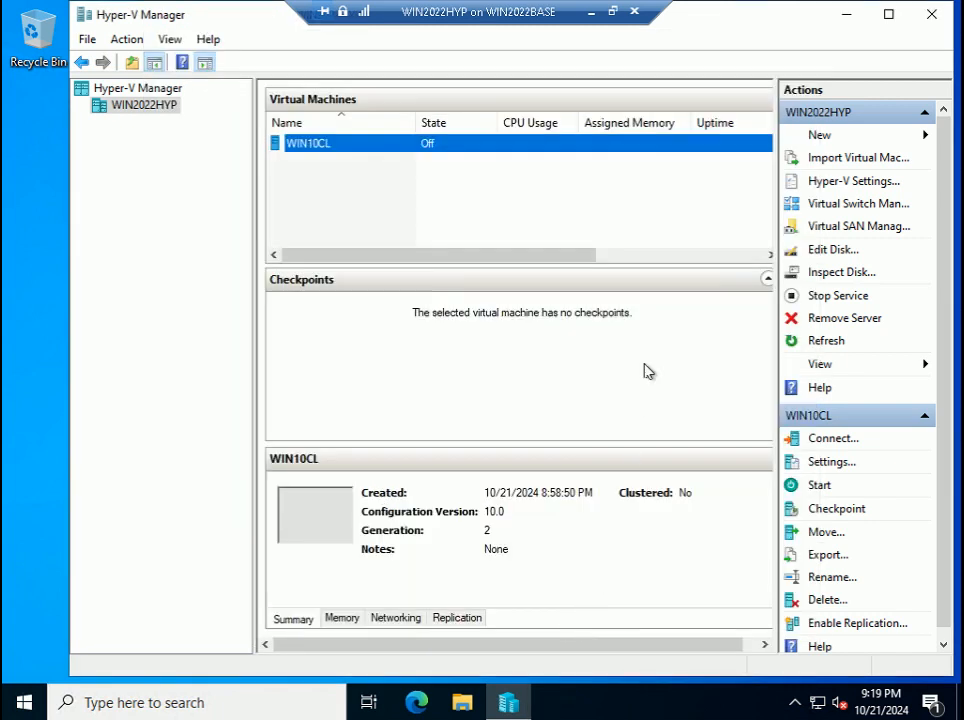
# - Open a connection to WIN10CL, advance the guide past Step 86, and start the VM
pyautogui.doubleClick(407, 148)
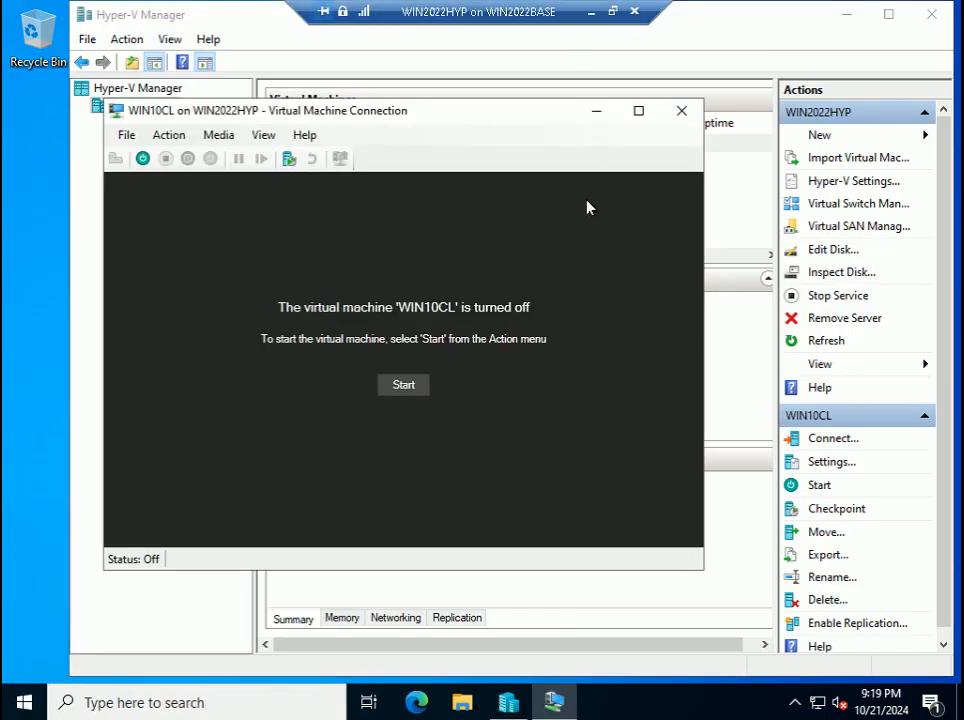
pyautogui.click(613, 12)
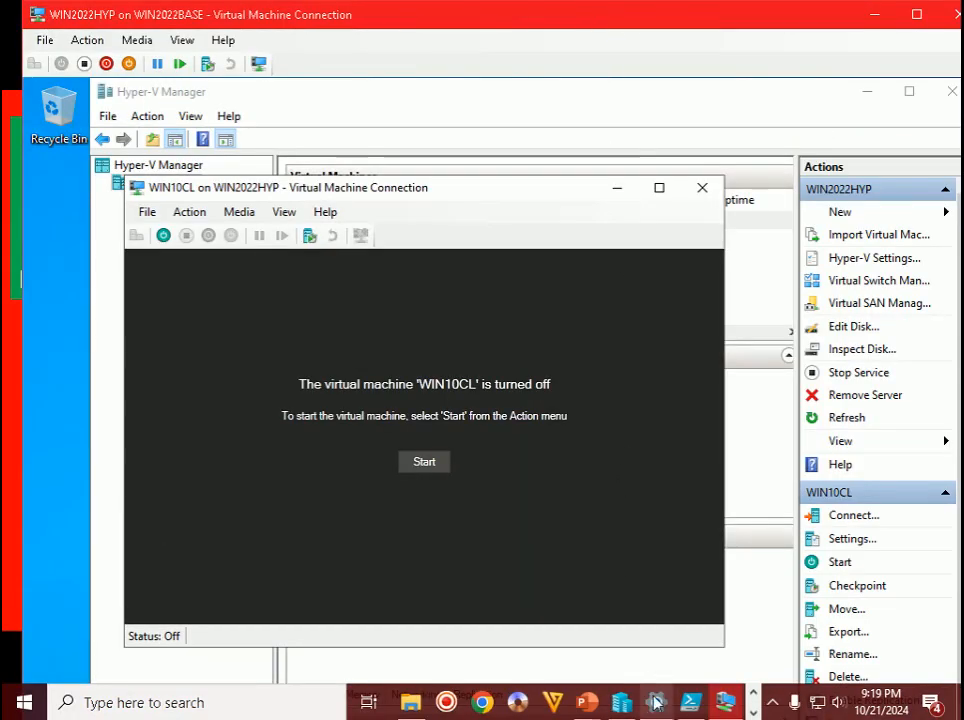
pyautogui.moveTo(586, 700)
pyautogui.click(611, 659)
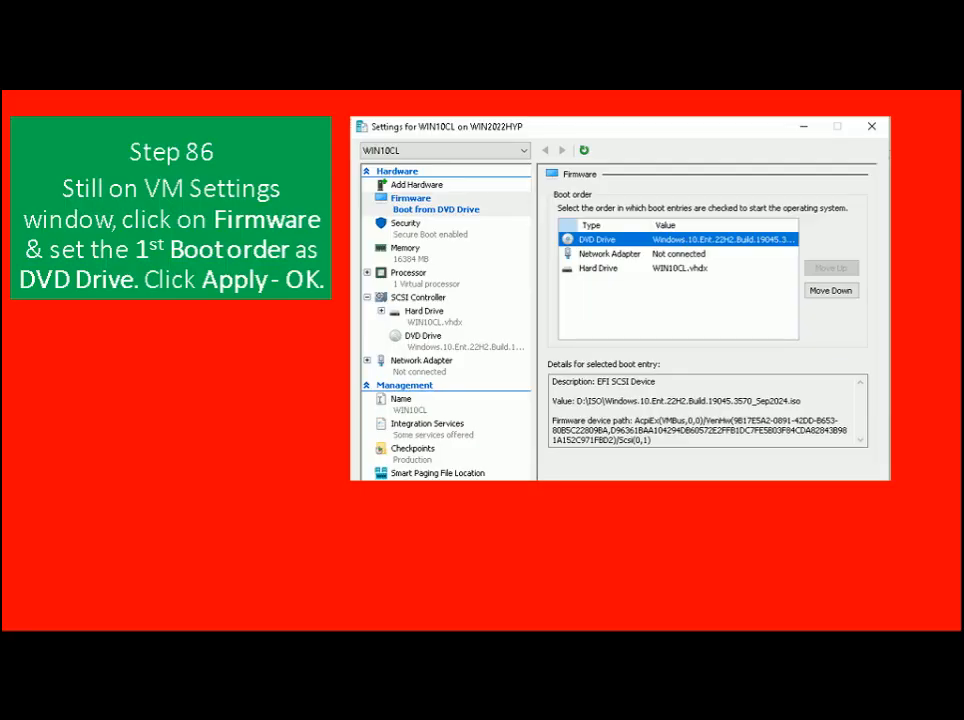
pyautogui.press('Right')
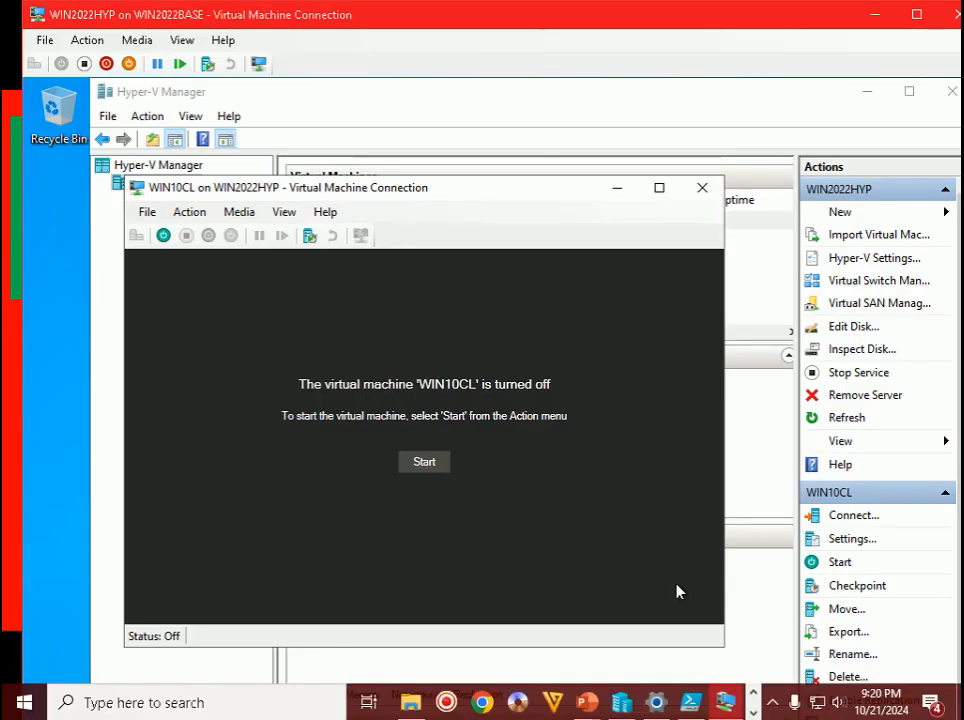
pyautogui.doubleClick(716, 24)
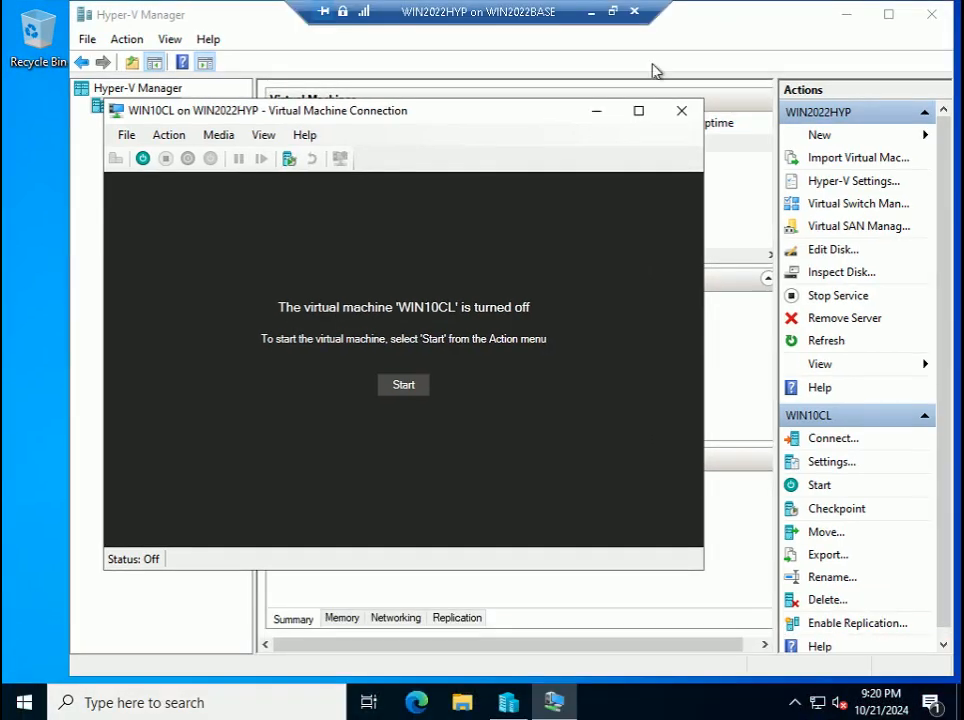
pyautogui.click(142, 159)
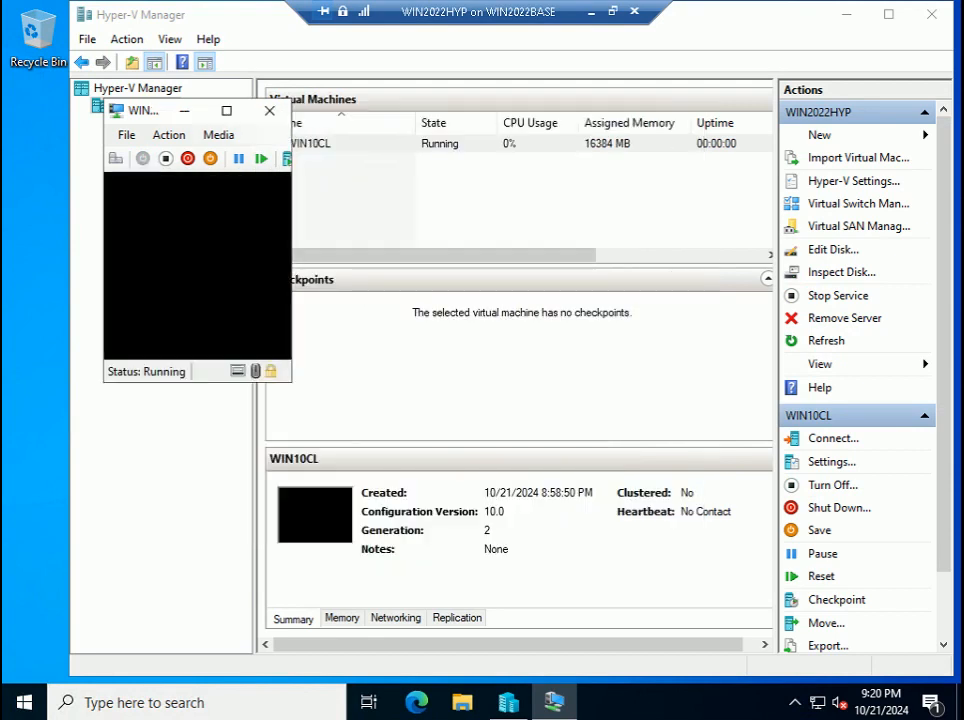
# - Boot WIN10CL from the DVD, accept the default language settings and choose Install now
pyautogui.press('Return')
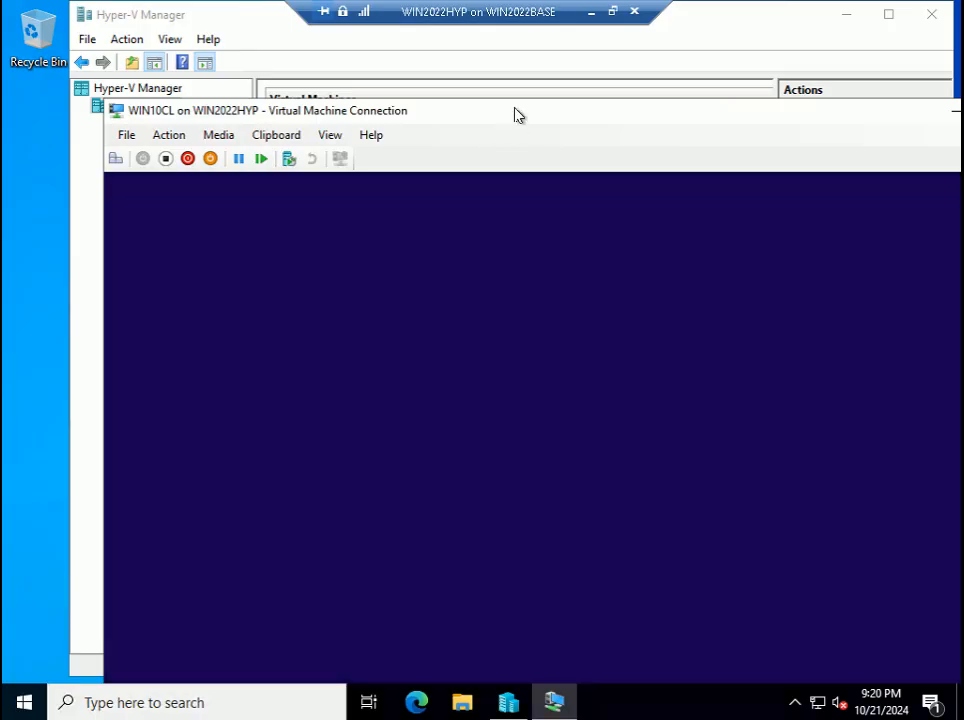
pyautogui.moveTo(518, 112); pyautogui.dragTo(491, 42)
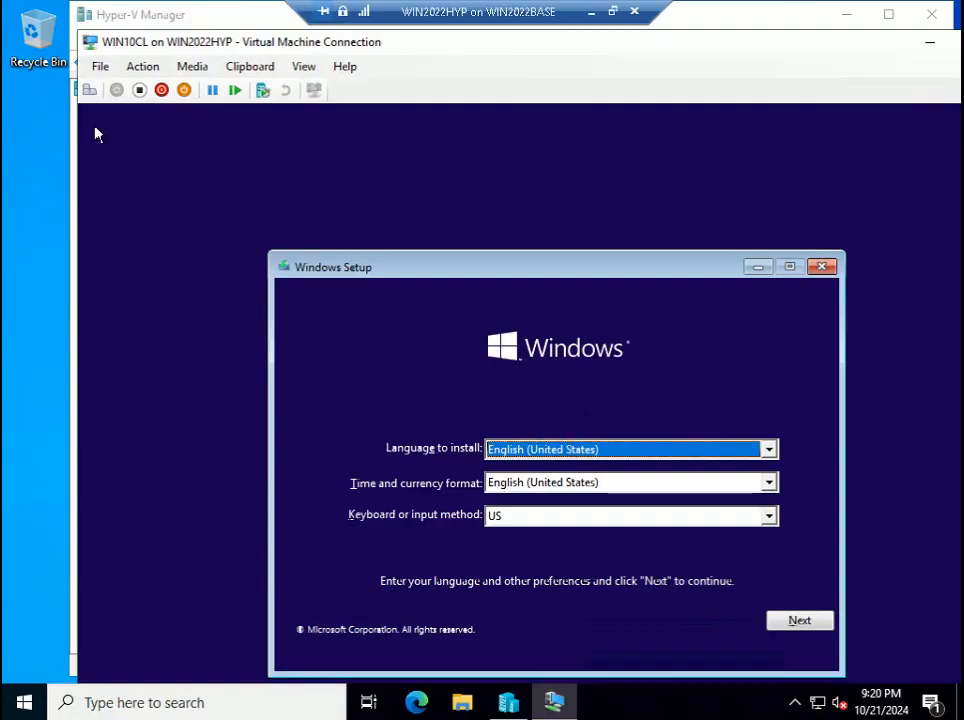
pyautogui.moveTo(560, 272); pyautogui.dragTo(478, 172)
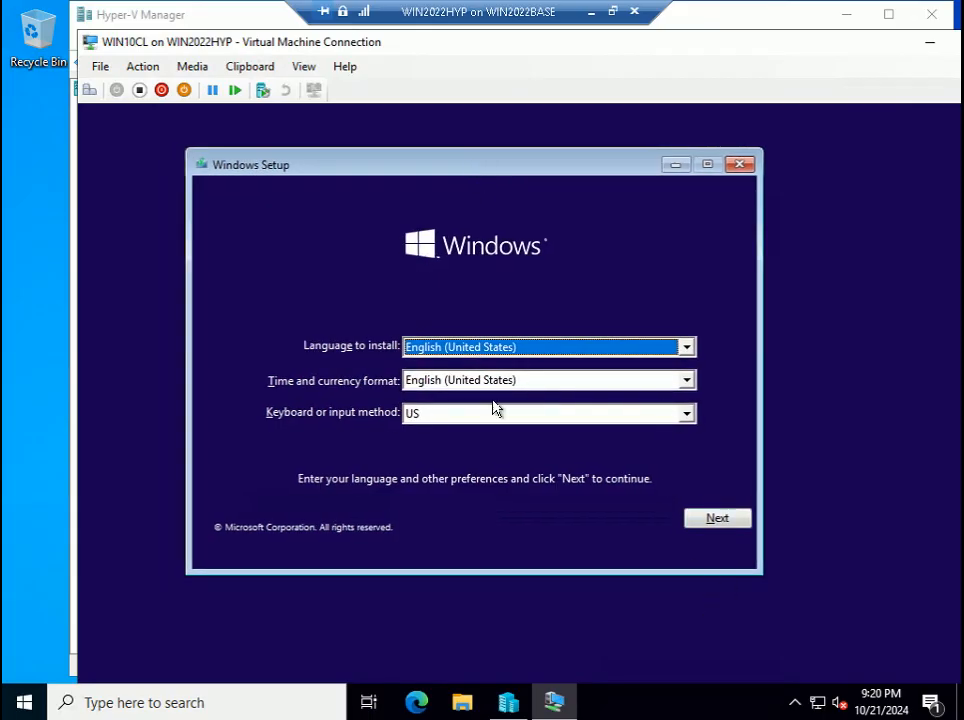
pyautogui.click(722, 519)
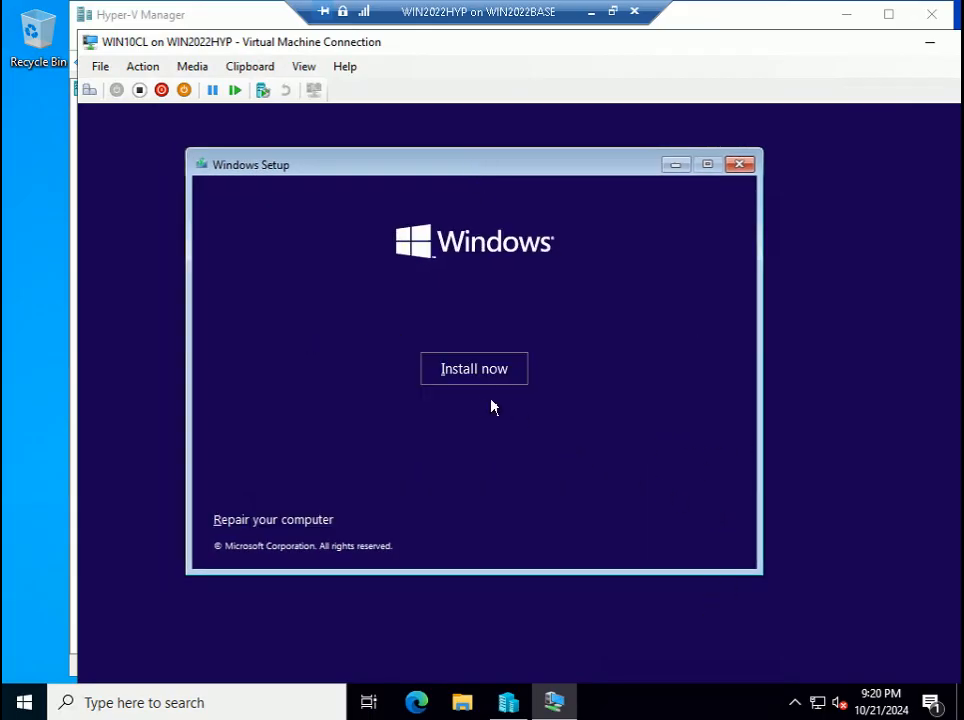
pyautogui.click(478, 371)
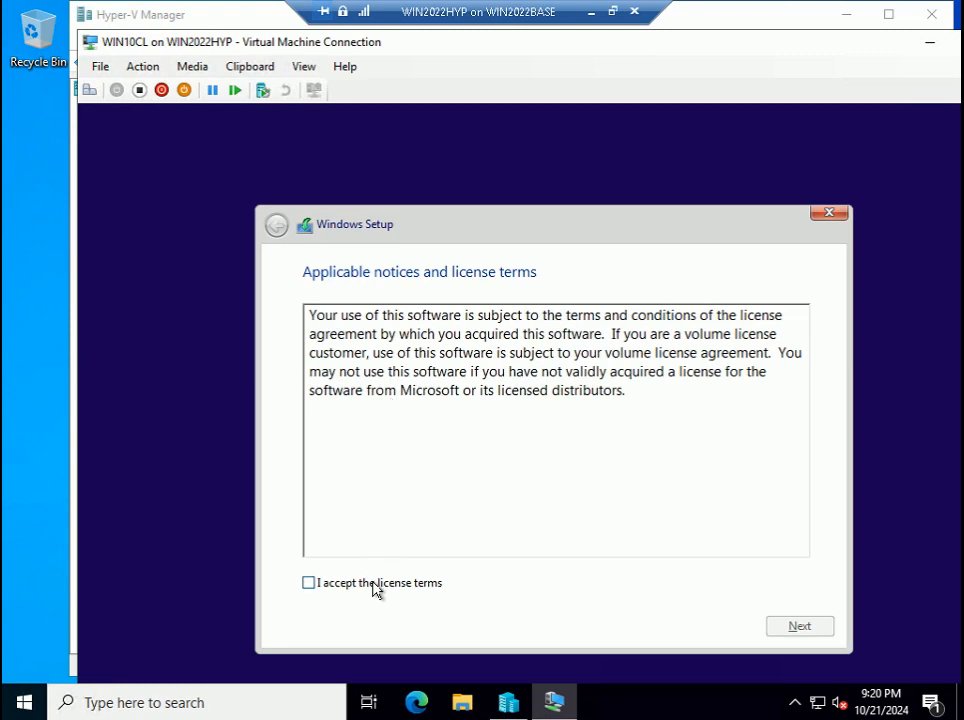
# - Accept the license and run a custom install onto the unallocated 100 GB drive
pyautogui.click(372, 586)
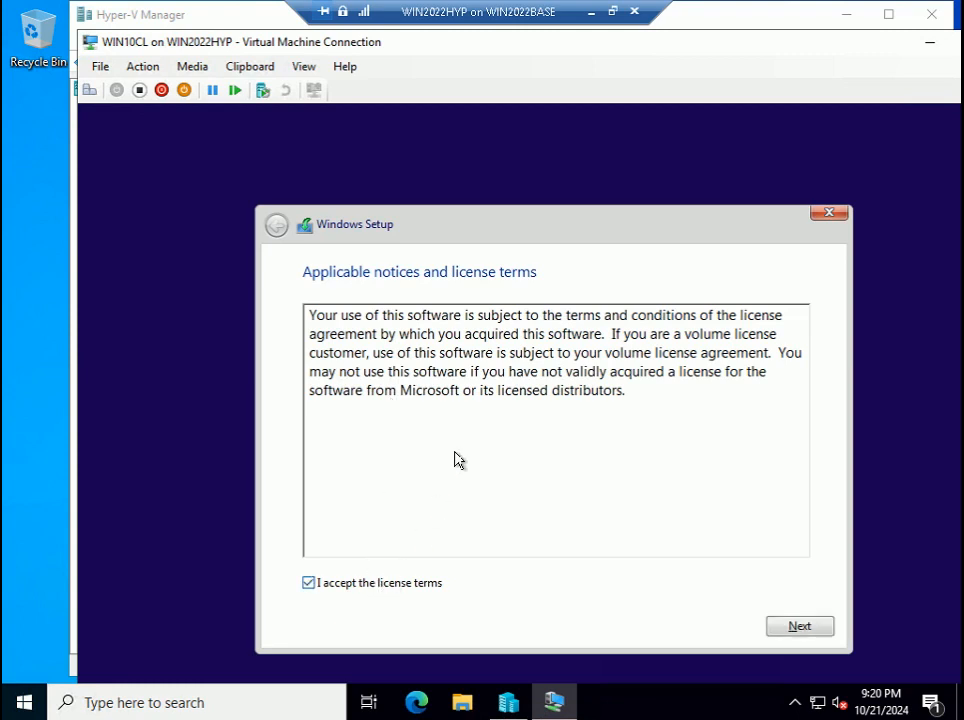
pyautogui.click(822, 630)
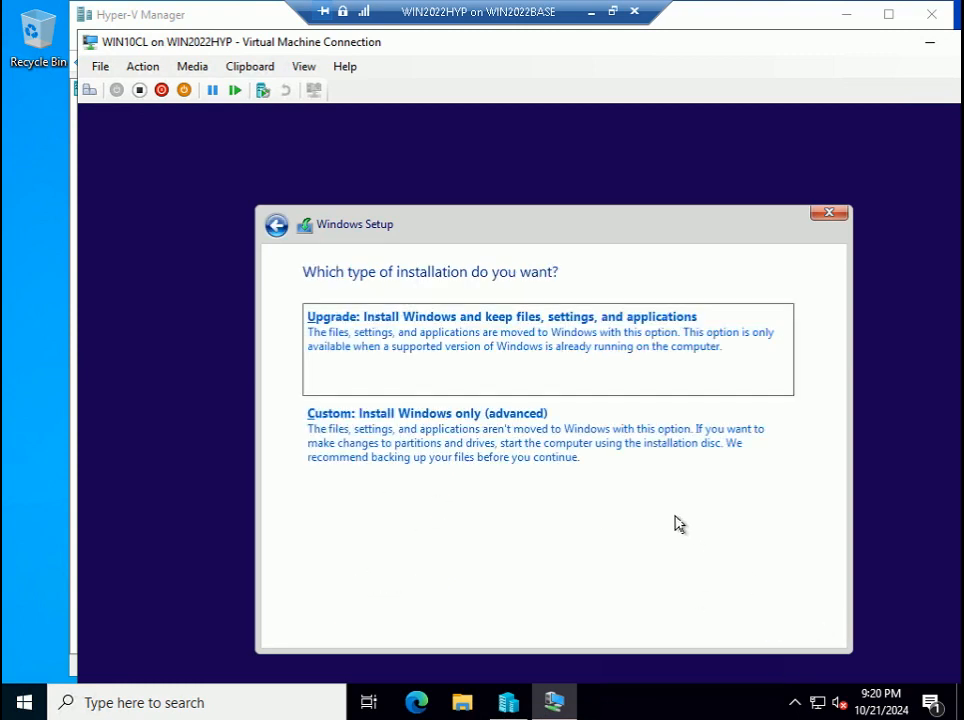
pyautogui.click(415, 445)
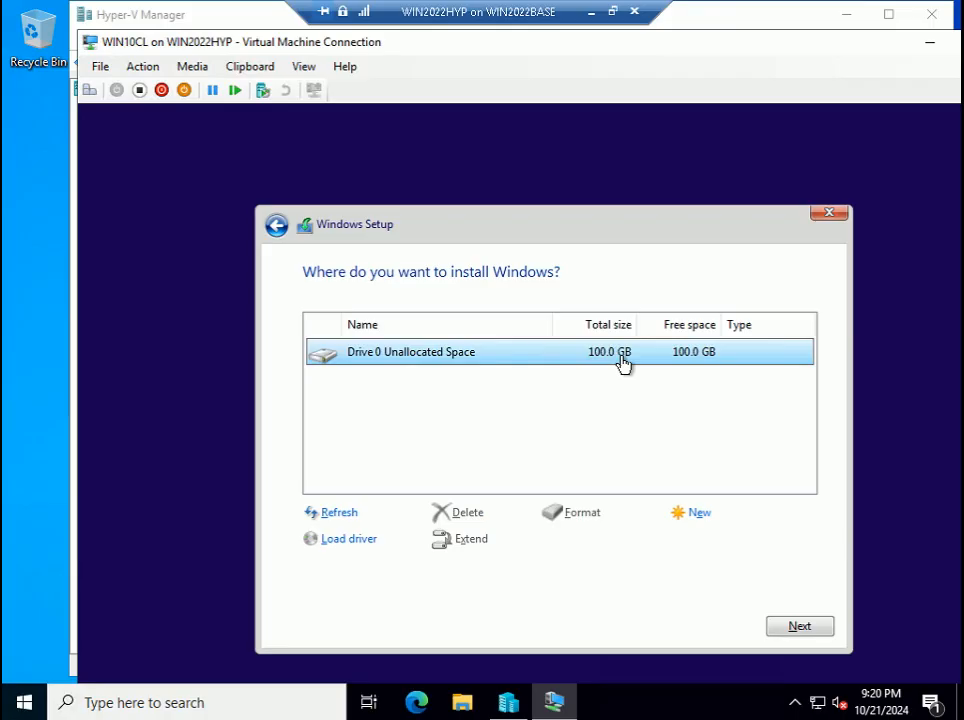
pyautogui.click(797, 626)
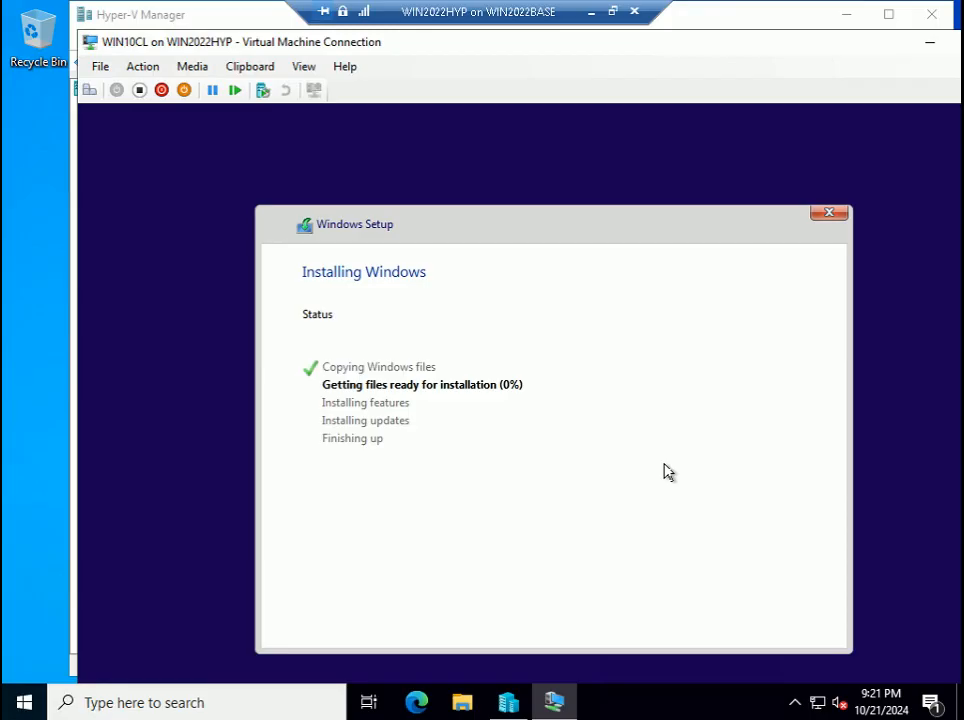
# - Rearrange the host and WIN10CL connection windows while Windows copies files
pyautogui.click(796, 703)
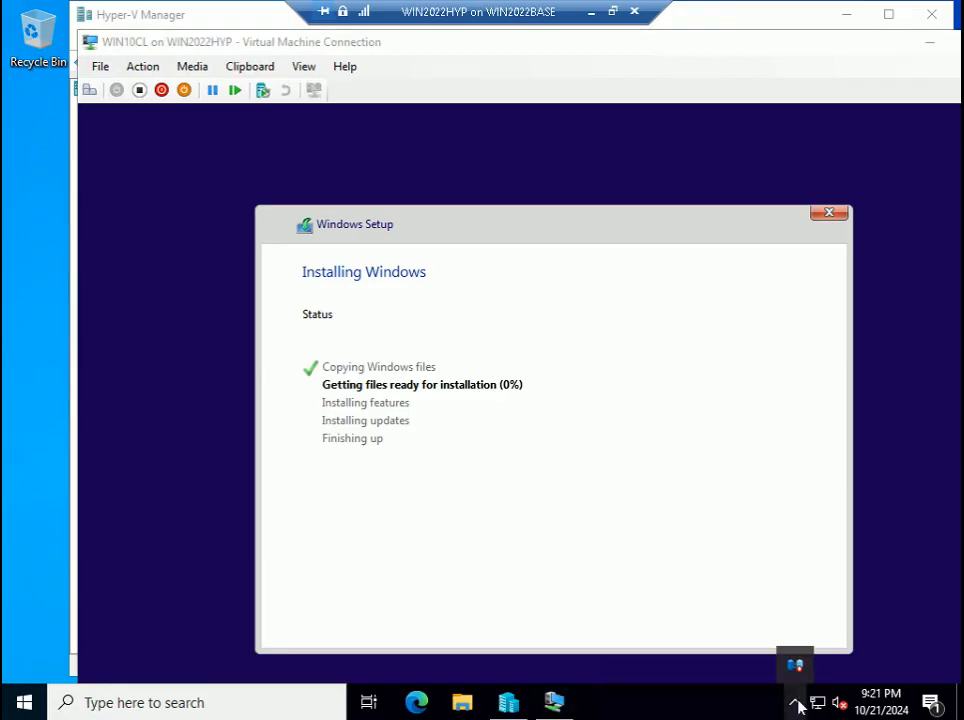
pyautogui.click(753, 704)
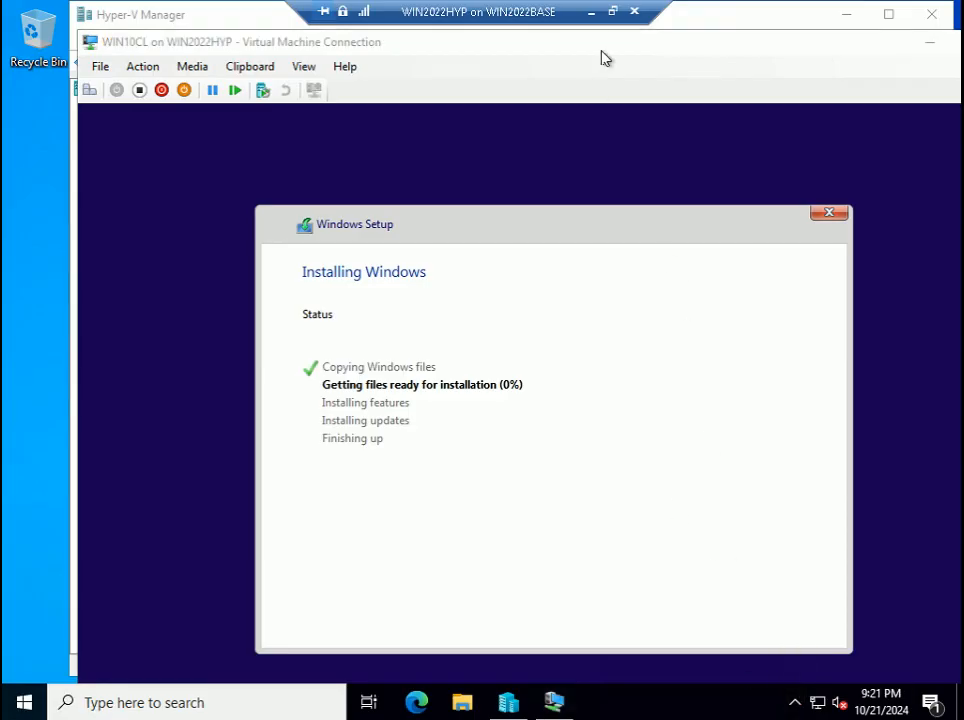
pyautogui.click(612, 12)
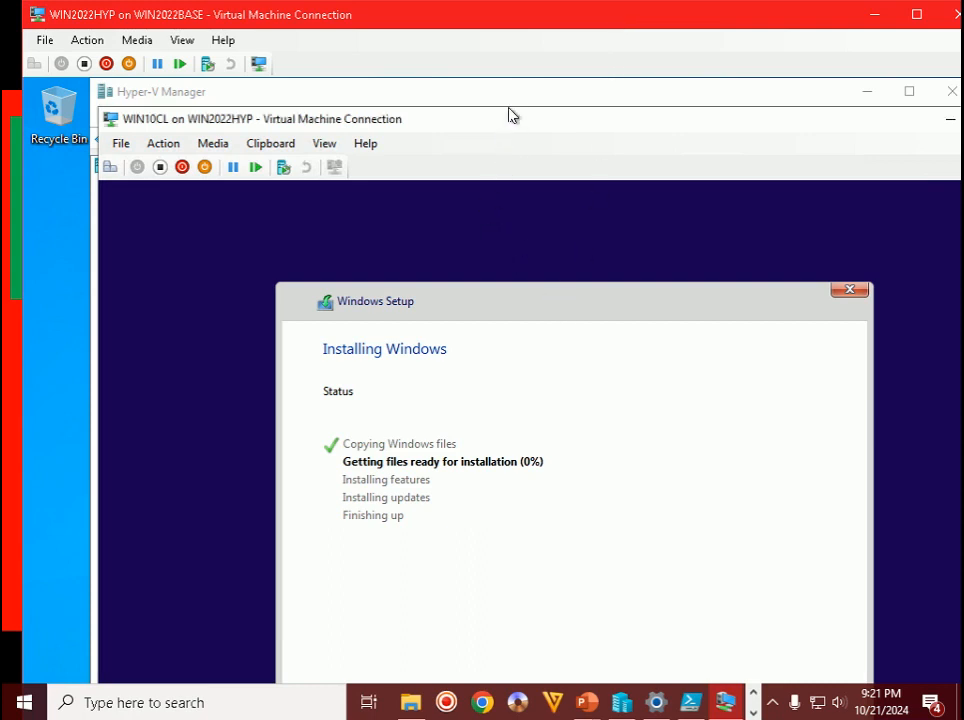
pyautogui.moveTo(510, 95); pyautogui.dragTo(494, 85)
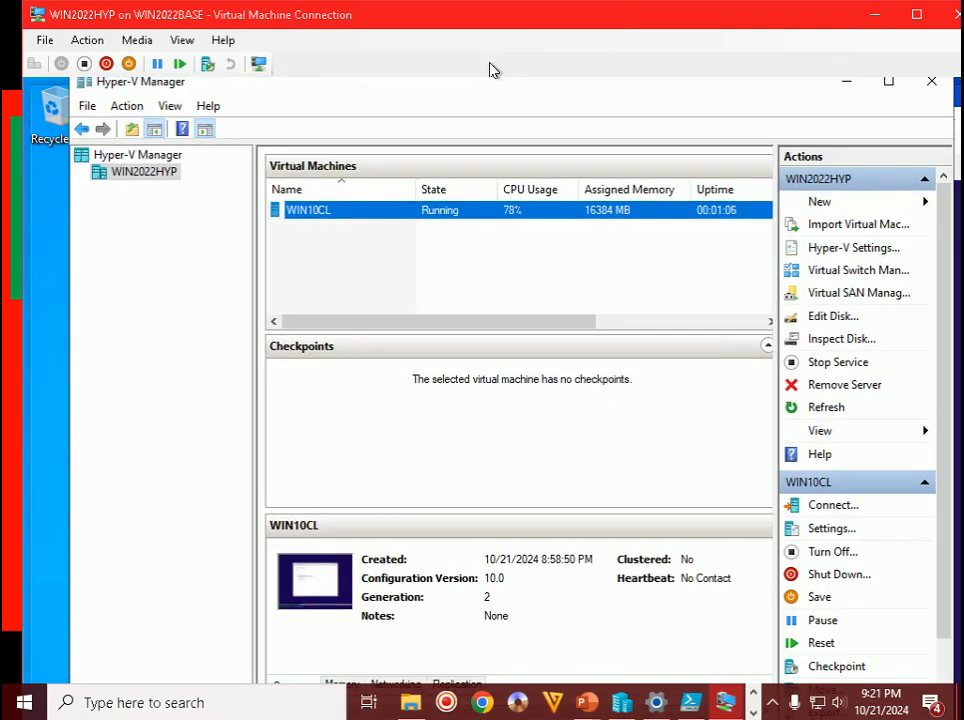
pyautogui.moveTo(495, 33); pyautogui.dragTo(494, 36)
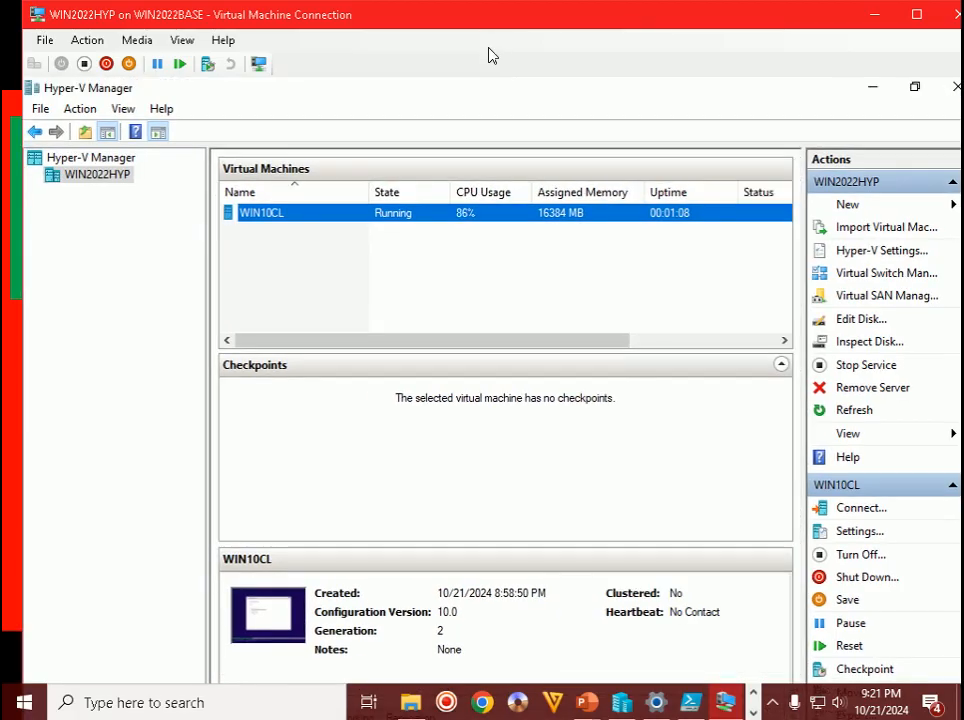
pyautogui.doubleClick(554, 26)
pyautogui.click(557, 704)
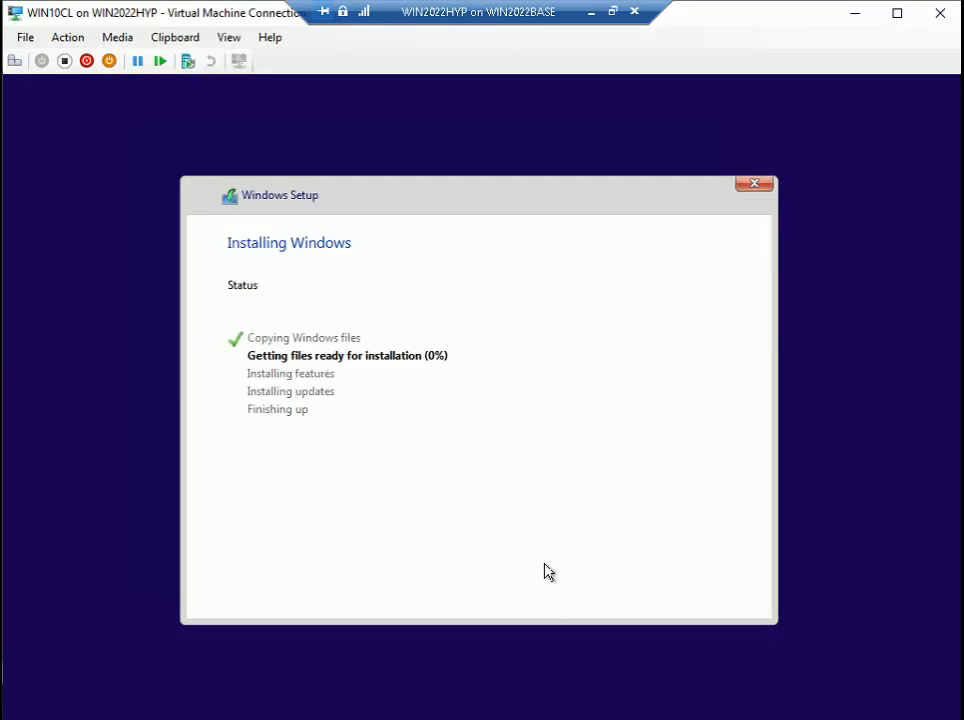
pyautogui.click(900, 17)
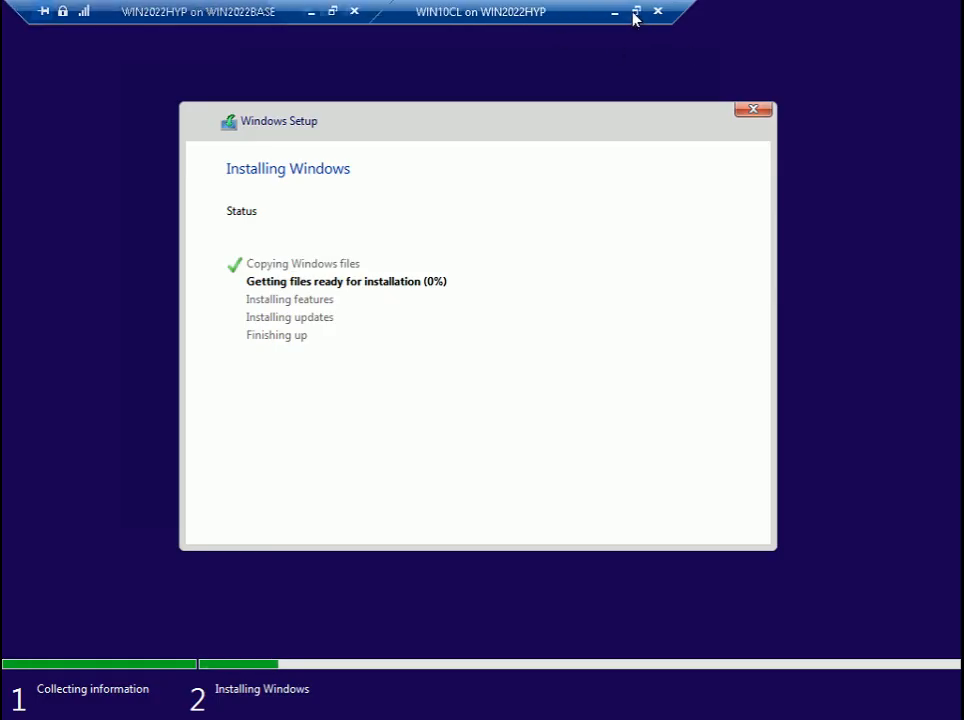
pyautogui.click(636, 15)
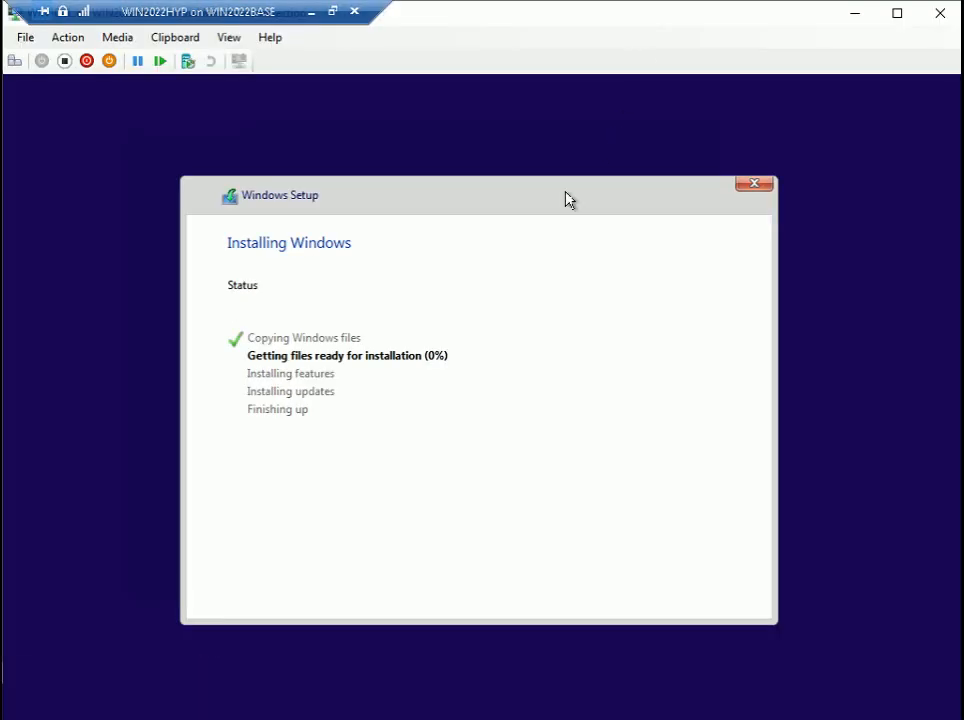
# - Move the connection bar aside and wait until setup prompts to restart
pyautogui.moveTo(295, 22); pyautogui.dragTo(486, 22)
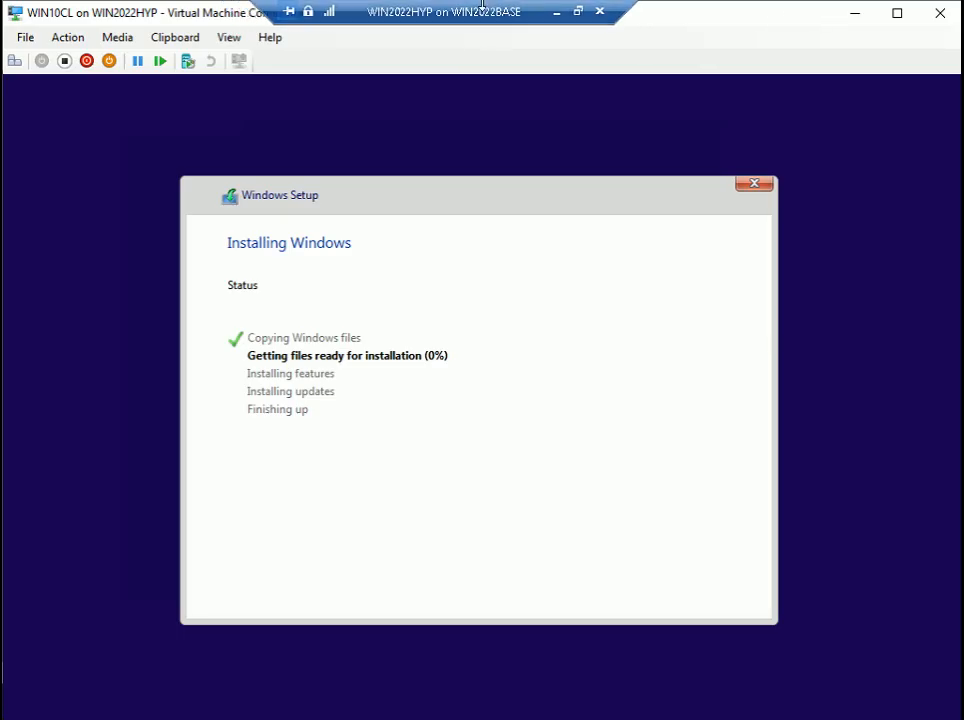
pyautogui.click(577, 12)
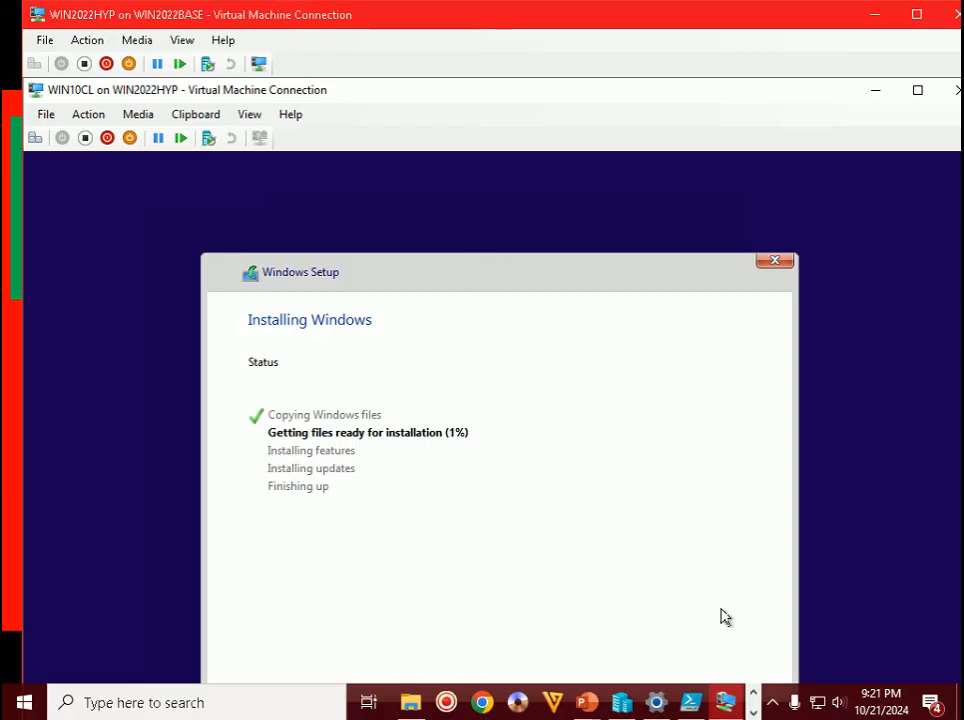
pyautogui.click(772, 704)
pyautogui.click(772, 705)
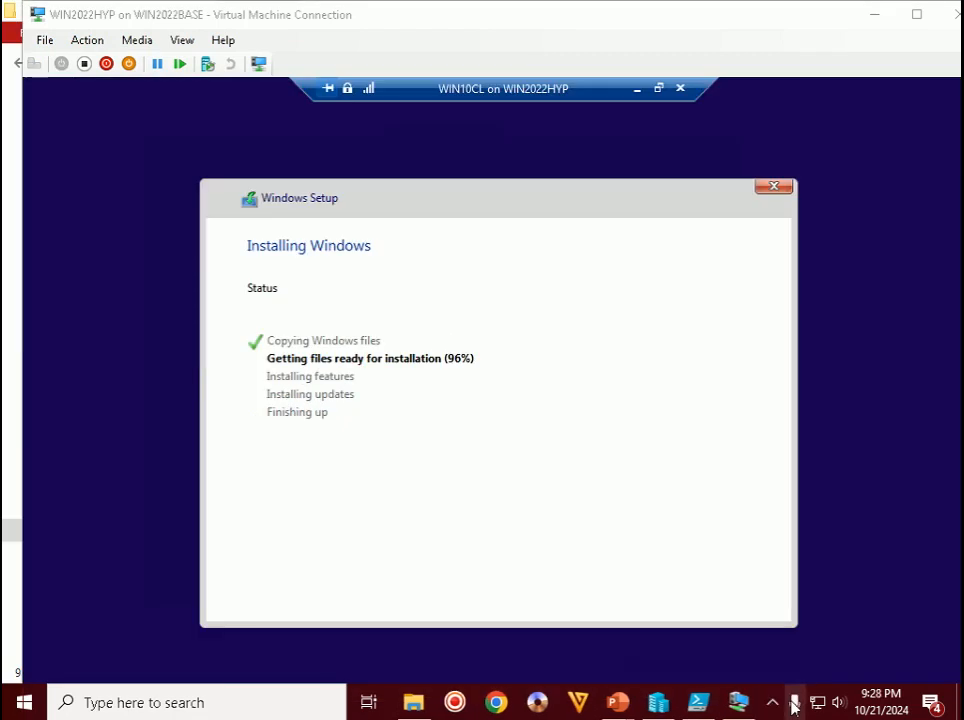
pyautogui.click(775, 705)
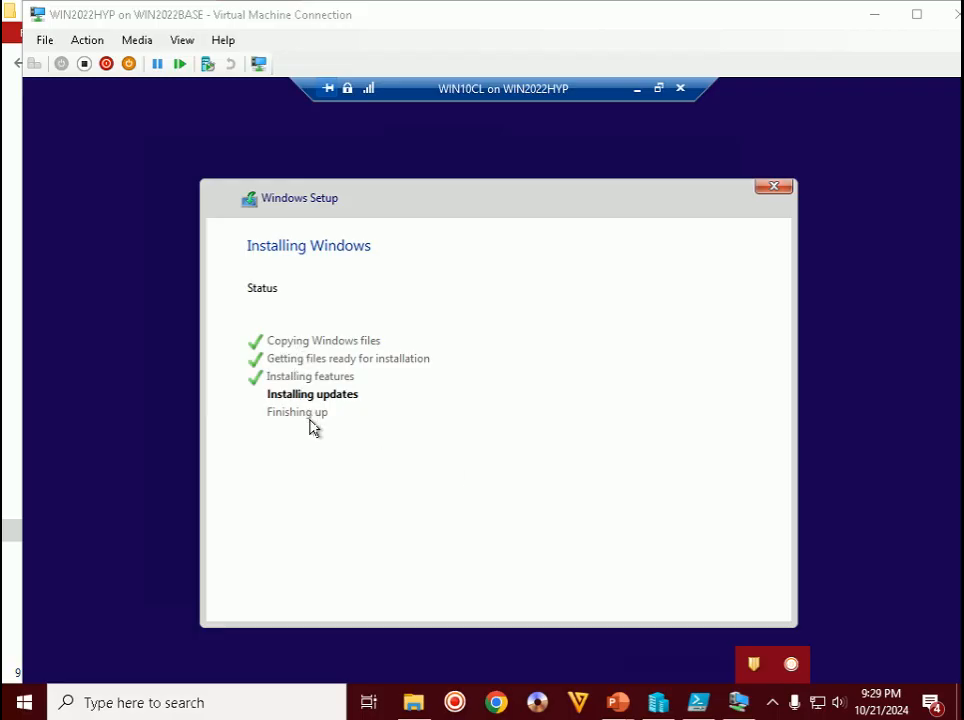
pyautogui.click(564, 670)
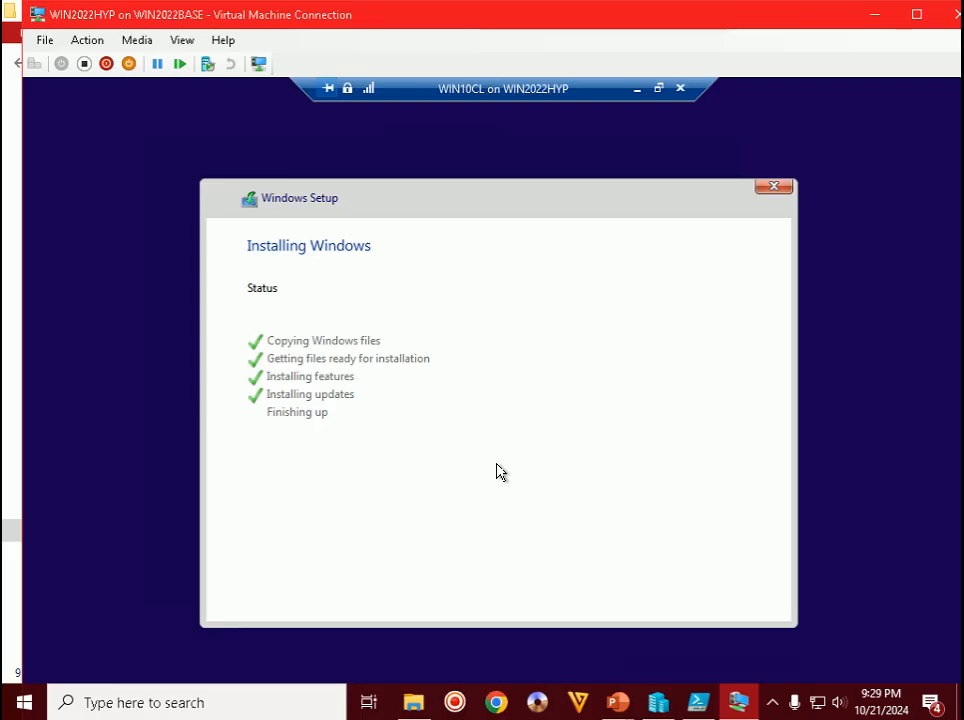
pyautogui.click(776, 704)
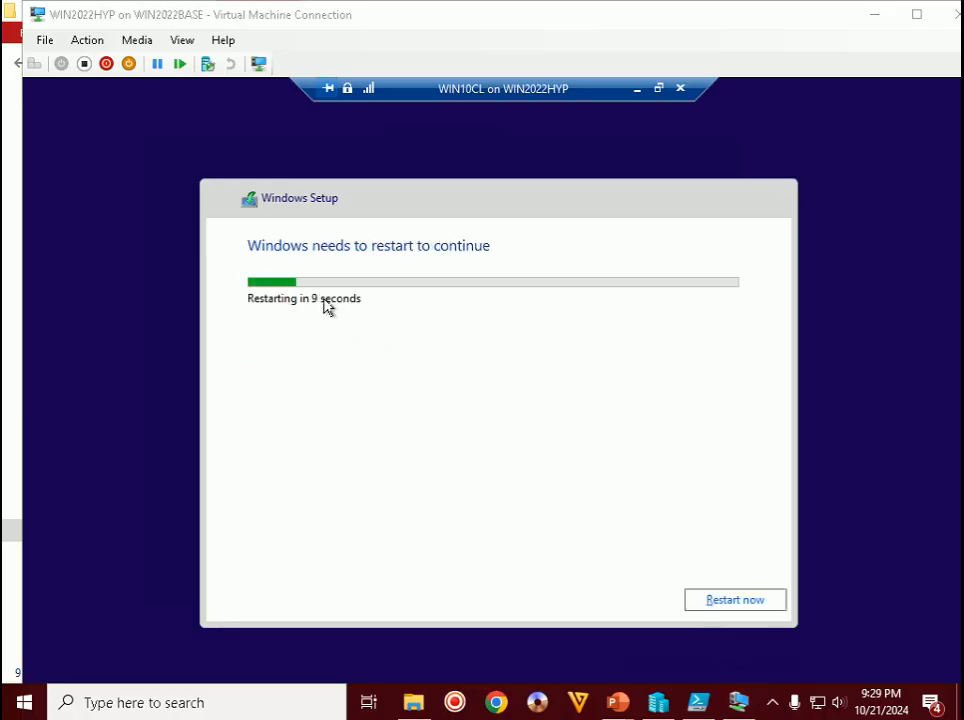
# - Restart WIN10CL now and juggle the connection windows until the region page appears
pyautogui.click(744, 601)
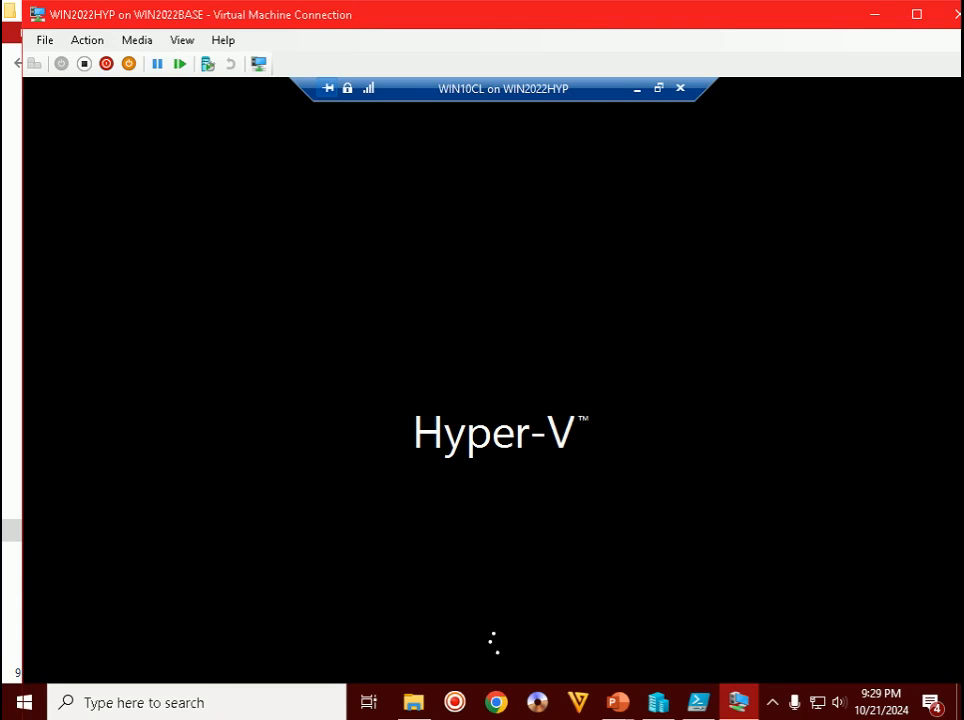
pyautogui.doubleClick(697, 24)
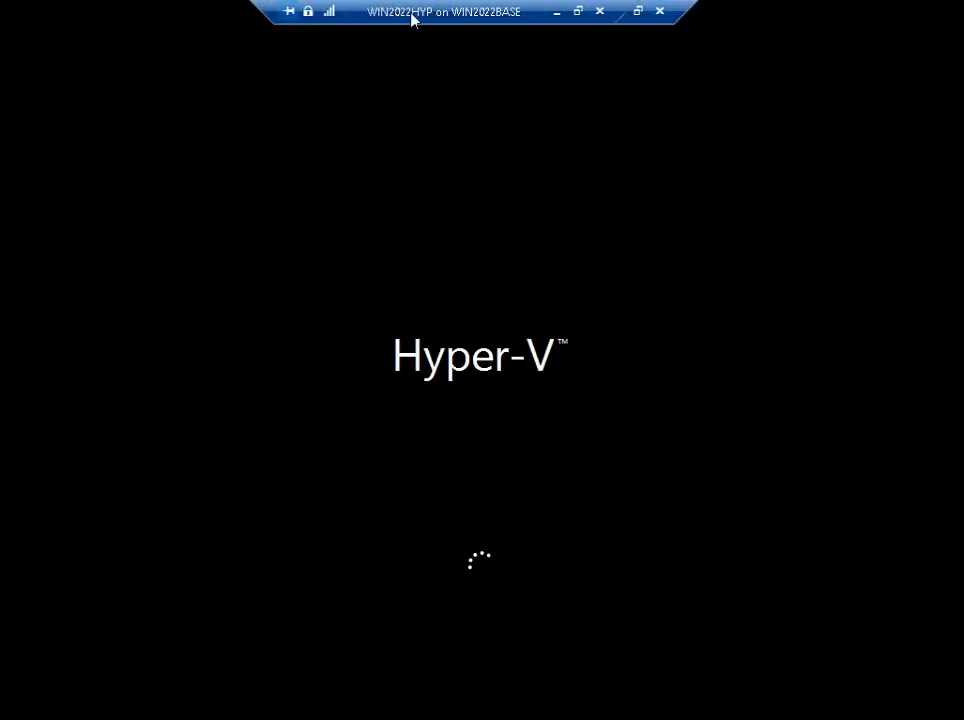
pyautogui.moveTo(426, 11); pyautogui.dragTo(237, 9)
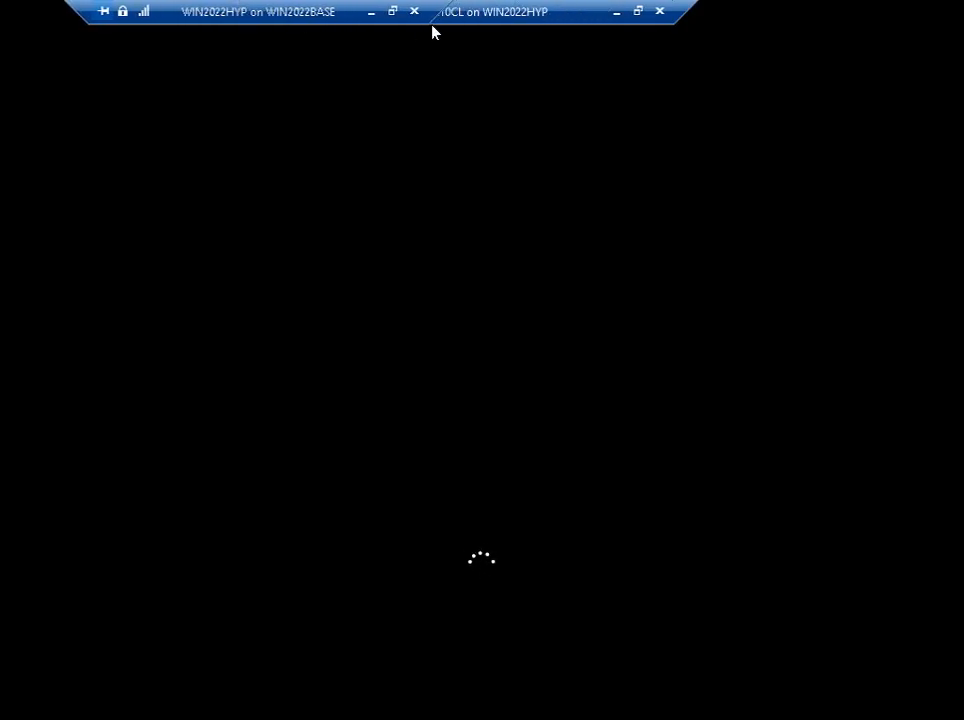
pyautogui.moveTo(478, 13); pyautogui.dragTo(634, 10)
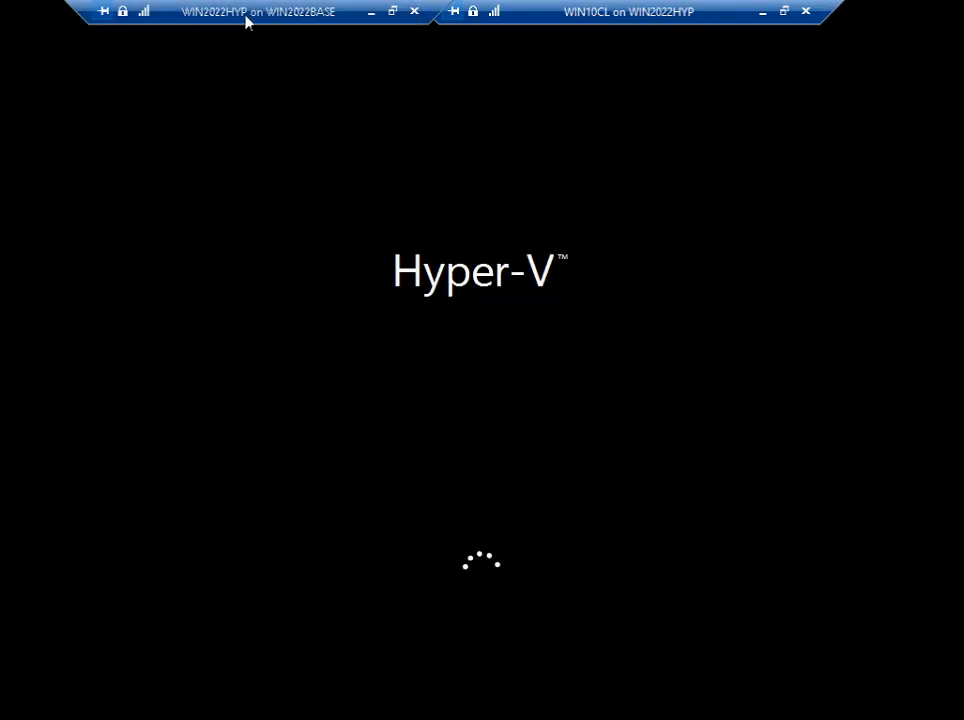
pyautogui.click(762, 15)
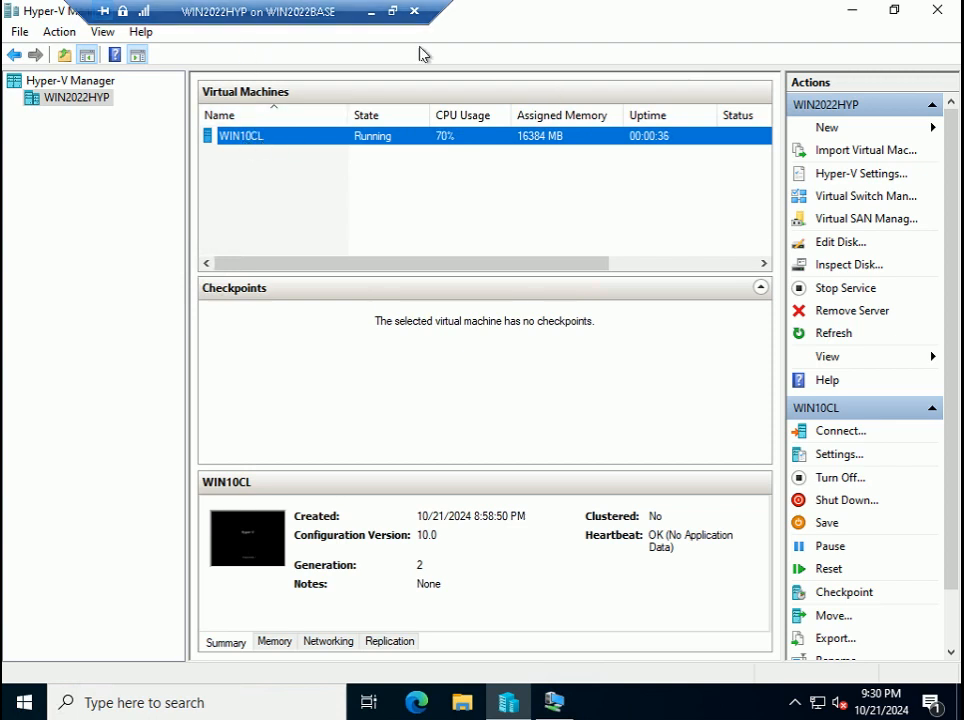
pyautogui.click(370, 12)
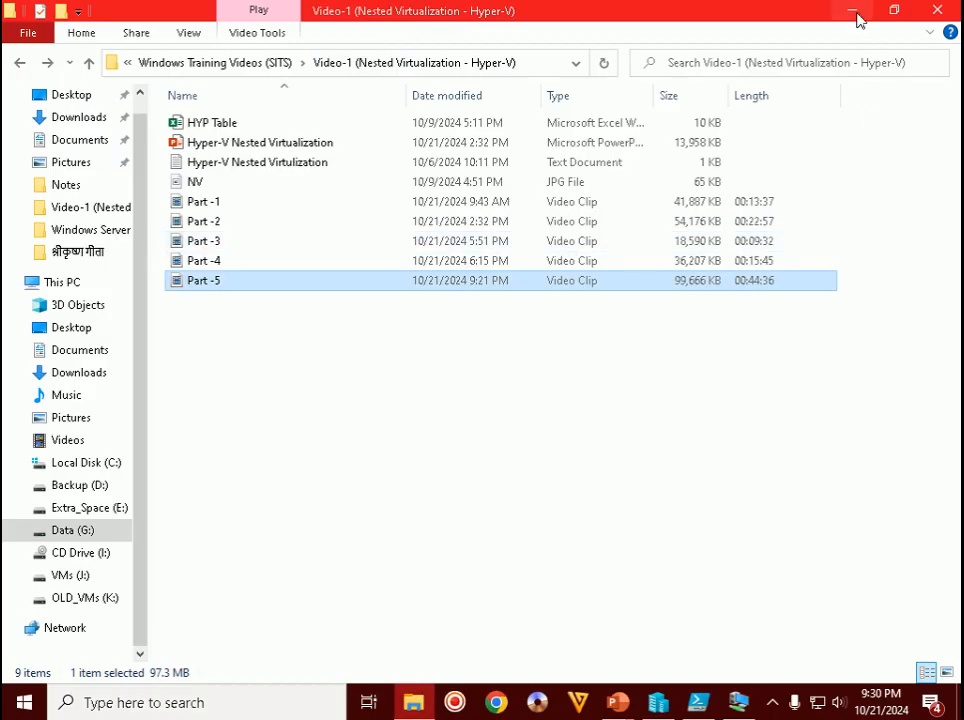
pyautogui.click(738, 703)
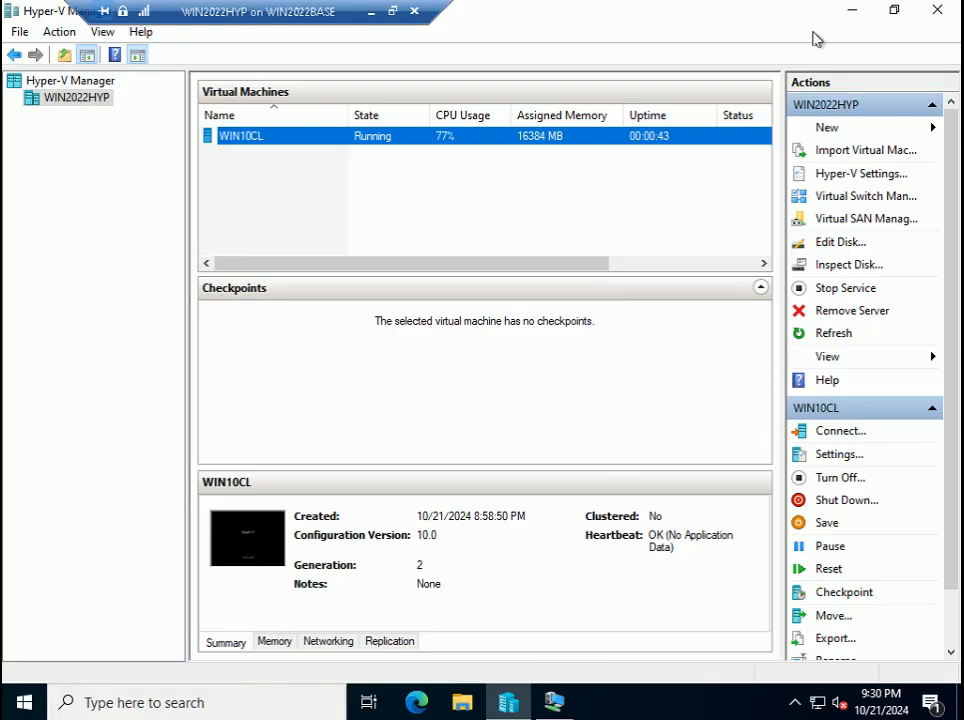
pyautogui.click(553, 701)
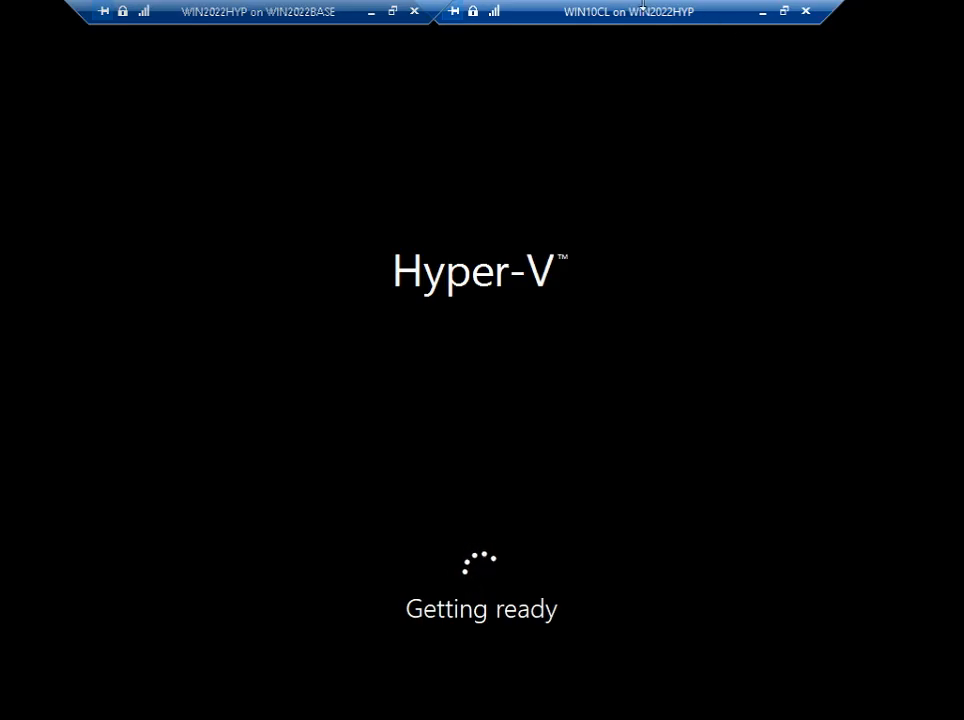
pyautogui.click(392, 11)
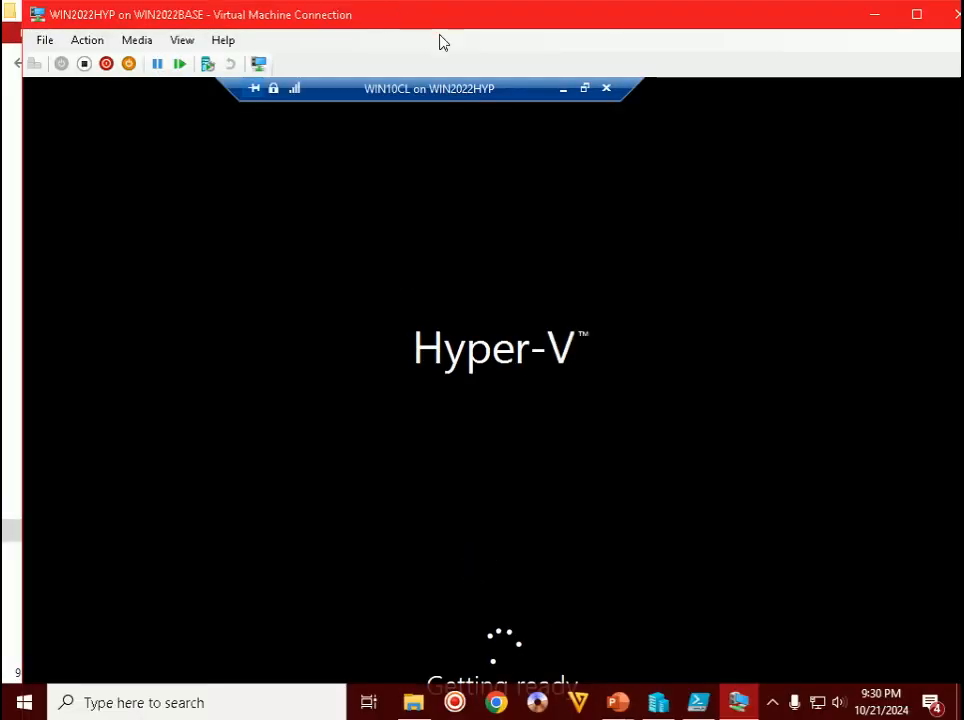
pyautogui.click(773, 703)
pyautogui.click(779, 706)
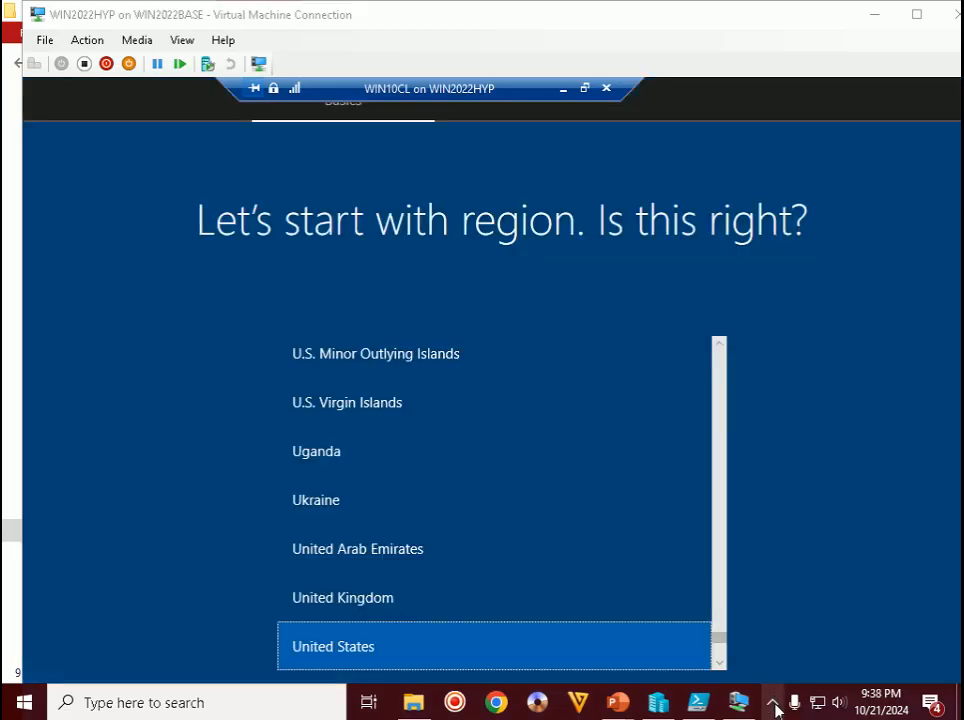
# - Choose India as the region and English (India) as the keyboard, skipping a second layout
pyautogui.click(775, 706)
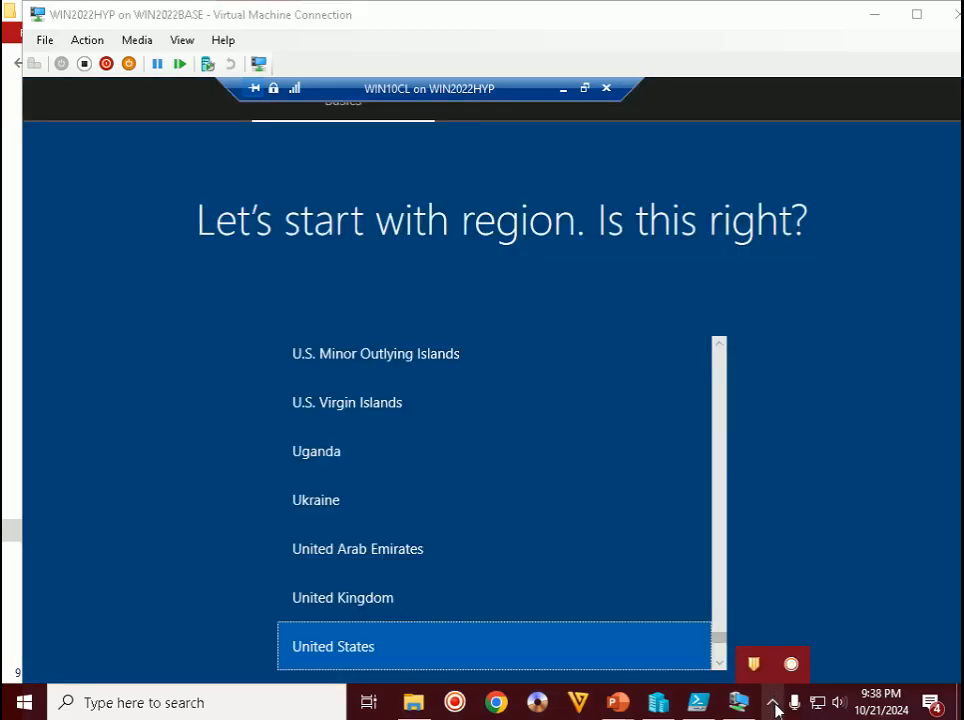
pyautogui.doubleClick(692, 22)
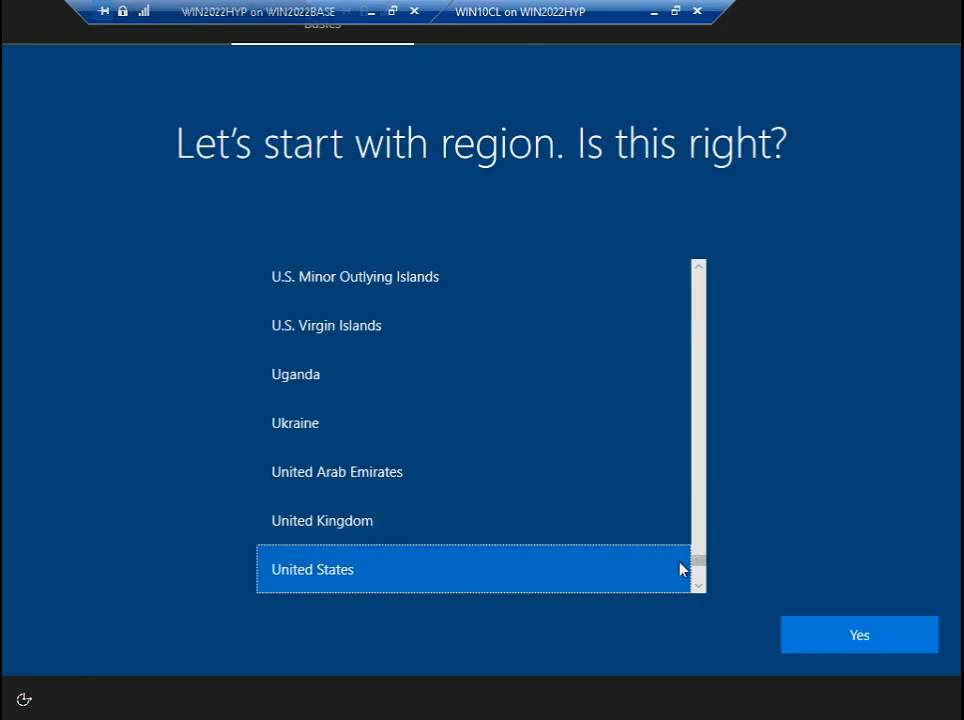
pyautogui.moveTo(695, 566); pyautogui.dragTo(698, 404)
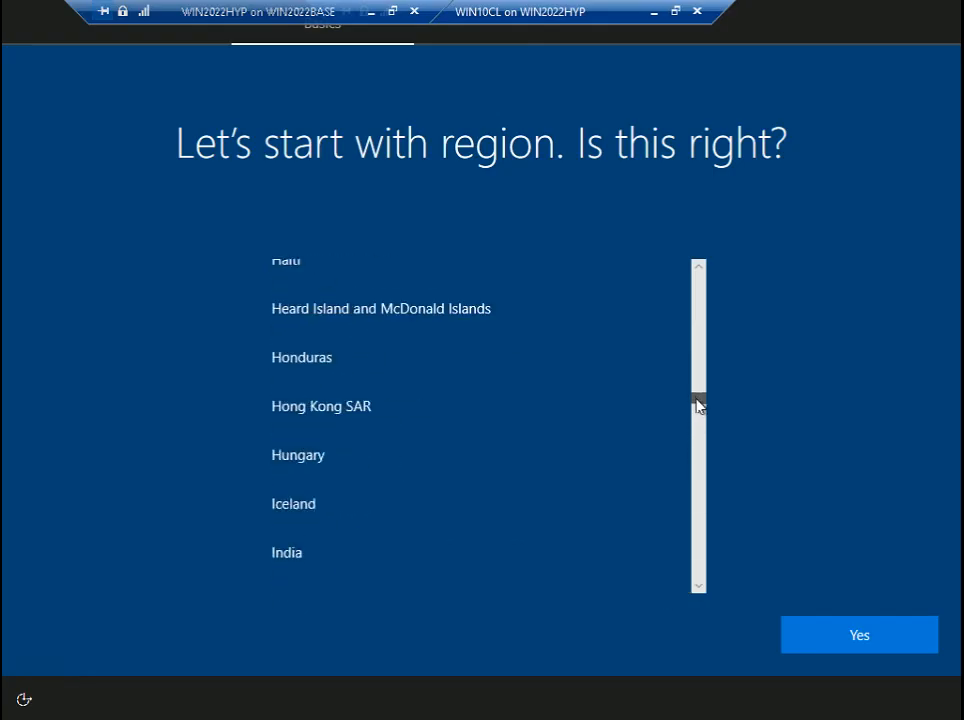
pyautogui.click(270, 556)
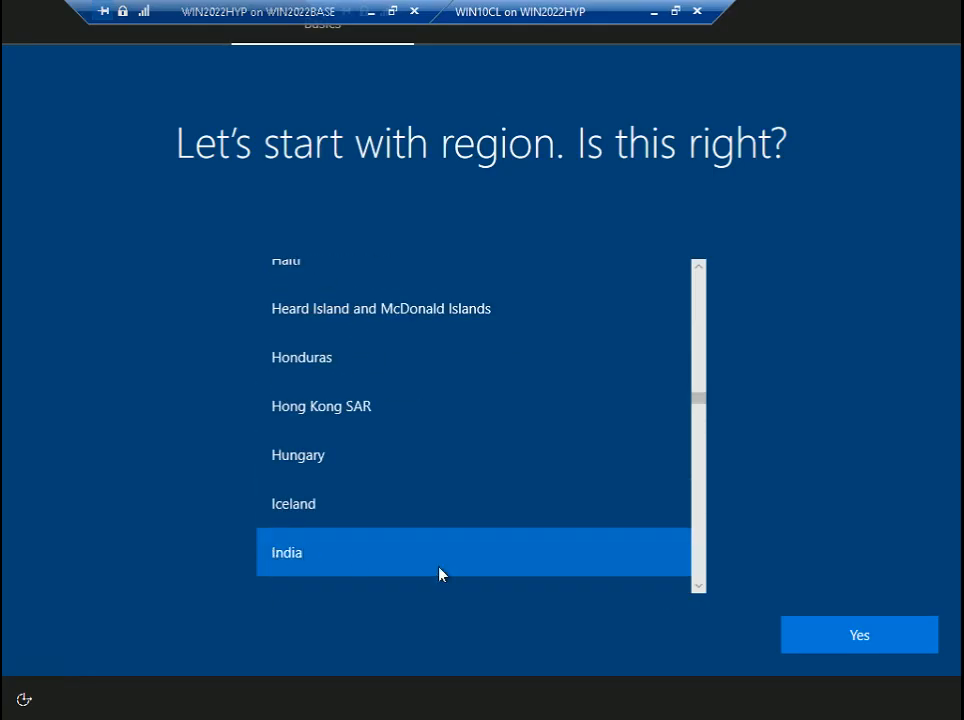
pyautogui.click(803, 630)
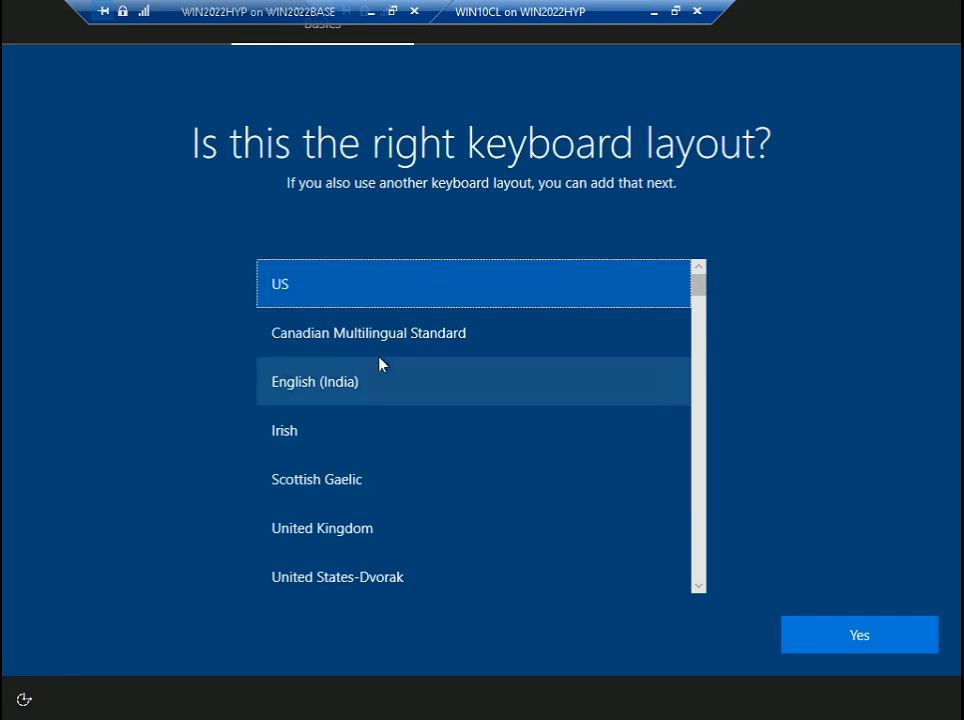
pyautogui.click(378, 390)
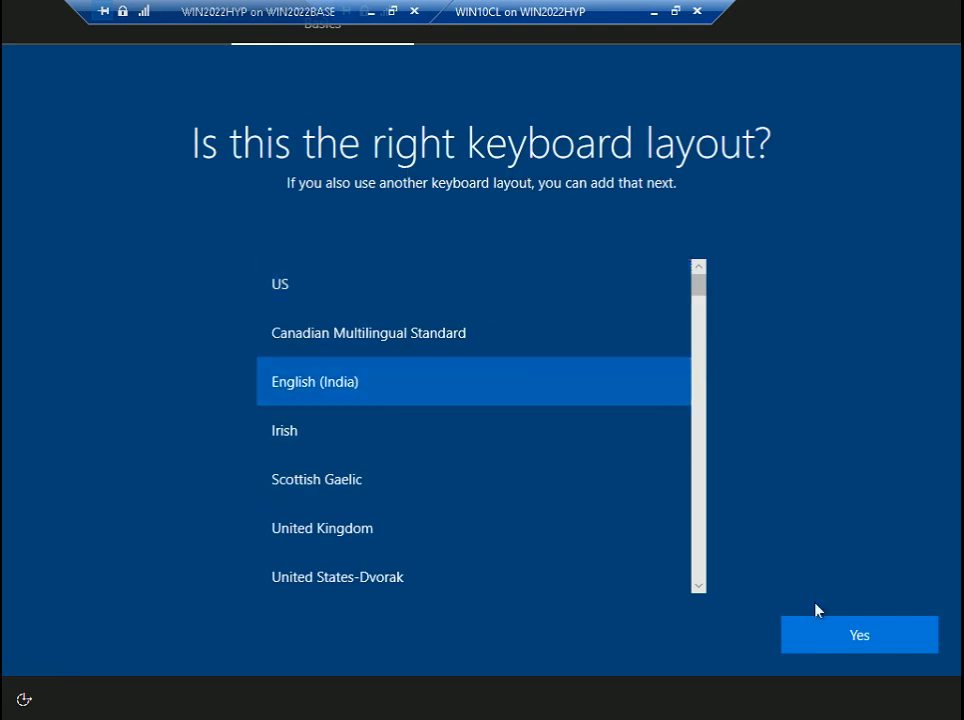
pyautogui.click(878, 636)
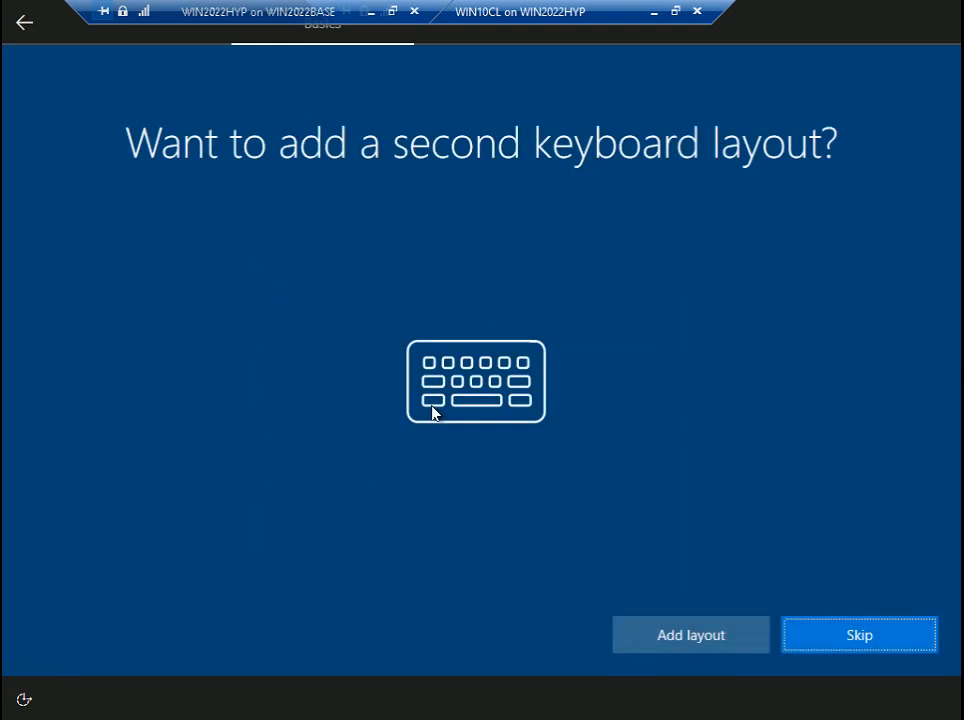
pyautogui.click(796, 637)
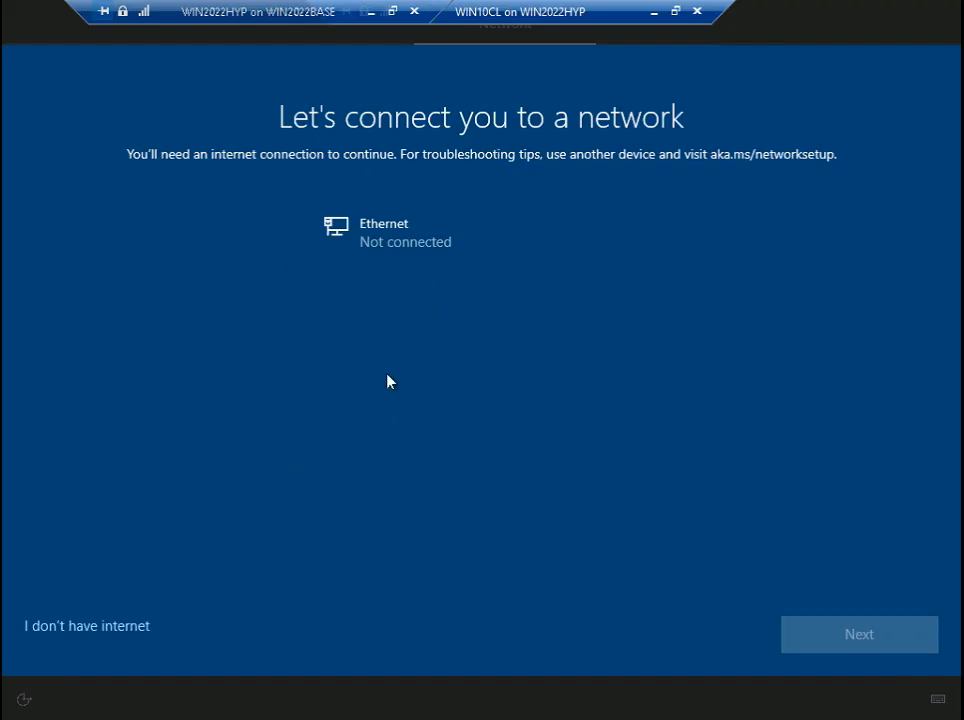
# - Skip the internet connection and continue with limited setup, reaching the account name page
pyautogui.click(59, 630)
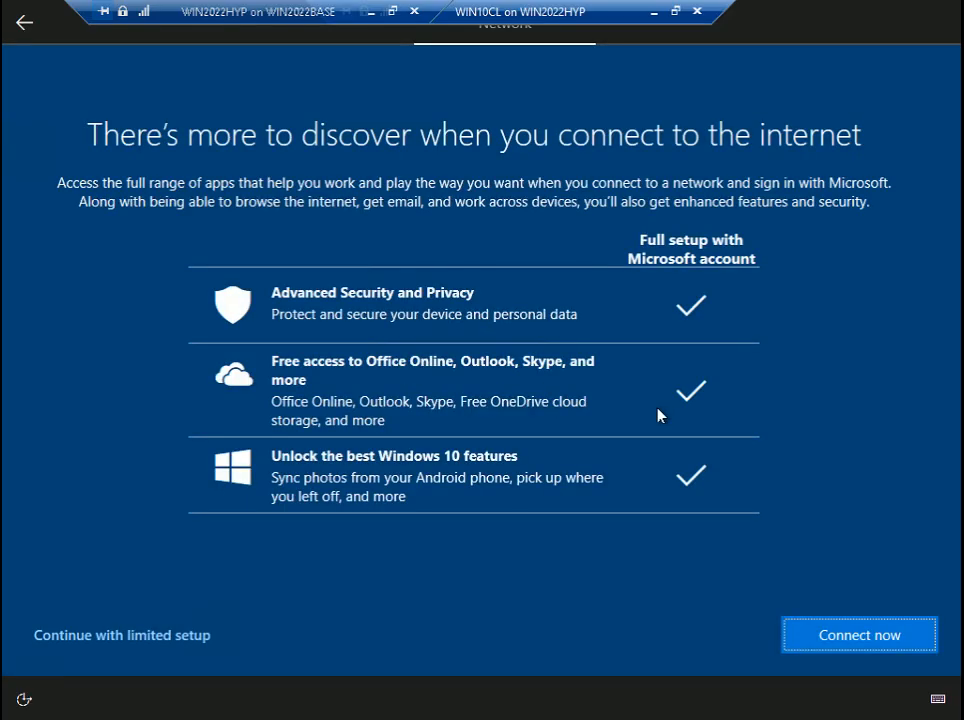
pyautogui.click(172, 636)
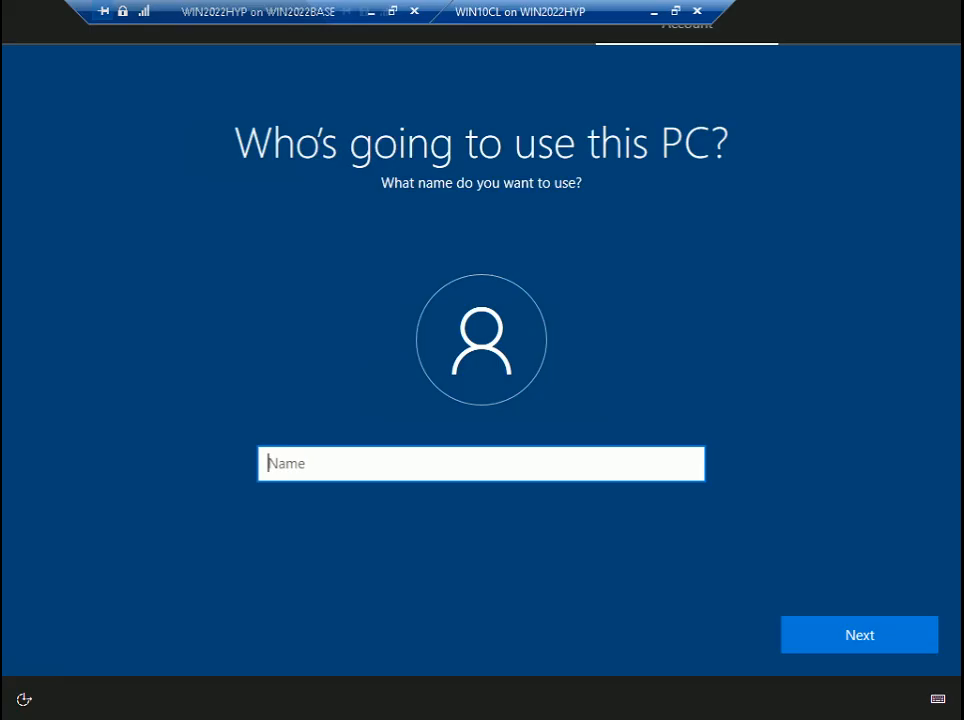
# - Enter LABADMIN as the account name and type the new account password
pyautogui.write('LABADMIN')
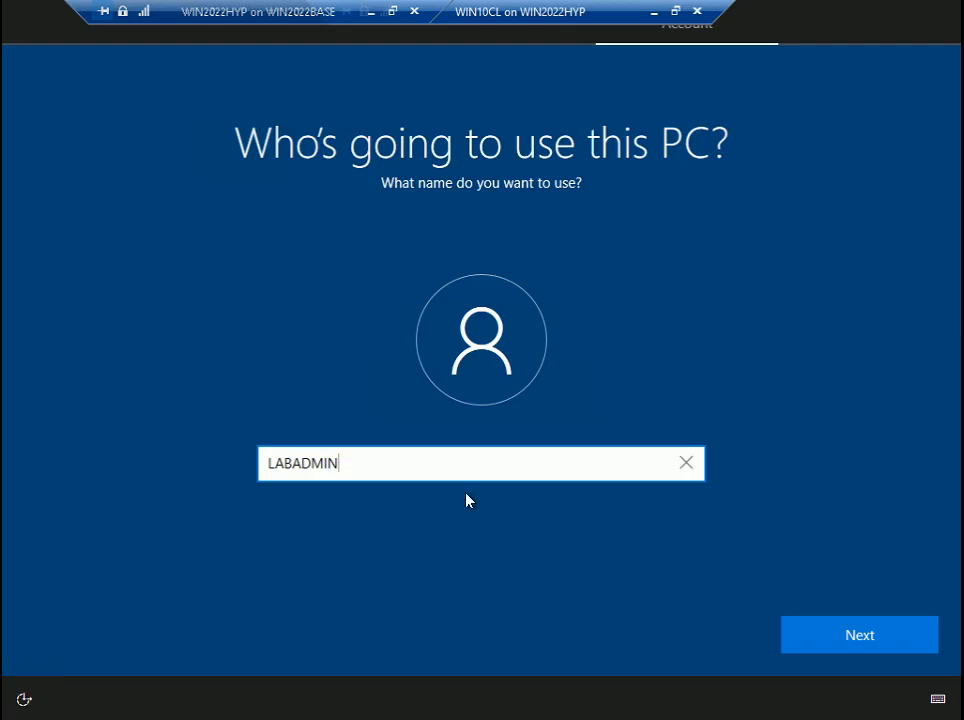
pyautogui.click(889, 636)
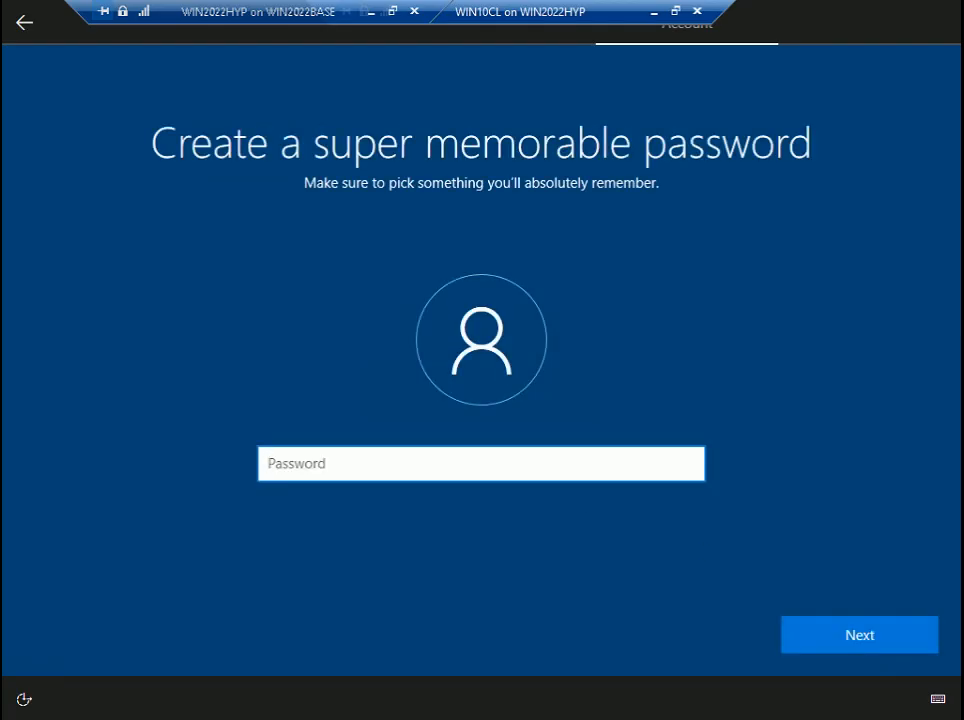
pyautogui.write('•••••••••••••')
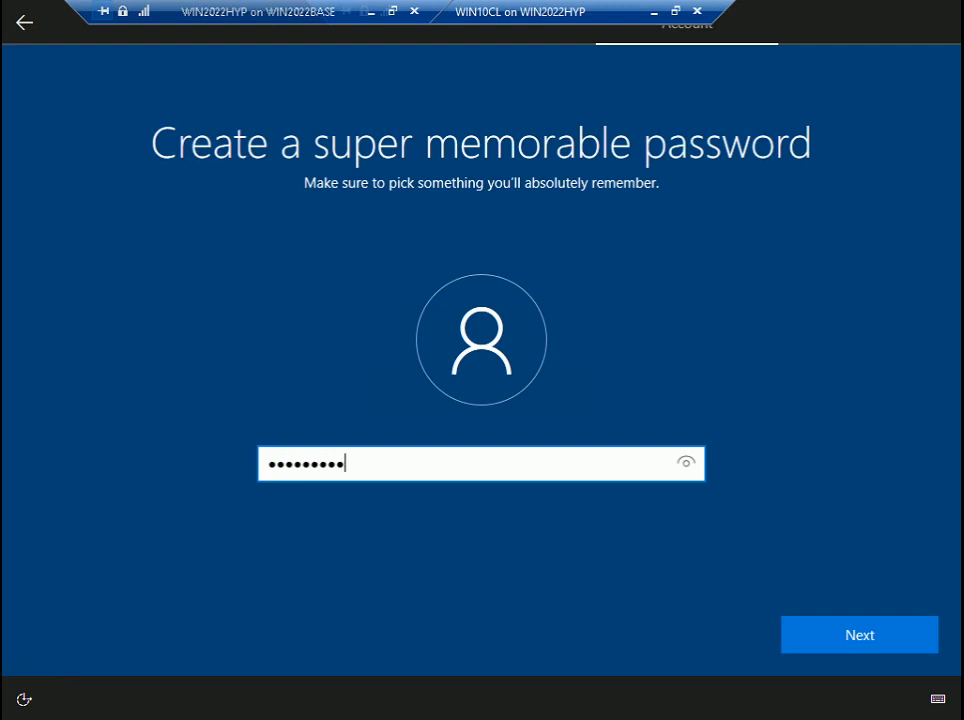
pyautogui.write('•••••••')
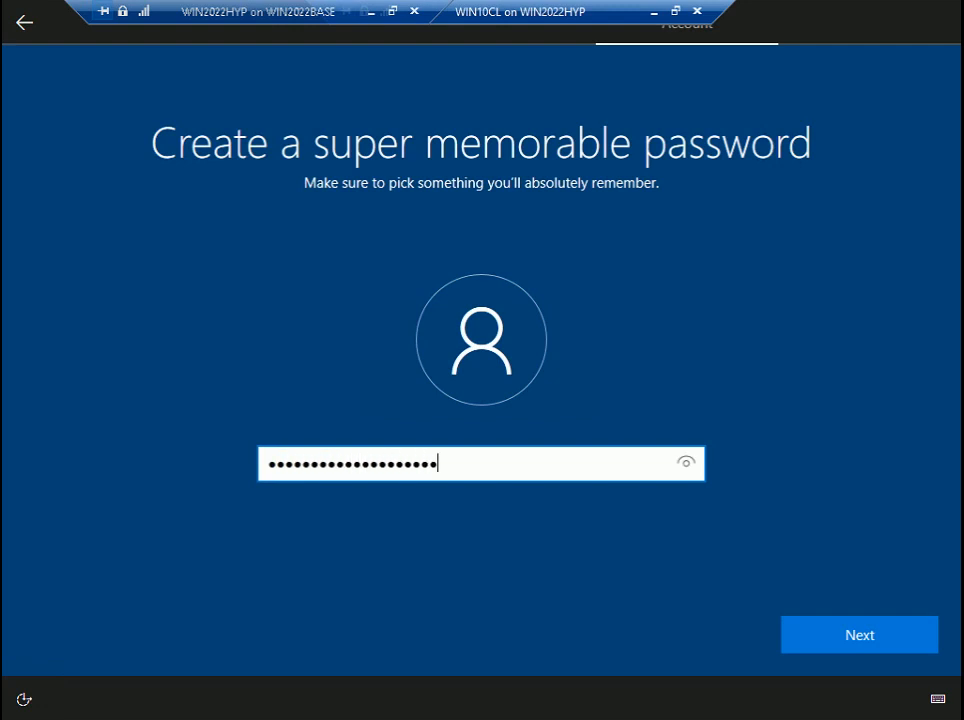
pyautogui.click(866, 637)
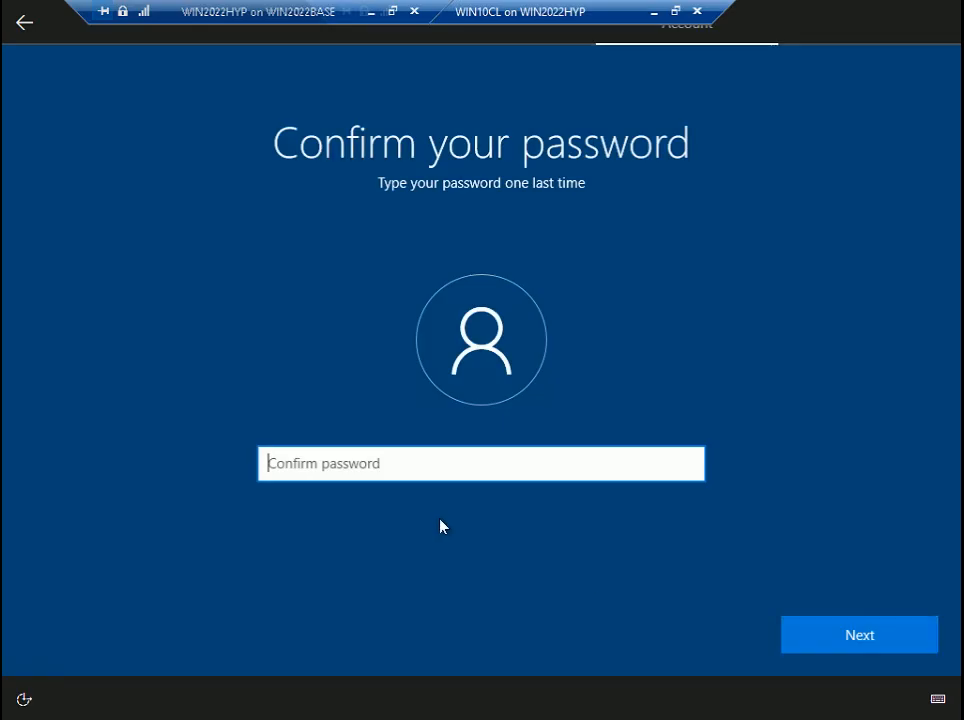
# - Confirm the password, re-entering both fields after the mismatch error until accepted
pyautogui.write('•••••••••••••')
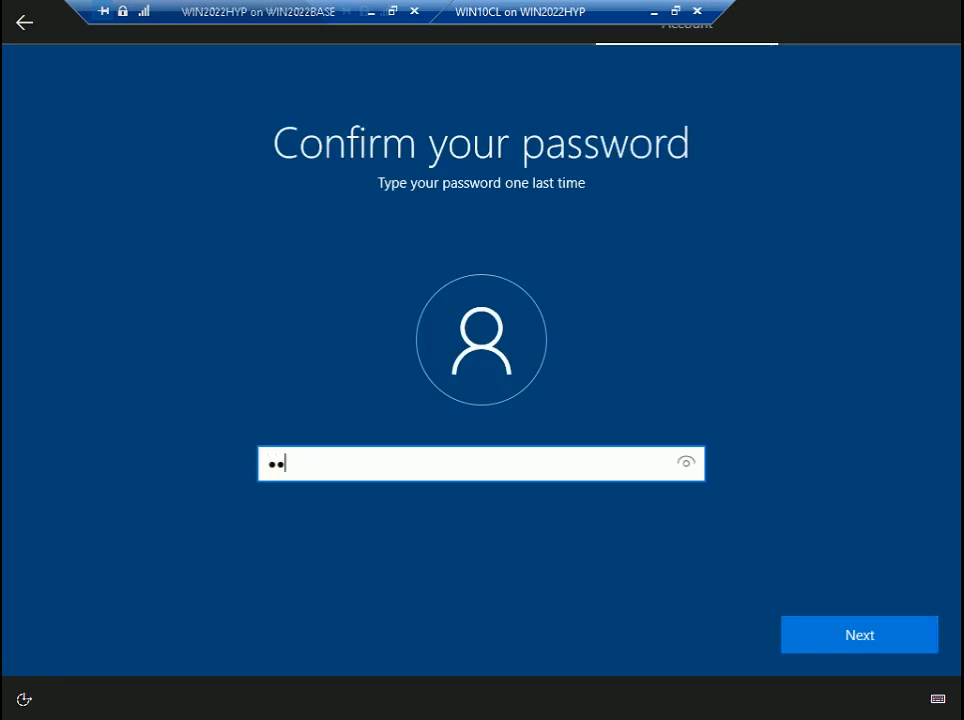
pyautogui.write('•••••••')
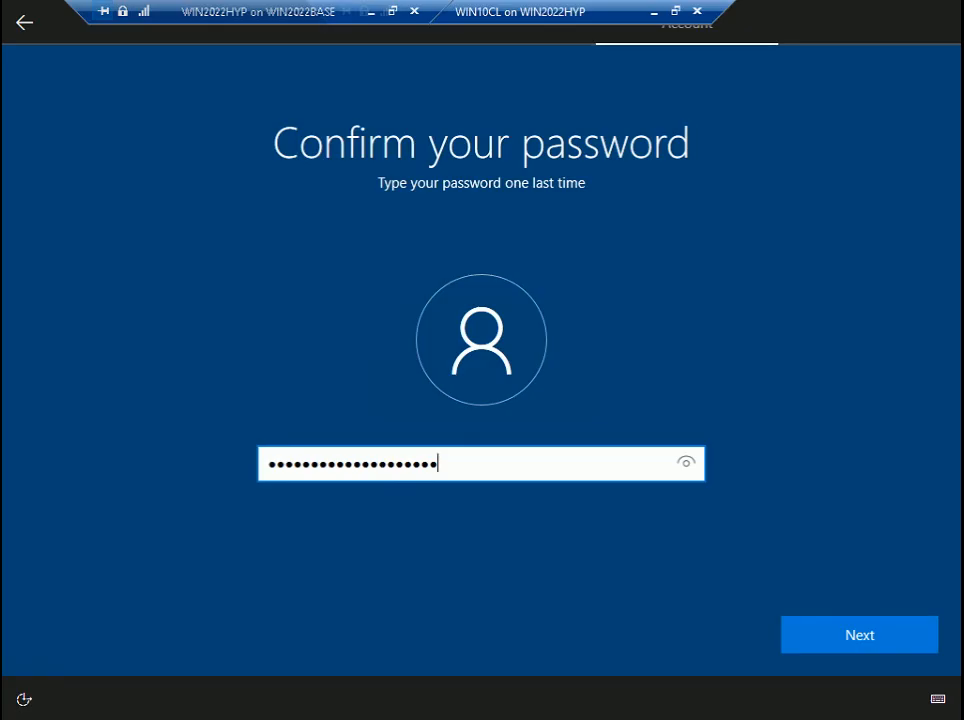
pyautogui.click(831, 639)
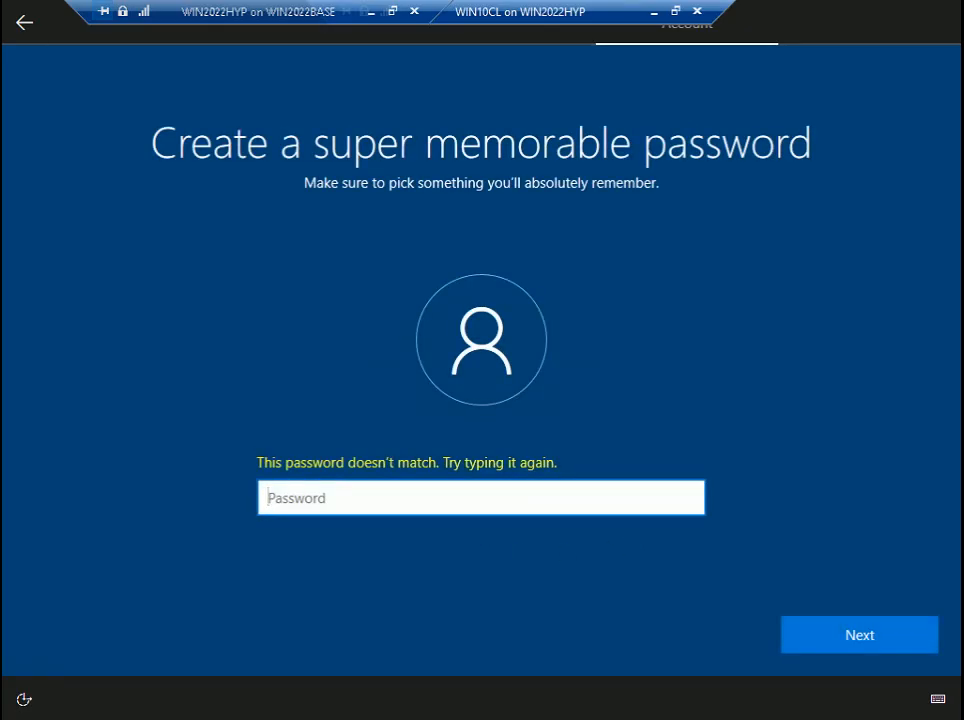
pyautogui.write('•••••••••••••')
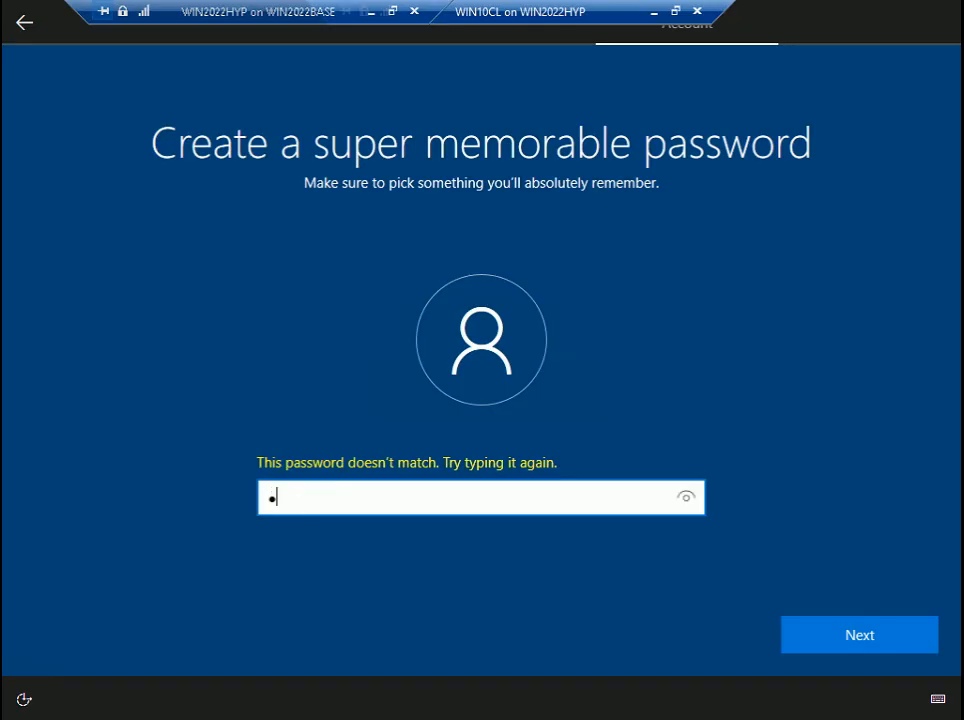
pyautogui.write('••••••••')
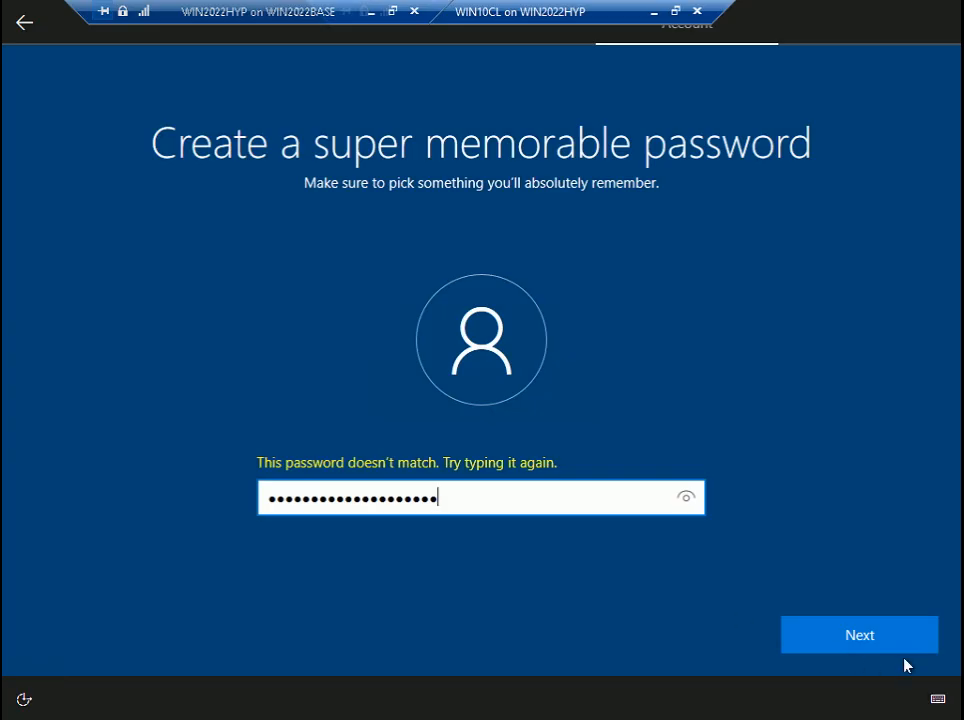
pyautogui.click(893, 642)
pyautogui.write('•••••••••••••')
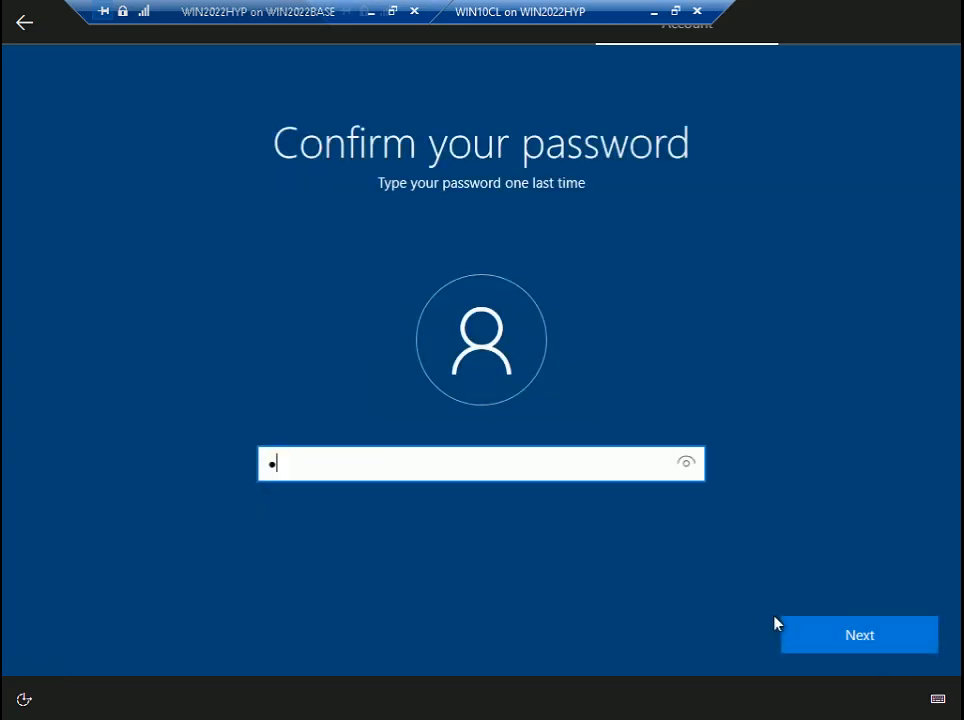
pyautogui.write('••••••••')
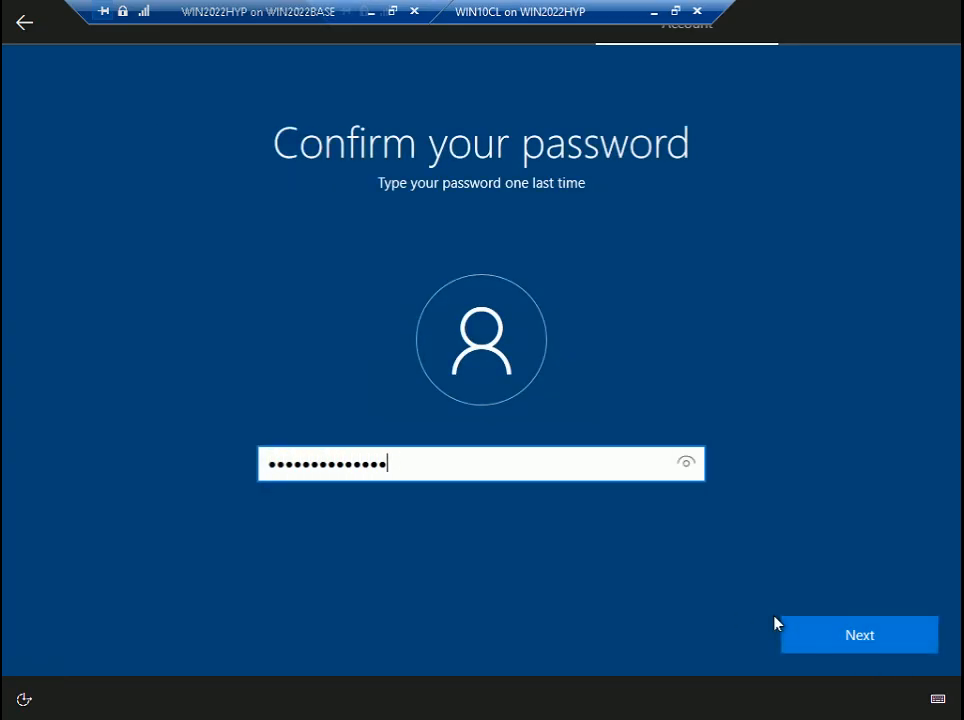
pyautogui.click(837, 633)
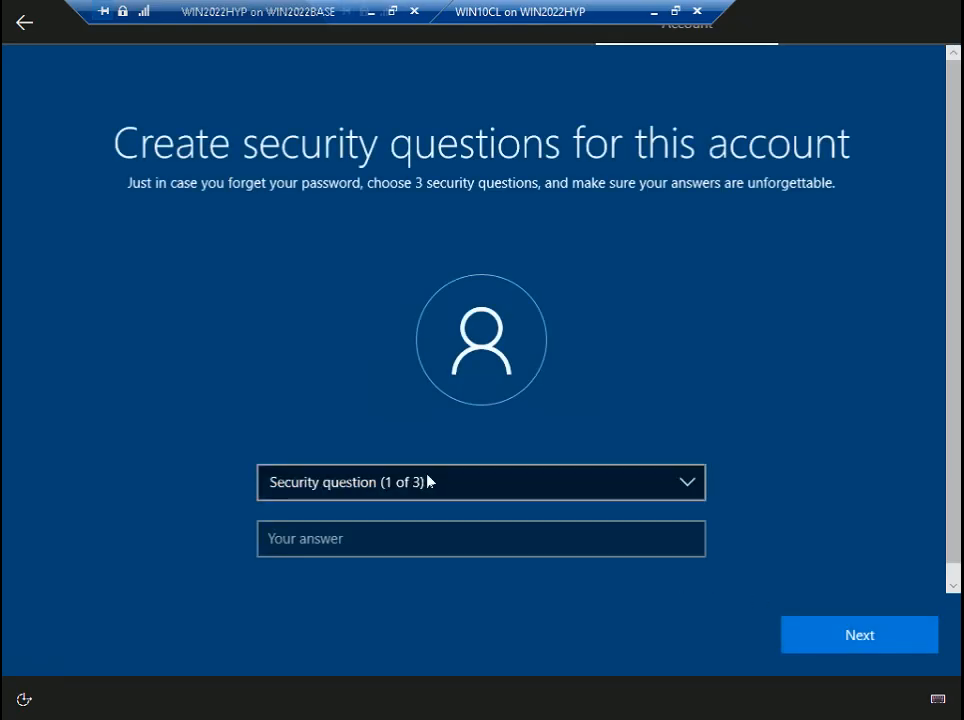
# - Pick the 'city where you were born' security question and enter its answer
pyautogui.click(432, 486)
pyautogui.click(425, 522)
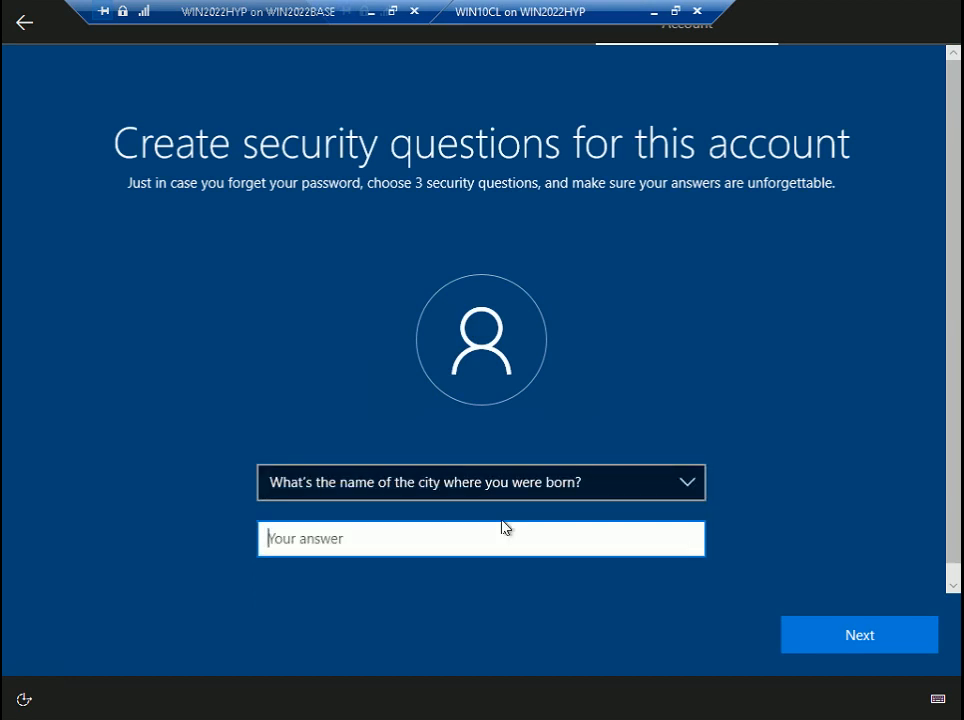
pyautogui.write('Mumbai')
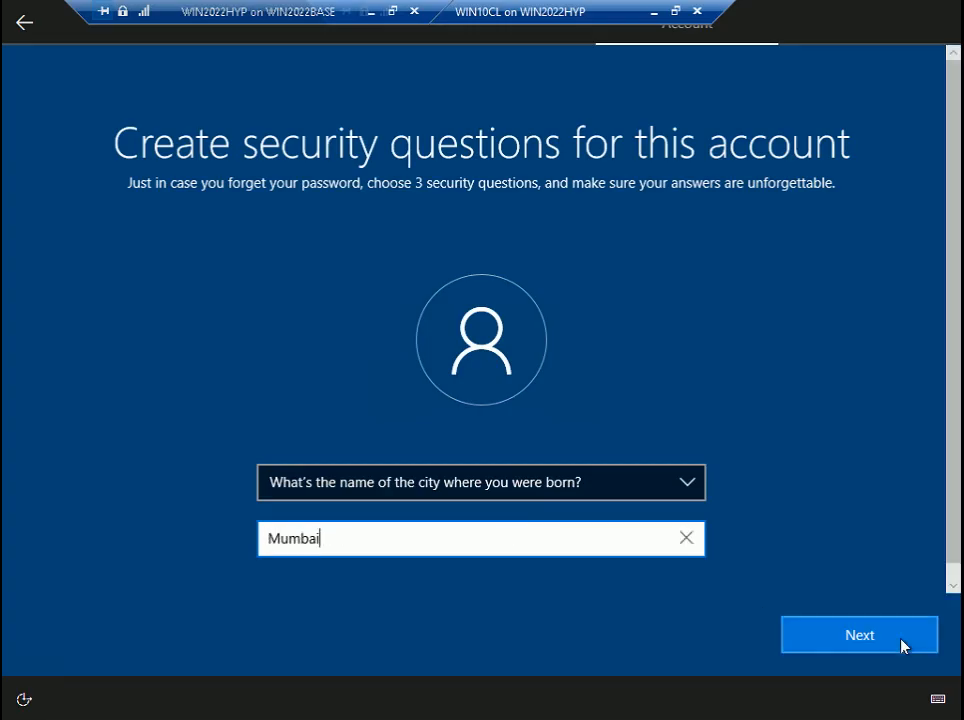
pyautogui.click(906, 639)
# - Pick the 'city where your parents met' security question and enter its answer
pyautogui.click(460, 495)
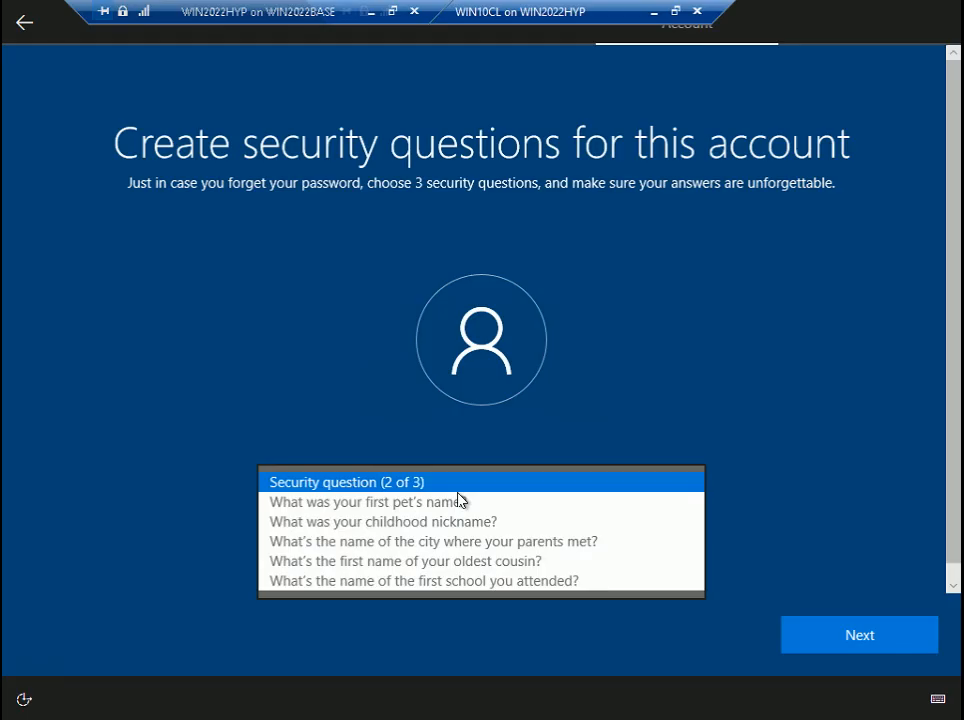
pyautogui.click(459, 503)
pyautogui.click(476, 490)
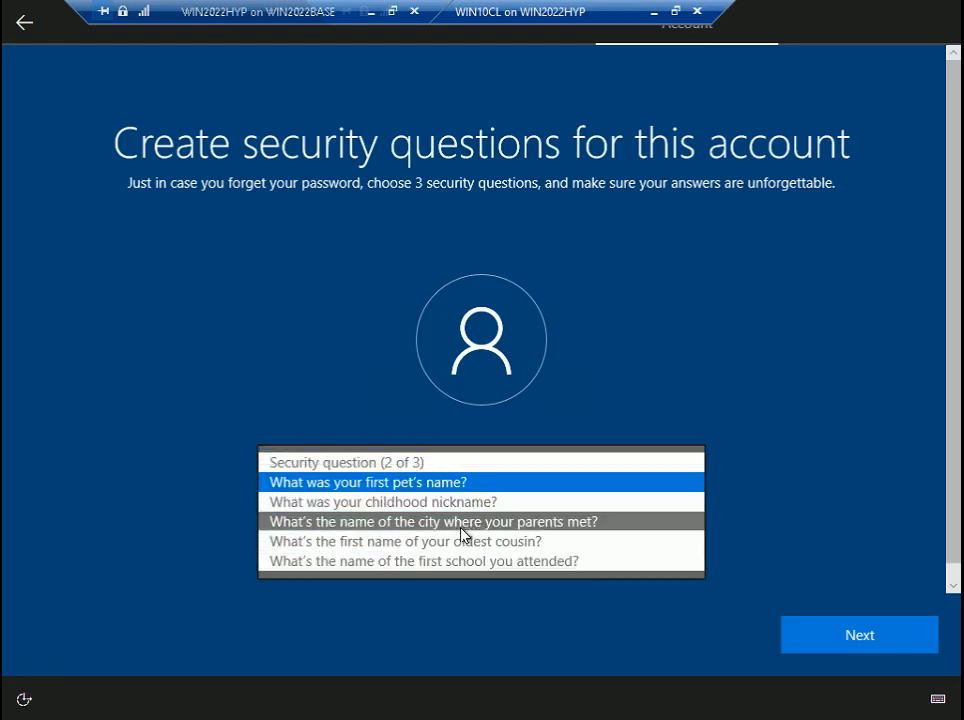
pyautogui.click(472, 523)
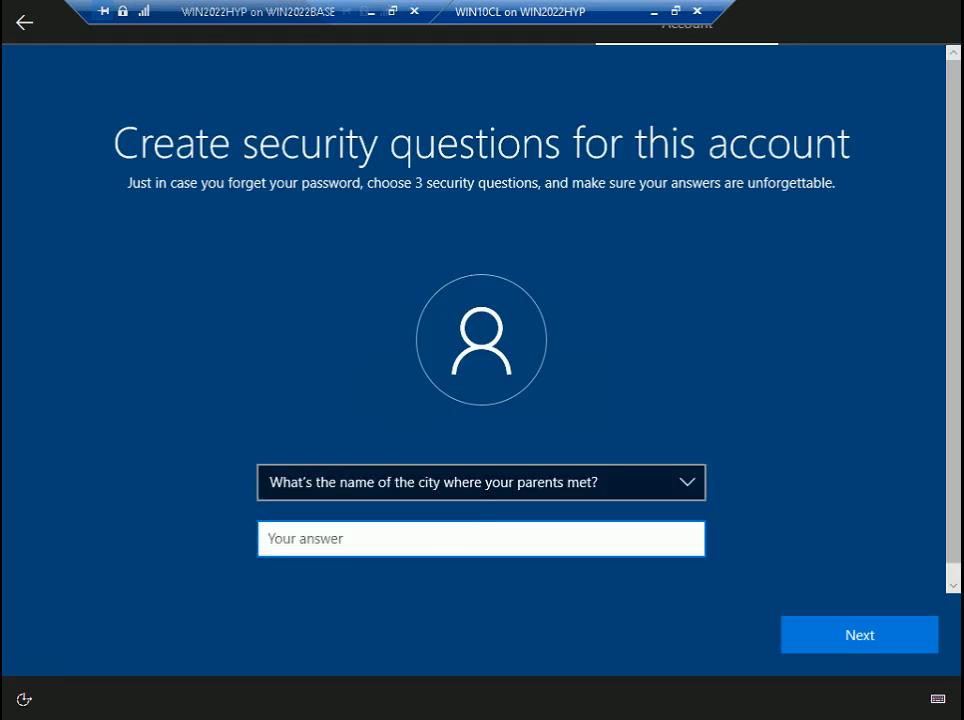
pyautogui.write('Mumbai')
pyautogui.click(927, 648)
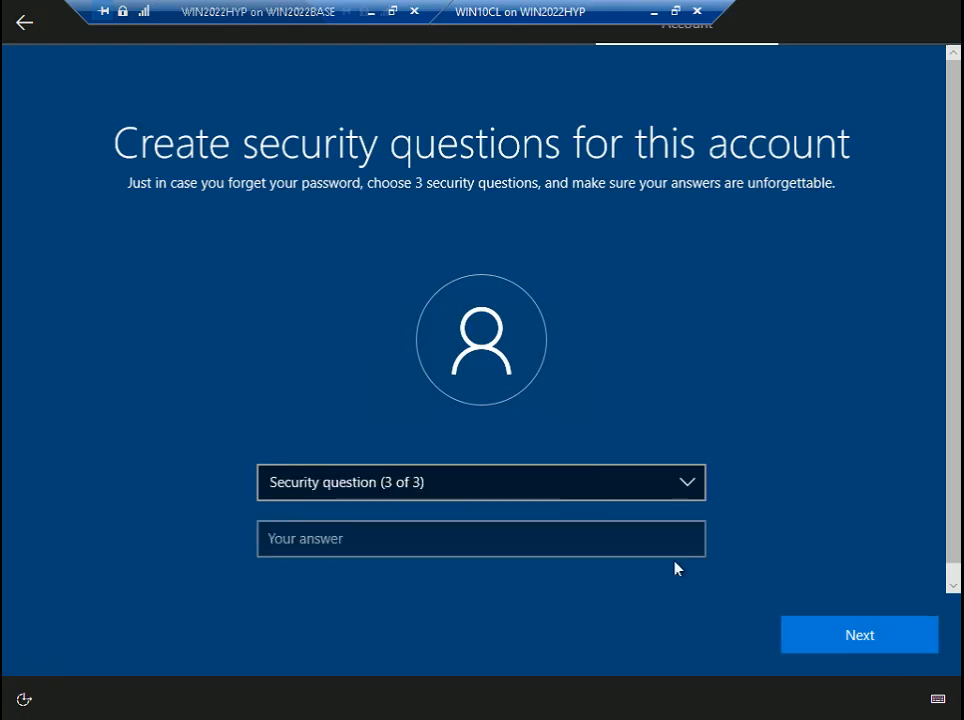
# - Pick the 'childhood nickname' security question, enter its answer, and submit
pyautogui.click(458, 484)
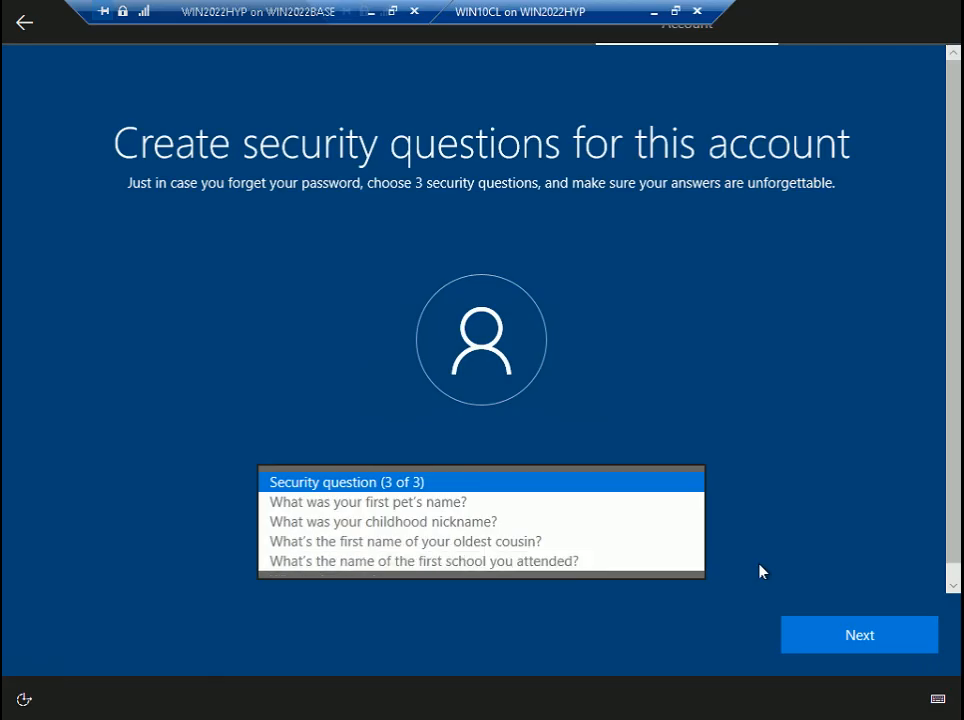
pyautogui.click(458, 522)
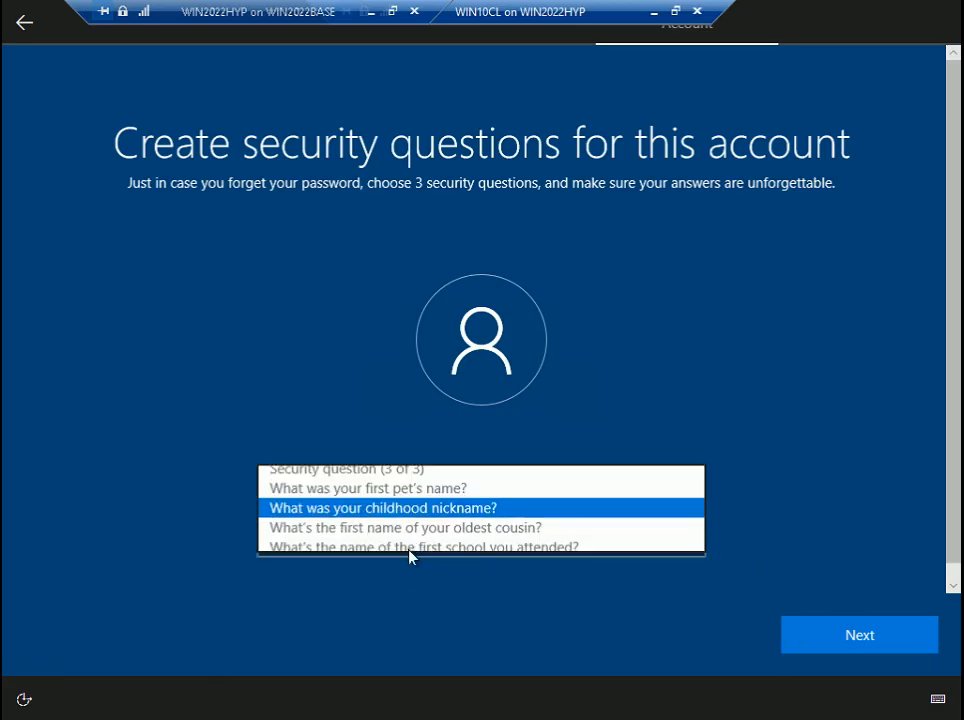
pyautogui.write('P')
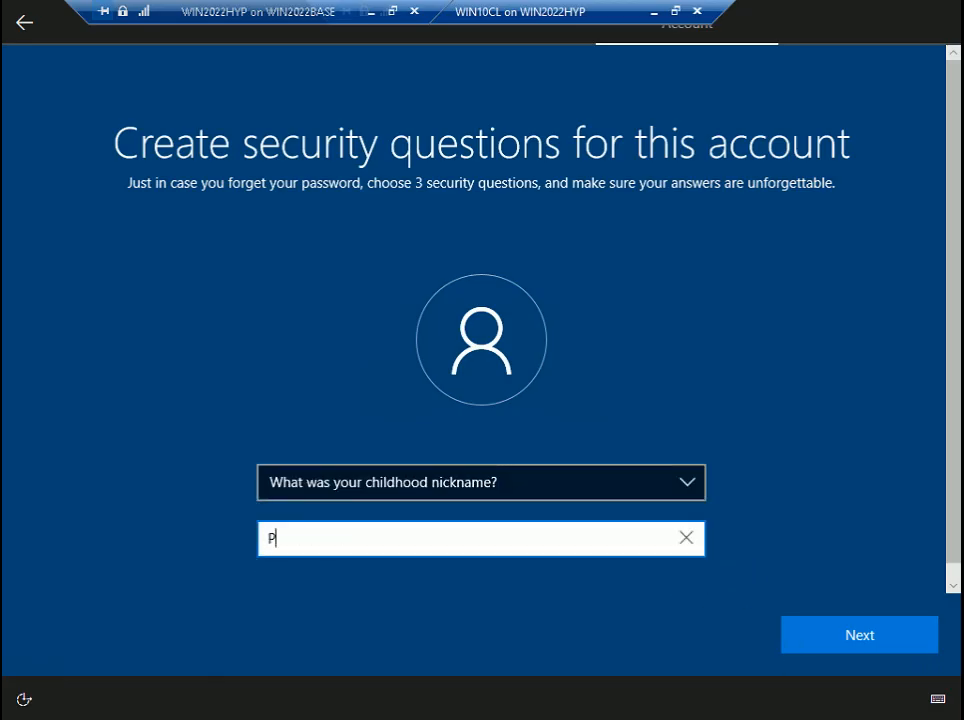
pyautogui.write('appo')
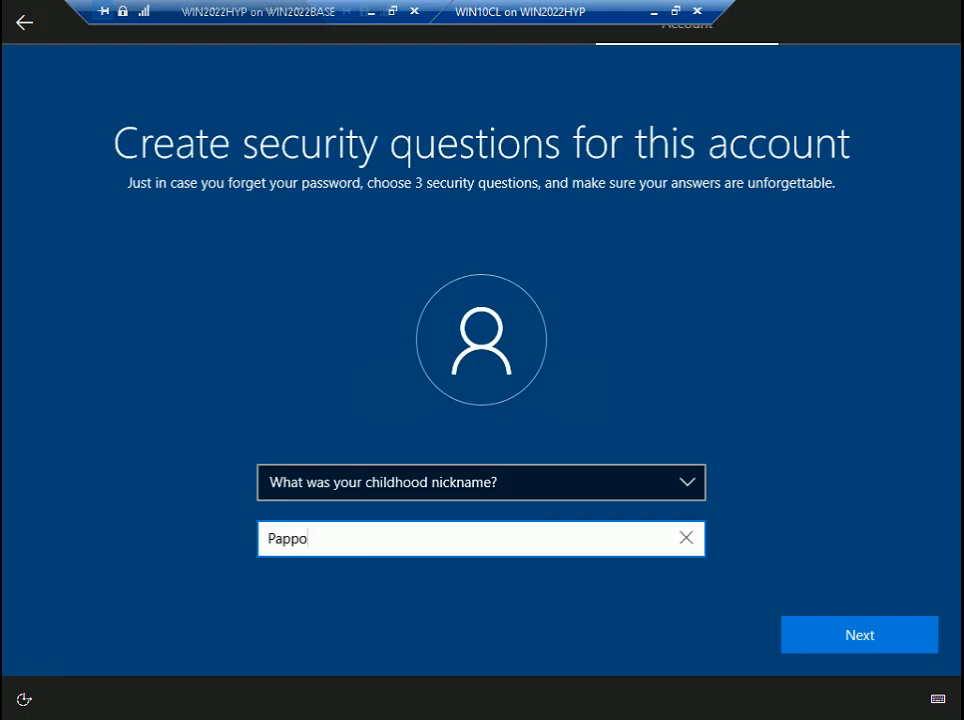
pyautogui.click(934, 640)
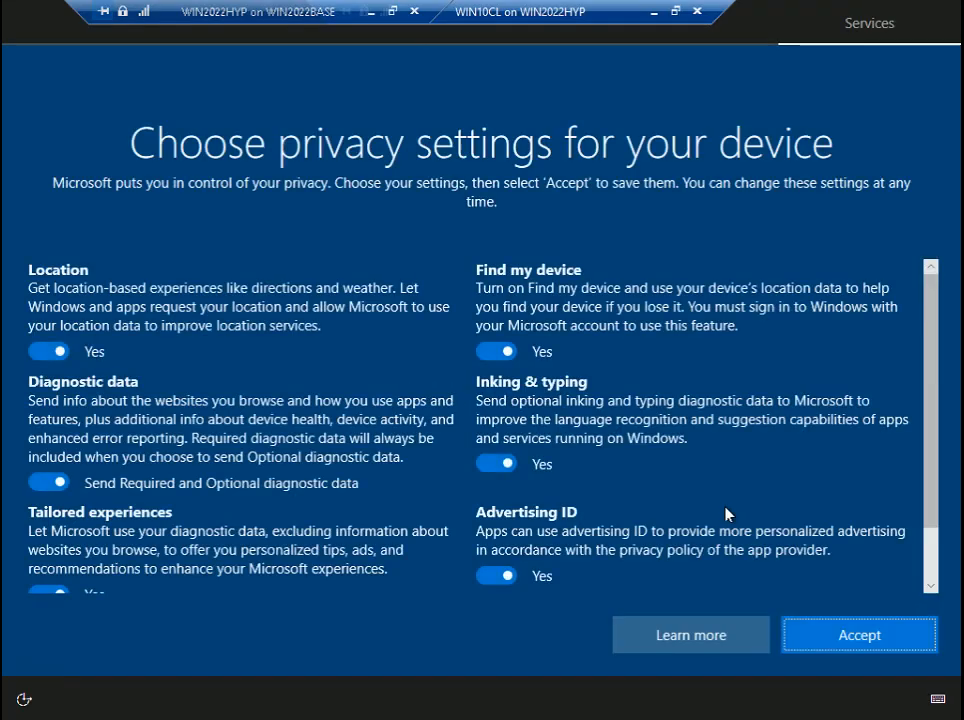
# - Accept the default privacy settings, then accept the Cortana offer
pyautogui.click(867, 640)
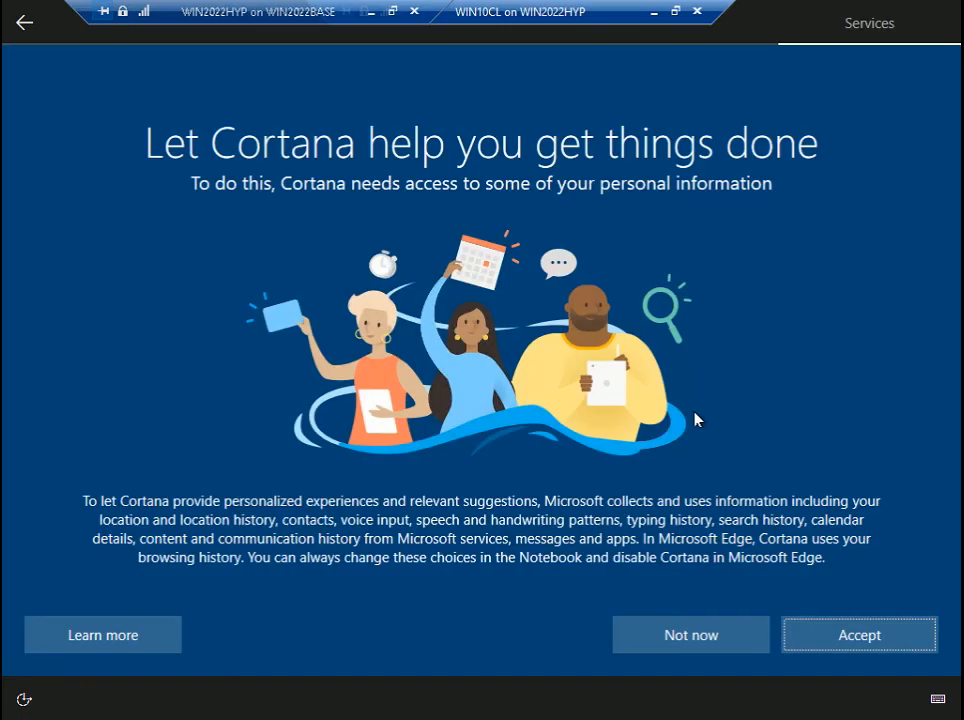
pyautogui.click(815, 634)
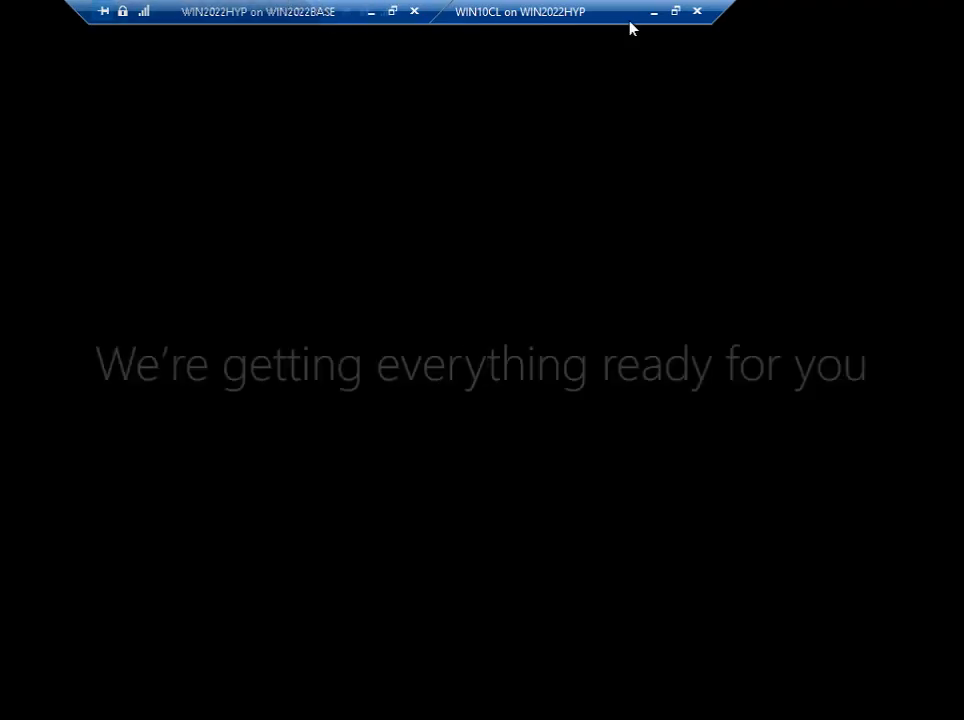
# - Take the WIN10CL and WIN2022HYP sessions out of full screen and check the hidden notification icons
pyautogui.click(674, 12)
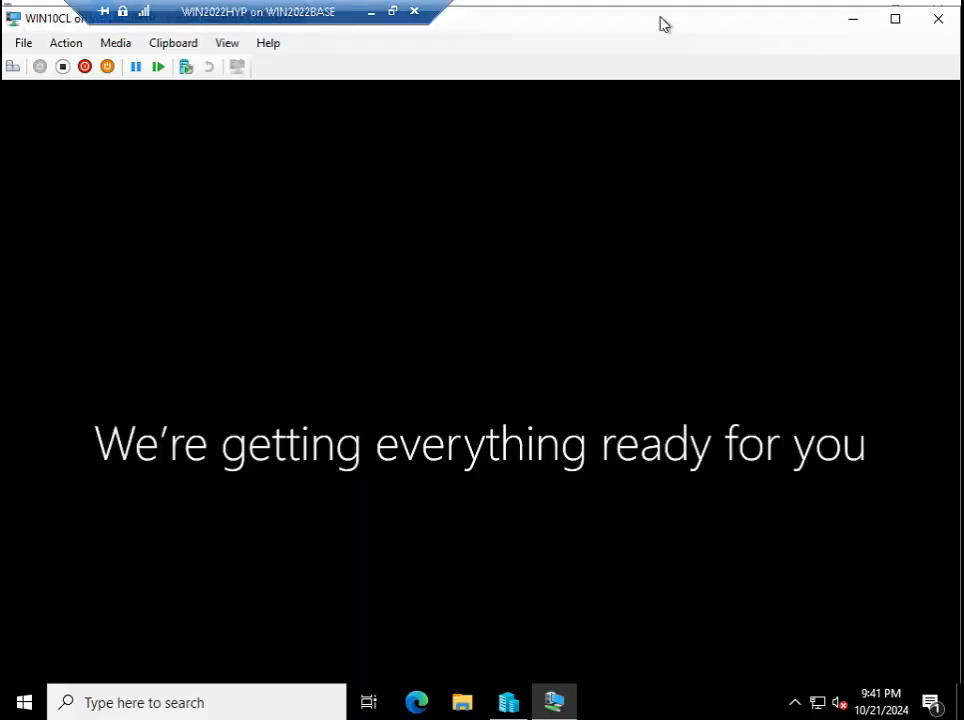
pyautogui.click(796, 703)
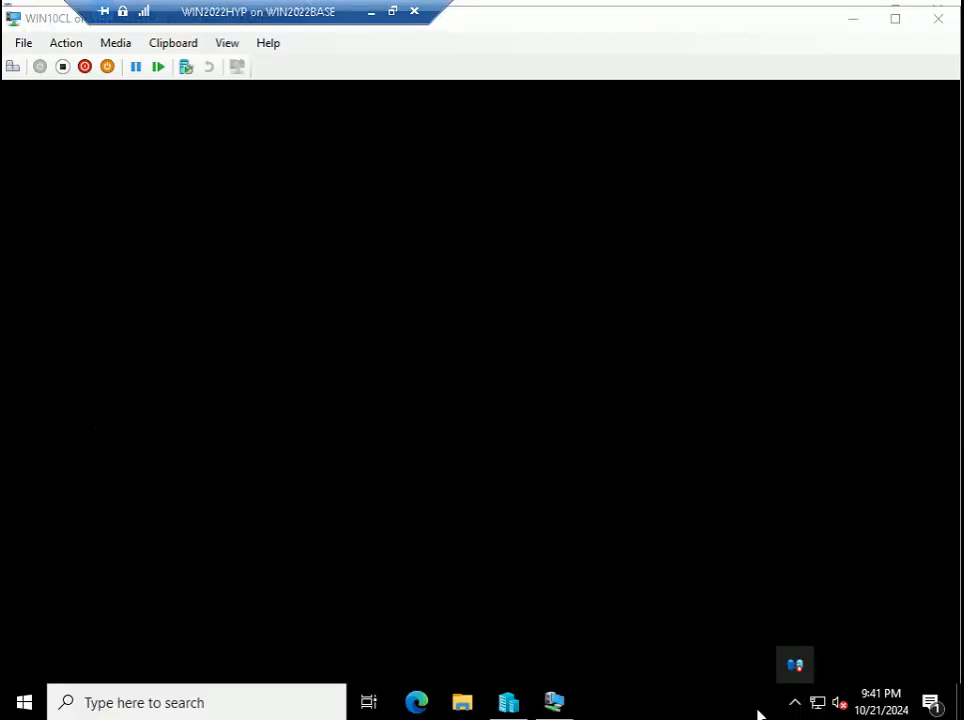
pyautogui.click(758, 714)
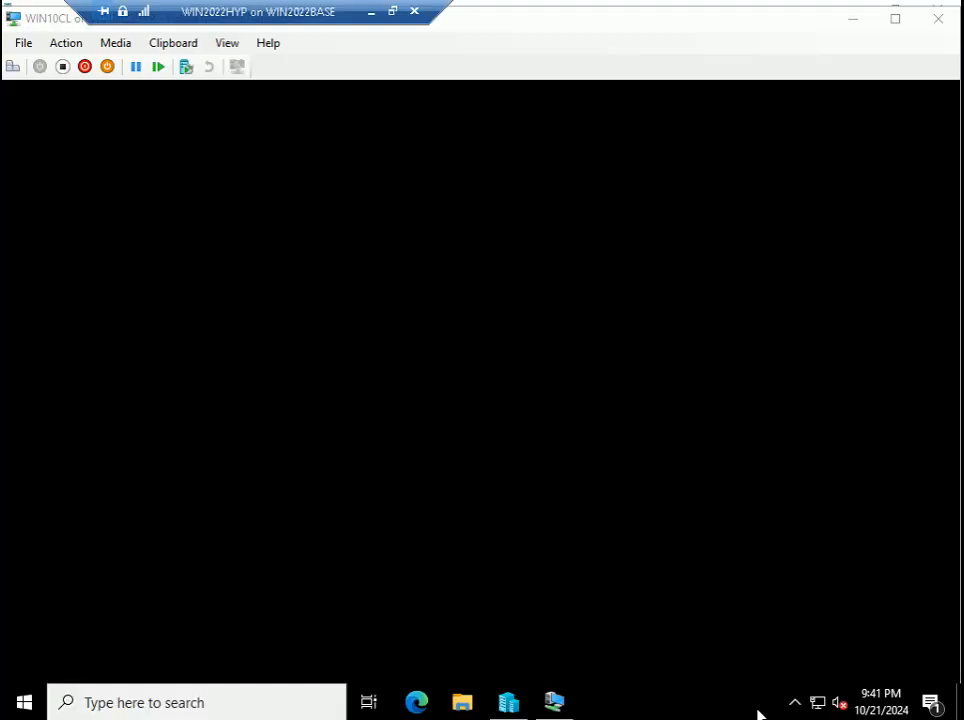
pyautogui.click(400, 17)
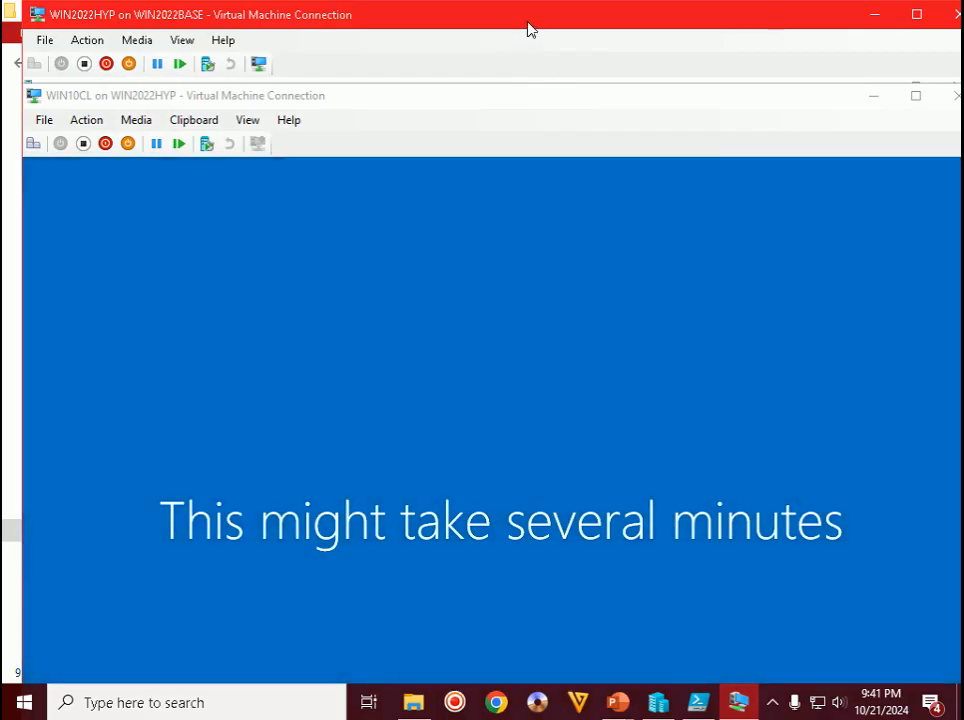
pyautogui.moveTo(523, 16); pyautogui.dragTo(517, 16)
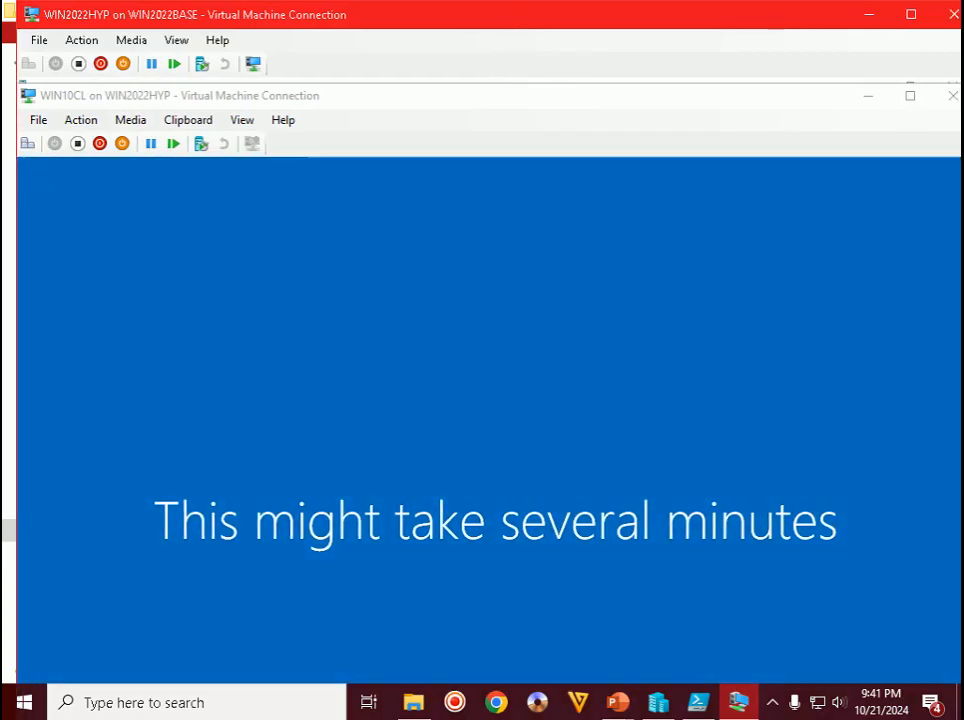
pyautogui.click(773, 704)
pyautogui.click(738, 600)
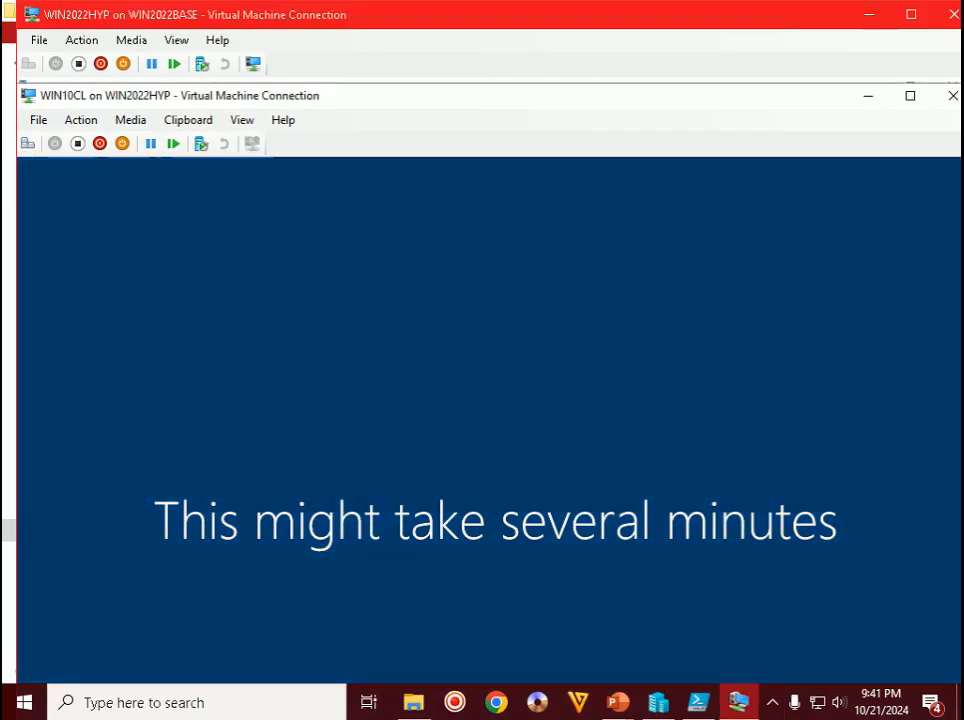
pyautogui.click(770, 705)
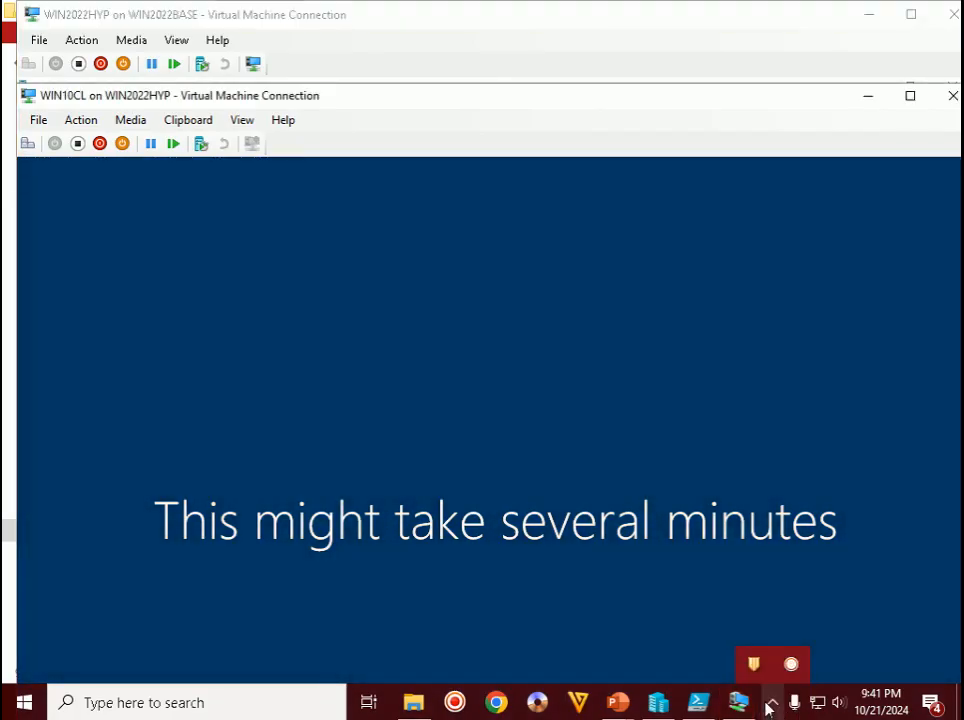
pyautogui.click(770, 705)
pyautogui.moveTo(738, 702)
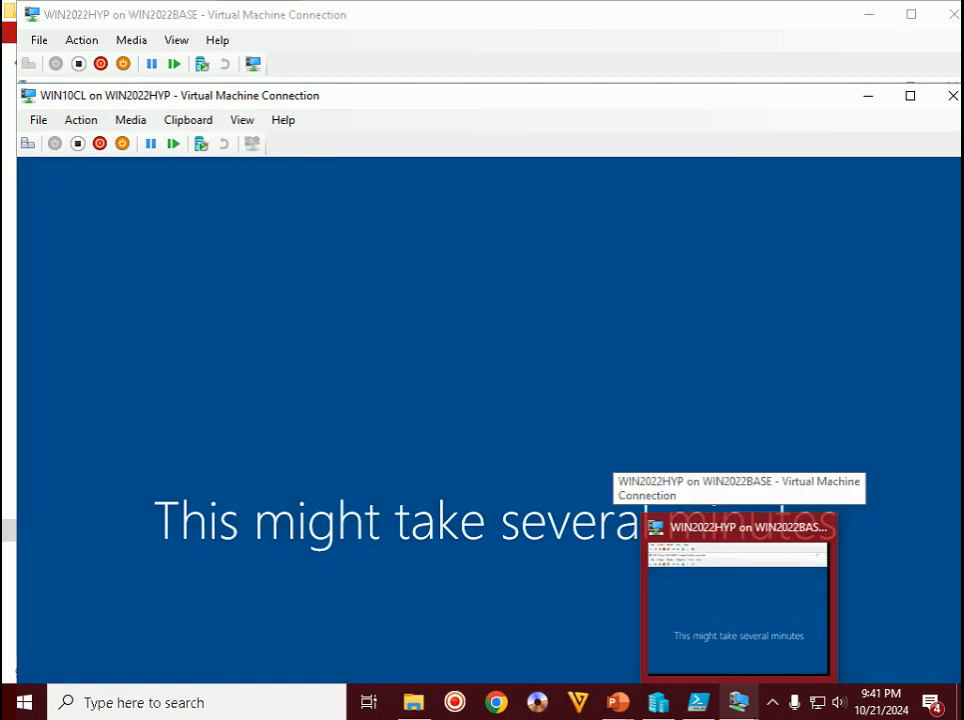
pyautogui.click(771, 705)
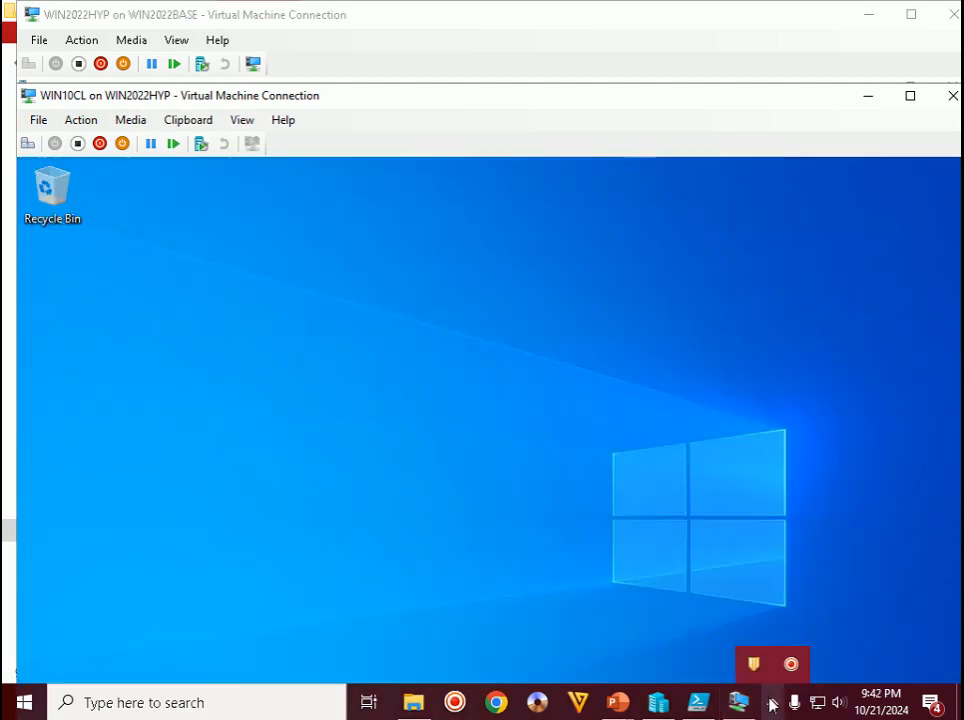
# - Put the WIN2022HYP session, then the WIN10CL session, into full screen
pyautogui.click(530, 352)
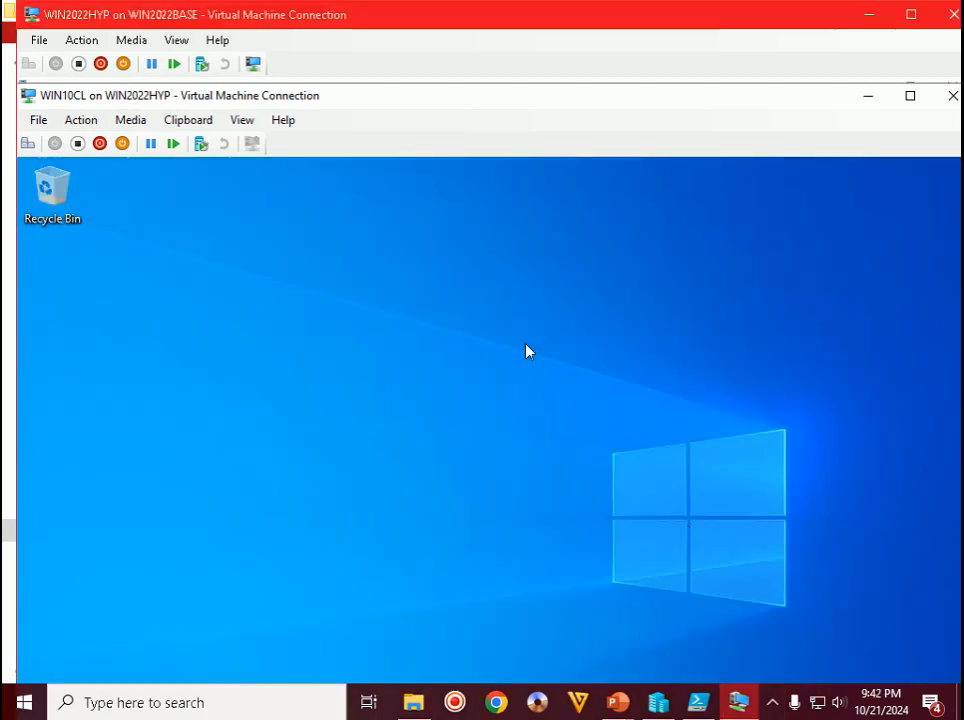
pyautogui.doubleClick(555, 25)
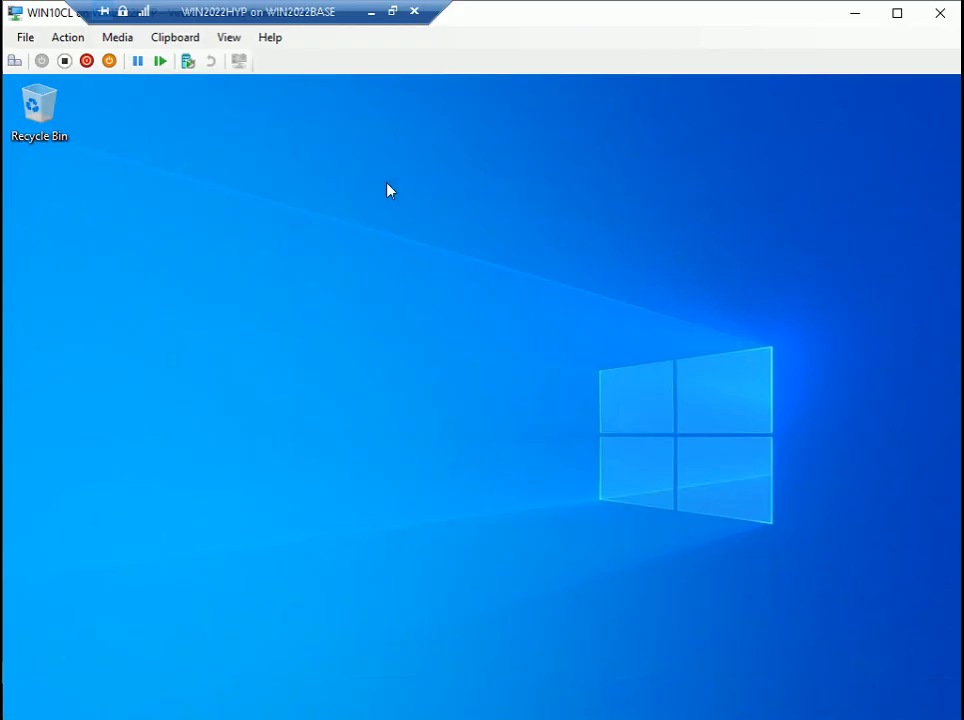
pyautogui.doubleClick(676, 22)
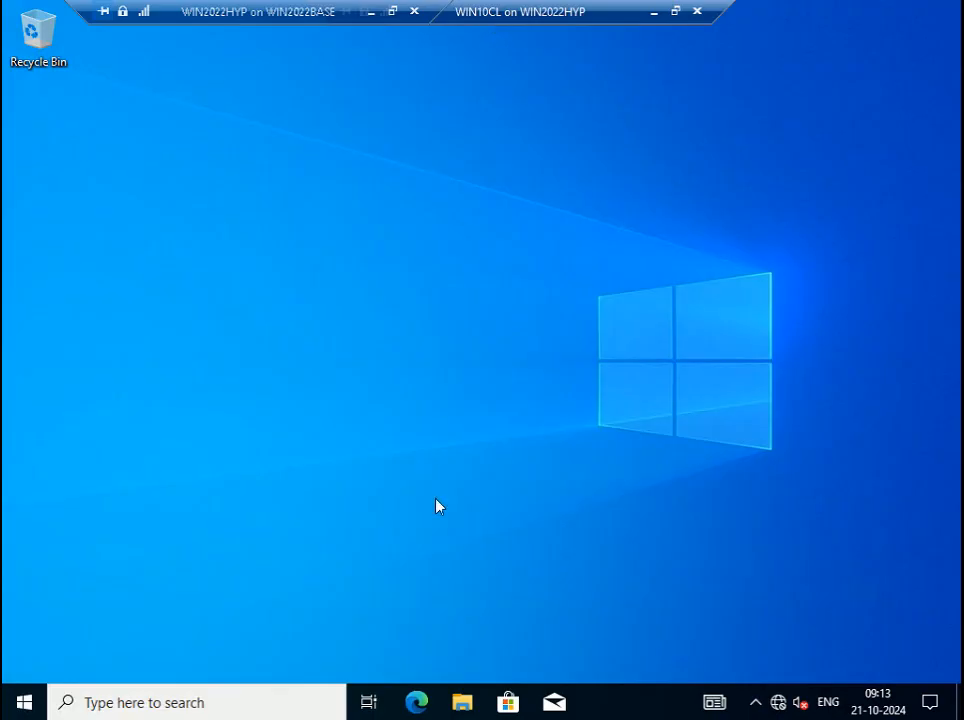
# - Run winver to confirm WIN10CL is Windows 10 version 22H2
pyautogui.press('super+r')
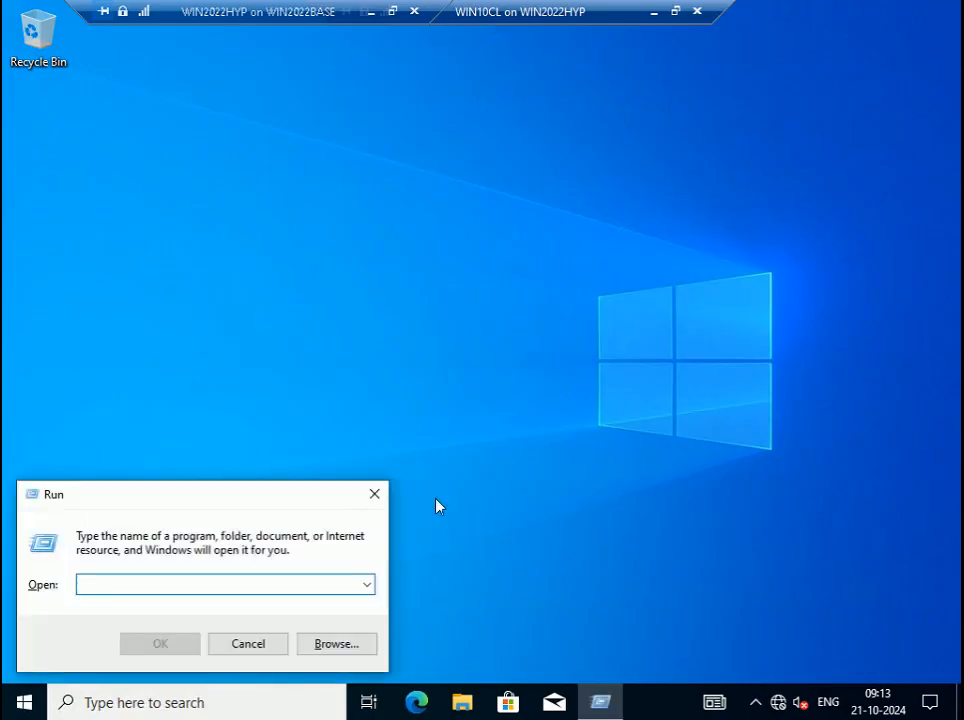
pyautogui.write('winver')
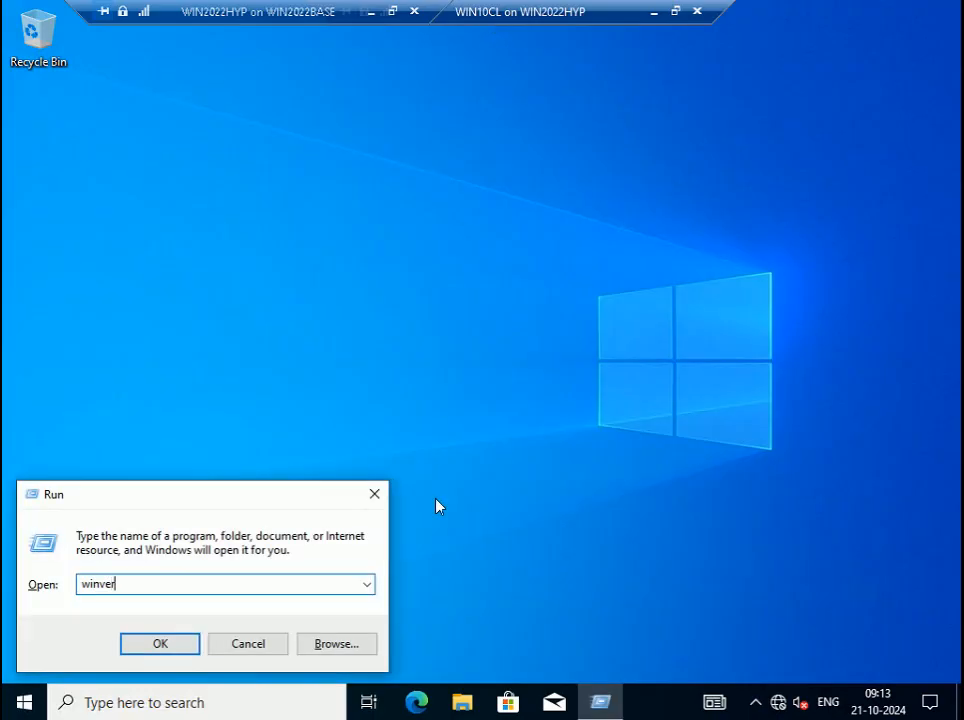
pyautogui.press('Return')
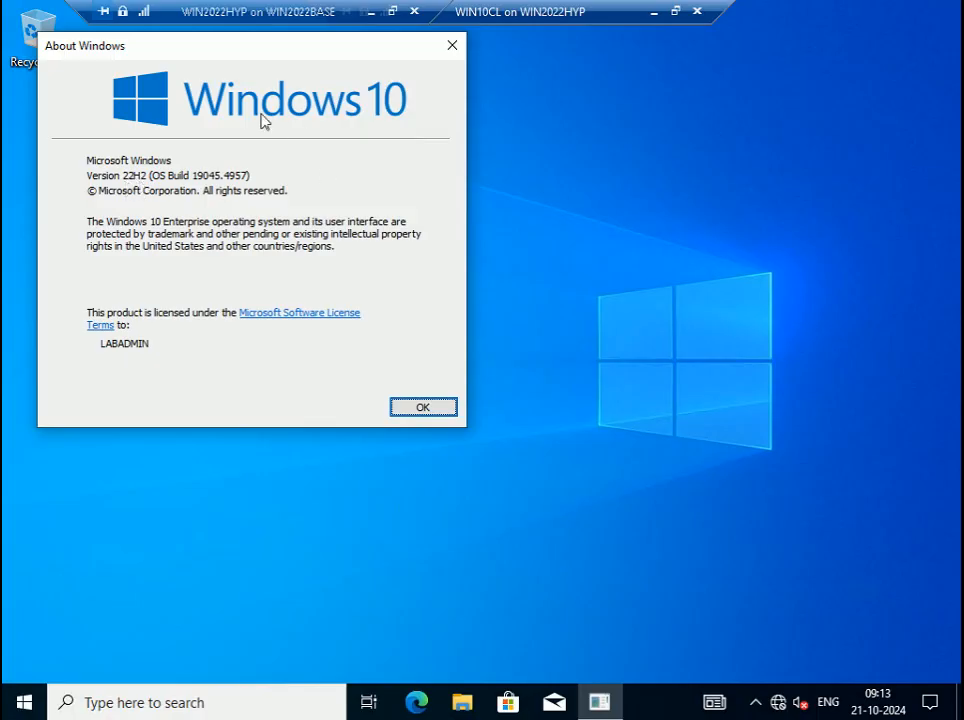
pyautogui.click(450, 402)
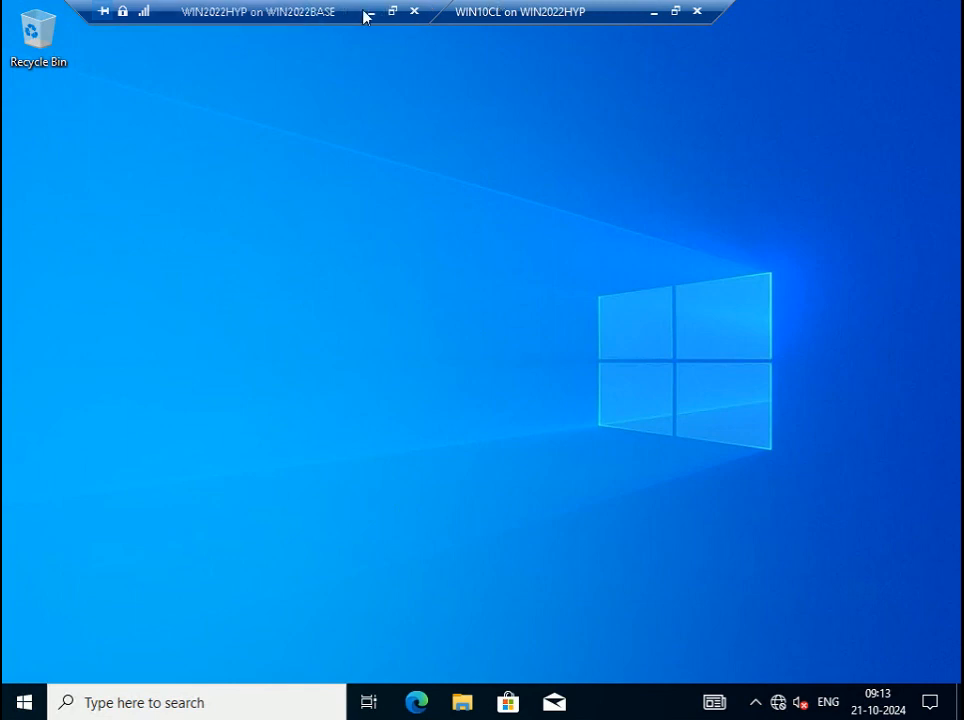
# - Leave the WIN2022HYP full screen and bring the Step 87 slide show forward
pyautogui.moveTo(297, 17); pyautogui.dragTo(558, 20)
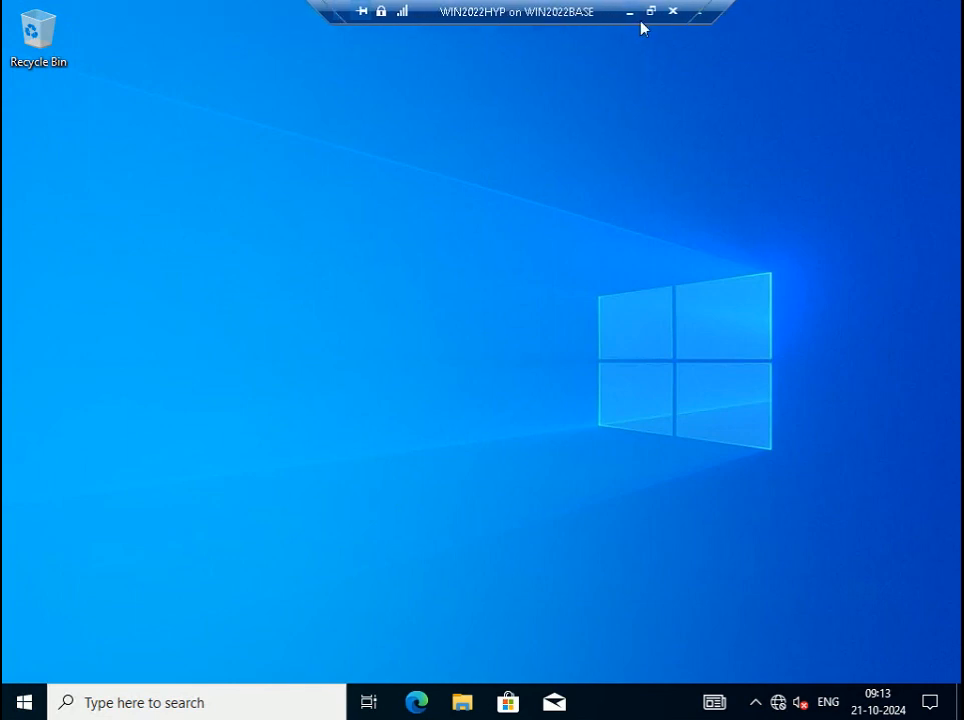
pyautogui.click(651, 13)
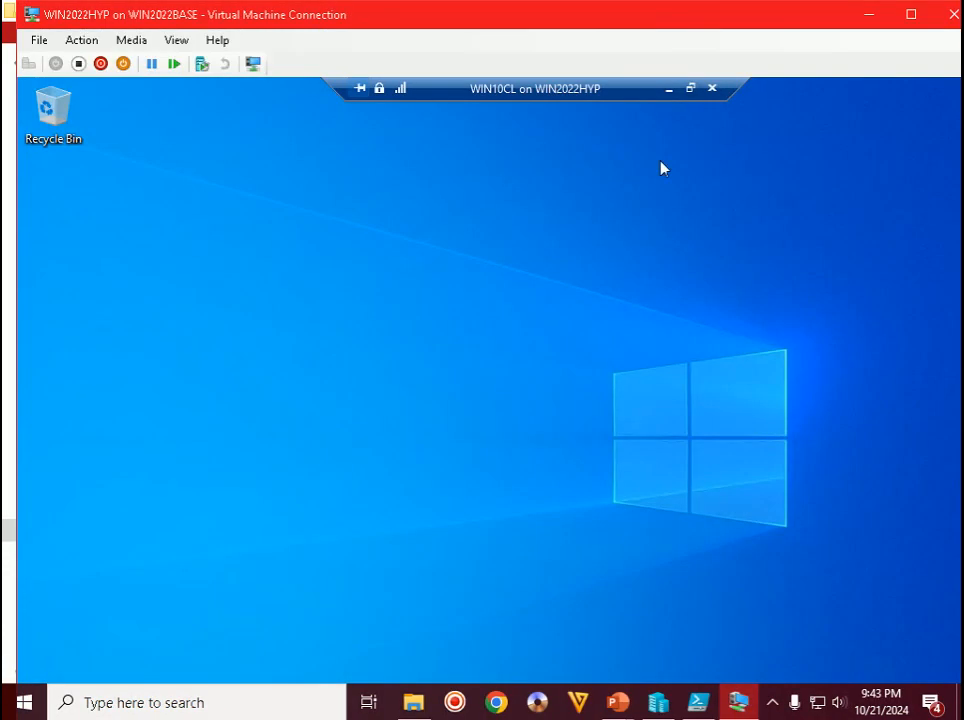
pyautogui.click(617, 702)
pyautogui.click(728, 590)
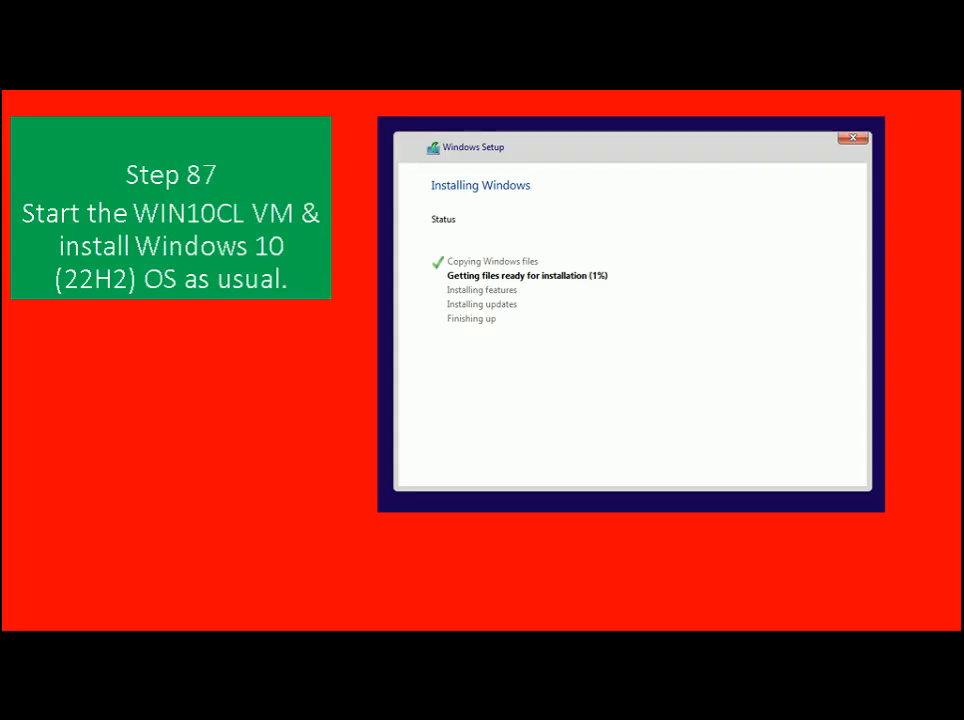
# - Advance the slide show to Step 88 and switch back to the WIN2022HYP connection window
pyautogui.press('Right')
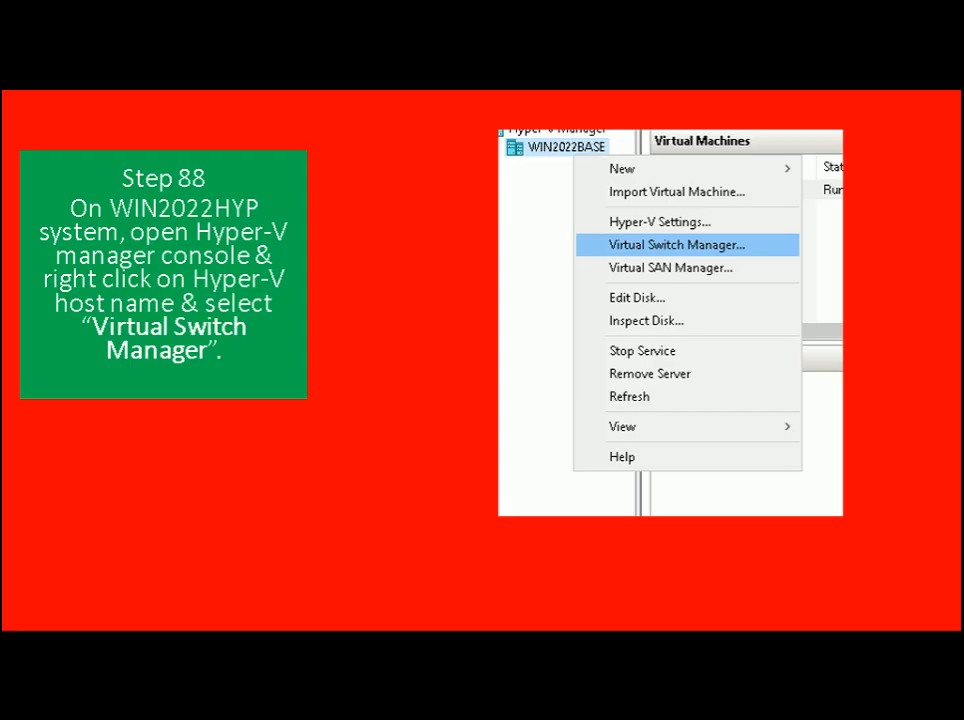
pyautogui.hotkey('alt', 'Tab')
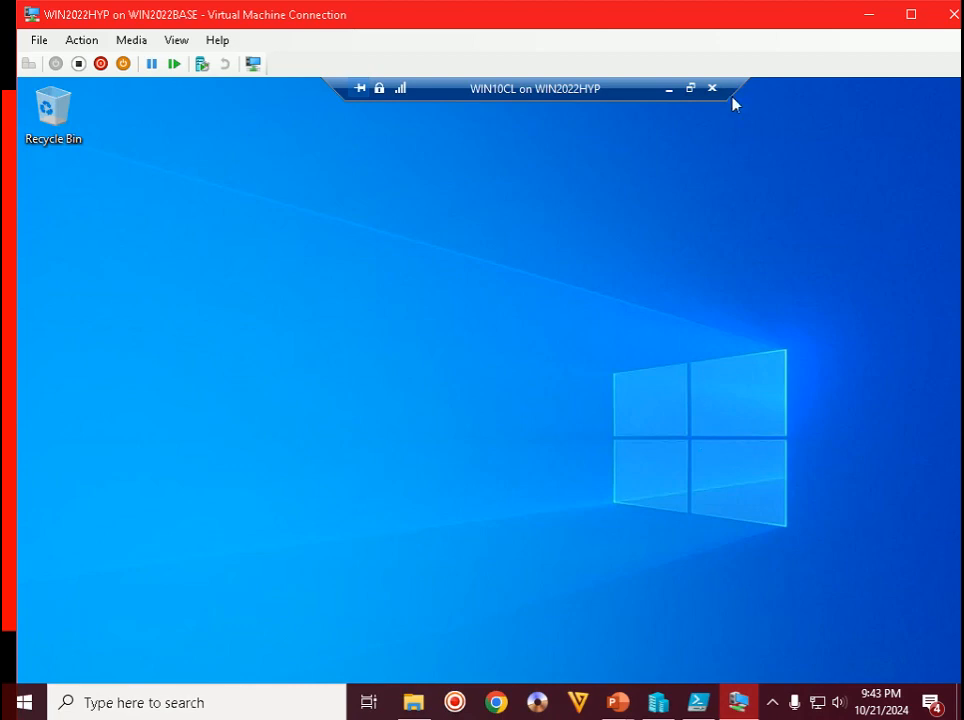
# - Minimize WIN10CL and open Virtual Switch Manager for the WIN2022HYP host
pyautogui.doubleClick(731, 22)
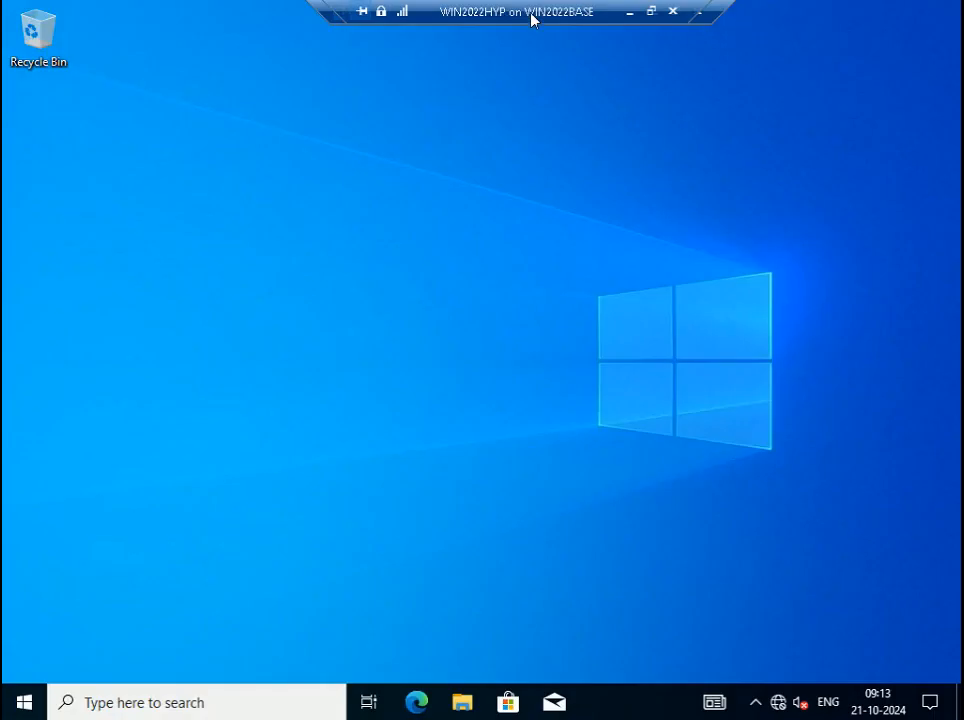
pyautogui.moveTo(530, 17); pyautogui.dragTo(284, 24)
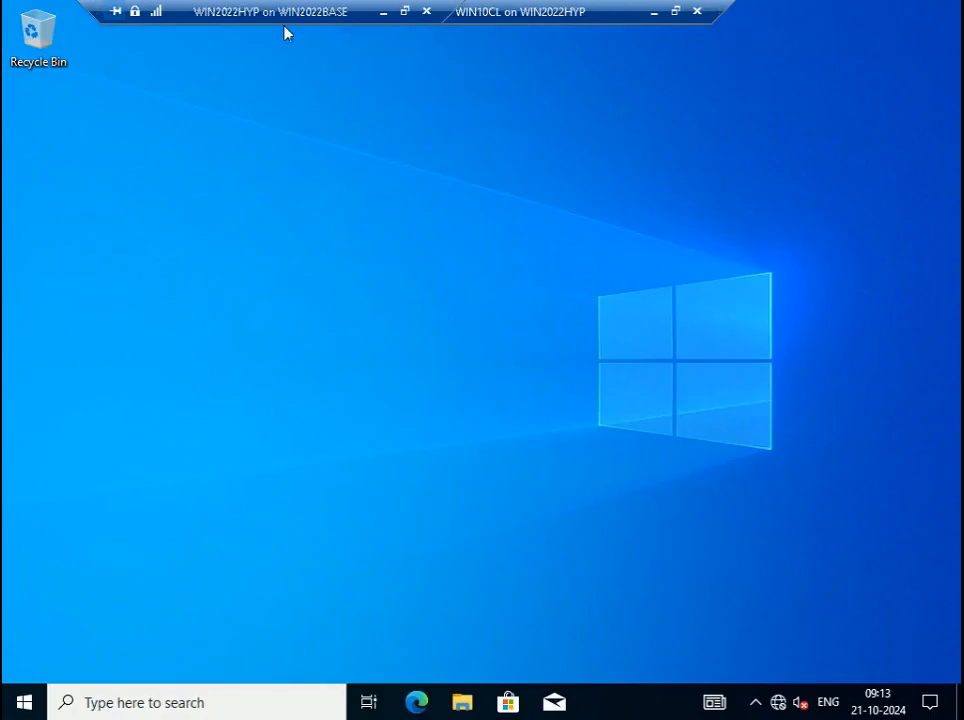
pyautogui.click(656, 12)
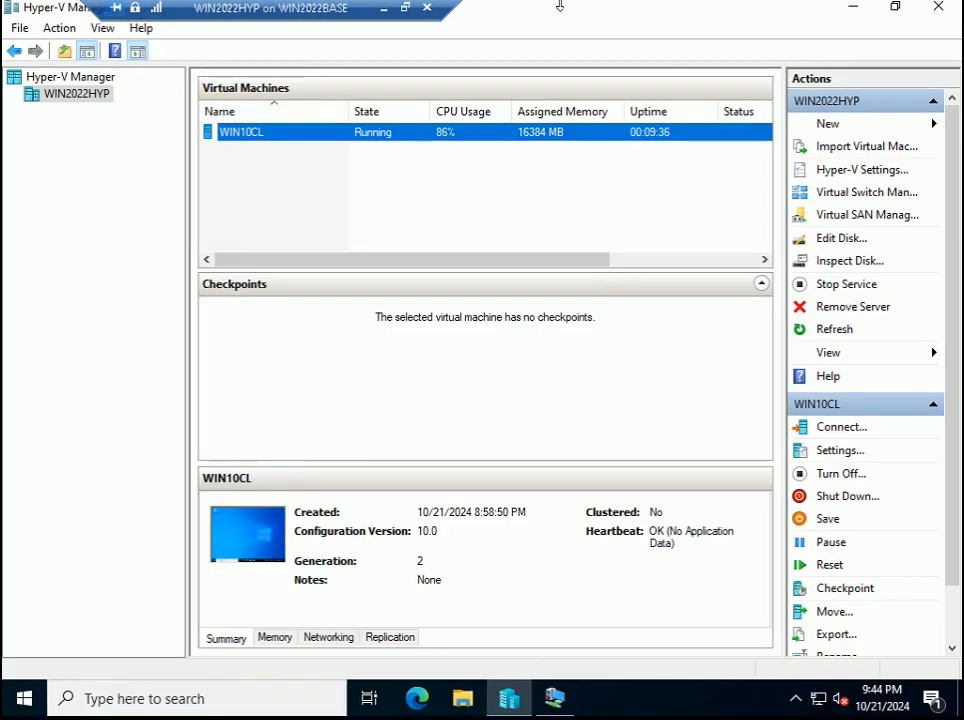
pyautogui.moveTo(258, 14); pyautogui.dragTo(563, 10)
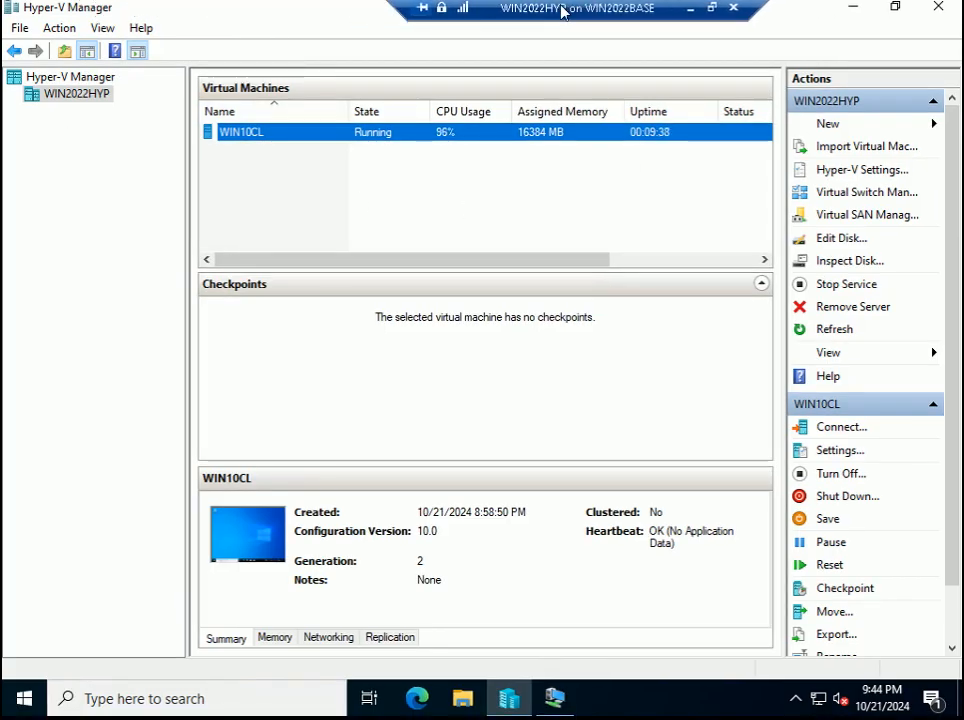
pyautogui.rightClick(101, 97)
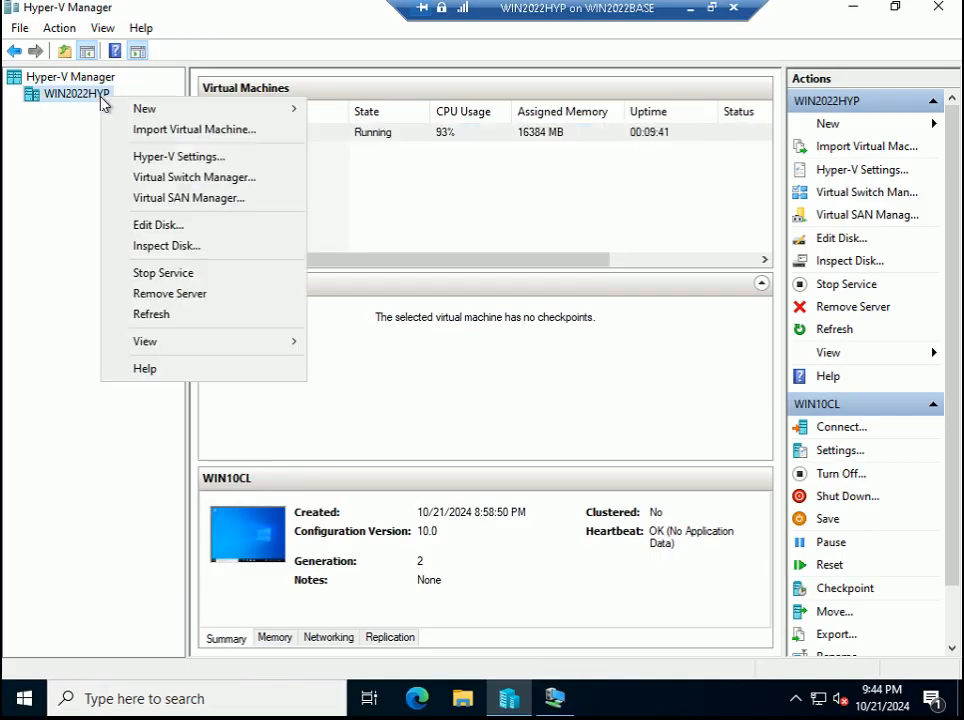
pyautogui.click(173, 183)
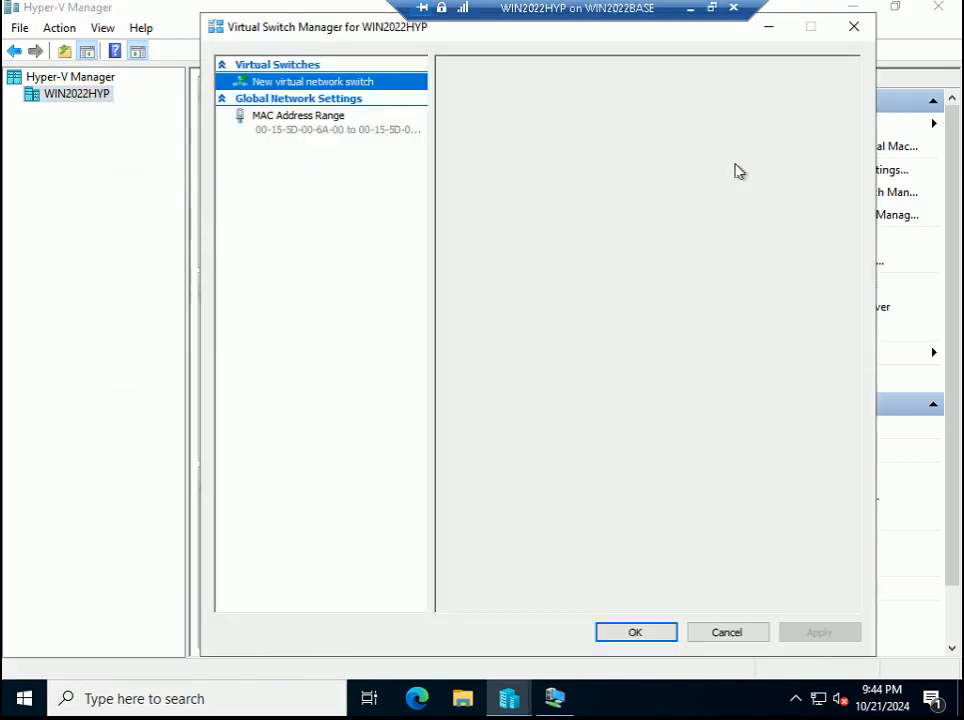
# - Read the Step 89 slide, then create a new Internal virtual switch
pyautogui.click(713, 10)
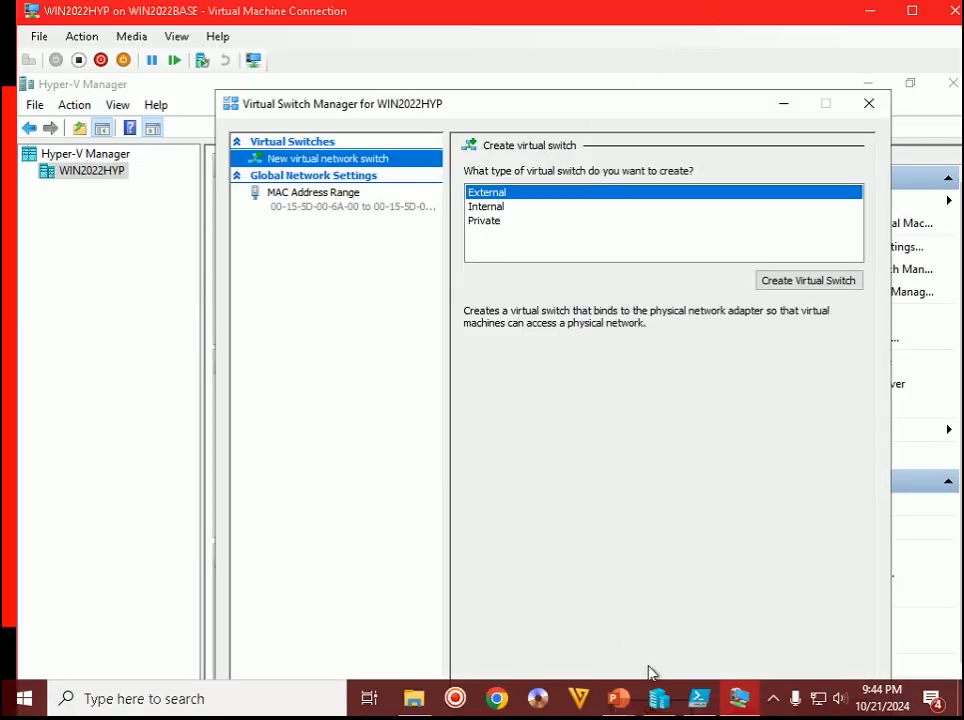
pyautogui.moveTo(627, 710)
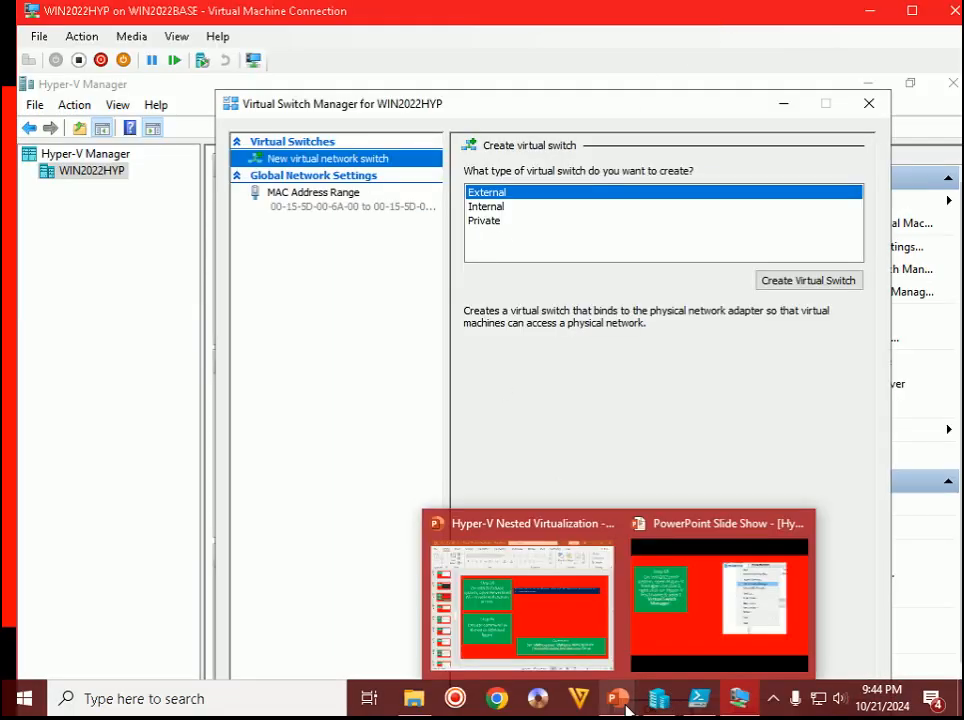
pyautogui.click(712, 600)
pyautogui.press('Right')
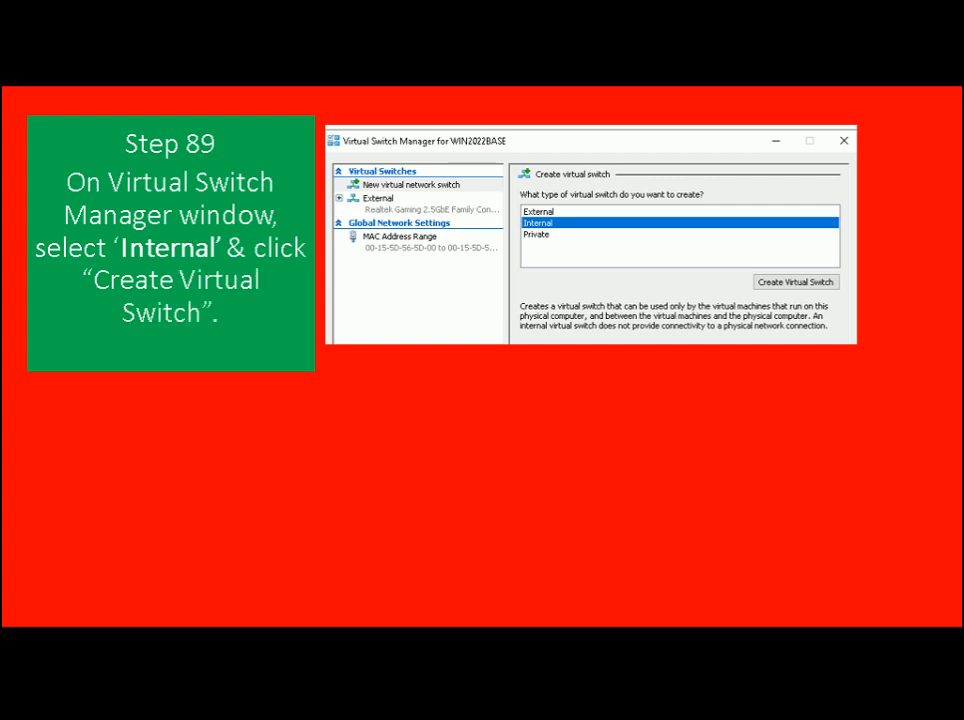
pyautogui.hotkey('alt', 'Tab')
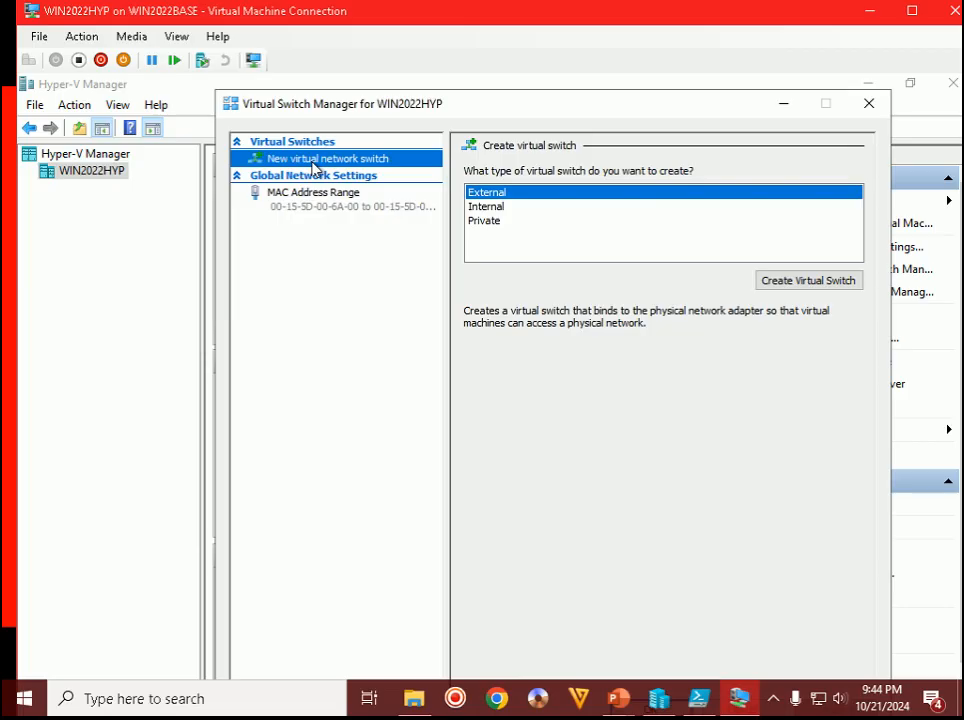
pyautogui.click(490, 207)
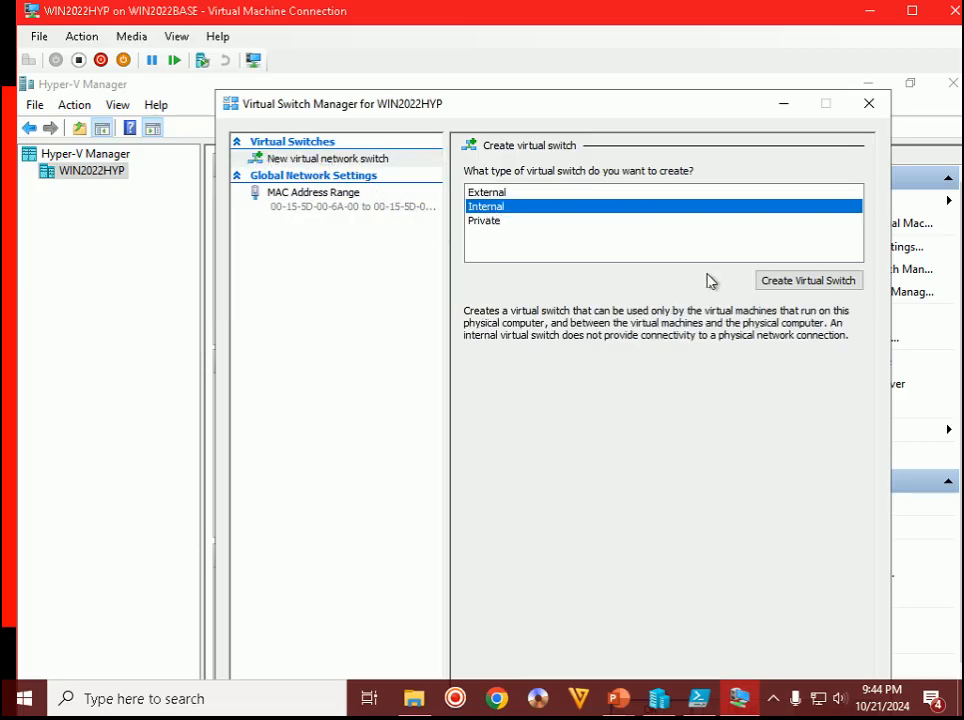
pyautogui.click(826, 283)
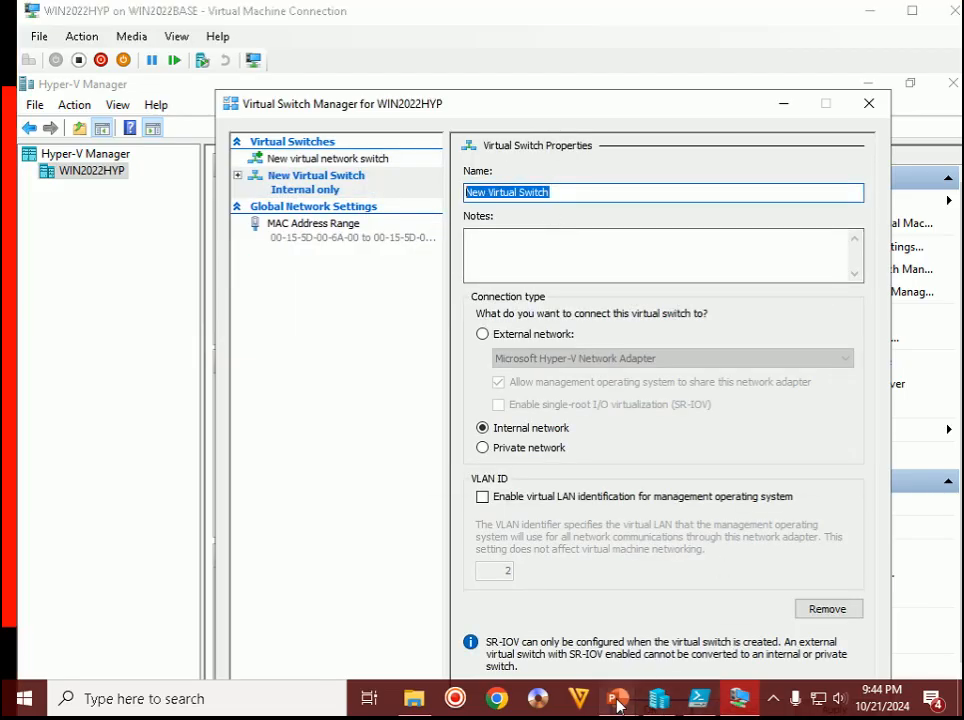
# - Read the Step 90 slide, name the switch INT, and apply the change
pyautogui.moveTo(618, 705)
pyautogui.click(732, 628)
pyautogui.press('Right')
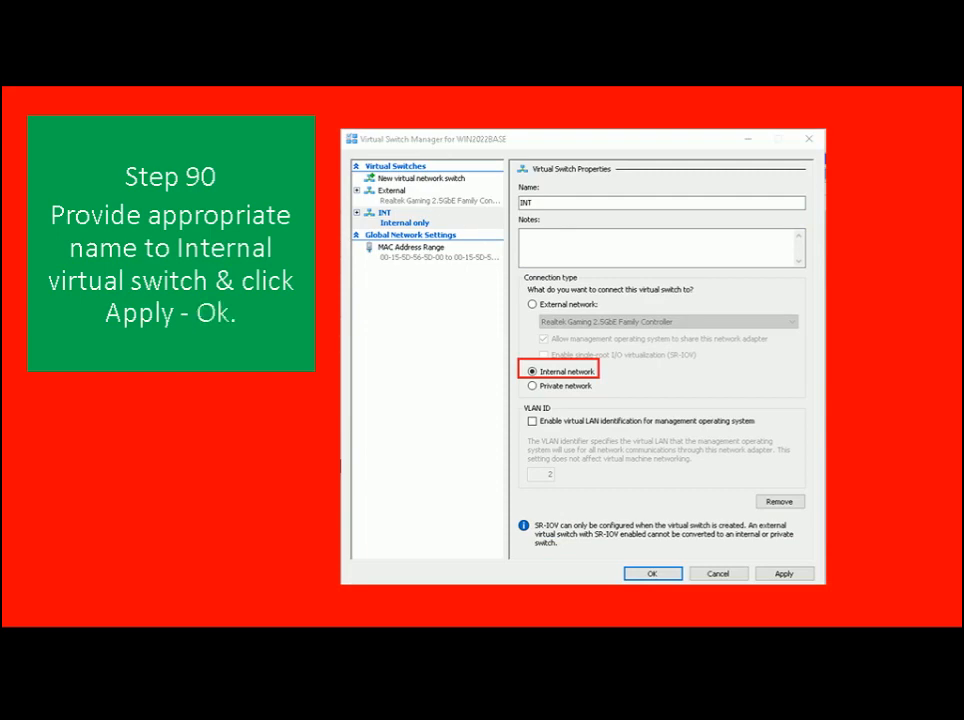
pyautogui.hotkey('alt', 'Tab')
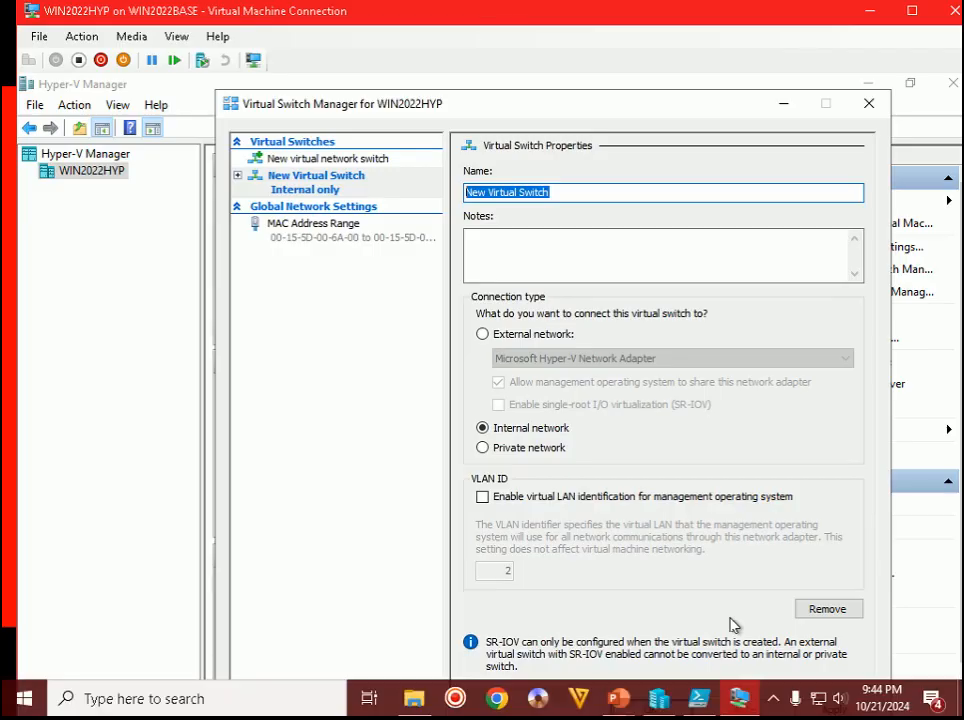
pyautogui.write('INT')
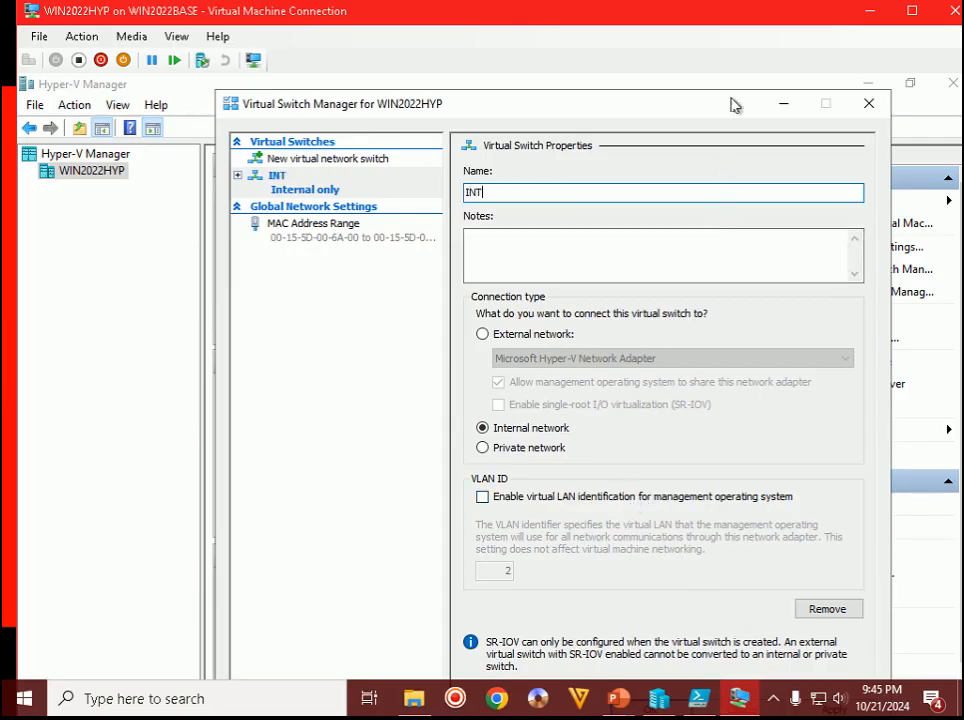
pyautogui.doubleClick(747, 21)
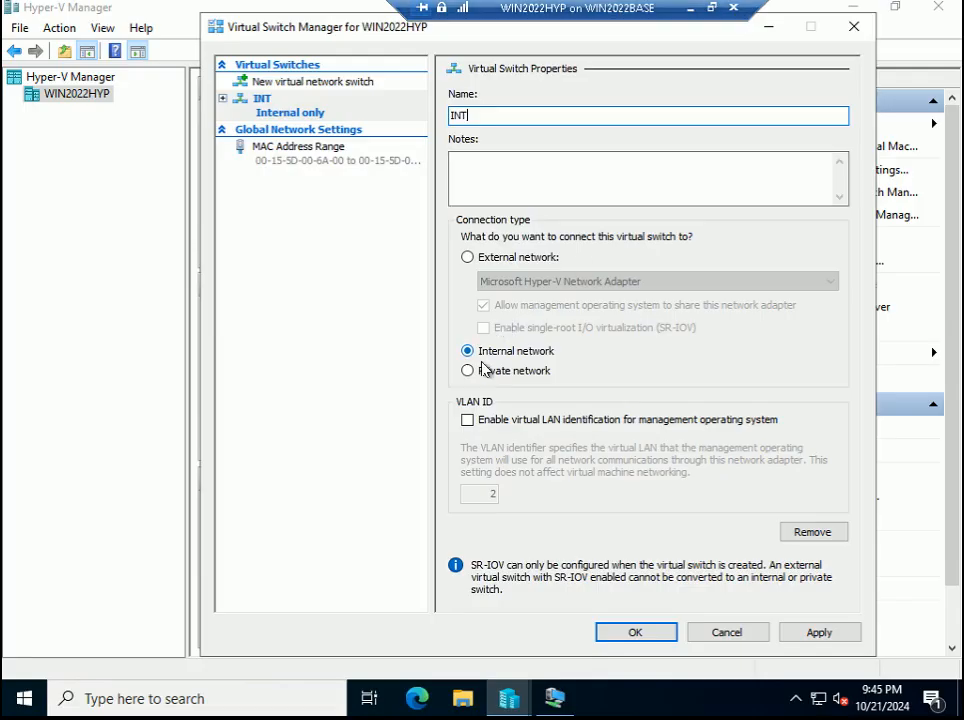
pyautogui.click(824, 636)
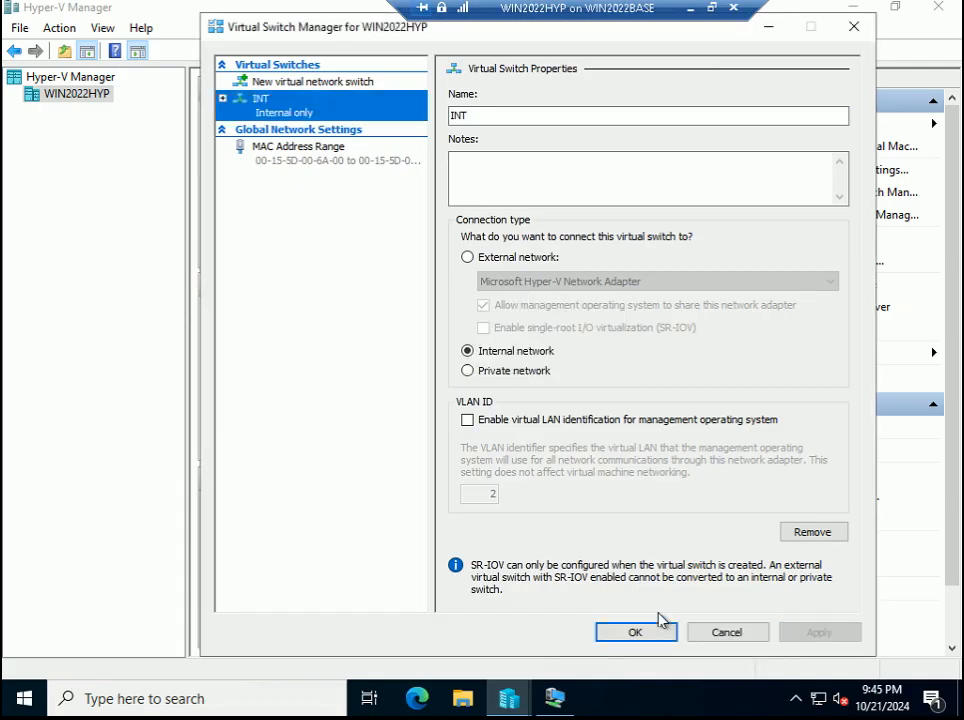
# - Close Virtual Switch Manager and open the vEthernet (INT) adapter's properties
pyautogui.click(663, 634)
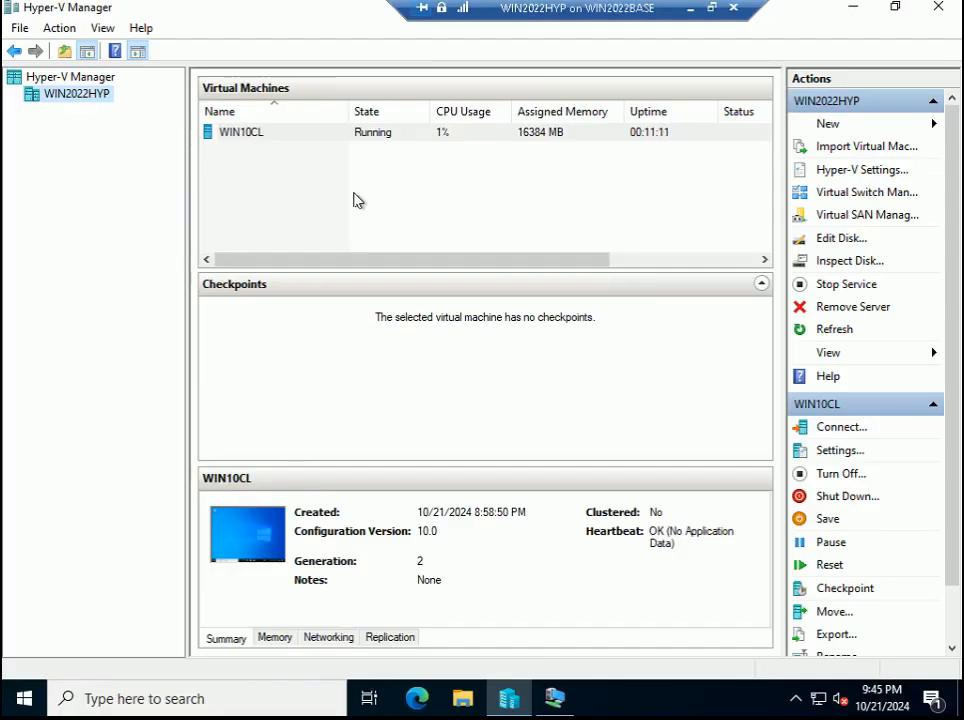
pyautogui.moveTo(554, 698)
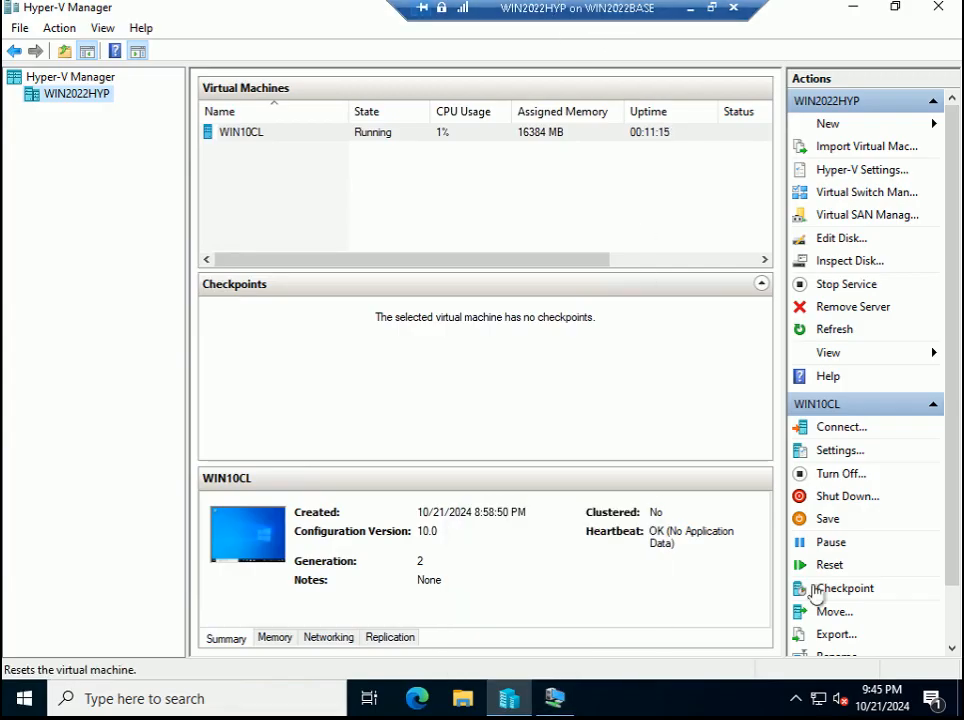
pyautogui.rightClick(815, 700)
pyautogui.click(786, 688)
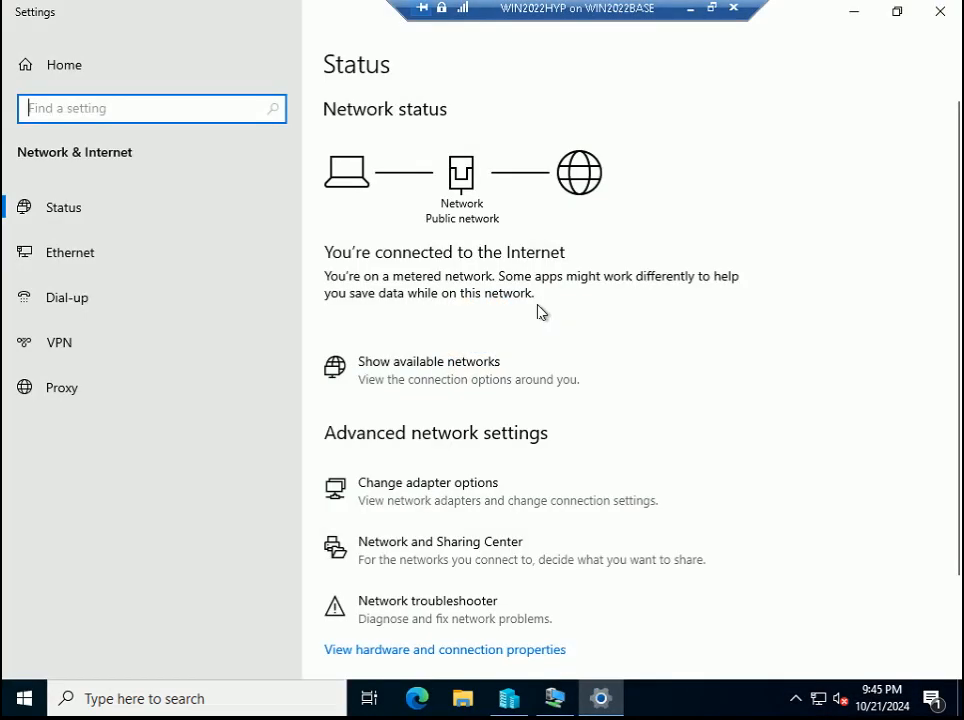
pyautogui.click(486, 483)
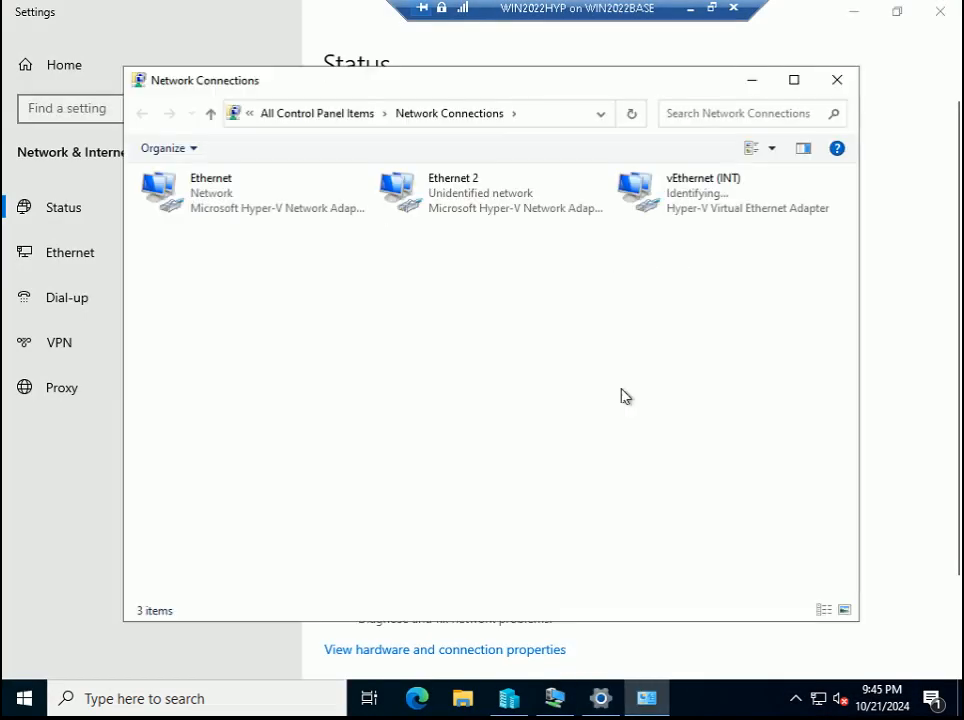
pyautogui.click(684, 193)
pyautogui.rightClick(684, 193)
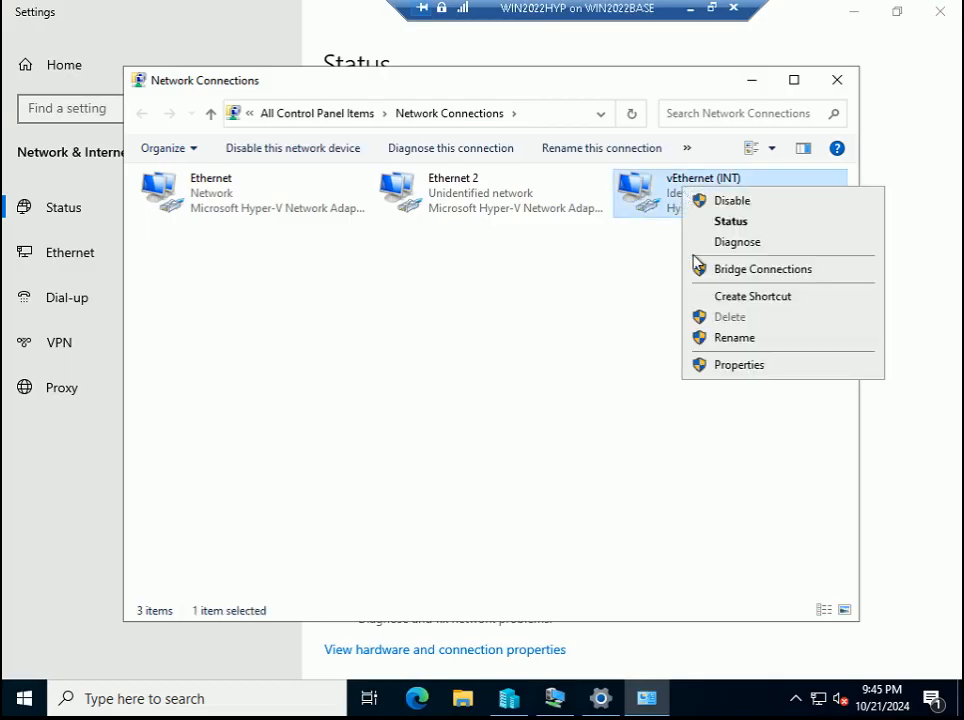
pyautogui.click(716, 370)
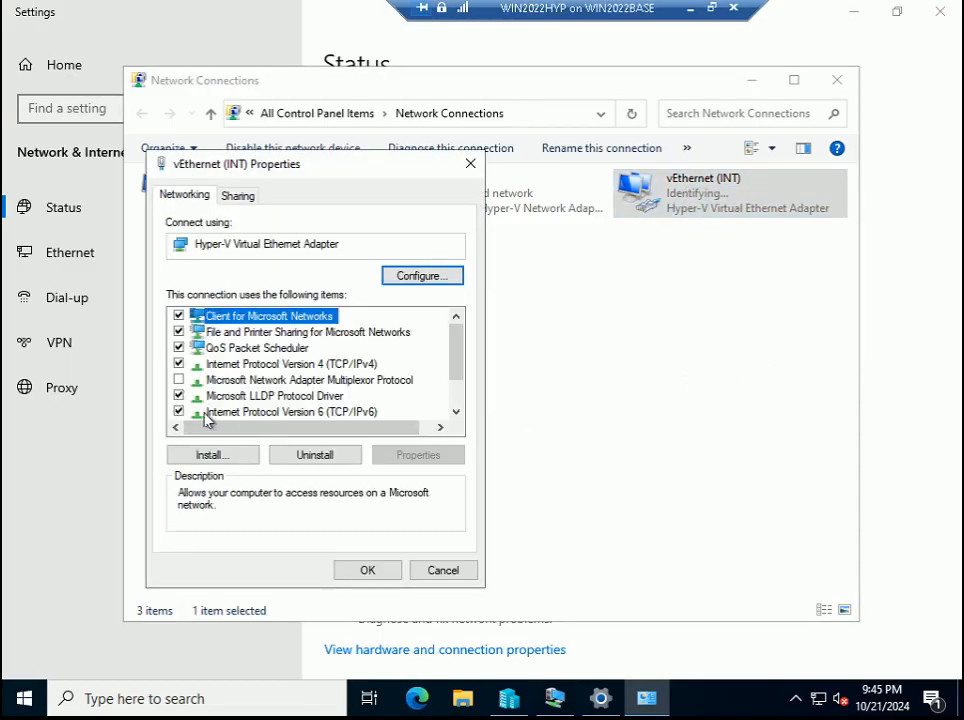
# - Disable IPv6 on vEthernet (INT) and open its Internet Protocol Version 4 properties
pyautogui.click(180, 412)
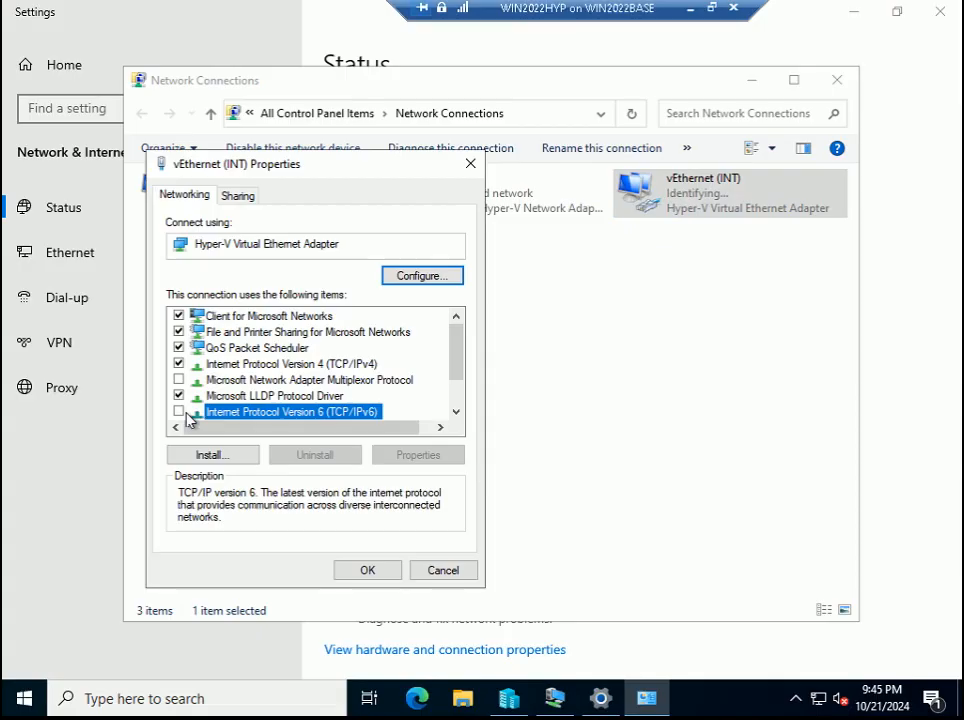
pyautogui.click(356, 364)
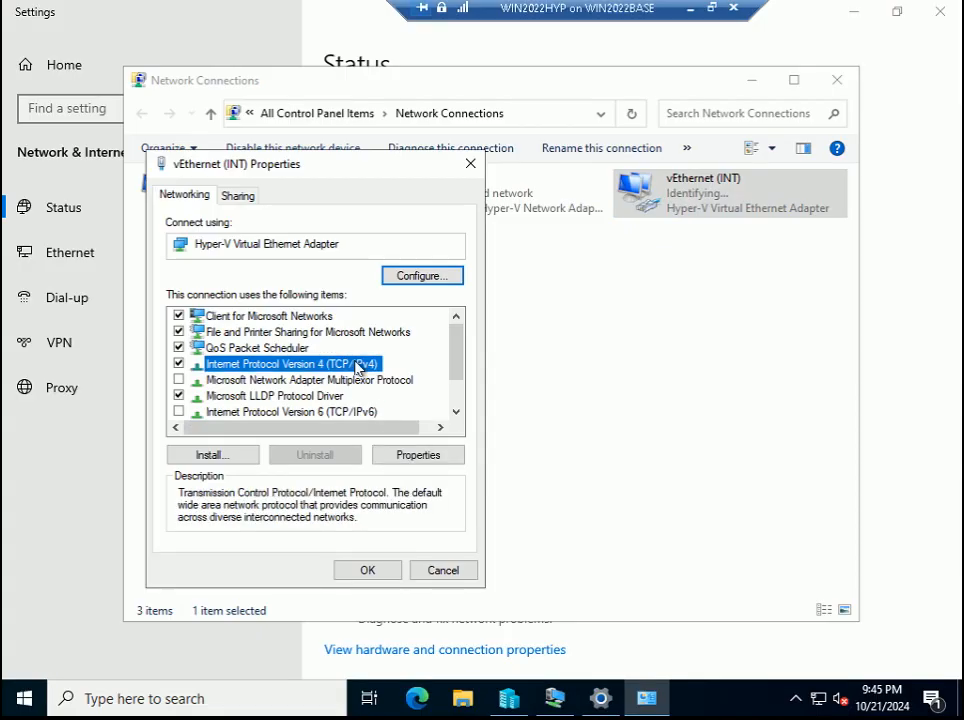
pyautogui.click(713, 10)
pyautogui.moveTo(620, 706)
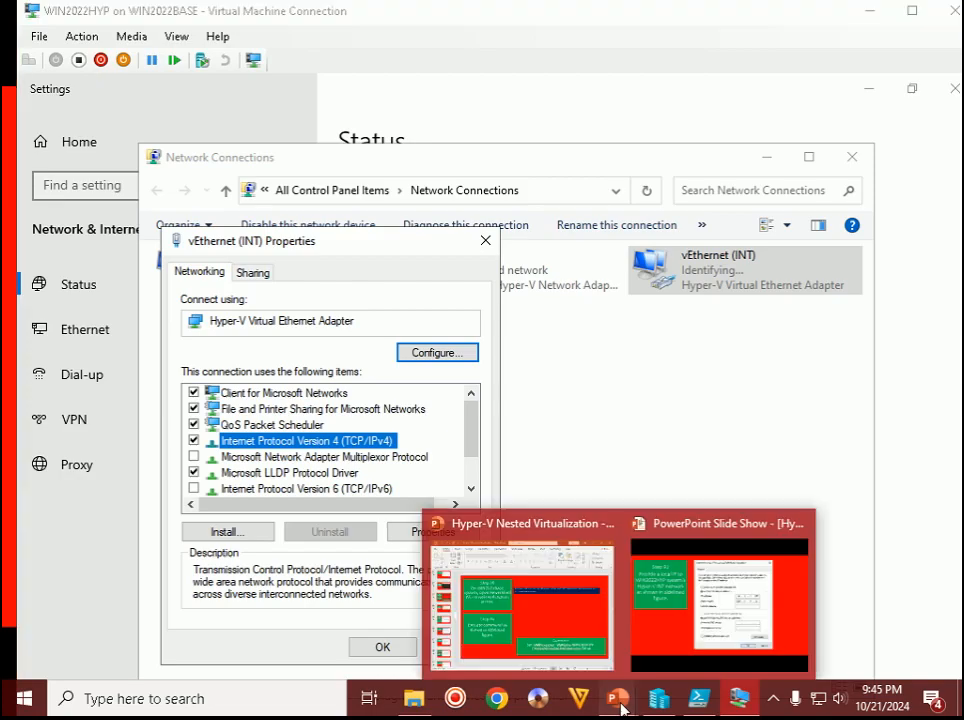
pyautogui.click(720, 600)
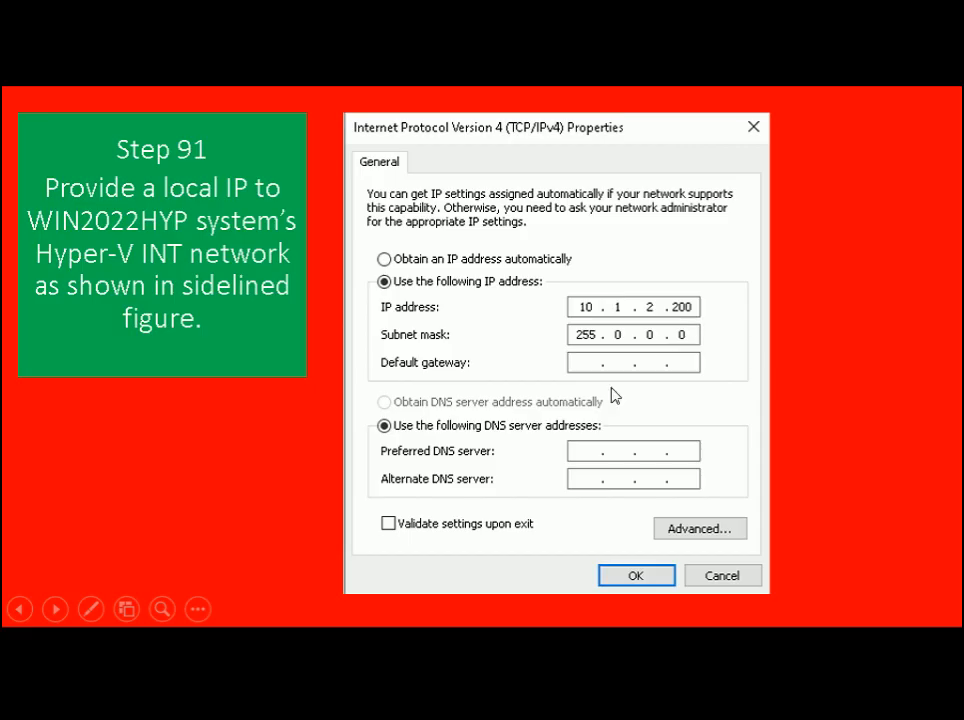
pyautogui.hotkey('alt', 'Tab')
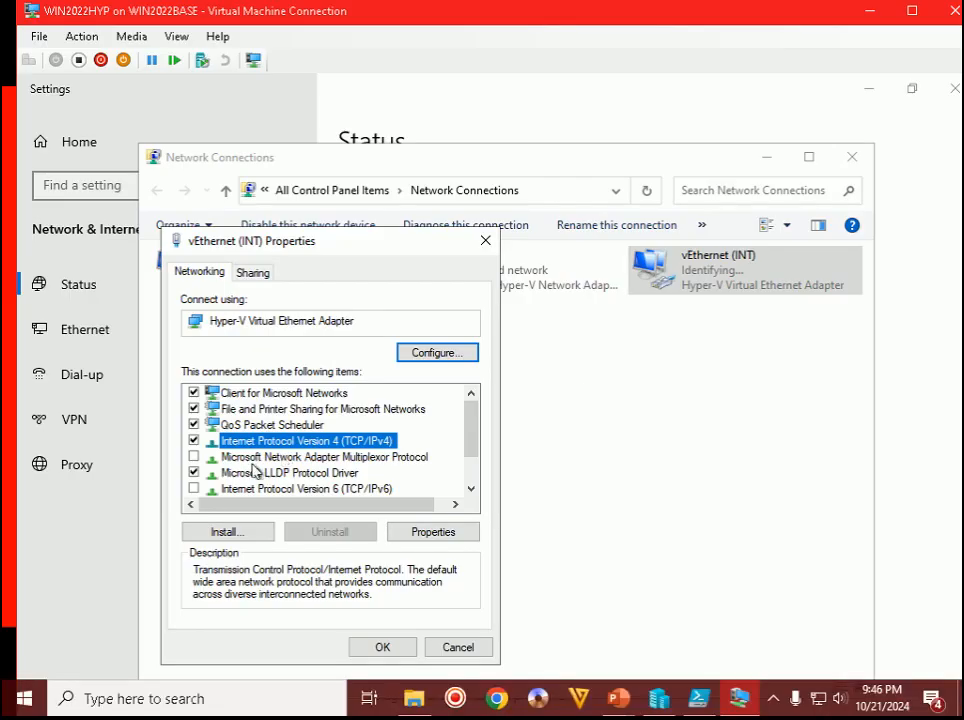
pyautogui.doubleClick(333, 446)
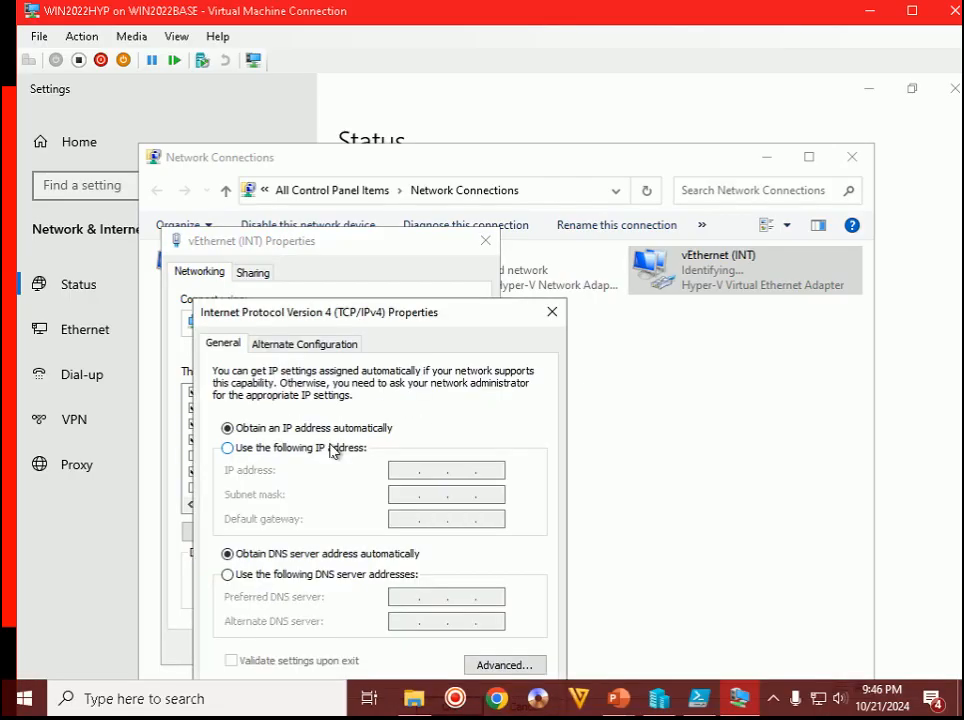
# - Set the static IP address 10.1.2.100 with subnet mask 255.0.0.0
pyautogui.click(306, 448)
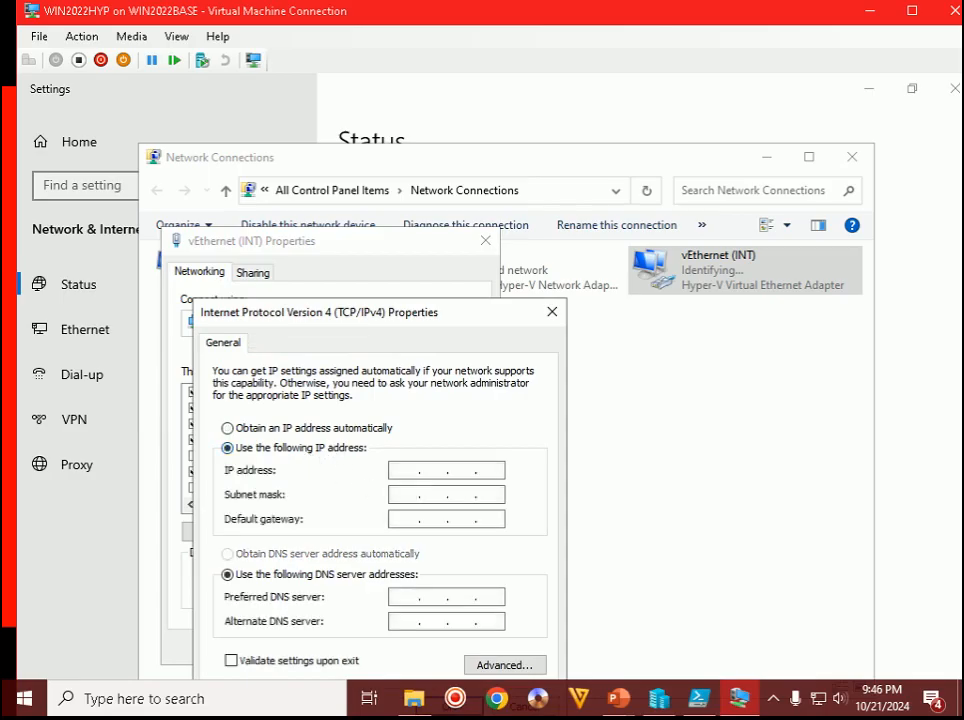
pyautogui.write('10 . 1 . 2 . 100')
pyautogui.doubleClick(460, 470)
pyautogui.write('2')
pyautogui.doubleClick(405, 470)
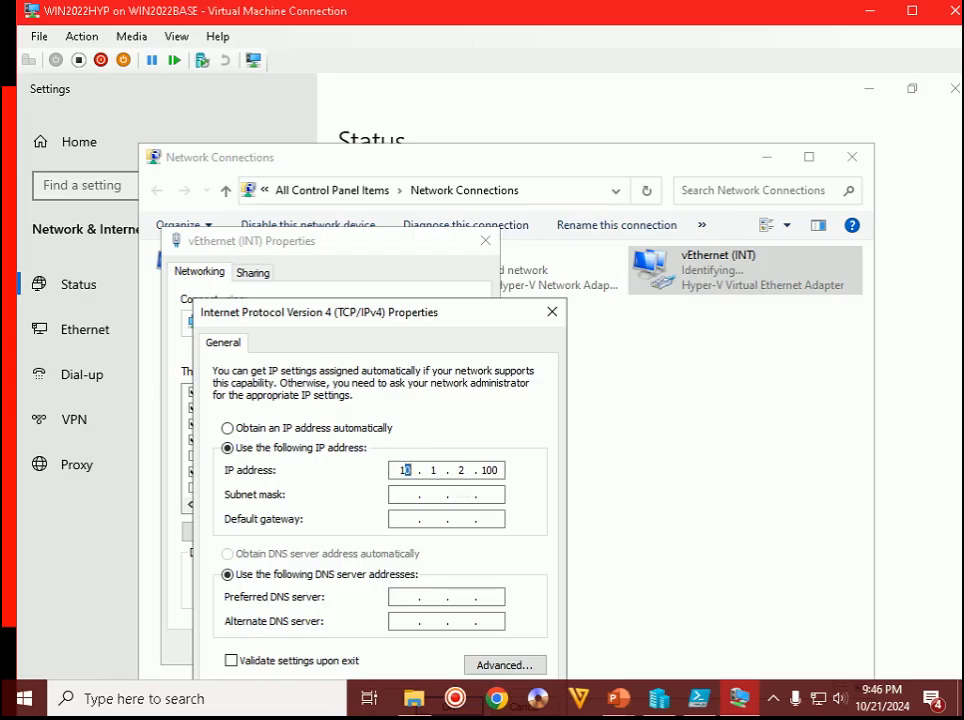
pyautogui.doubleClick(461, 470)
pyautogui.click(398, 494)
# - Confirm the IPv4 and adapter properties, then close Network Connections
pyautogui.moveTo(463, 319); pyautogui.dragTo(465, 222)
pyautogui.click(480, 609)
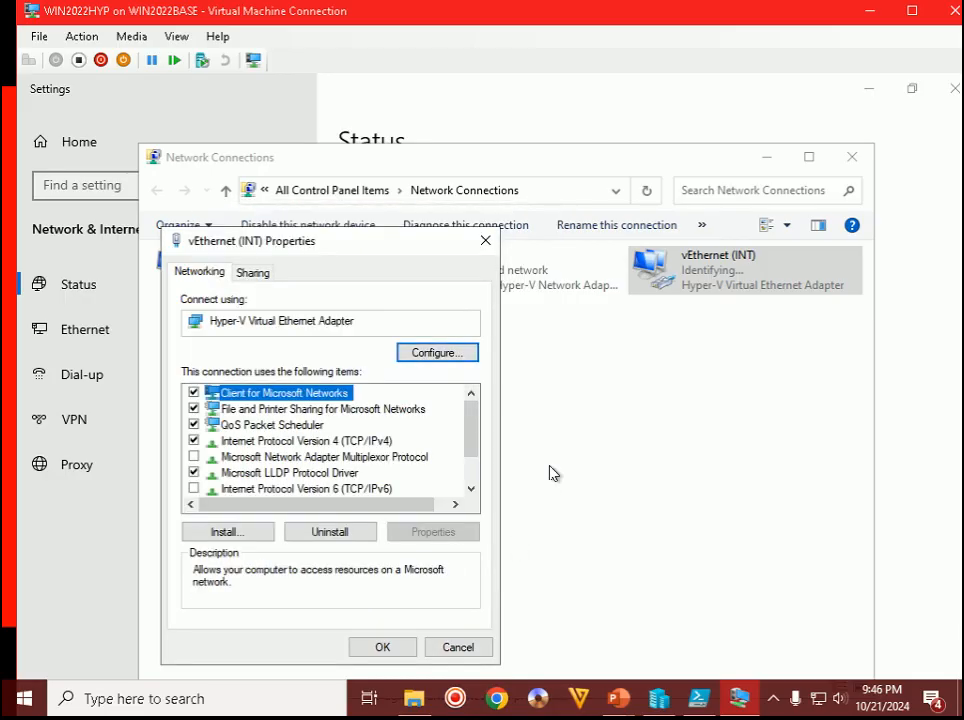
pyautogui.click(398, 647)
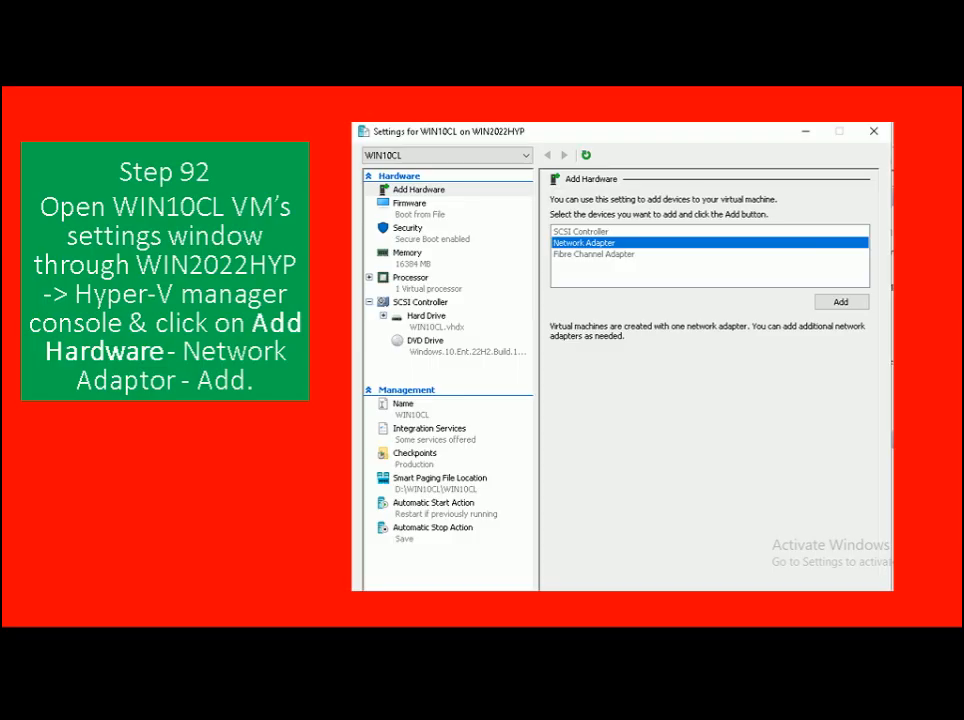
pyautogui.hotkey('alt', 'Tab')
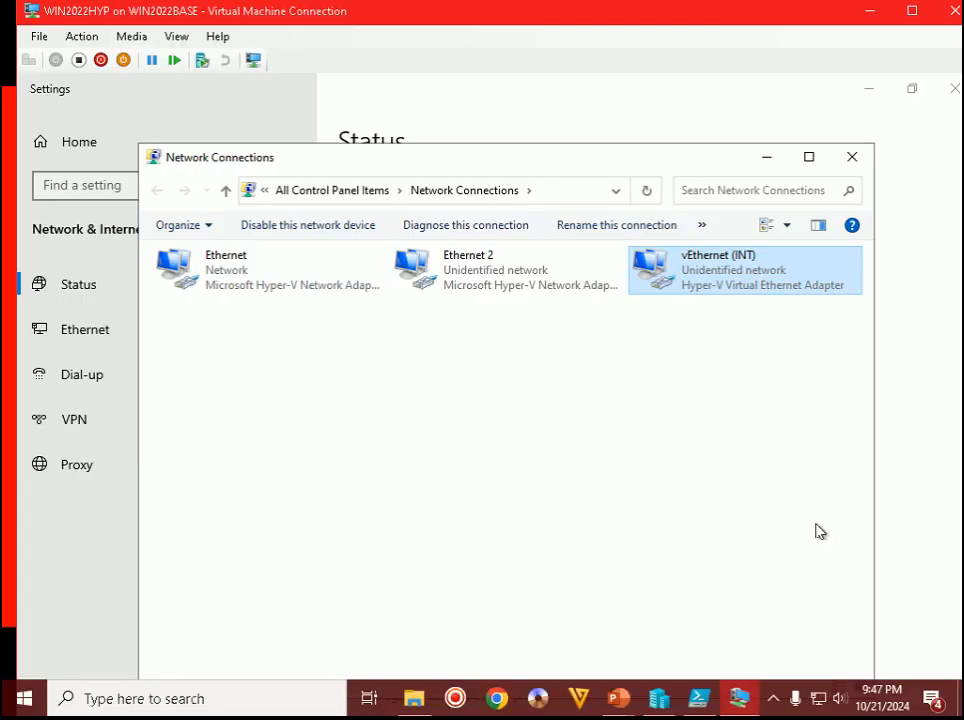
pyautogui.click(852, 158)
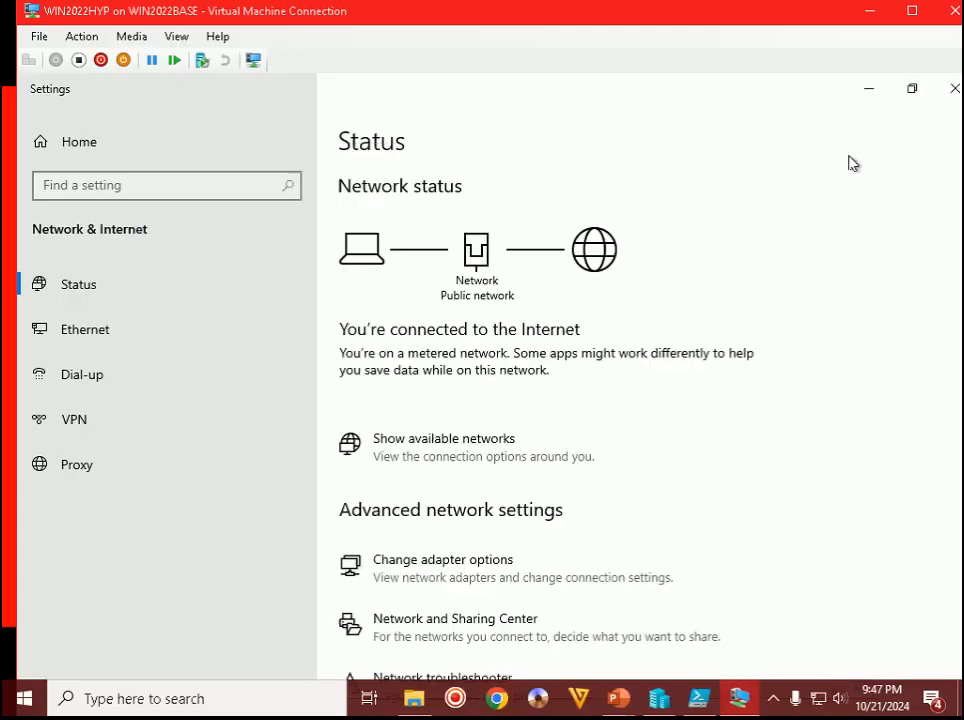
pyautogui.click(913, 18)
# - Close the Windows settings window and open the Network Adapter page of WIN10CL's Settings
pyautogui.click(940, 11)
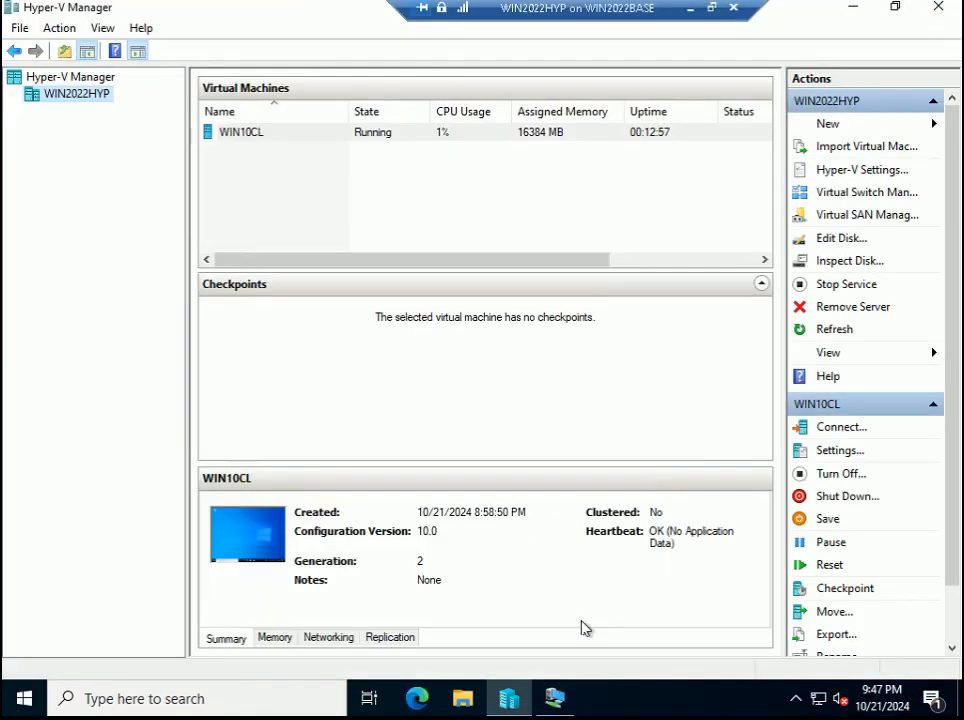
pyautogui.rightClick(254, 137)
pyautogui.click(290, 167)
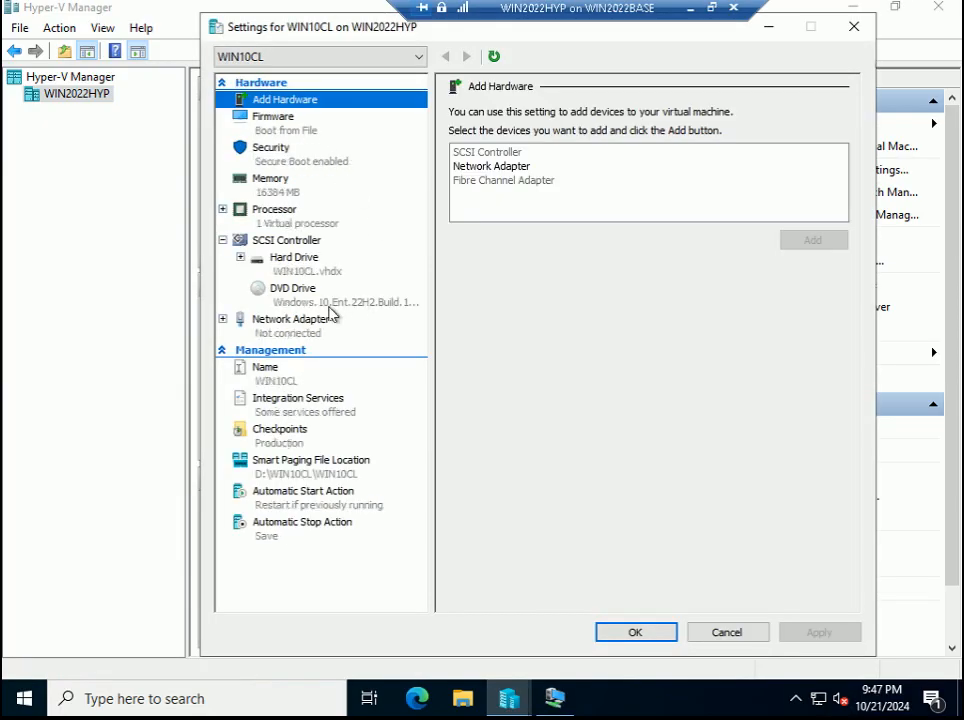
pyautogui.click(281, 334)
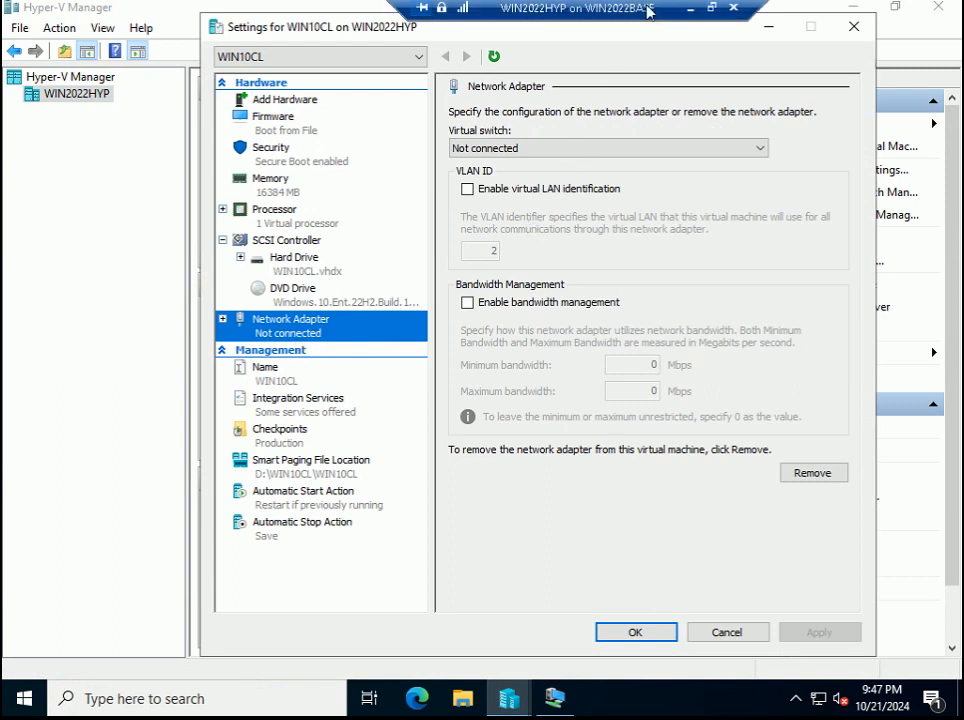
# - Leave the VM connection's full screen and advance the instruction slide show to the next slide
pyautogui.click(711, 8)
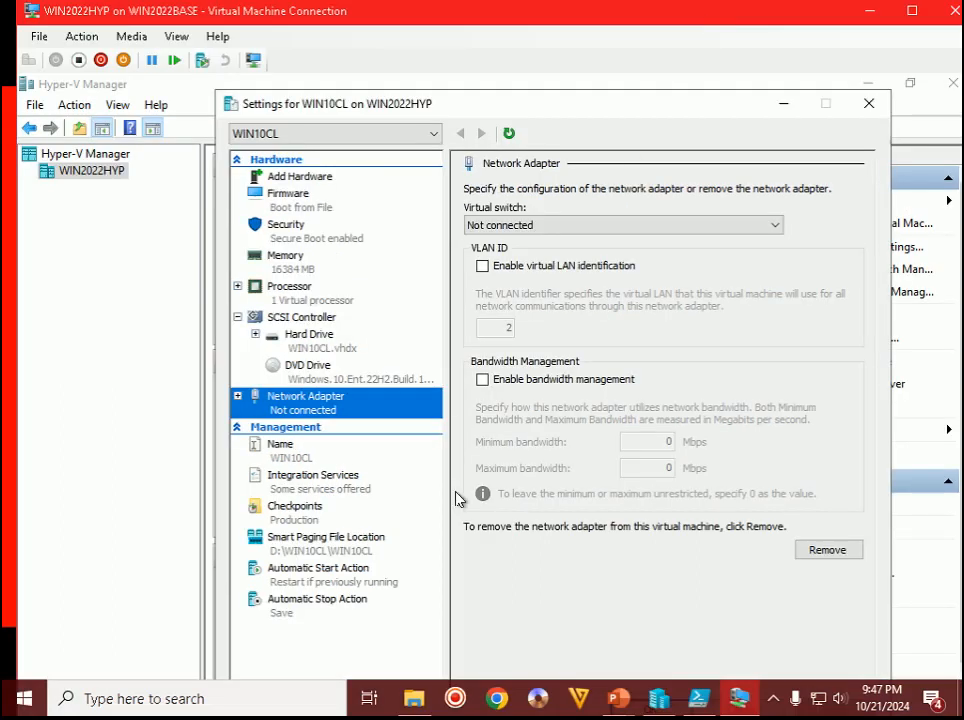
pyautogui.moveTo(617, 700)
pyautogui.click(719, 600)
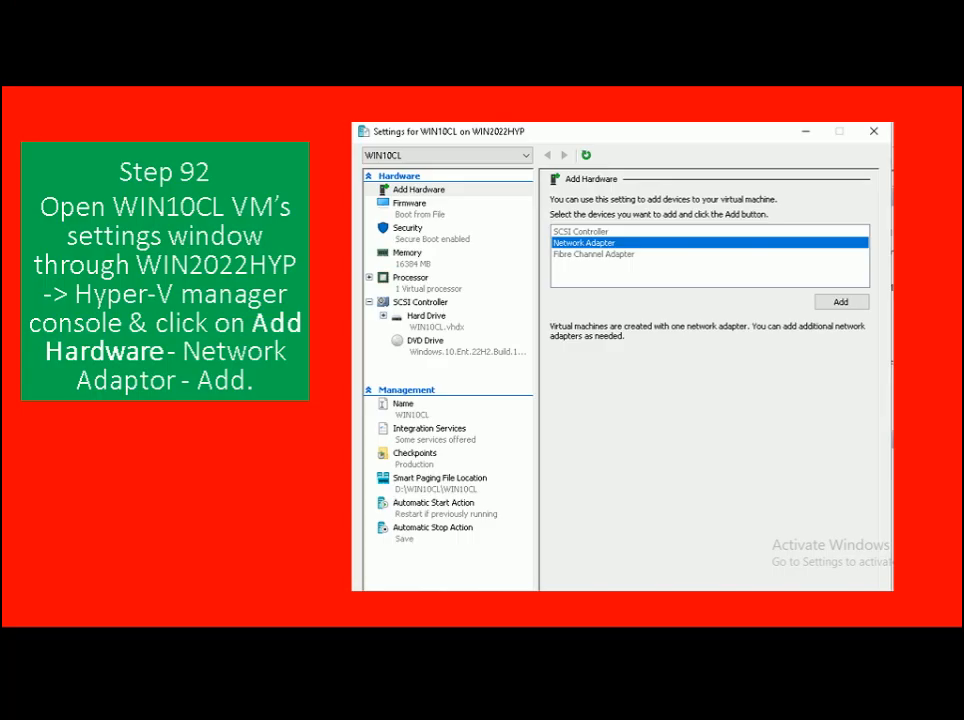
pyautogui.press('Right')
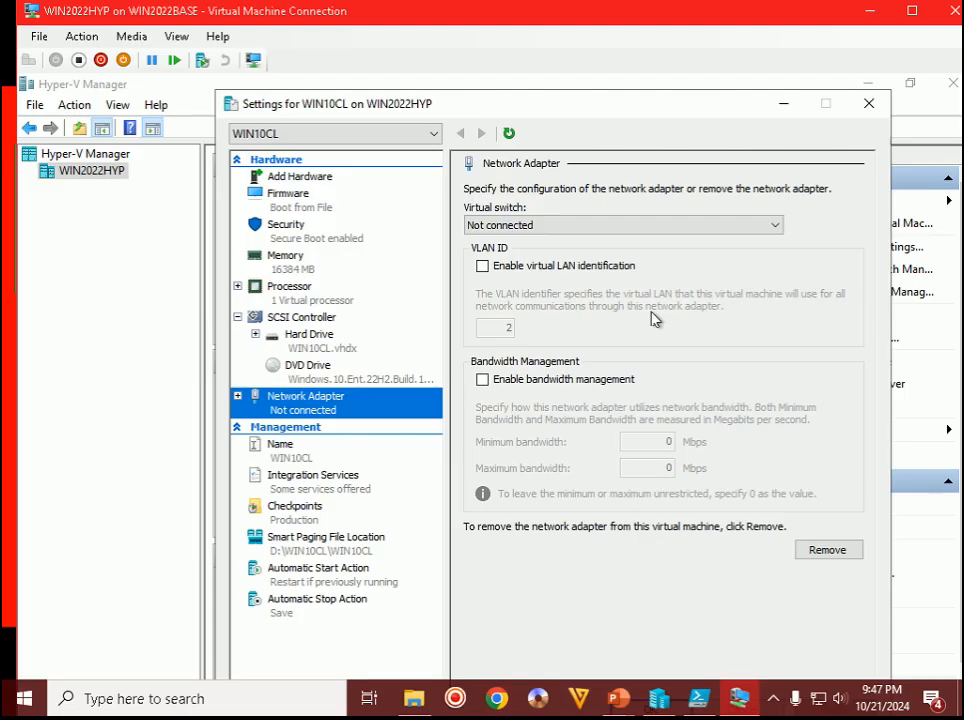
# - Choose INT as the adapter's virtual switch, restore full screen, and save WIN10CL's settings
pyautogui.click(541, 228)
pyautogui.click(523, 256)
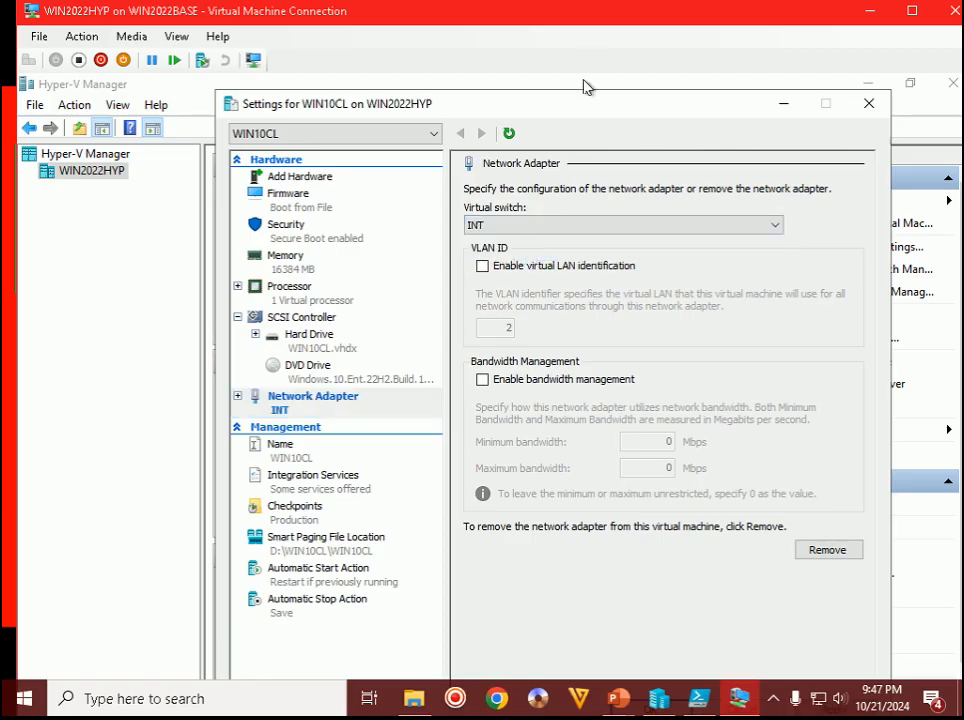
pyautogui.doubleClick(605, 22)
pyautogui.click(815, 634)
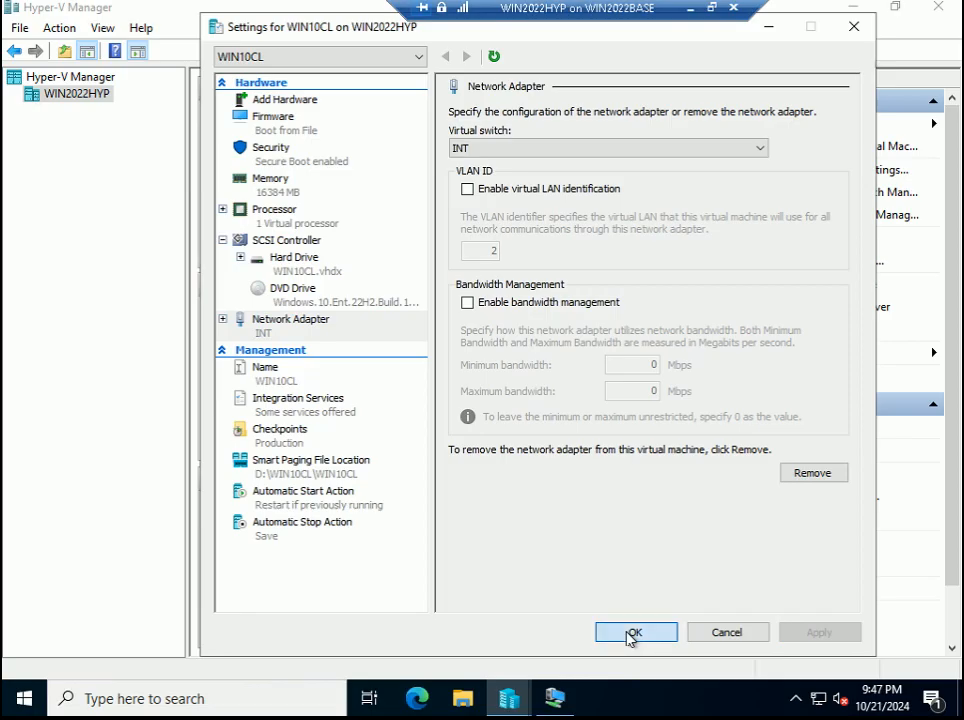
pyautogui.click(634, 635)
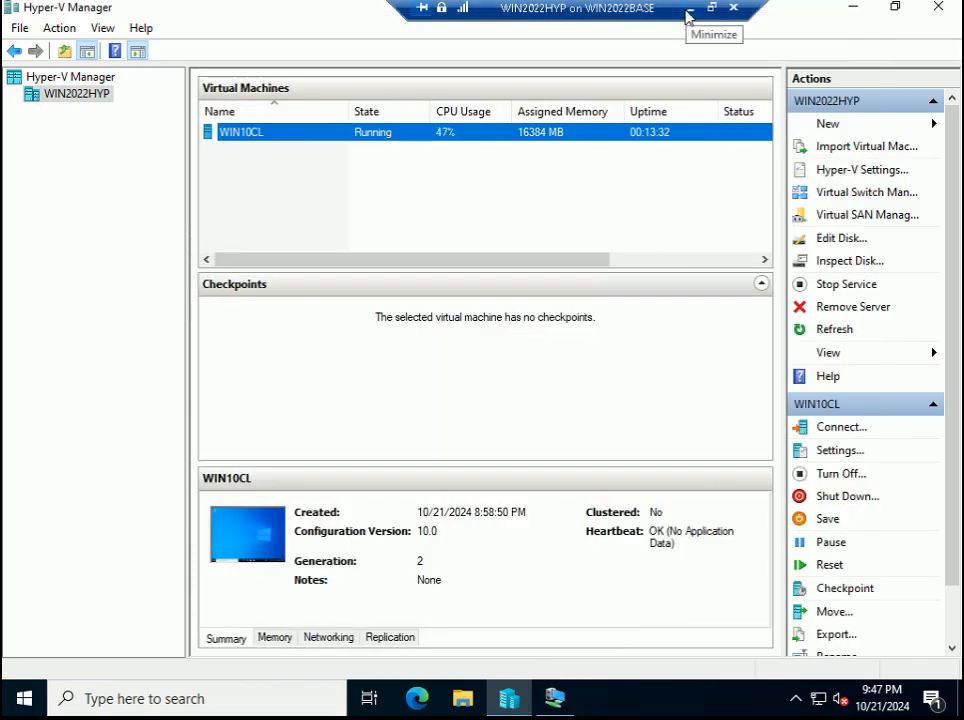
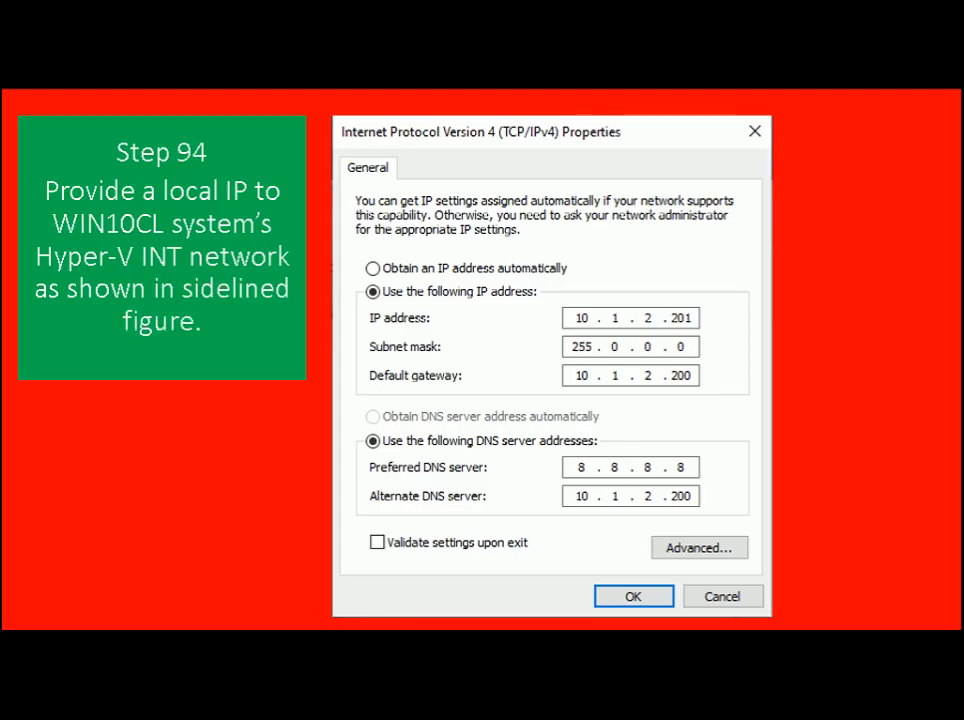
# - Switch from the Step 94 slide to the WIN2022HYP Virtual Machine Connection window
pyautogui.hotkey('alt', 'Tab')
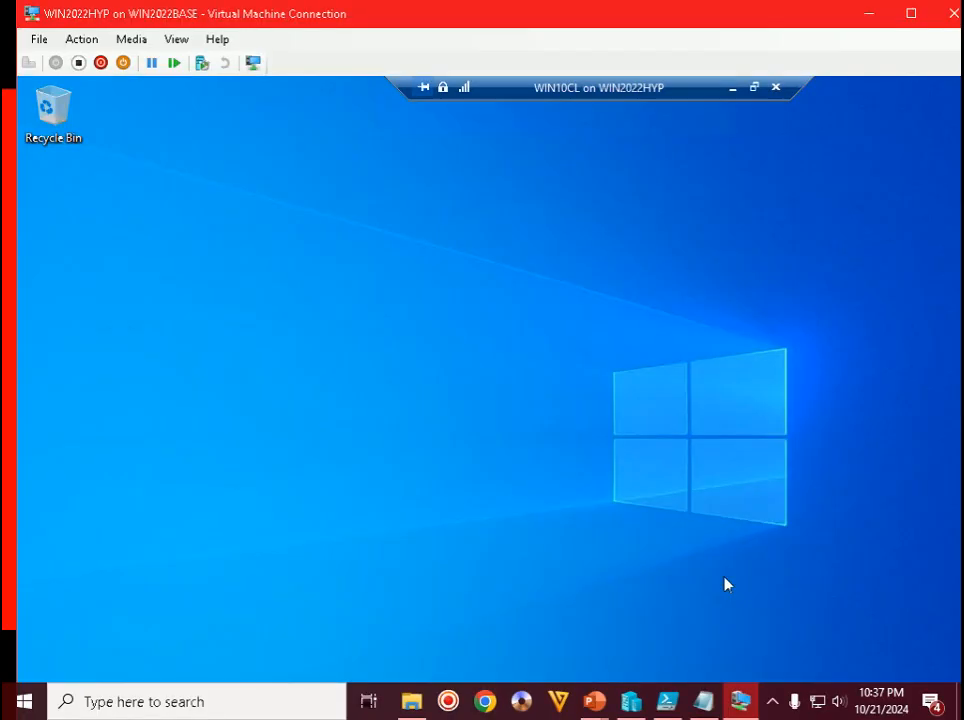
# - Make the WIN2022HYP VM fill the screen and move the connection bar off WIN10CL's taskbar
pyautogui.click(772, 703)
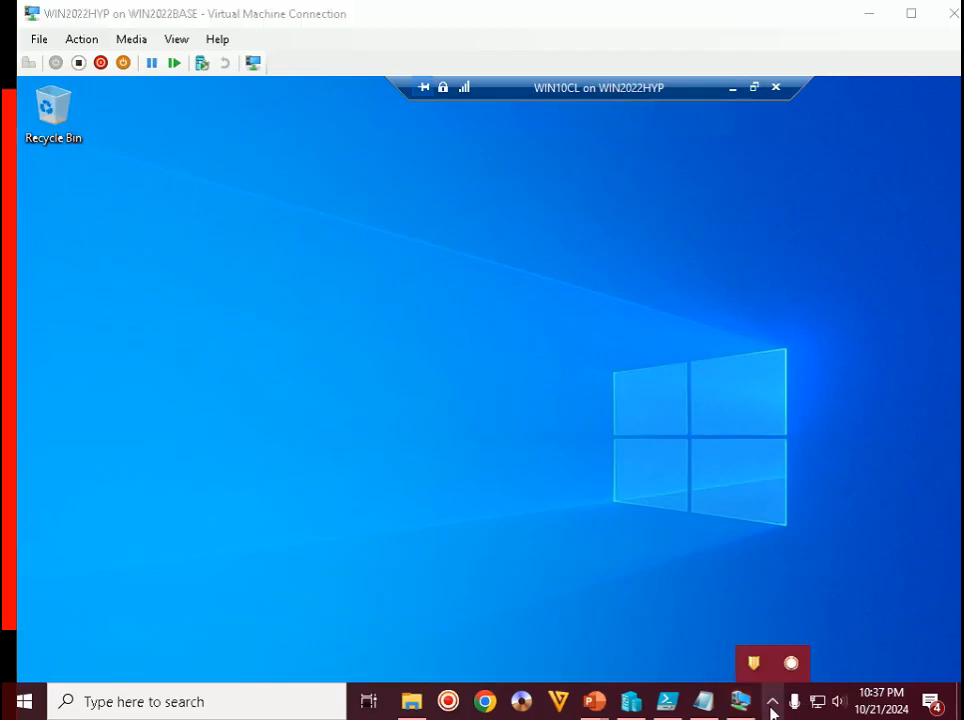
pyautogui.click(700, 388)
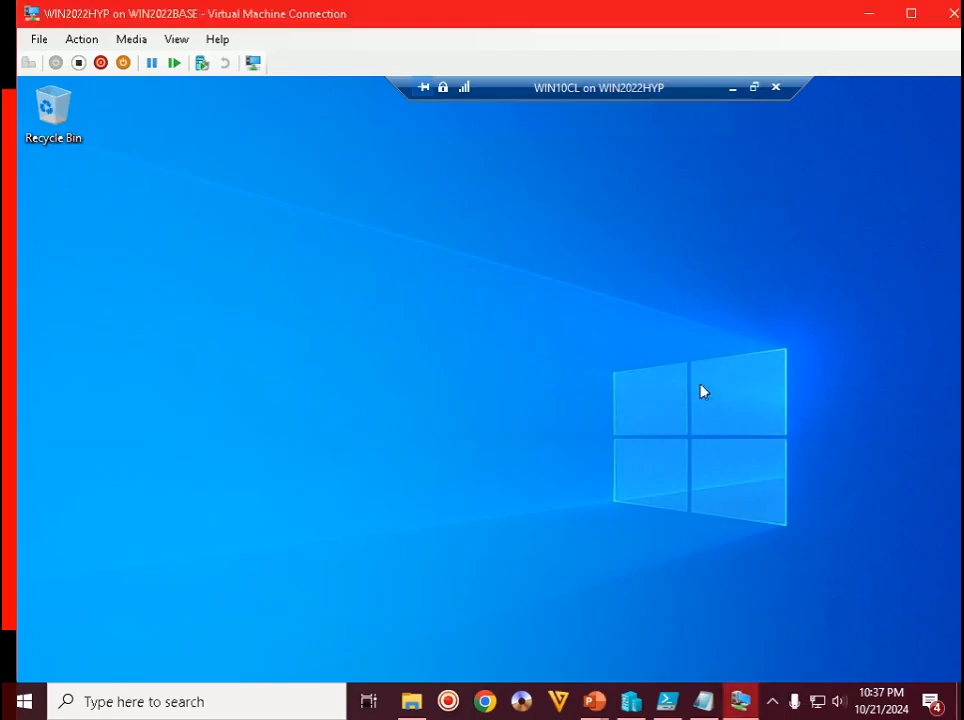
pyautogui.doubleClick(630, 18)
pyautogui.moveTo(536, 17); pyautogui.dragTo(172, 8)
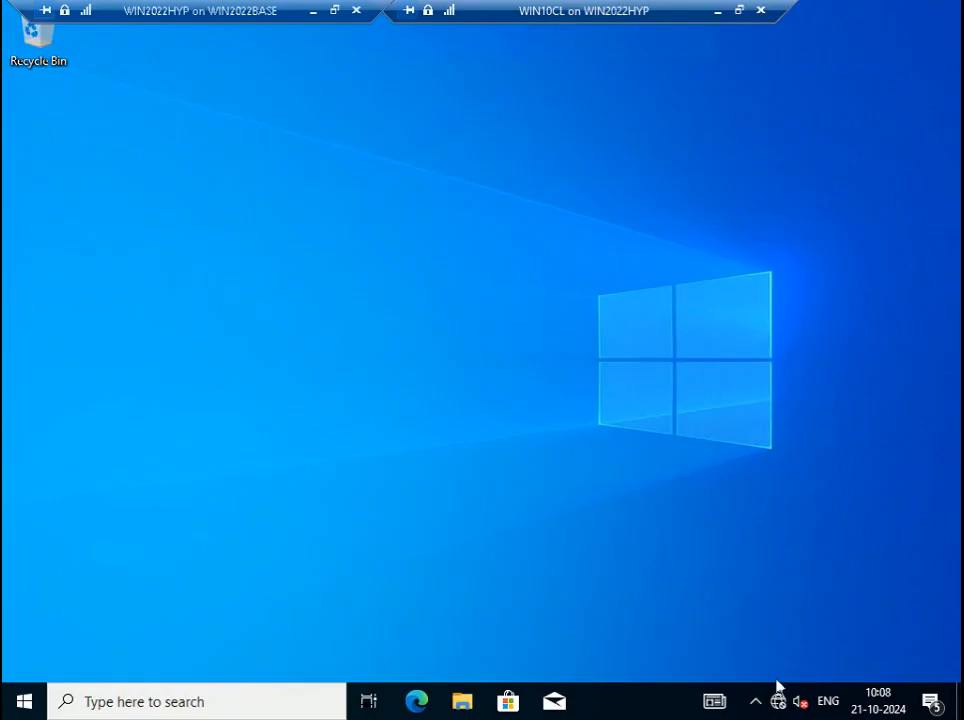
# - Open the IPv4 Properties of WIN10CL's Ethernet 2 adapter from Network & Internet settings
pyautogui.rightClick(778, 701)
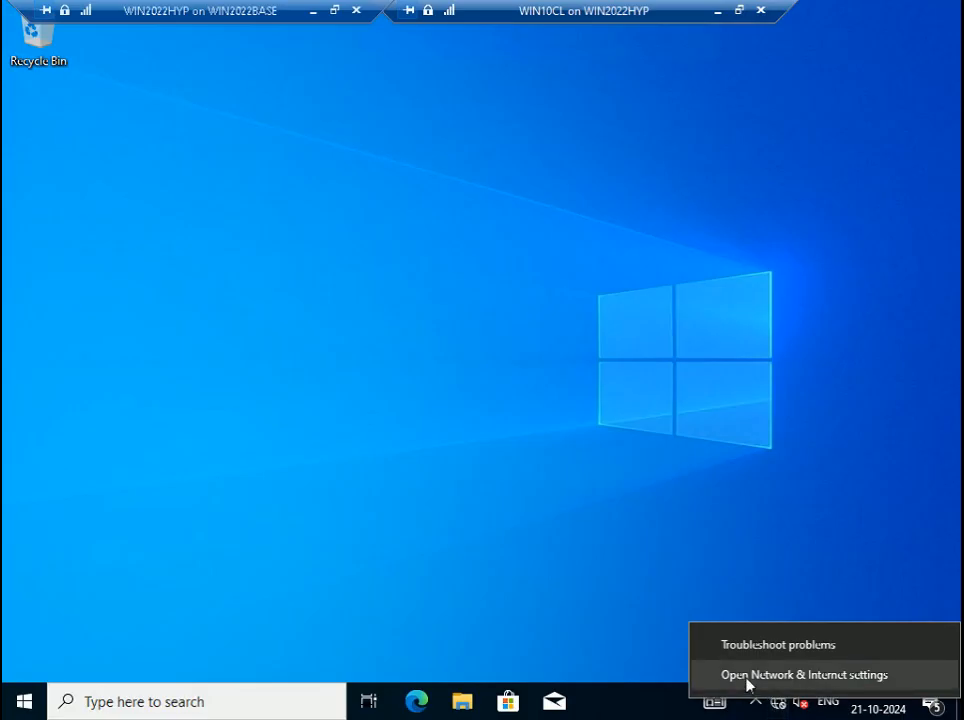
pyautogui.click(748, 683)
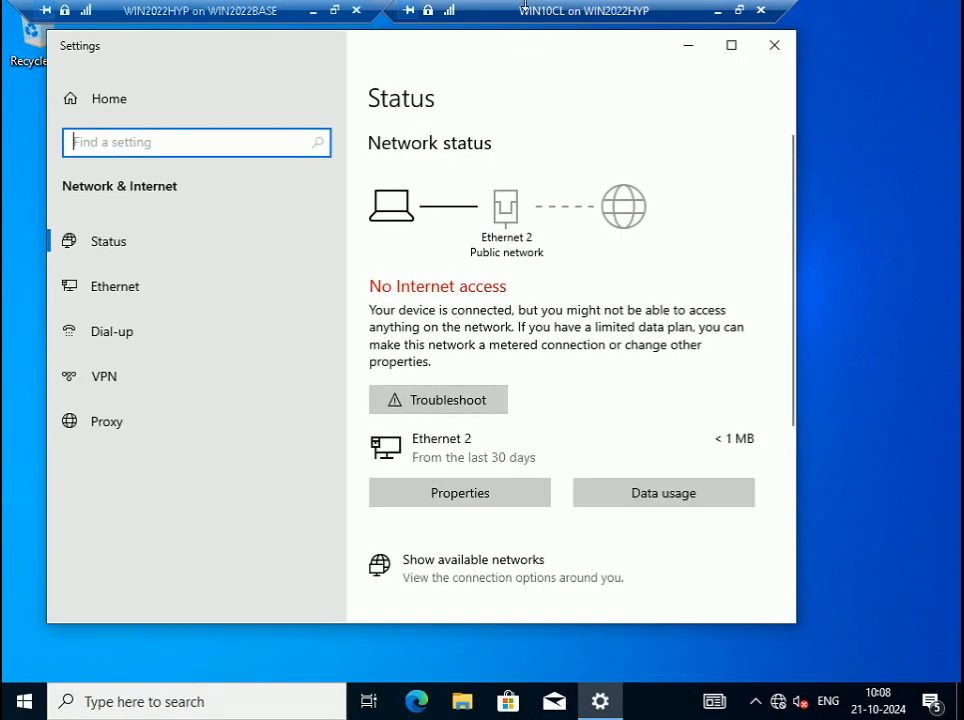
pyautogui.scroll(-3, 533, 362)
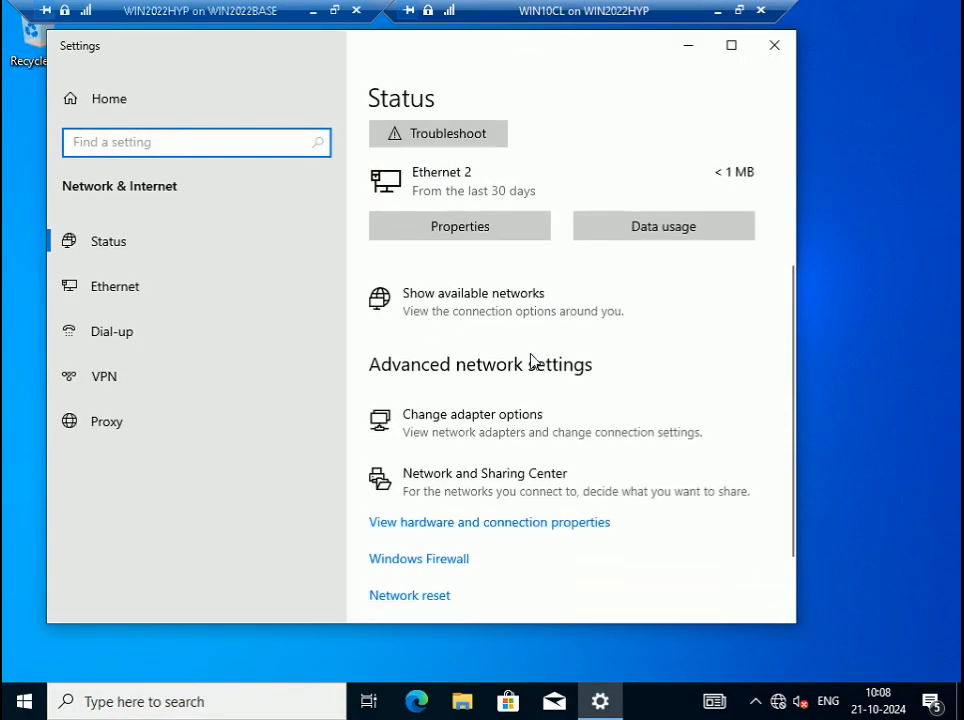
pyautogui.click(487, 431)
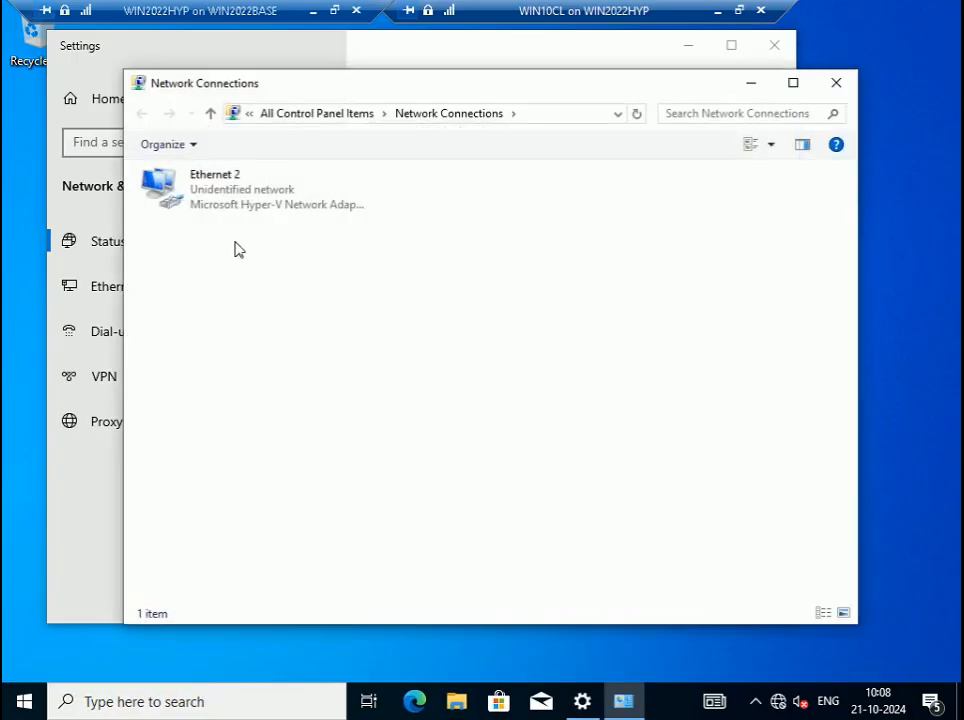
pyautogui.rightClick(229, 201)
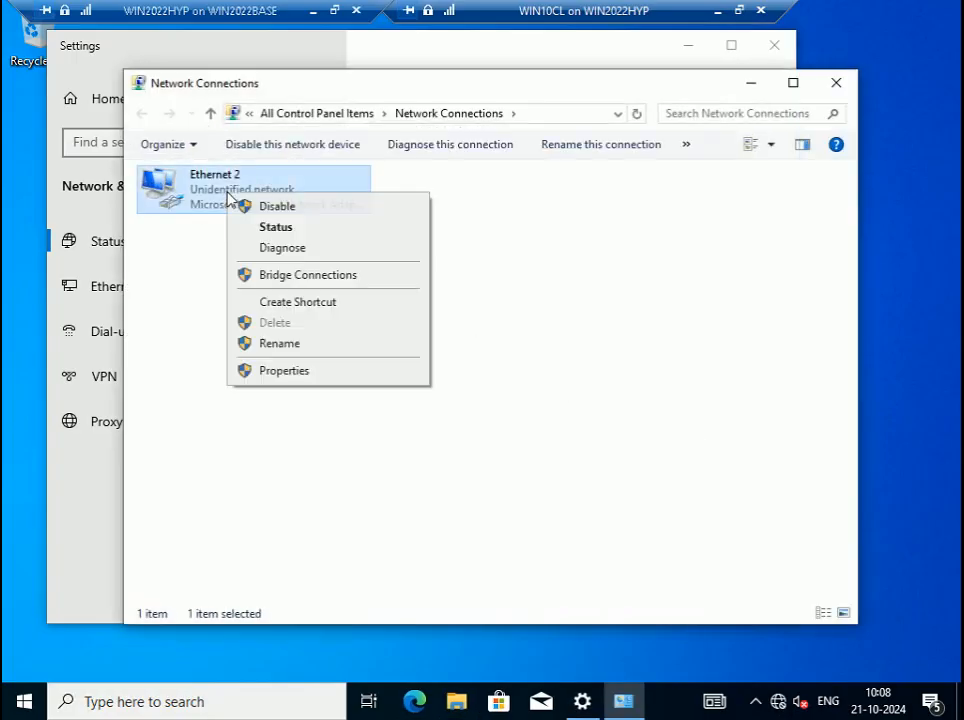
pyautogui.click(316, 373)
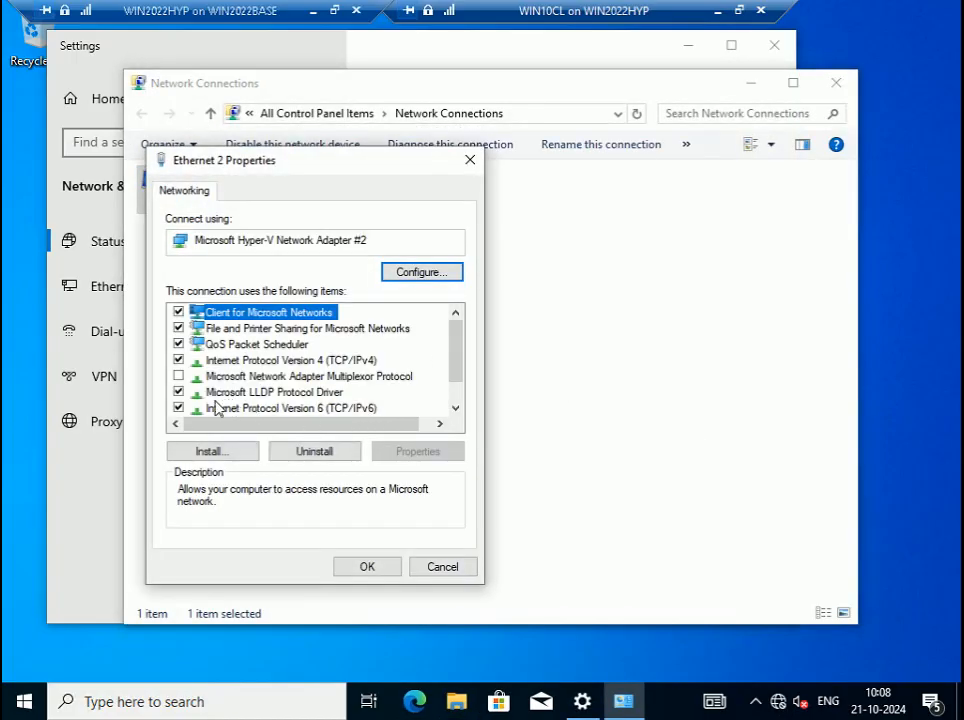
pyautogui.click(182, 410)
pyautogui.doubleClick(282, 361)
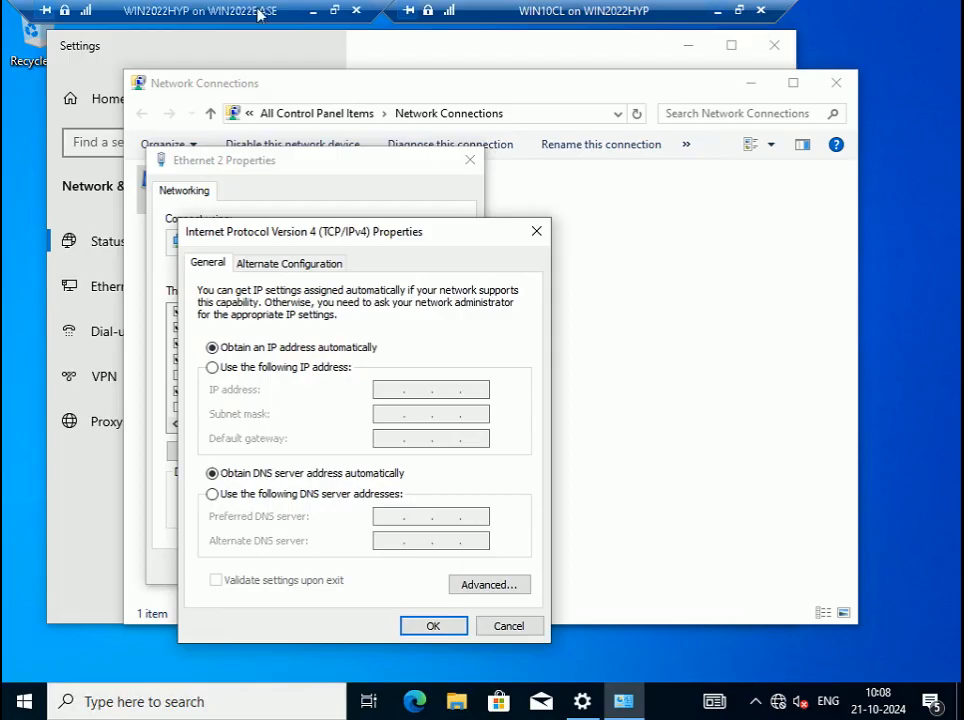
# - Leave full screen, check the Step 94 slide for the values, then return to the VM
pyautogui.moveTo(215, 10); pyautogui.dragTo(465, 10)
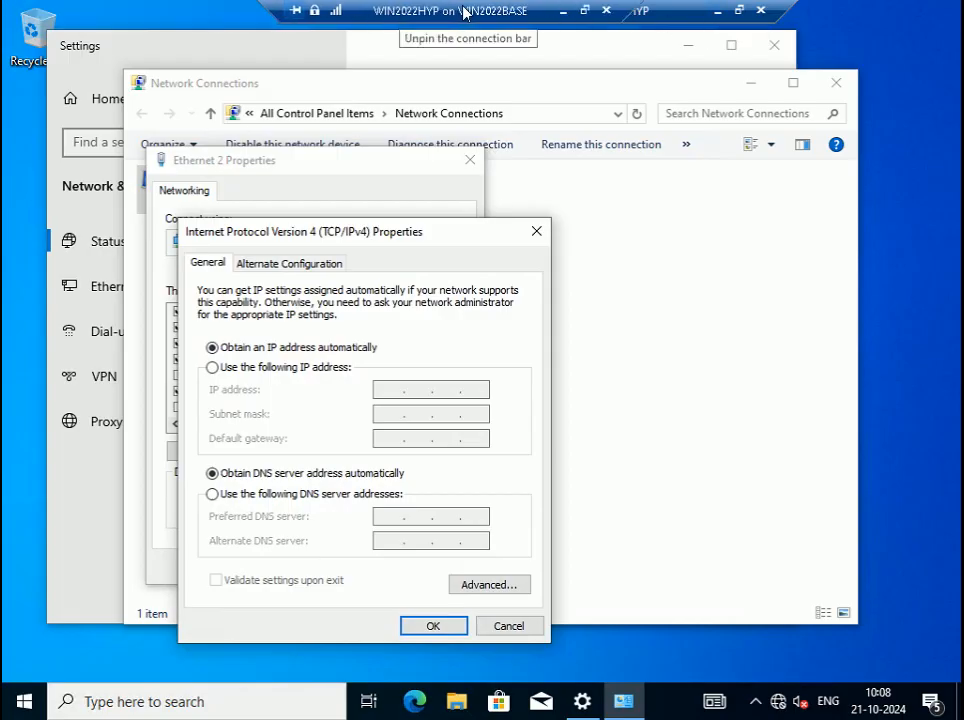
pyautogui.click(585, 12)
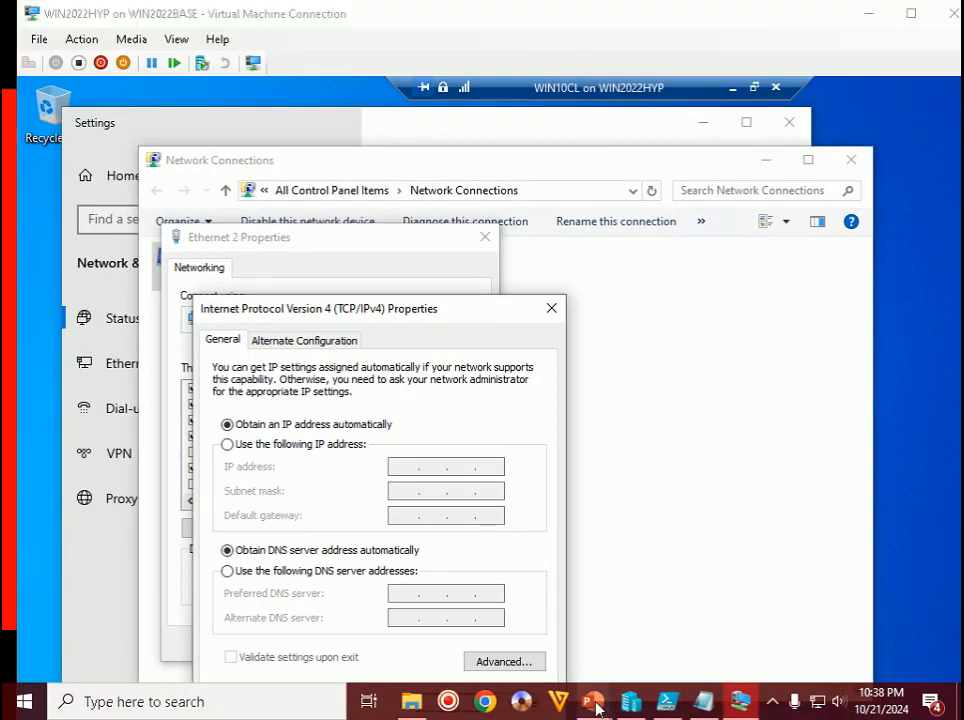
pyautogui.moveTo(592, 700)
pyautogui.click(703, 618)
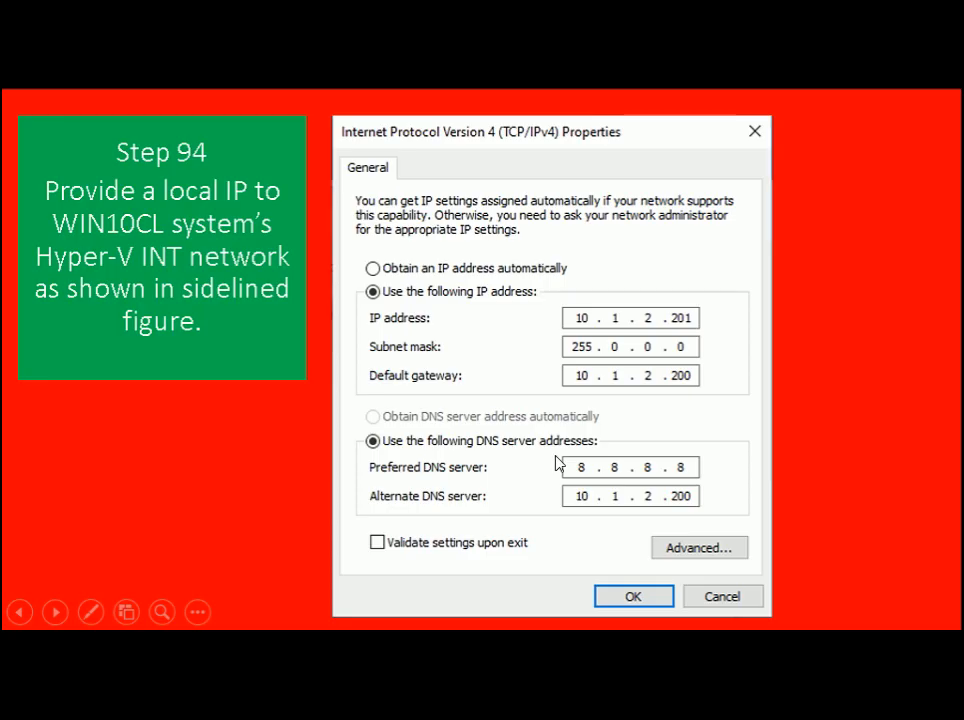
pyautogui.hotkey('alt', 'Tab')
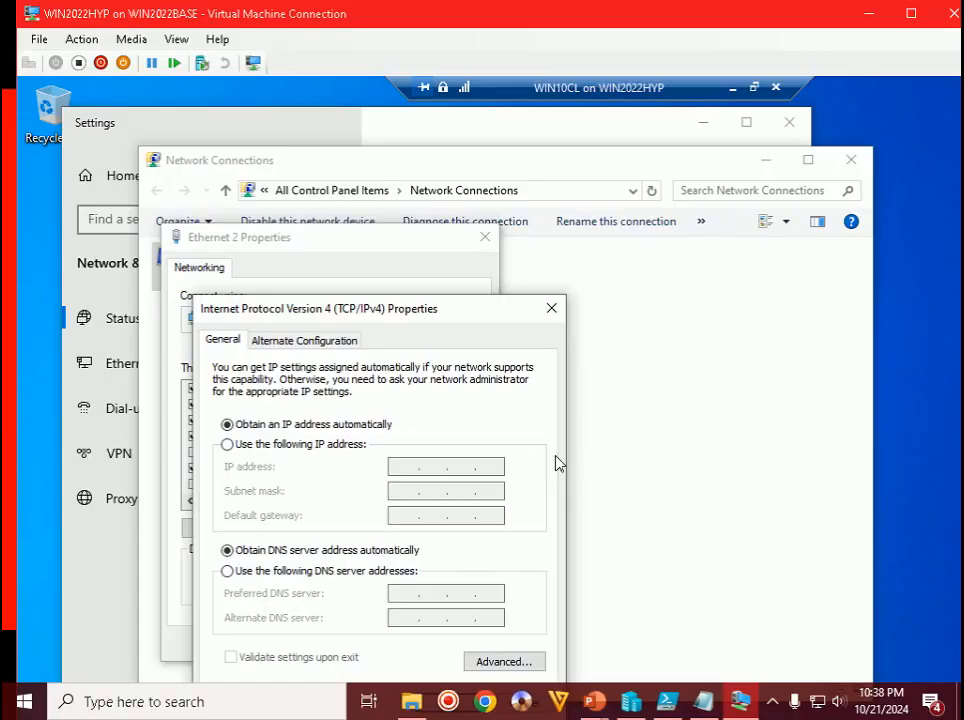
# - Enter static IP 10.1.2.201, mask 255.0.0.0, gateway 10.1.2.200, DNS 8.8.8.8 and 10.1.2.200
pyautogui.click(293, 445)
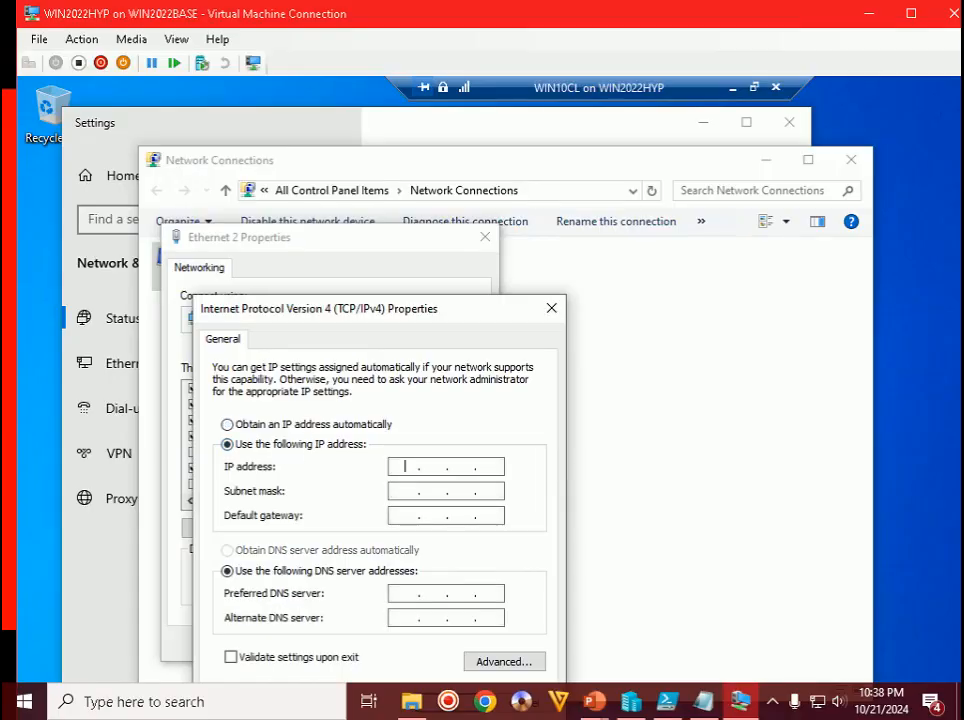
pyautogui.write('10 . 1 . 2 . 201')
pyautogui.press('Tab')
pyautogui.press('Tab')
pyautogui.write('10 . 1 . ')
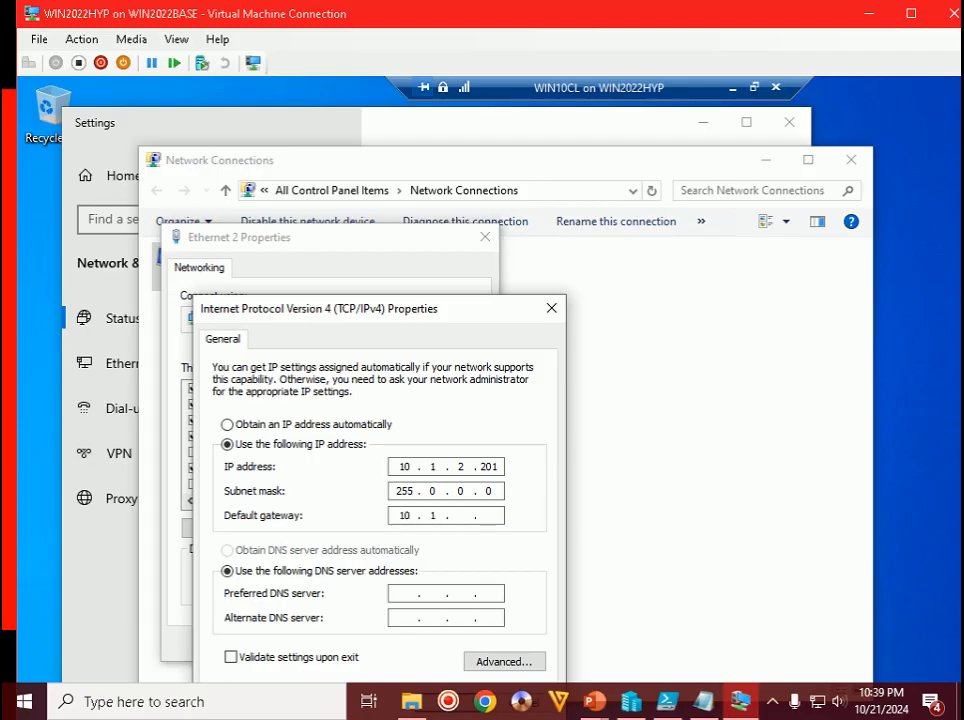
pyautogui.write('2 . 200')
pyautogui.press('Tab')
pyautogui.write('8 . 8 . 8 . 8')
pyautogui.click(405, 618)
pyautogui.write('10 . 1 . 2 . 200')
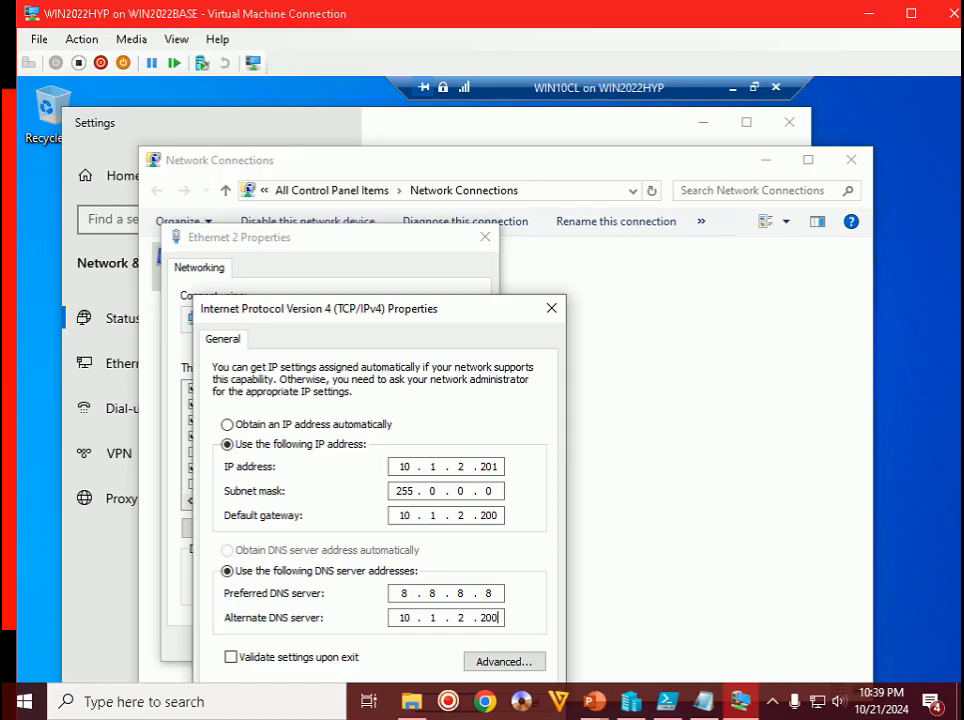
# - Check the Step 94 slide, then apply the IPv4 settings, accept the warning, and close Ethernet 2 Properties
pyautogui.moveTo(433, 312); pyautogui.dragTo(440, 163)
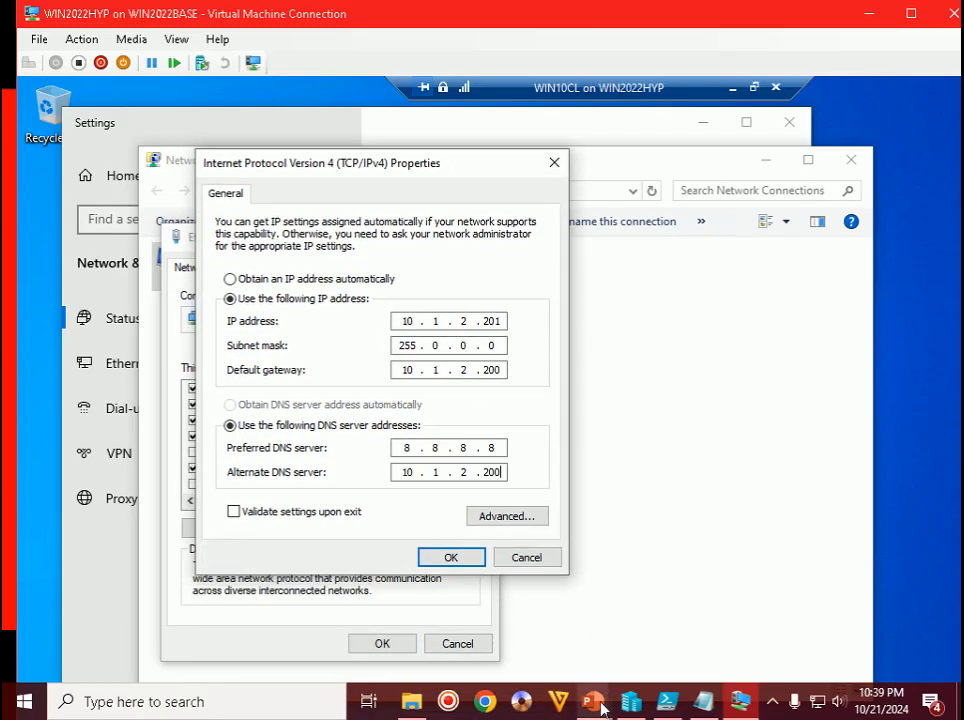
pyautogui.moveTo(601, 707)
pyautogui.click(721, 592)
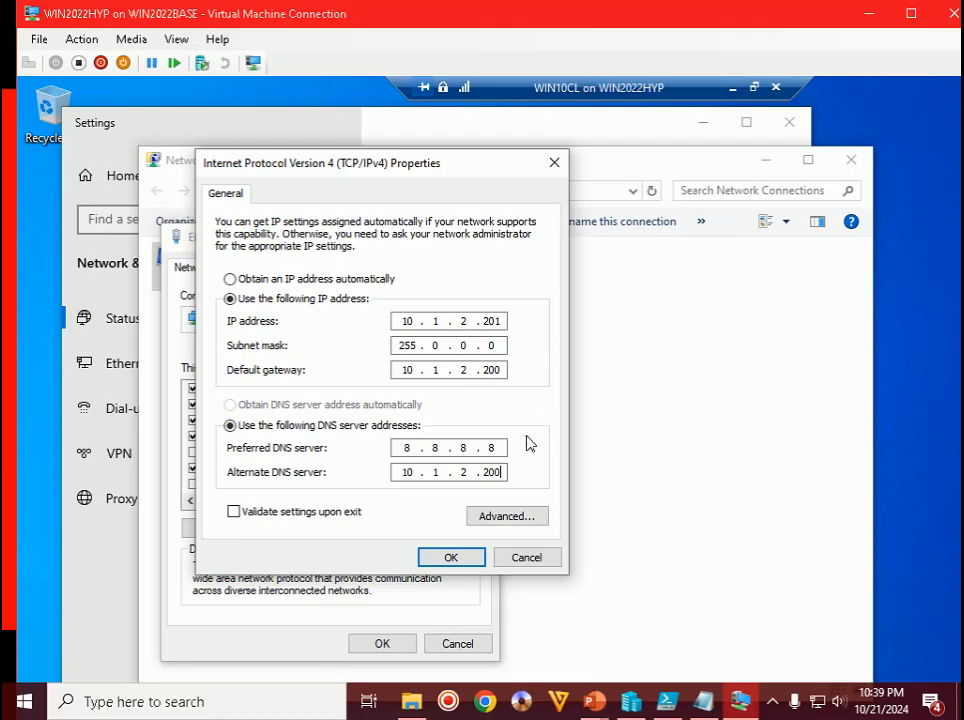
pyautogui.click(476, 563)
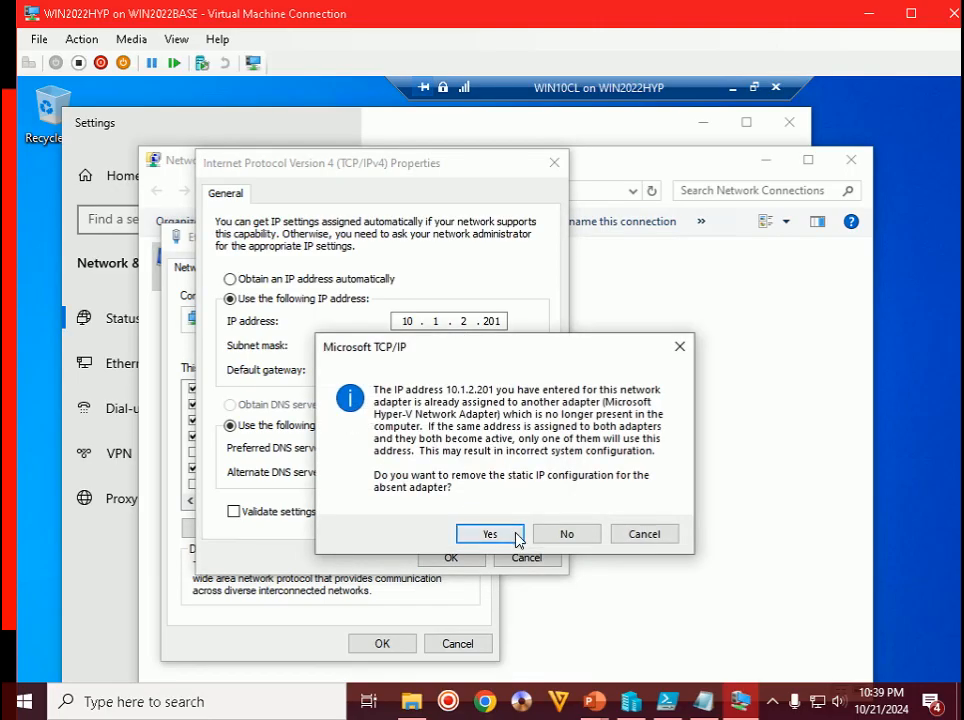
pyautogui.click(515, 537)
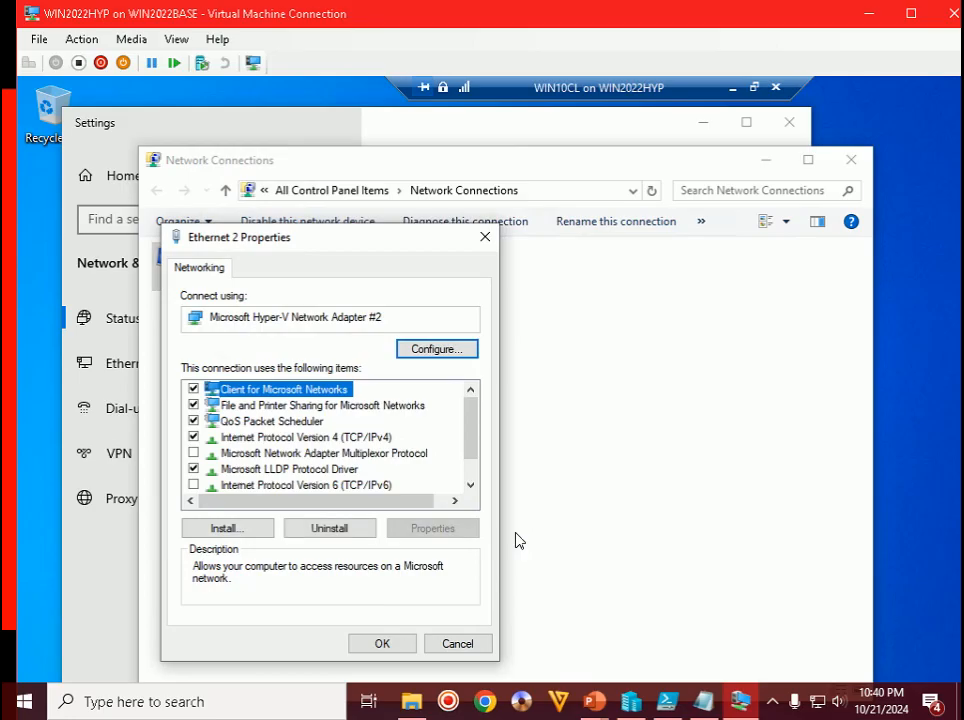
pyautogui.click(380, 642)
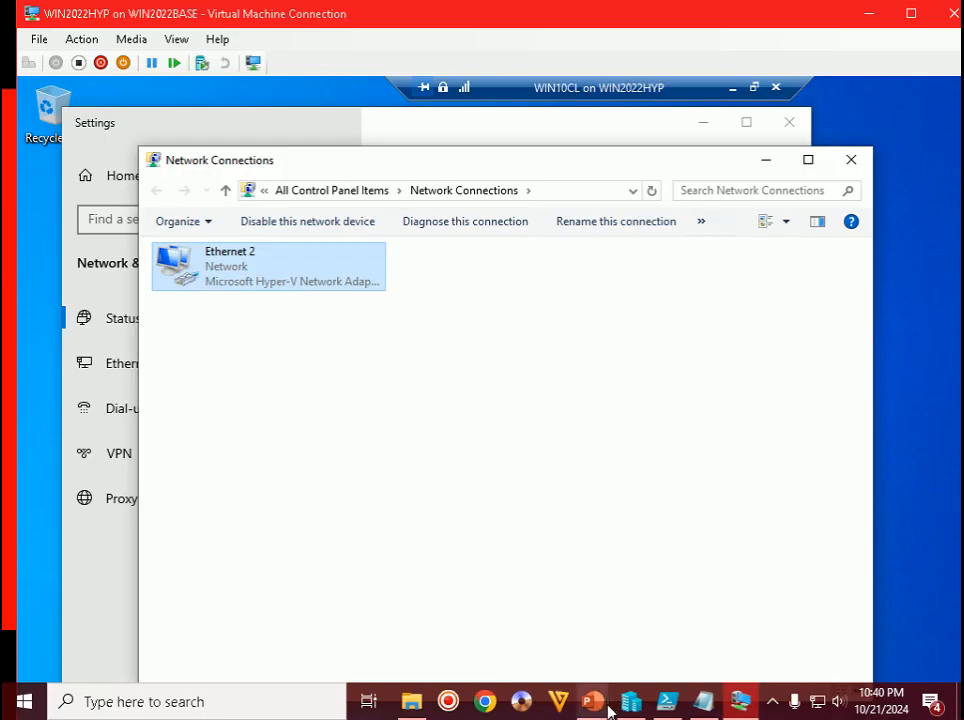
# - Advance the slides to Step 95 on disabling WIN10CL's firewall, then switch back to the VM
pyautogui.moveTo(609, 709)
pyautogui.click(633, 589)
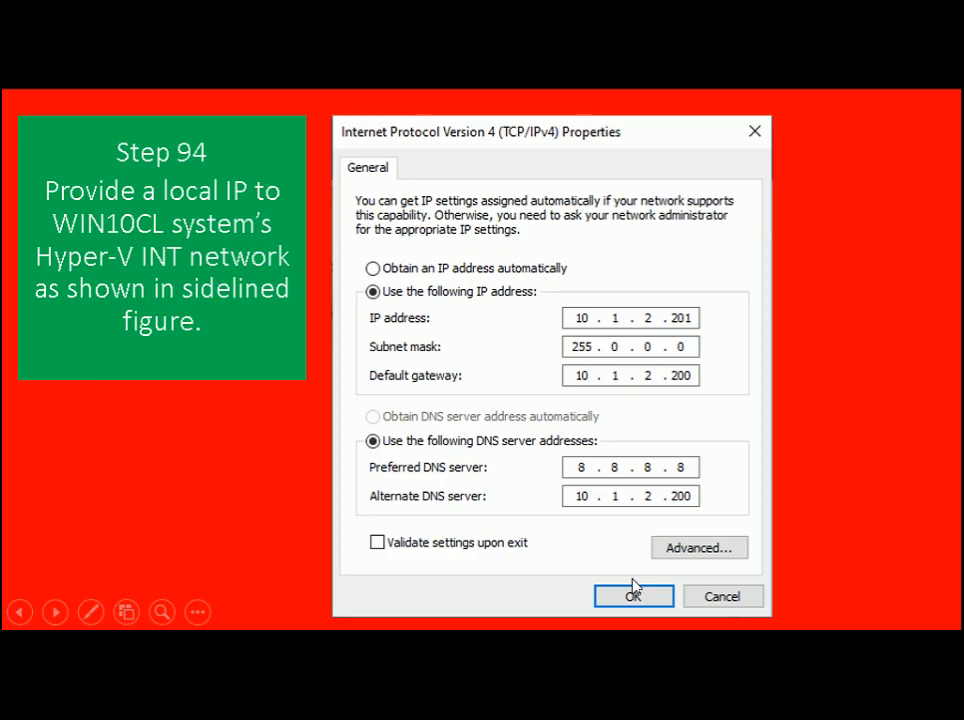
pyautogui.press('Right')
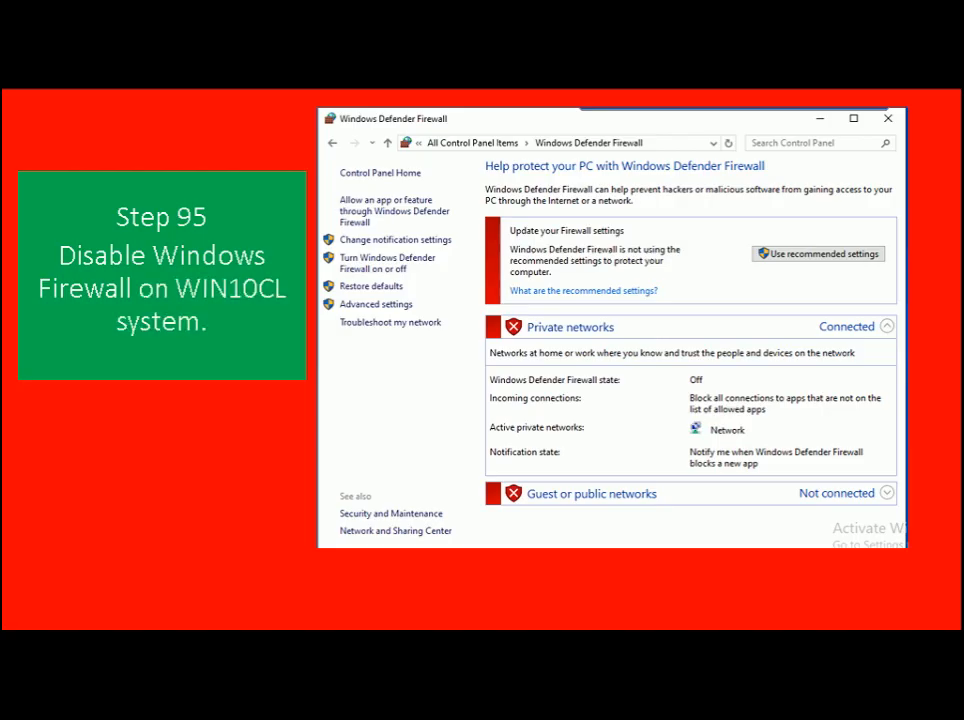
pyautogui.hotkey('alt', 'Tab')
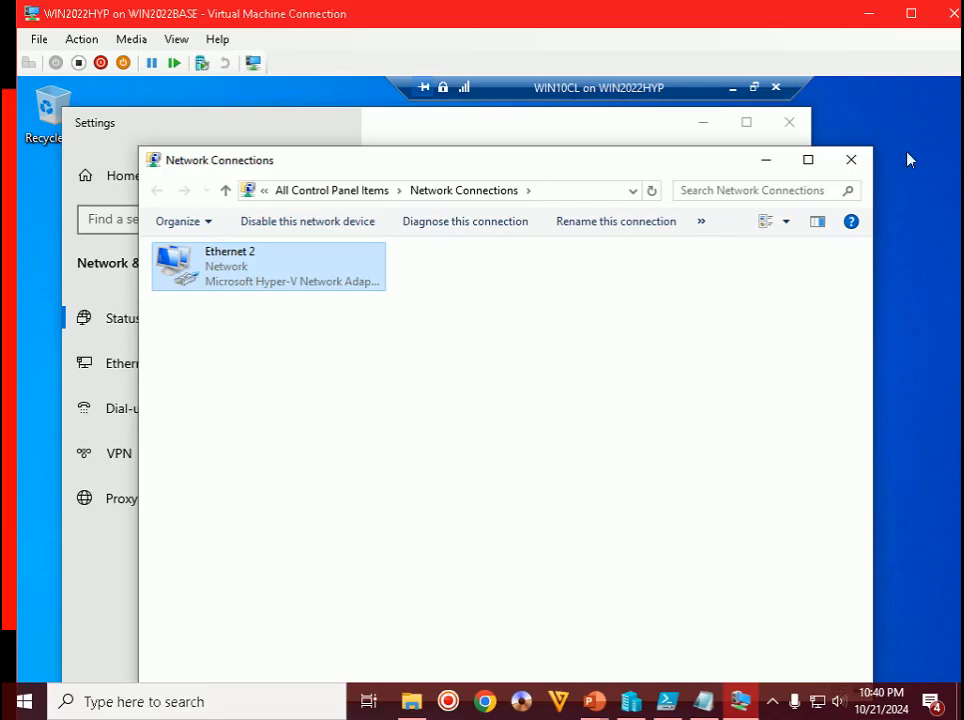
# - Close Network Connections and Settings, then confirm via Control Panel that Windows Defender Firewall is Off
pyautogui.click(911, 14)
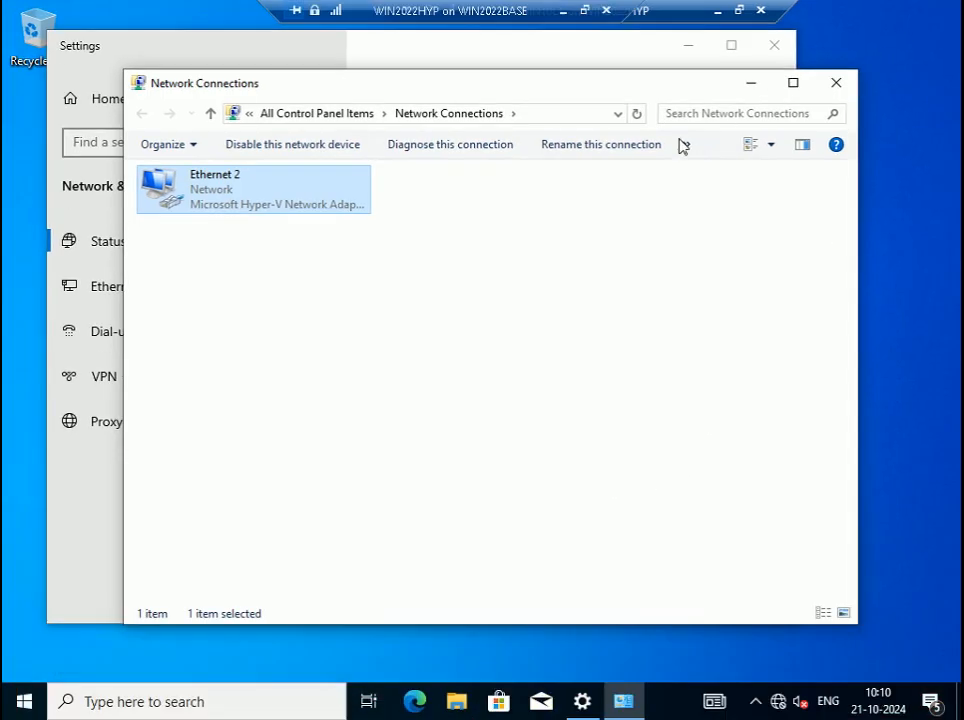
pyautogui.click(834, 83)
pyautogui.click(773, 45)
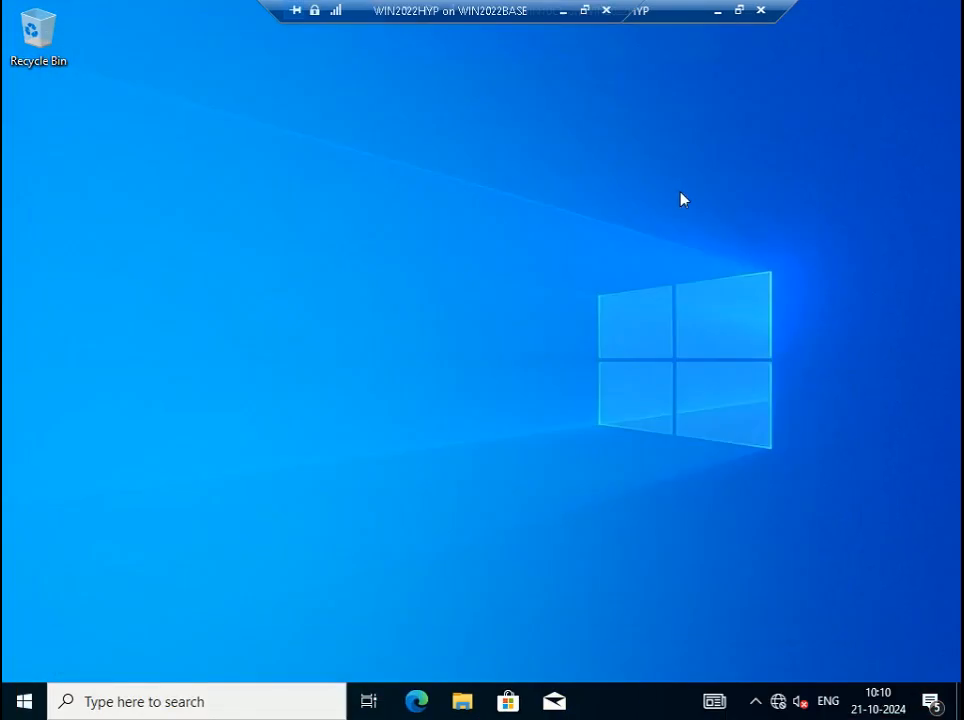
pyautogui.press('super+r')
pyautogui.write('c')
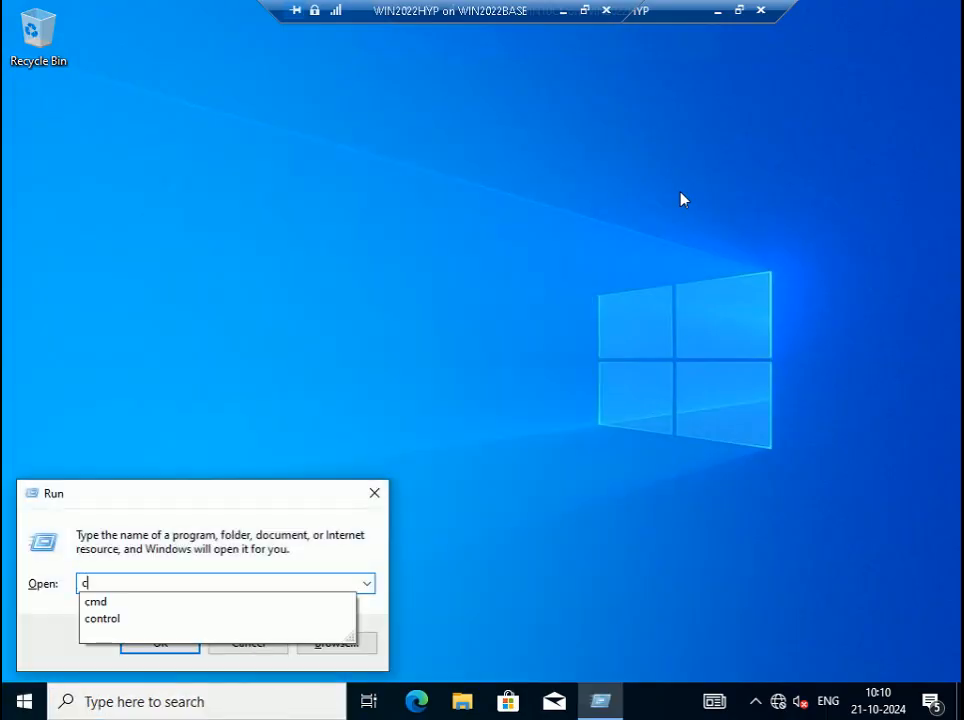
pyautogui.write('ontrol')
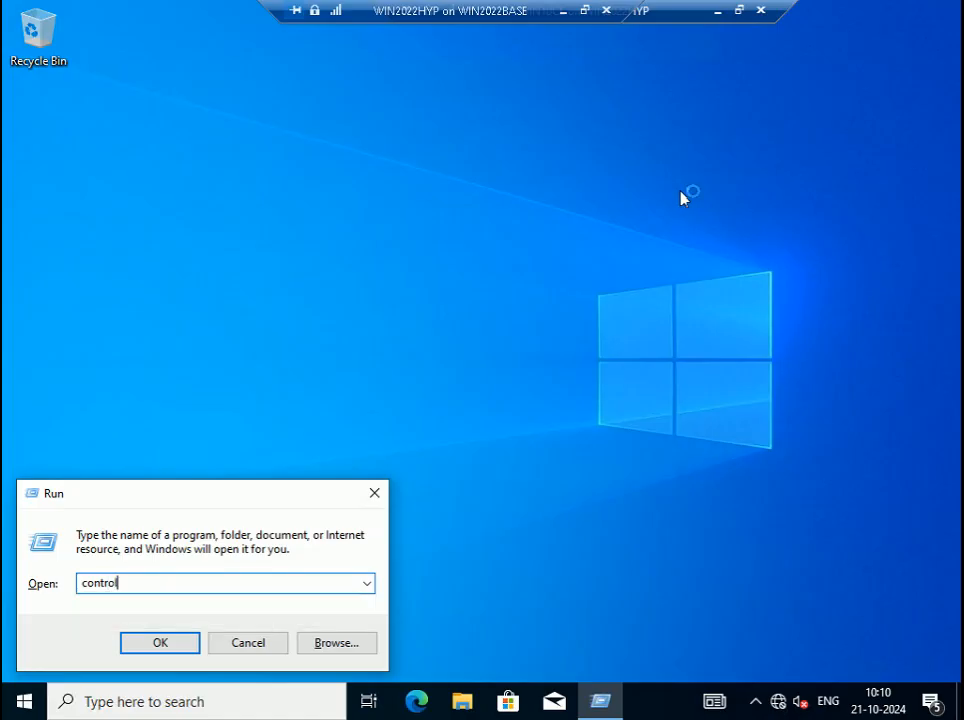
pyautogui.press('Return')
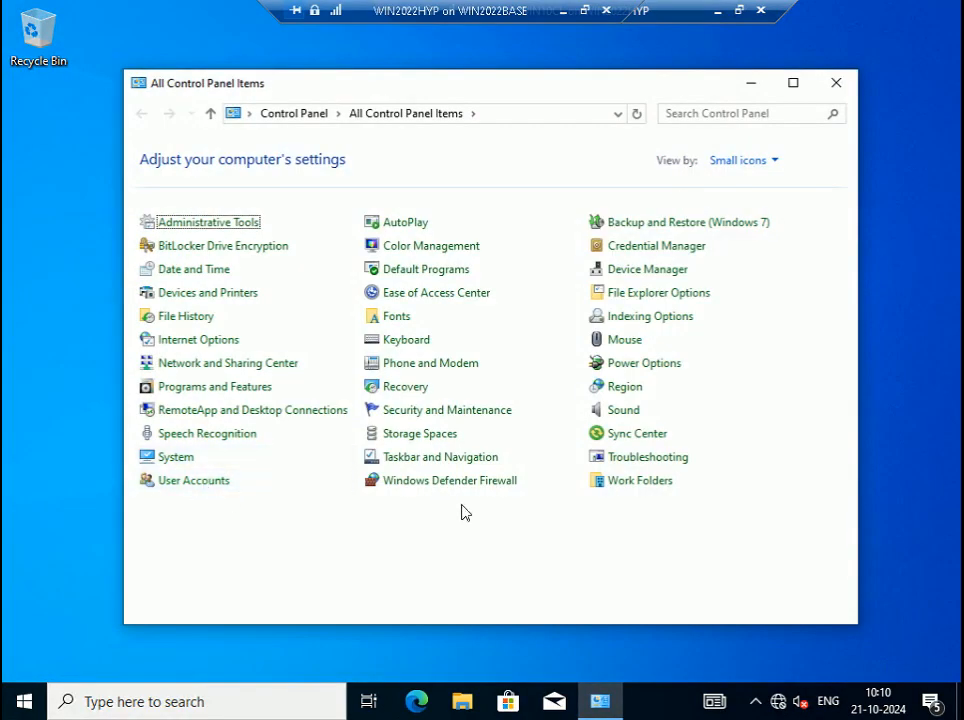
pyautogui.click(483, 484)
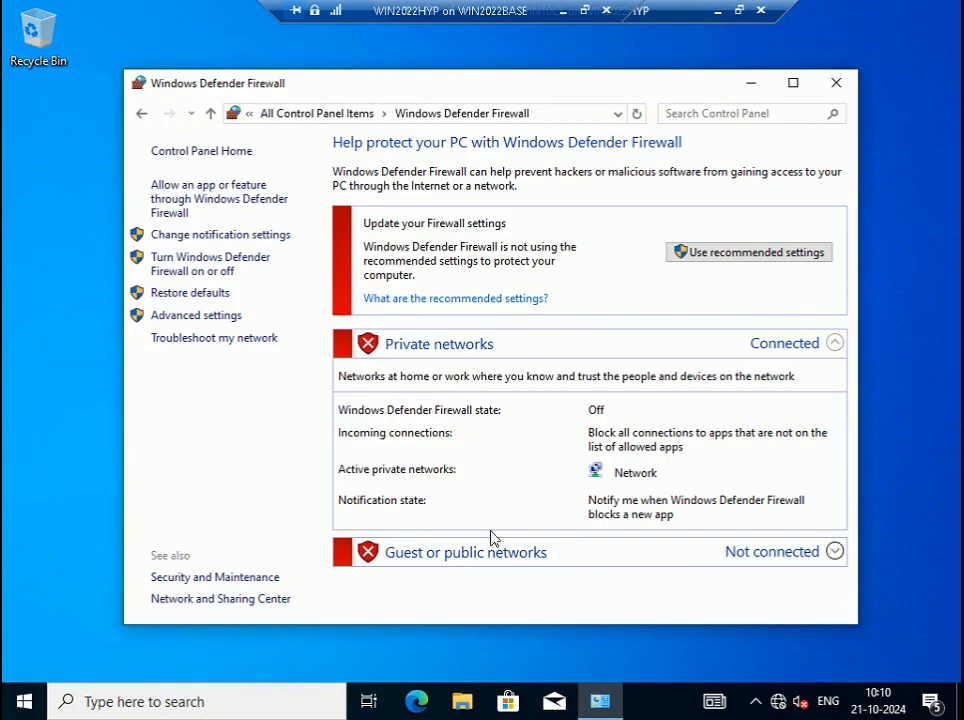
pyautogui.click(836, 83)
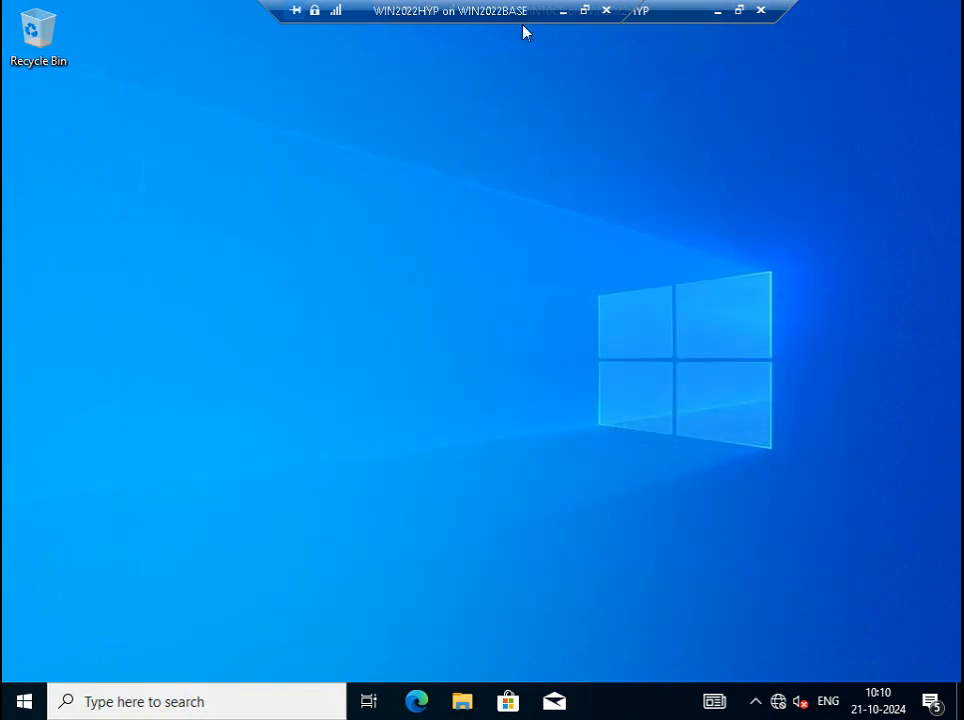
# - Leave the VM's full-screen view and bring the Step 95 slide back
pyautogui.moveTo(473, 9)
pyautogui.mouseDown()
pyautogui.moveTo(541, 8)
pyautogui.moveTo(478, 6)
pyautogui.mouseUp()
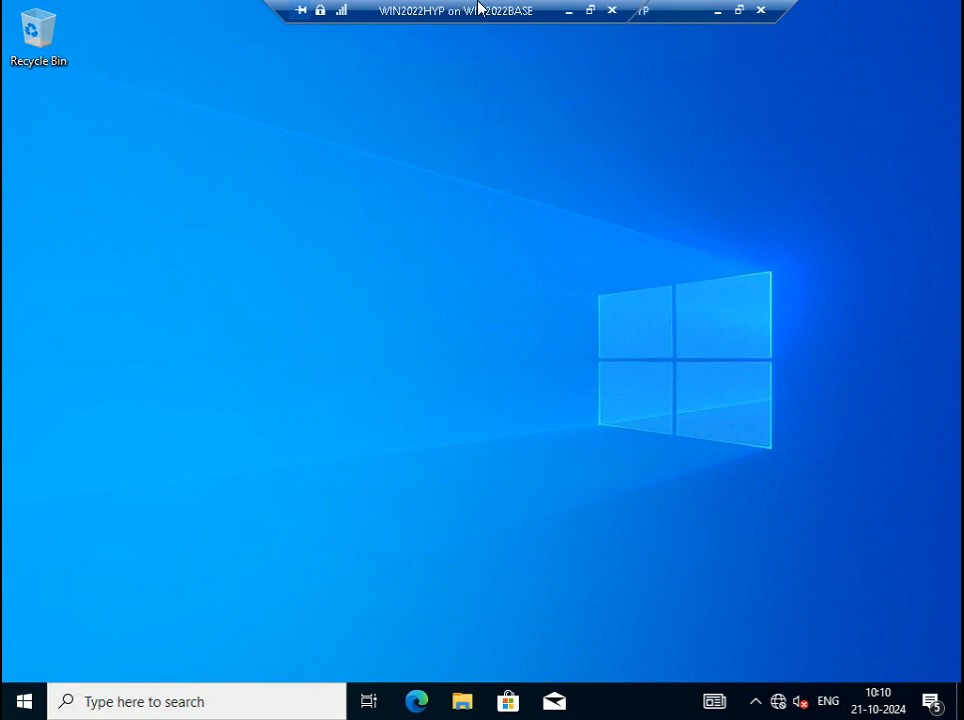
pyautogui.click(588, 10)
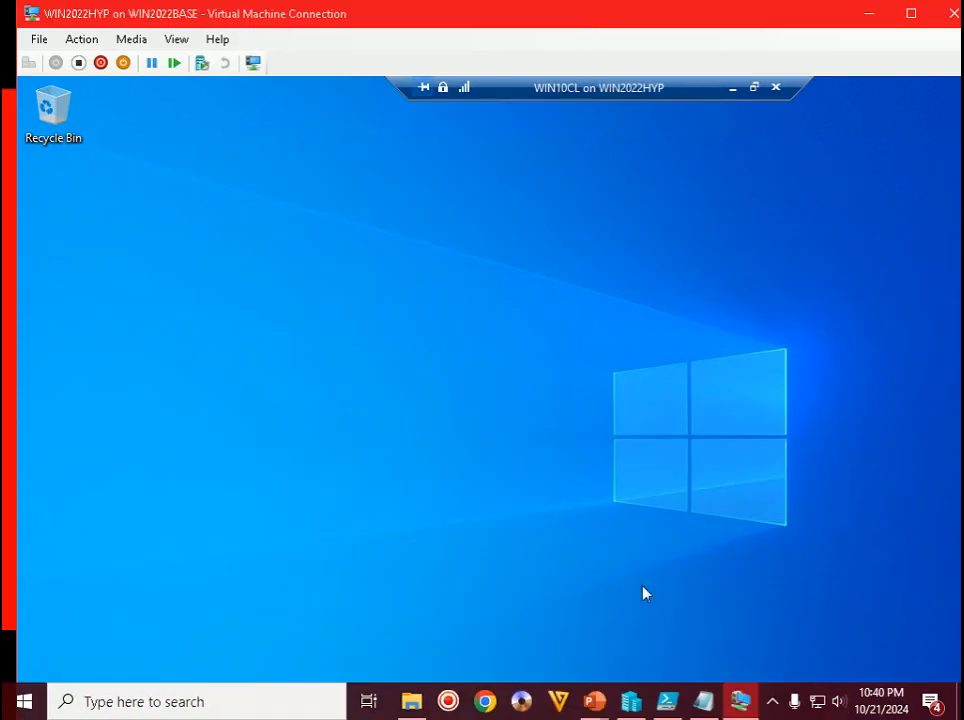
pyautogui.moveTo(594, 701)
pyautogui.click(705, 566)
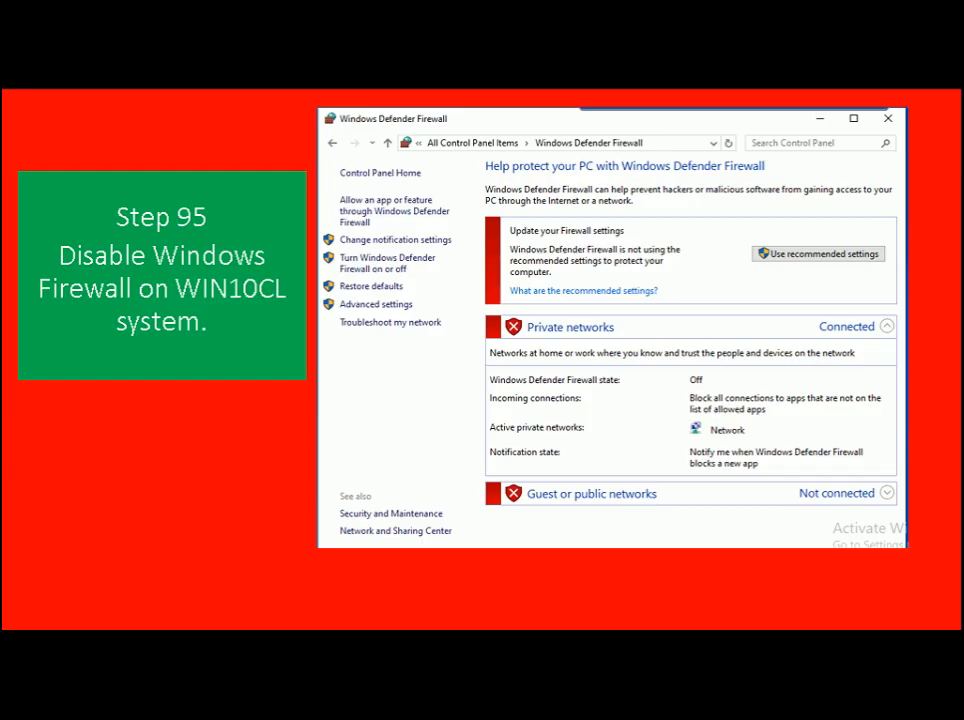
# - Advance to the Step 96 slide on adding 10.1.2.100 to the INT adapter, then return to WIN2022HYP
pyautogui.press('Right')
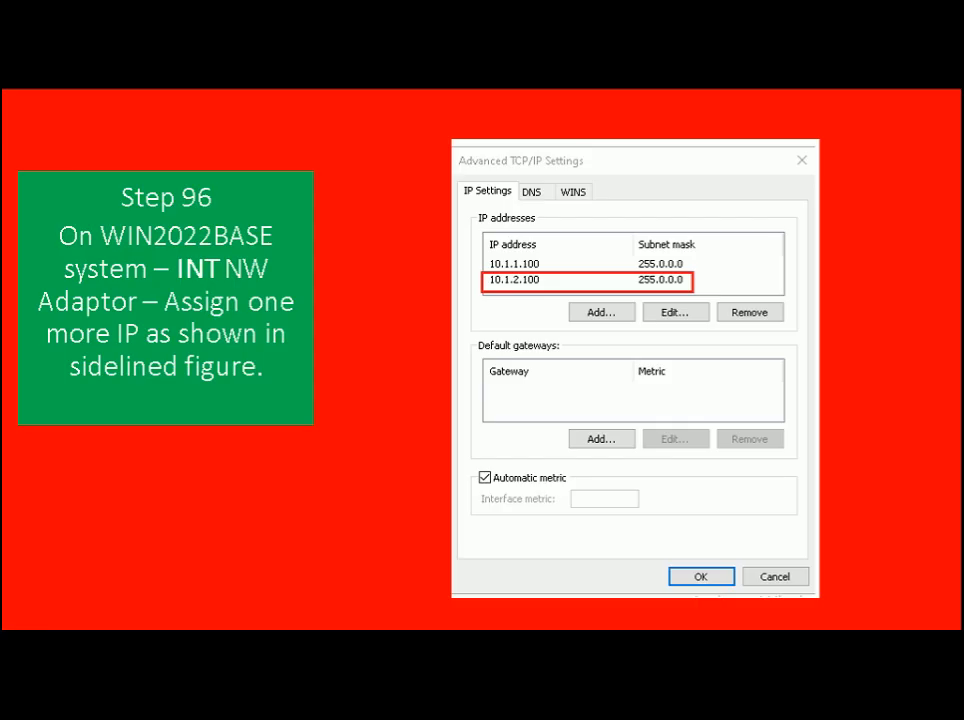
pyautogui.hotkey('alt', 'Tab')
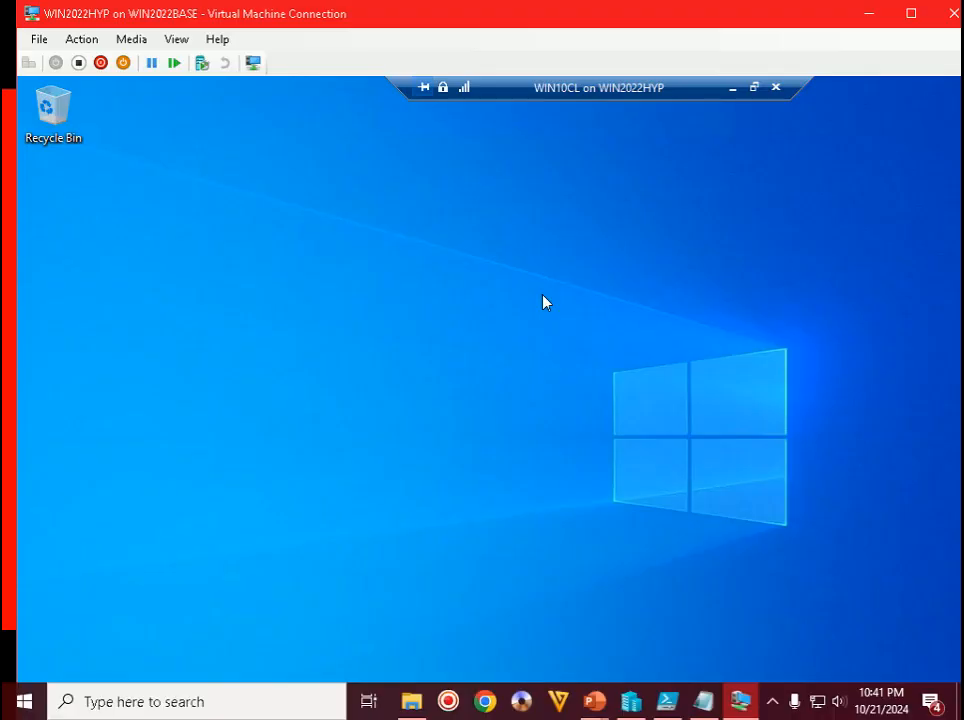
# - Open the vEthernet (Internal) adapter's Properties via the tray network icon and Change adapter options
pyautogui.click(773, 702)
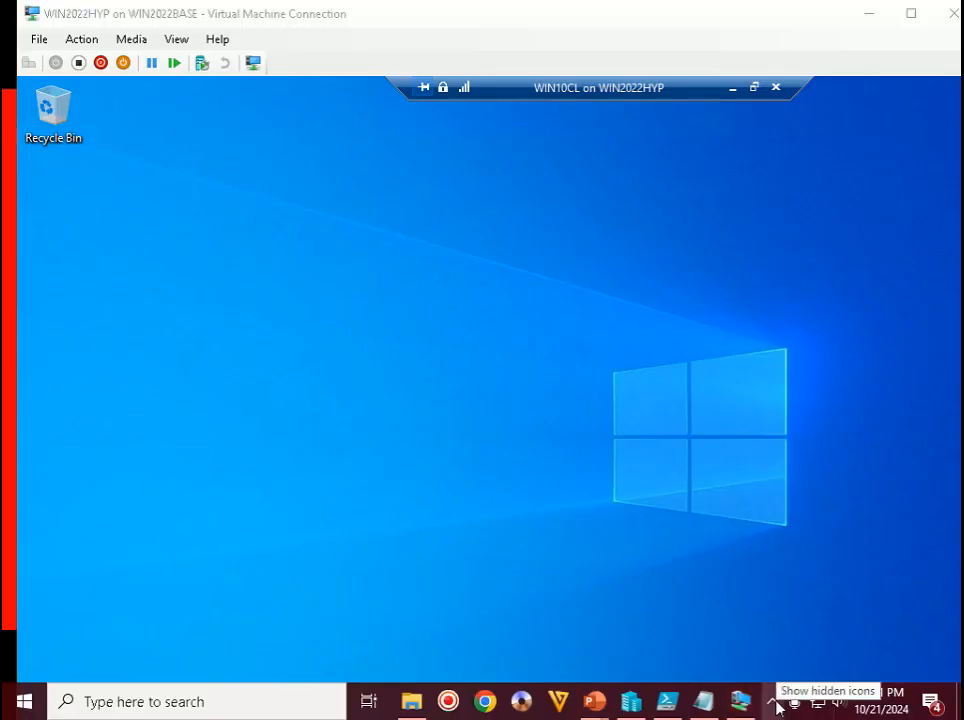
pyautogui.click(775, 704)
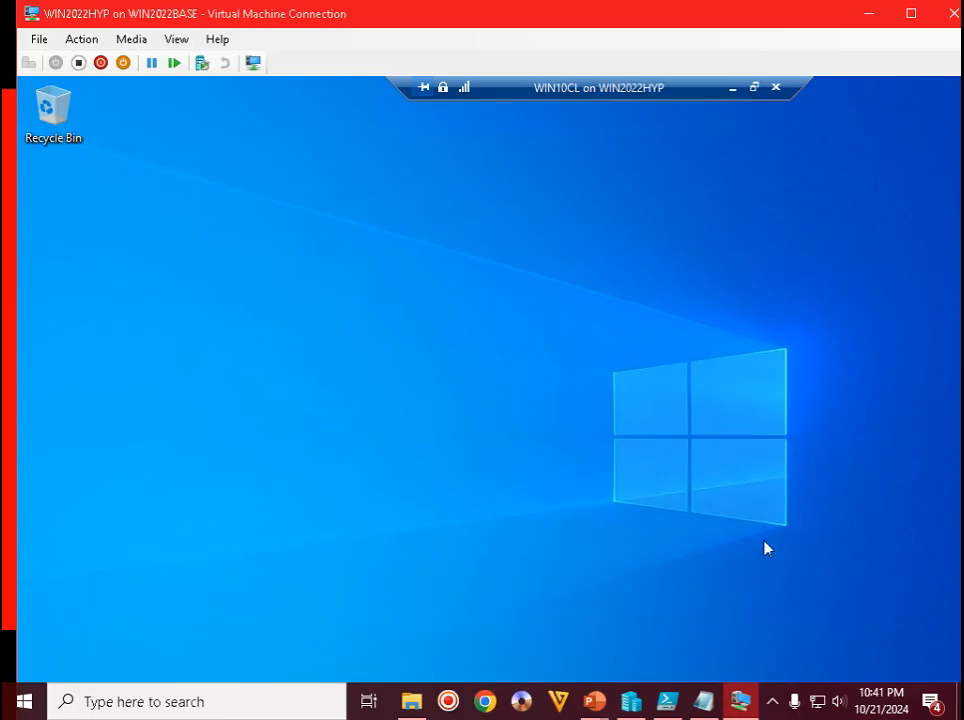
pyautogui.click(773, 704)
pyautogui.click(773, 704)
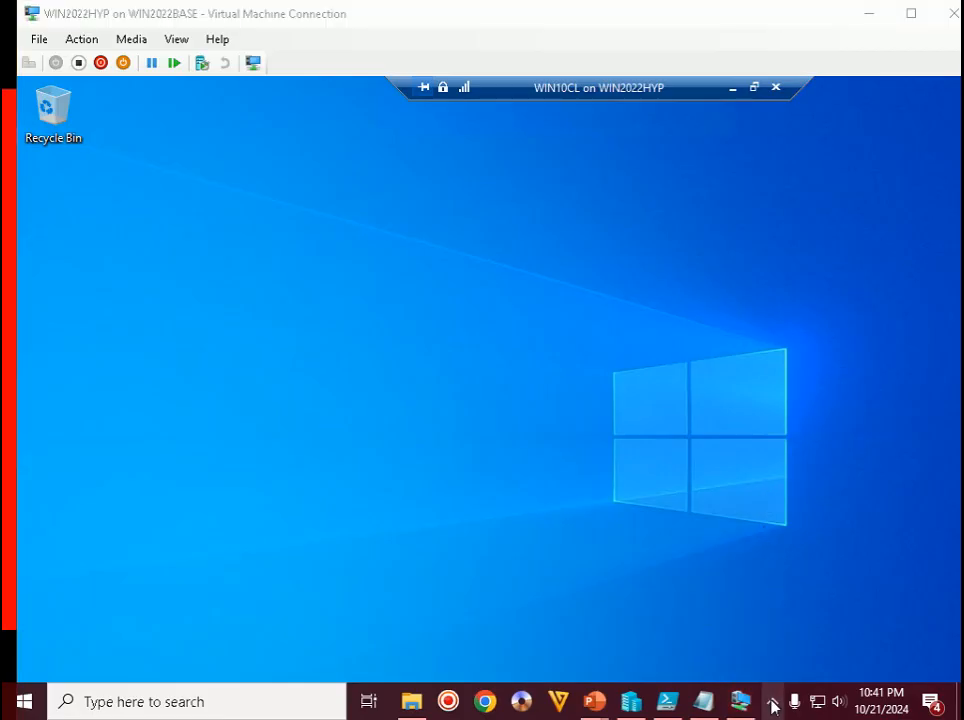
pyautogui.click(772, 706)
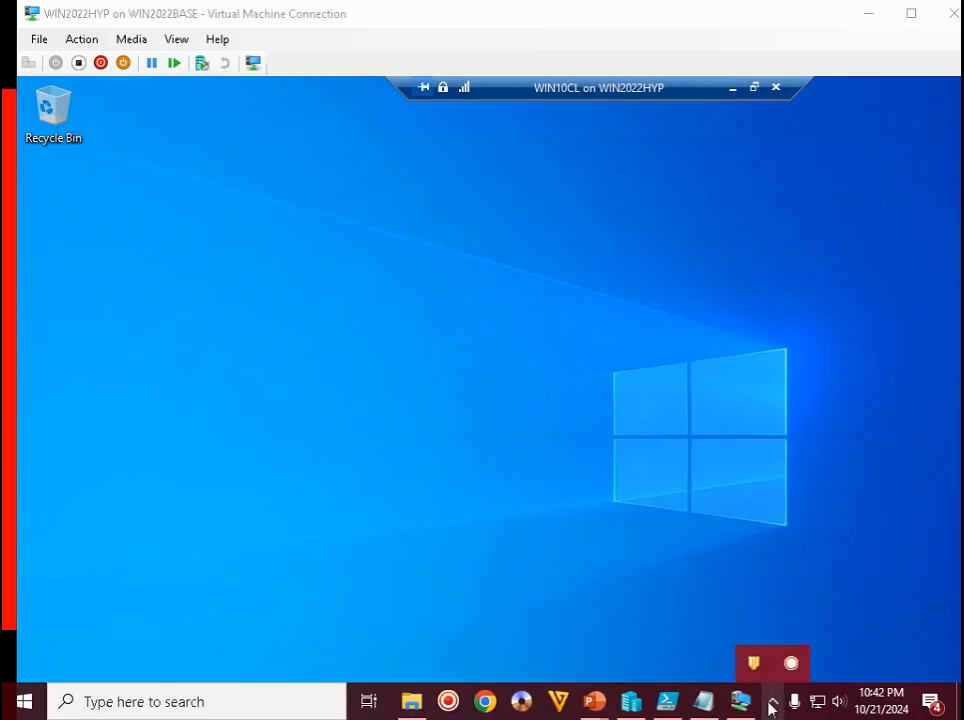
pyautogui.rightClick(817, 706)
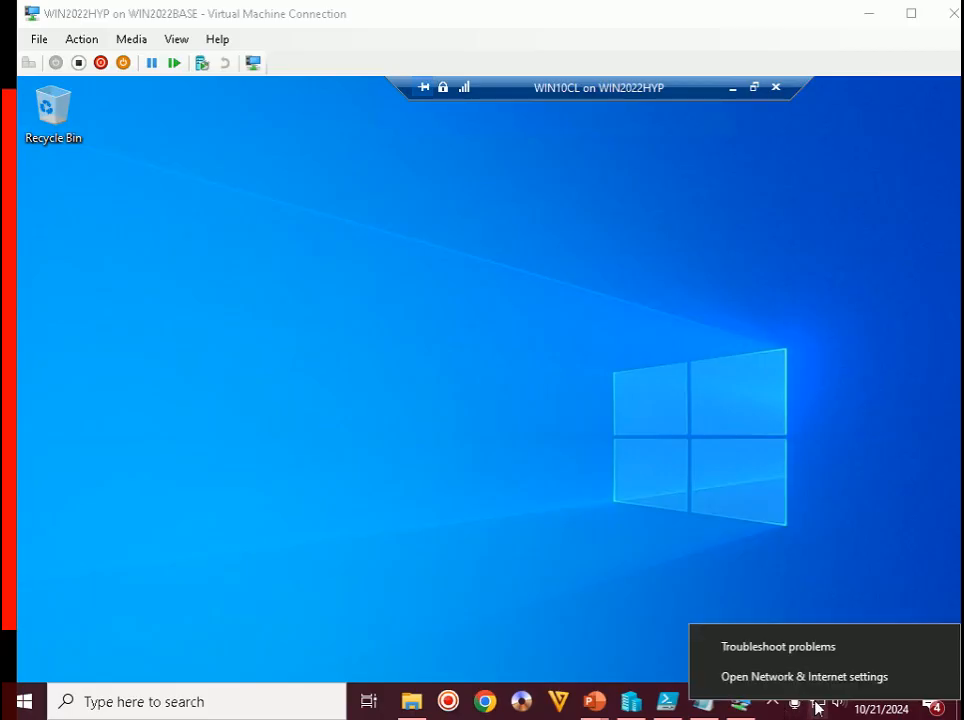
pyautogui.click(790, 680)
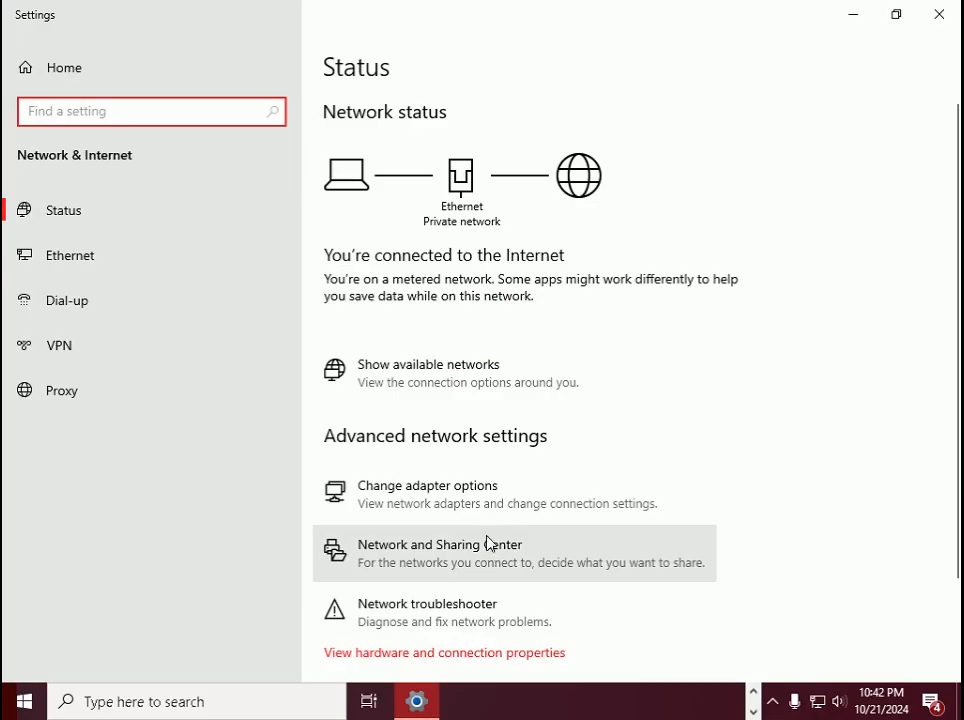
pyautogui.click(469, 497)
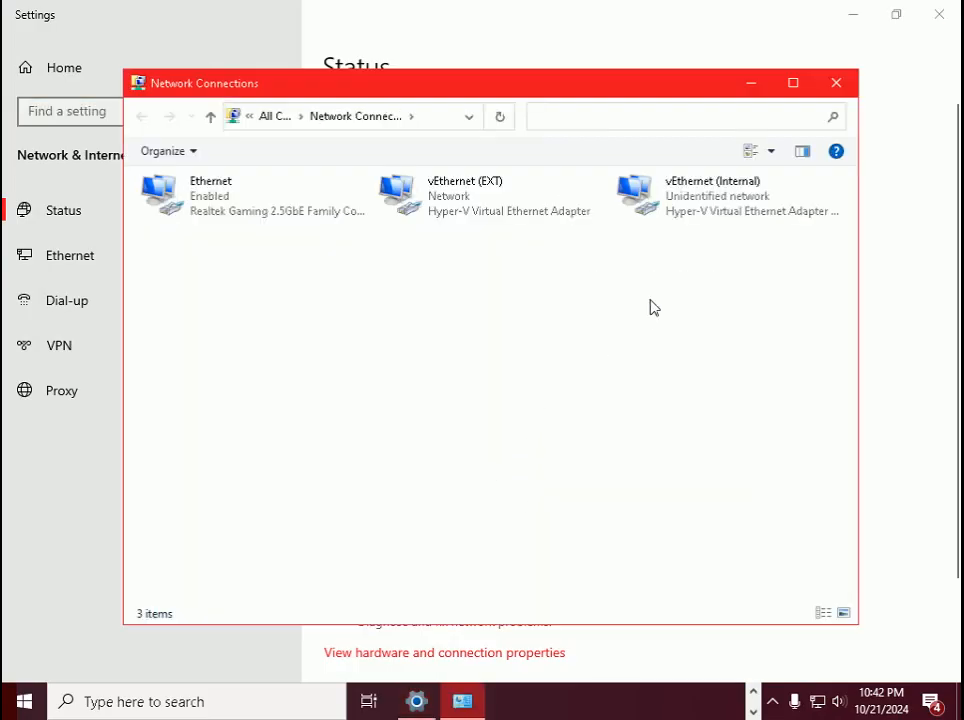
pyautogui.click(710, 200)
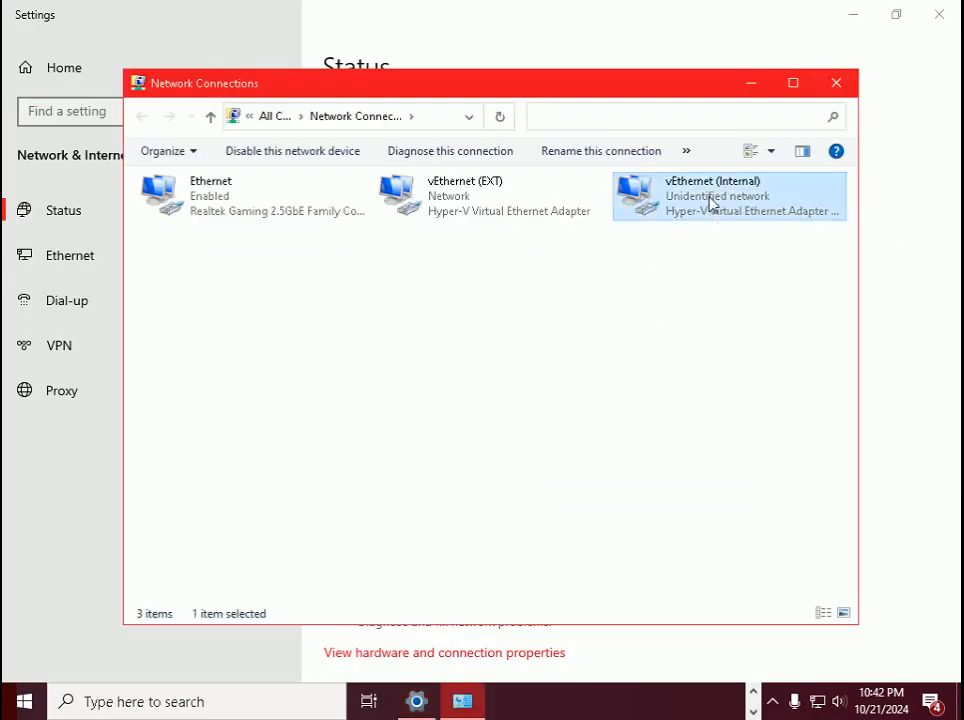
pyautogui.rightClick(711, 200)
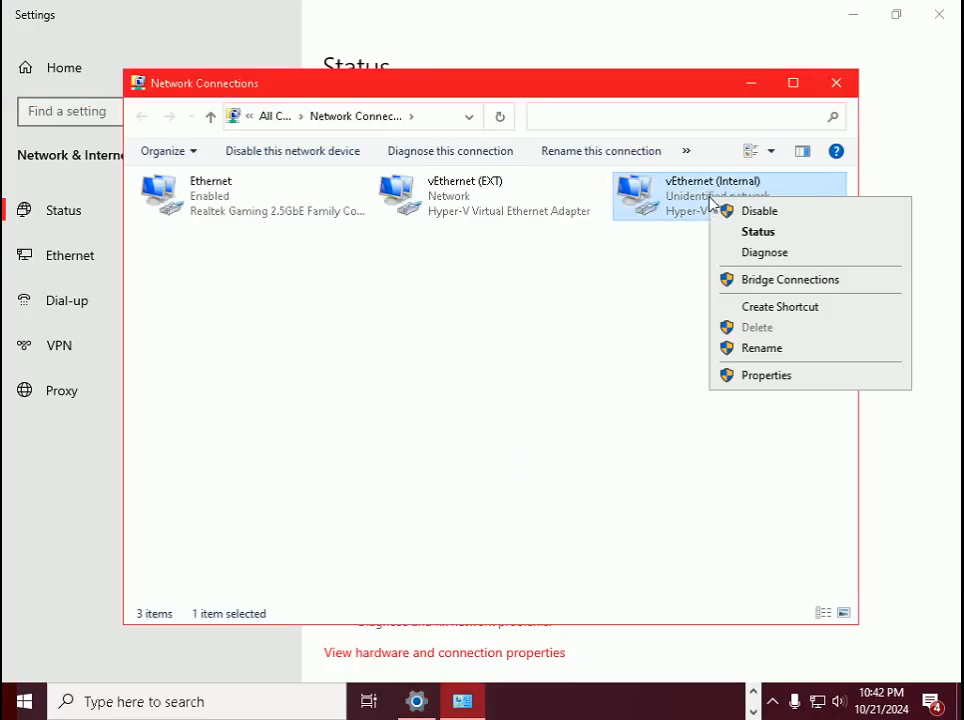
pyautogui.click(766, 376)
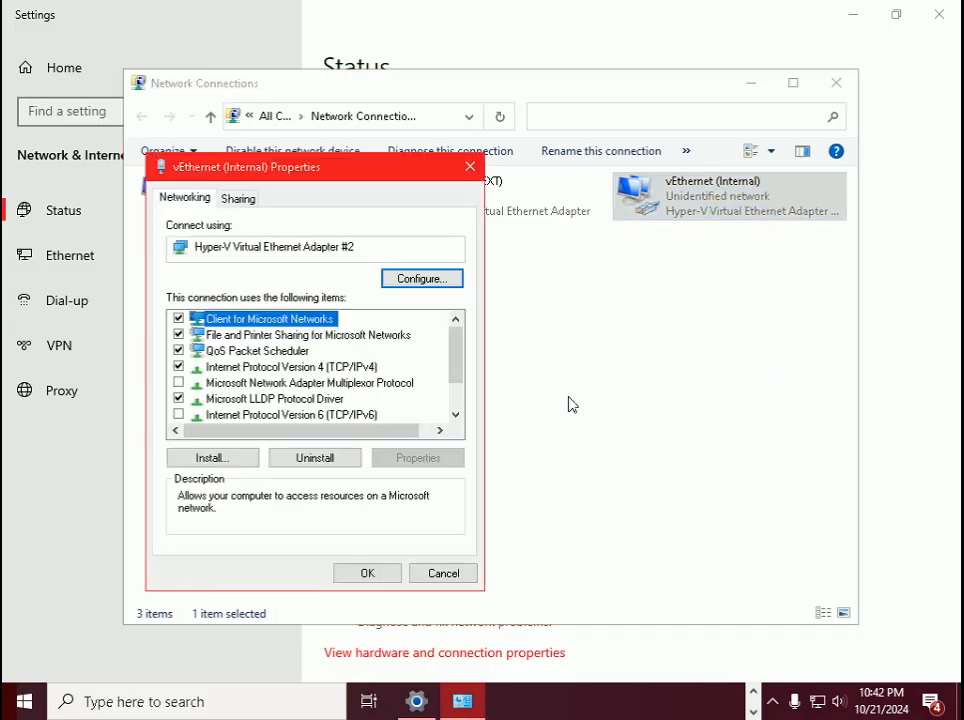
# - In the adapter's IPv4 settings, fill the third octet with 1 and add 10.1.2.100 / 255.0.0.0 under Advanced
pyautogui.doubleClick(355, 368)
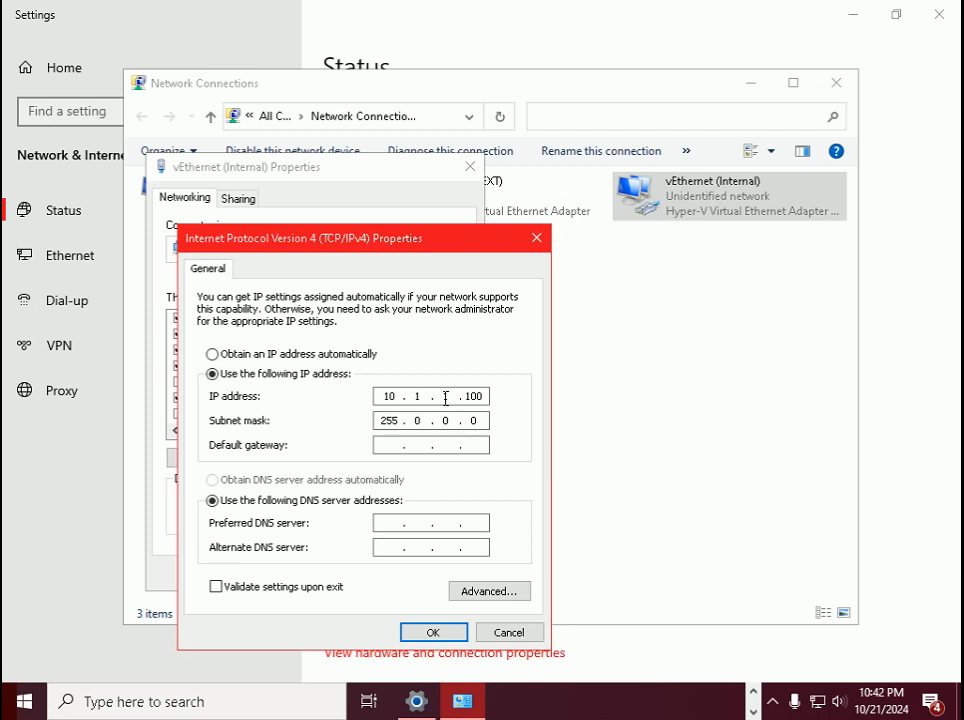
pyautogui.click(446, 398)
pyautogui.write('1')
pyautogui.click(496, 593)
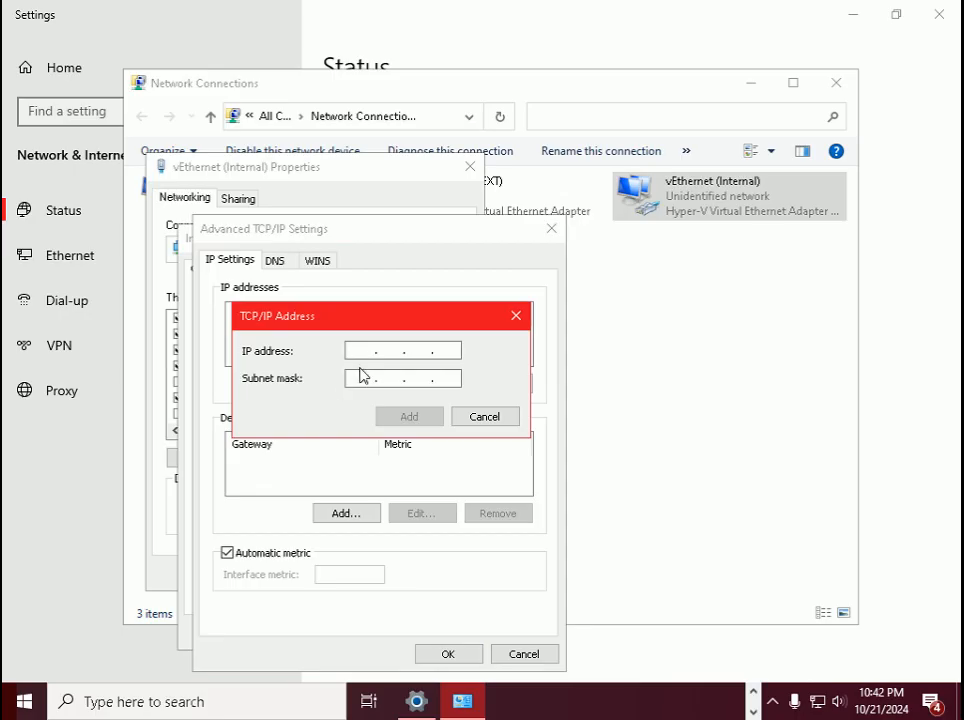
pyautogui.write('10')
pyautogui.write('.1.')
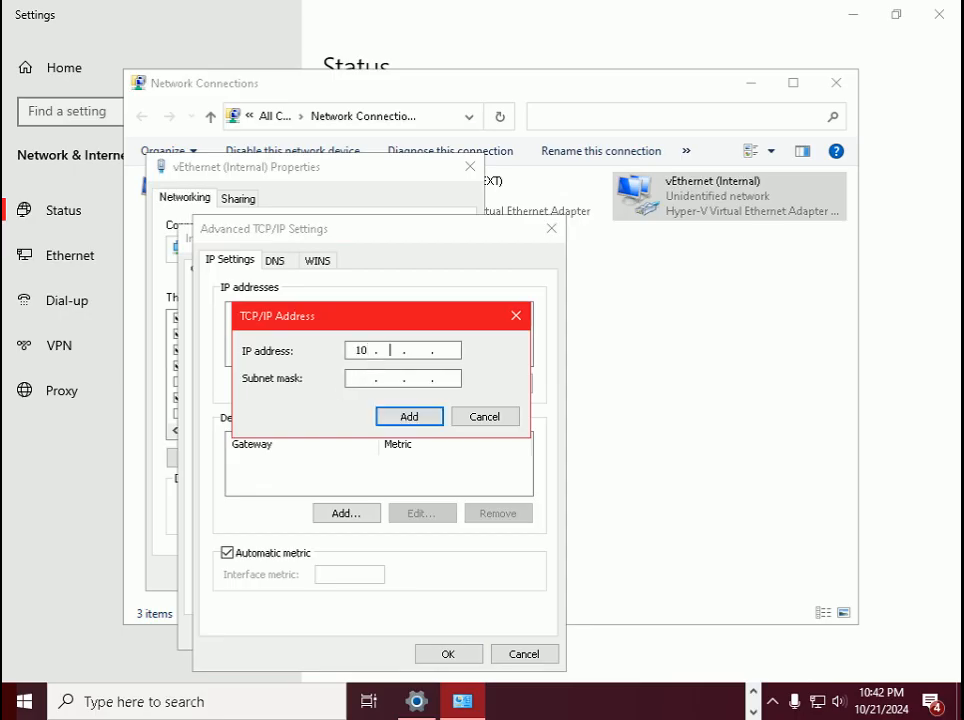
pyautogui.write('2.100')
pyautogui.hotkey('alt', 'Tab')
pyautogui.hotkey('alt', 'Tab')
pyautogui.hotkey('alt', 'Tab')
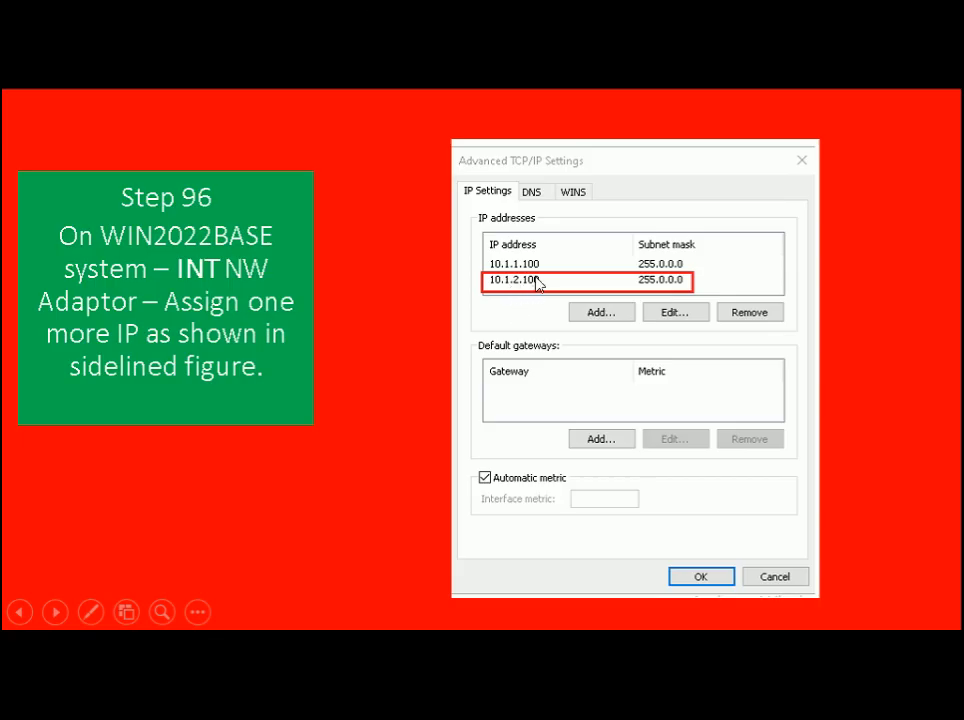
pyautogui.hotkey('alt', 'Tab')
pyautogui.click(363, 378)
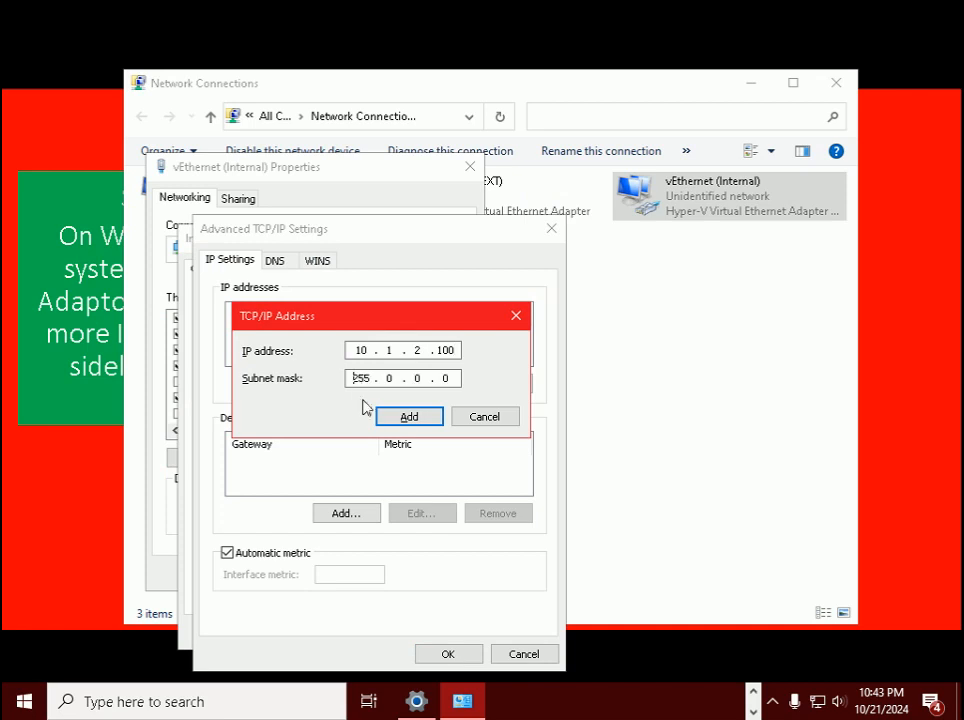
pyautogui.click(429, 419)
# - Confirm the Advanced, IPv4 and adapter dialogs, then close Network Connections
pyautogui.click(448, 654)
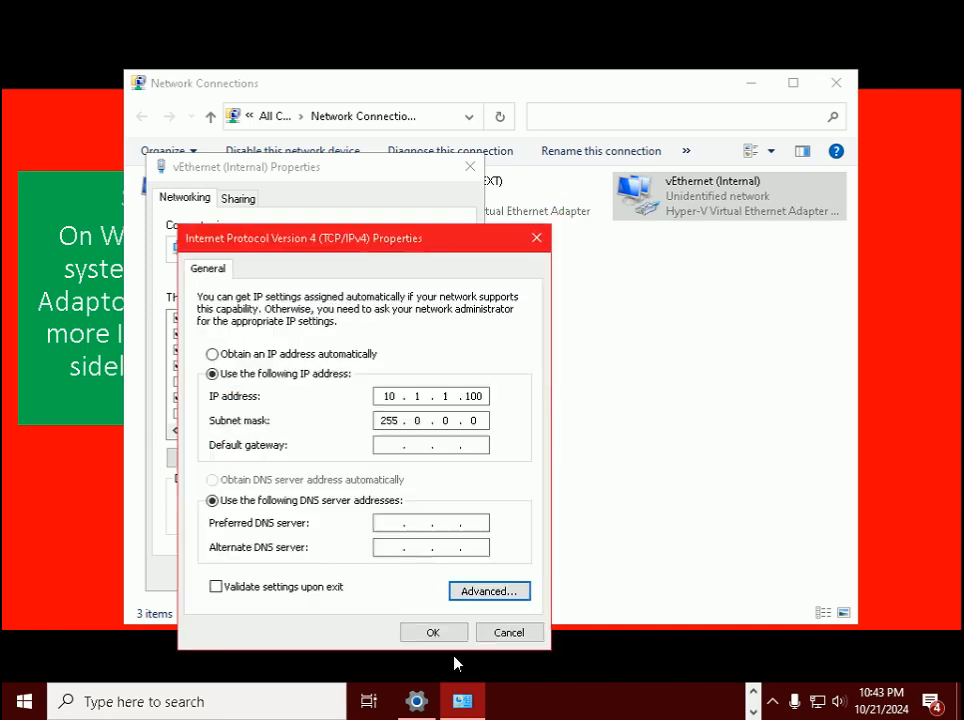
pyautogui.click(435, 634)
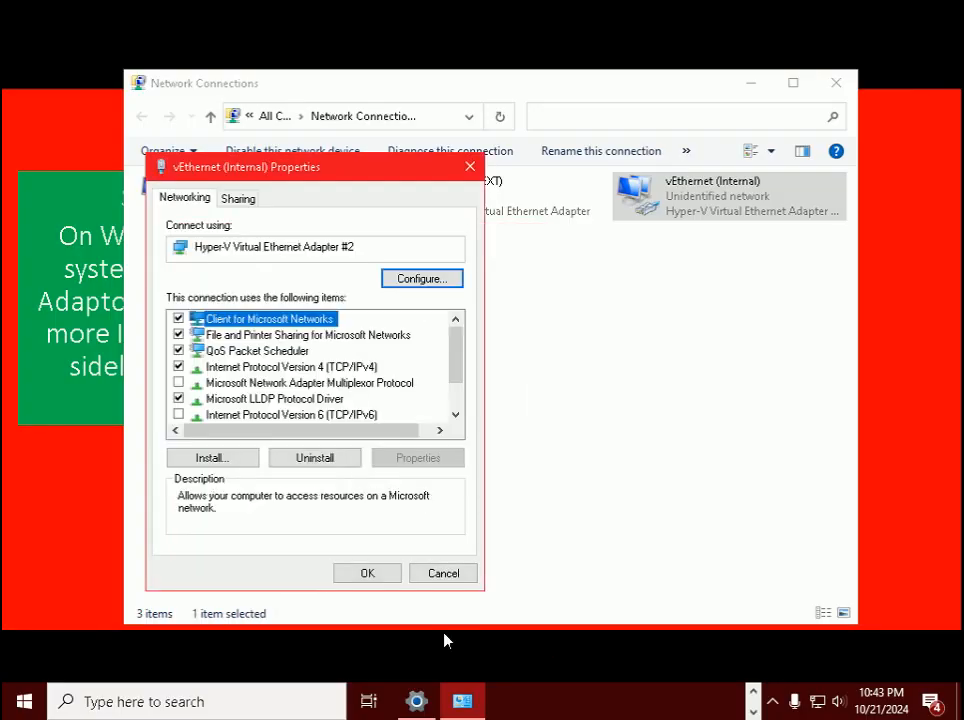
pyautogui.click(380, 575)
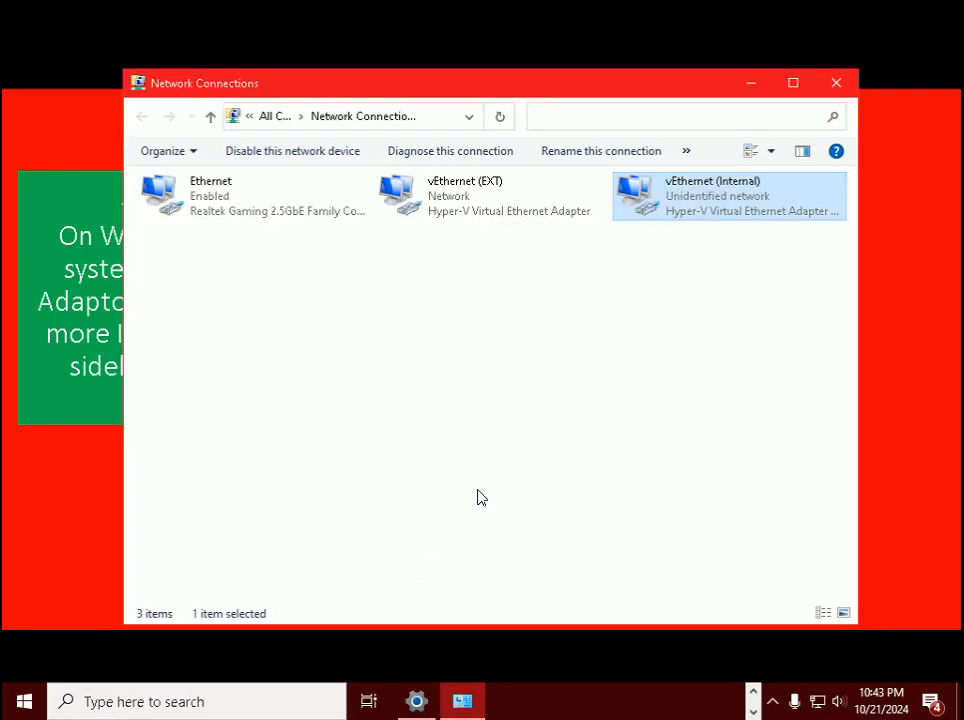
pyautogui.click(836, 82)
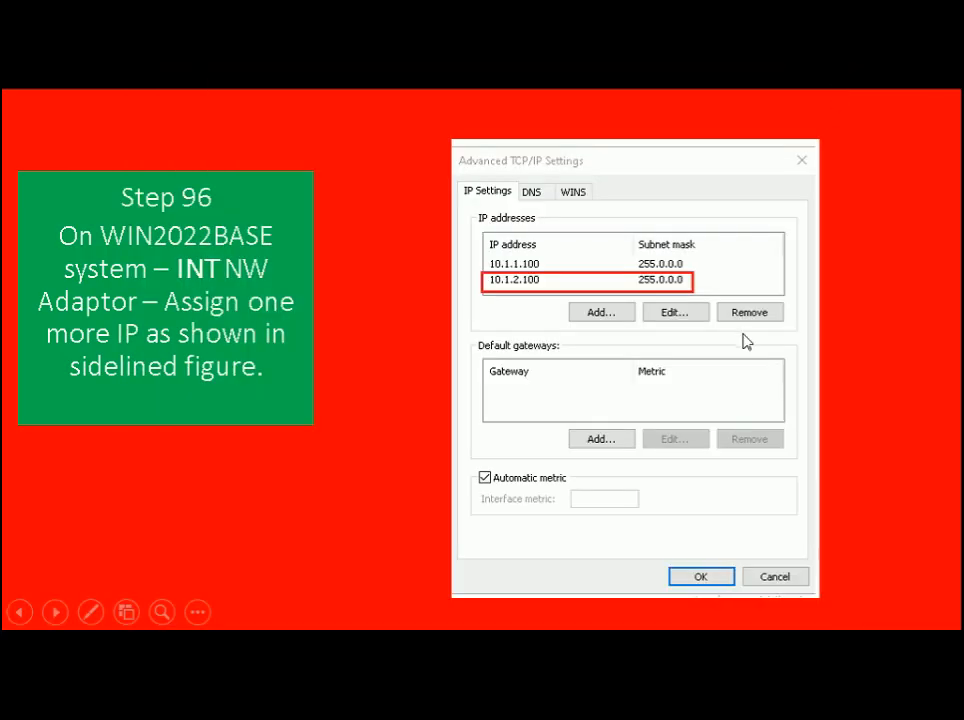
# - Advance the slideshow from Step 96 to the Step 97 New-NetNat slide
pyautogui.press('Right')
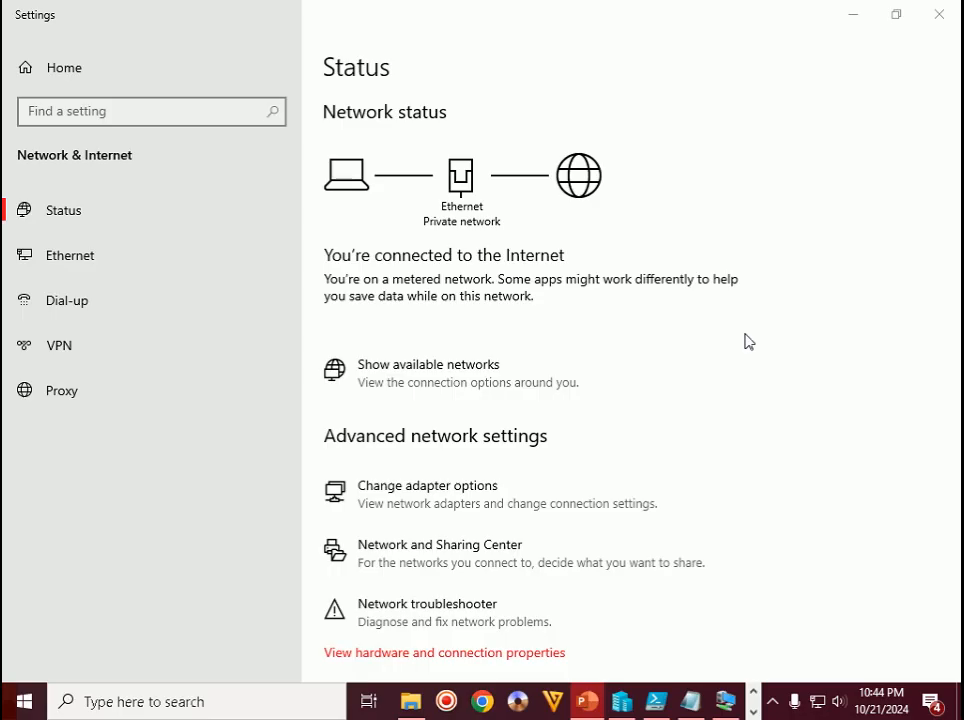
# - Switch to the Hyper-V Nested Virtualization presentation
pyautogui.click(777, 710)
pyautogui.click(778, 711)
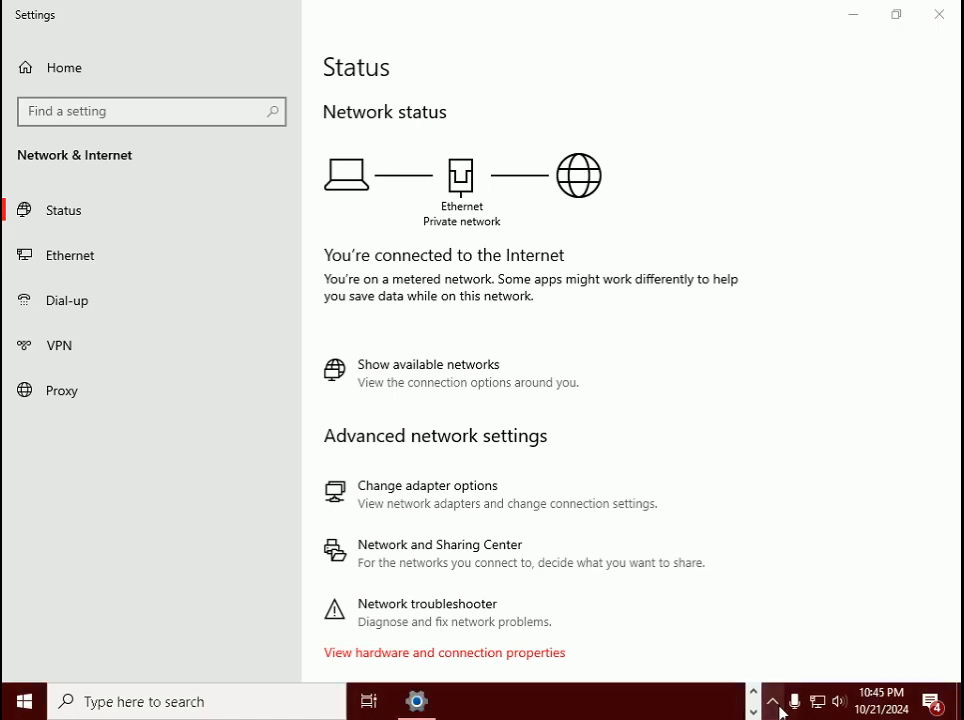
pyautogui.click(778, 711)
pyautogui.click(778, 711)
pyautogui.hotkey('alt', 'Tab')
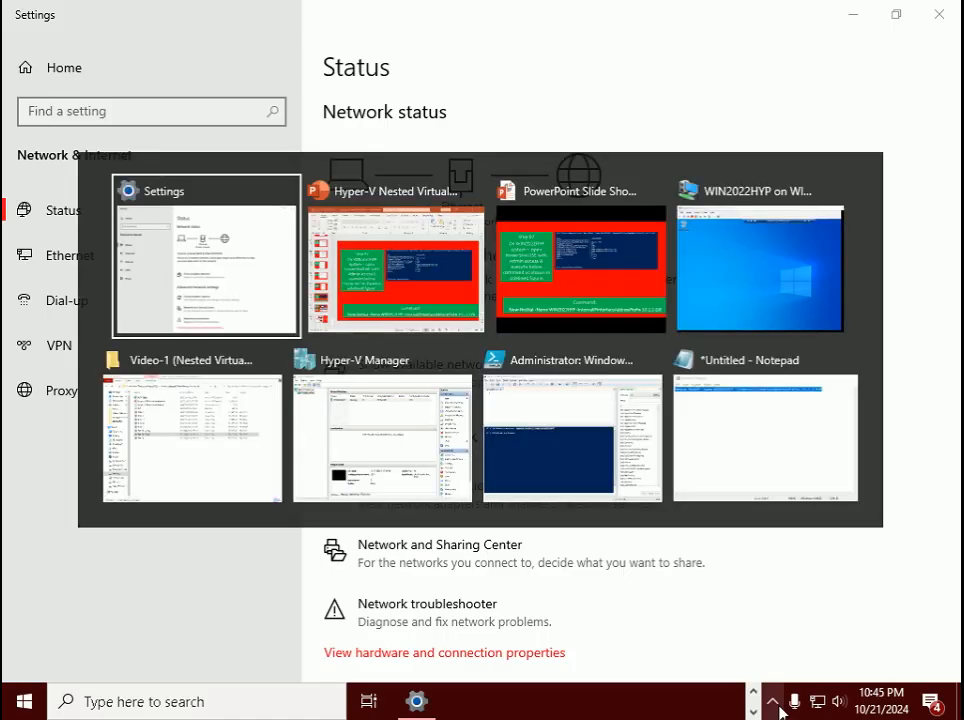
pyautogui.hotkey('alt', 'Tab')
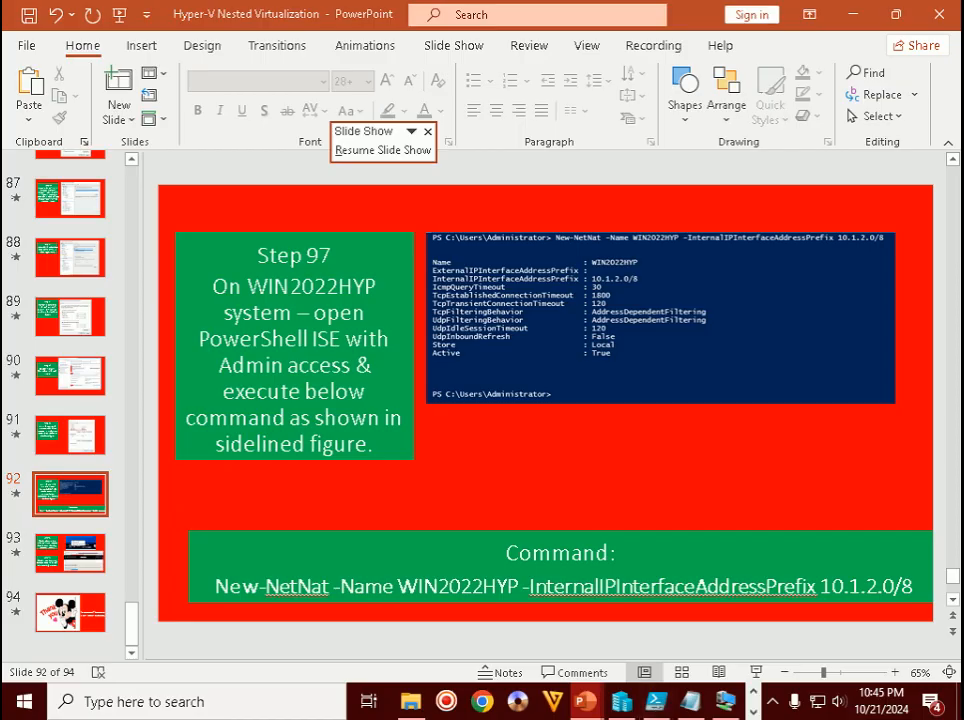
# - Copy the New-NetNat command line from the Step 97 Command box, then bring up Hyper-V Manager
pyautogui.click(660, 318)
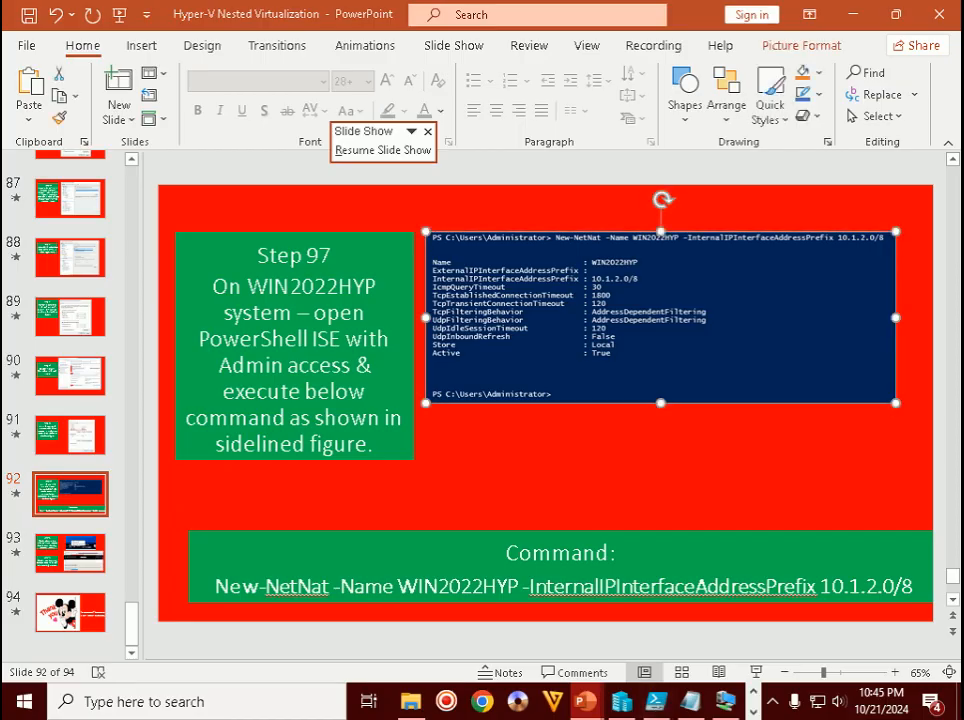
pyautogui.press('Tab')
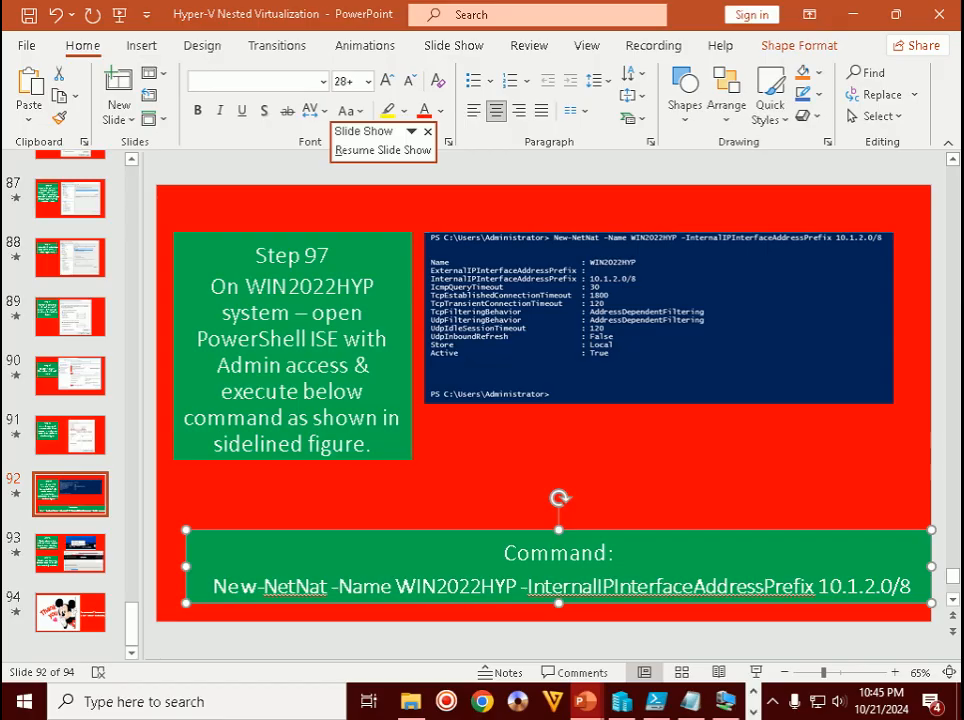
pyautogui.click(774, 704)
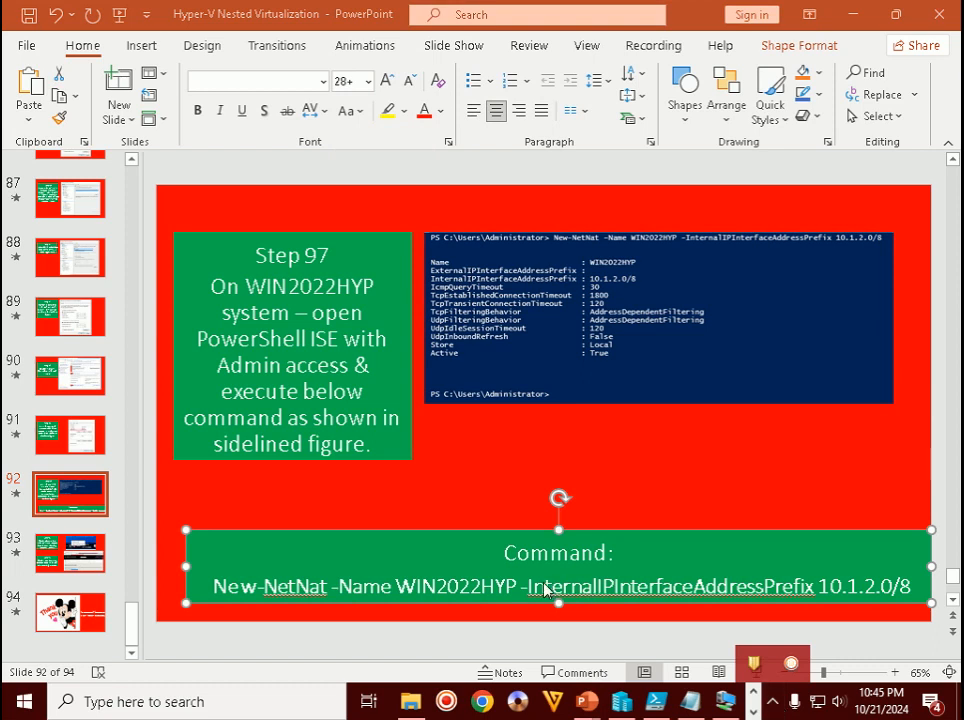
pyautogui.click(214, 585)
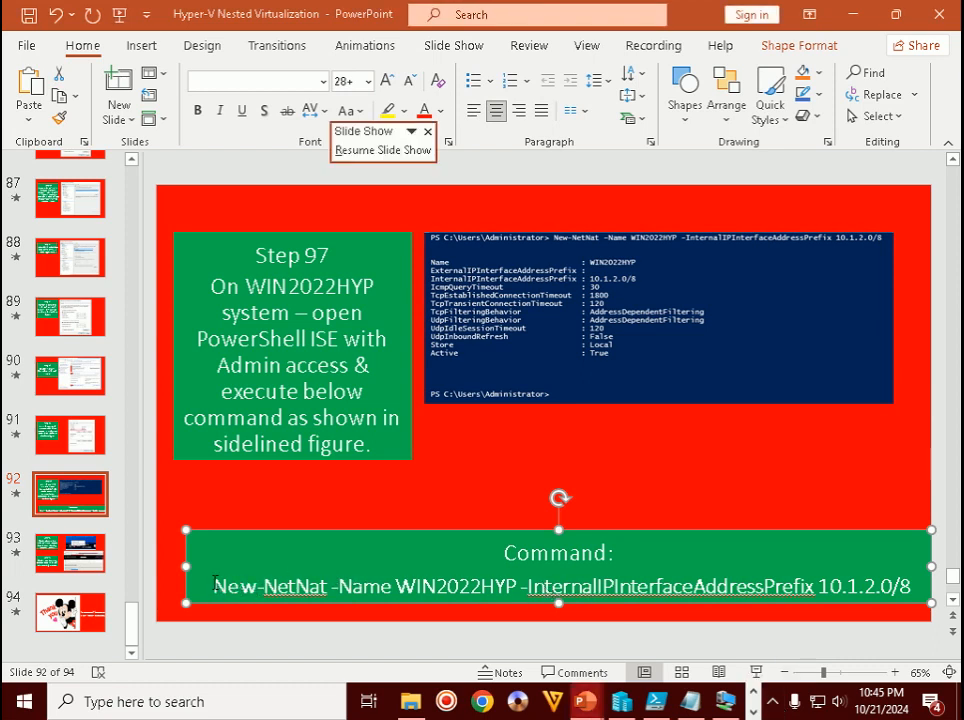
pyautogui.moveTo(246, 583); pyautogui.dragTo(903, 586)
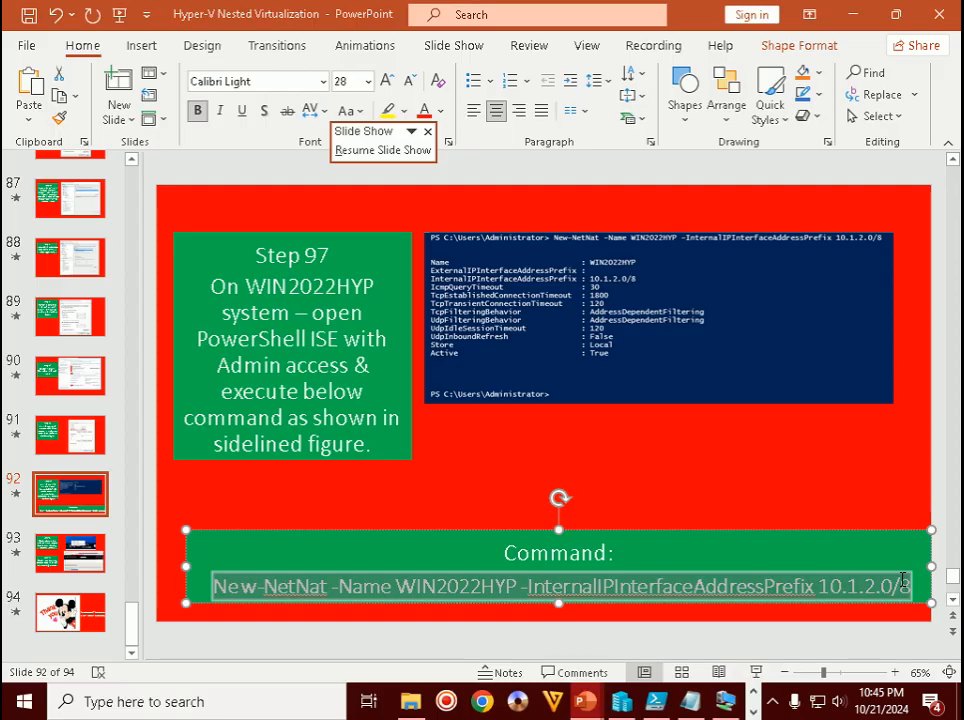
pyautogui.rightClick(901, 587)
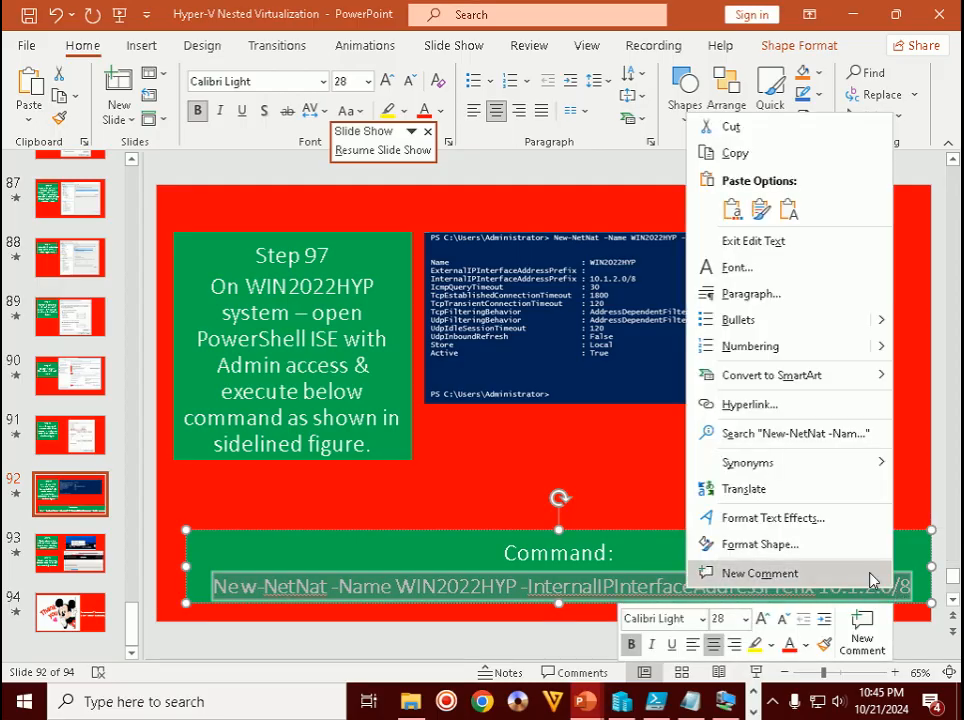
pyautogui.click(735, 153)
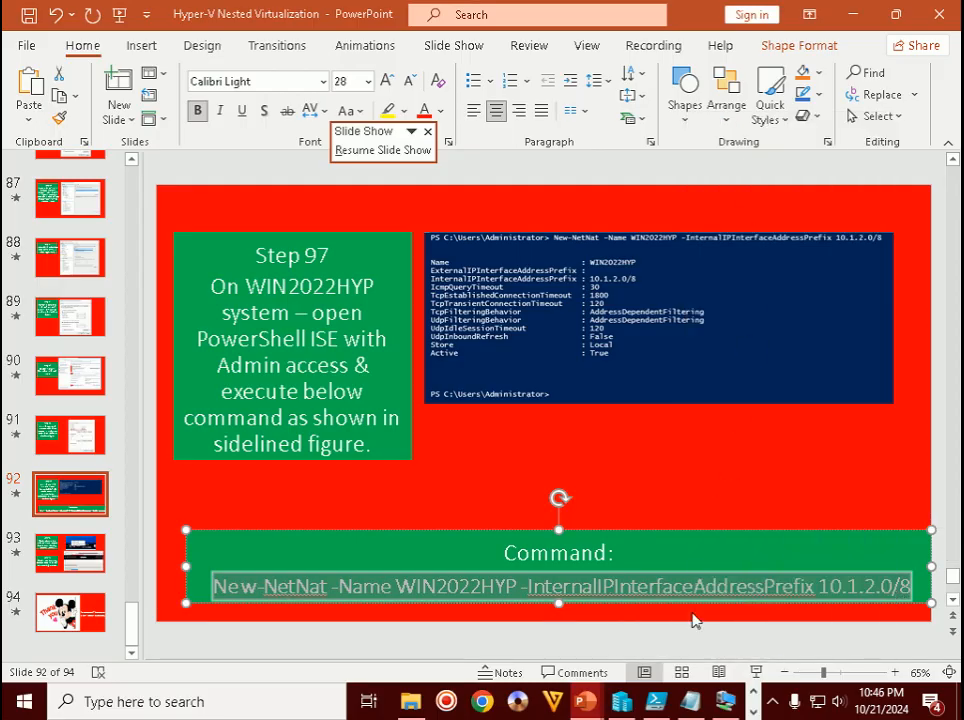
pyautogui.click(626, 704)
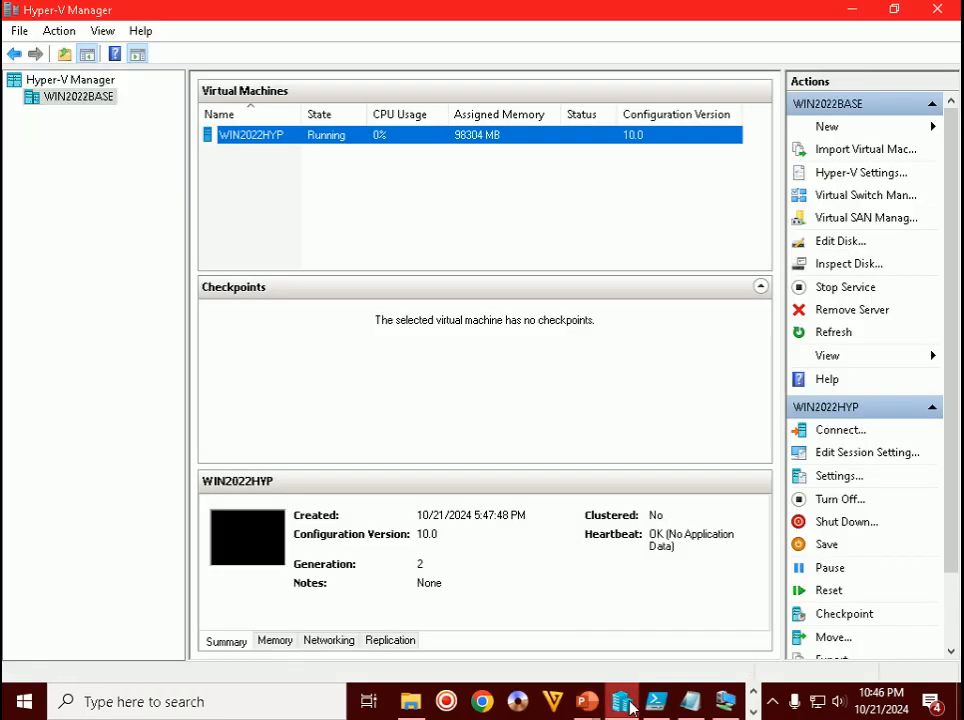
# - Bring the WIN2022HYP VM Connection full screen, then hide WIN10CL and Hyper-V Manager to reveal PowerShell ISE
pyautogui.moveTo(725, 704)
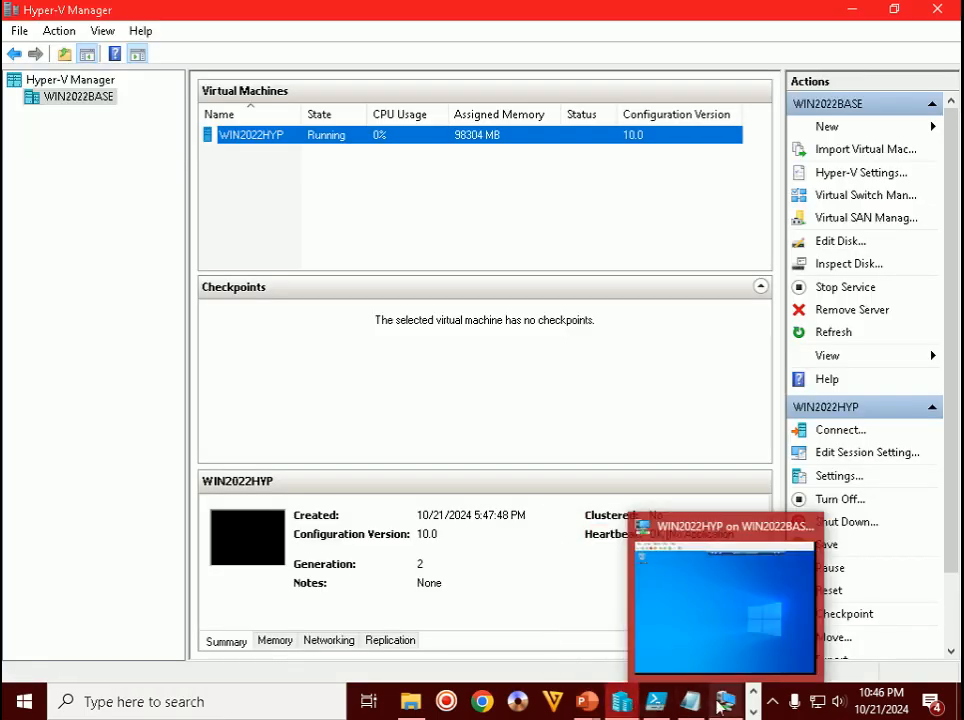
pyautogui.click(726, 622)
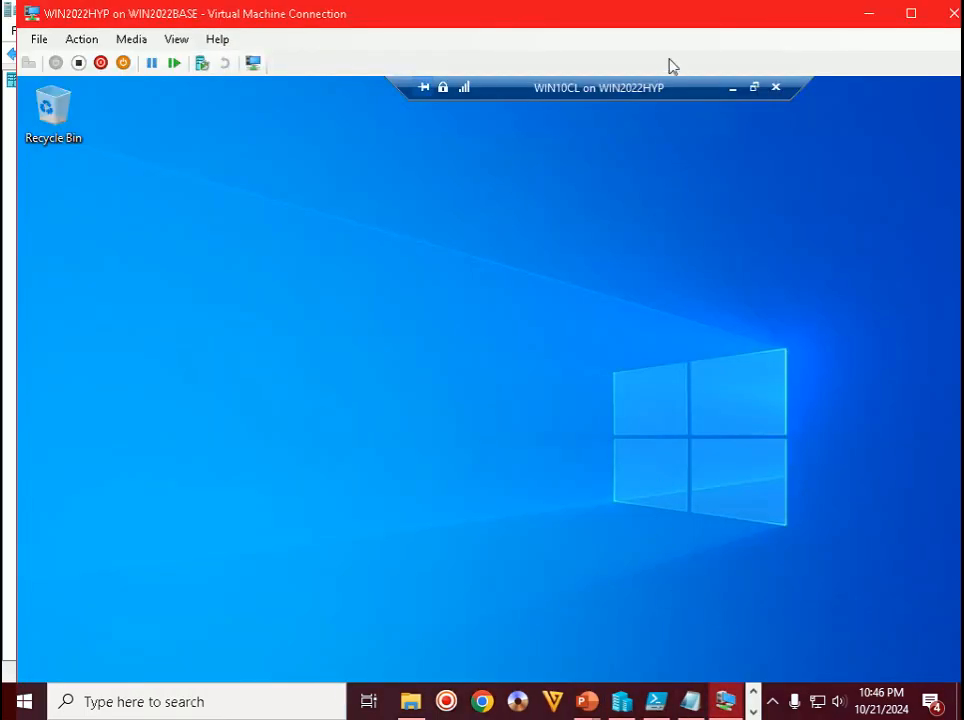
pyautogui.doubleClick(515, 14)
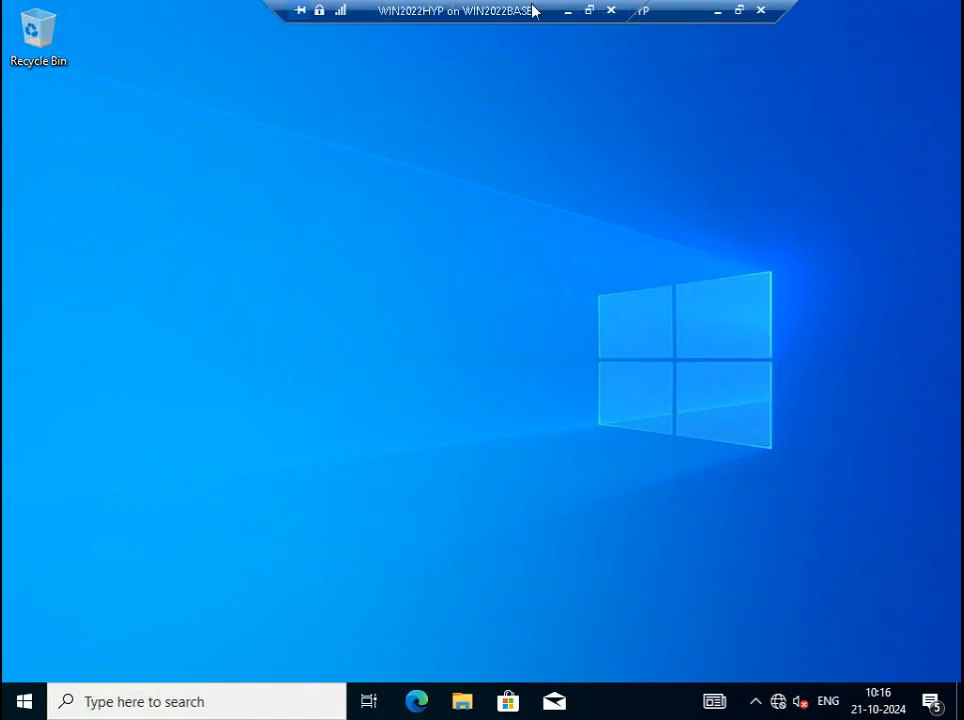
pyautogui.click(718, 11)
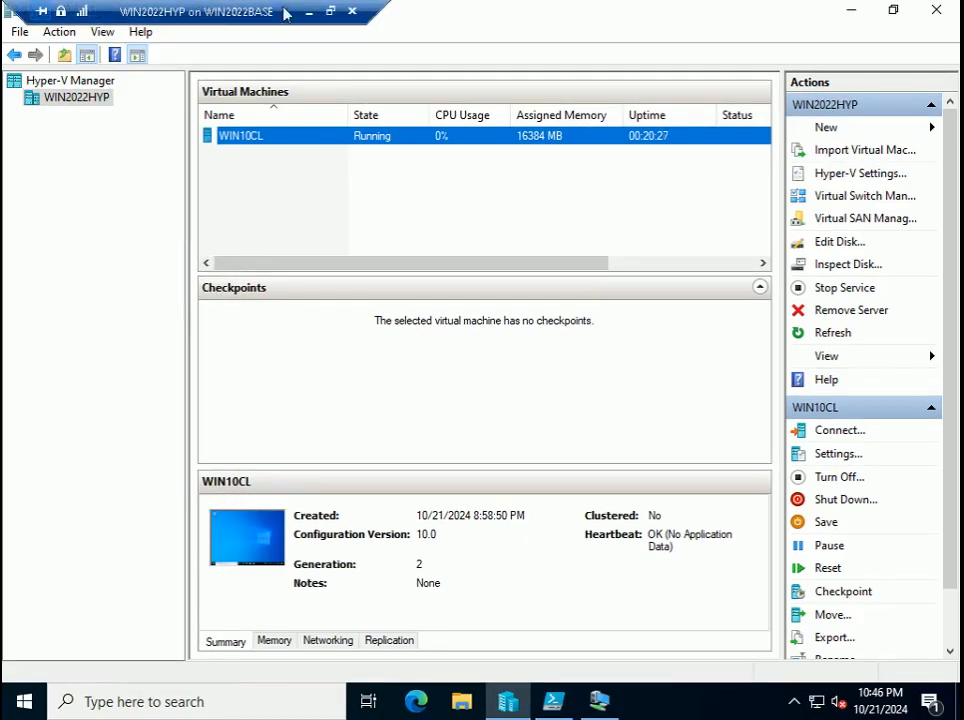
pyautogui.moveTo(217, 10); pyautogui.dragTo(448, 11)
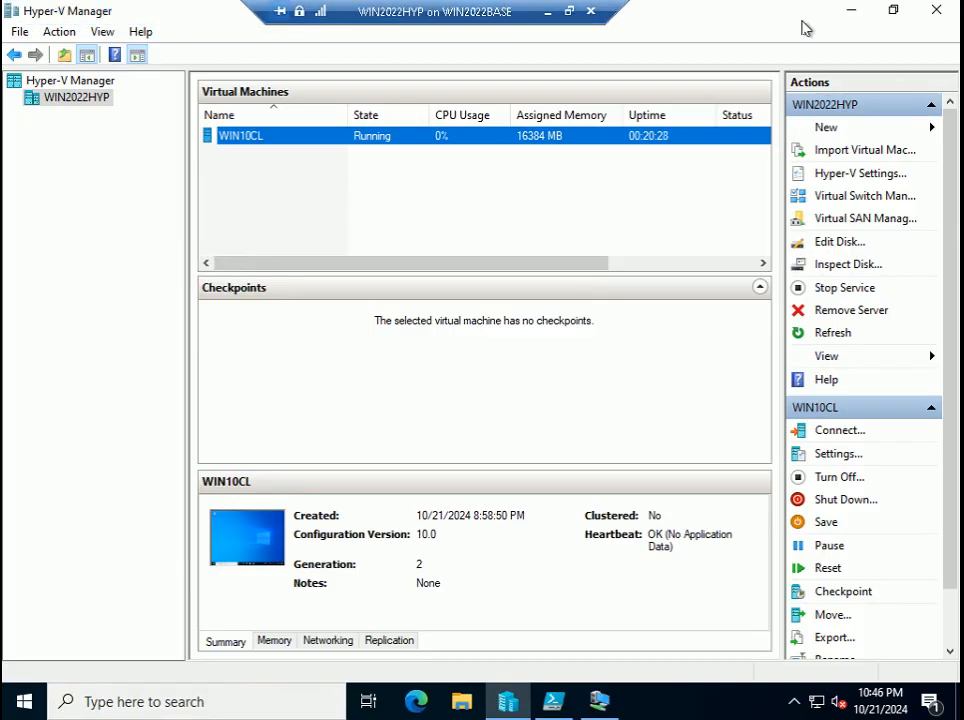
pyautogui.click(847, 11)
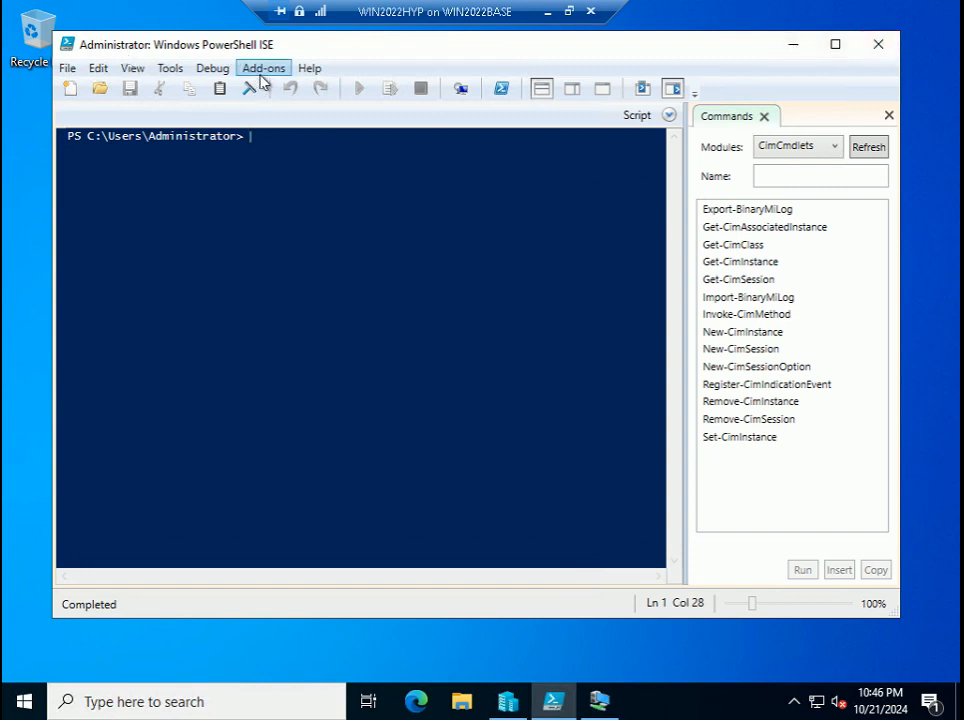
# - Paste the New-NetNat -Name WIN2022HYP -InternalIPInterfaceAddressPrefix 10.1.2.0/8 command at the ISE prompt
pyautogui.moveTo(366, 56); pyautogui.dragTo(369, 123)
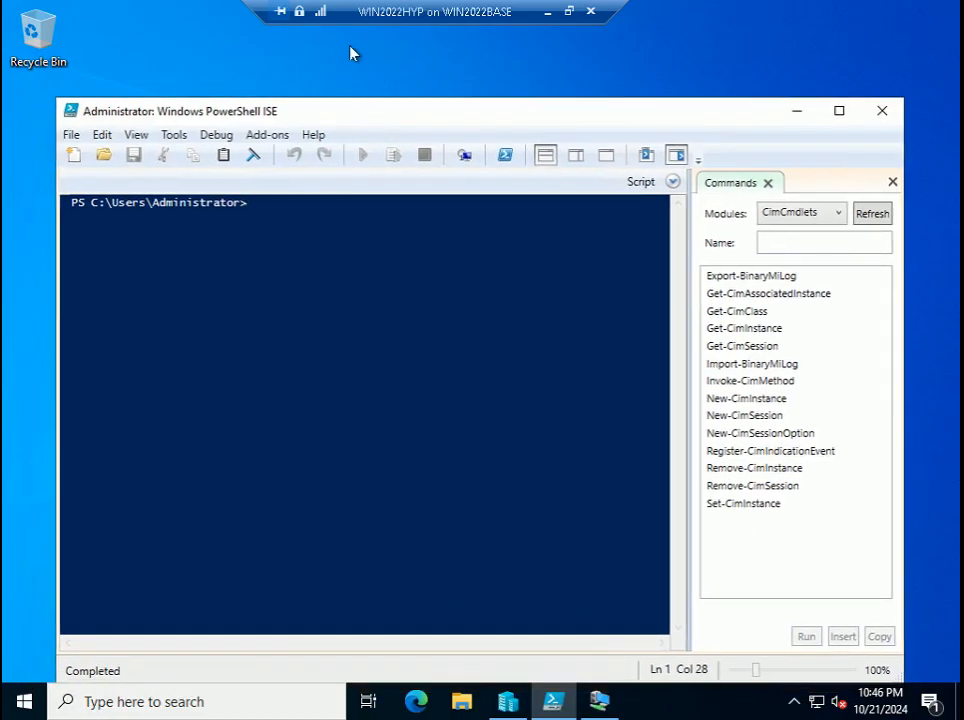
pyautogui.rightClick(295, 213)
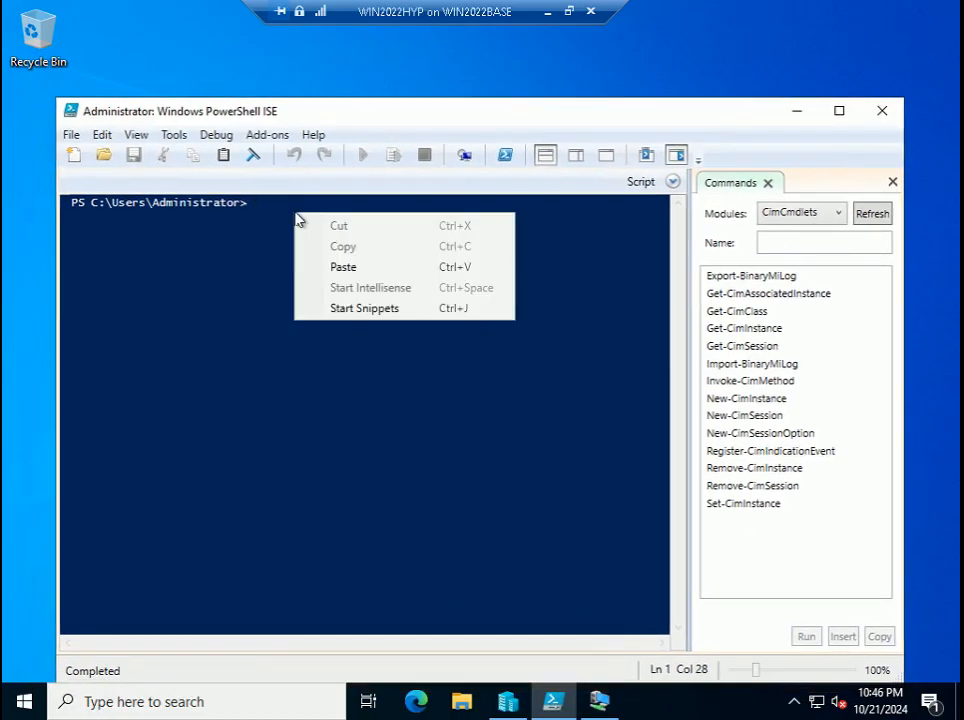
pyautogui.click(340, 267)
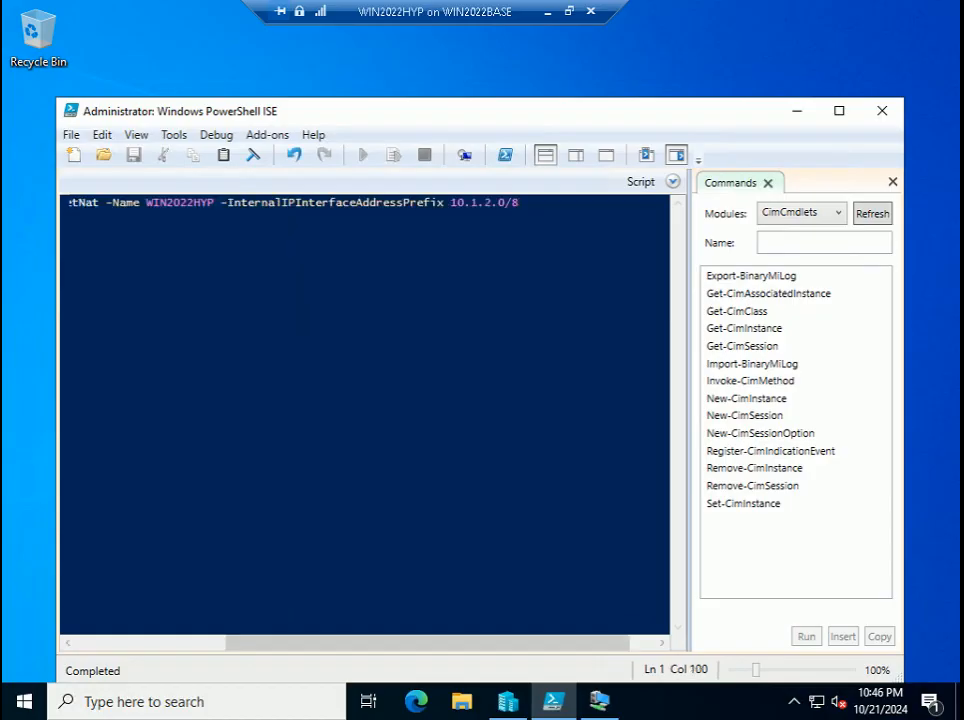
# - Maximize PowerShell ISE and widen the console so the full New-NetNat line is visible
pyautogui.moveTo(495, 642); pyautogui.dragTo(335, 642)
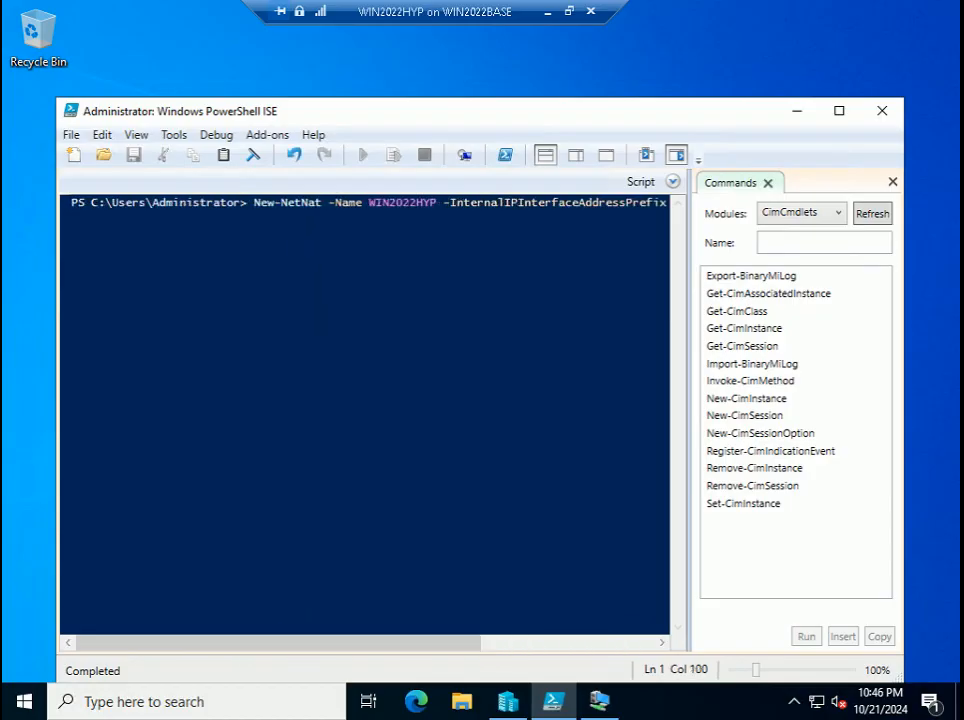
pyautogui.click(839, 111)
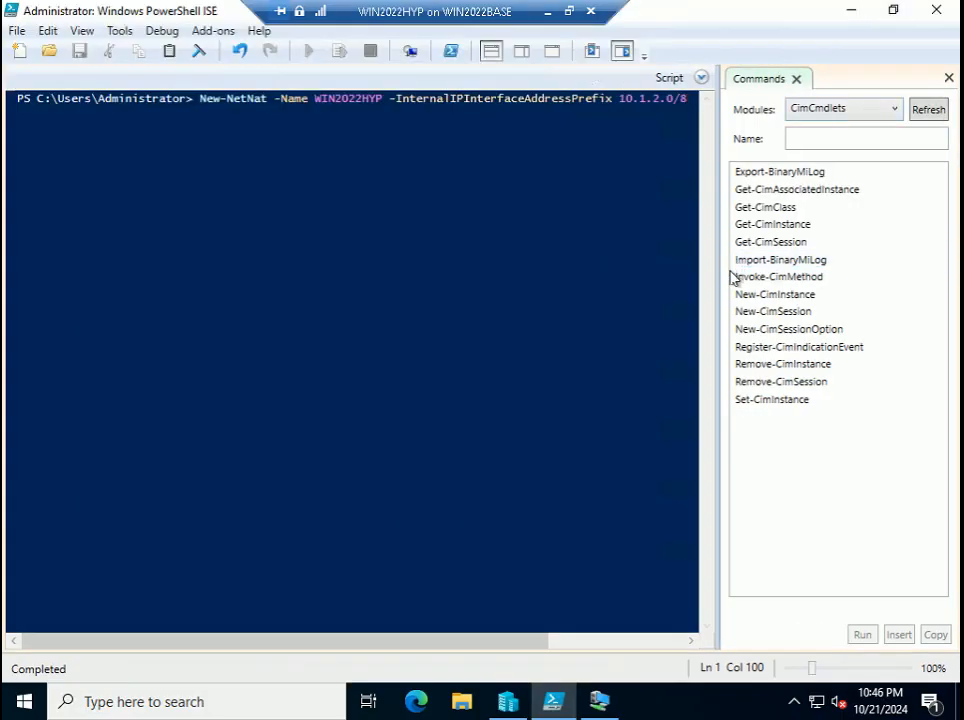
pyautogui.moveTo(718, 289); pyautogui.dragTo(828, 289)
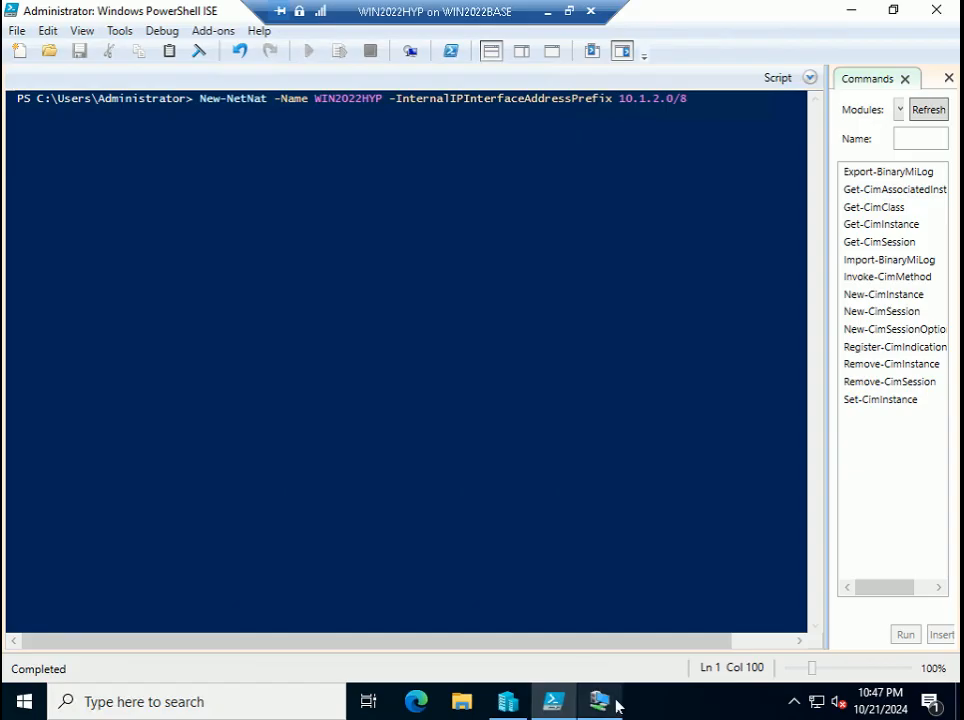
# - After a quick look at WIN10CL, run New-NetNat to create the WIN2022HYP NAT for 10.1.2.0/8
pyautogui.moveTo(615, 703)
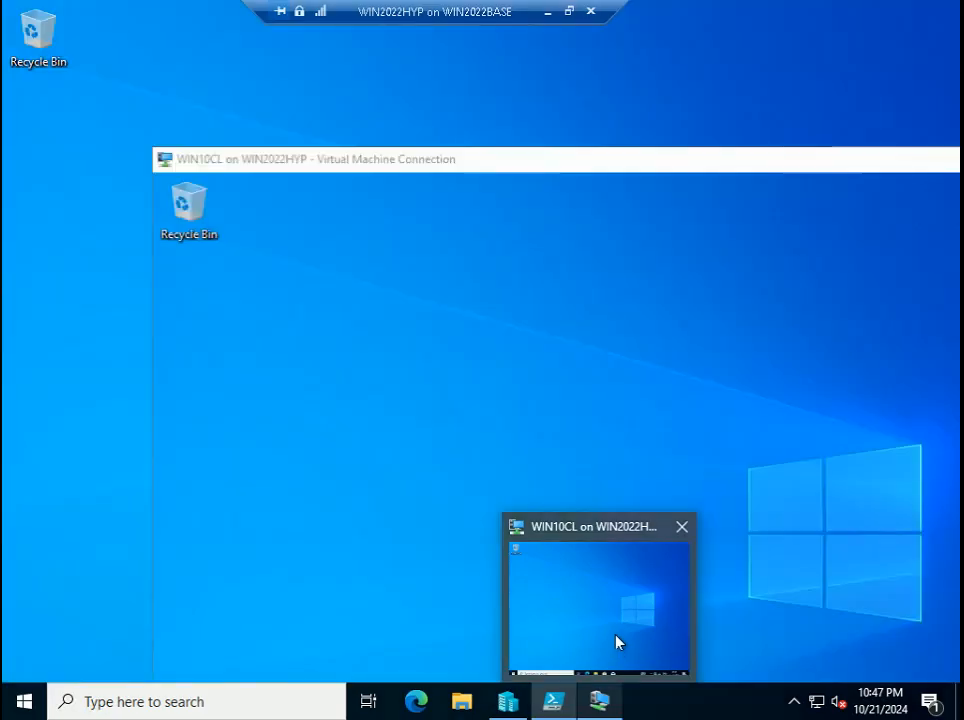
pyautogui.click(615, 641)
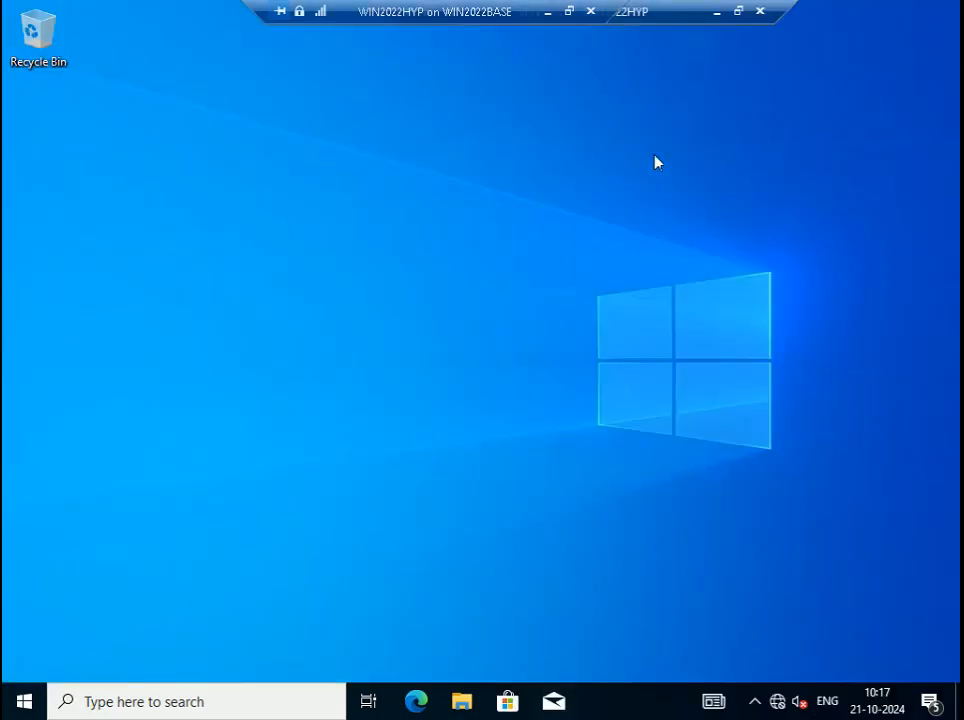
pyautogui.click(717, 12)
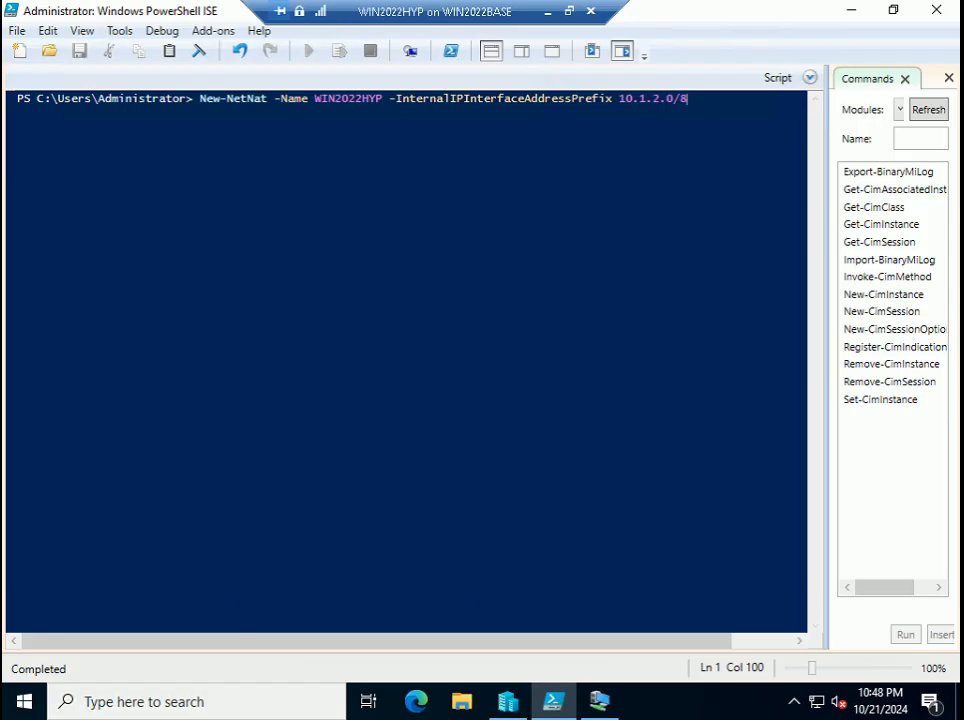
pyautogui.press('Return')
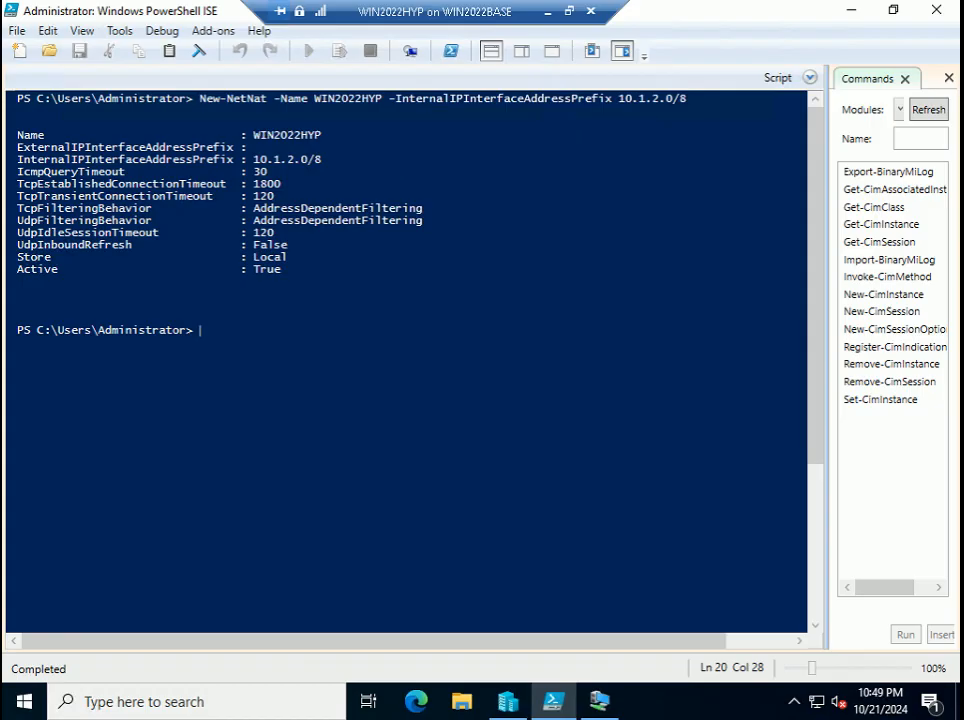
pyautogui.click(569, 11)
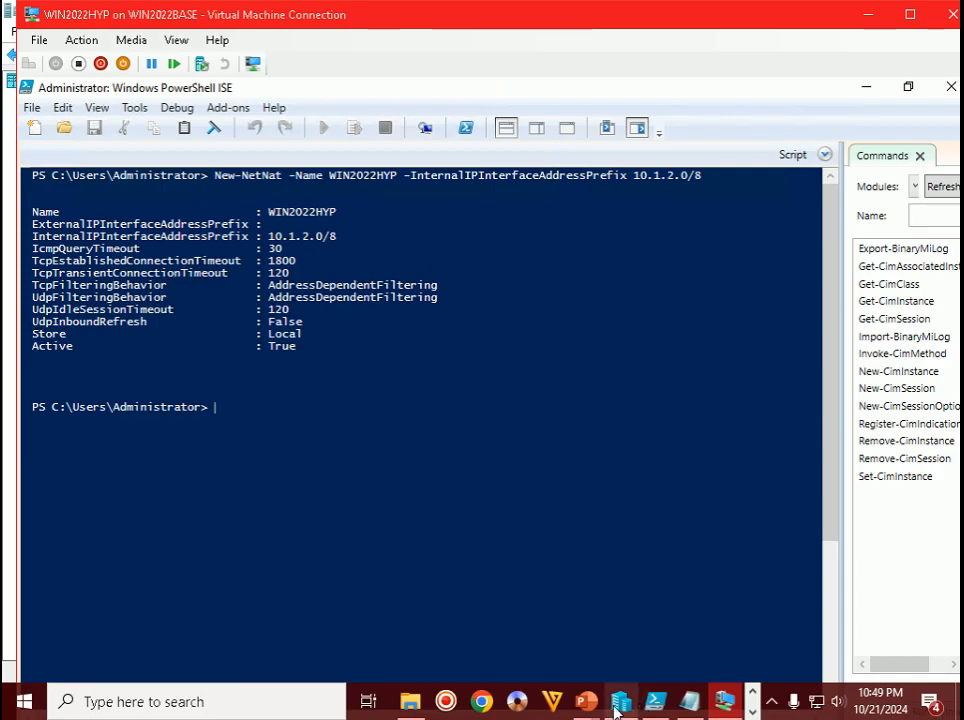
# - Advance the PowerPoint slide show to Step 98, then switch back to the WIN2022HYP window
pyautogui.moveTo(586, 702)
pyautogui.click(680, 640)
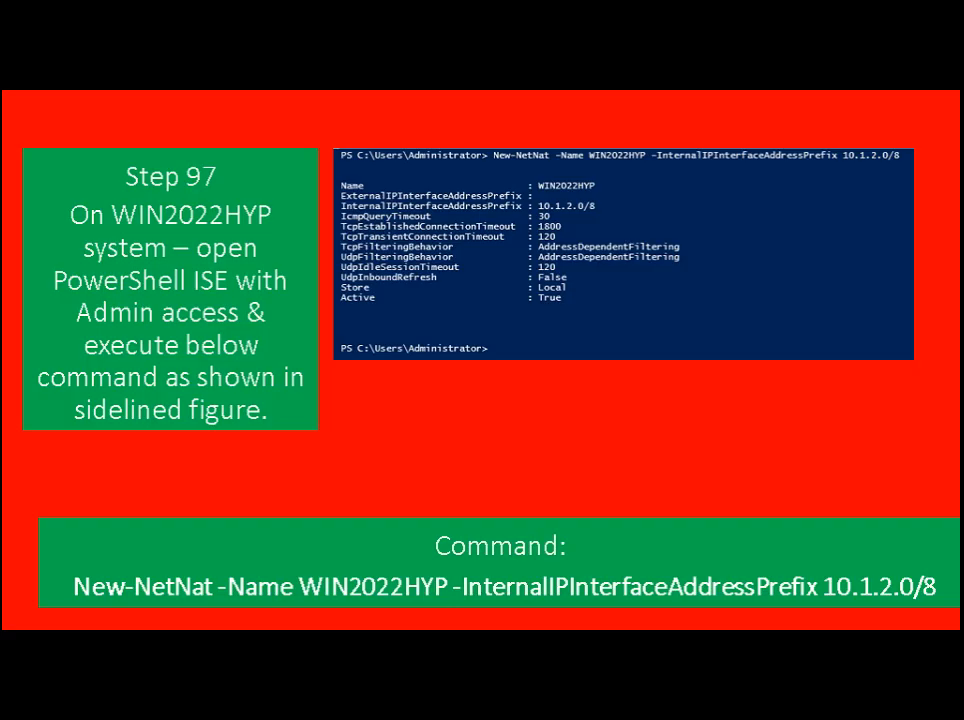
pyautogui.press('Right')
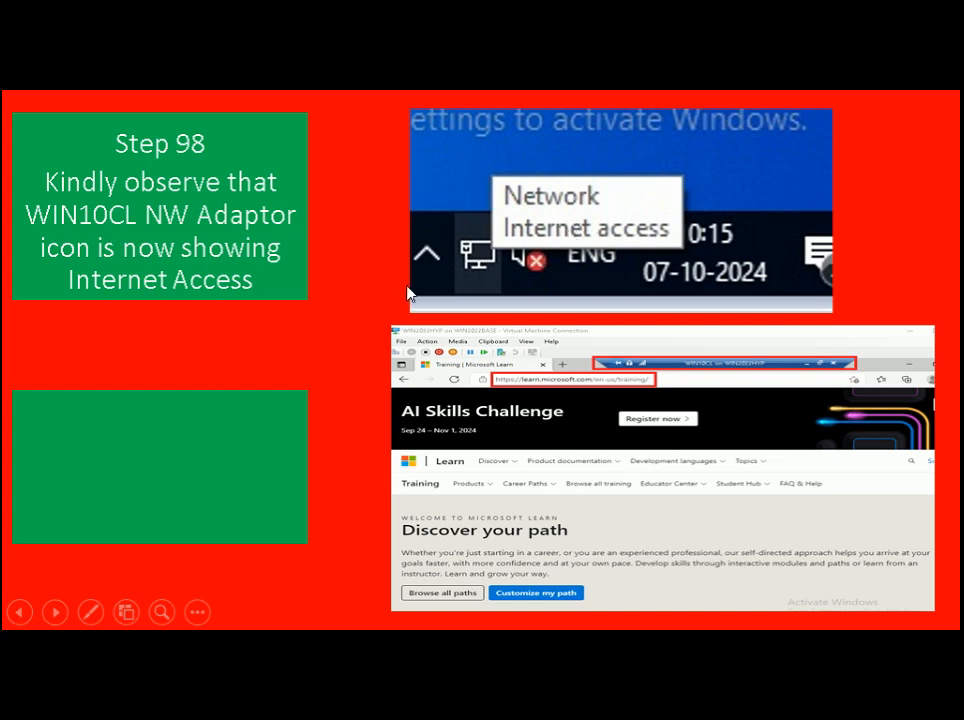
pyautogui.hotkey('alt', 'Tab')
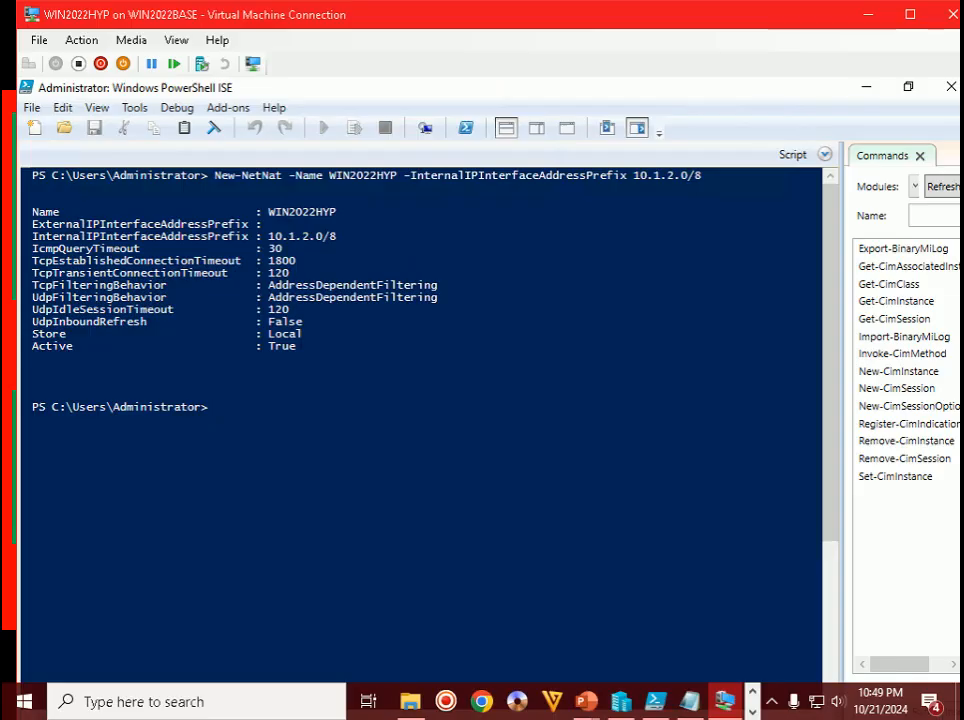
# - Minimize PowerShell ISE, open the WIN10CL session, reposition it and make it full screen
pyautogui.doubleClick(602, 16)
pyautogui.click(850, 10)
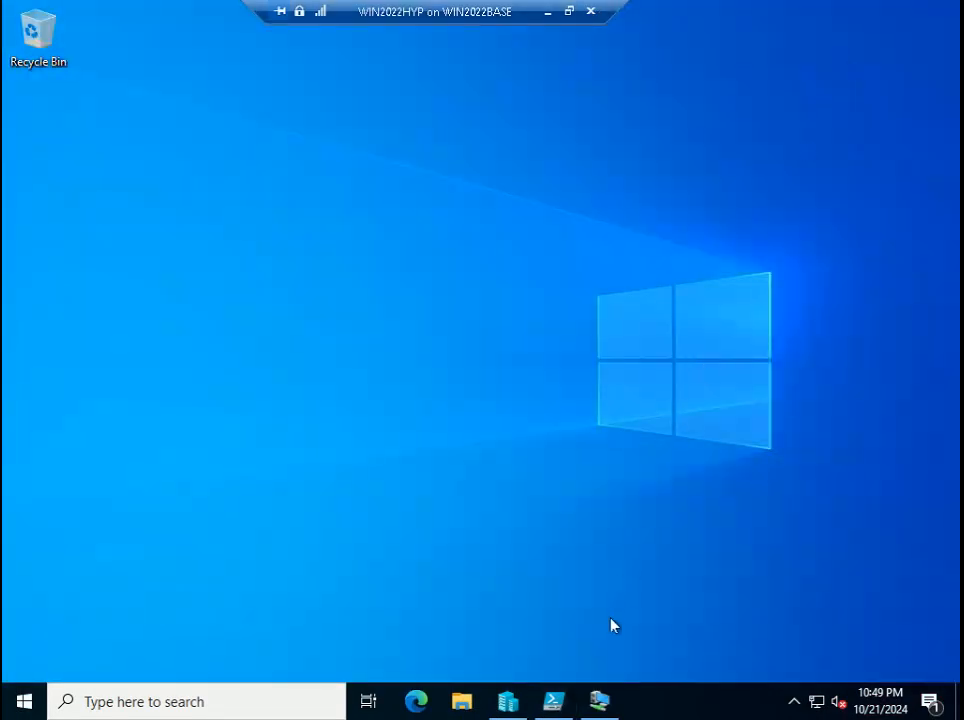
pyautogui.click(604, 710)
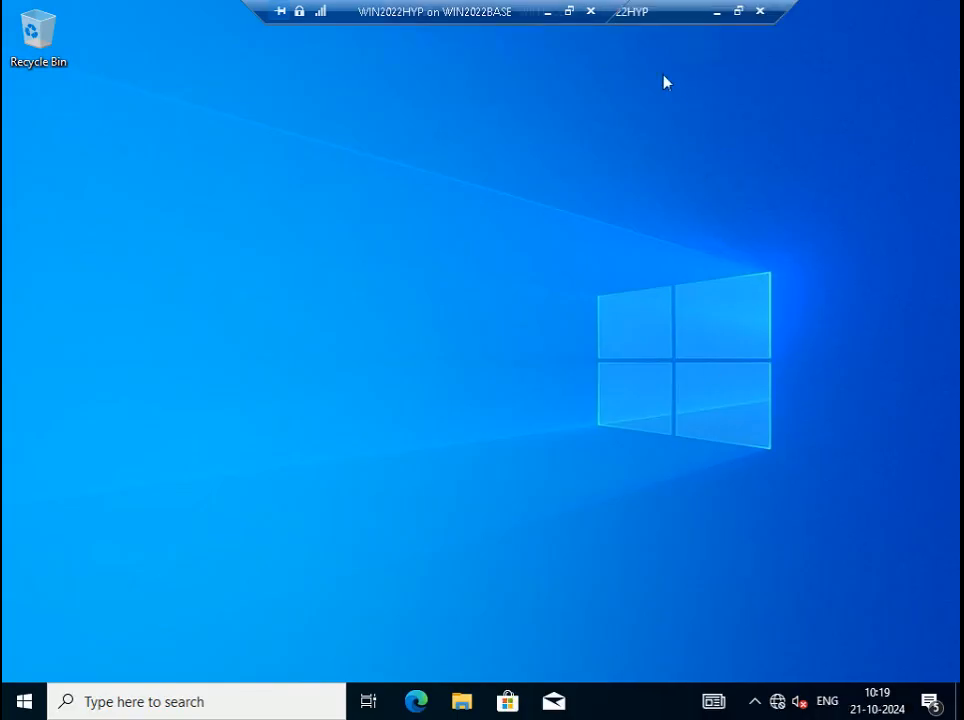
pyautogui.moveTo(483, 8); pyautogui.dragTo(264, 15)
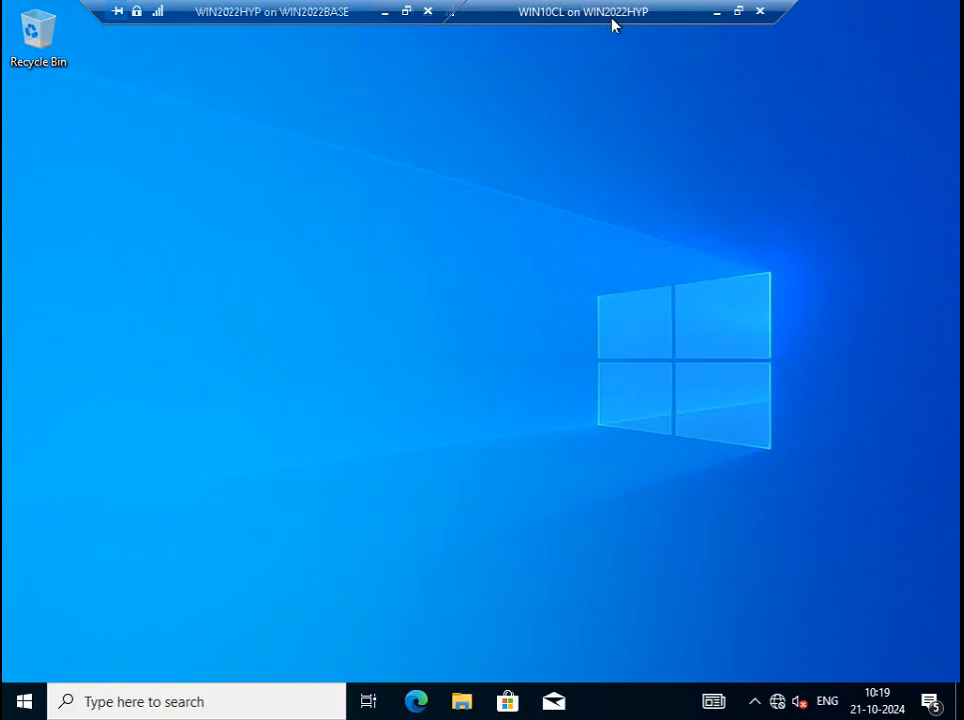
pyautogui.click(739, 13)
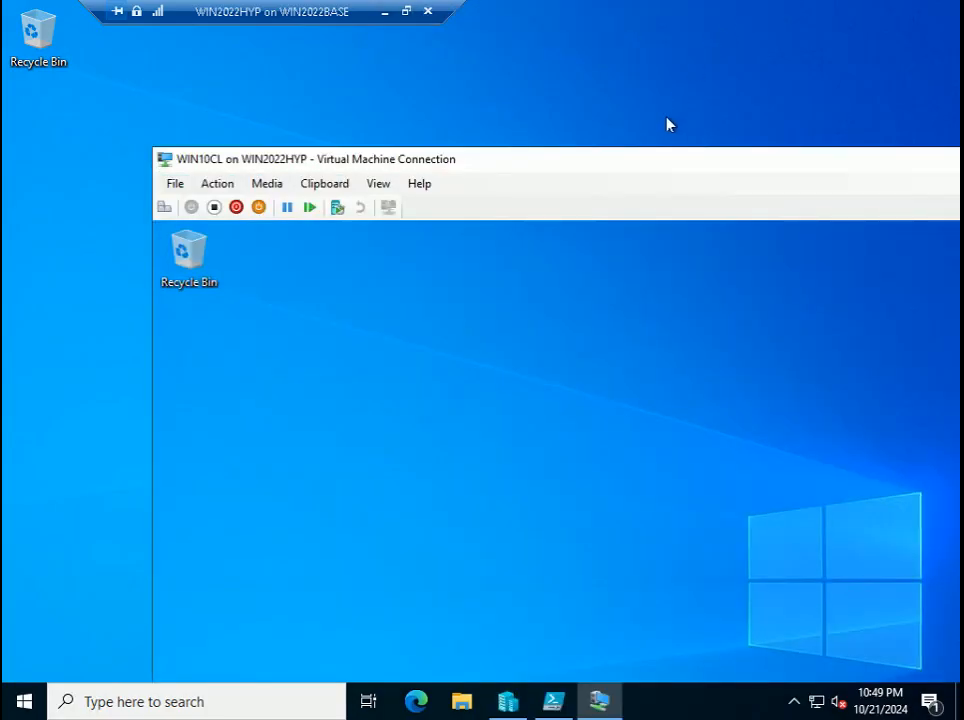
pyautogui.moveTo(652, 164); pyautogui.dragTo(529, 49)
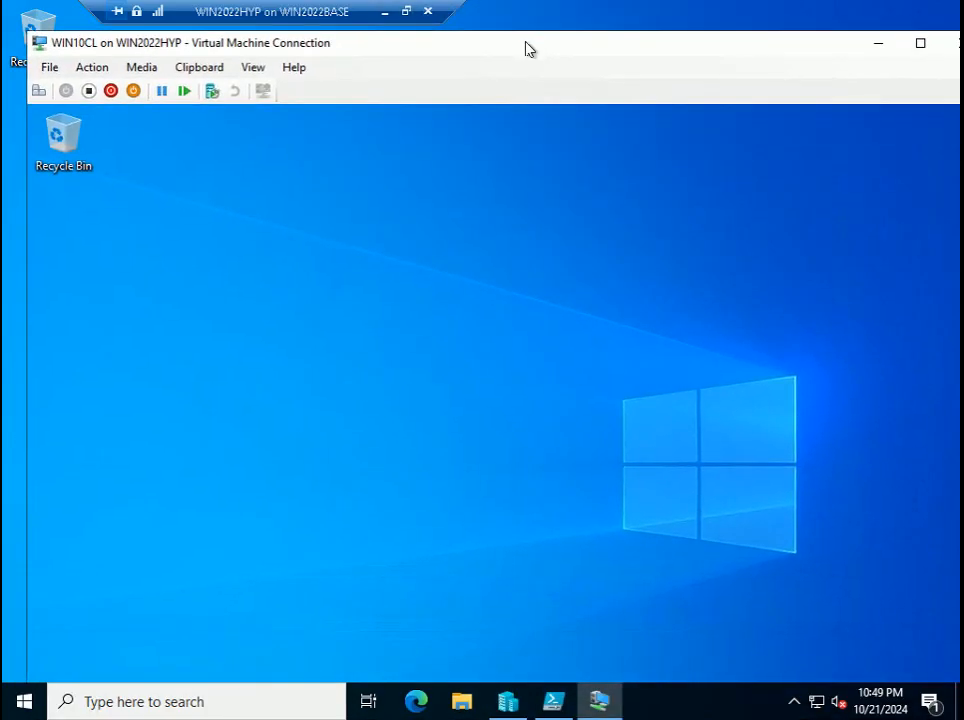
pyautogui.doubleClick(529, 49)
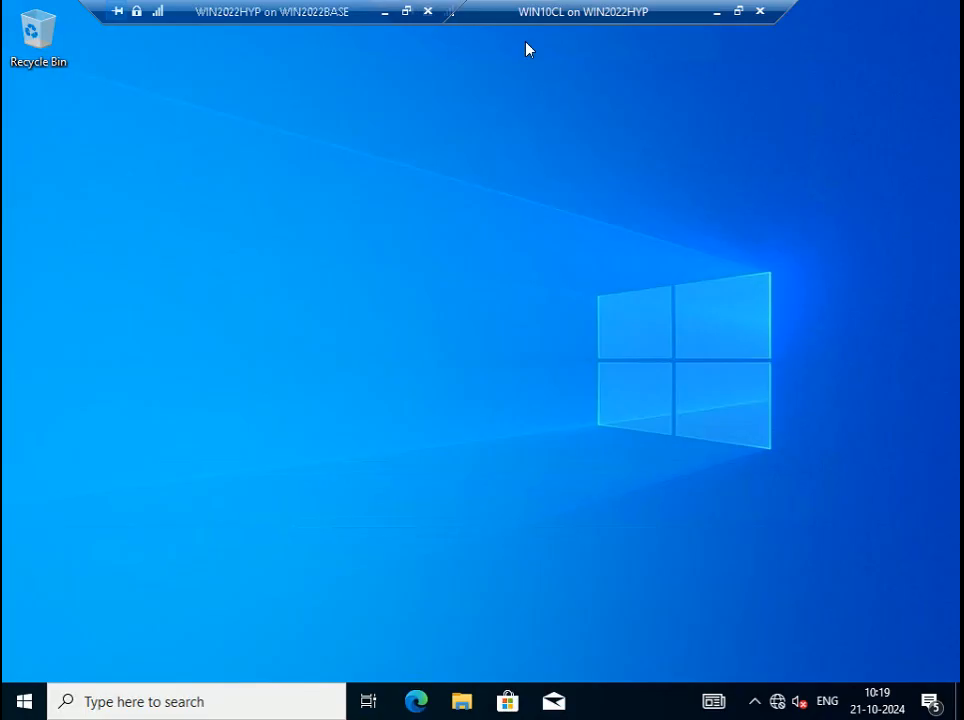
# - Check the system tray's network status, then return the WIN2022HYP session to full screen
pyautogui.click(739, 11)
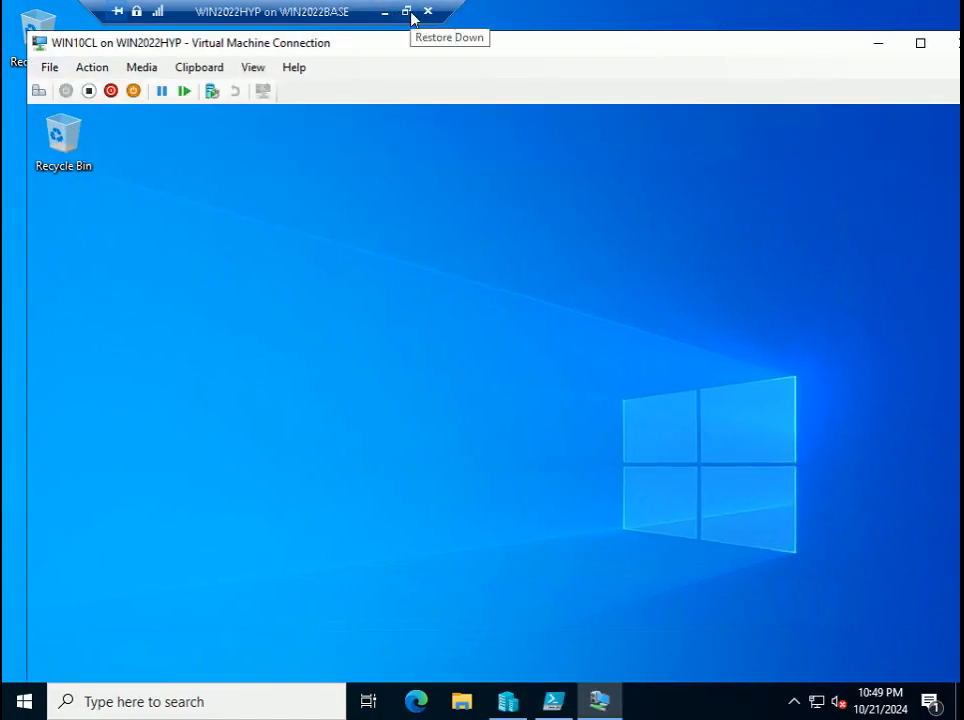
pyautogui.click(409, 14)
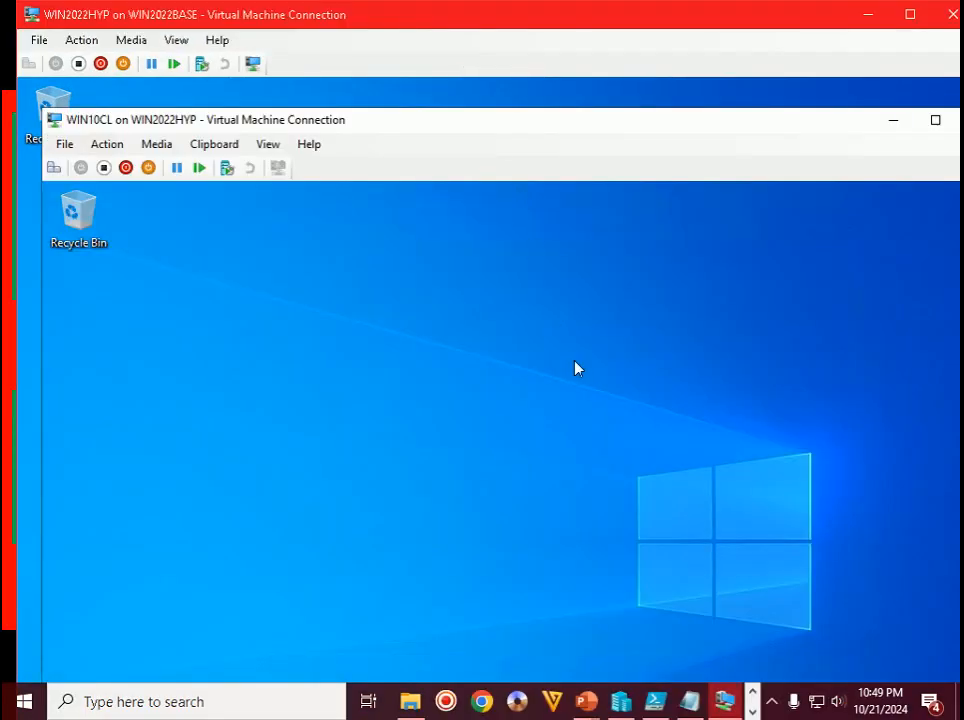
pyautogui.click(771, 701)
pyautogui.click(771, 701)
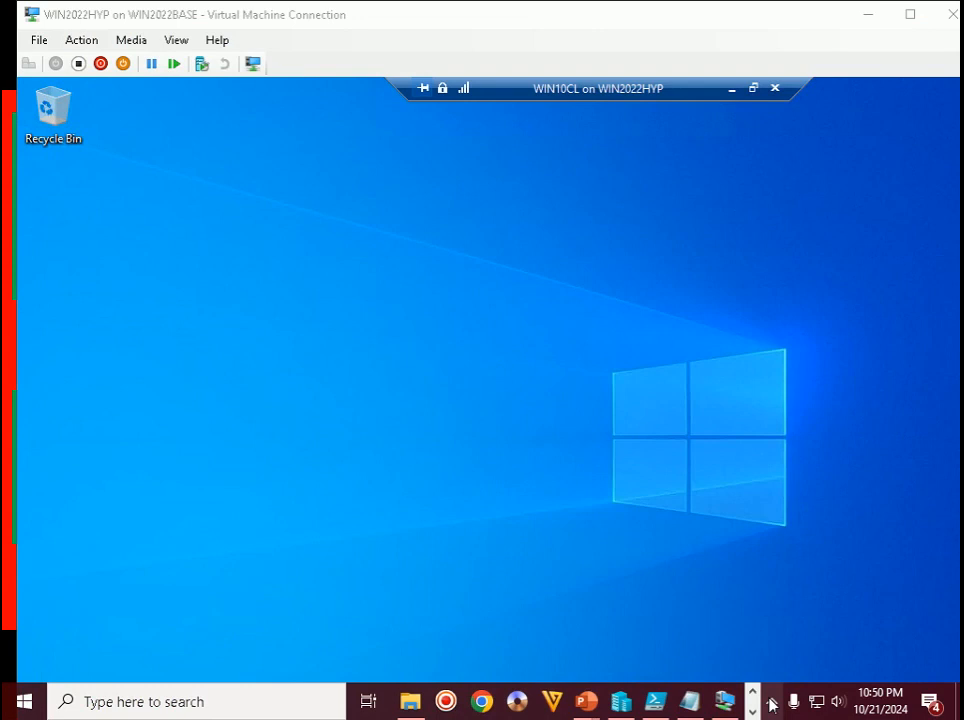
pyautogui.click(771, 705)
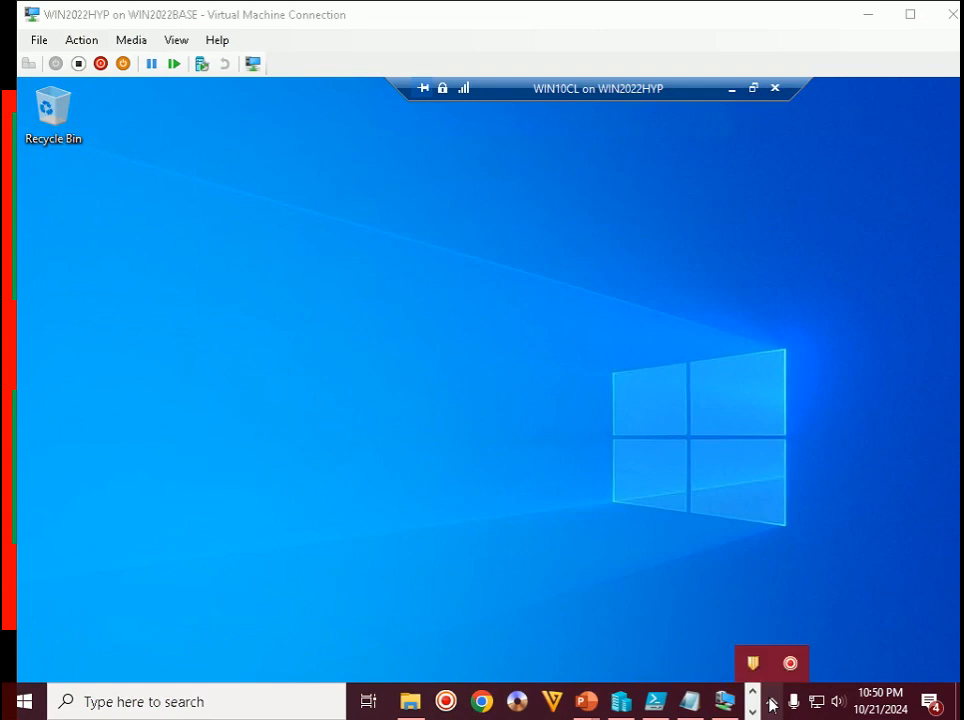
pyautogui.click(783, 527)
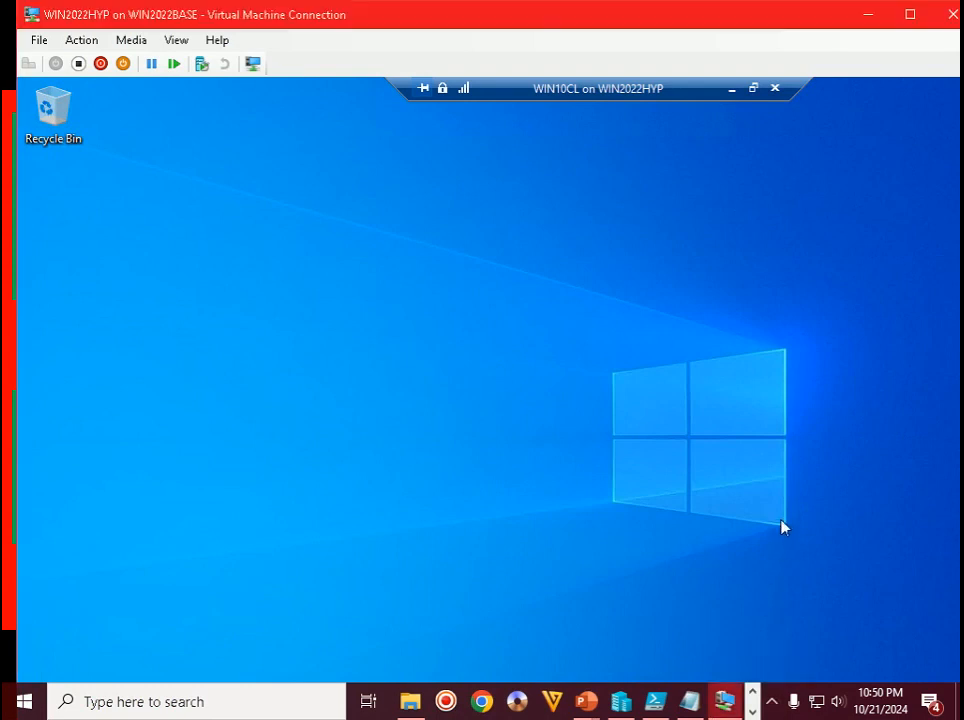
pyautogui.doubleClick(635, 22)
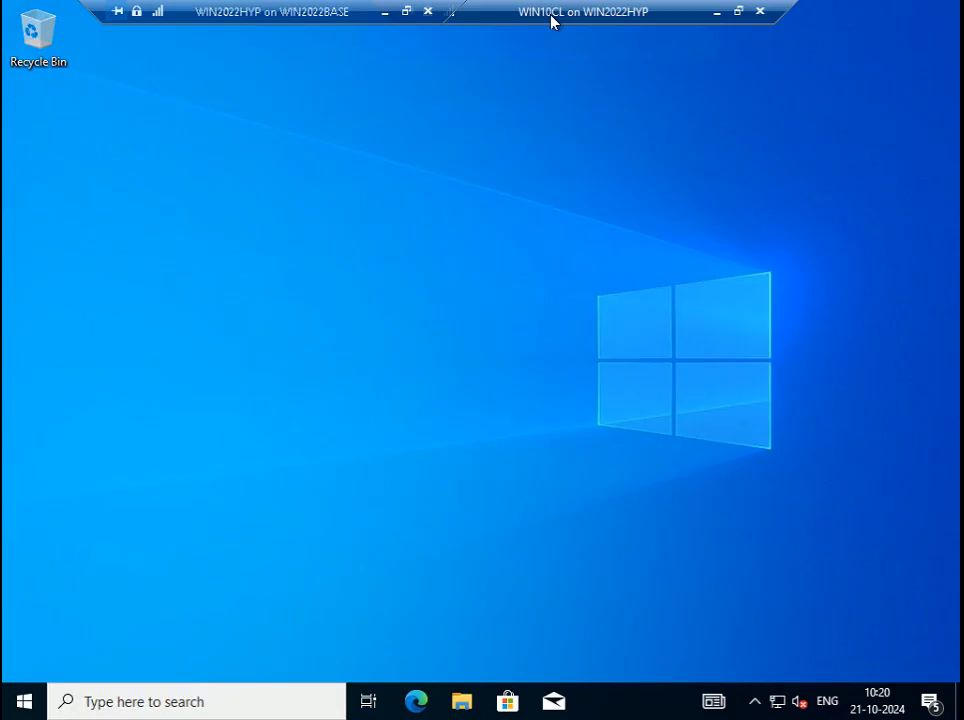
# - Open Ethernet 2's IPv4 properties to review its static IP and DNS settings
pyautogui.rightClick(776, 700)
pyautogui.click(732, 670)
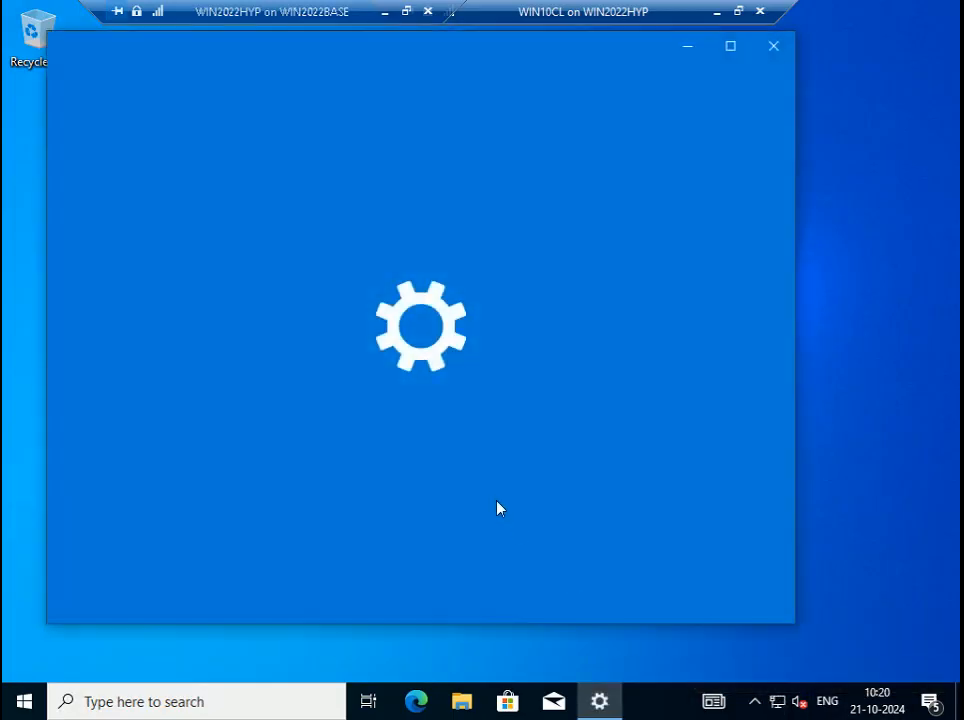
pyautogui.scroll(-4, 525, 551)
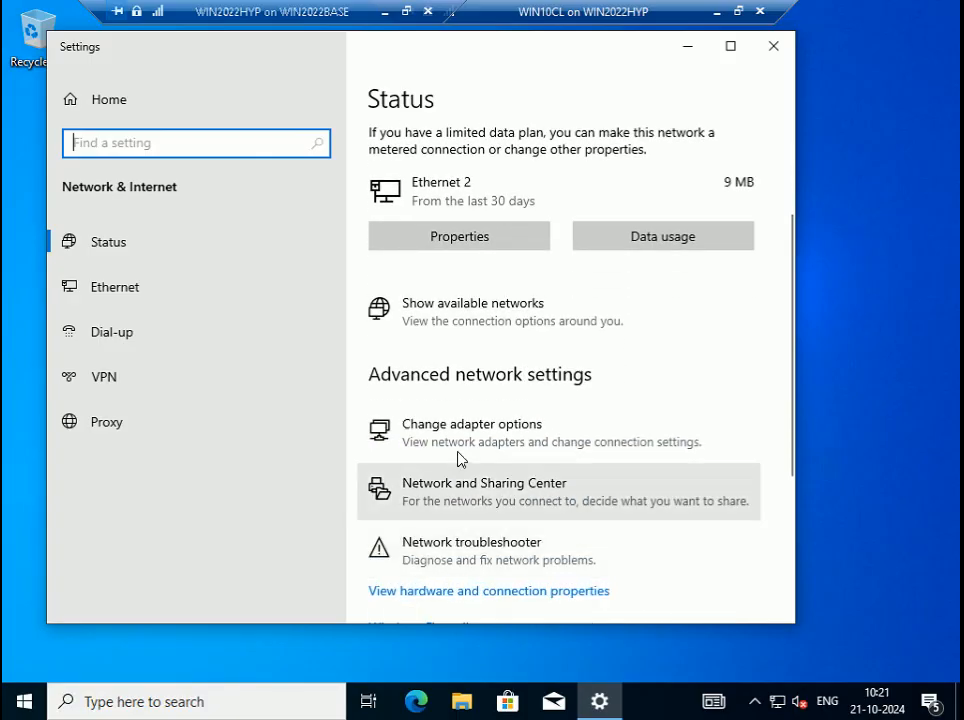
pyautogui.click(425, 443)
pyautogui.rightClick(215, 189)
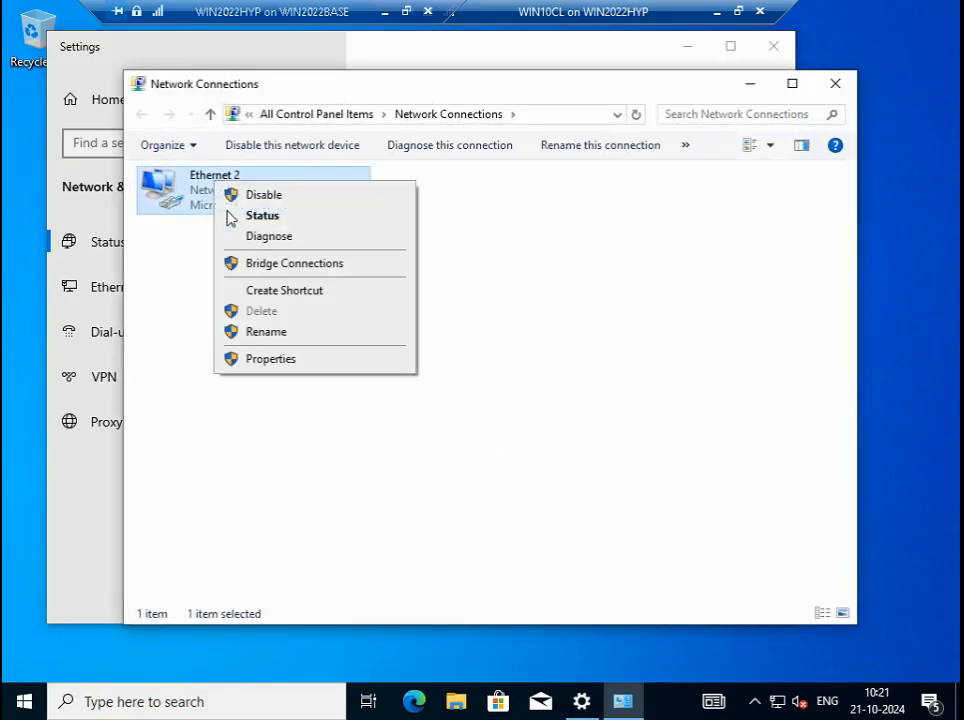
pyautogui.click(266, 360)
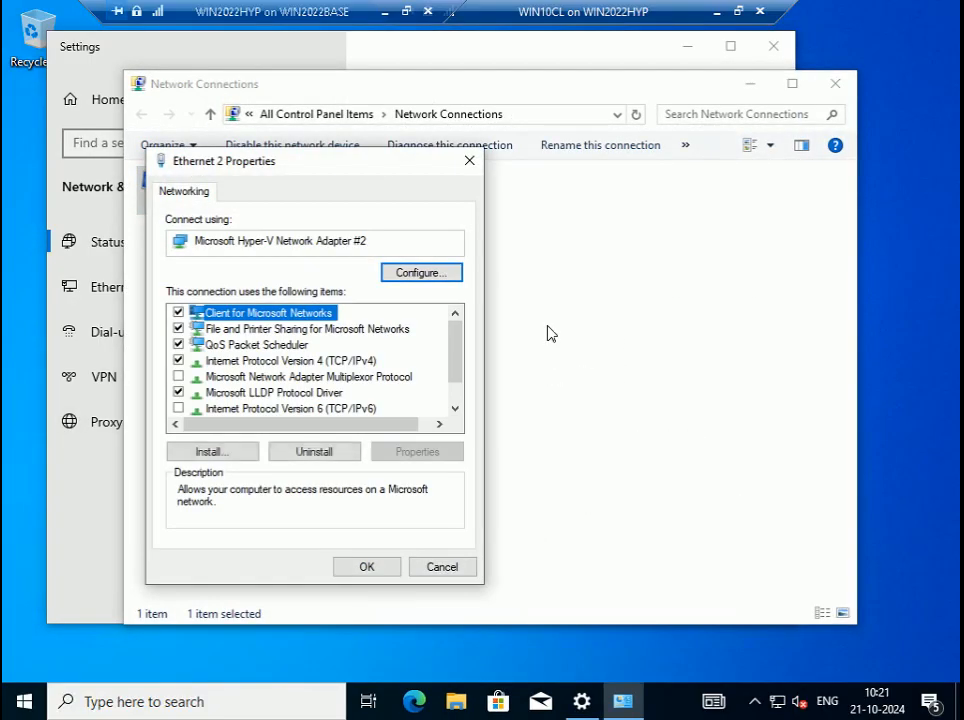
pyautogui.doubleClick(390, 360)
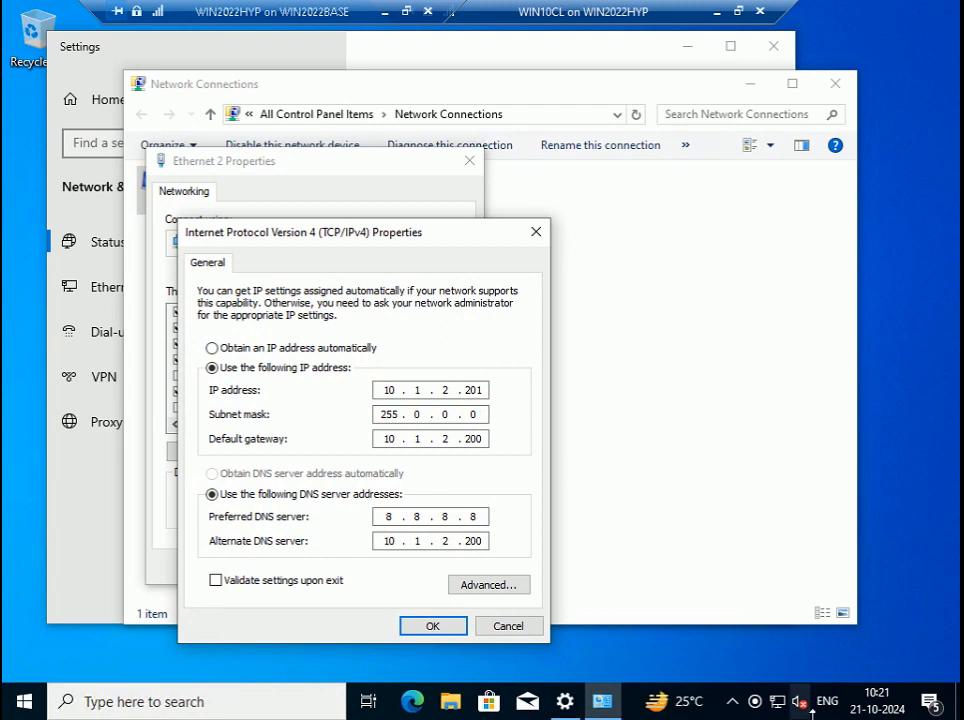
# - Cancel the IPv4 and Ethernet 2 dialogs, then close Network Connections and Settings
pyautogui.moveTo(783, 706)
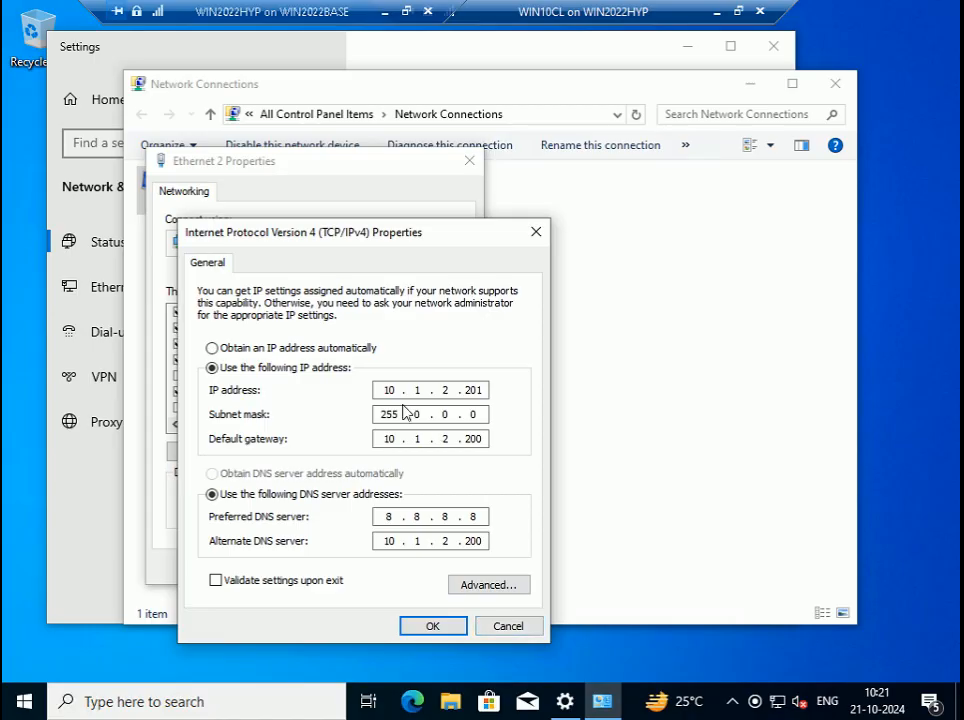
pyautogui.click(512, 626)
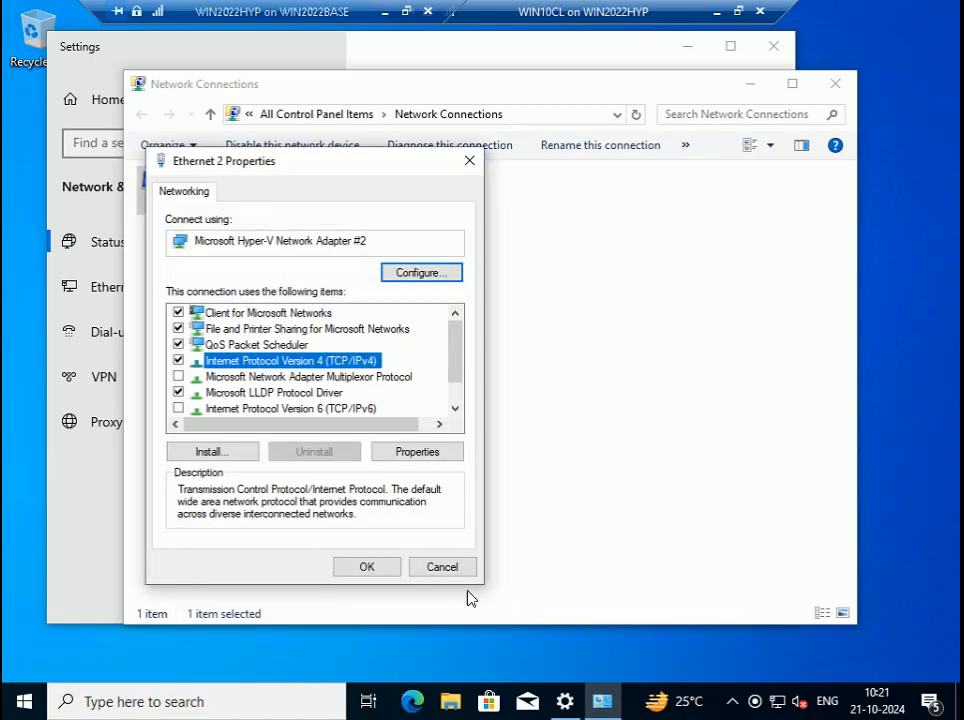
pyautogui.click(447, 568)
pyautogui.click(835, 84)
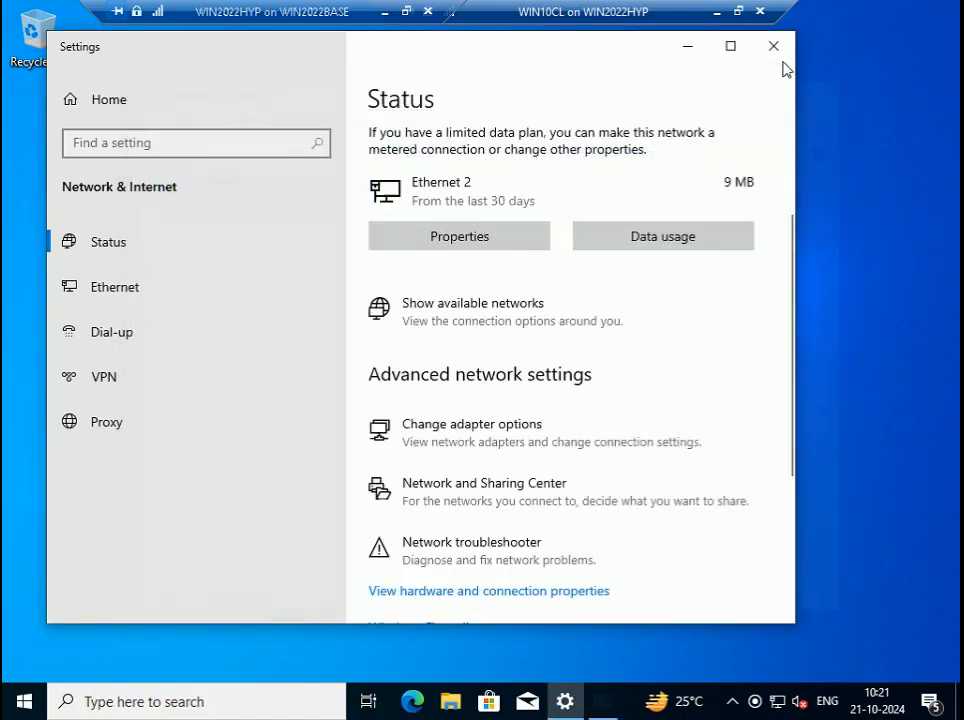
pyautogui.click(775, 46)
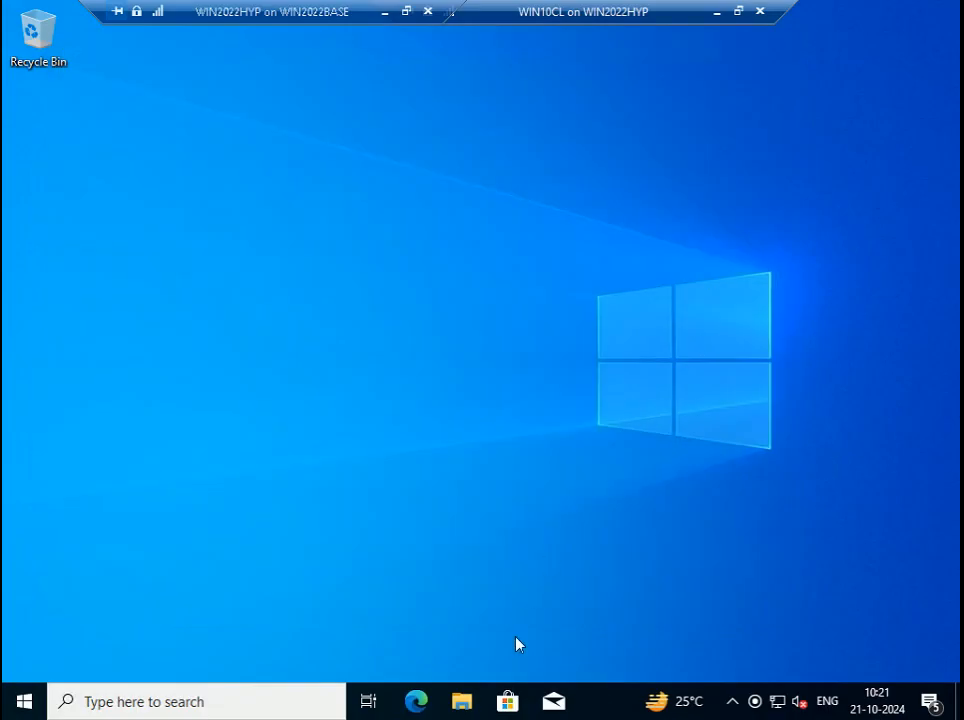
# - Launch Edge and load google.com, declining the switch-to-Chrome suggestion
pyautogui.click(420, 704)
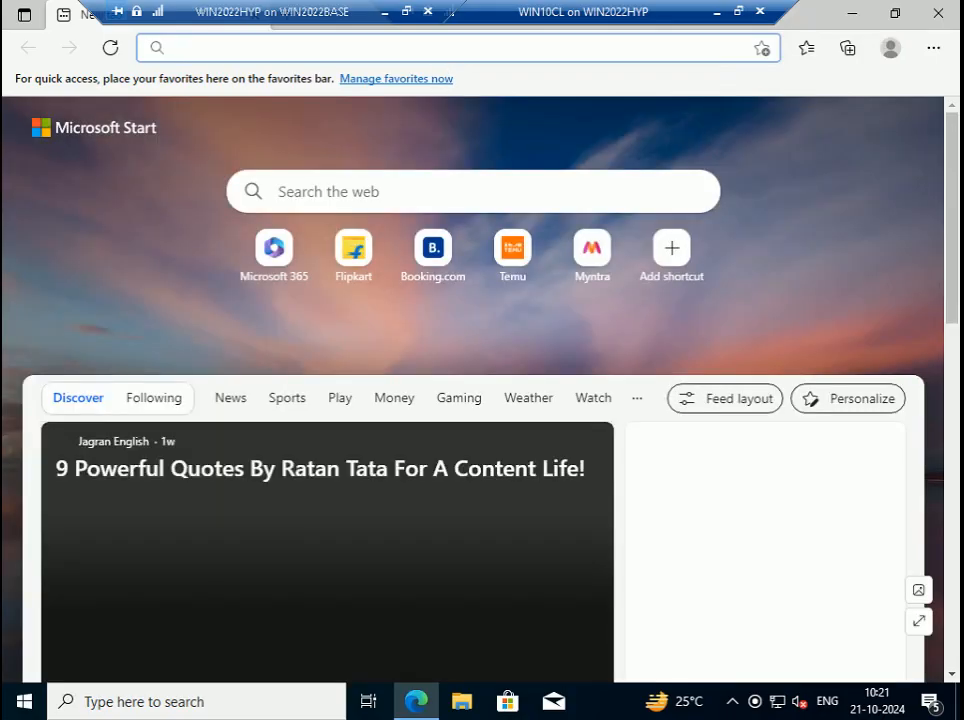
pyautogui.scroll(-2, 420, 463)
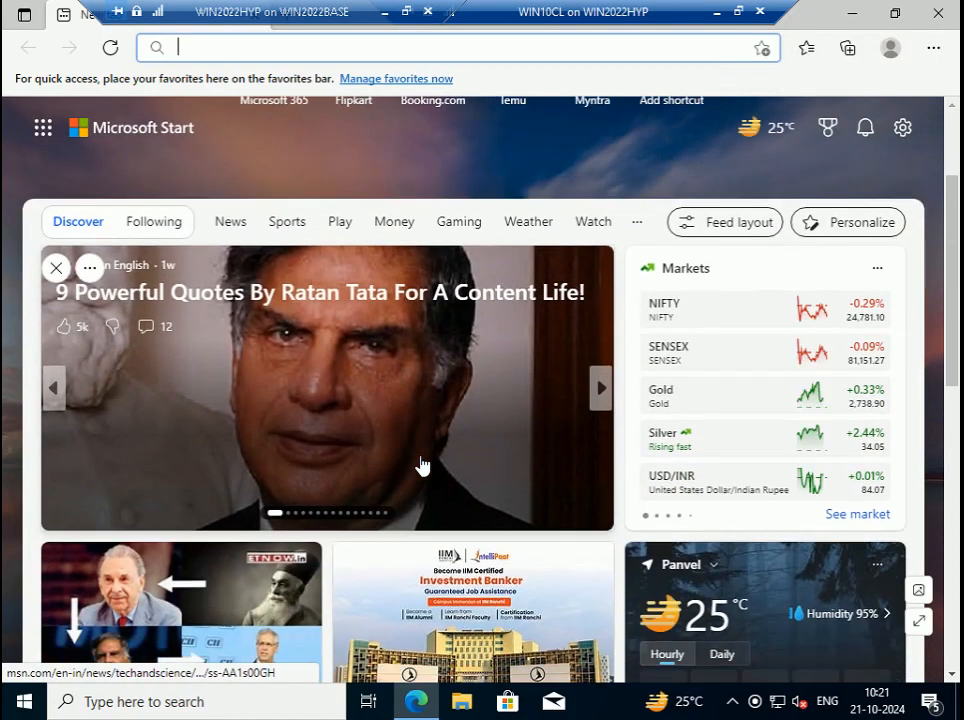
pyautogui.scroll(2, 409, 338)
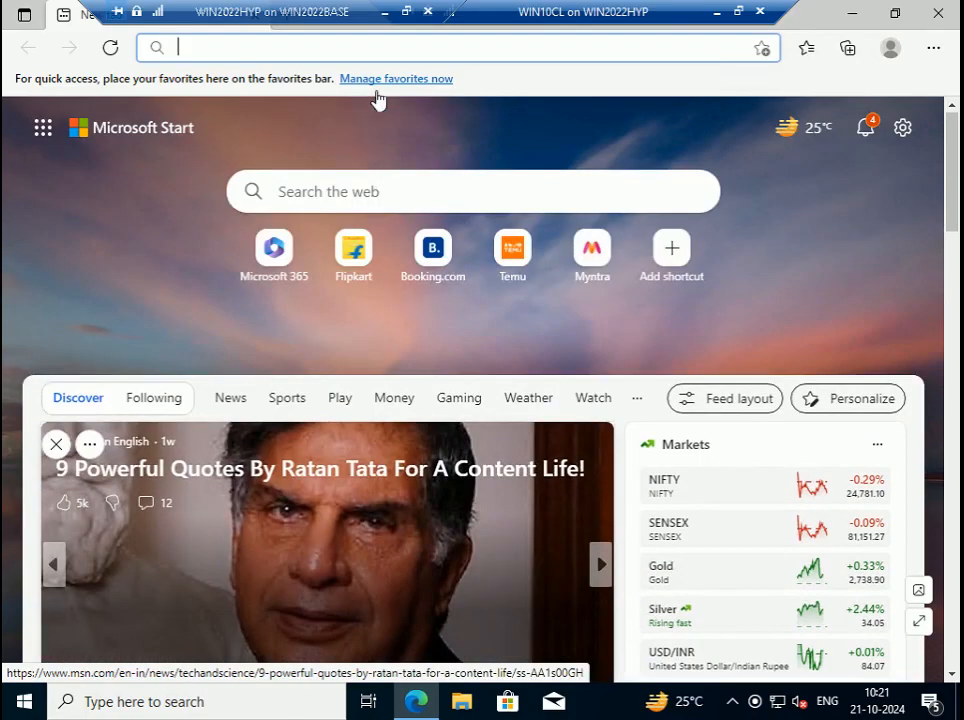
pyautogui.write('google')
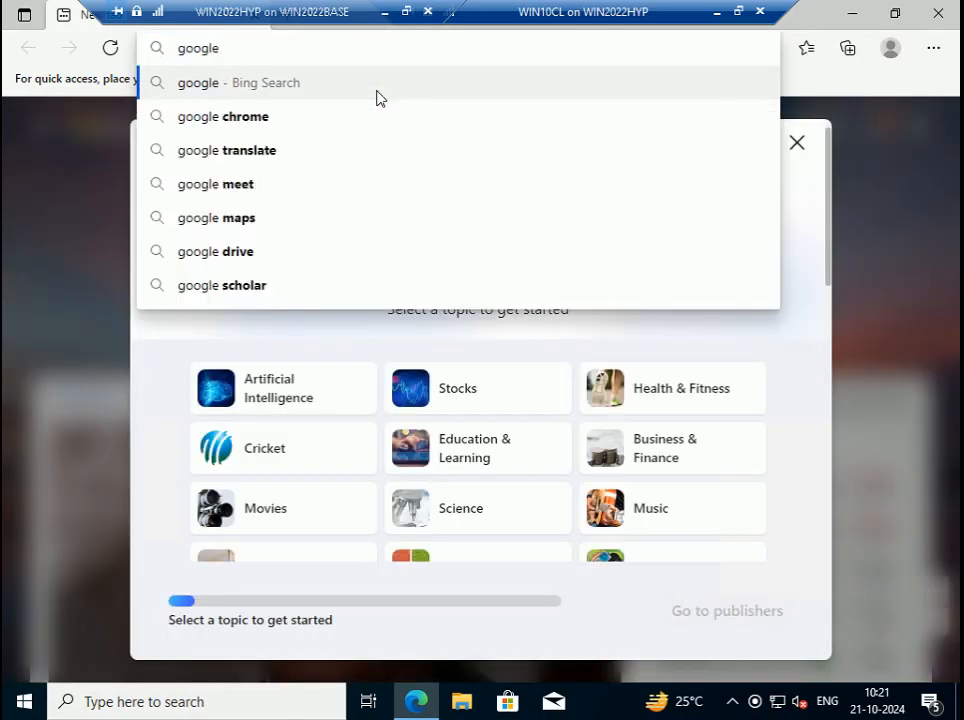
pyautogui.write('.com')
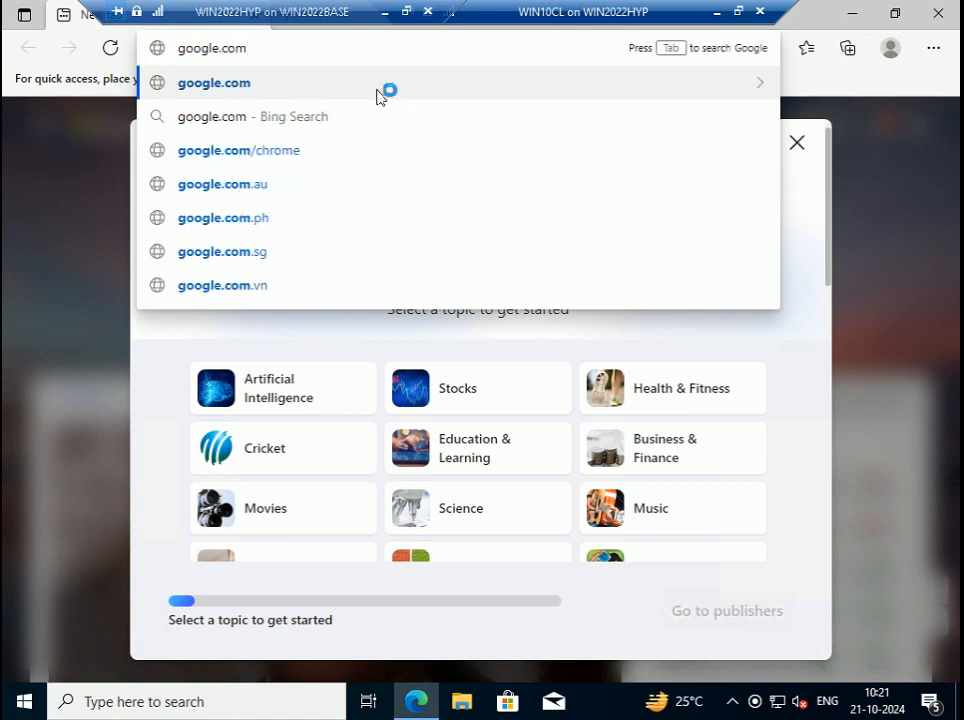
pyautogui.press('Return')
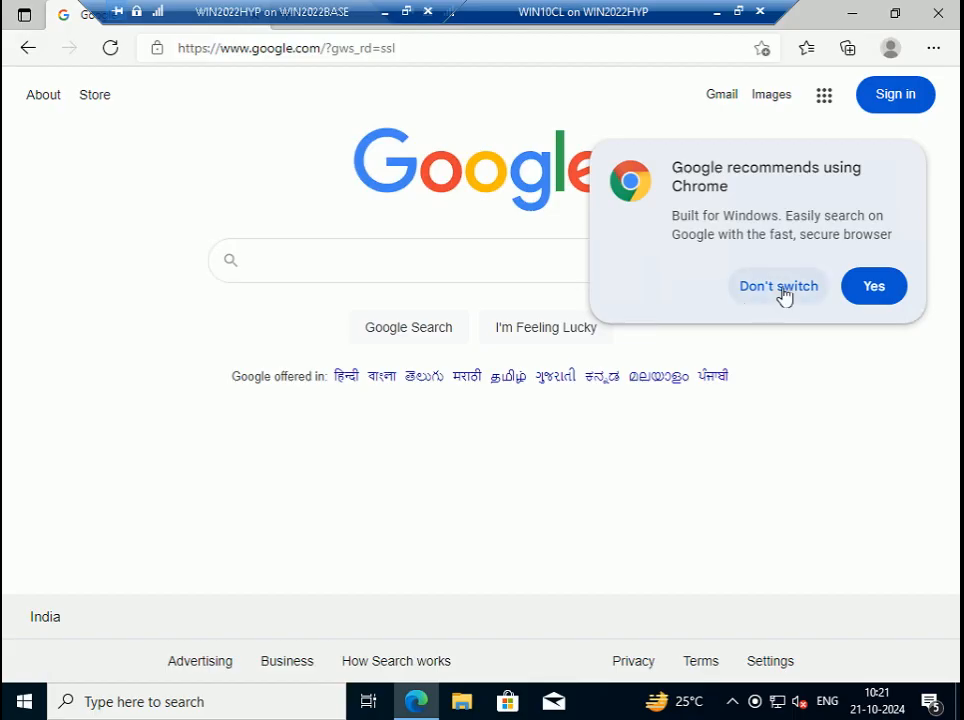
pyautogui.click(783, 288)
# - Replace the address with microsoft.com and load the Microsoft site
pyautogui.click(521, 245)
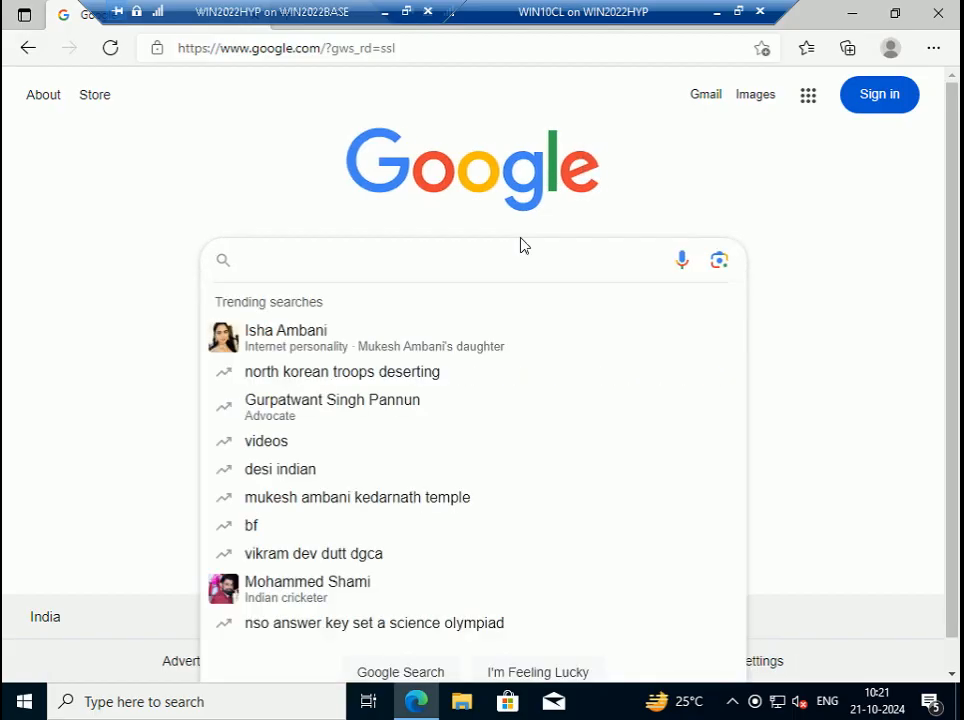
pyautogui.hotkey('ctrl', 'l')
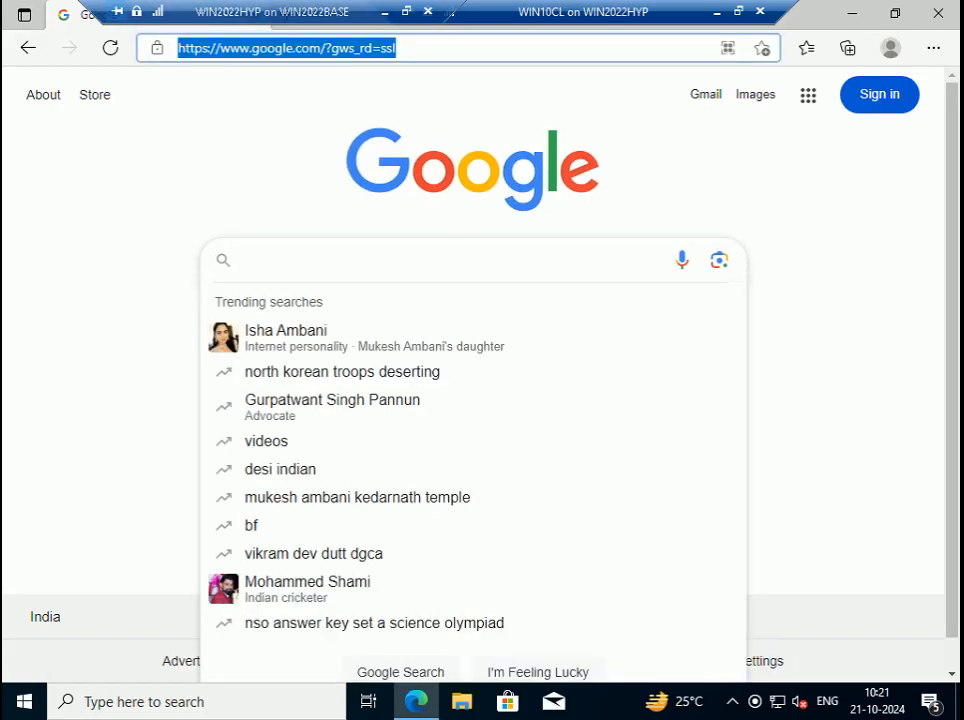
pyautogui.write('micro')
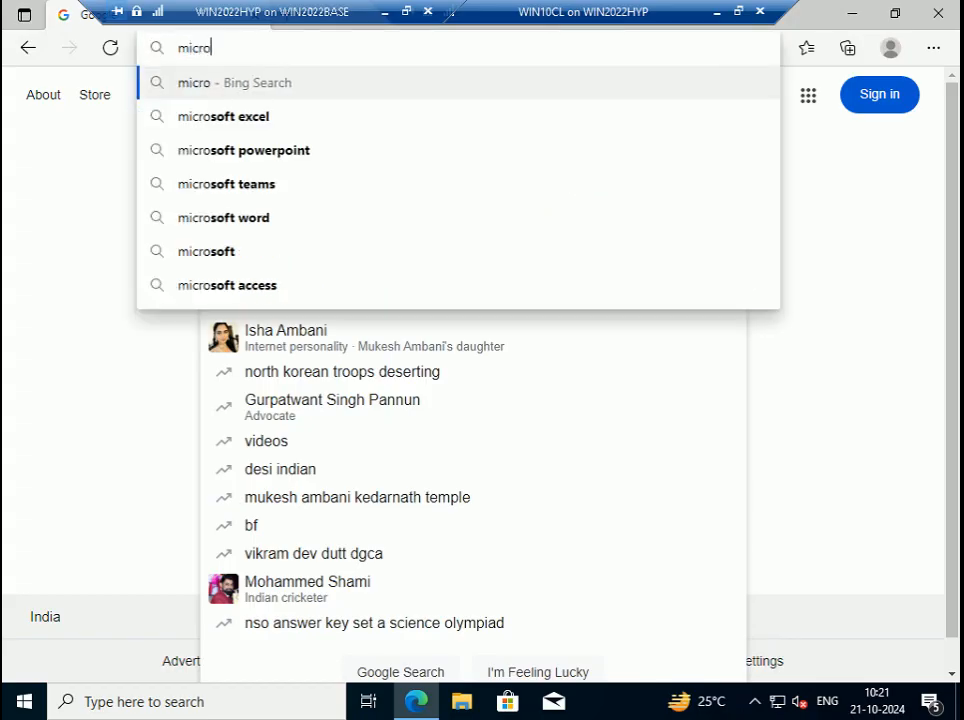
pyautogui.write('ft.c')
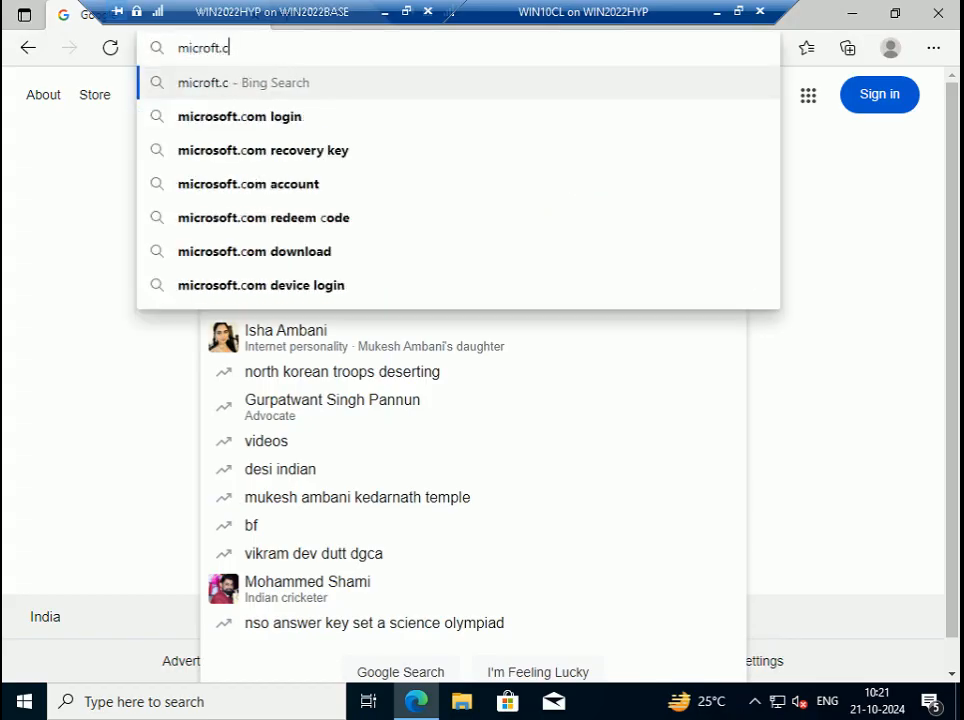
pyautogui.write('om')
pyautogui.press('BackSpace')
pyautogui.press('BackSpace')
pyautogui.press('BackSpace')
pyautogui.press('BackSpace')
pyautogui.press('BackSpace')
pyautogui.press('BackSpace')
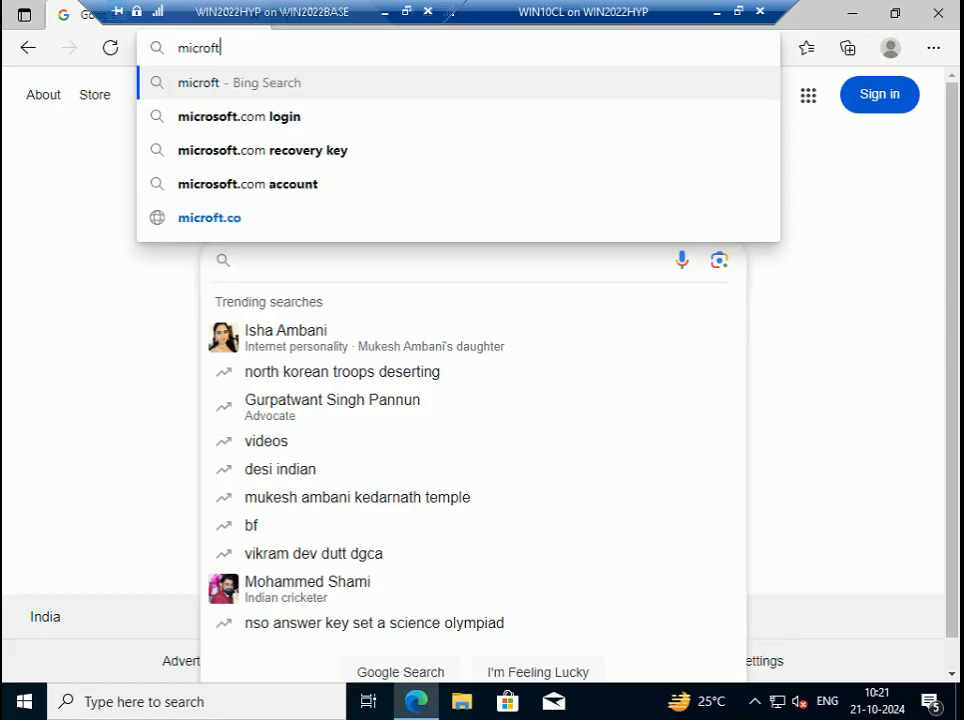
pyautogui.write('s')
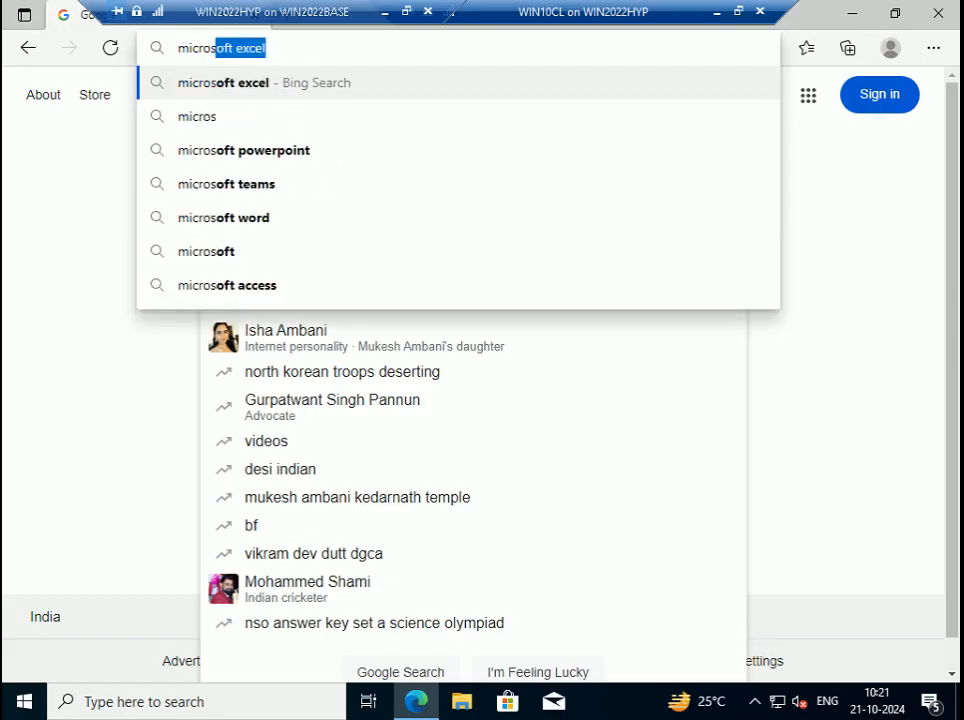
pyautogui.write('oft.com')
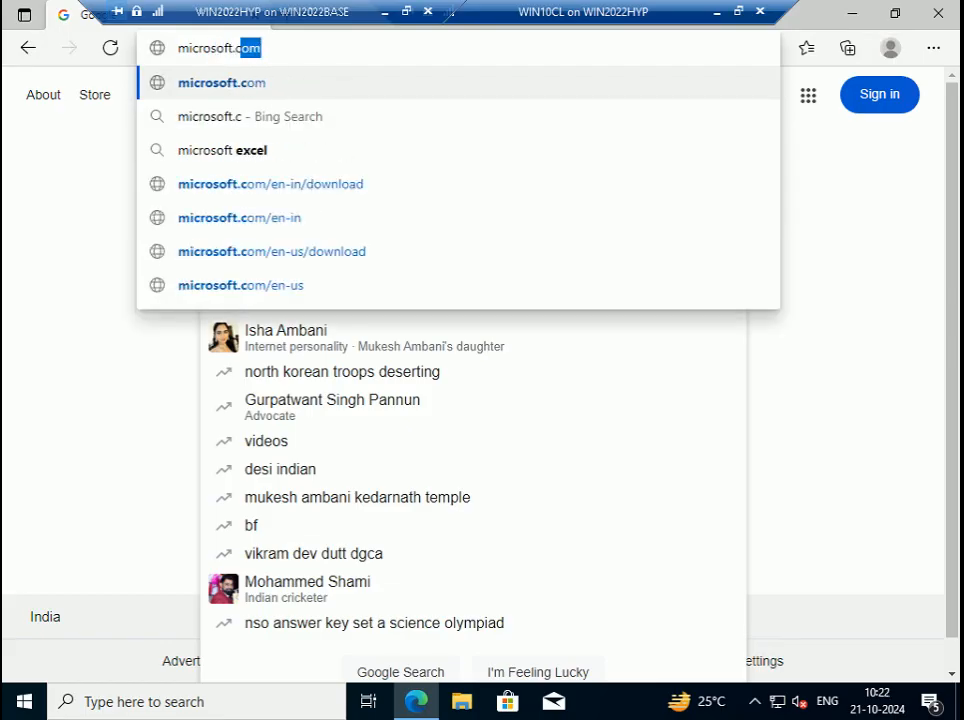
pyautogui.press('Return')
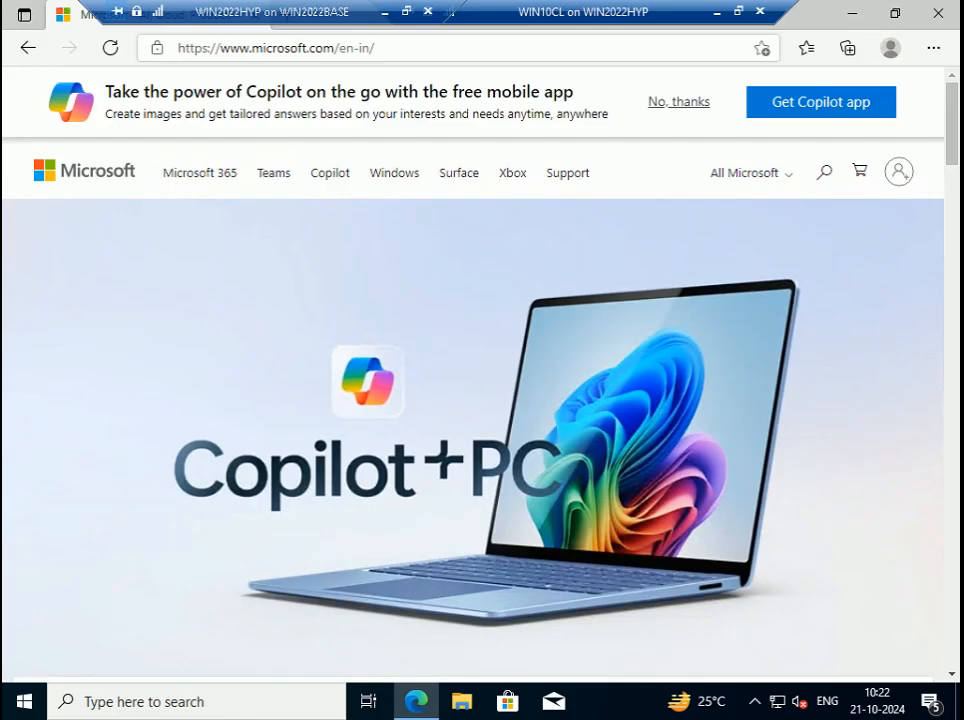
pyautogui.click(400, 48)
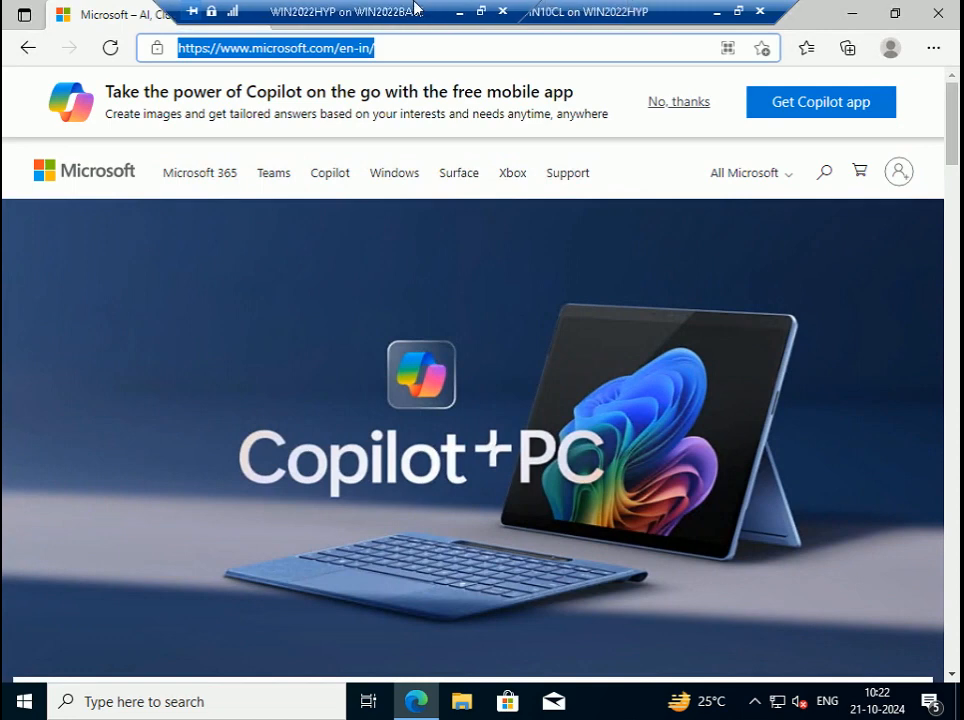
# - Leave the VM's full-screen view and bring the Step 98 slide show back up
pyautogui.moveTo(415, 8); pyautogui.dragTo(513, 8)
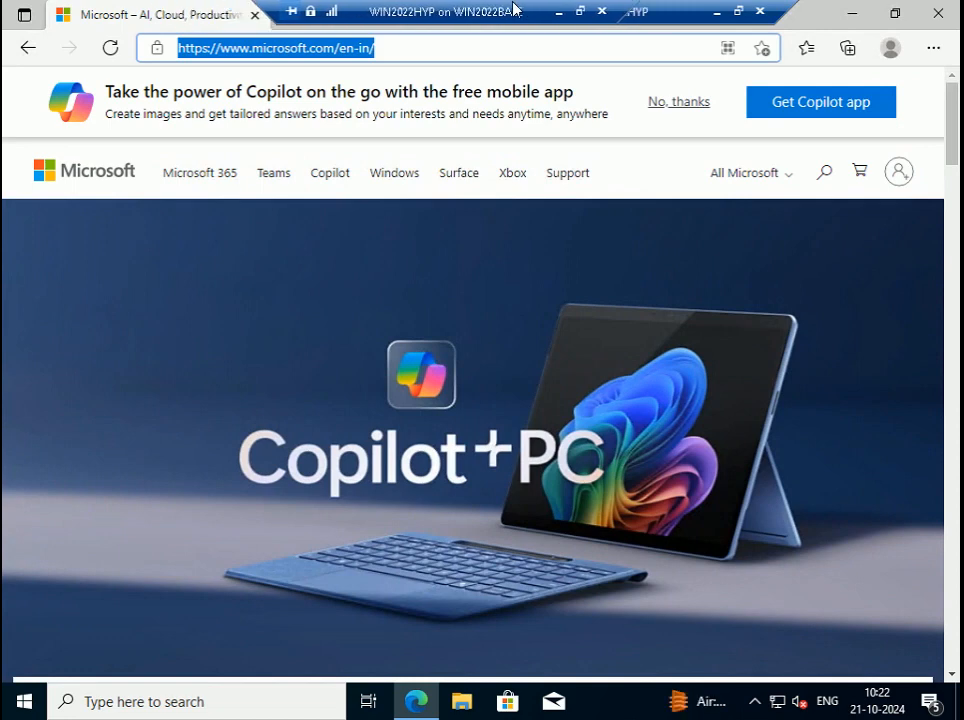
pyautogui.click(582, 12)
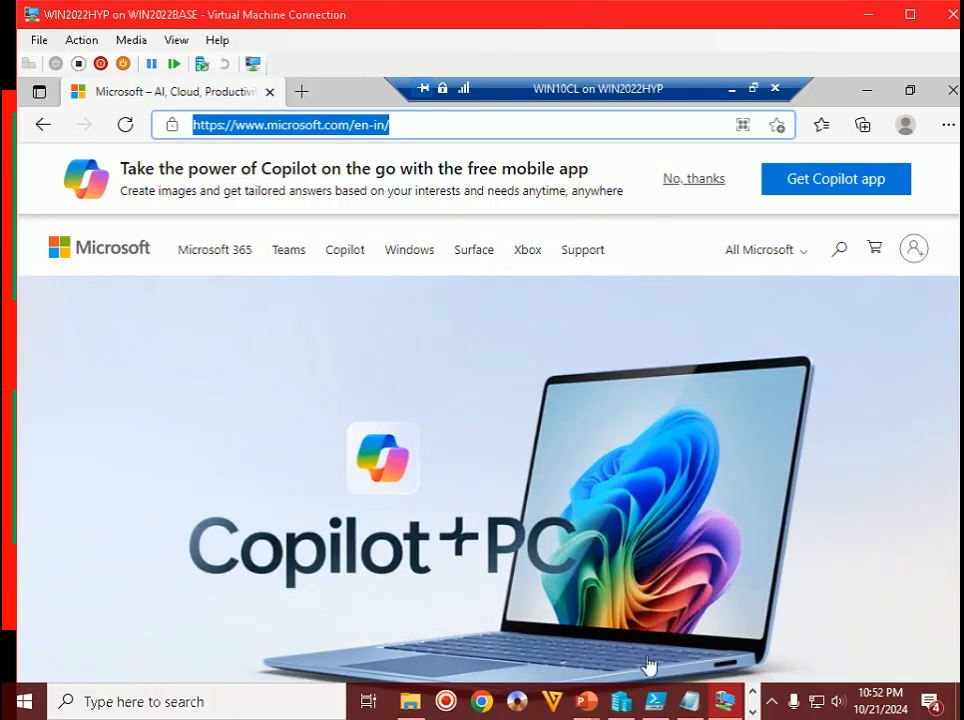
pyautogui.click(586, 701)
pyautogui.click(645, 641)
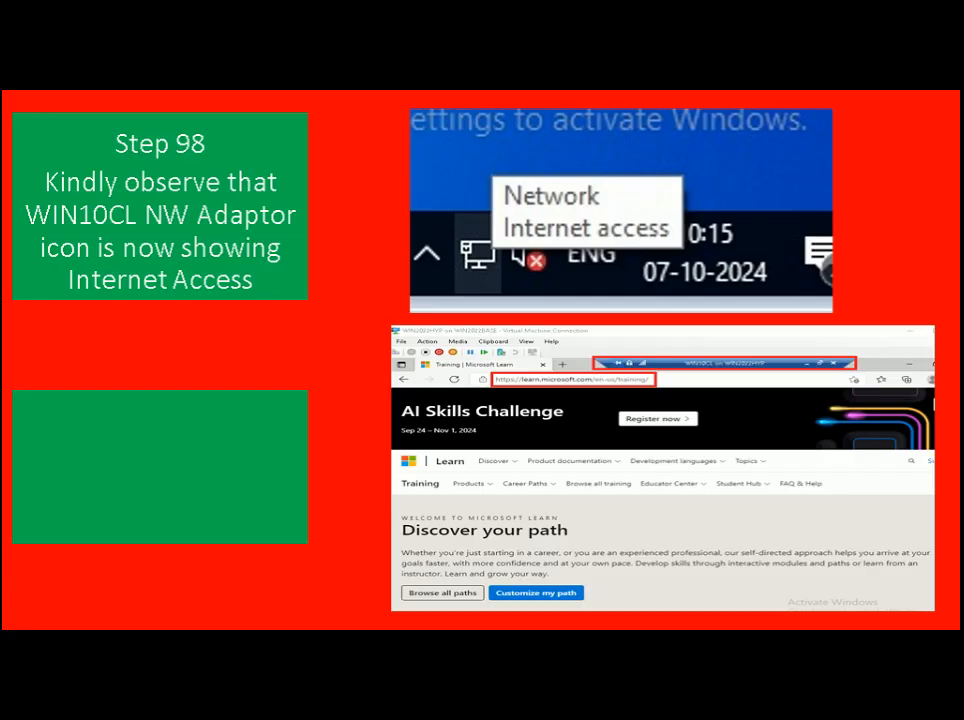